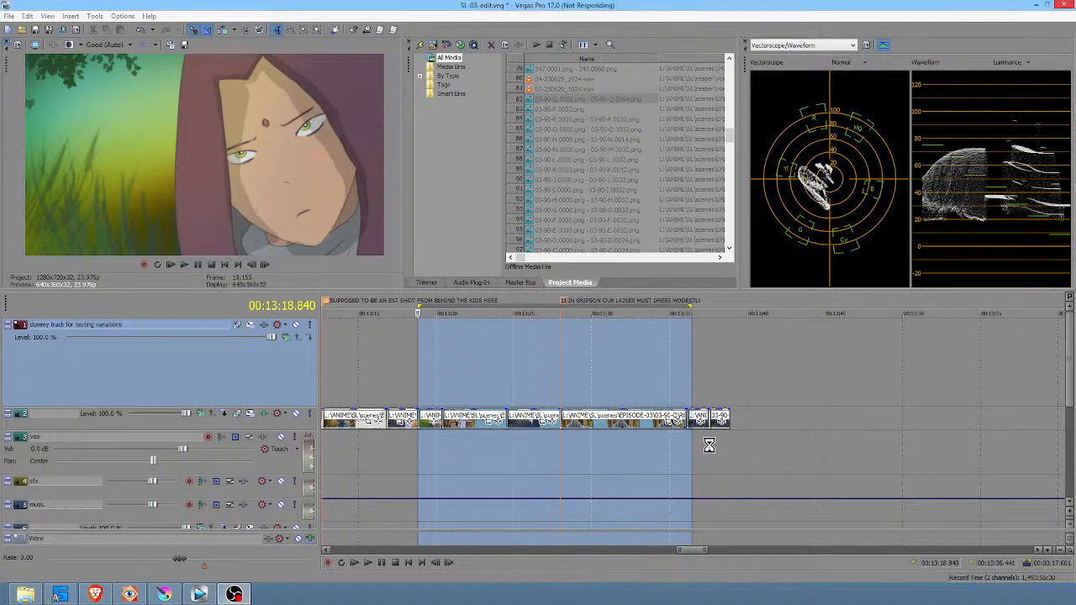
Play the edit from the "Gripson" sign shot at about 00:12:35 through to about 00:13:37, near the last clips
{"action": "left_click", "coordinate": [708, 447]}
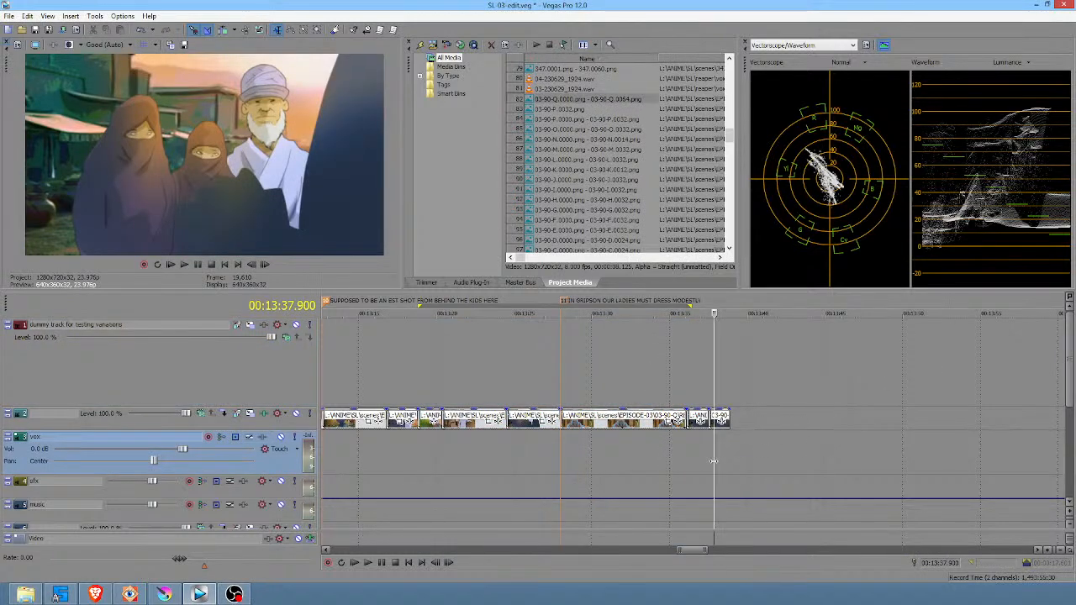
{"action": "left_click", "coordinate": [710, 459]}
{"action": "scroll", "coordinate": [711, 465], "scroll_direction": "down", "scroll_amount": 3}
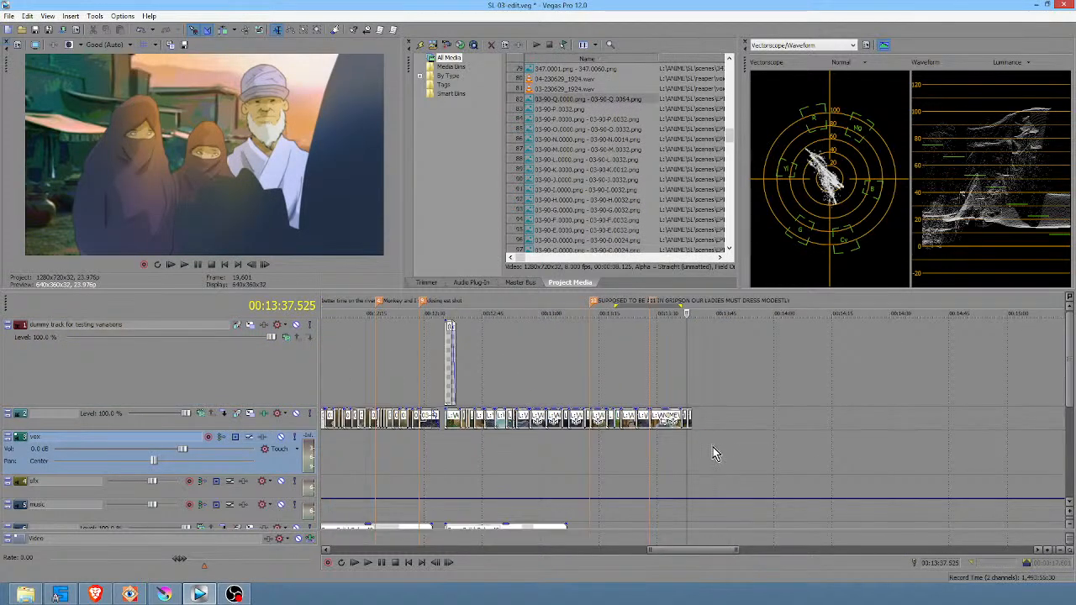
{"action": "scroll", "coordinate": [479, 446], "scroll_direction": "down", "scroll_amount": 2}
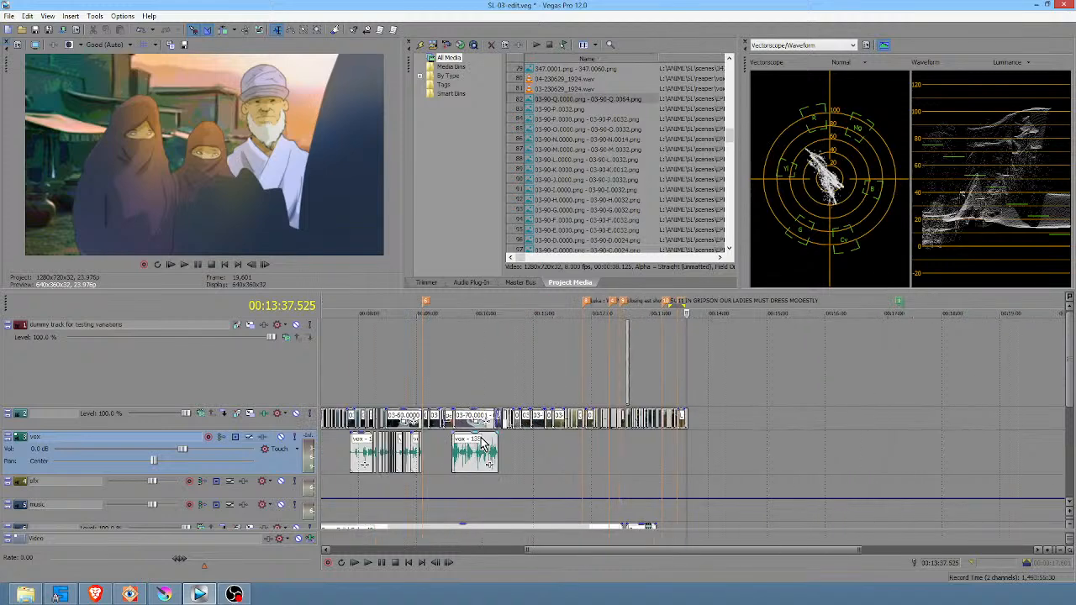
{"action": "scroll", "coordinate": [611, 450], "scroll_direction": "down", "scroll_amount": 2}
{"action": "scroll", "coordinate": [611, 449], "scroll_direction": "up", "scroll_amount": 2}
{"action": "scroll", "coordinate": [605, 447], "scroll_direction": "up", "scroll_amount": 2}
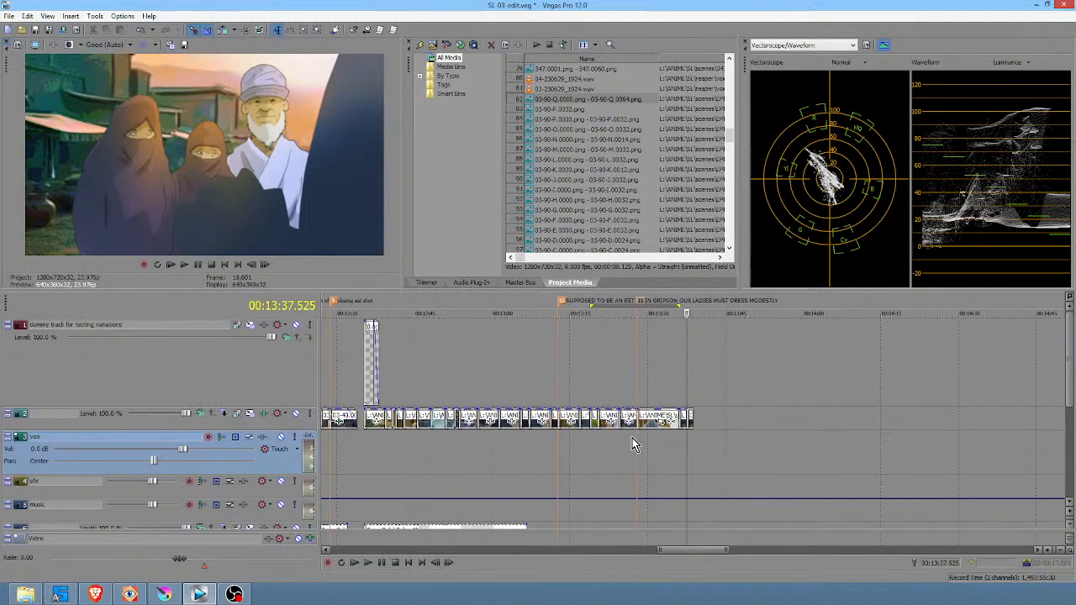
{"action": "left_click", "coordinate": [367, 453]}
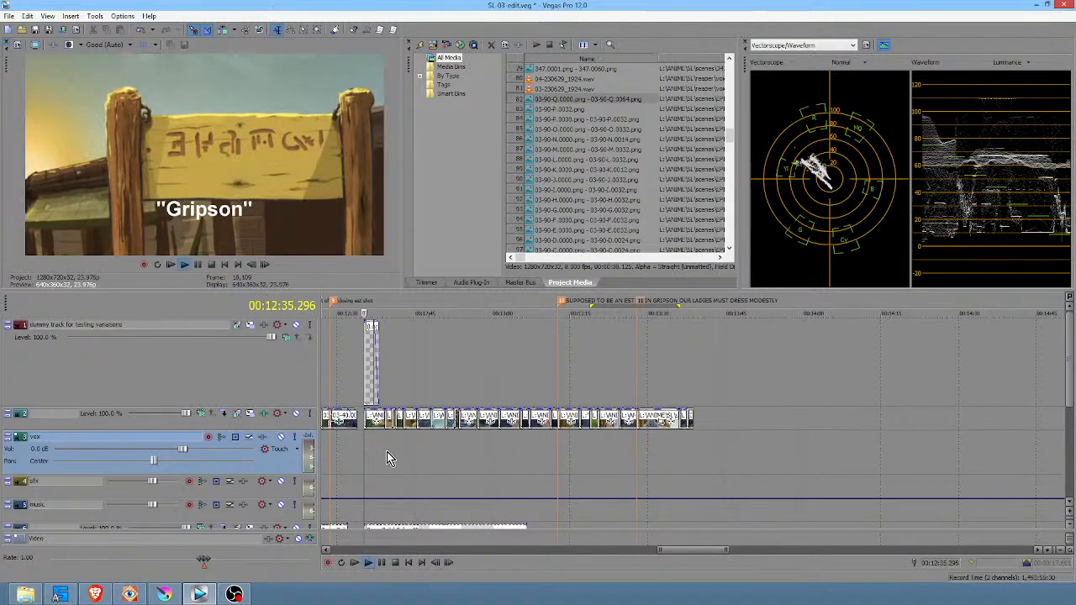
{"action": "key", "text": "space"}
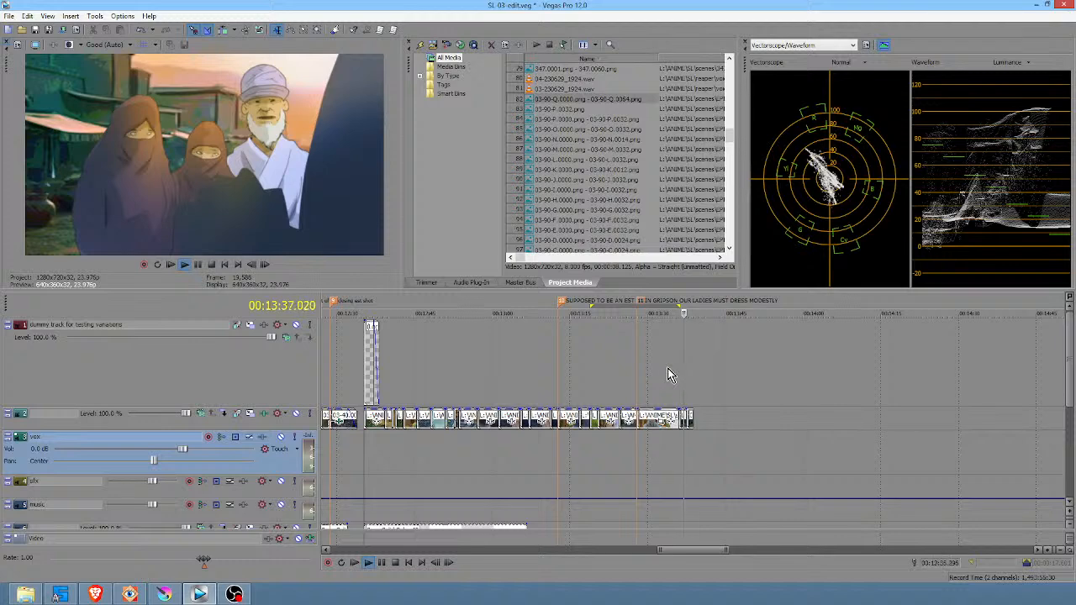
{"action": "left_click", "coordinate": [684, 367]}
{"action": "key", "text": "space"}
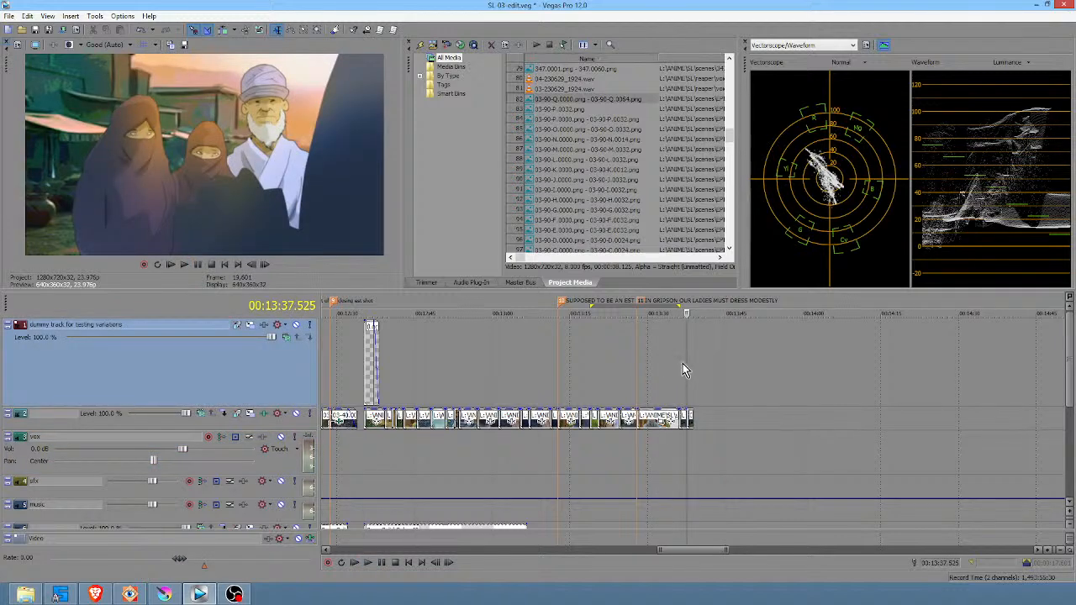
{"action": "scroll", "coordinate": [683, 367], "scroll_direction": "up", "scroll_amount": 3}
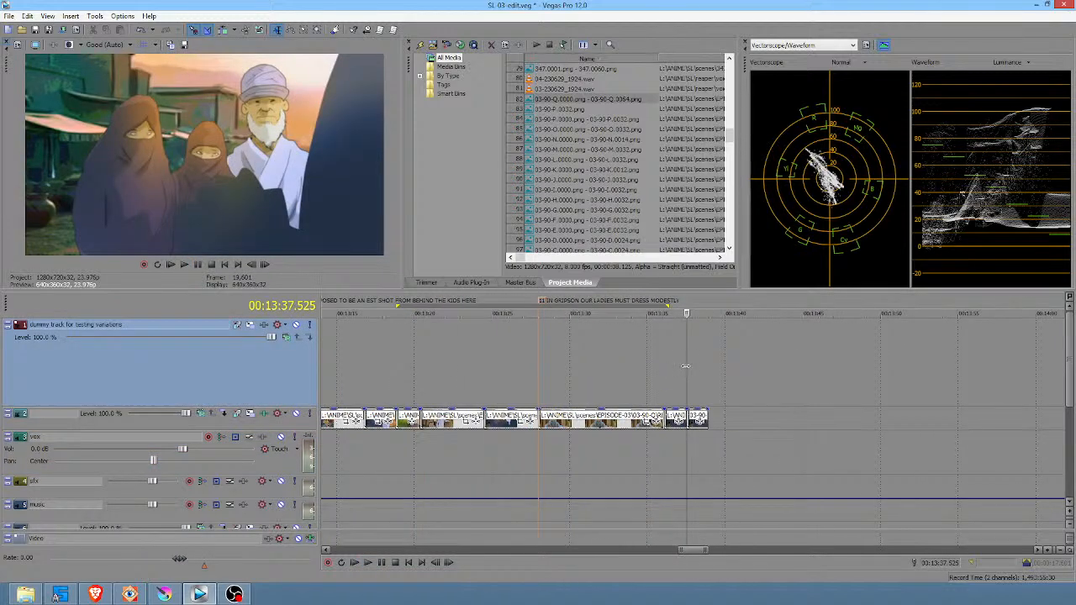
{"action": "scroll", "coordinate": [685, 365], "scroll_direction": "down", "scroll_amount": 2}
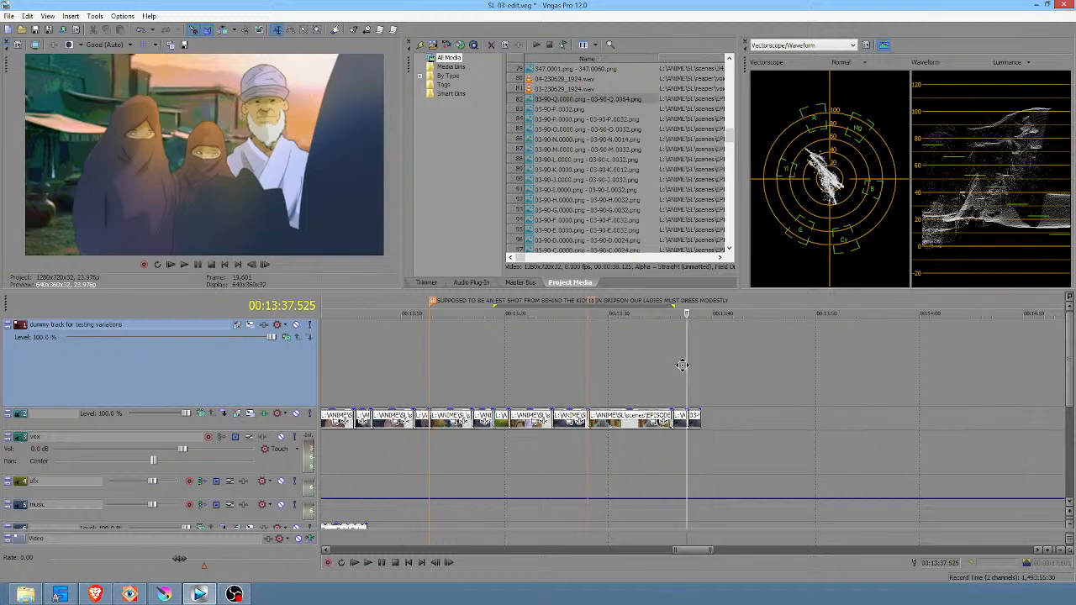
{"action": "scroll", "coordinate": [682, 366], "scroll_direction": "left", "scroll_amount": 2, "text": "ctrl"}
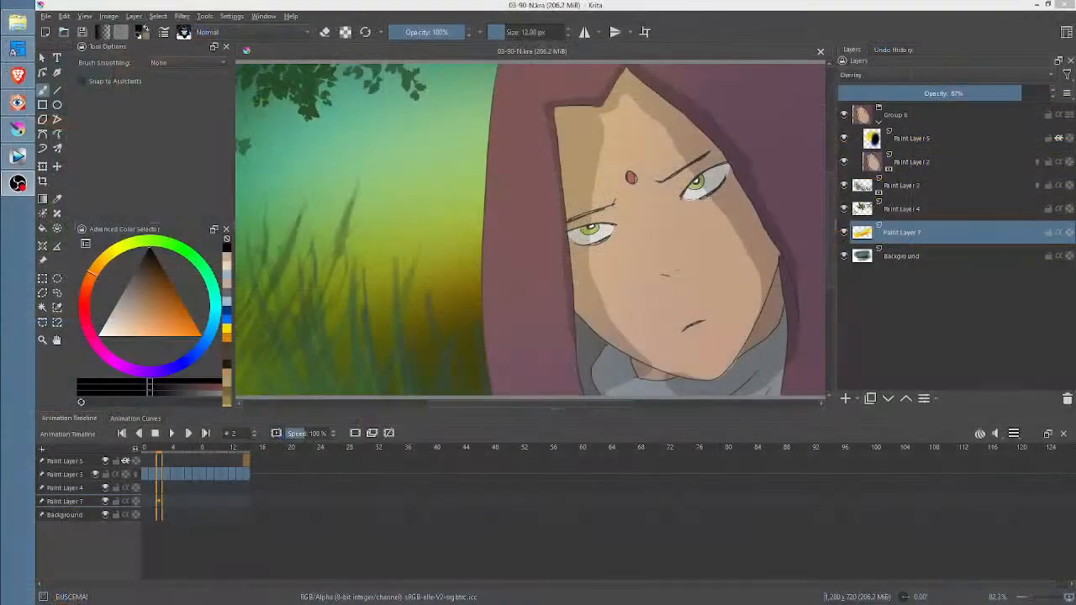
In Krita, hide Paint Layers 5, 3, 4 and 7 and the Background to isolate the character on Paint Layer 2
{"action": "left_click", "coordinate": [844, 140]}
{"action": "left_click", "coordinate": [844, 185]}
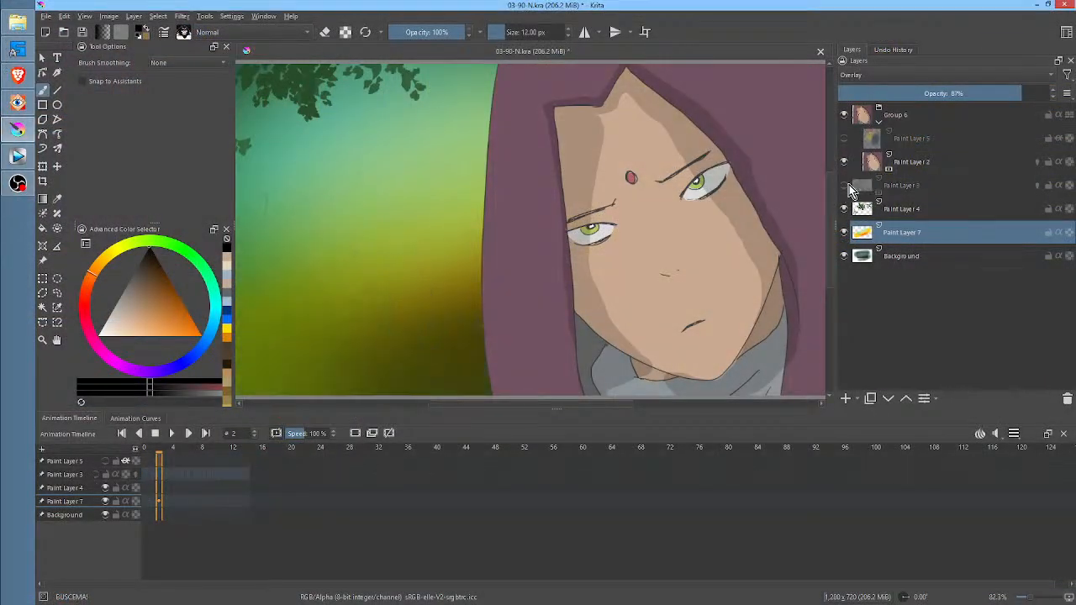
{"action": "left_click", "coordinate": [843, 209]}
{"action": "left_click", "coordinate": [844, 232]}
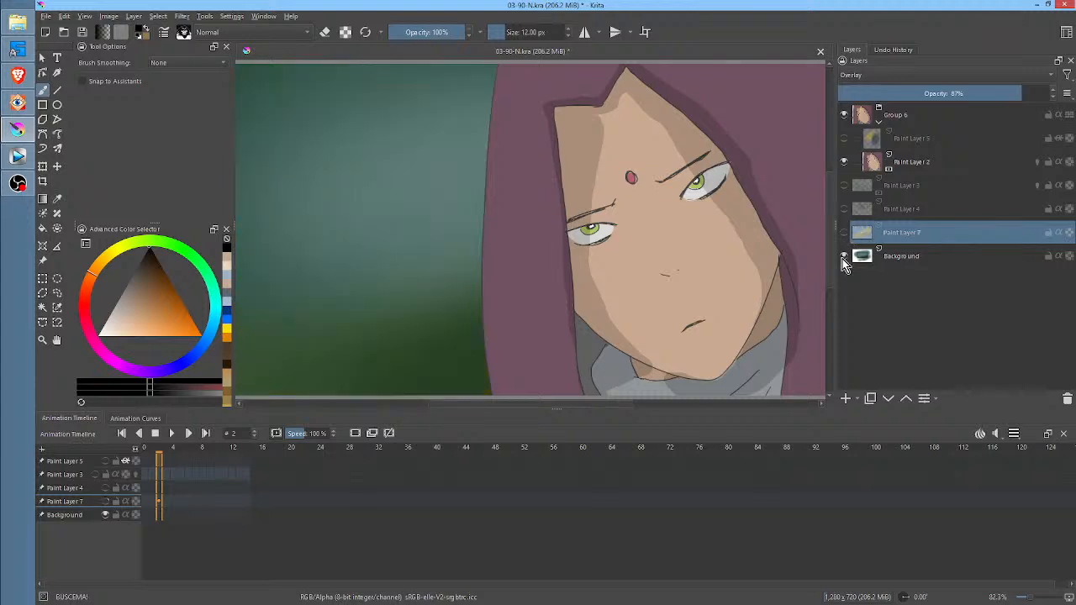
{"action": "left_click", "coordinate": [844, 255]}
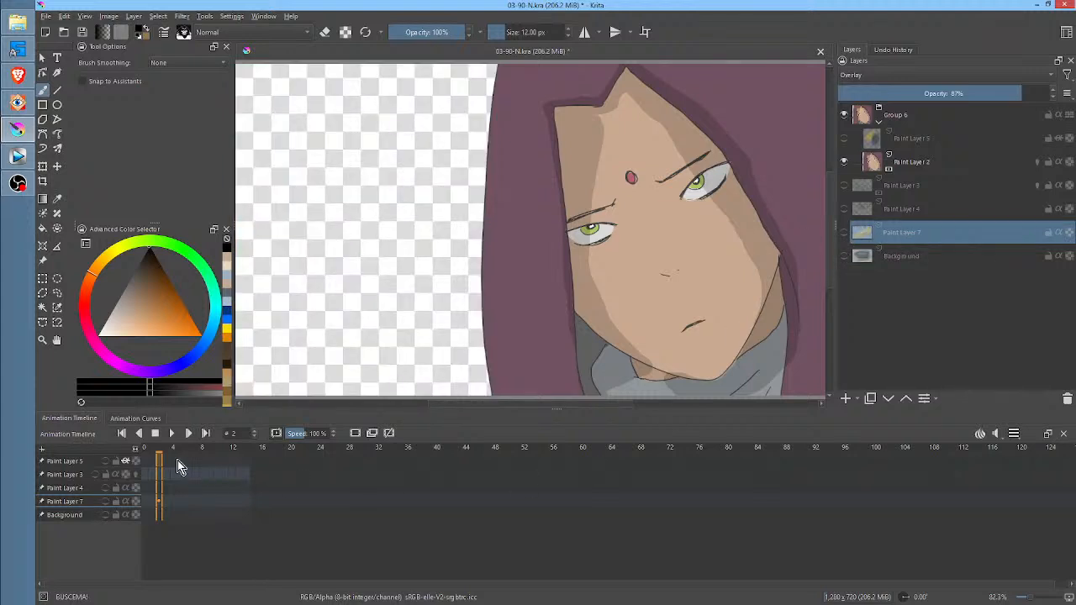
Play the isolated character animation from the first frame, select Paint Layer 2 and replay its frames from the start
{"action": "left_click_drag", "start_coordinate": [161, 451], "coordinate": [140, 455]}
{"action": "key", "text": "space"}
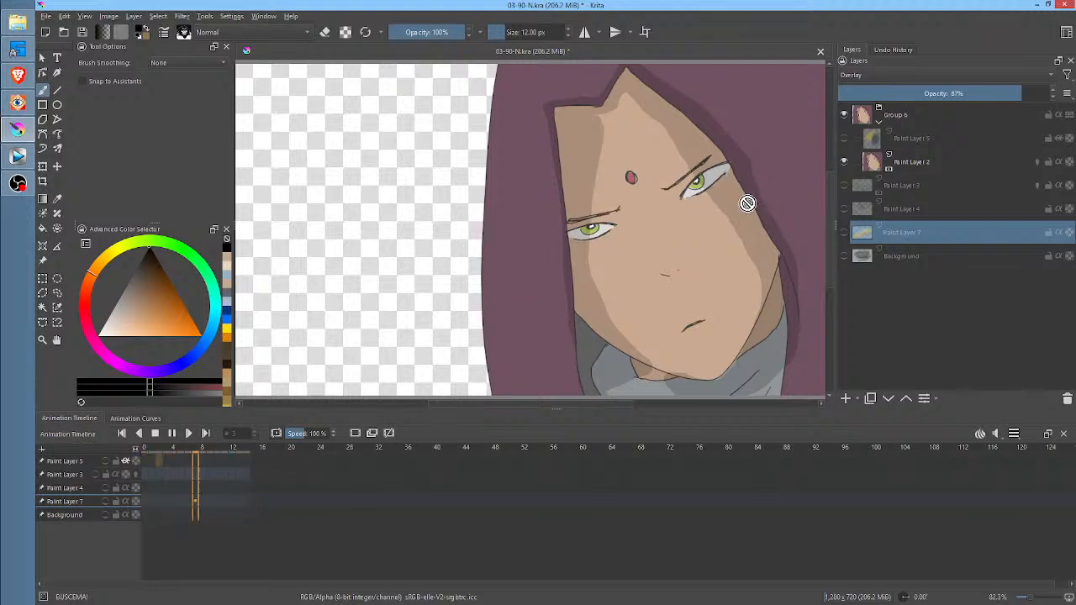
{"action": "key", "text": "space"}
{"action": "left_click", "coordinate": [912, 163]}
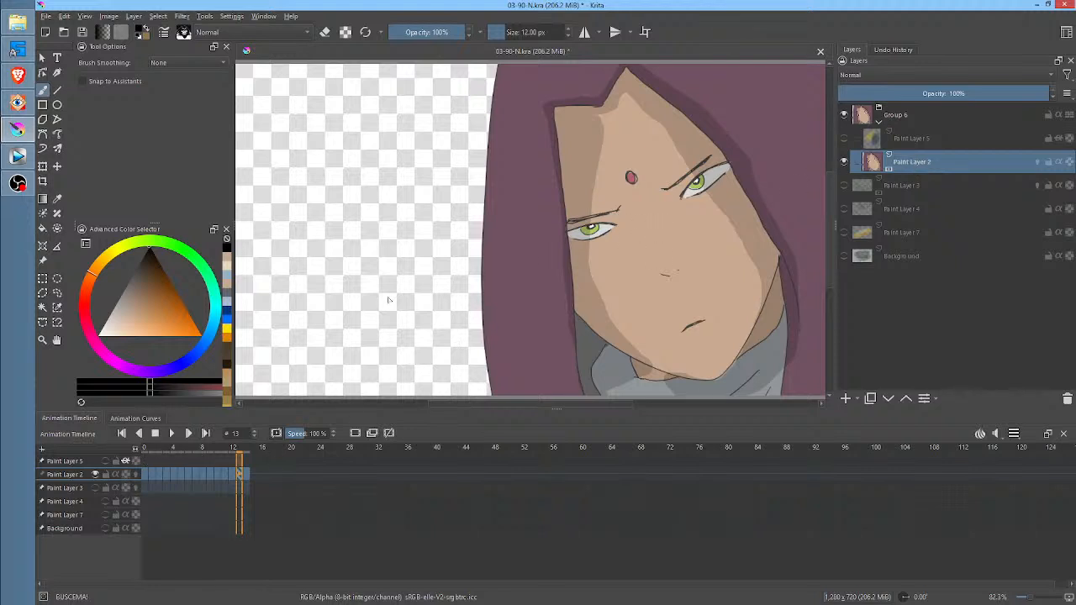
{"action": "left_click", "coordinate": [149, 446]}
{"action": "key", "text": "space"}
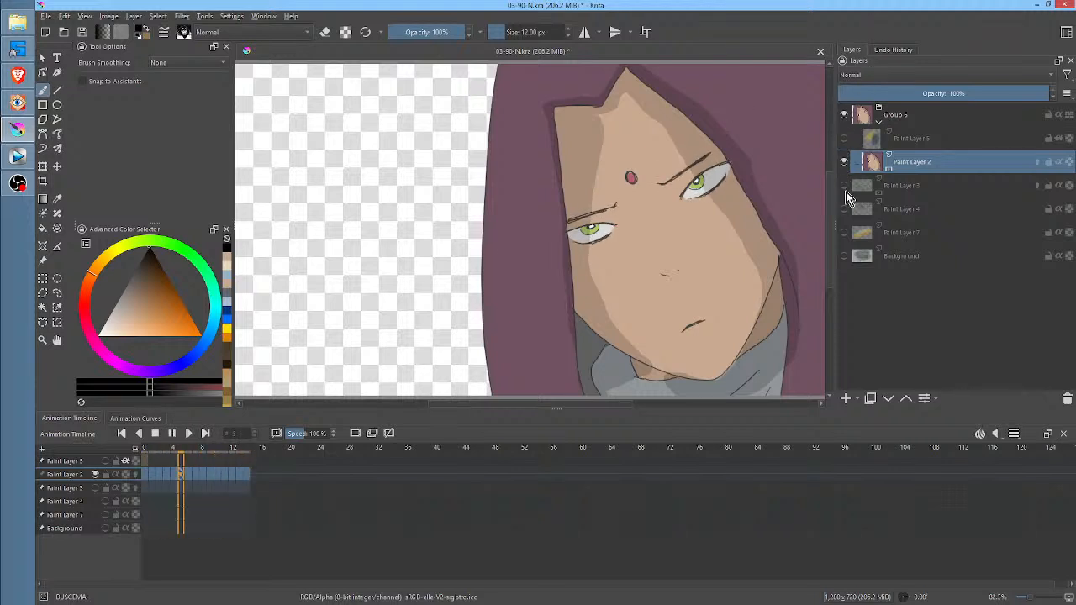
Show the Background and the Paint Layer 7 overlay again, and toggle Paint Layer 4 to check the leaves
{"action": "left_click", "coordinate": [843, 254]}
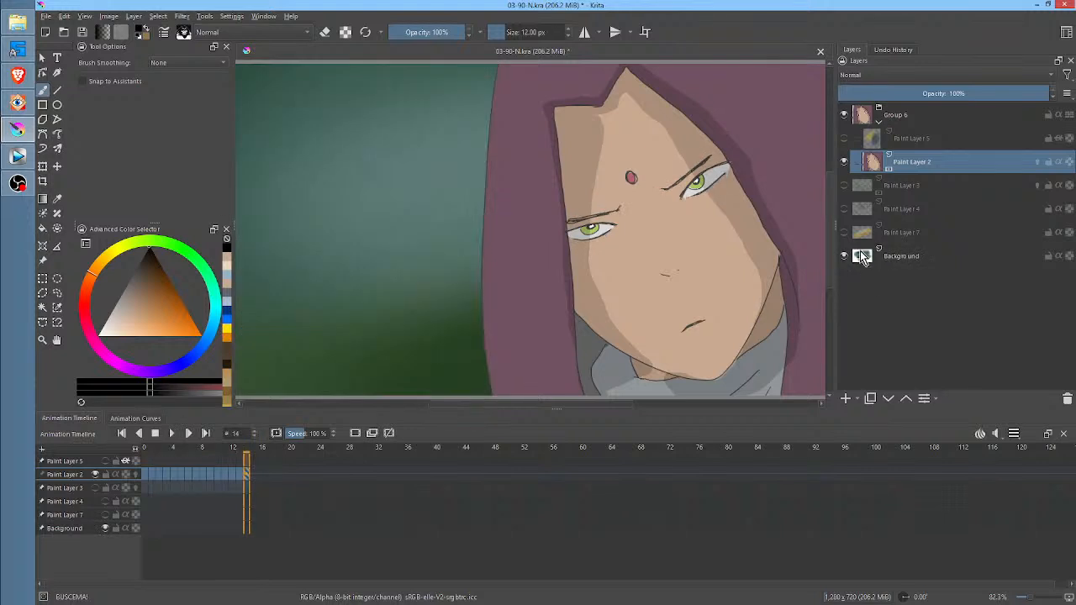
{"action": "scroll", "coordinate": [626, 217], "scroll_direction": "down", "scroll_amount": 1}
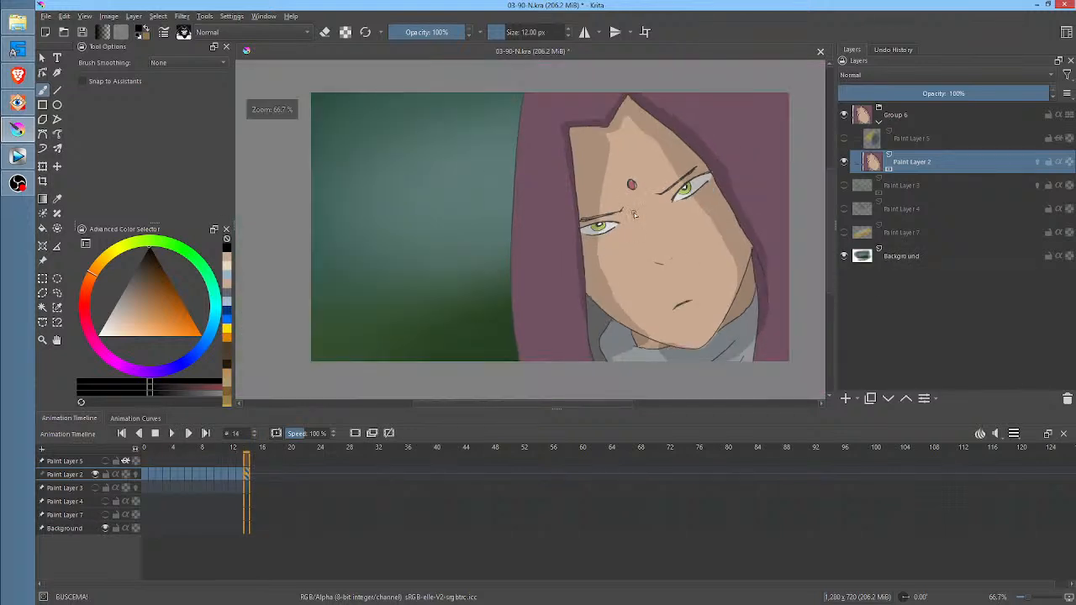
{"action": "left_click", "coordinate": [844, 233]}
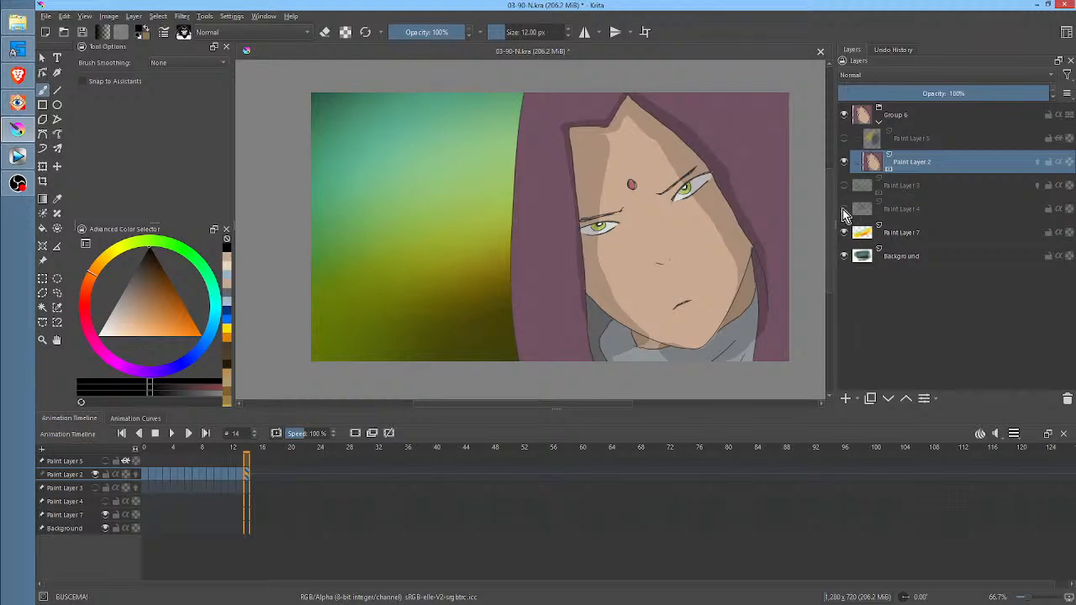
{"action": "left_click", "coordinate": [845, 210]}
{"action": "left_click", "coordinate": [845, 210]}
Show the grass on Paint Layer 3 and the leaves on Paint Layer 4, playing the animation with the restored layers
{"action": "left_click", "coordinate": [845, 187]}
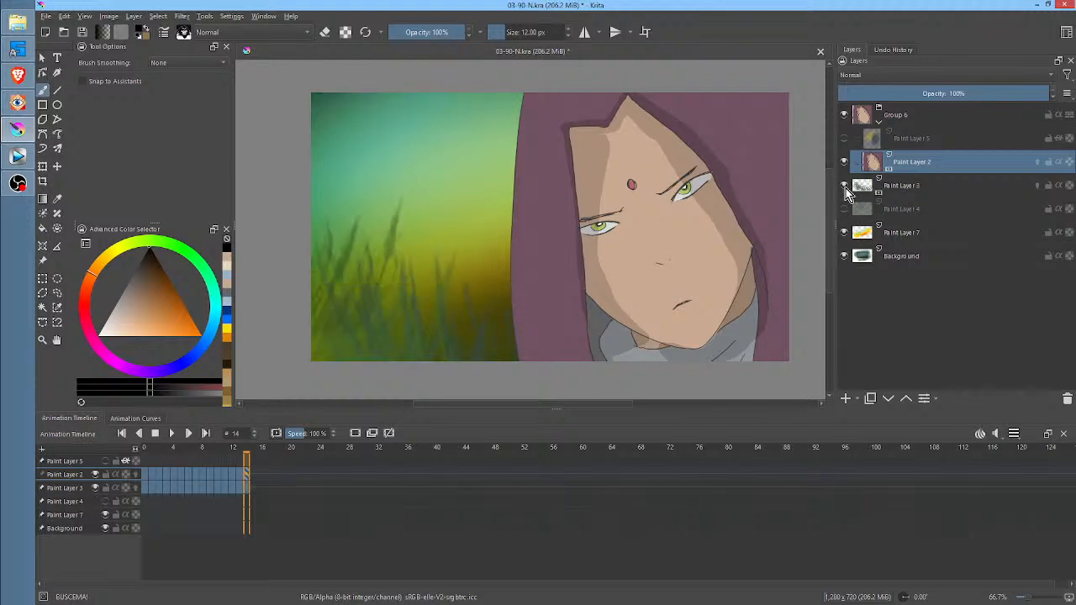
{"action": "key", "text": "space"}
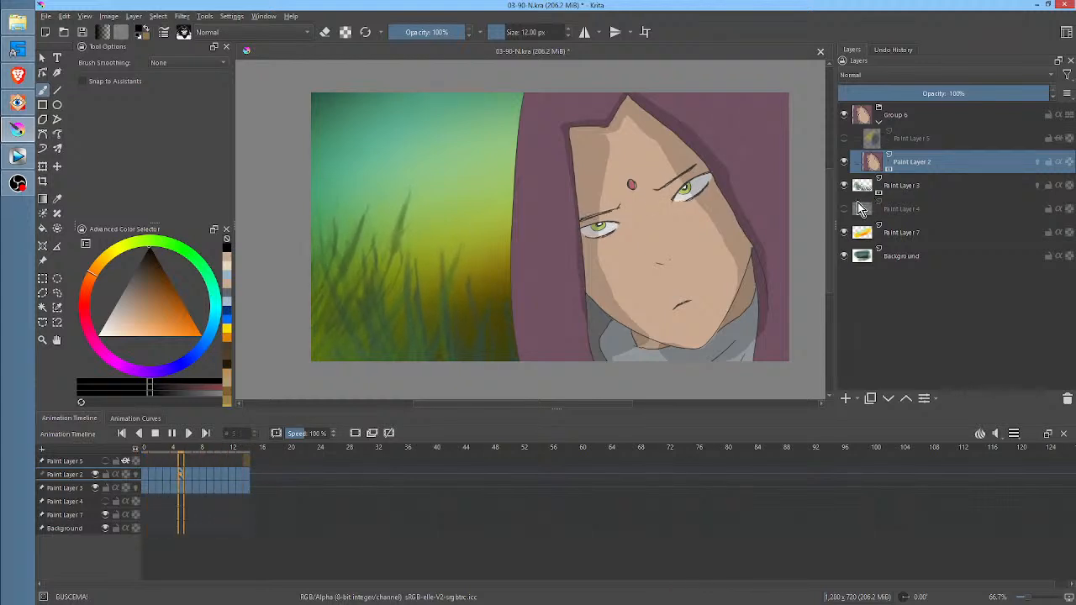
{"action": "left_click", "coordinate": [845, 209]}
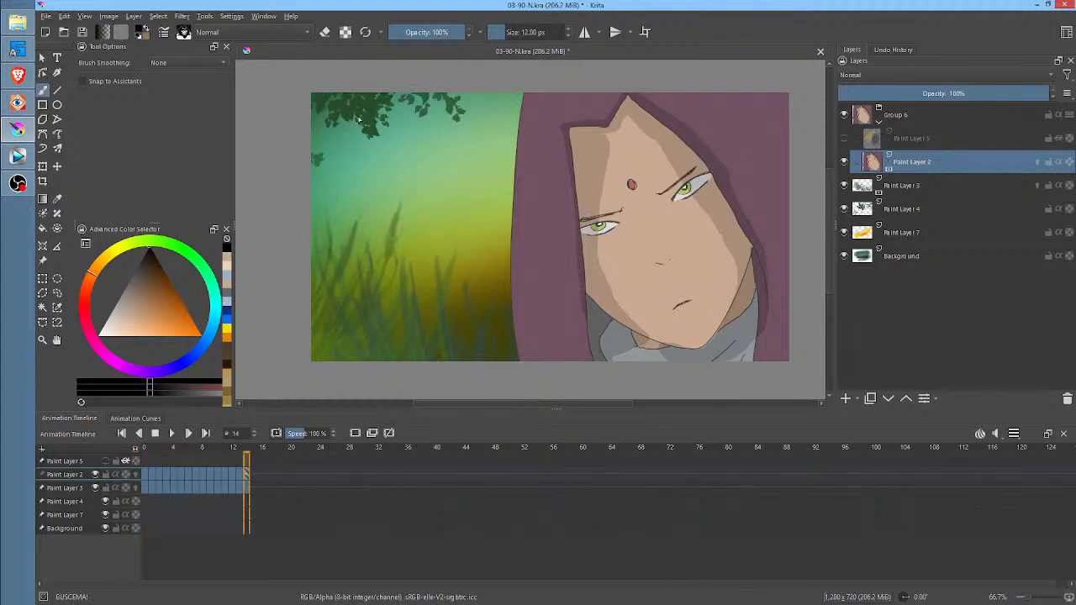
{"action": "key", "text": "space"}
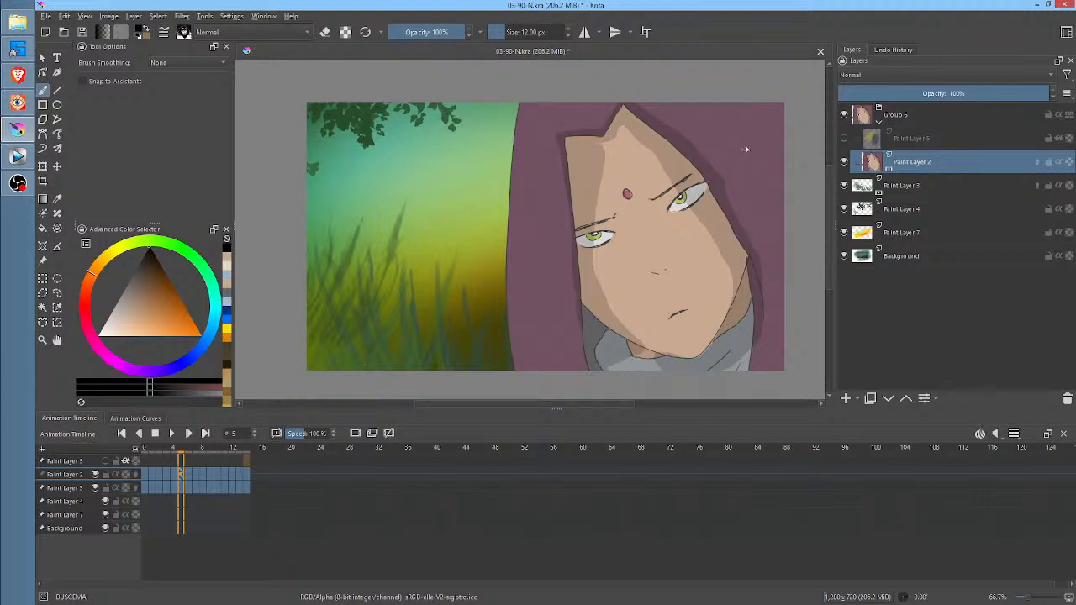
Close 03-90-N.kra and create a new custom document of 1280 by 720 px at 72 pixels/inch
{"action": "left_click", "coordinate": [821, 51]}
{"action": "left_click", "coordinate": [573, 324]}
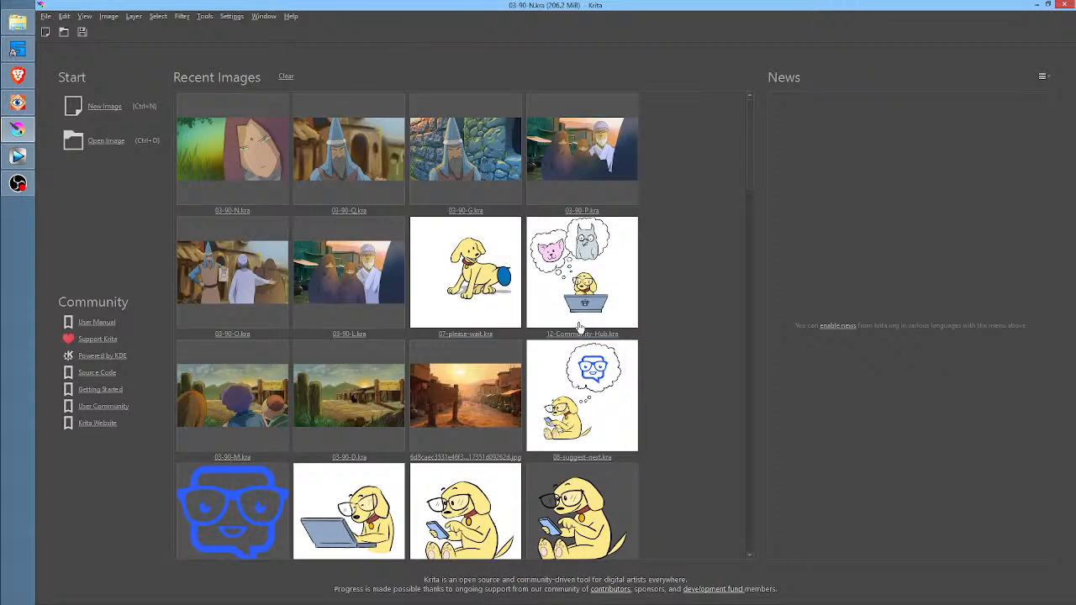
{"action": "left_click", "coordinate": [104, 107]}
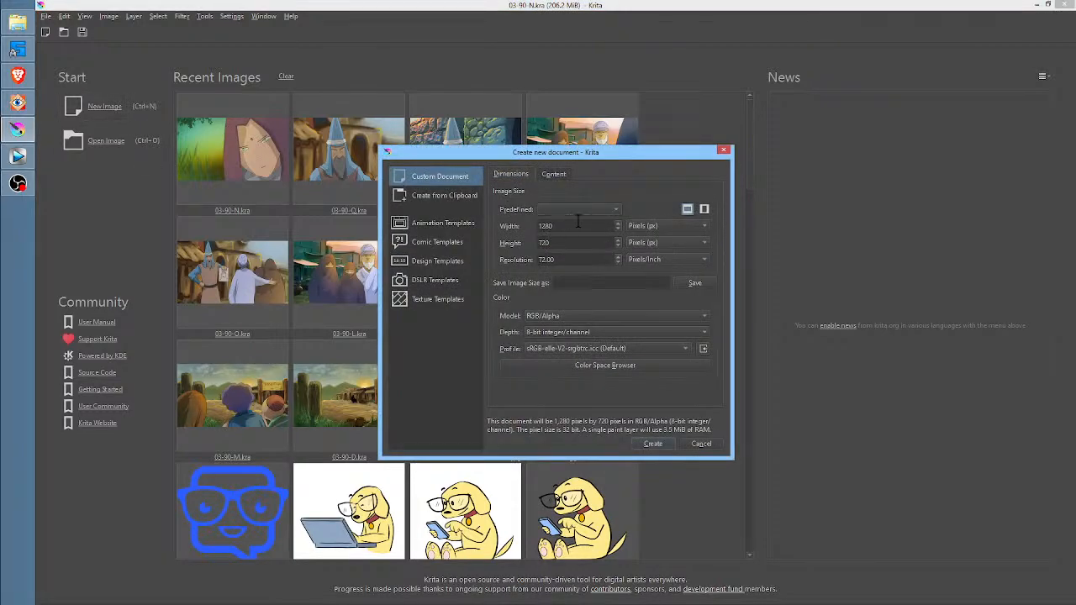
{"action": "left_click", "coordinate": [653, 443]}
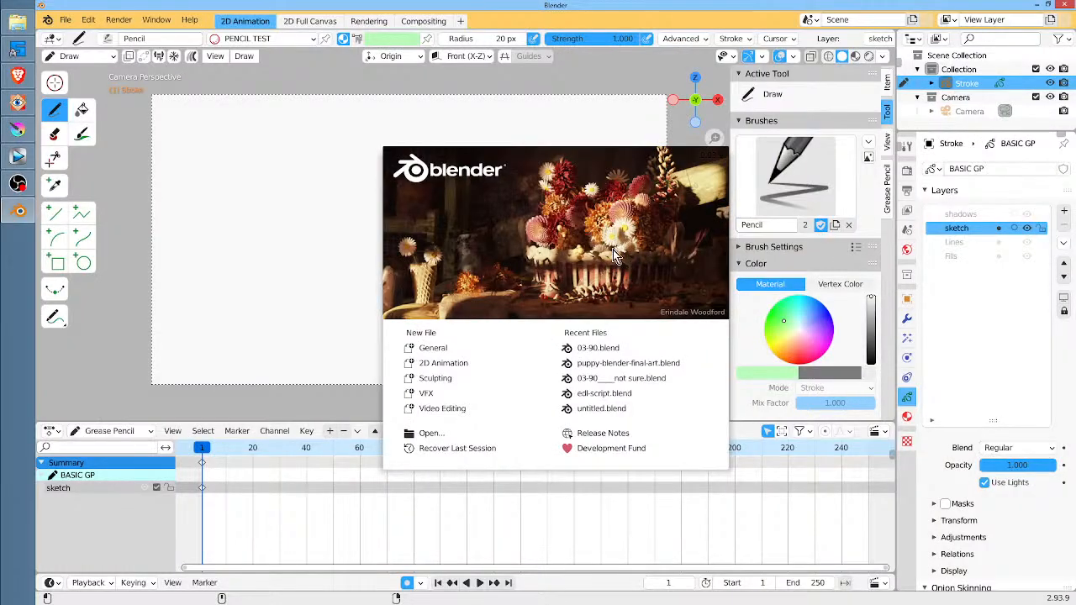
Switch to Blender and open the recent file 03-90.blend
{"action": "left_click", "coordinate": [648, 347]}
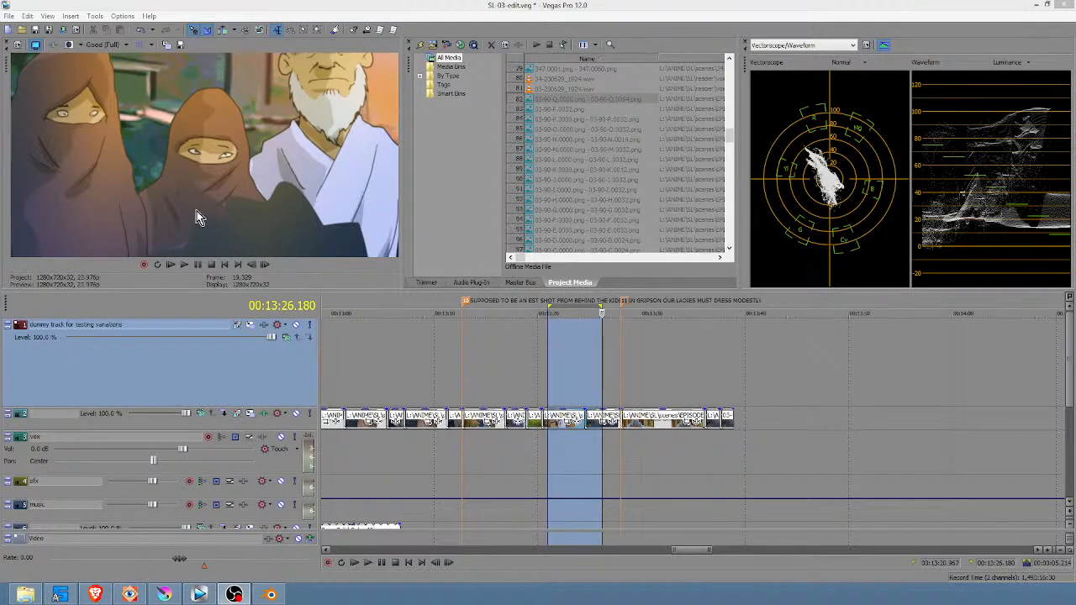
In Vegas Pro, set the video preview quality to Good (Auto) and scrub the timeline from about 00:13:21.9 to 00:13:32.6
{"action": "left_click", "coordinate": [103, 44]}
{"action": "mouse_move", "coordinate": [125, 81]}
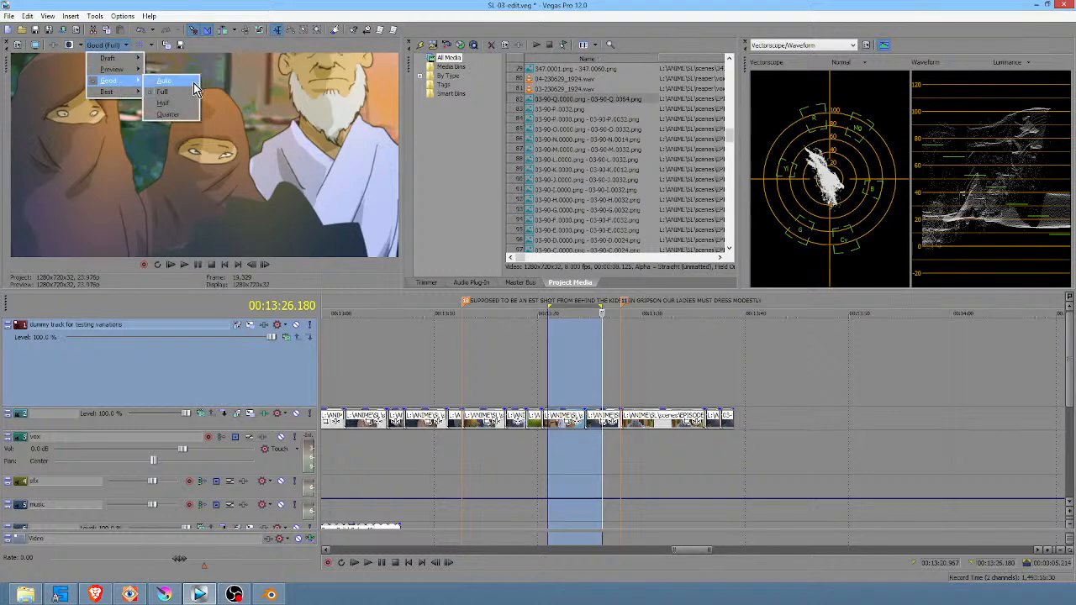
{"action": "left_click", "coordinate": [186, 84]}
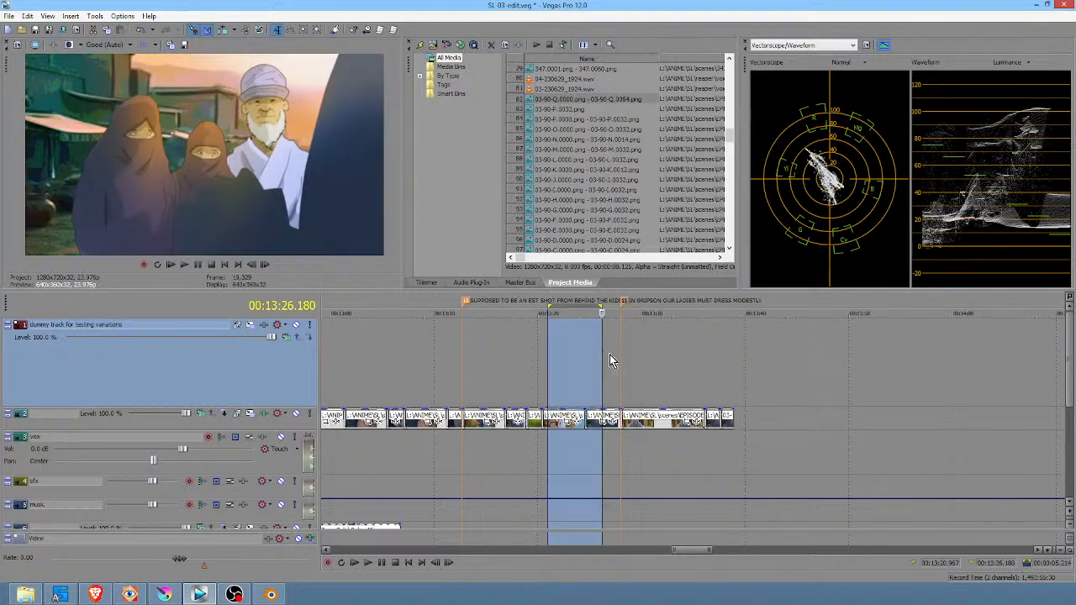
{"action": "left_click_drag", "start_coordinate": [559, 353], "coordinate": [670, 350]}
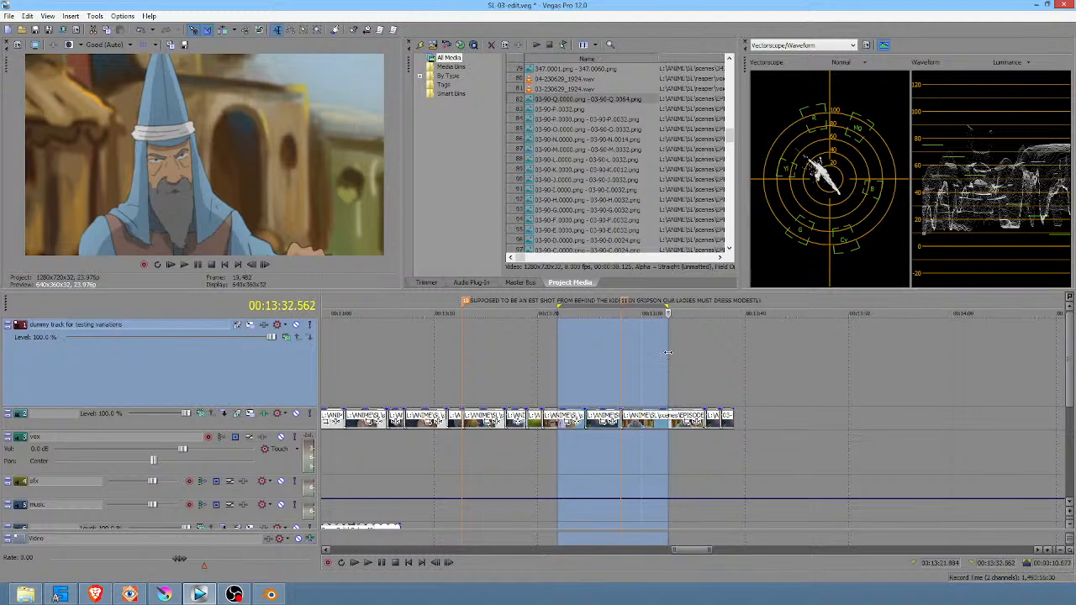
{"action": "left_click", "coordinate": [481, 355]}
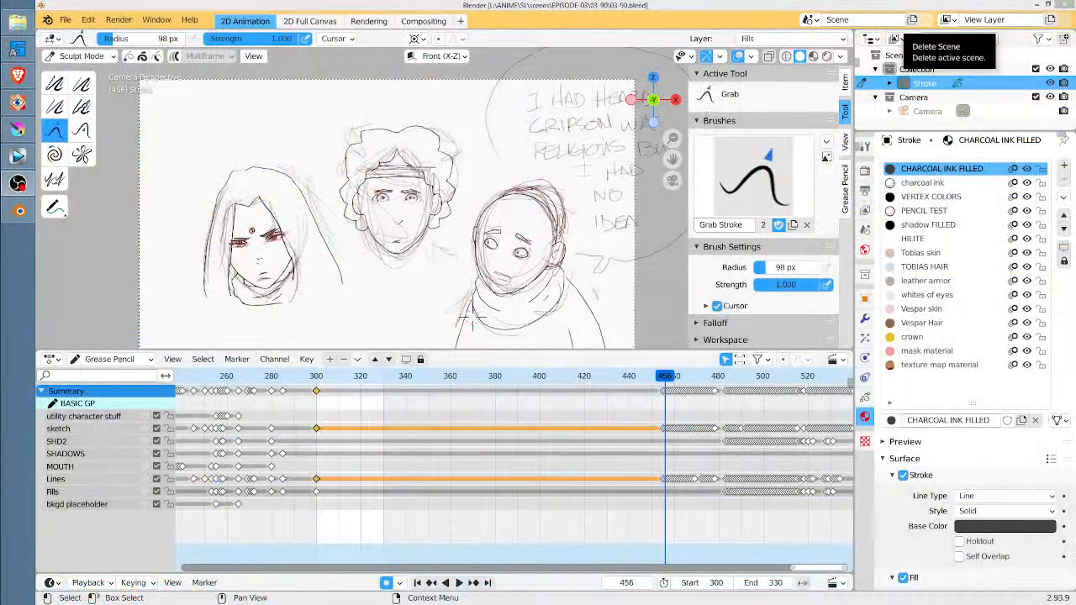
In Blender, go to frame 455 and examine the sketched face close-up and its keyframes in the dope sheet
{"action": "left_click", "coordinate": [682, 523]}
{"action": "scroll", "coordinate": [683, 523], "scroll_direction": "up", "scroll_amount": 2}
{"action": "scroll", "coordinate": [683, 517], "scroll_direction": "up", "scroll_amount": 5}
{"action": "middle_click_drag", "start_coordinate": [662, 516], "coordinate": [344, 519]}
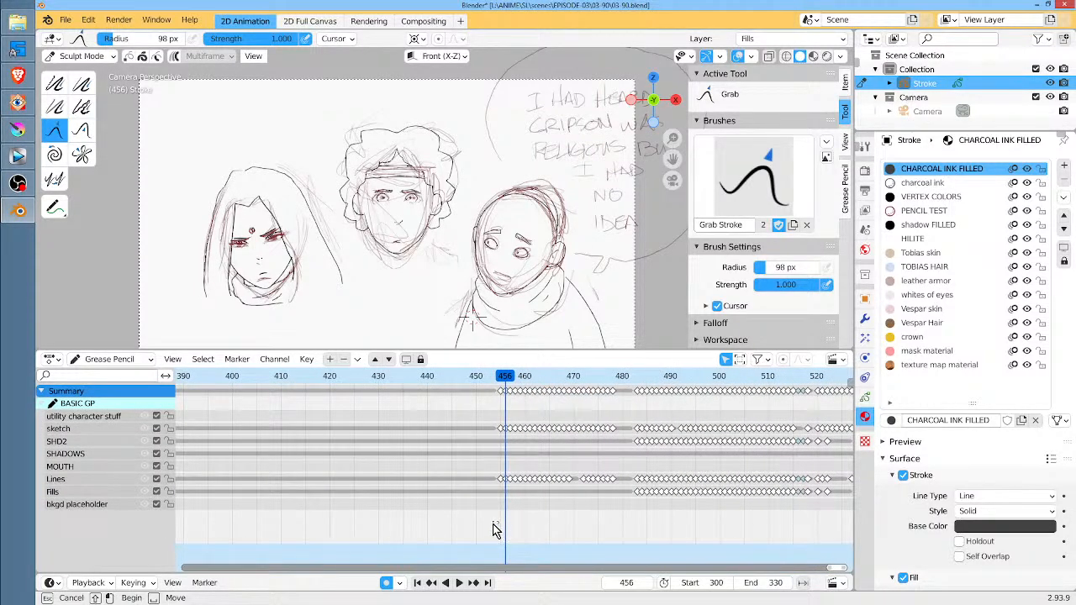
{"action": "left_click_drag", "start_coordinate": [505, 380], "coordinate": [502, 385]}
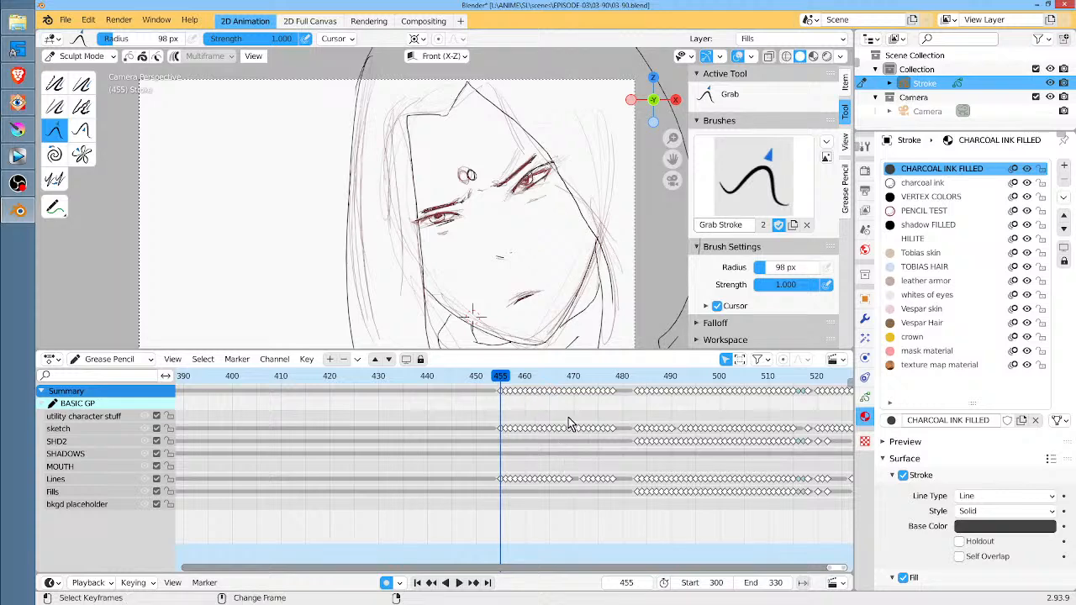
{"action": "mouse_move", "coordinate": [569, 423]}
{"action": "left_mouse_down"}
{"action": "mouse_move", "coordinate": [559, 409]}
{"action": "mouse_move", "coordinate": [499, 421]}
{"action": "left_mouse_up"}
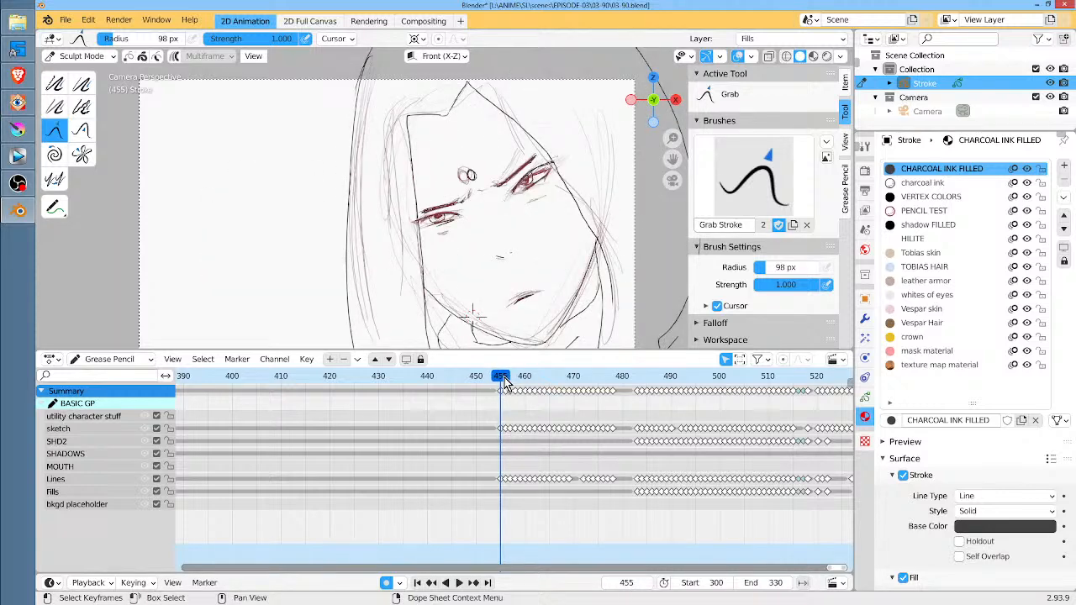
{"action": "left_click", "coordinate": [505, 380]}
{"action": "mouse_move", "coordinate": [505, 377]}
{"action": "left_mouse_down"}
{"action": "mouse_move", "coordinate": [593, 387]}
{"action": "mouse_move", "coordinate": [489, 385]}
{"action": "left_mouse_up"}
{"action": "scroll", "coordinate": [564, 427], "scroll_direction": "up", "scroll_amount": 4}
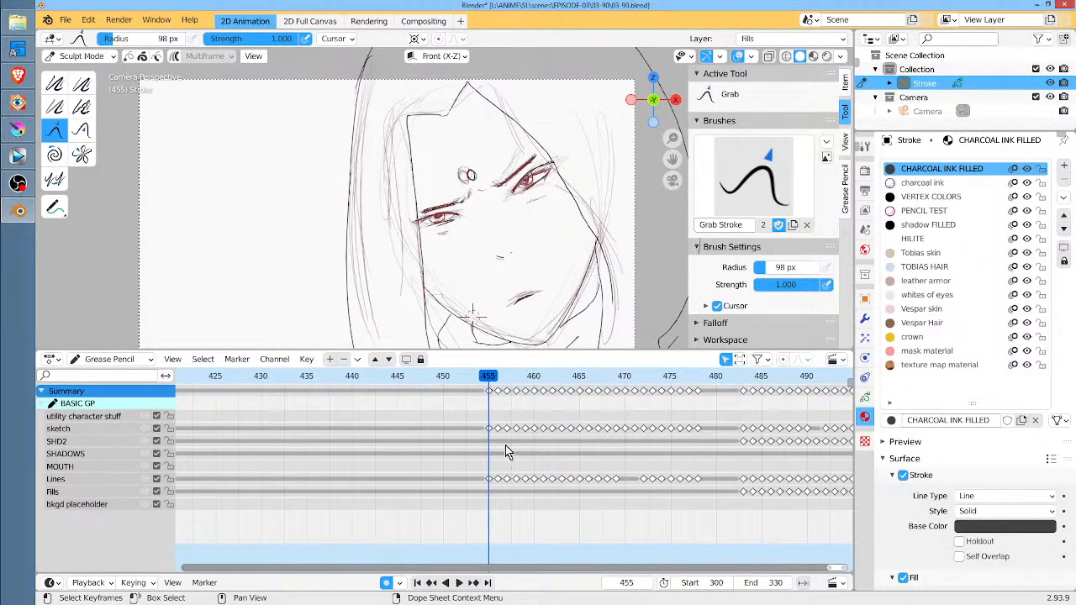
Play and scrub the Grease Pencil animation between frame 455 and about frame 518, reviewing the sketches and coloured drawings
{"action": "scroll", "coordinate": [577, 451], "scroll_direction": "down", "scroll_amount": 4}
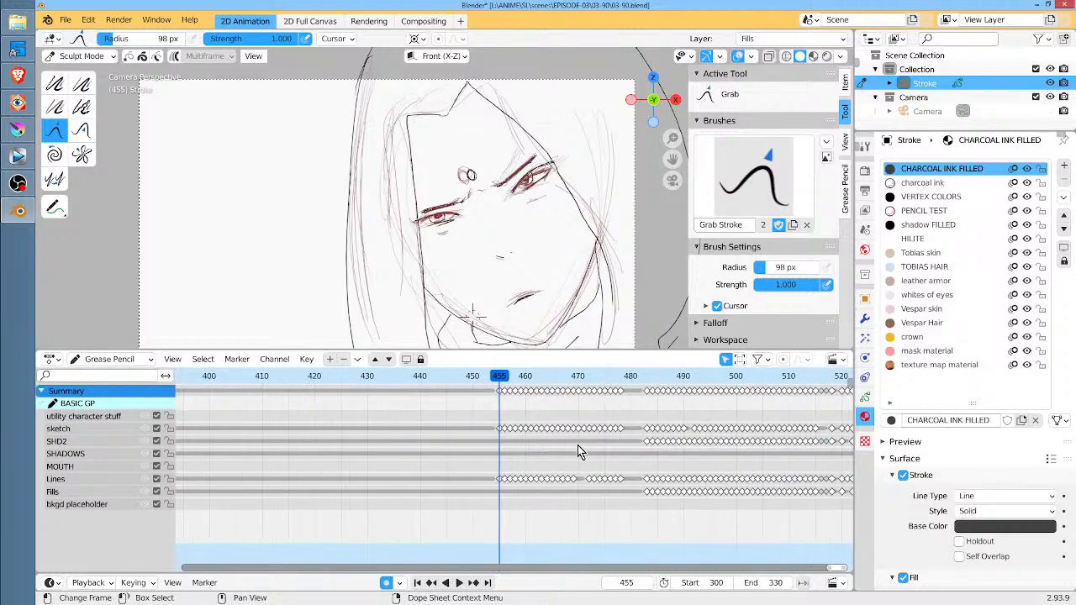
{"action": "scroll", "coordinate": [578, 446], "scroll_direction": "down", "scroll_amount": 5}
{"action": "middle_click_drag", "start_coordinate": [660, 517], "coordinate": [414, 530]}
{"action": "scroll", "coordinate": [468, 538], "scroll_direction": "down", "scroll_amount": 3}
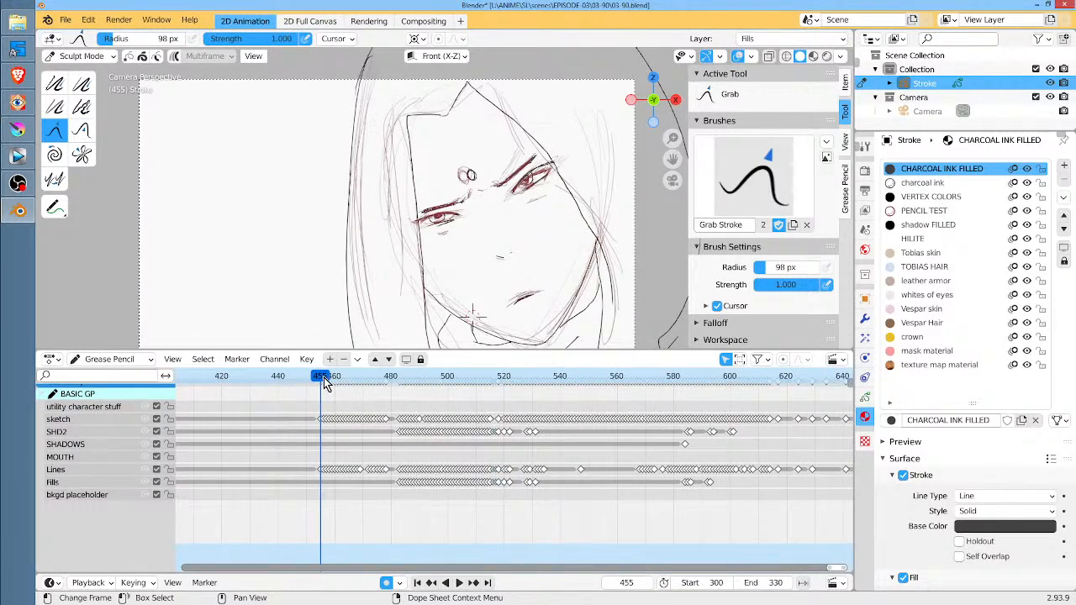
{"action": "key", "text": "space"}
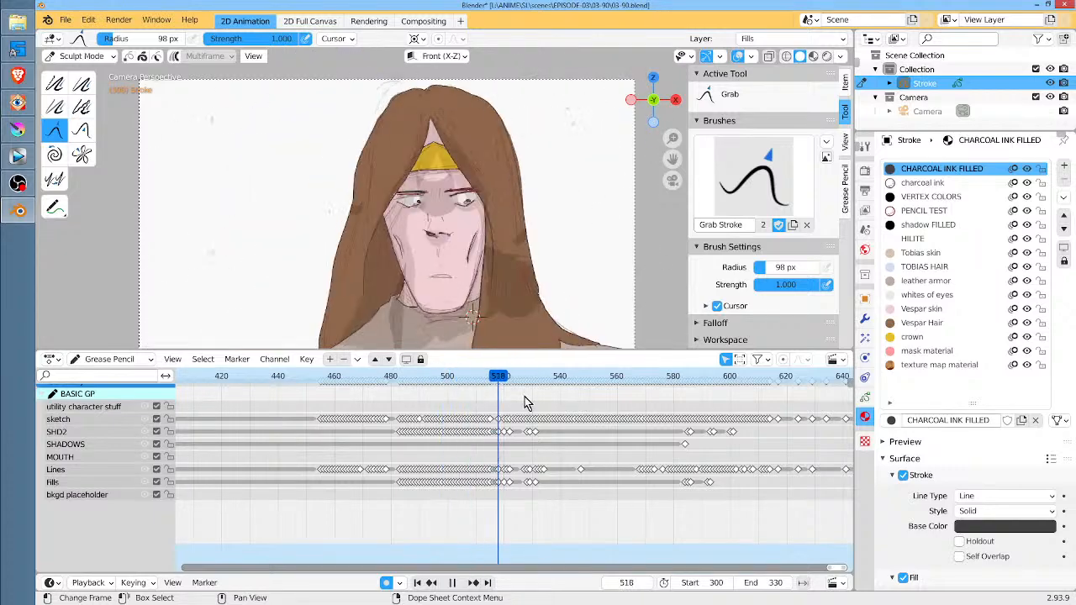
{"action": "mouse_move", "coordinate": [524, 402]}
{"action": "left_mouse_down"}
{"action": "mouse_move", "coordinate": [792, 423]}
{"action": "mouse_move", "coordinate": [307, 416]}
{"action": "mouse_move", "coordinate": [324, 415]}
{"action": "left_mouse_up"}
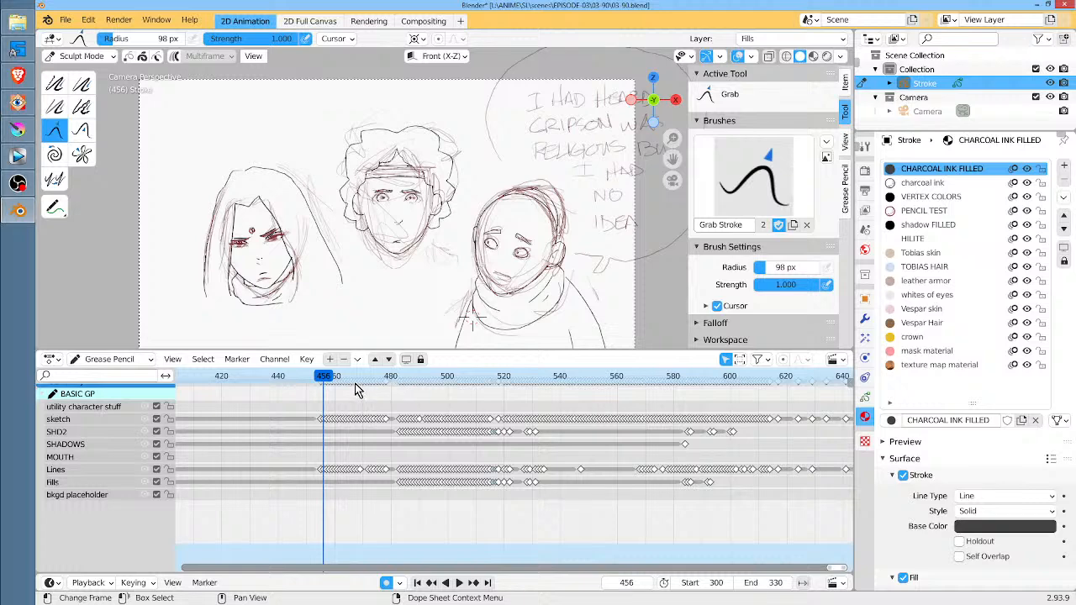
Scrub the storyboard panels around frames 468 and 438, examining how the layer keyframes are spread across the whole timeline
{"action": "left_click_drag", "start_coordinate": [353, 378], "coordinate": [357, 377]}
{"action": "scroll", "coordinate": [517, 377], "scroll_direction": "down", "scroll_amount": 5}
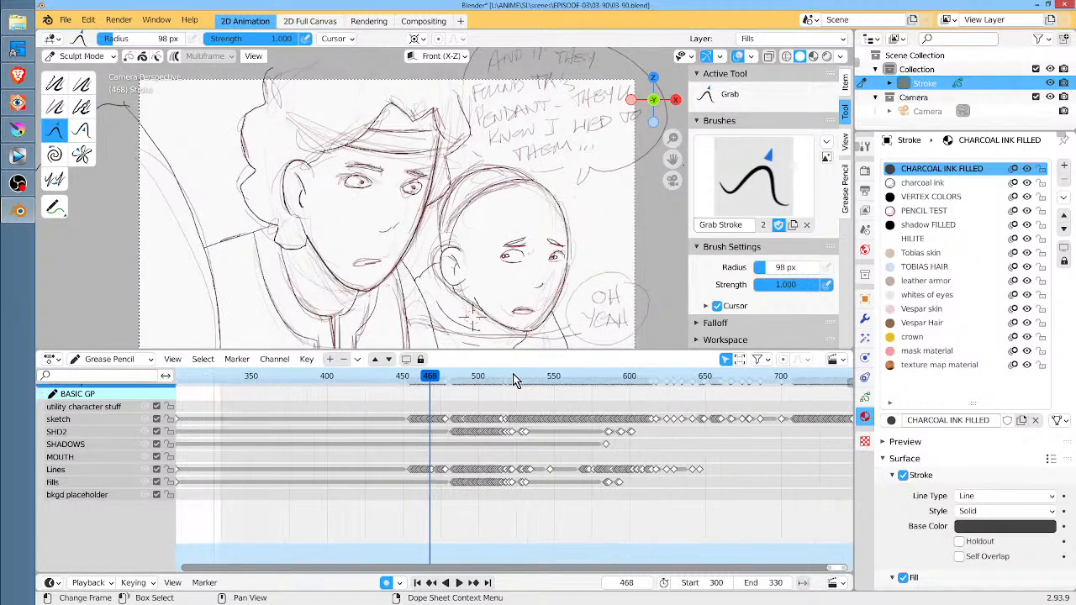
{"action": "scroll", "coordinate": [517, 378], "scroll_direction": "down", "scroll_amount": 4}
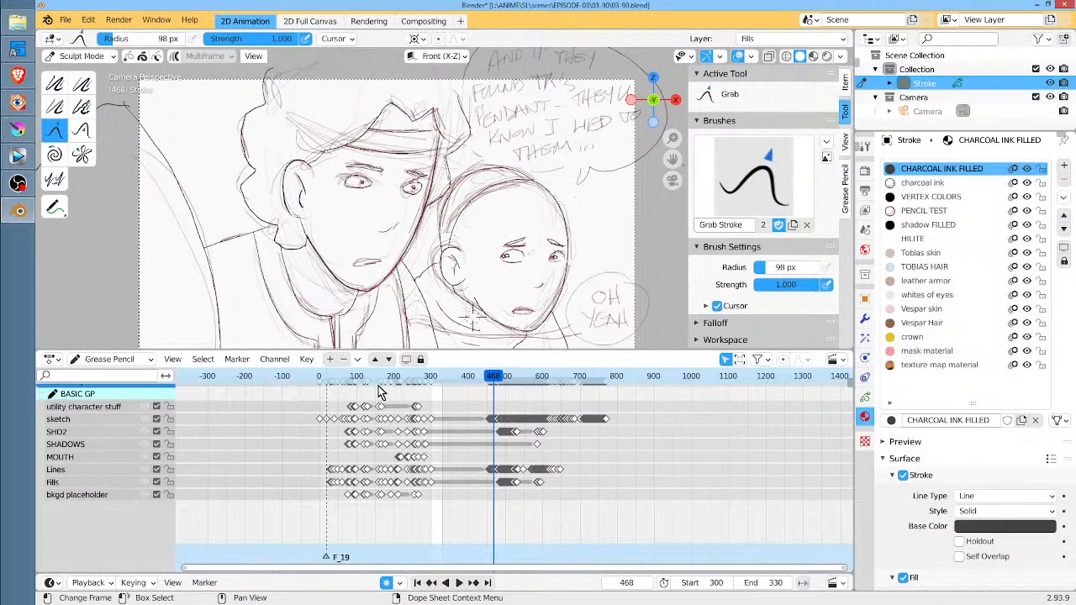
{"action": "mouse_move", "coordinate": [330, 385]}
{"action": "left_mouse_down"}
{"action": "mouse_move", "coordinate": [614, 386]}
{"action": "mouse_move", "coordinate": [483, 395]}
{"action": "left_mouse_up"}
{"action": "scroll", "coordinate": [485, 400], "scroll_direction": "up", "scroll_amount": 10}
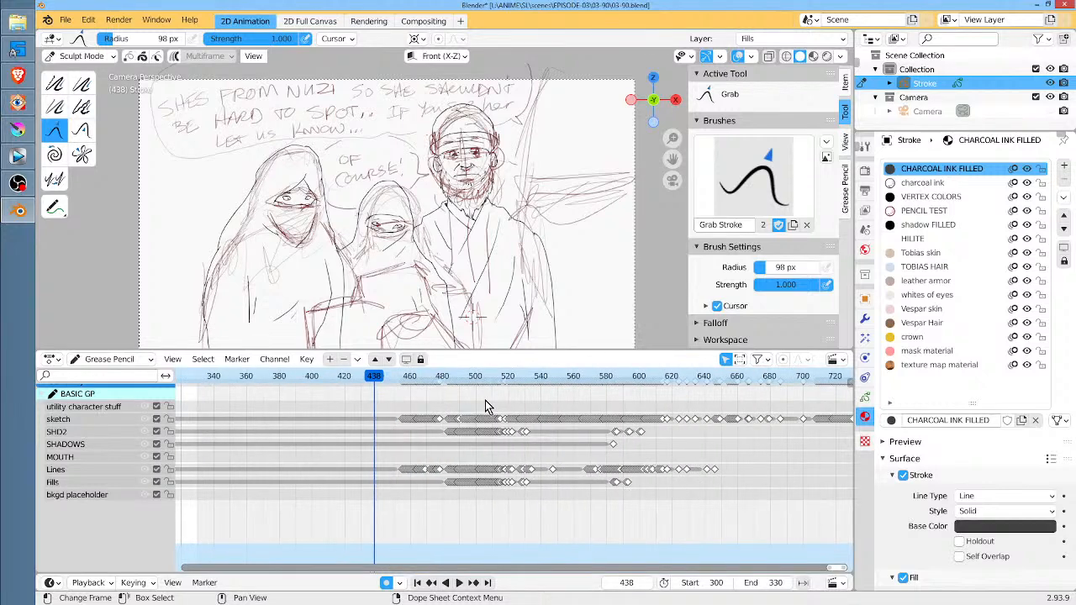
{"action": "middle_click_drag", "start_coordinate": [304, 397], "coordinate": [353, 402]}
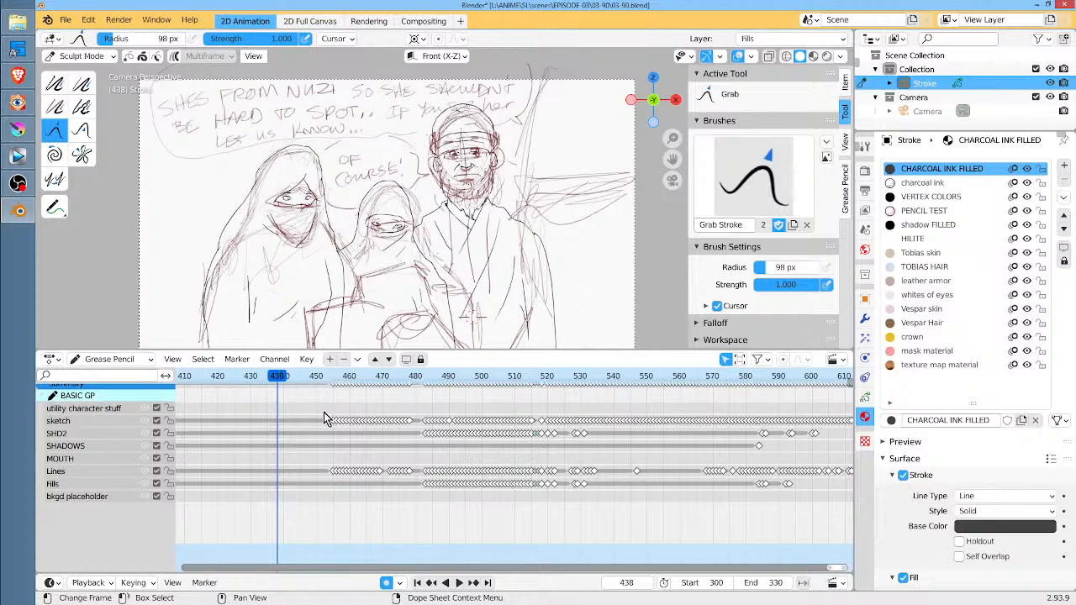
Switch to Krita and open the recent file 03-90-Q.kra, showing the whole wizard shot on the canvas
{"action": "left_click", "coordinate": [18, 129]}
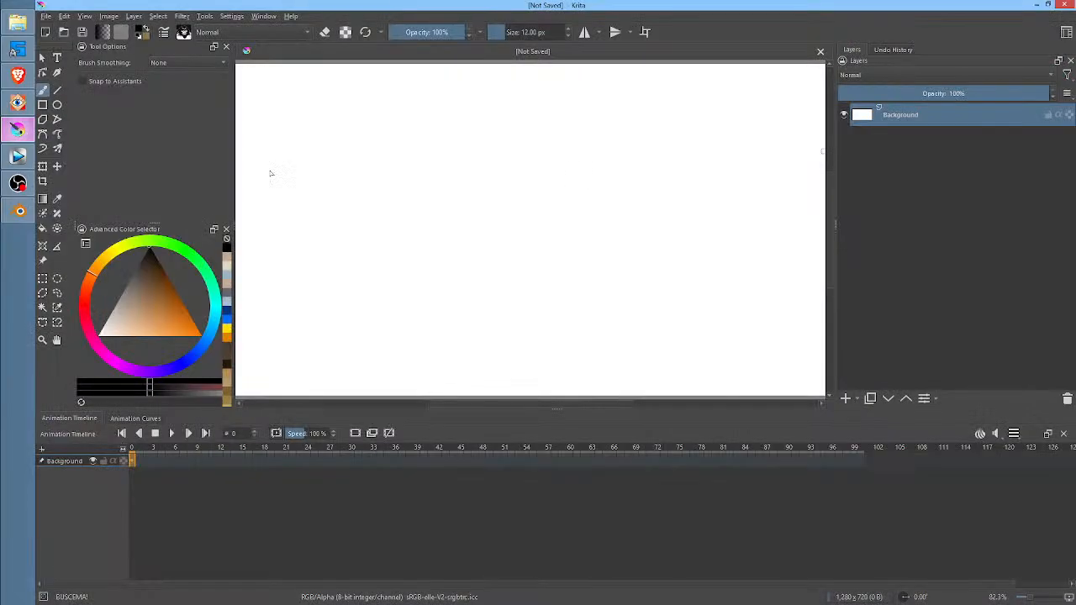
{"action": "left_click", "coordinate": [46, 17]}
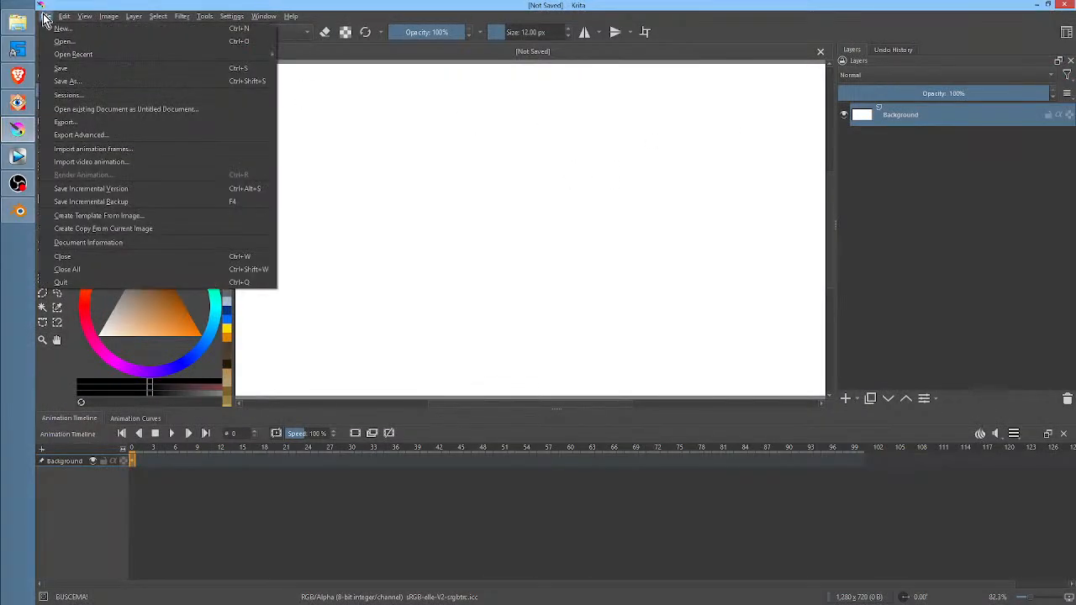
{"action": "mouse_move", "coordinate": [66, 54]}
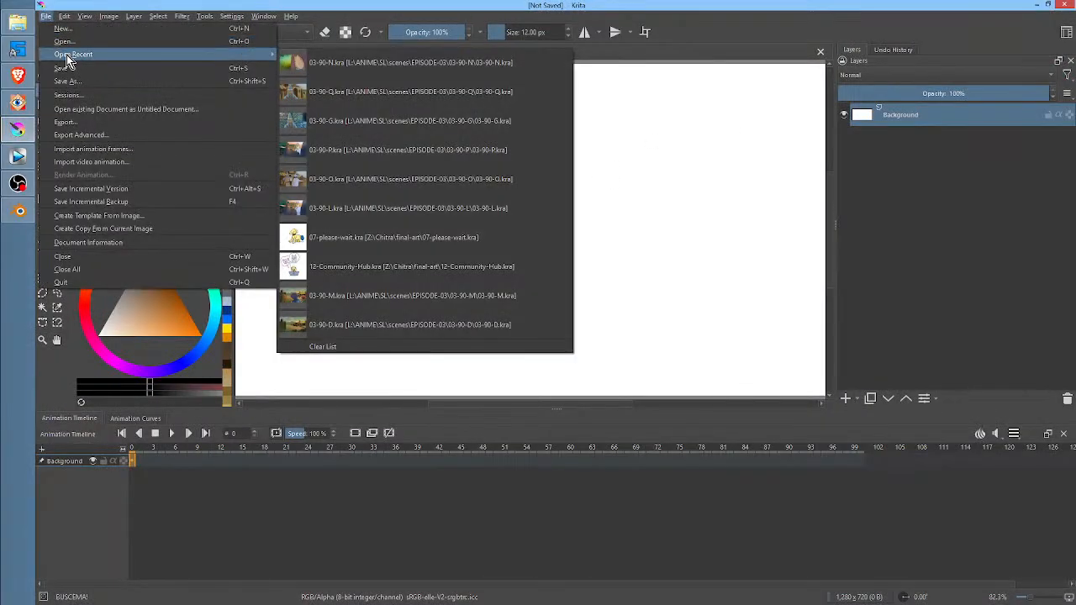
{"action": "left_click", "coordinate": [370, 94]}
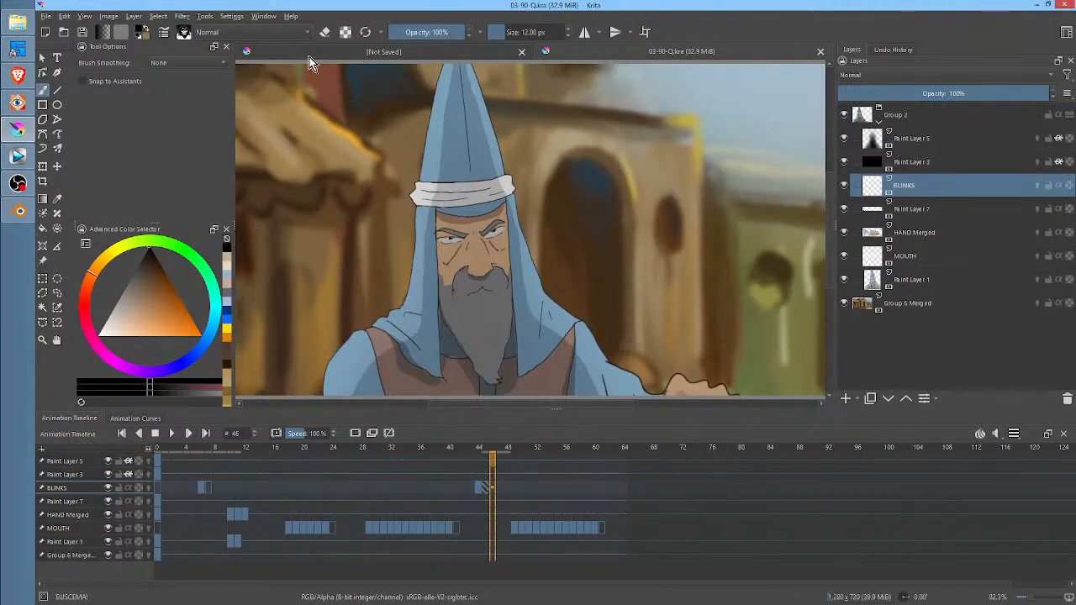
{"action": "scroll", "coordinate": [514, 157], "scroll_direction": "down", "scroll_amount": 1}
{"action": "middle_click_drag", "start_coordinate": [536, 163], "coordinate": [538, 192]}
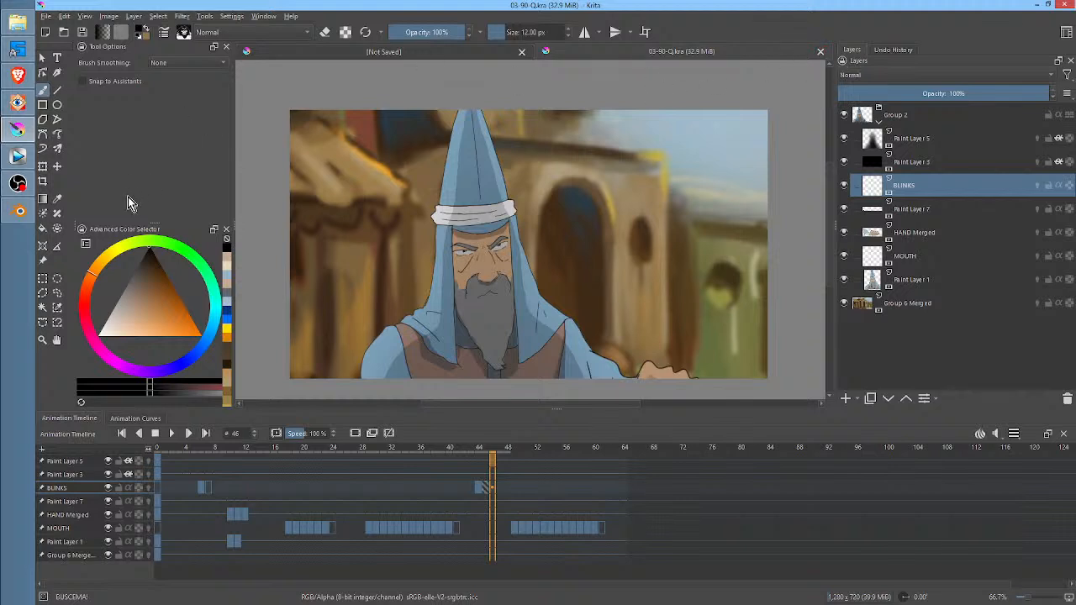
Switch to Blender, make the bkgd placeholder layer active, and briefly play the animation within frames 300 to 330
{"action": "left_click", "coordinate": [18, 211]}
{"action": "scroll", "coordinate": [407, 491], "scroll_direction": "down", "scroll_amount": 4}
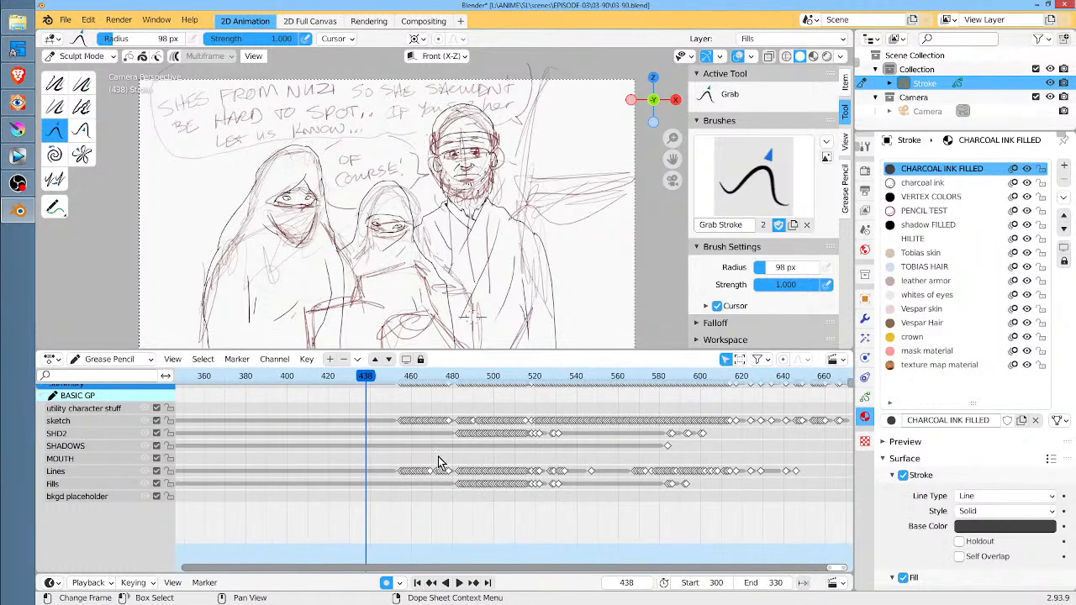
{"action": "left_click", "coordinate": [218, 495]}
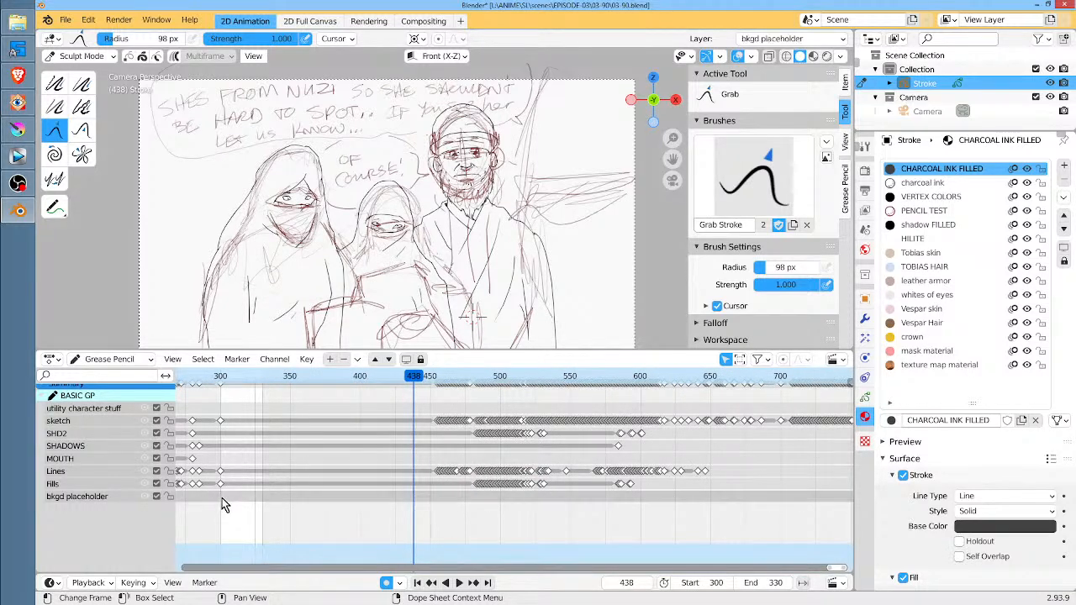
{"action": "left_click", "coordinate": [240, 380]}
{"action": "key", "text": "space"}
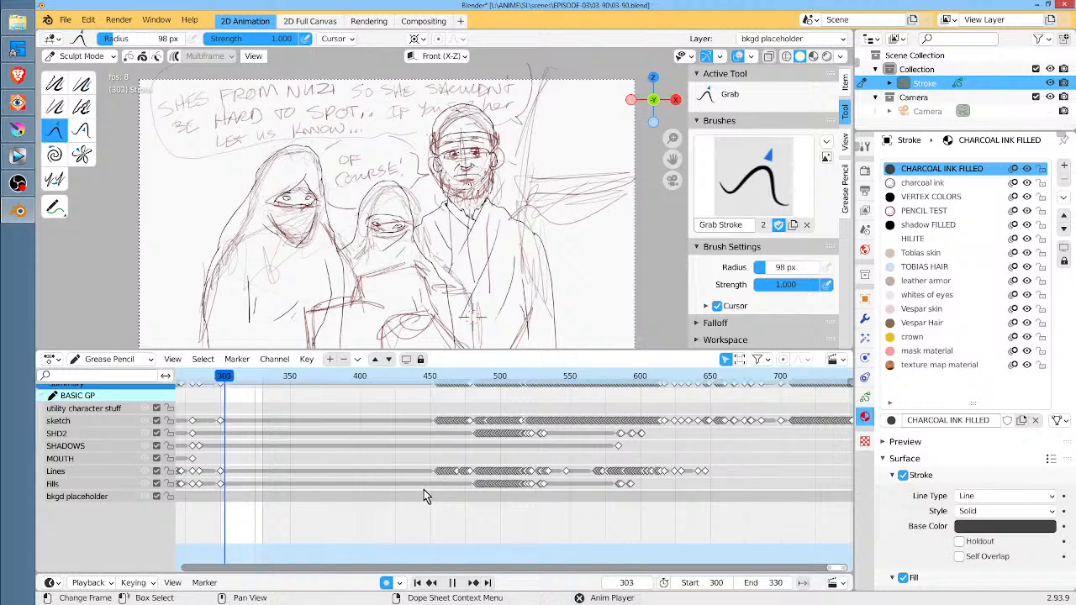
{"action": "key", "text": "space"}
Set the scene's playback range to start at frame 330 and end at frame 359, and scrub through it
{"action": "scroll", "coordinate": [438, 516], "scroll_direction": "up", "scroll_amount": 4}
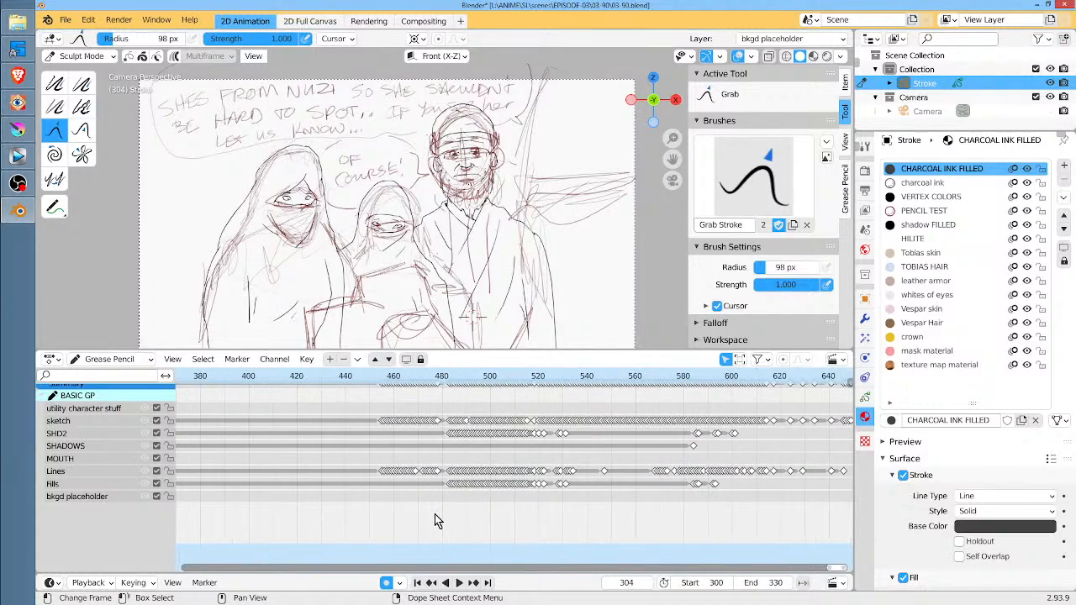
{"action": "scroll", "coordinate": [586, 515], "scroll_direction": "down", "scroll_amount": 5}
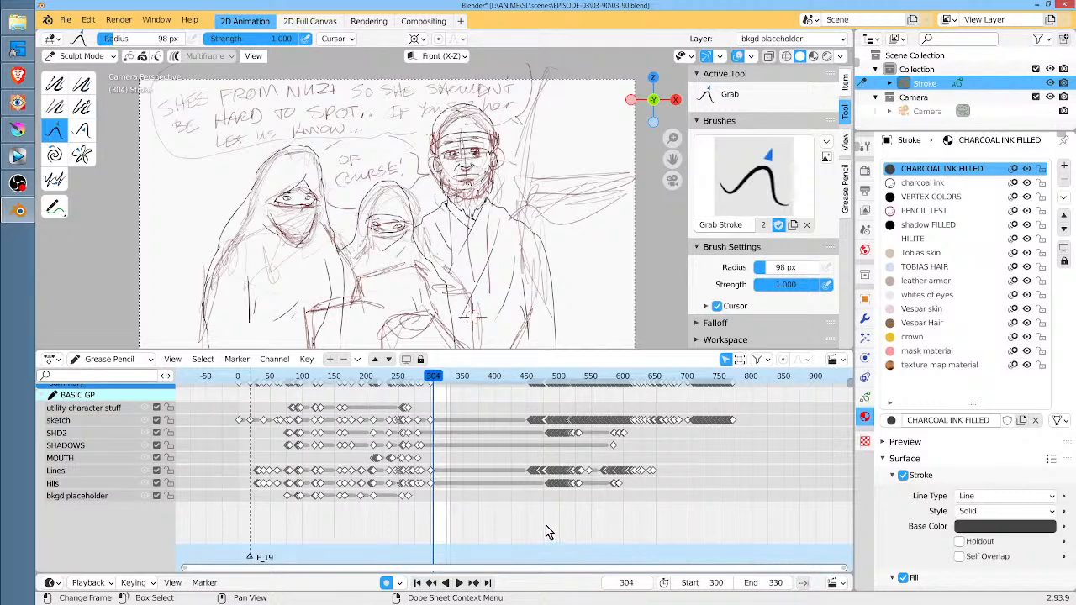
{"action": "scroll", "coordinate": [538, 514], "scroll_direction": "up", "scroll_amount": 8}
{"action": "scroll", "coordinate": [547, 508], "scroll_direction": "down", "scroll_amount": 2}
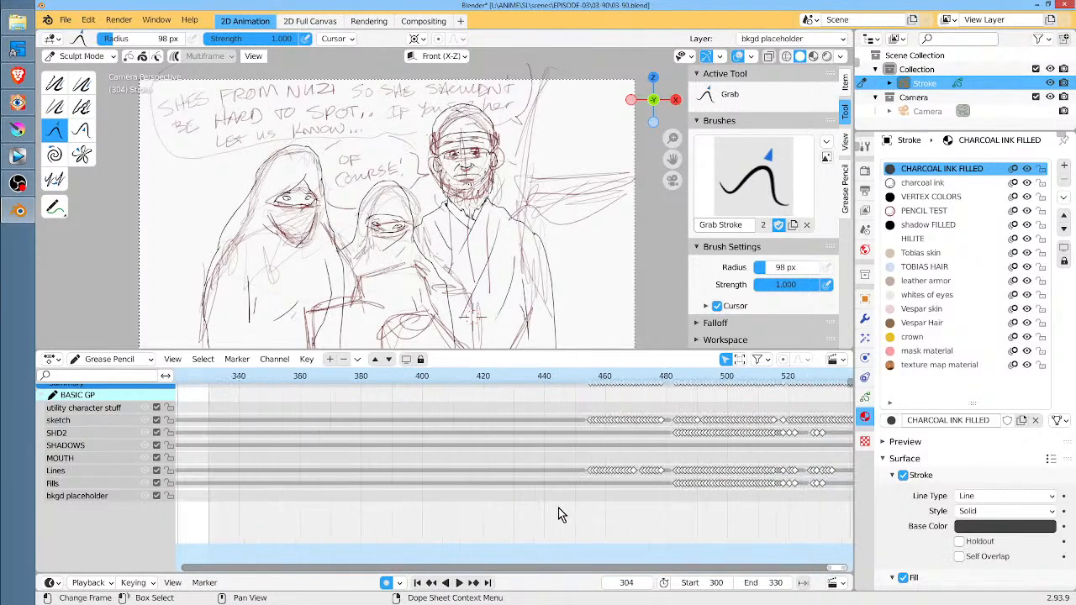
{"action": "left_click_drag", "start_coordinate": [286, 376], "coordinate": [291, 376]}
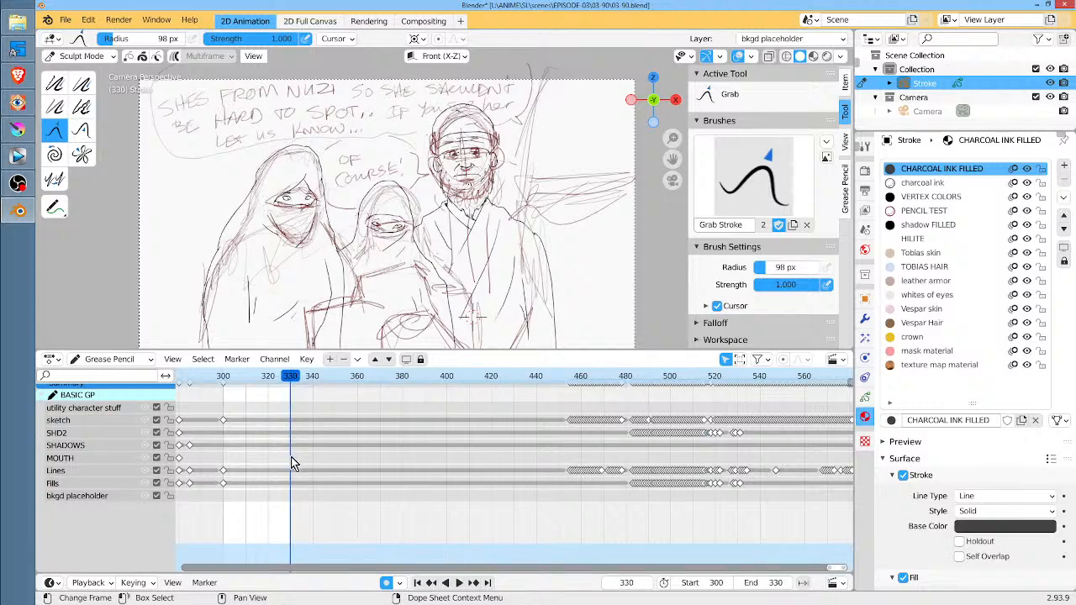
{"action": "key", "text": "ctrl+Home"}
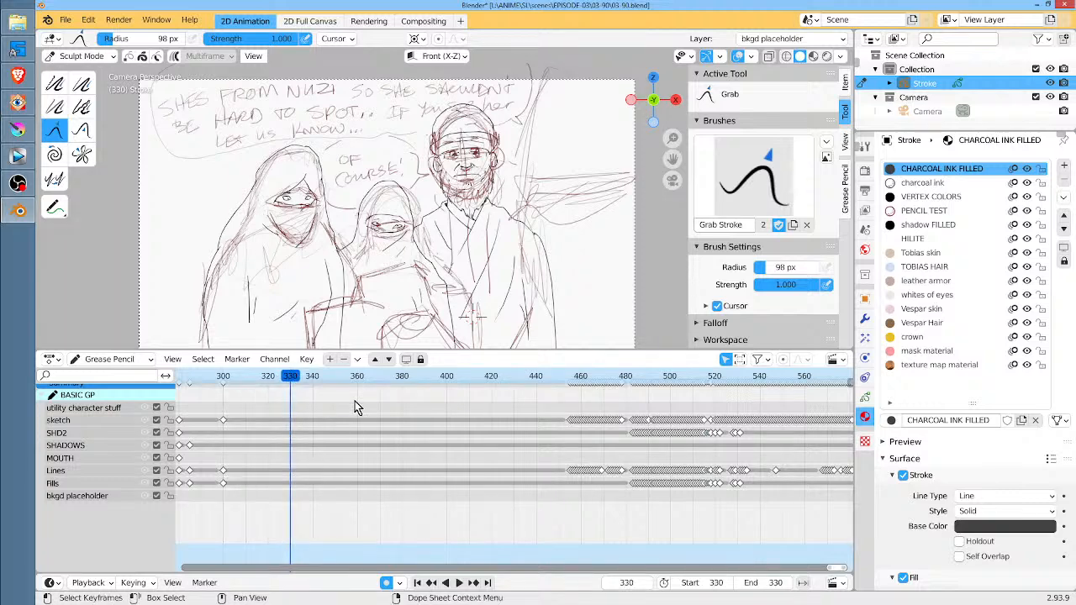
{"action": "left_click", "coordinate": [356, 375]}
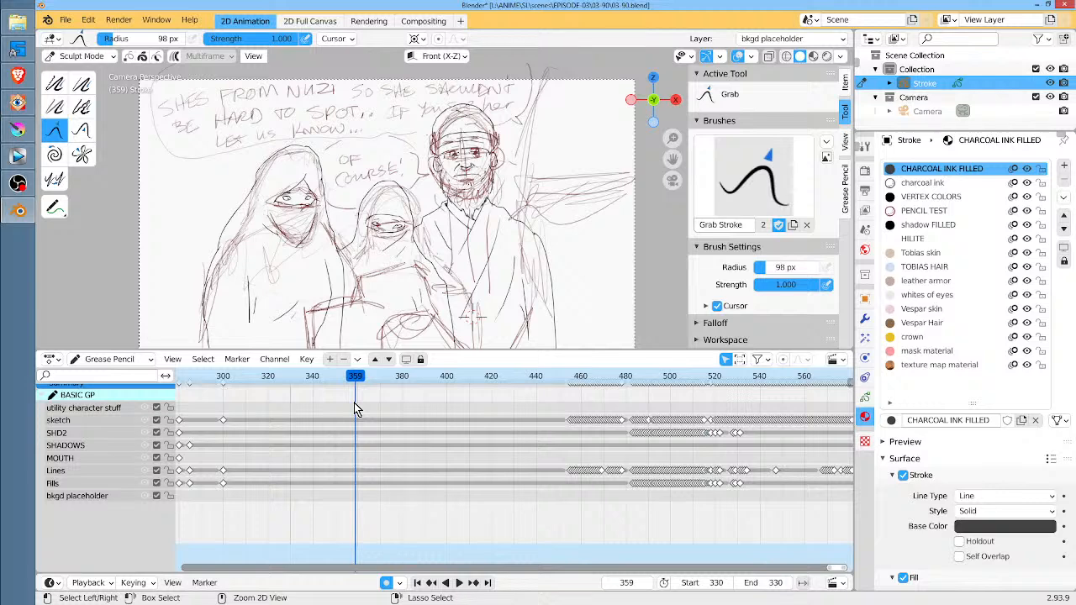
{"action": "key", "text": "ctrl+End"}
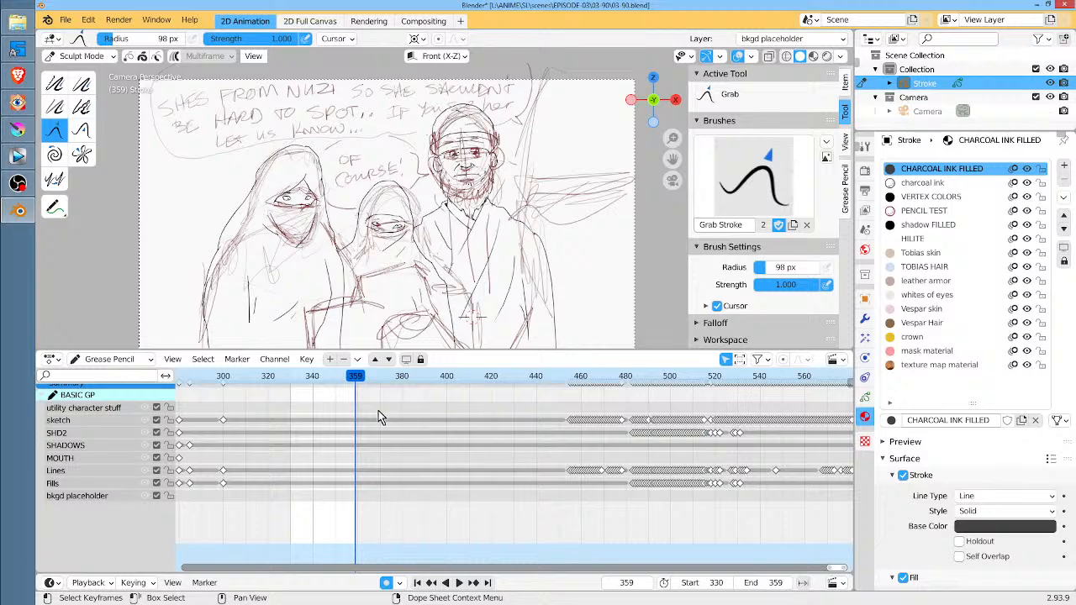
{"action": "left_click", "coordinate": [293, 376]}
{"action": "left_click_drag", "start_coordinate": [292, 375], "coordinate": [360, 381]}
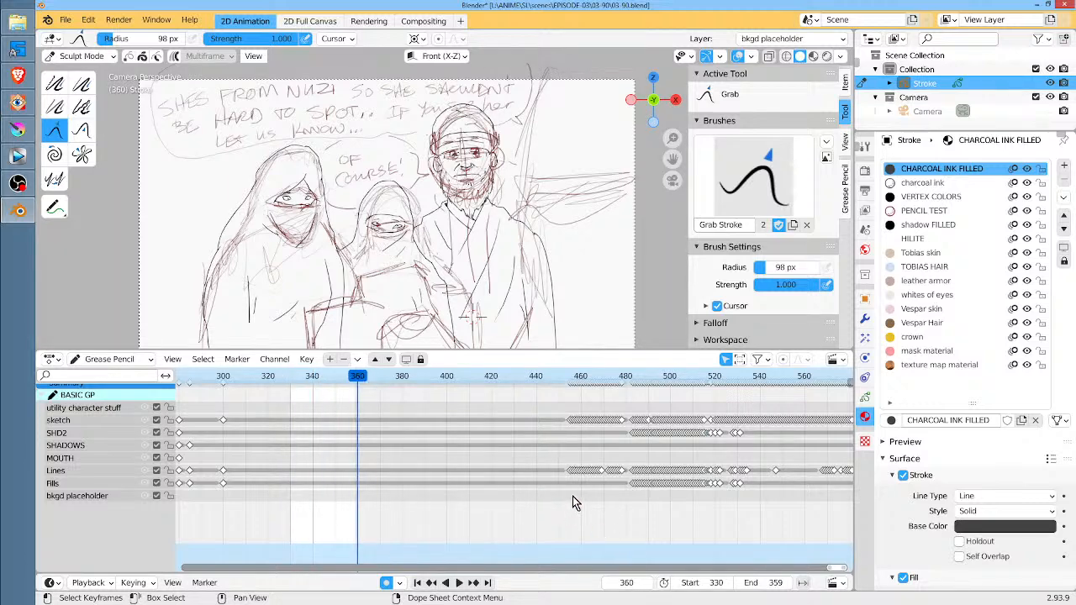
Go to frame 453 and advance to frame 455 to review where the face close-up sketch begins
{"action": "left_click", "coordinate": [567, 378]}
{"action": "scroll", "coordinate": [570, 385], "scroll_direction": "up", "scroll_amount": 3}
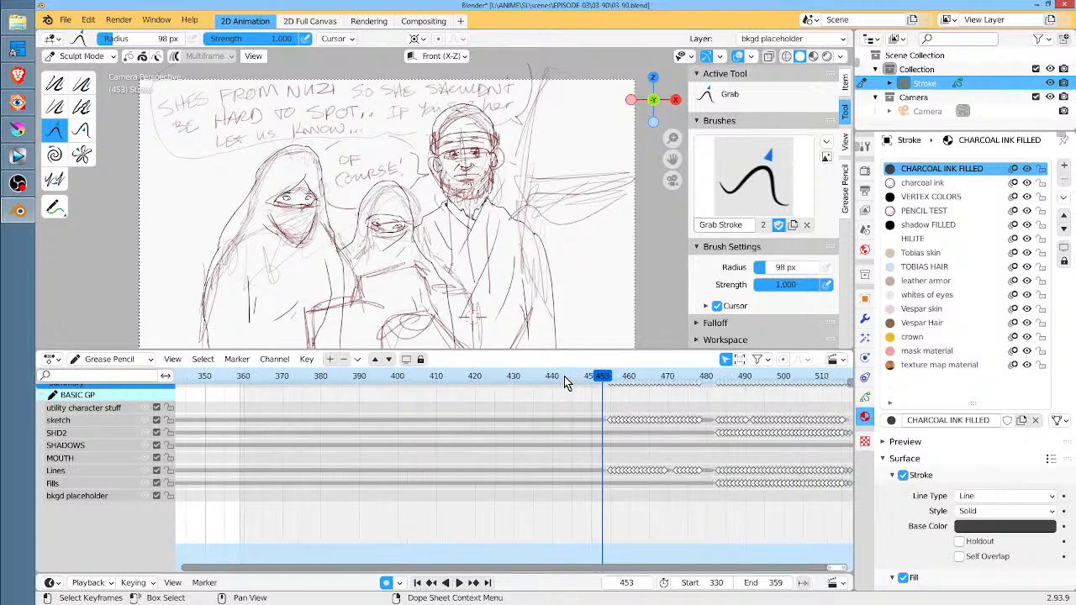
{"action": "scroll", "coordinate": [608, 508], "scroll_direction": "up", "scroll_amount": 3}
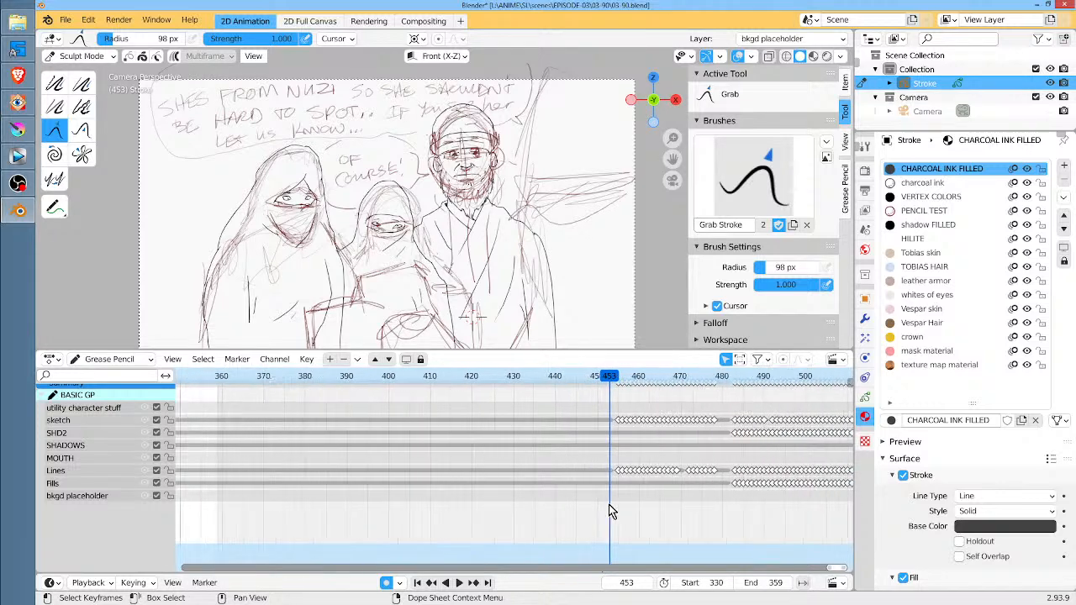
{"action": "middle_click_drag", "start_coordinate": [635, 500], "coordinate": [549, 511]}
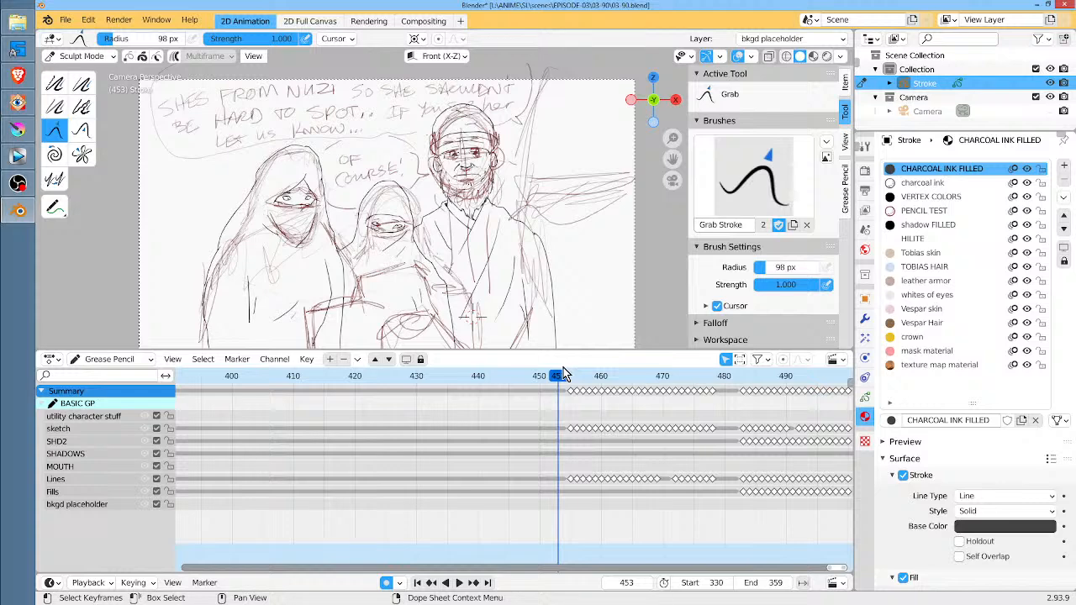
{"action": "left_click_drag", "start_coordinate": [562, 377], "coordinate": [572, 379]}
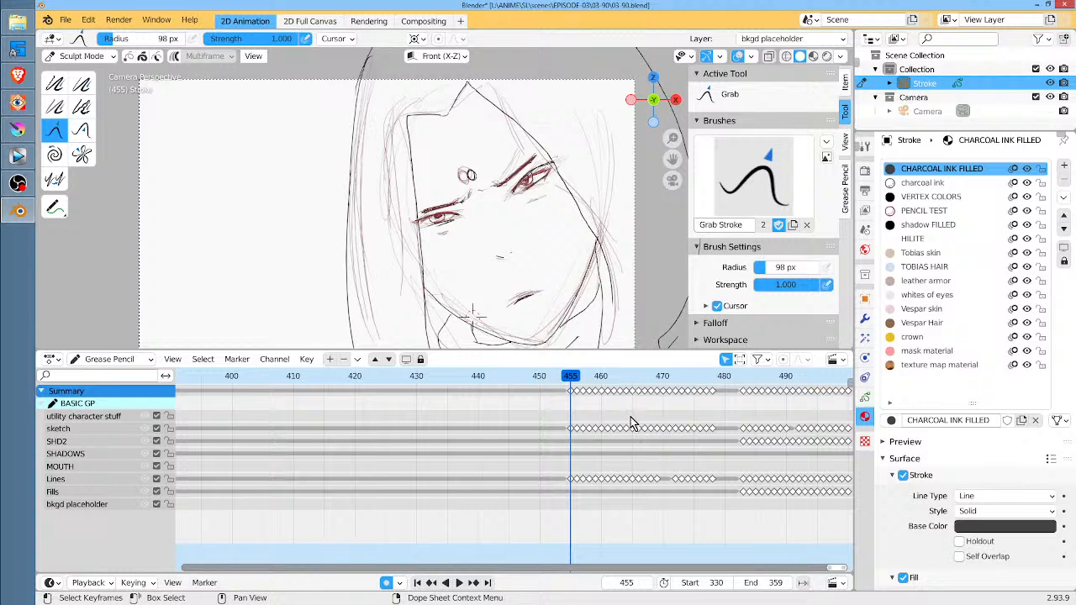
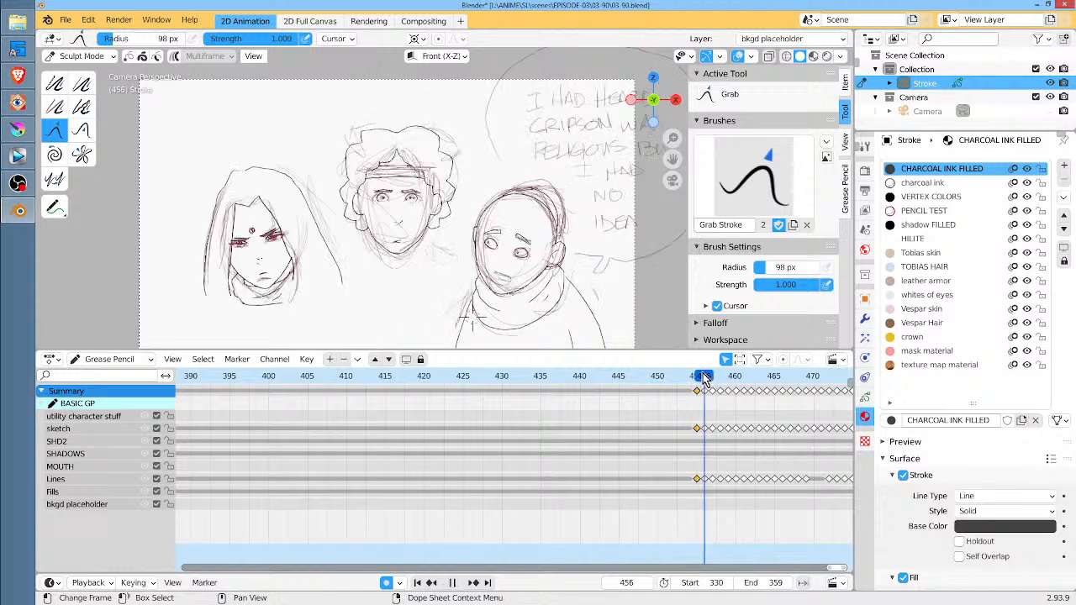
Move the face close-up's selected sketch and Lines keyframes from frame 455 back to frame 331
{"action": "scroll", "coordinate": [701, 471], "scroll_direction": "down", "scroll_amount": 5}
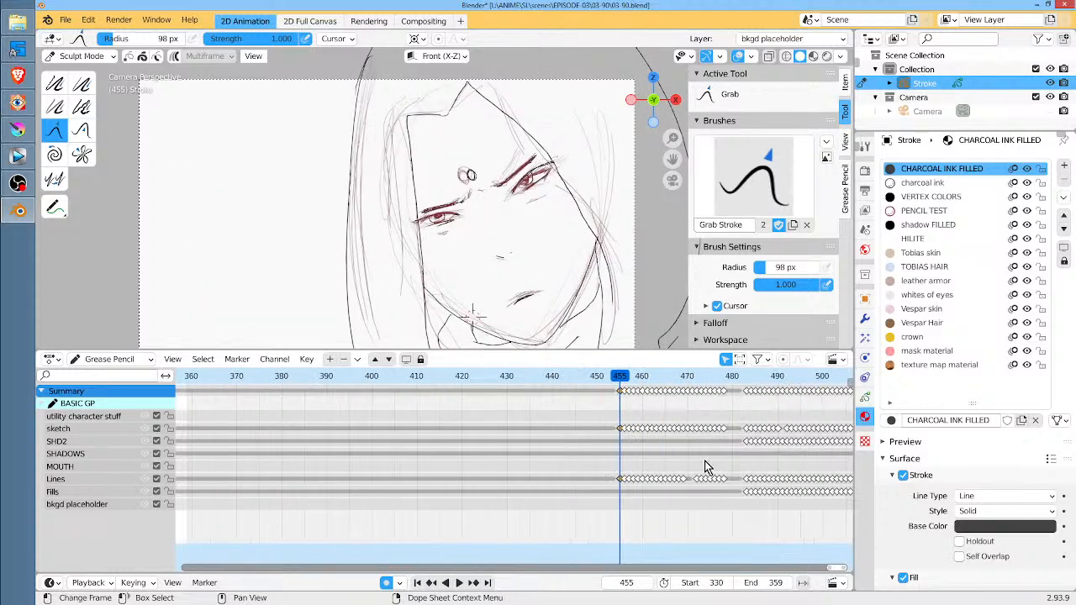
{"action": "middle_click_drag", "start_coordinate": [464, 511], "coordinate": [608, 513]}
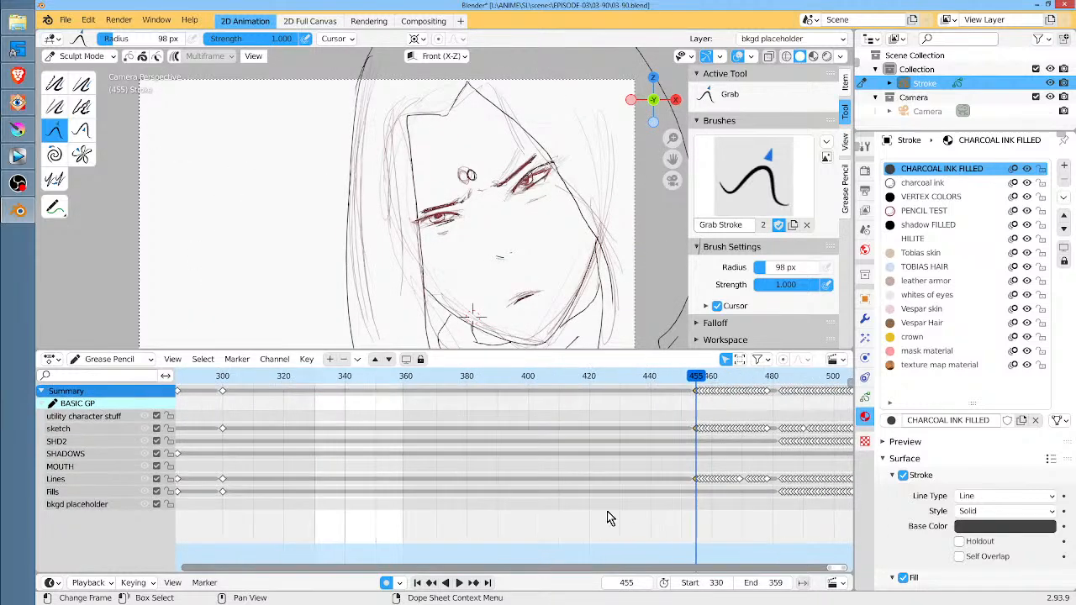
{"action": "key", "text": "g"}
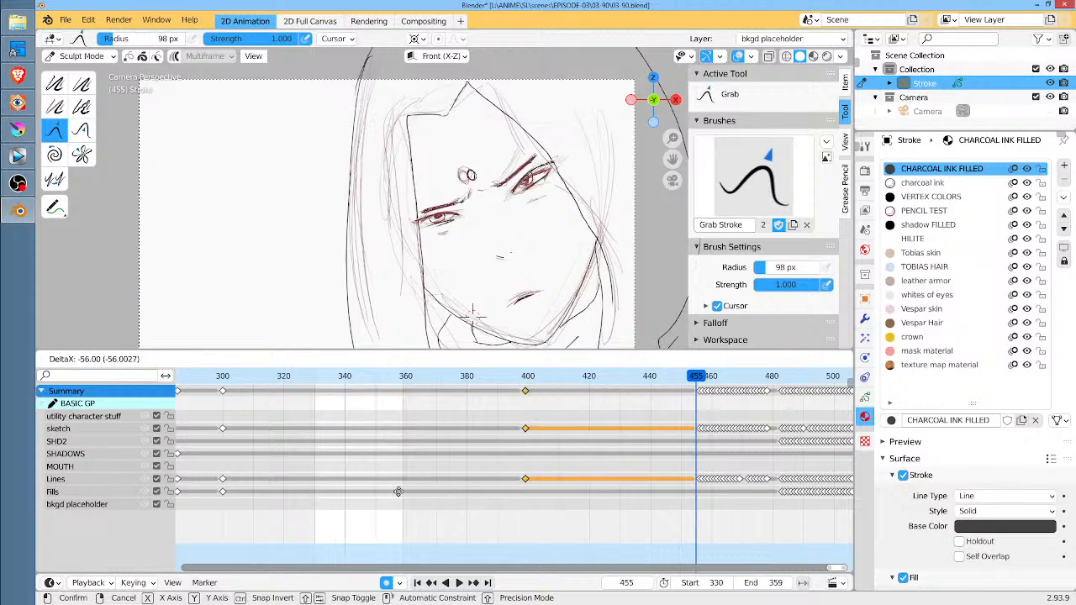
{"action": "left_click", "coordinate": [220, 490]}
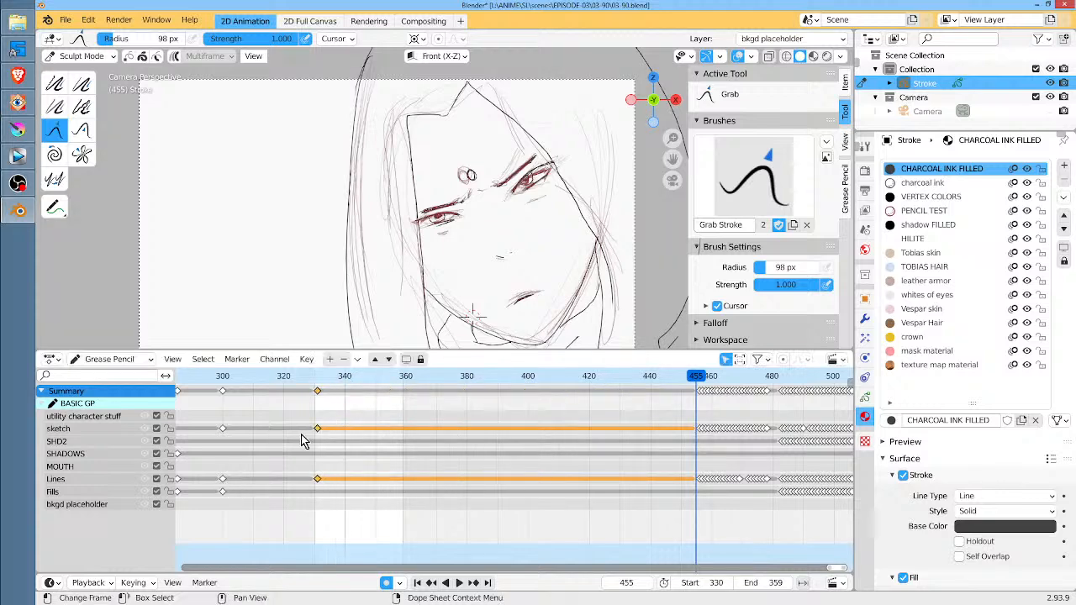
Go to frame 330 and shift the selected close-up keyframes one frame earlier, onto frame 330
{"action": "left_click", "coordinate": [313, 376]}
{"action": "scroll", "coordinate": [318, 420], "scroll_direction": "up", "scroll_amount": 4}
{"action": "middle_click_drag", "start_coordinate": [317, 415], "coordinate": [617, 446]}
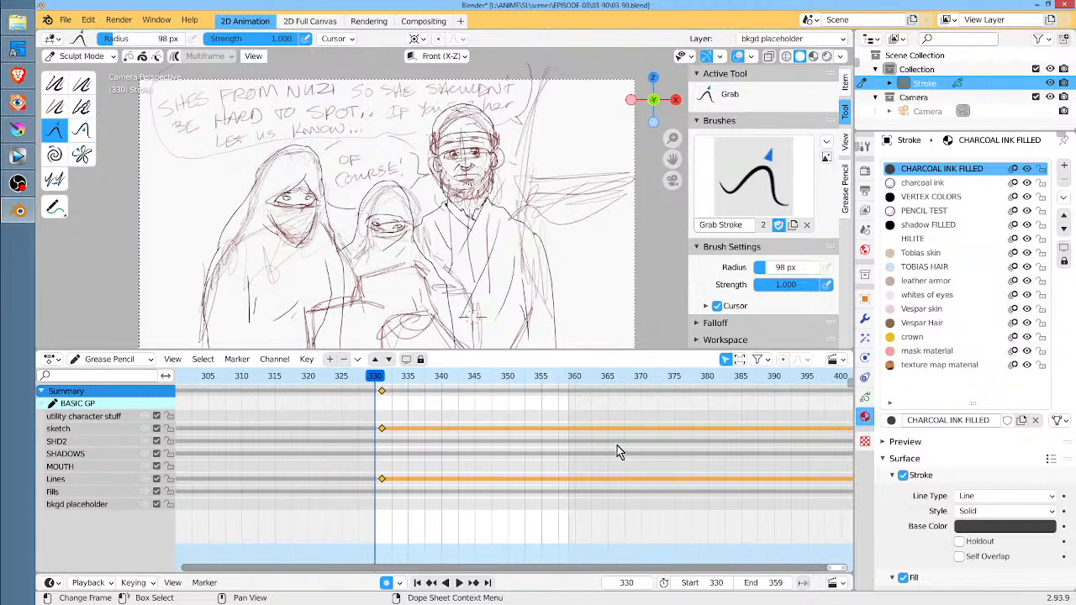
{"action": "scroll", "coordinate": [617, 445], "scroll_direction": "up", "scroll_amount": 9}
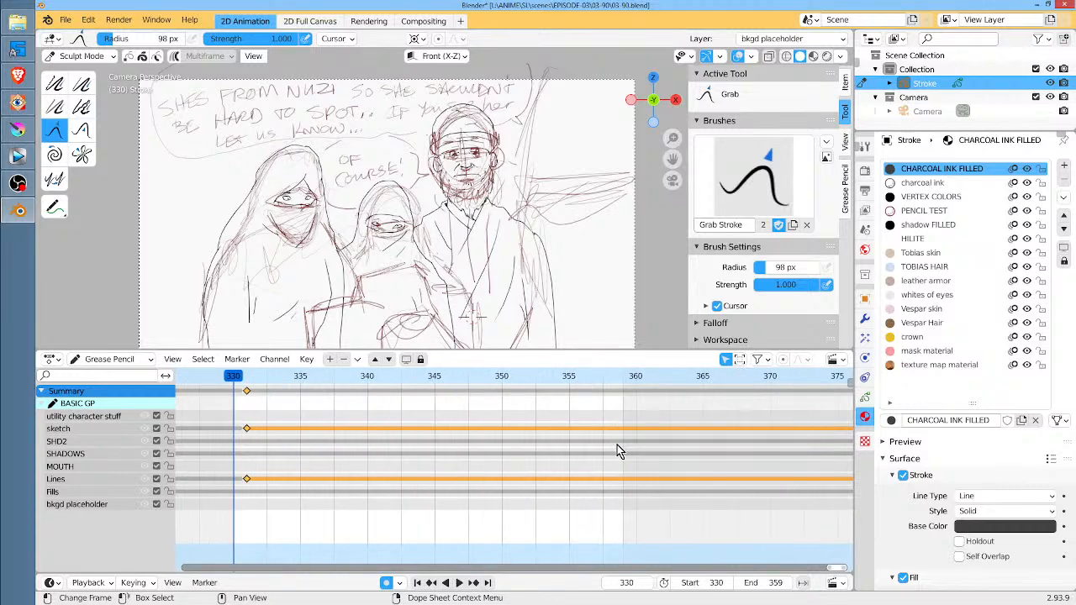
{"action": "key", "text": "g"}
{"action": "left_click", "coordinate": [257, 426]}
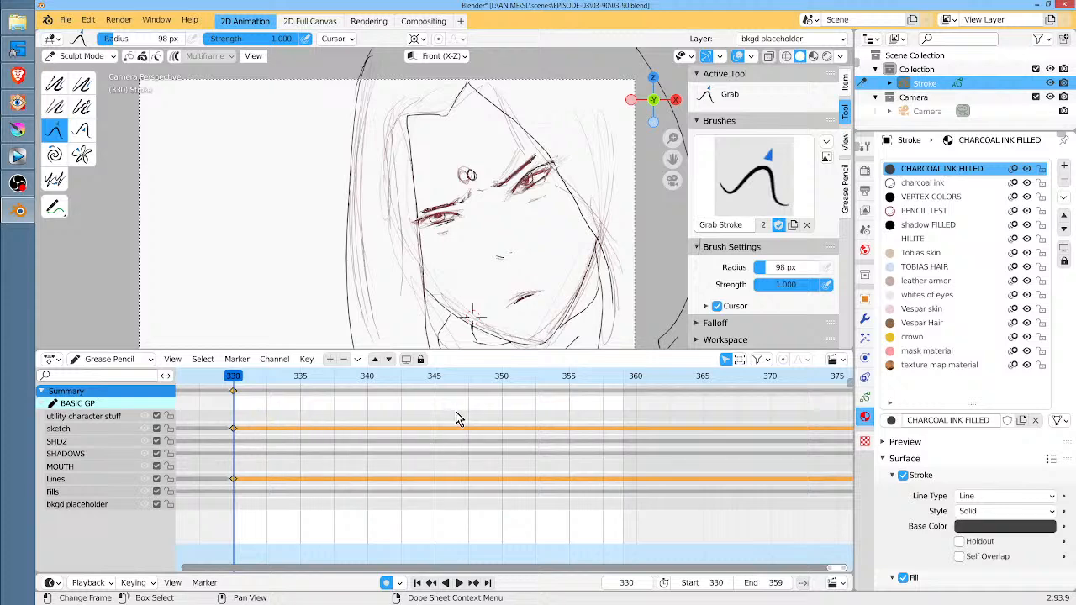
Play the 330 to 359 range twice, stopping after each run, to check the timing of the repositioned face close-up
{"action": "scroll", "coordinate": [455, 412], "scroll_direction": "down", "scroll_amount": 3}
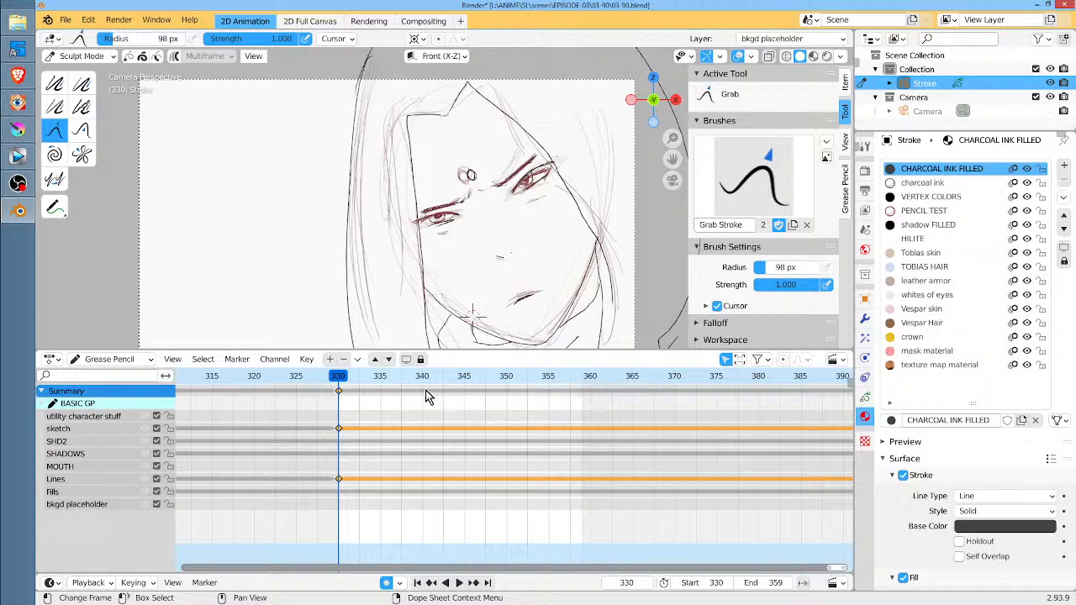
{"action": "middle_click_drag", "start_coordinate": [435, 404], "coordinate": [326, 428]}
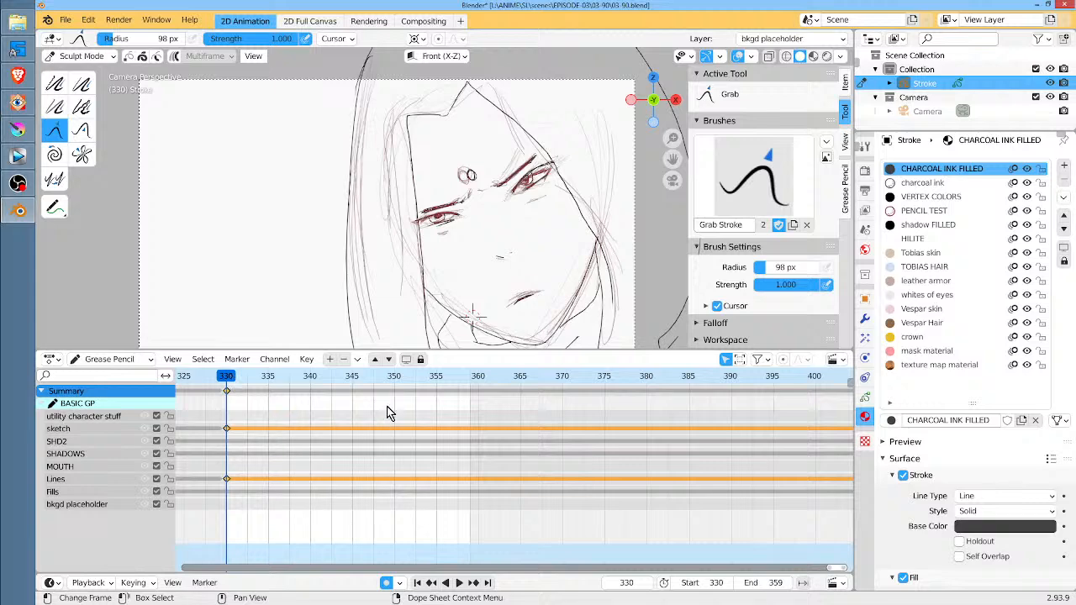
{"action": "key", "text": "space"}
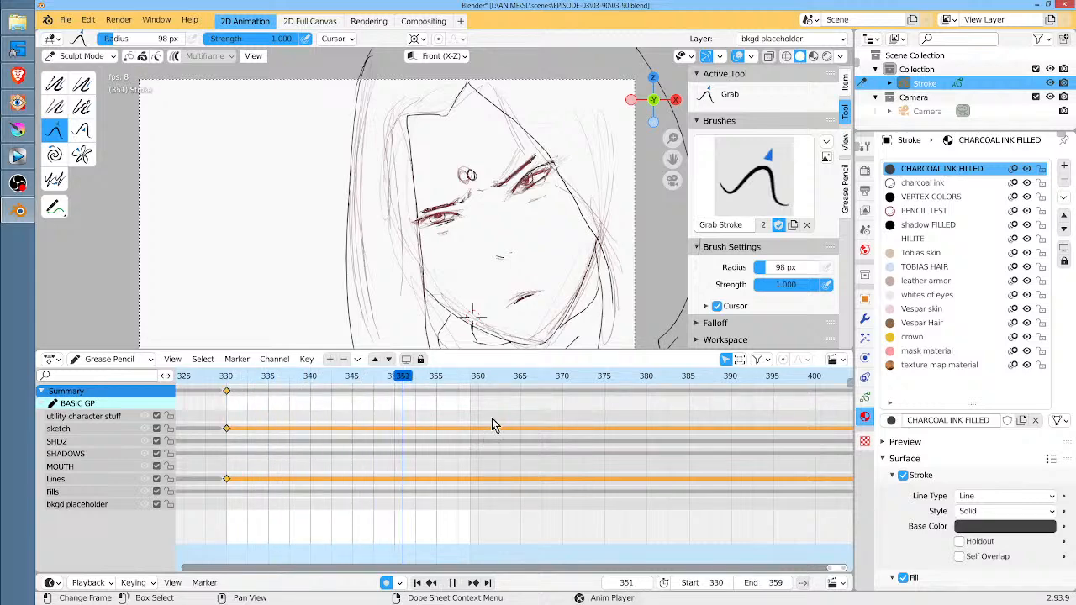
{"action": "key", "text": "space"}
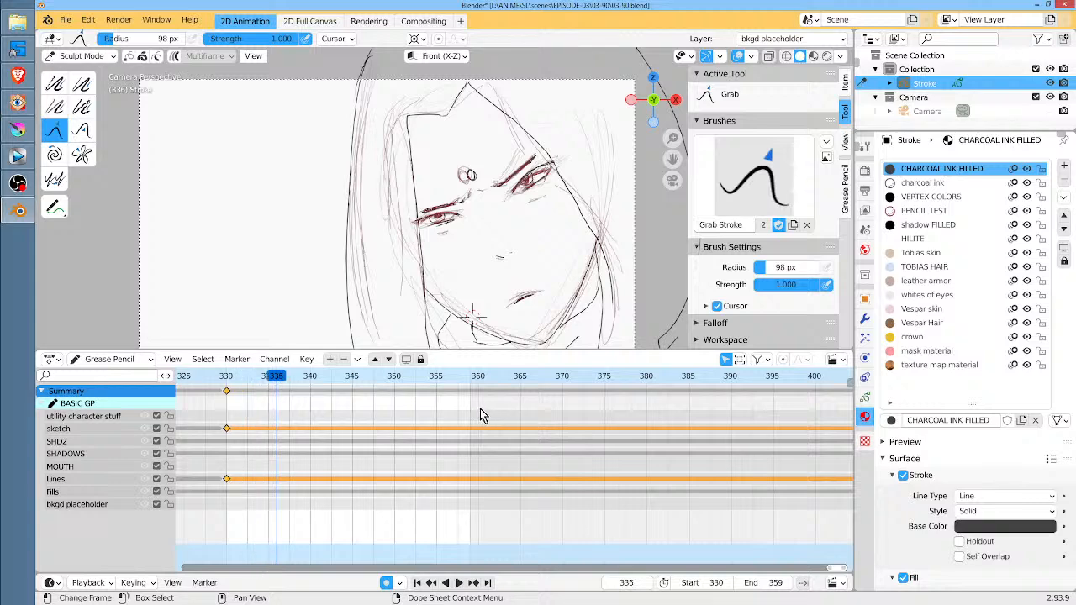
{"action": "scroll", "coordinate": [482, 410], "scroll_direction": "down", "scroll_amount": 8}
{"action": "middle_click_drag", "start_coordinate": [511, 419], "coordinate": [404, 417]}
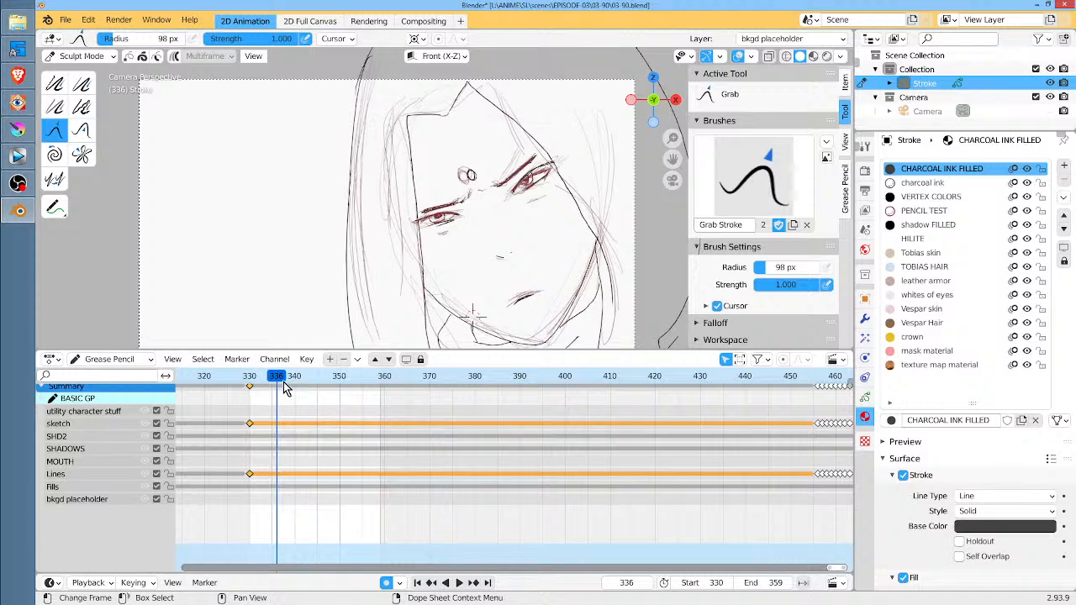
{"action": "key", "text": "space"}
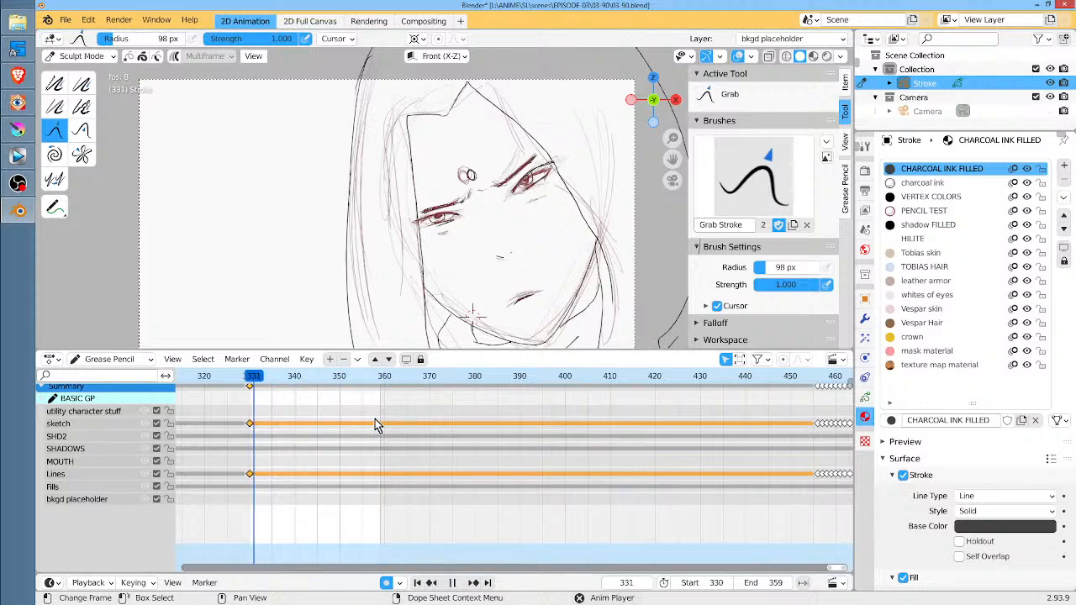
{"action": "key", "text": "space"}
Go to frame 337 and save the Blender file
{"action": "scroll", "coordinate": [378, 417], "scroll_direction": "down", "scroll_amount": 2}
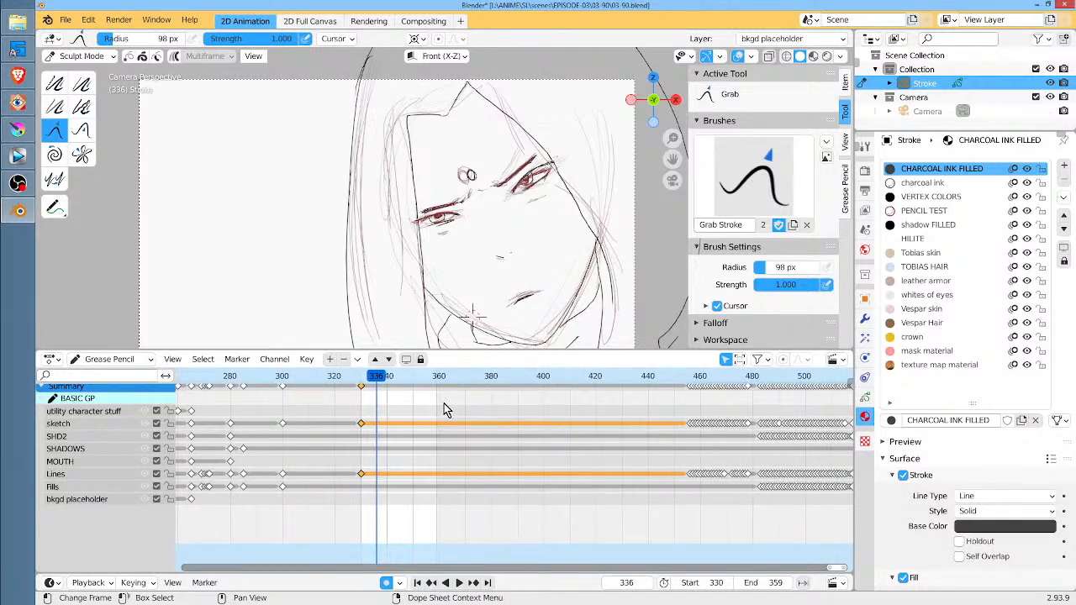
{"action": "scroll", "coordinate": [439, 410], "scroll_direction": "down", "scroll_amount": 2}
{"action": "middle_click_drag", "start_coordinate": [481, 414], "coordinate": [453, 418]}
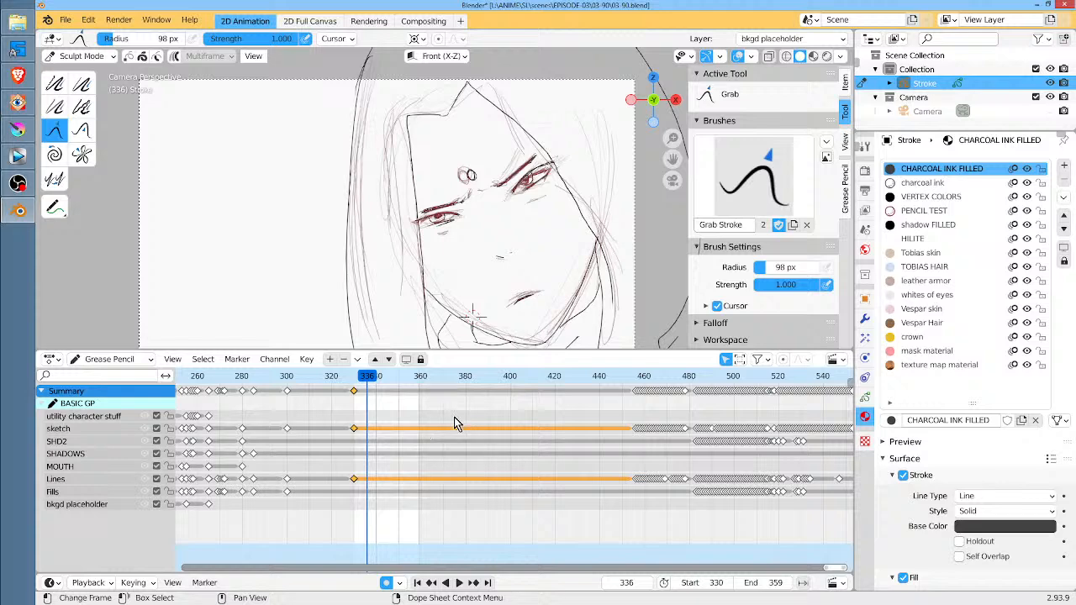
{"action": "left_click", "coordinate": [372, 378]}
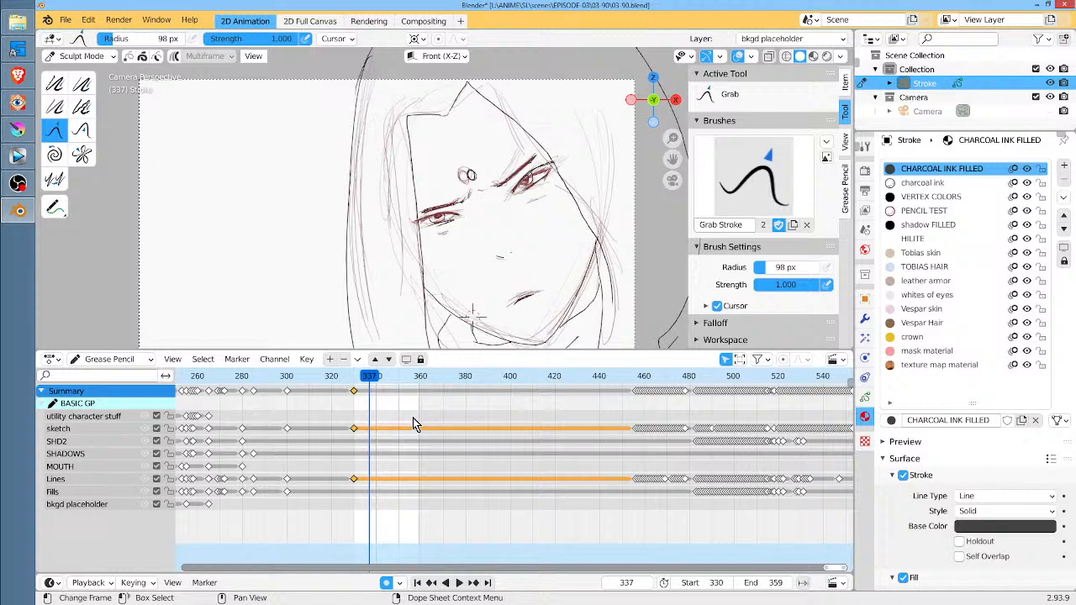
{"action": "left_click", "coordinate": [66, 21]}
{"action": "left_click", "coordinate": [76, 112]}
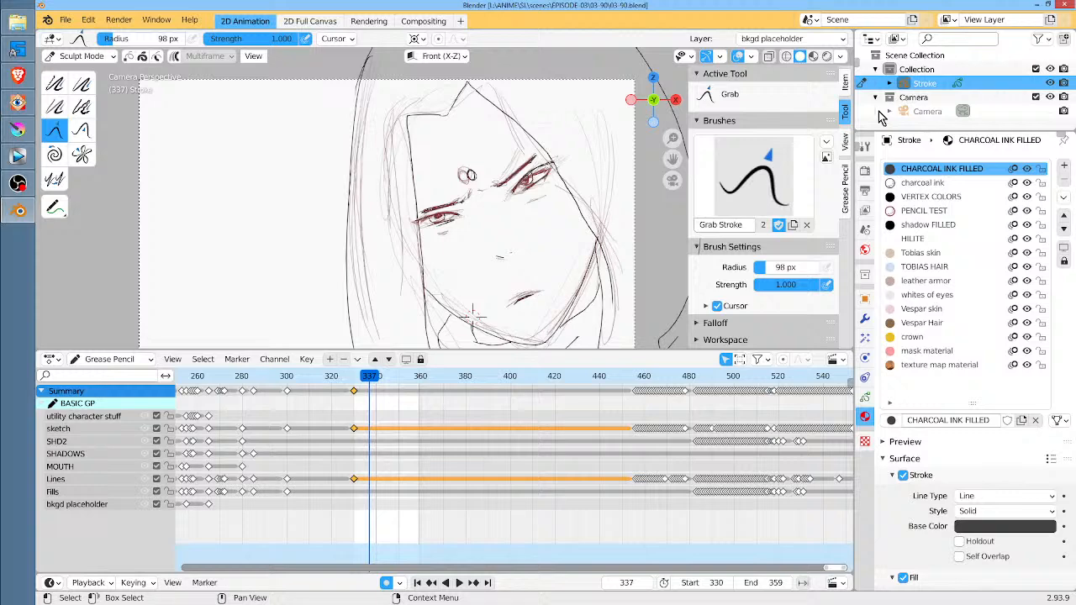
Scrub back to frame 268 and return to frame 331 to review the drawings leading into the face close-up
{"action": "mouse_move", "coordinate": [370, 378]}
{"action": "left_mouse_down"}
{"action": "mouse_move", "coordinate": [343, 377]}
{"action": "mouse_move", "coordinate": [362, 377]}
{"action": "left_mouse_up"}
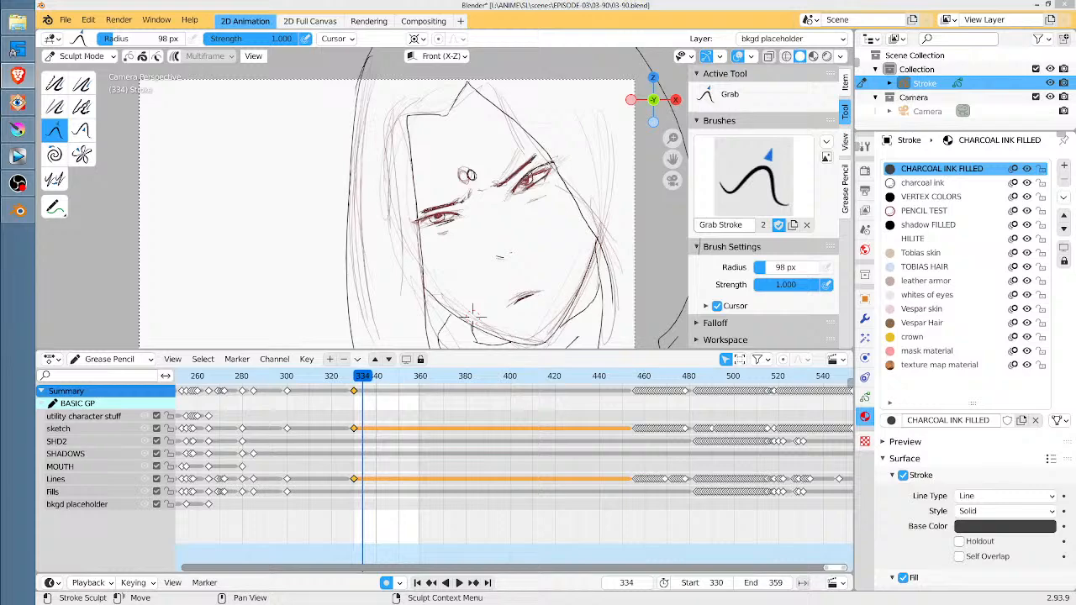
{"action": "mouse_move", "coordinate": [209, 379]}
{"action": "left_mouse_down"}
{"action": "mouse_move", "coordinate": [326, 376]}
{"action": "mouse_move", "coordinate": [214, 375]}
{"action": "left_mouse_up"}
{"action": "scroll", "coordinate": [332, 425], "scroll_direction": "left", "scroll_amount": 5, "text": "ctrl"}
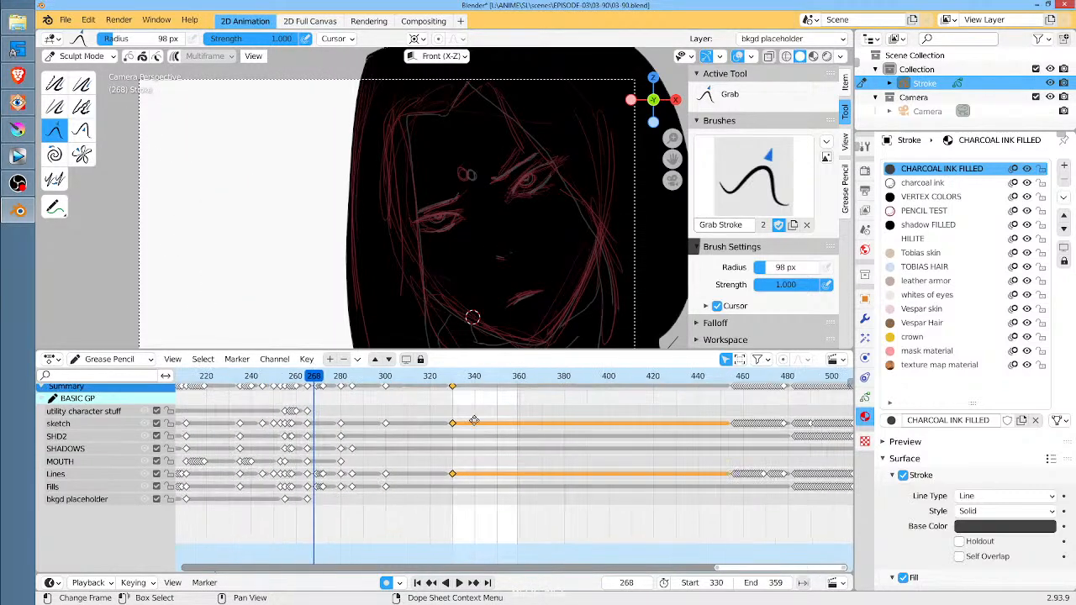
{"action": "mouse_move", "coordinate": [306, 389]}
{"action": "left_mouse_down"}
{"action": "mouse_move", "coordinate": [281, 391]}
{"action": "mouse_move", "coordinate": [324, 390]}
{"action": "mouse_move", "coordinate": [178, 395]}
{"action": "mouse_move", "coordinate": [510, 411]}
{"action": "mouse_move", "coordinate": [492, 412]}
{"action": "mouse_move", "coordinate": [500, 406]}
{"action": "left_mouse_up"}
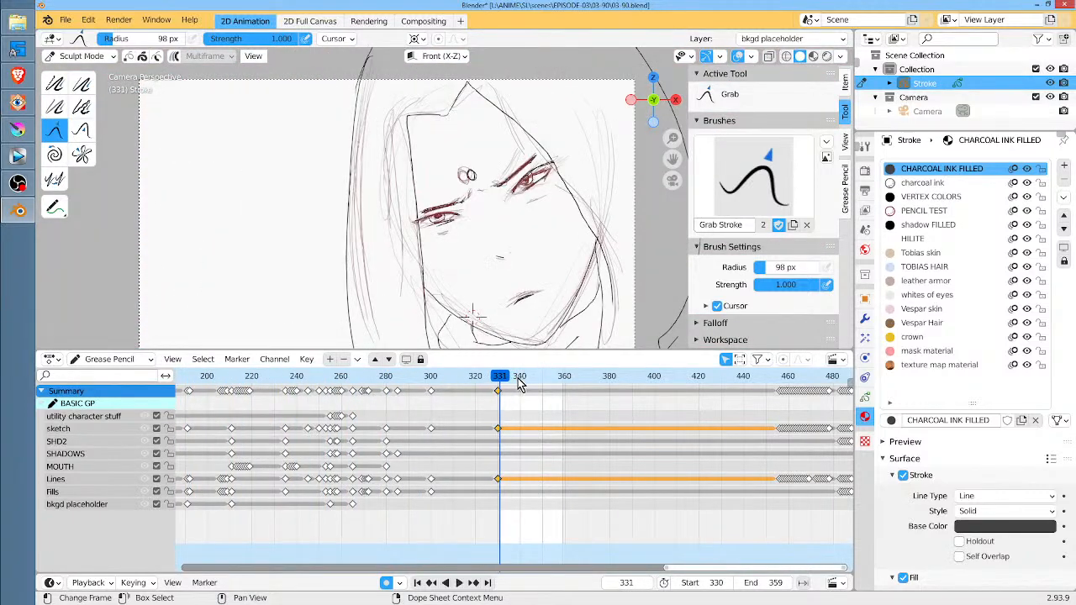
{"action": "left_click", "coordinate": [295, 207]}
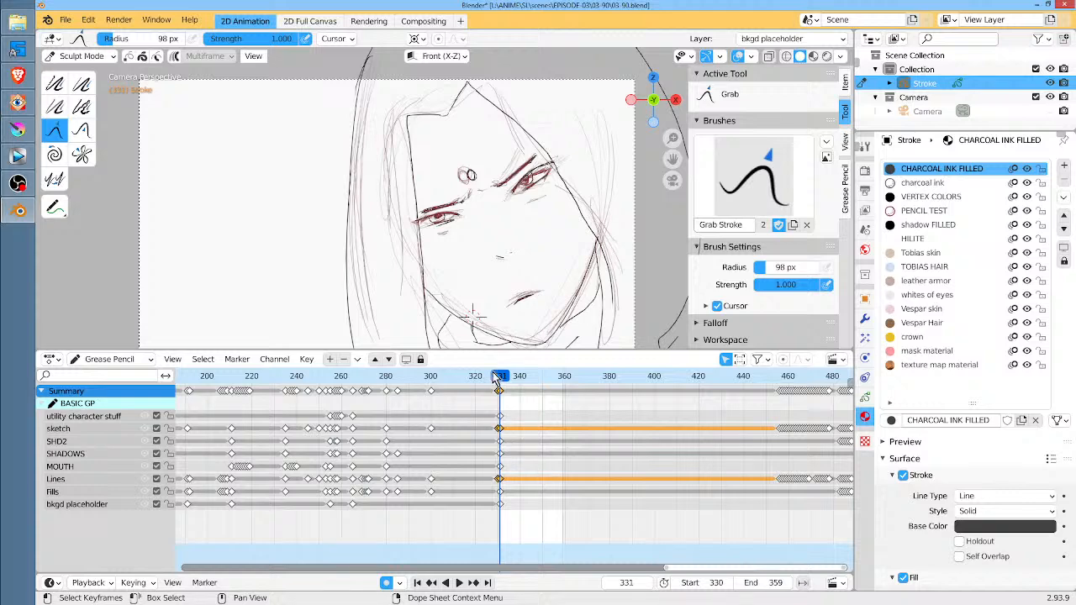
{"action": "middle_click_drag", "start_coordinate": [513, 412], "coordinate": [493, 452], "text": "ctrl"}
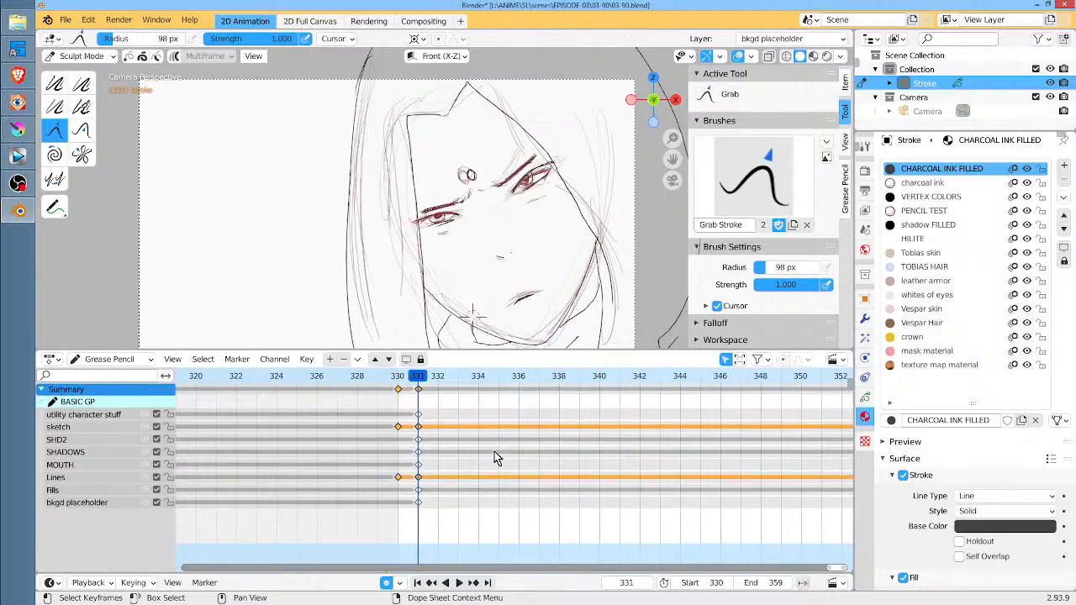
{"action": "key", "text": "ctrl+z"}
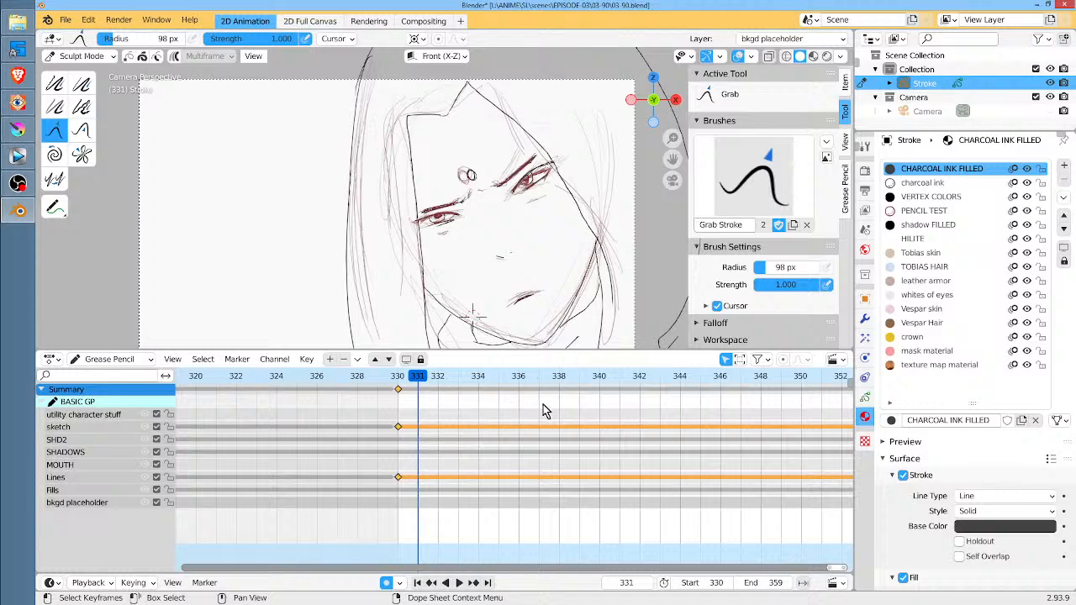
Play the close-up from frame 330, scrub back to frame 323 to compare the preceding group sketch, and play the range again
{"action": "scroll", "coordinate": [542, 410], "scroll_direction": "down", "scroll_amount": 7}
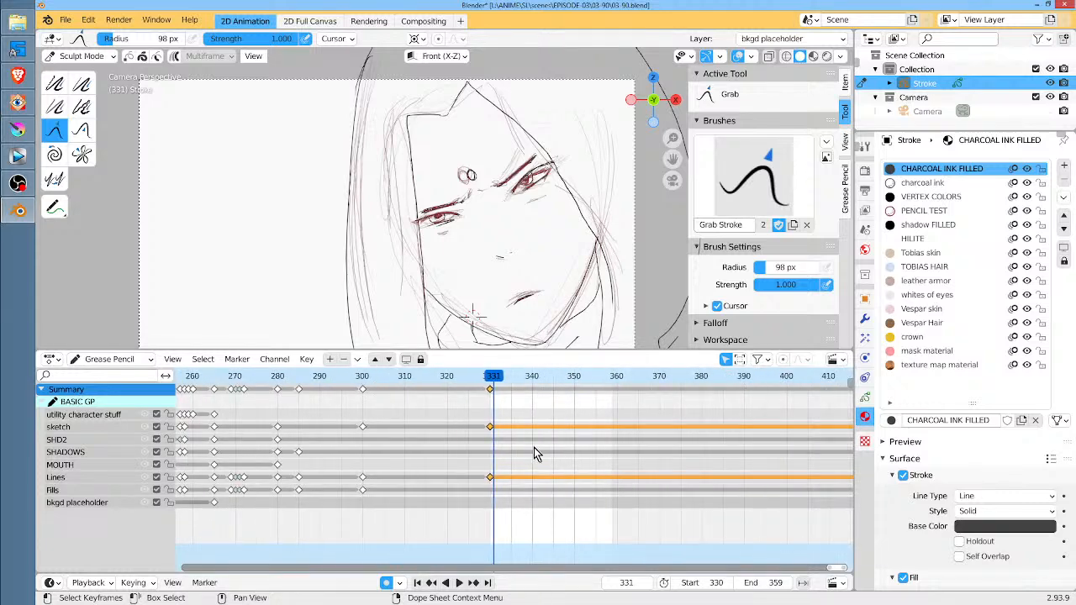
{"action": "left_click", "coordinate": [491, 378]}
{"action": "key", "text": "space"}
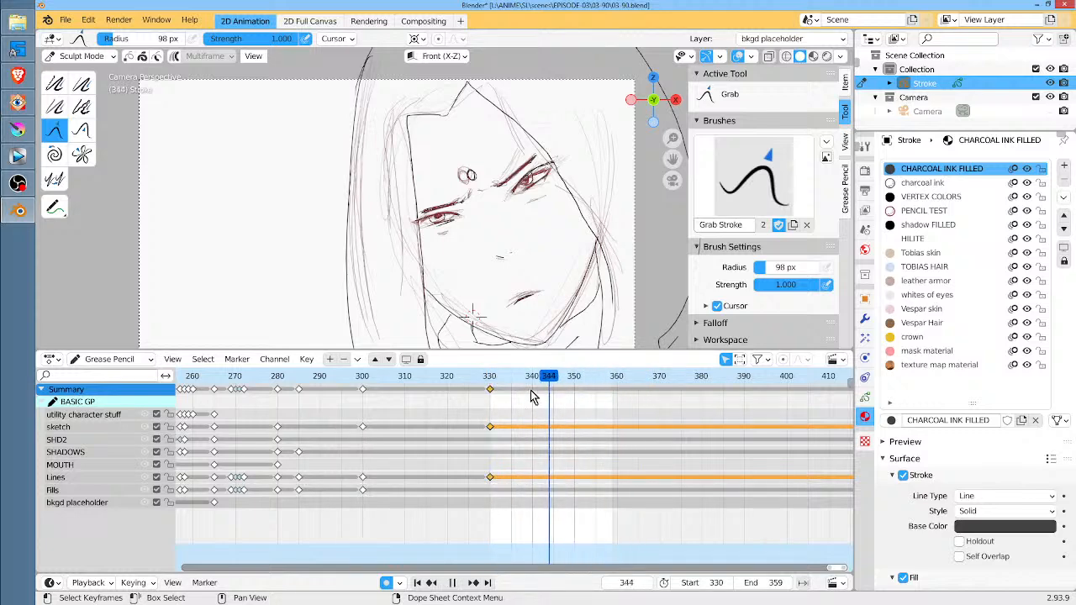
{"action": "left_click_drag", "start_coordinate": [531, 396], "coordinate": [454, 399]}
{"action": "key", "text": "space"}
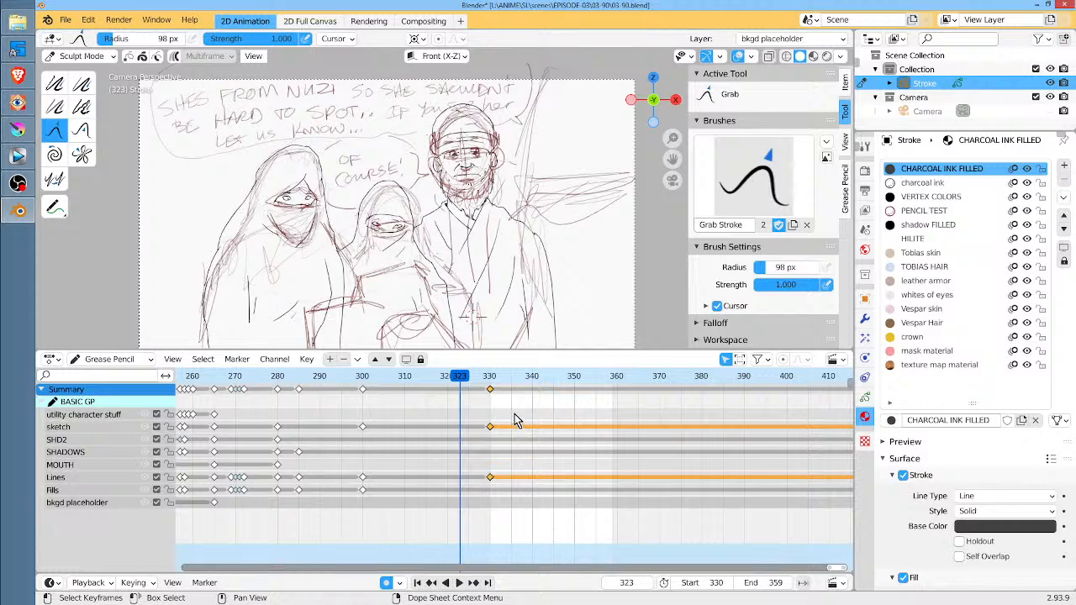
{"action": "key", "text": "space"}
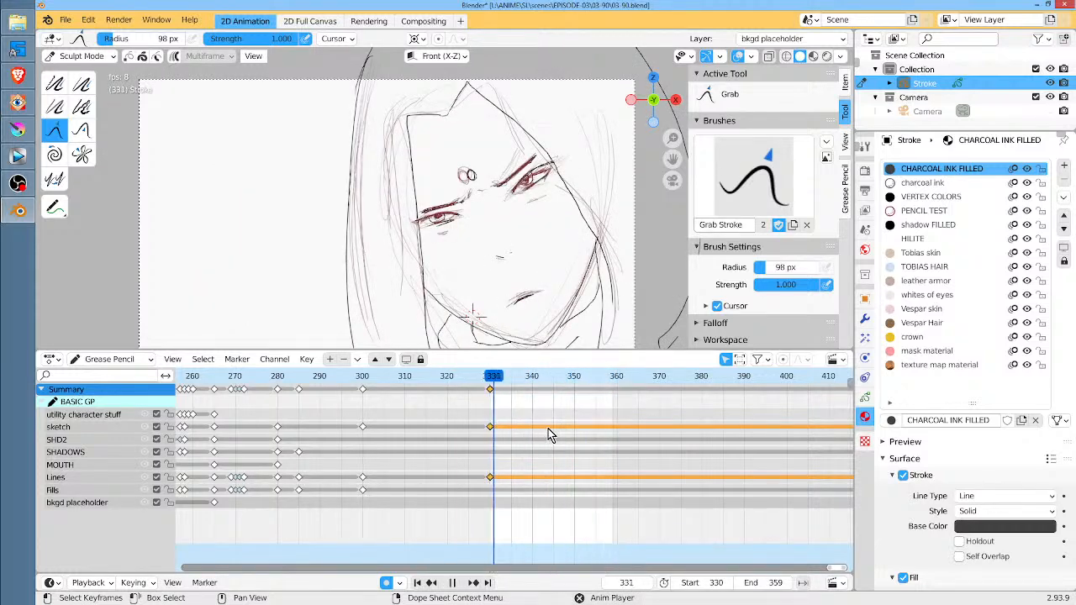
{"action": "key", "text": "space"}
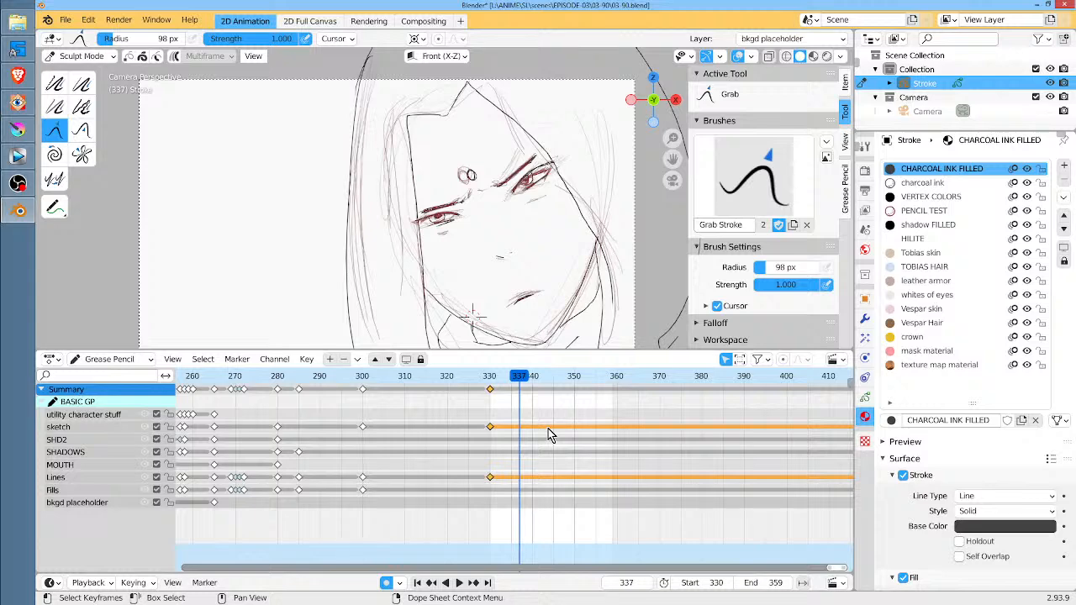
Replay the close-up range, jump back to start frame 330, play briefly, and cancel playback to return to frame 330
{"action": "key", "text": "space"}
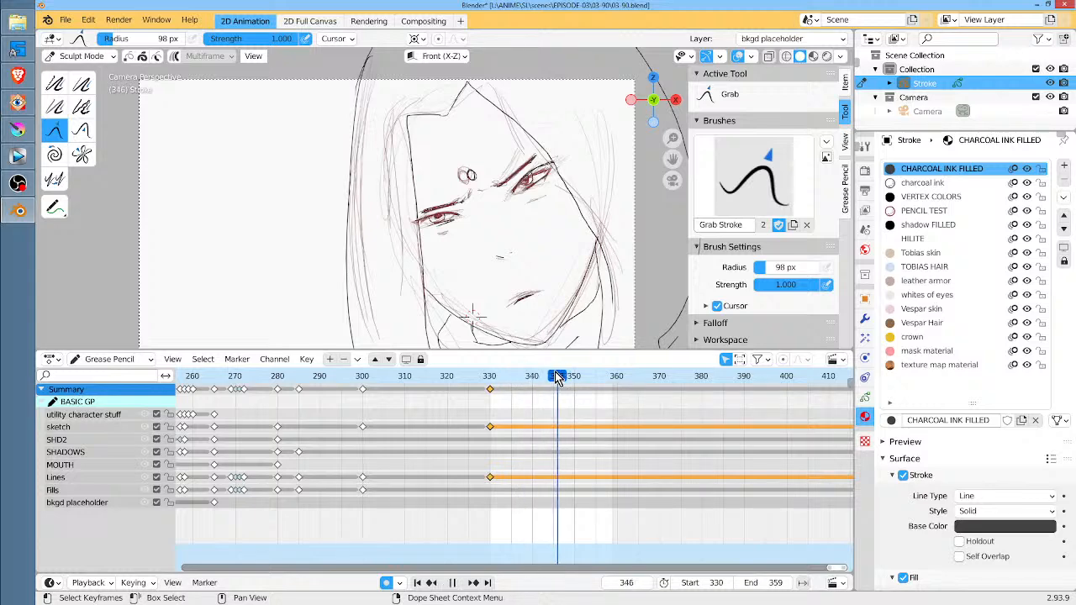
{"action": "key", "text": "space"}
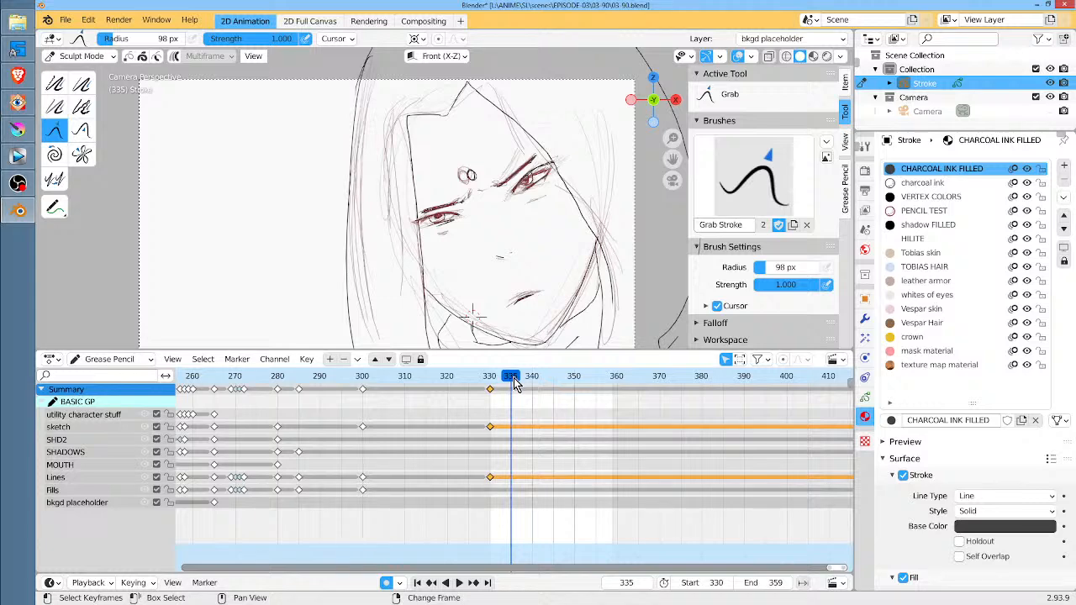
{"action": "key", "text": "shift+Left"}
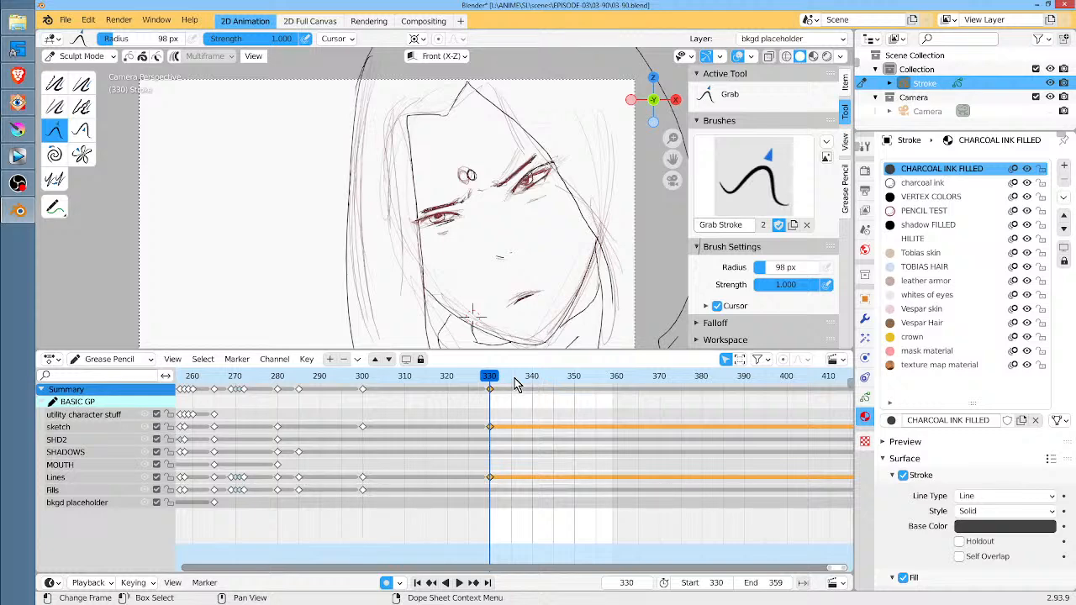
{"action": "key", "text": "space"}
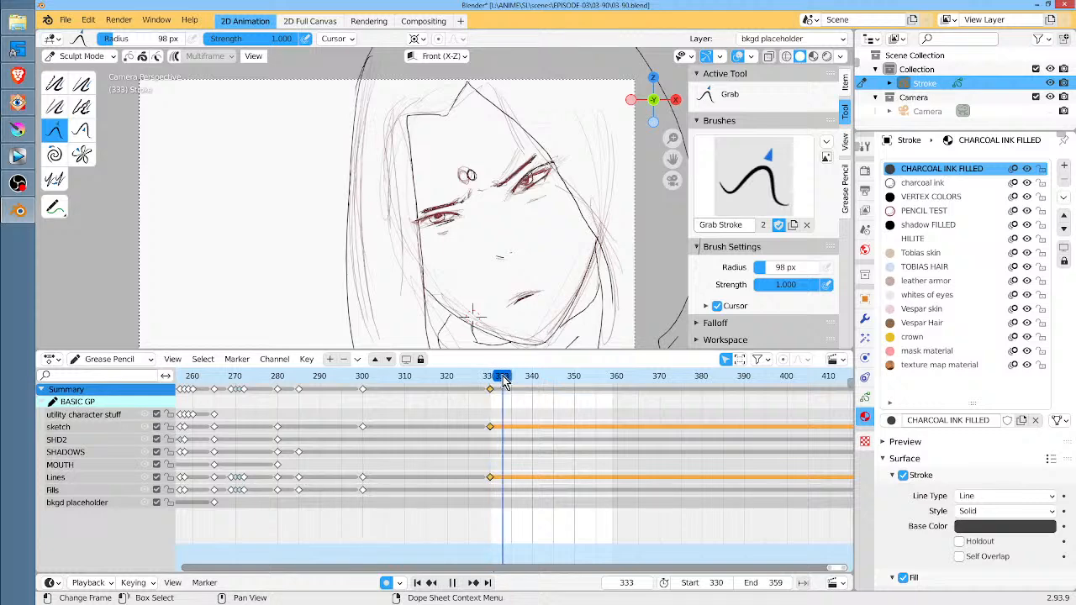
{"action": "key", "text": "Escape"}
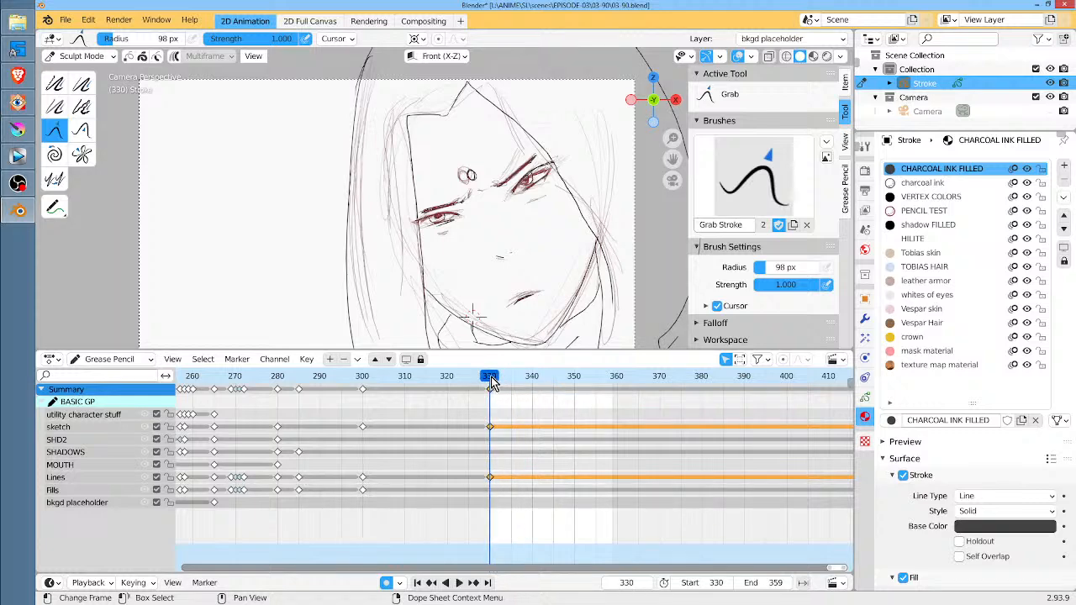
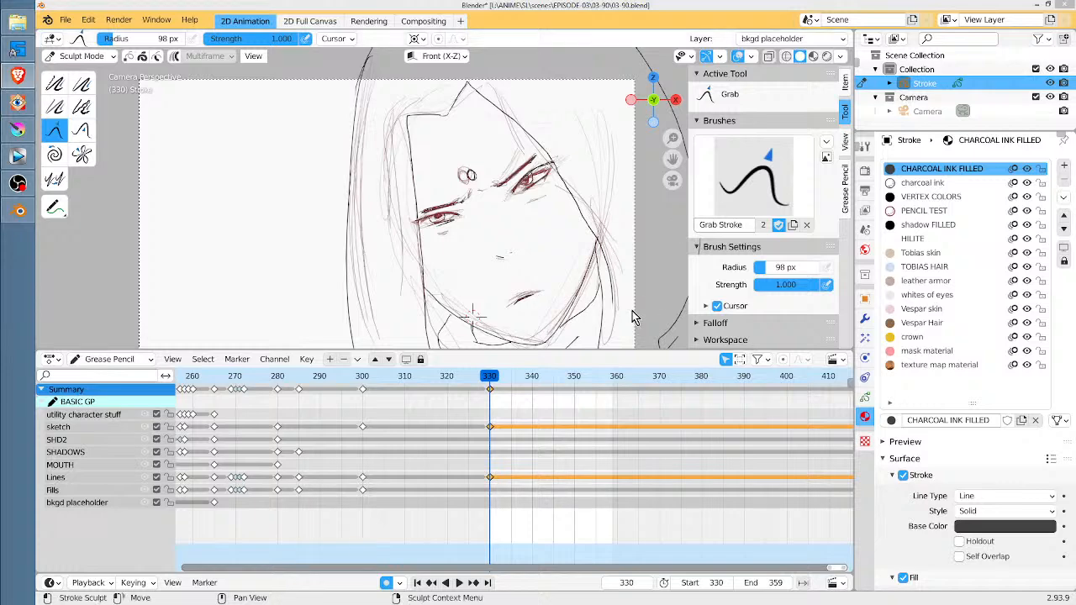
Deselect the keyframes at frame 330 and go to frame 473 to view the three-character dialogue sketch
{"action": "left_click", "coordinate": [613, 414]}
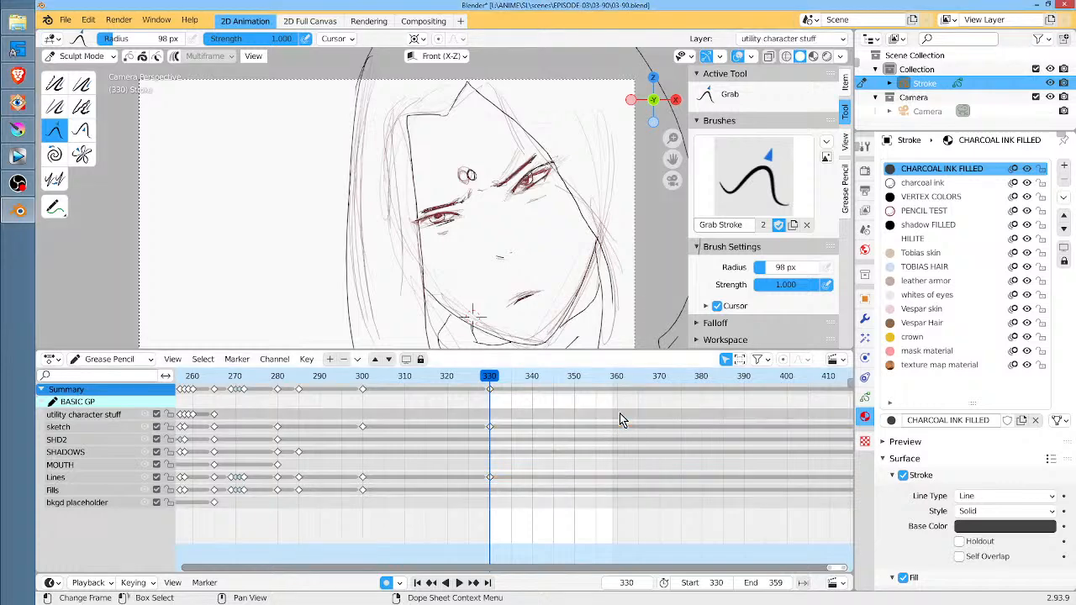
{"action": "scroll", "coordinate": [632, 405], "scroll_direction": "down", "scroll_amount": 6}
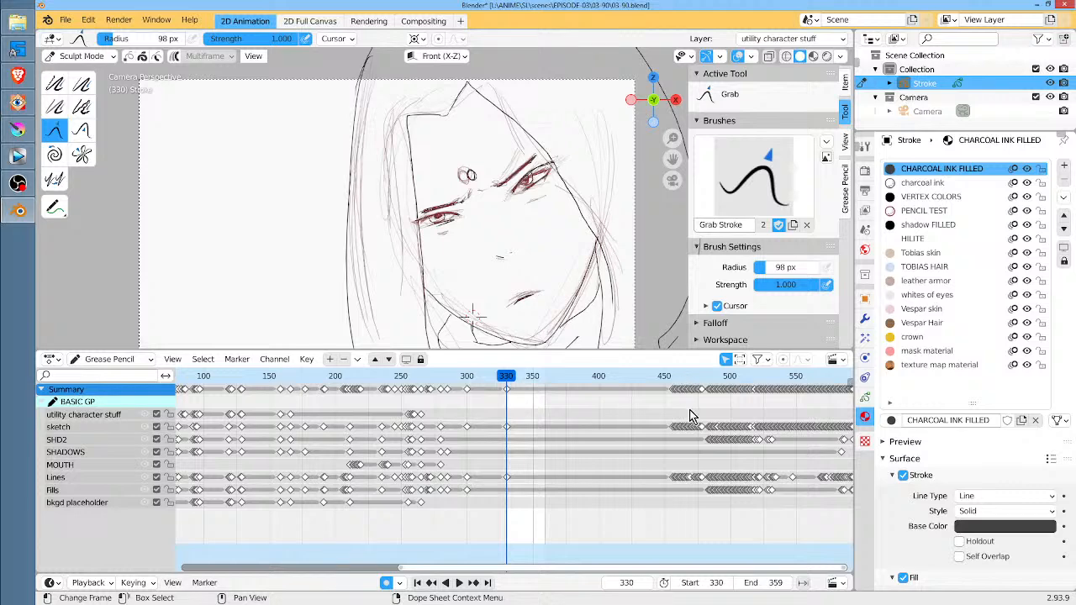
{"action": "middle_click_drag", "start_coordinate": [693, 404], "coordinate": [668, 420], "text": "ctrl"}
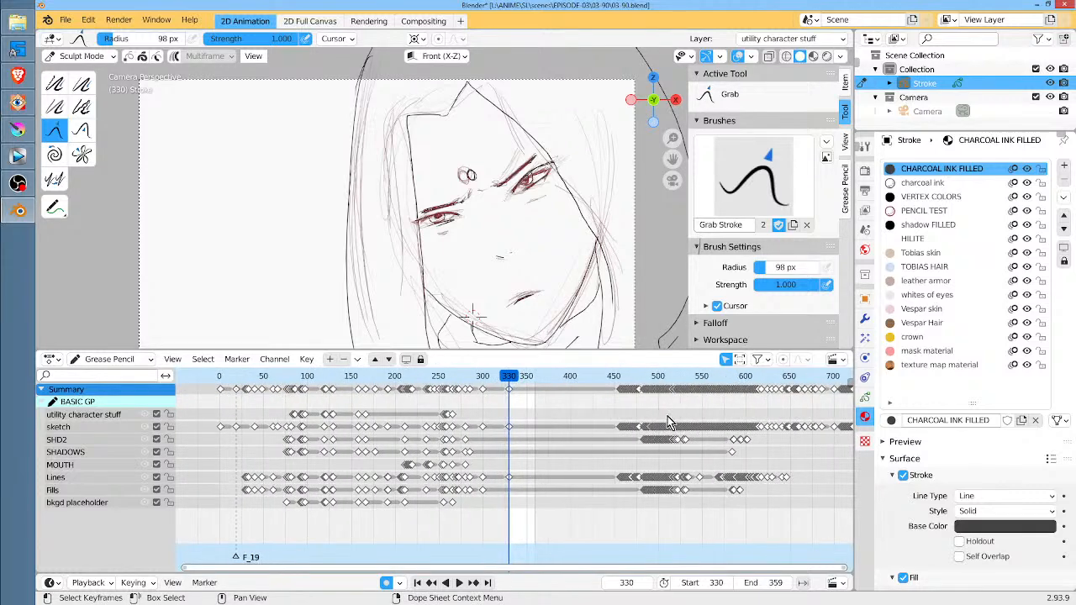
{"action": "left_click", "coordinate": [634, 411]}
{"action": "scroll", "coordinate": [628, 410], "scroll_direction": "up", "scroll_amount": 6}
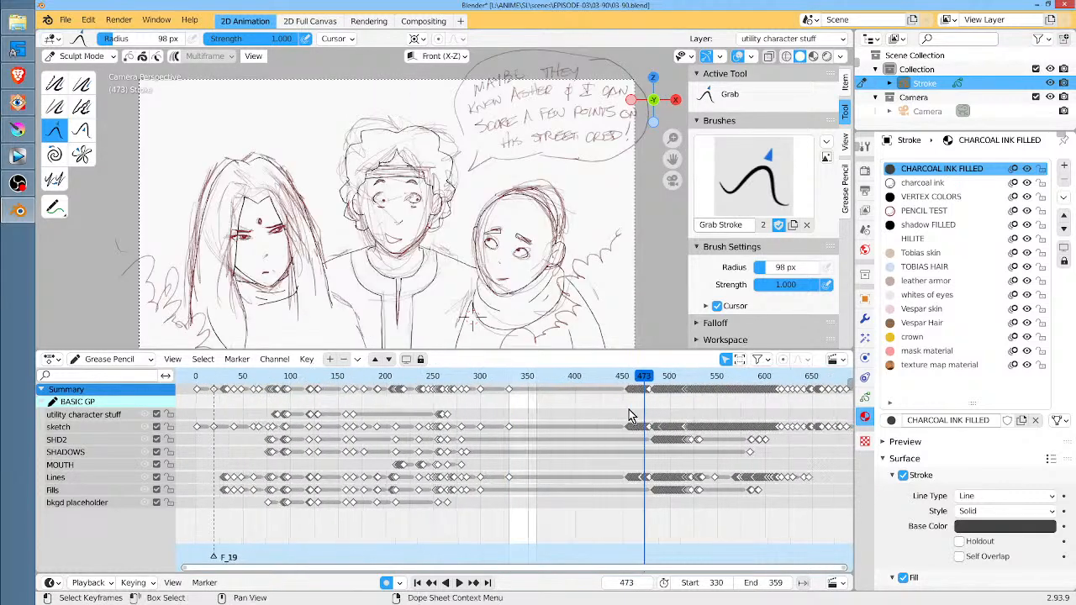
{"action": "middle_click_drag", "start_coordinate": [630, 410], "coordinate": [405, 419]}
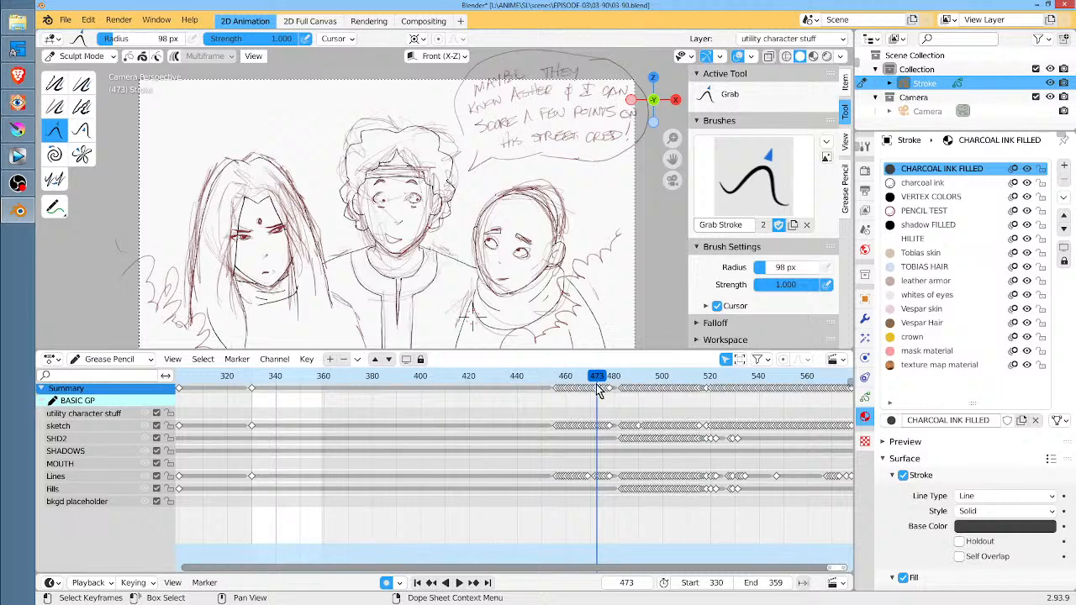
Scrub back to frame 455 and forward to frame 456 to check where the group dialogue drawings begin
{"action": "left_click_drag", "start_coordinate": [599, 379], "coordinate": [554, 381]}
{"action": "scroll", "coordinate": [550, 377], "scroll_direction": "up", "scroll_amount": 4}
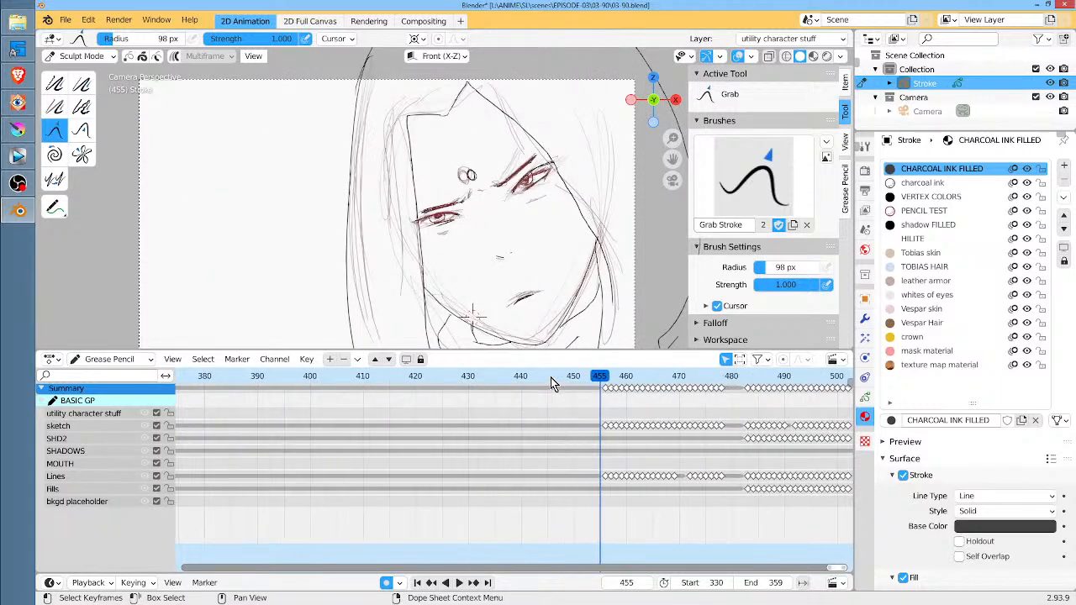
{"action": "key", "text": "space"}
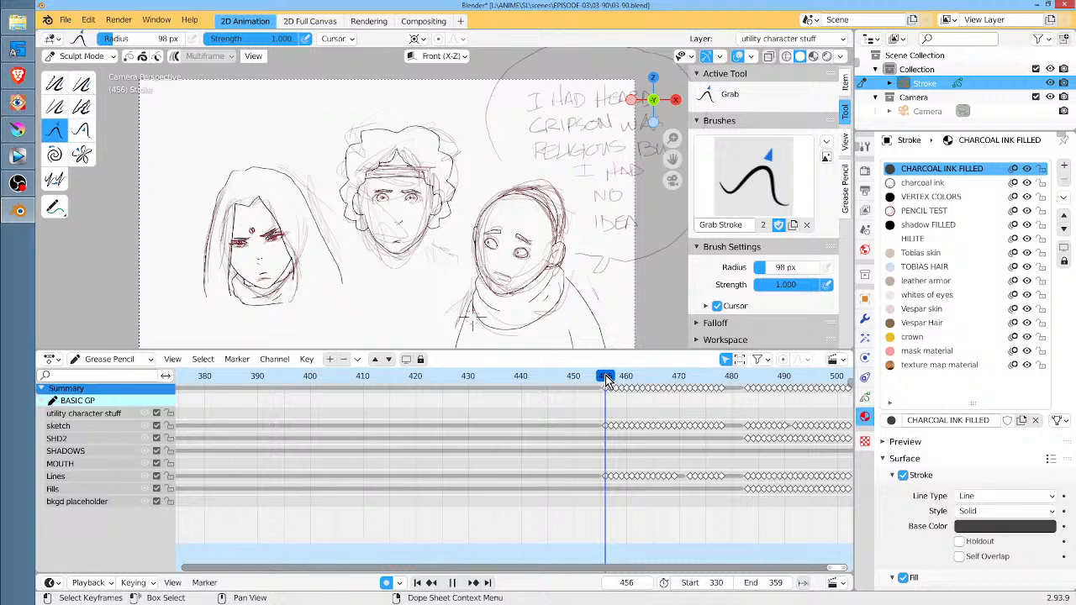
{"action": "key", "text": "space"}
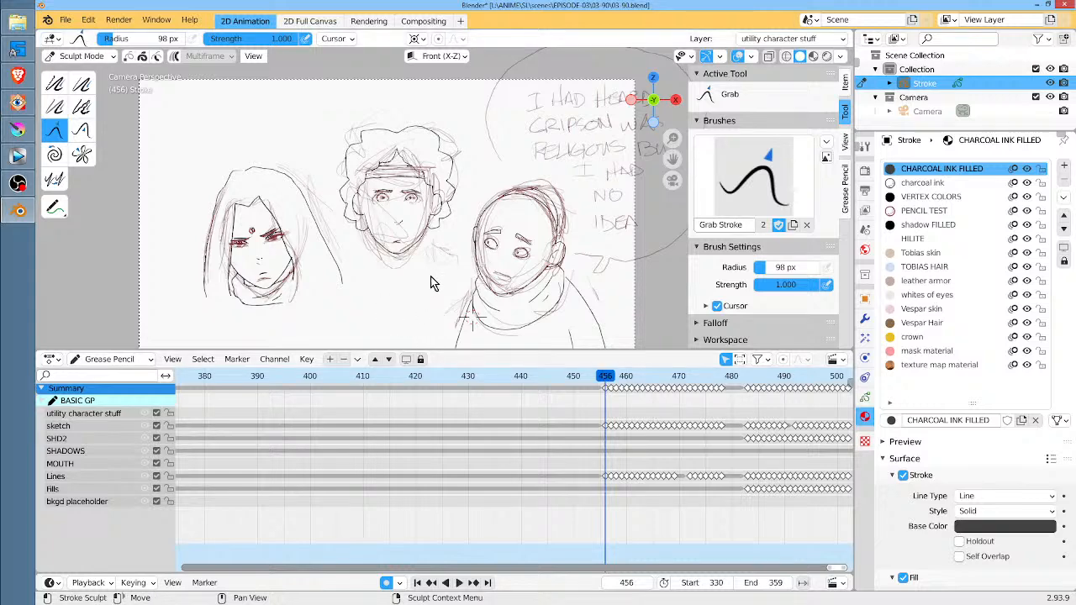
{"action": "scroll", "coordinate": [448, 267], "scroll_direction": "down", "scroll_amount": 5}
{"action": "scroll", "coordinate": [448, 266], "scroll_direction": "up", "scroll_amount": 5}
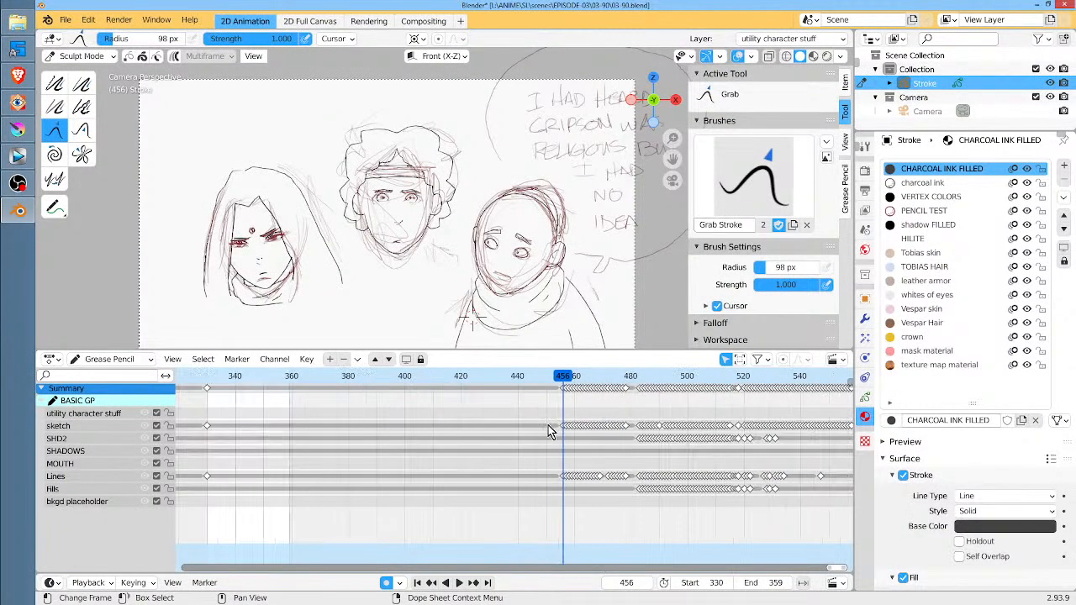
Return to frame 334 on the face close-up and save the Blender file
{"action": "left_click", "coordinate": [217, 377]}
{"action": "mouse_move", "coordinate": [218, 391]}
{"action": "middle_mouse_down", "text": "ctrl"}
{"action": "mouse_move", "coordinate": [254, 403]}
{"action": "mouse_move", "coordinate": [473, 415]}
{"action": "mouse_move", "coordinate": [471, 424]}
{"action": "middle_mouse_up", "text": "ctrl"}
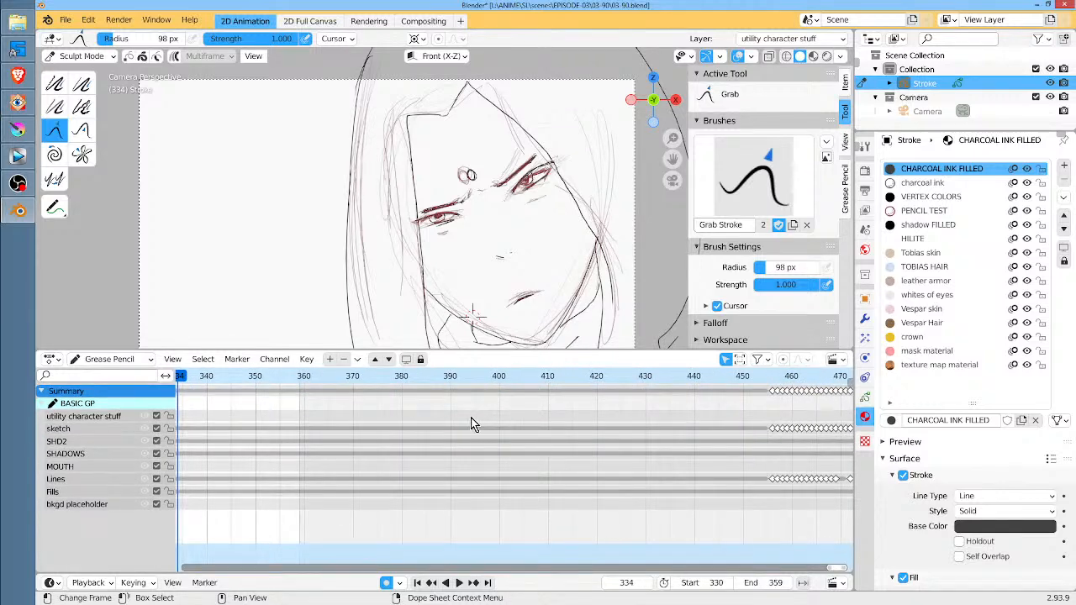
{"action": "scroll", "coordinate": [470, 424], "scroll_direction": "left", "scroll_amount": 5, "text": "ctrl"}
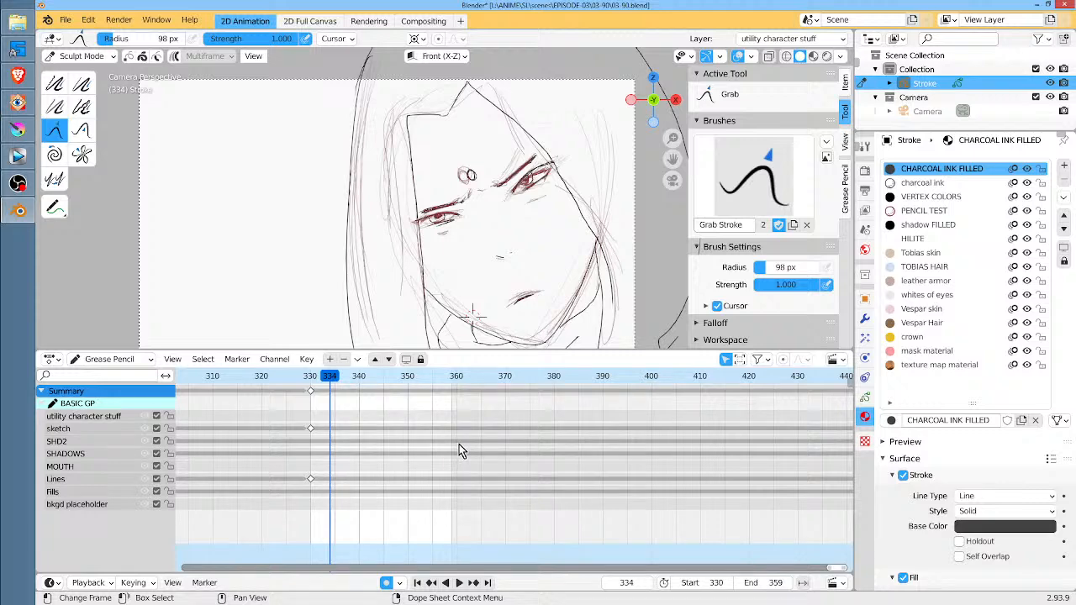
{"action": "scroll", "coordinate": [459, 444], "scroll_direction": "down", "scroll_amount": 1}
{"action": "left_click", "coordinate": [67, 22]}
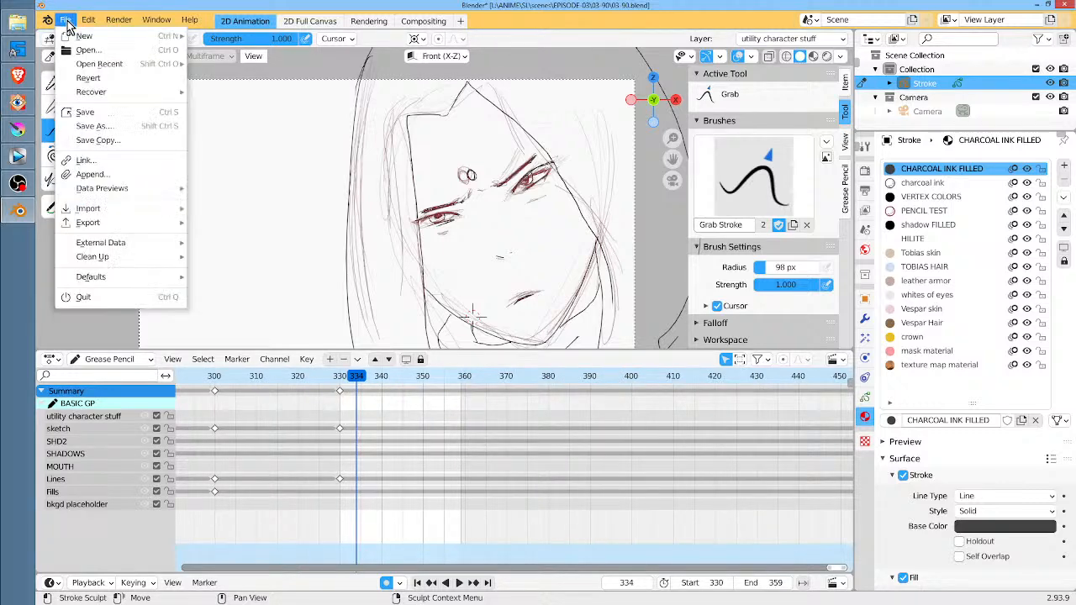
{"action": "left_click", "coordinate": [94, 112]}
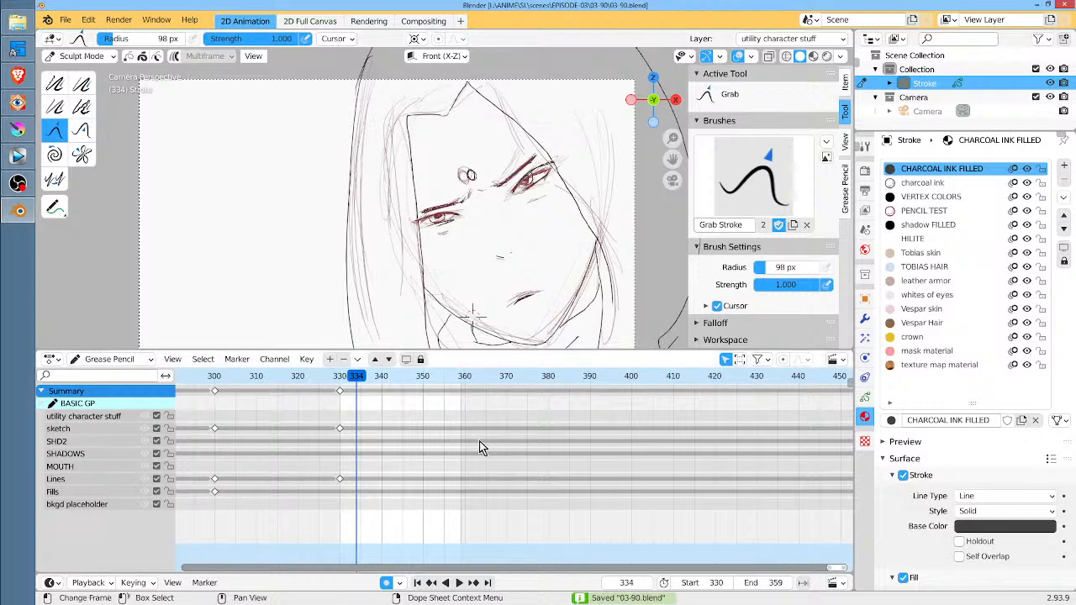
Scrub back to frame 258 to examine the black-filled silhouettes of the group
{"action": "scroll", "coordinate": [491, 444], "scroll_direction": "down", "scroll_amount": 8}
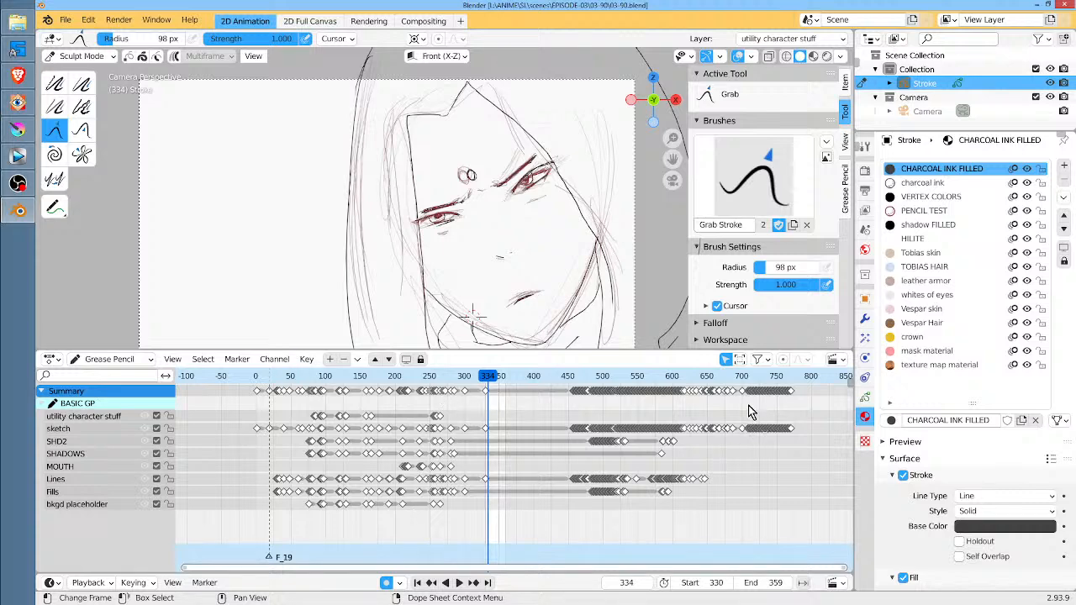
{"action": "key", "text": "space"}
{"action": "mouse_move", "coordinate": [414, 377]}
{"action": "left_mouse_down"}
{"action": "mouse_move", "coordinate": [257, 380]}
{"action": "mouse_move", "coordinate": [443, 396]}
{"action": "mouse_move", "coordinate": [436, 402]}
{"action": "left_mouse_up"}
{"action": "scroll", "coordinate": [484, 412], "scroll_direction": "up", "scroll_amount": 7}
{"action": "scroll", "coordinate": [484, 410], "scroll_direction": "up", "scroll_amount": 5}
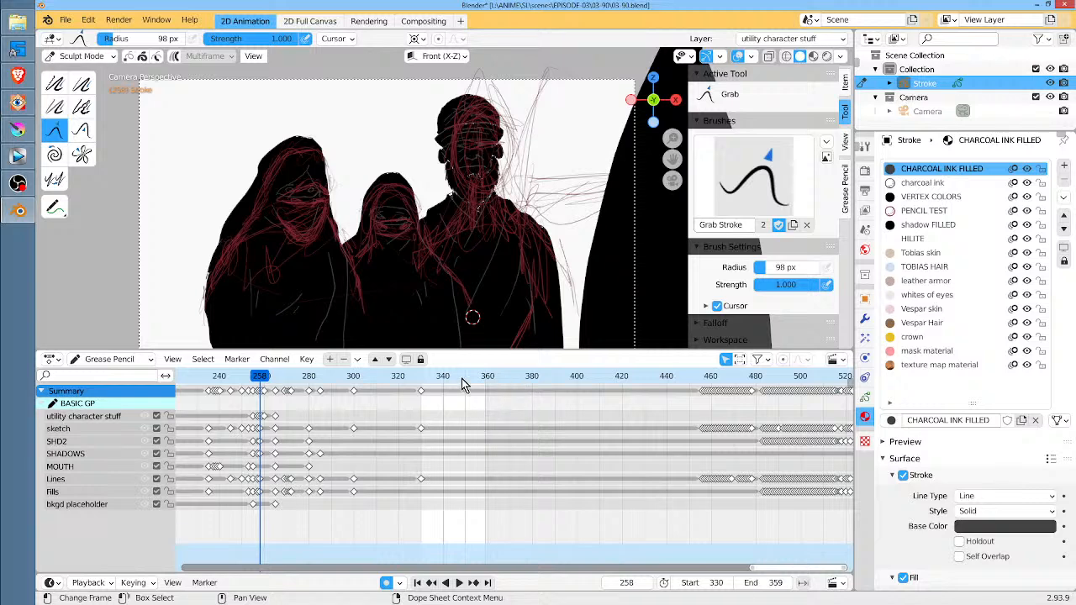
{"action": "middle_click_drag", "start_coordinate": [362, 405], "coordinate": [491, 407]}
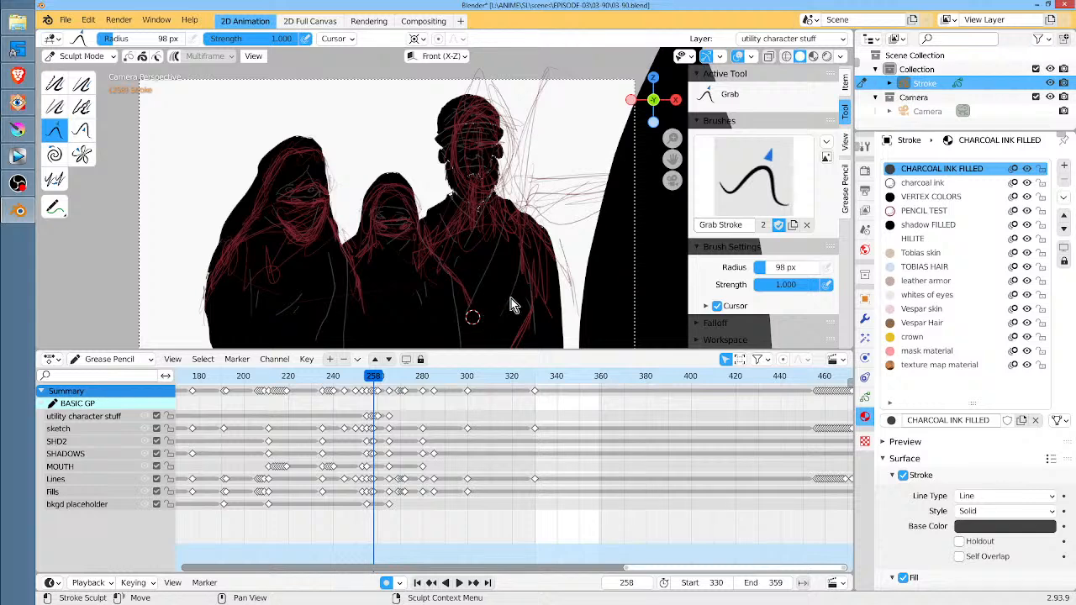
Select the VERTEX COLORS material, go to frame 289, and toggle its fill off and on to compare the figures
{"action": "left_click", "coordinate": [939, 198]}
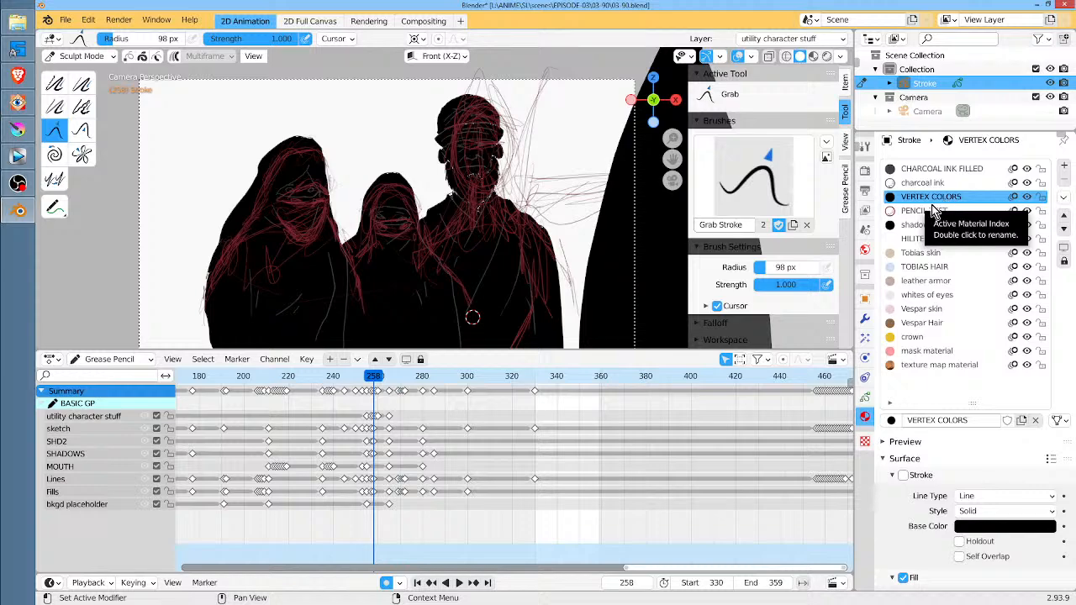
{"action": "mouse_move", "coordinate": [373, 380]}
{"action": "left_mouse_down"}
{"action": "mouse_move", "coordinate": [348, 384]}
{"action": "mouse_move", "coordinate": [406, 396]}
{"action": "mouse_move", "coordinate": [471, 392]}
{"action": "mouse_move", "coordinate": [444, 400]}
{"action": "left_mouse_up"}
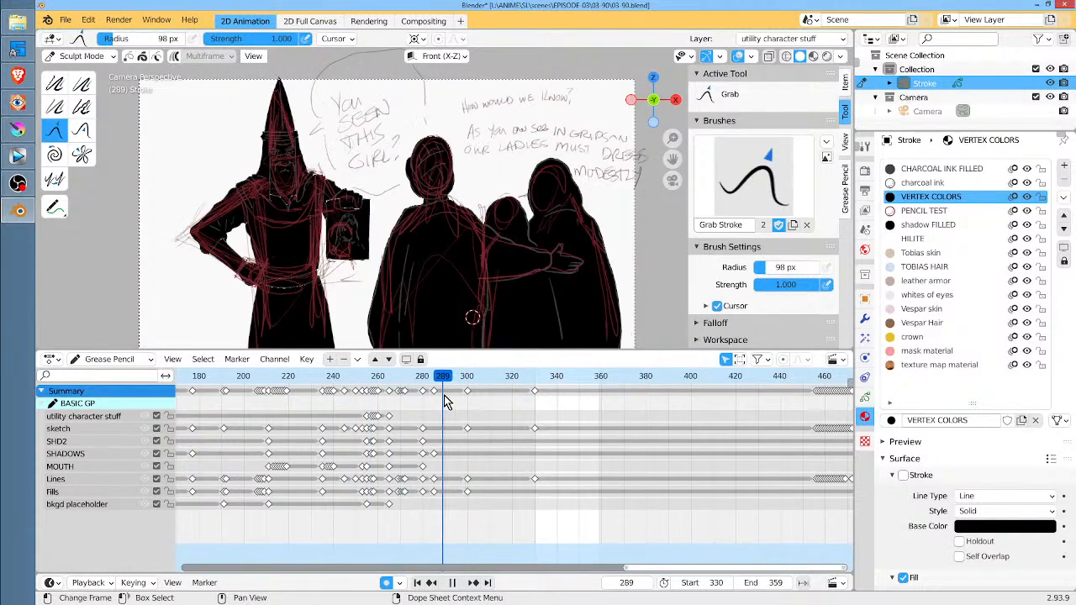
{"action": "scroll", "coordinate": [1000, 525], "scroll_direction": "down", "scroll_amount": 3}
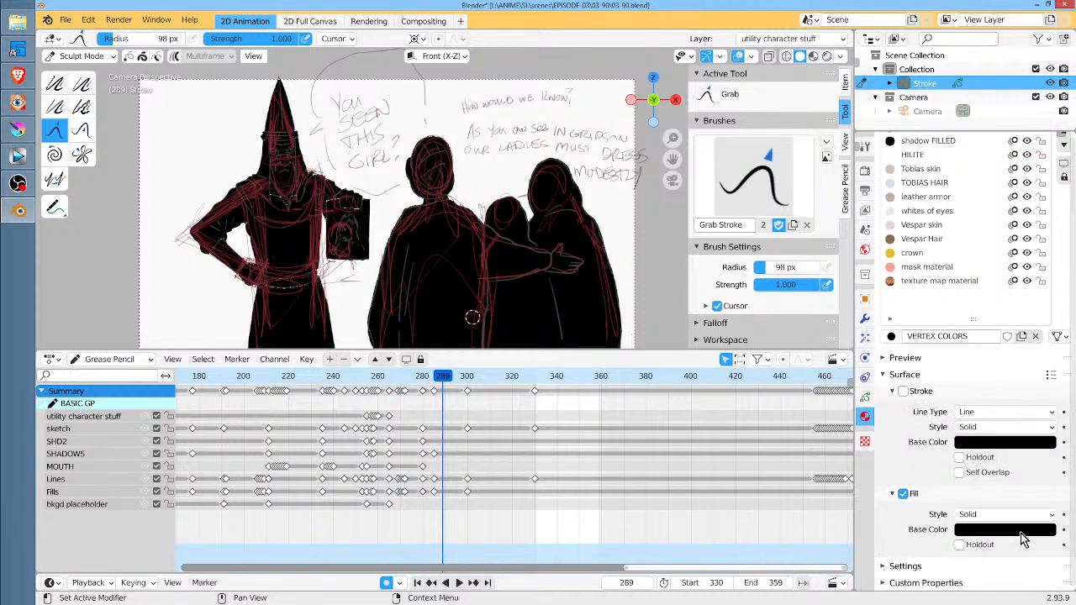
{"action": "left_click", "coordinate": [903, 494]}
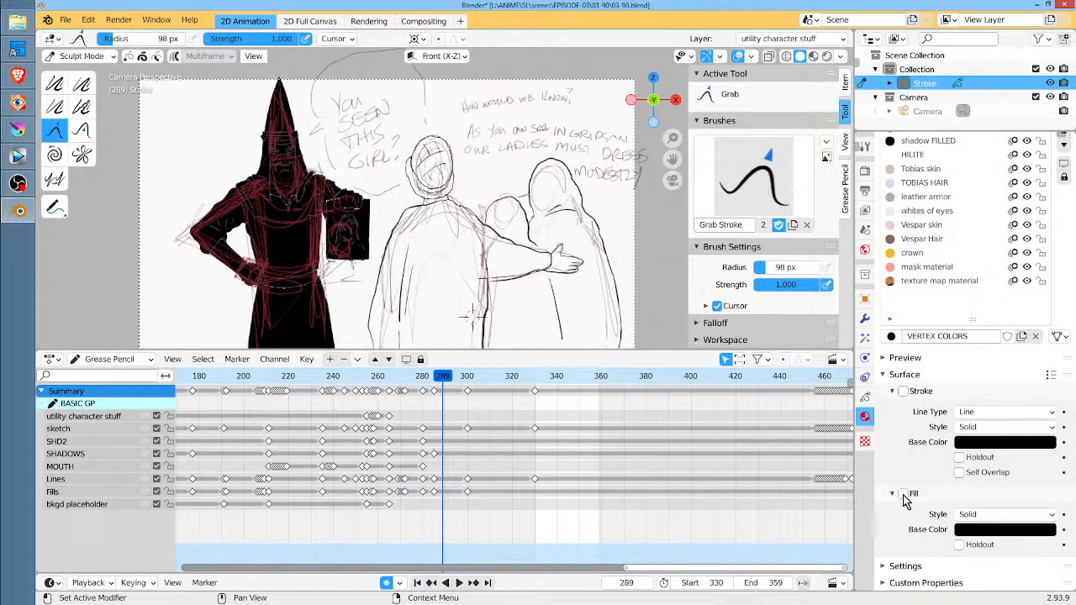
{"action": "left_click", "coordinate": [904, 496]}
{"action": "left_click", "coordinate": [904, 496]}
{"action": "left_click", "coordinate": [904, 495]}
{"action": "left_click", "coordinate": [904, 496]}
{"action": "left_click", "coordinate": [905, 496]}
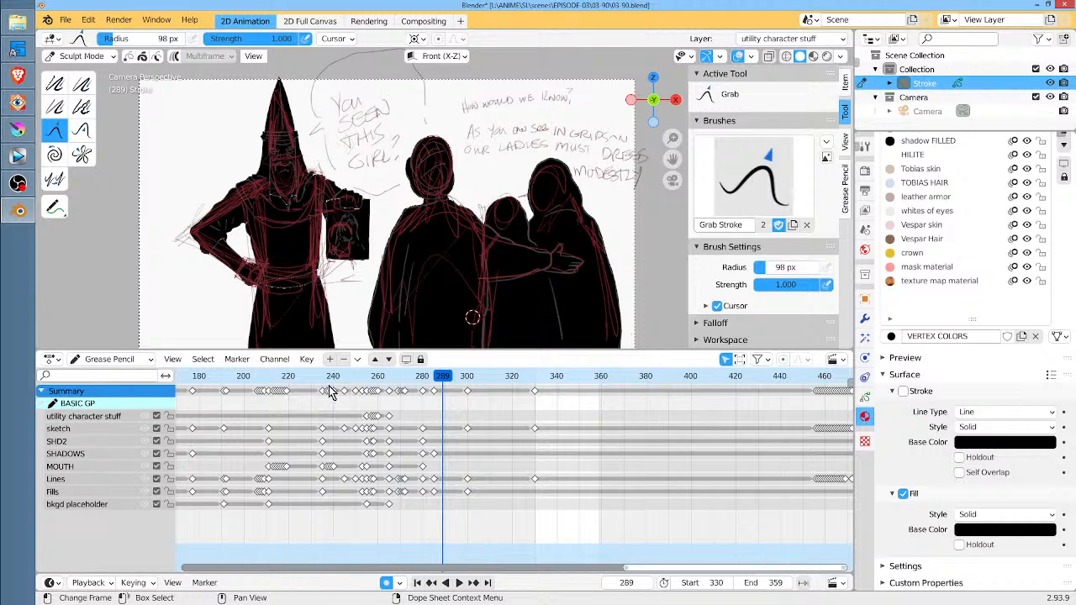
Scrub through the preceding drawings to frame 292 and on to the face close-up at frame 339
{"action": "left_click_drag", "start_coordinate": [327, 382], "coordinate": [450, 388]}
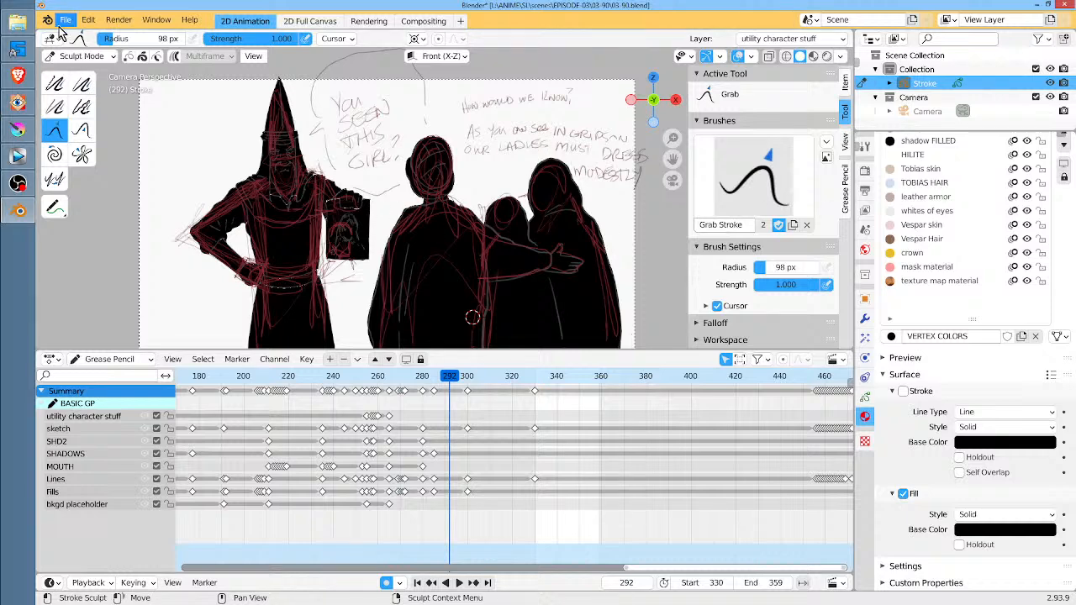
{"action": "mouse_move", "coordinate": [23, 27]}
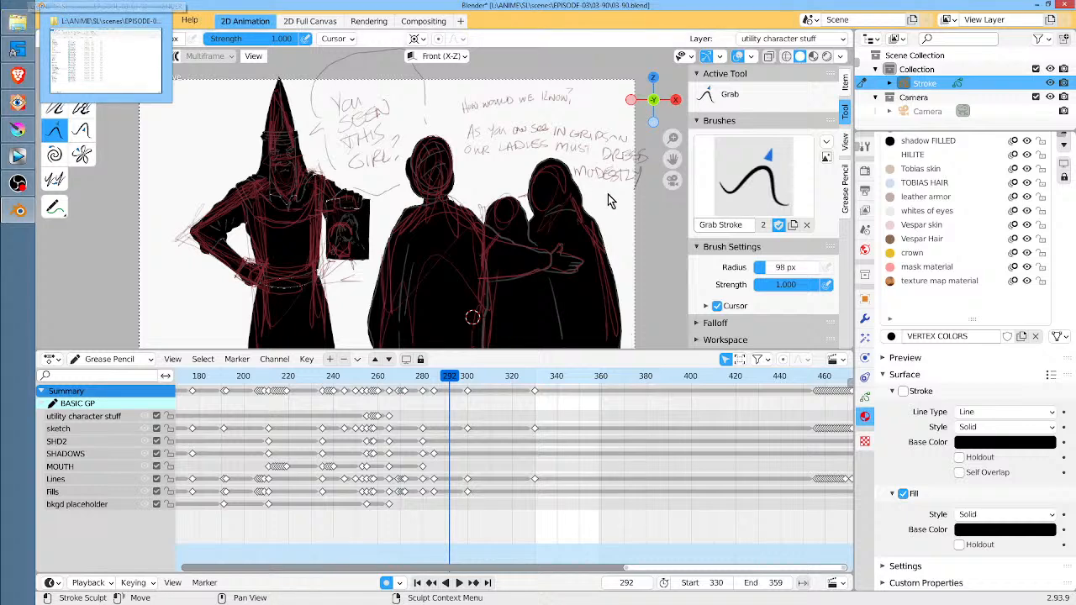
{"action": "left_click_drag", "start_coordinate": [510, 522], "coordinate": [530, 521]}
{"action": "left_click_drag", "start_coordinate": [495, 376], "coordinate": [538, 375]}
{"action": "key", "text": "space"}
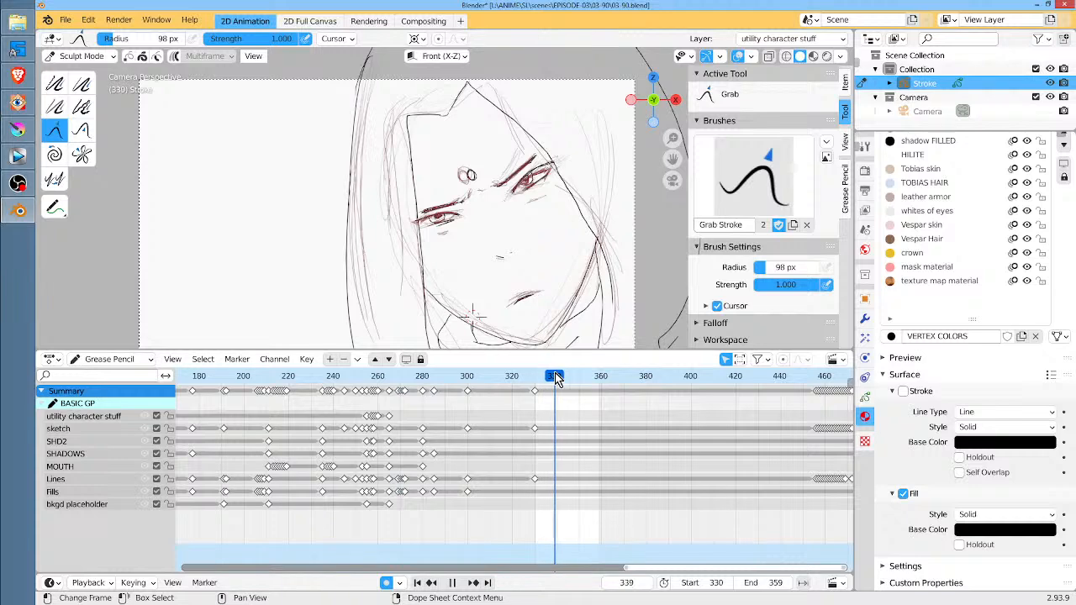
{"action": "key", "text": "space"}
Compare the group drawings at frames 302 and 263, and return to the close-up at frame 331
{"action": "scroll", "coordinate": [553, 405], "scroll_direction": "down", "scroll_amount": 5}
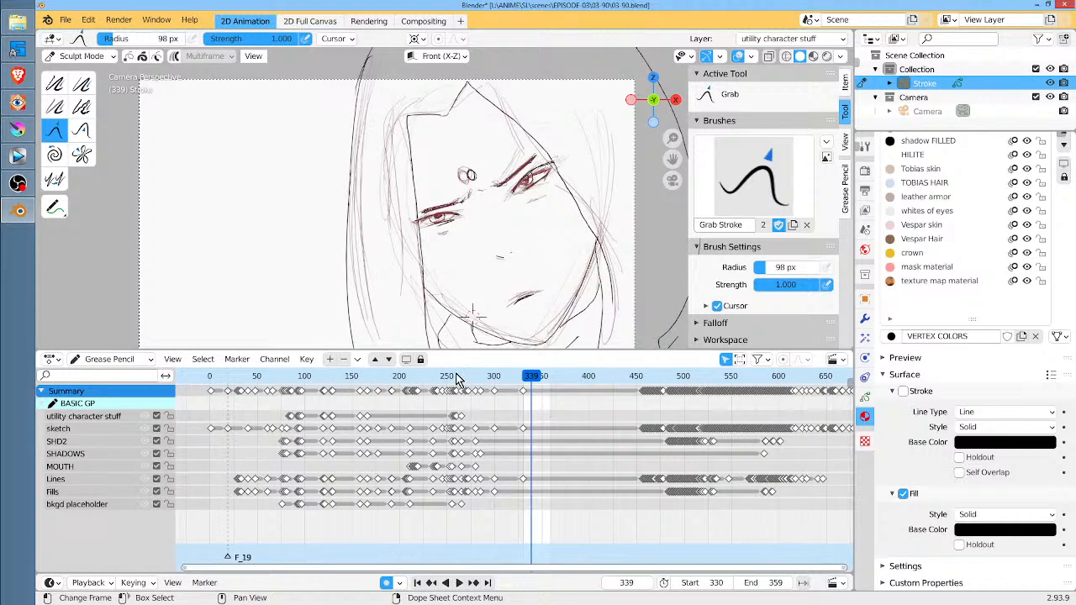
{"action": "left_click_drag", "start_coordinate": [455, 374], "coordinate": [485, 378]}
{"action": "key", "text": "space"}
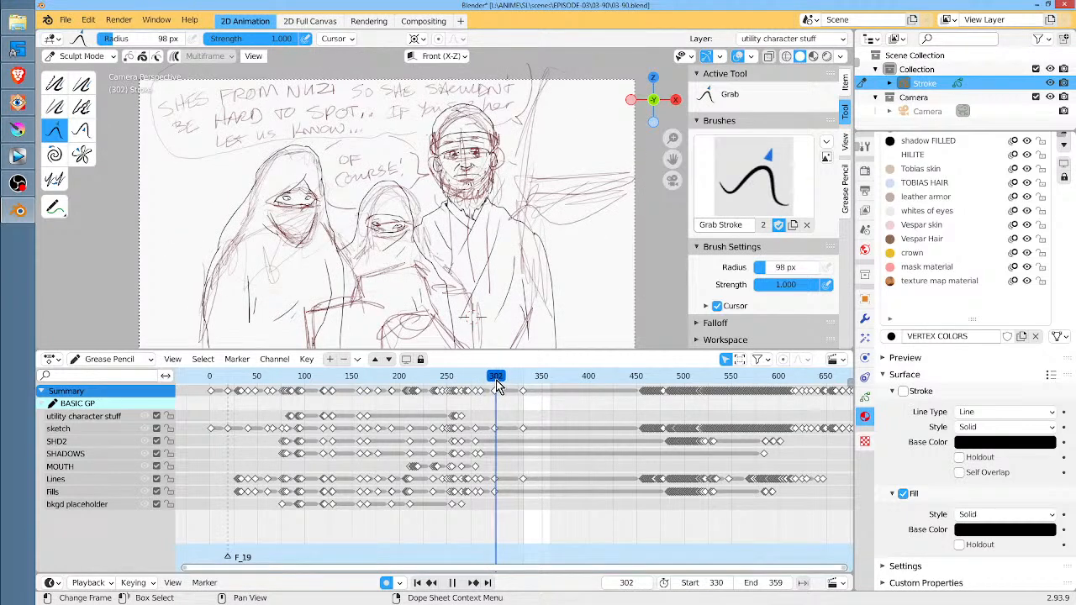
{"action": "mouse_move", "coordinate": [495, 380]}
{"action": "left_mouse_down"}
{"action": "mouse_move", "coordinate": [524, 385]}
{"action": "mouse_move", "coordinate": [396, 373]}
{"action": "mouse_move", "coordinate": [474, 367]}
{"action": "mouse_move", "coordinate": [460, 380]}
{"action": "left_mouse_up"}
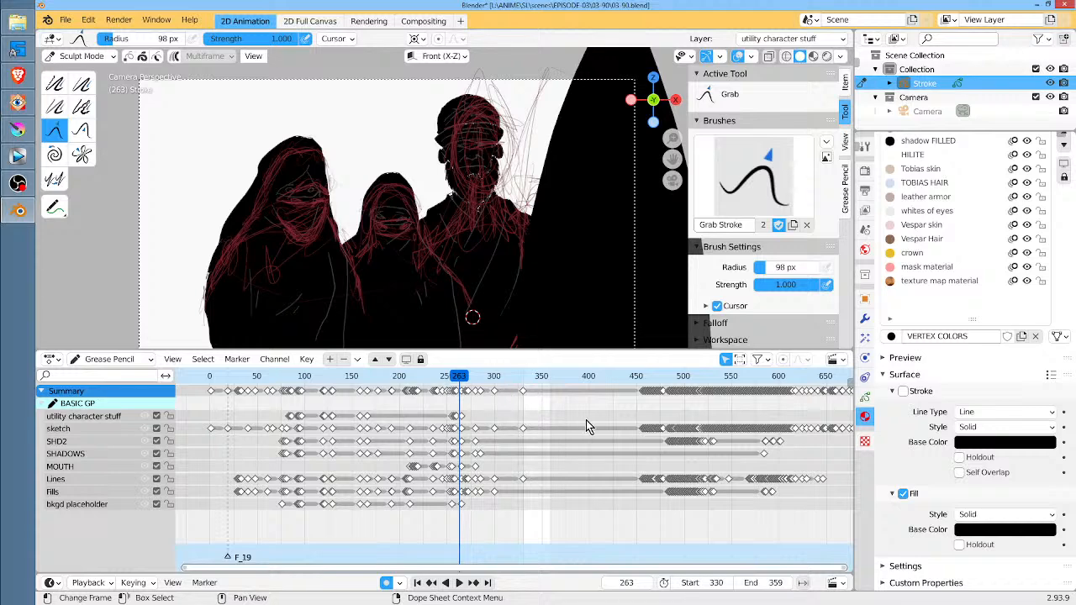
{"action": "left_click", "coordinate": [523, 377]}
{"action": "scroll", "coordinate": [537, 403], "scroll_direction": "up", "scroll_amount": 2}
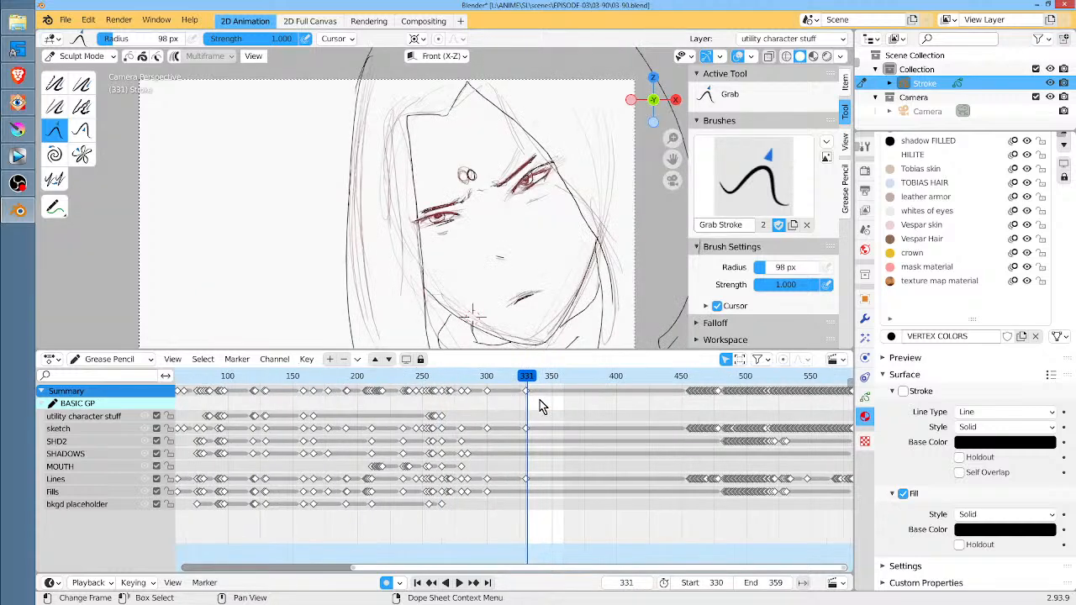
Open 03-90__backup.blend from its folder in a second Blender window
{"action": "left_click", "coordinate": [18, 24]}
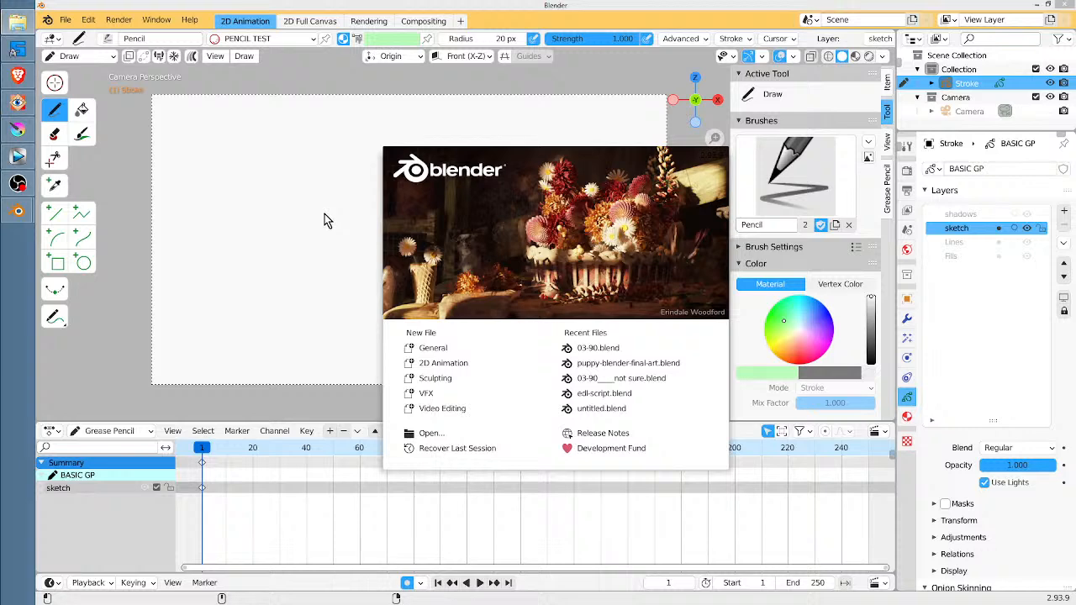
{"action": "left_click", "coordinate": [400, 182]}
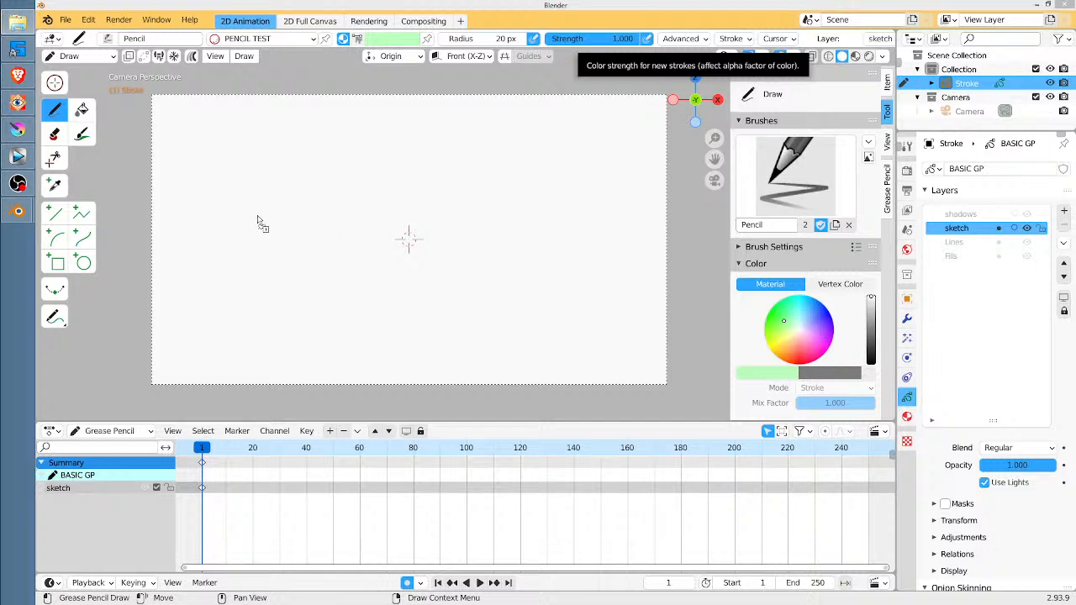
{"action": "left_click_drag", "start_coordinate": [292, 204], "coordinate": [291, 205]}
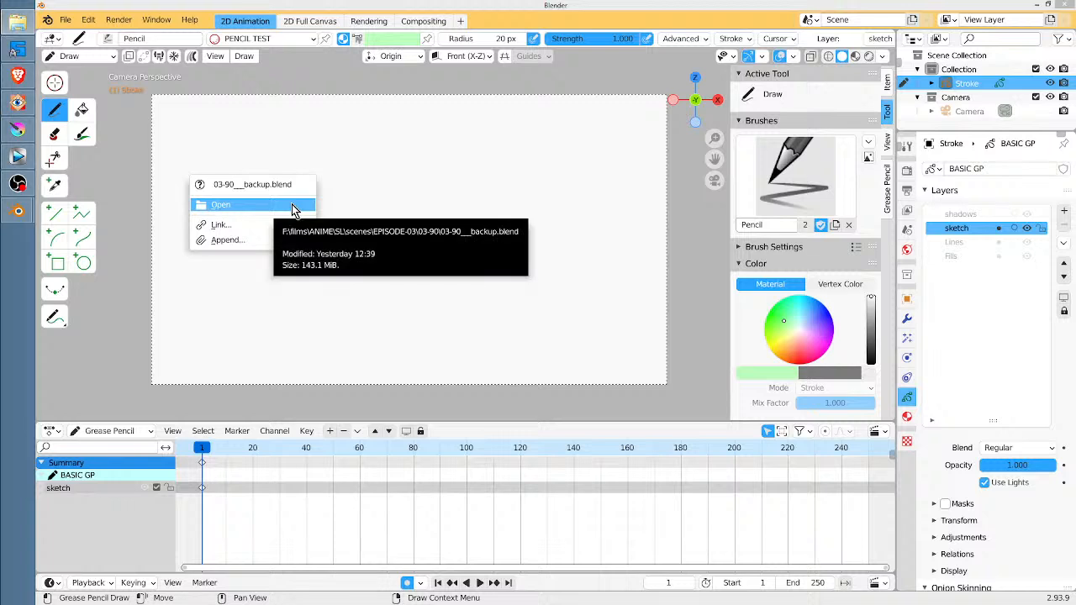
{"action": "left_click", "coordinate": [291, 205]}
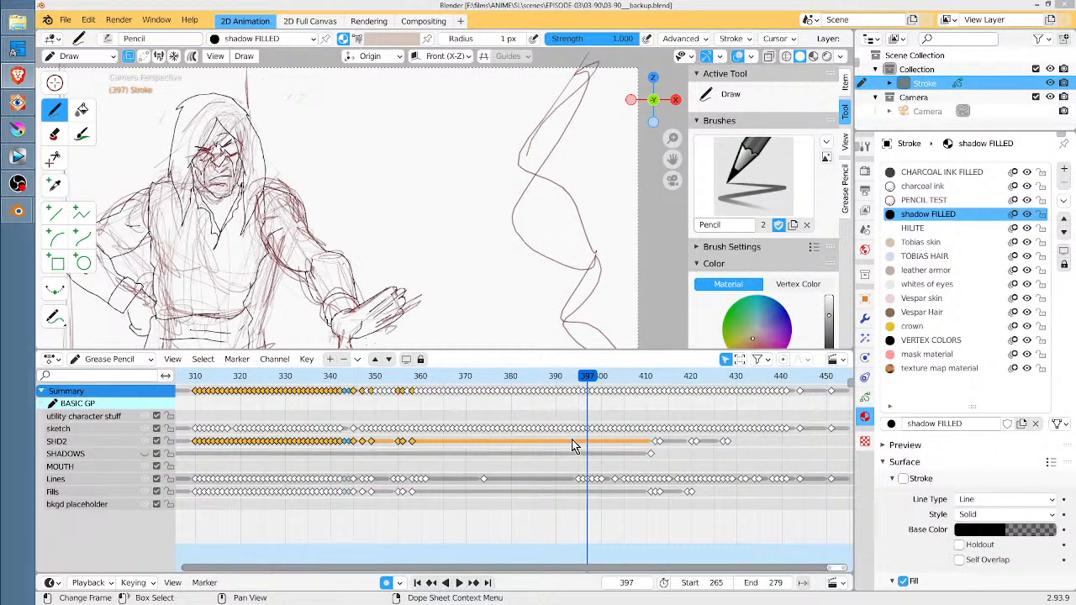
Check the backup's drawings at frames 387 and 270, and close the backup without saving changes
{"action": "left_click", "coordinate": [545, 383]}
{"action": "scroll", "coordinate": [547, 401], "scroll_direction": "down", "scroll_amount": 6}
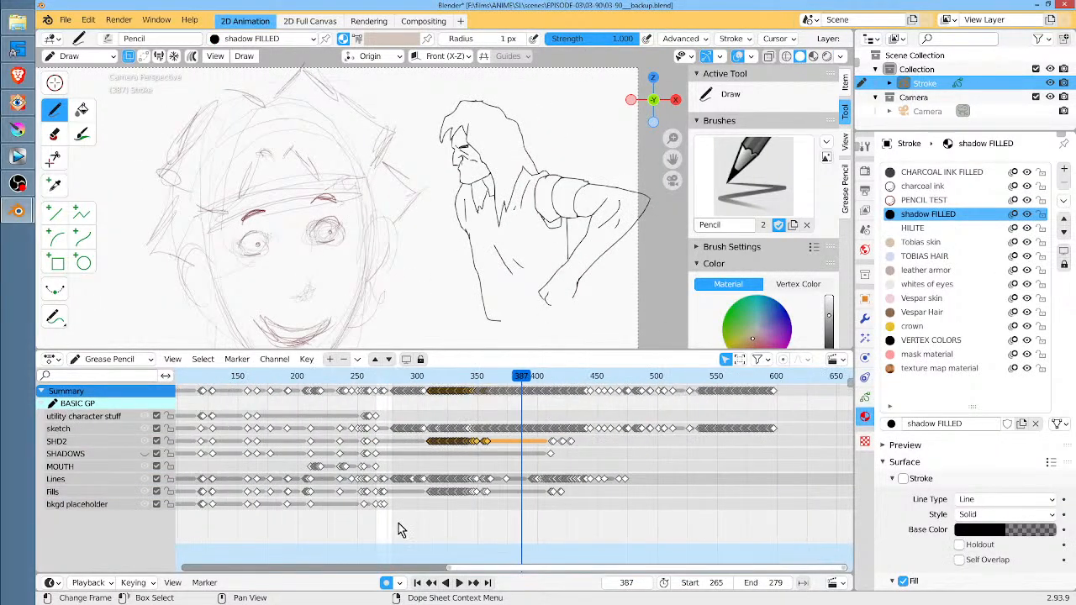
{"action": "mouse_move", "coordinate": [364, 377]}
{"action": "left_mouse_down"}
{"action": "mouse_move", "coordinate": [302, 378]}
{"action": "mouse_move", "coordinate": [381, 380]}
{"action": "left_mouse_up"}
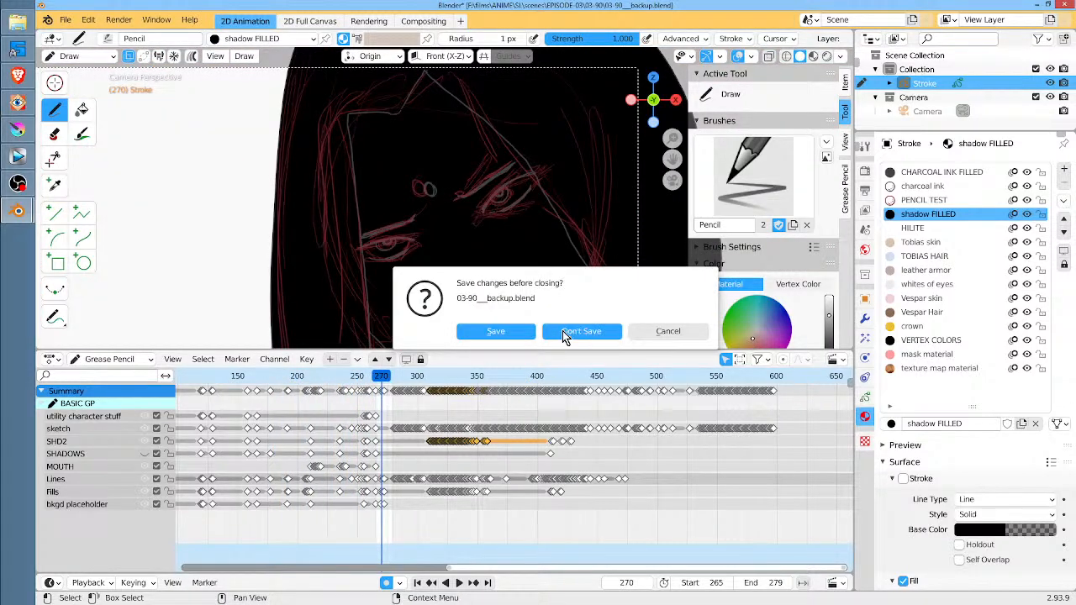
{"action": "left_click", "coordinate": [564, 332]}
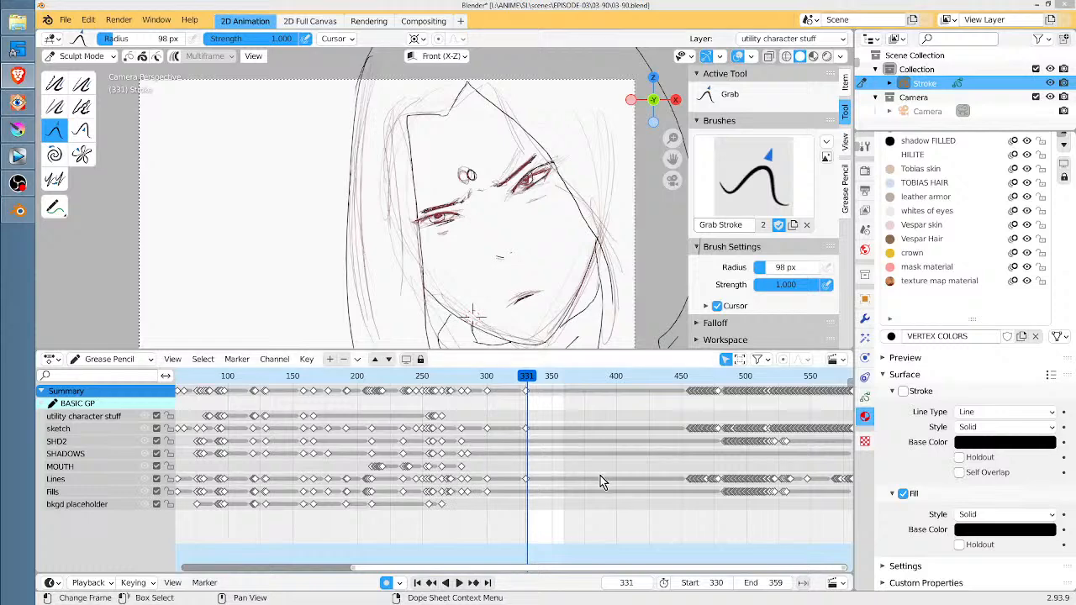
Check the face close-up up to frame 339 and return the playhead to its first drawing at frame 330
{"action": "key", "text": "space"}
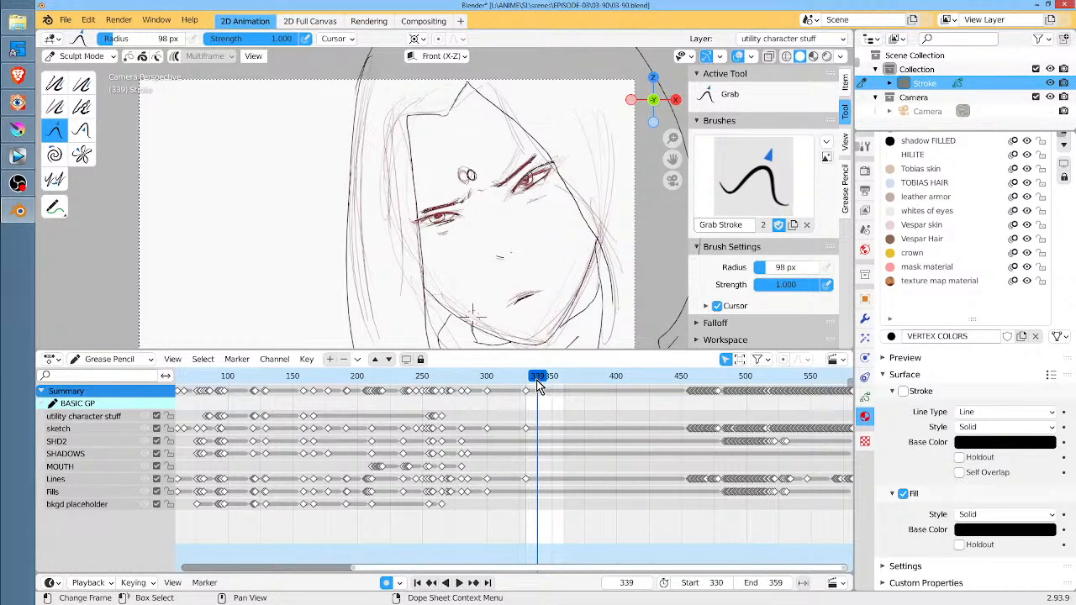
{"action": "scroll", "coordinate": [539, 383], "scroll_direction": "up", "scroll_amount": 15}
{"action": "middle_click_drag", "start_coordinate": [603, 442], "coordinate": [455, 449]}
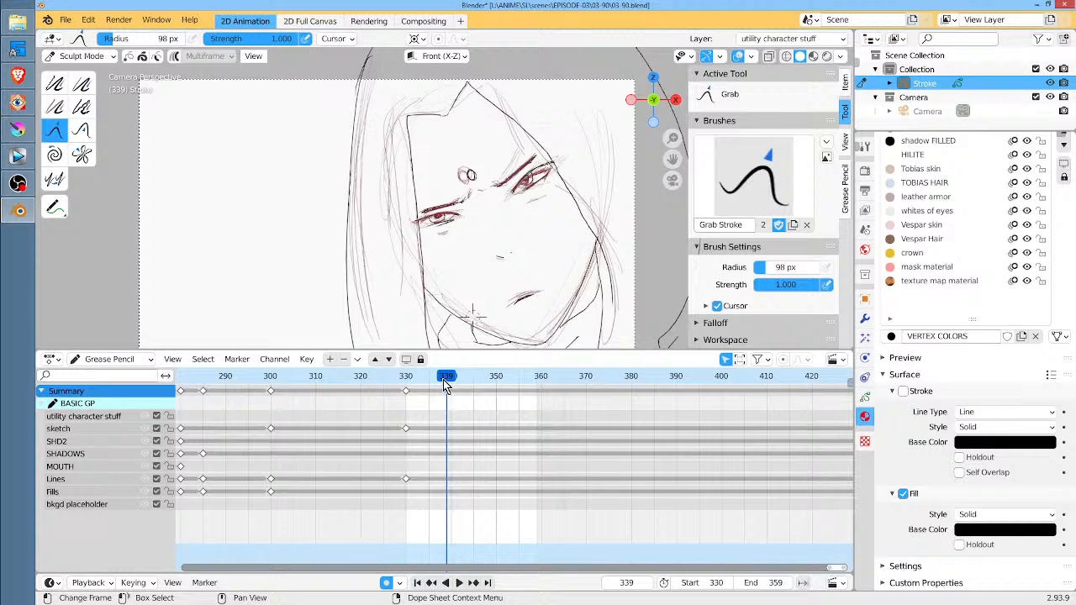
{"action": "left_click_drag", "start_coordinate": [446, 382], "coordinate": [410, 388]}
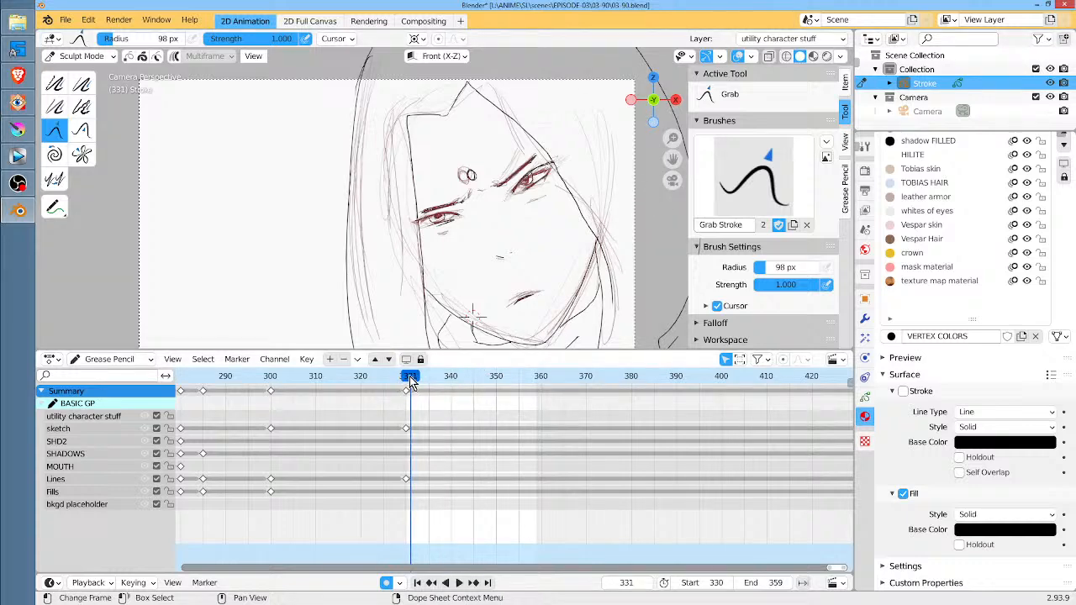
{"action": "left_click_drag", "start_coordinate": [409, 385], "coordinate": [406, 383]}
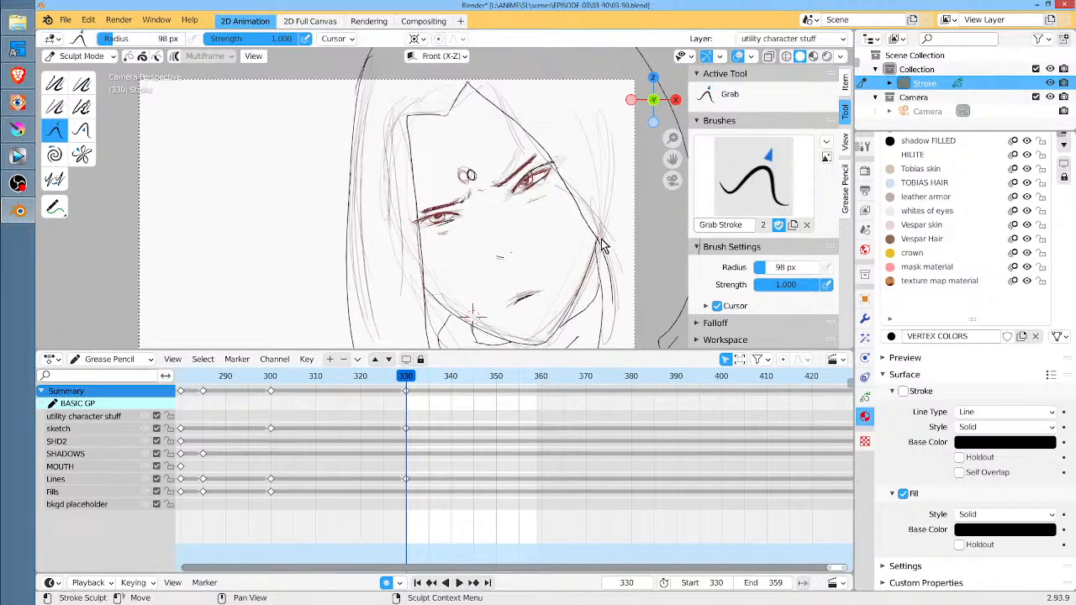
Hide the sketch layer of the BASIC GP drawing so the face close-up shows only its clean lines
{"action": "scroll", "coordinate": [537, 242], "scroll_direction": "up", "scroll_amount": 2}
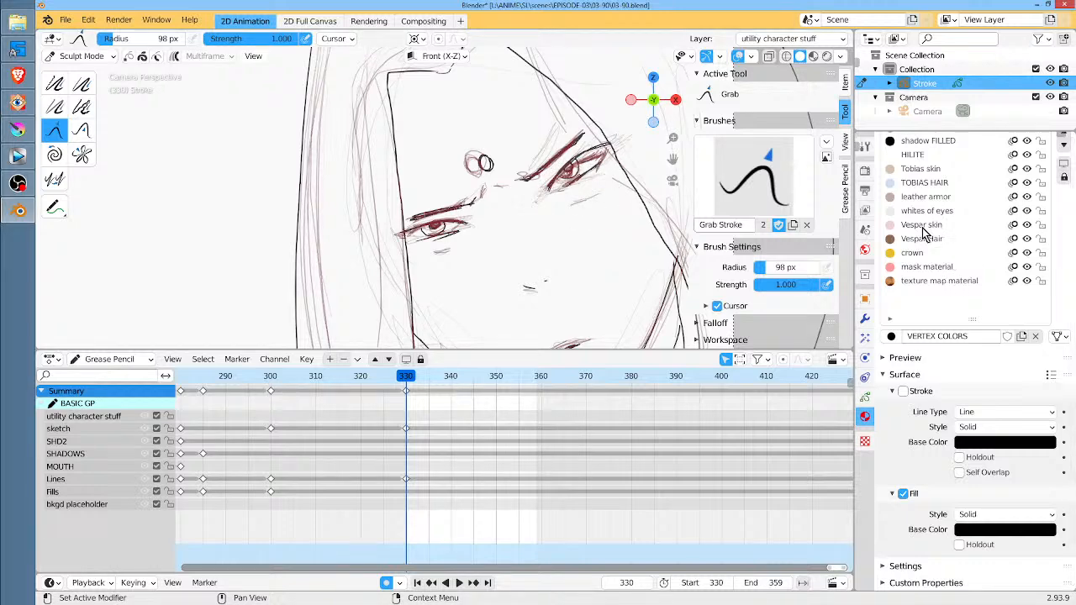
{"action": "left_click", "coordinate": [866, 397]}
{"action": "scroll", "coordinate": [971, 303], "scroll_direction": "up", "scroll_amount": 3}
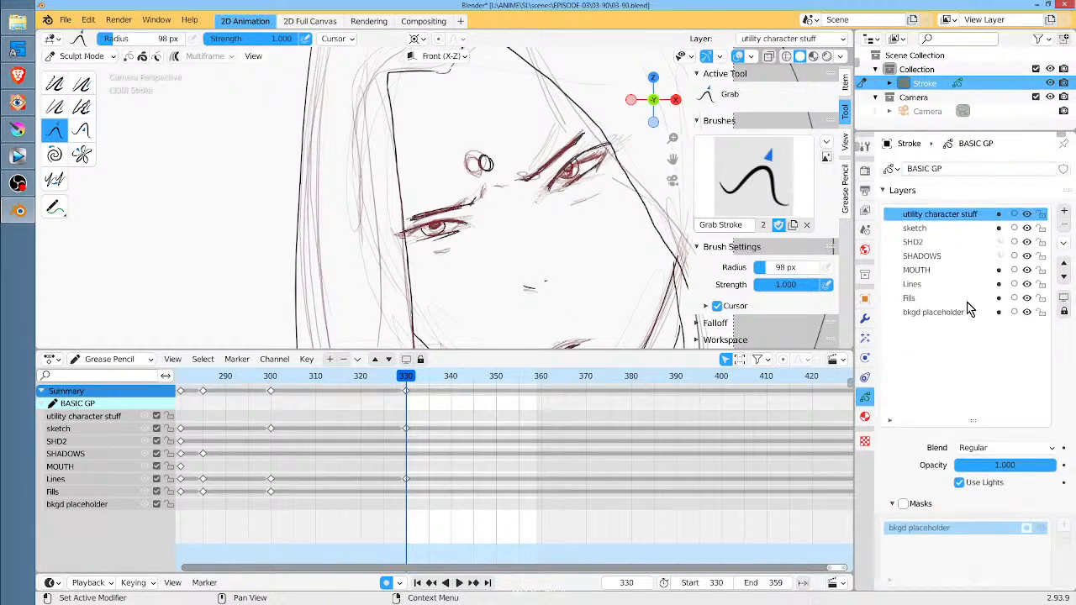
{"action": "left_click", "coordinate": [1027, 229]}
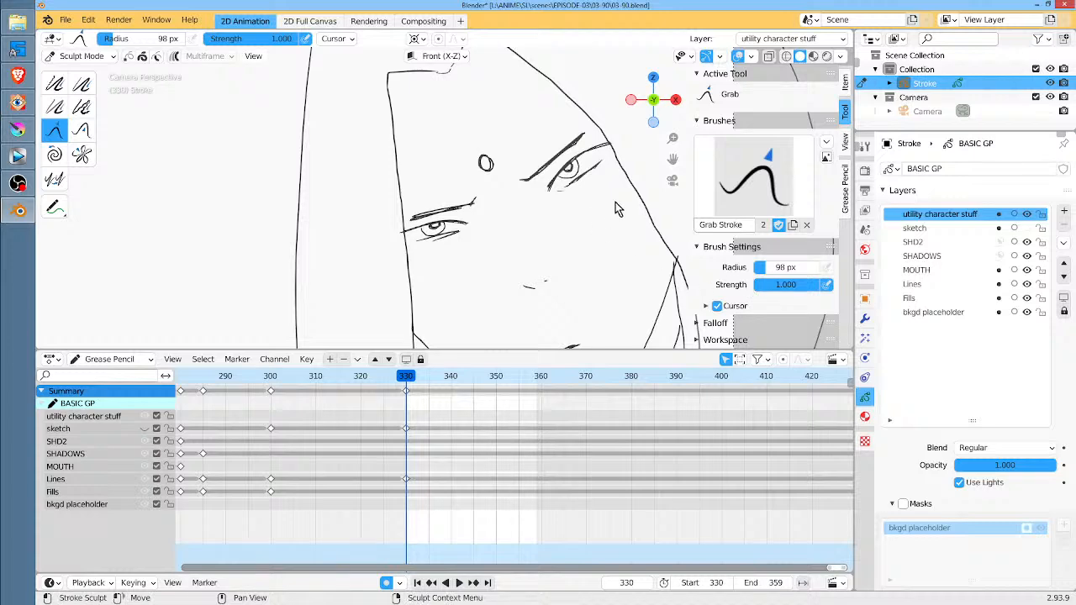
{"action": "scroll", "coordinate": [571, 261], "scroll_direction": "down", "scroll_amount": 3}
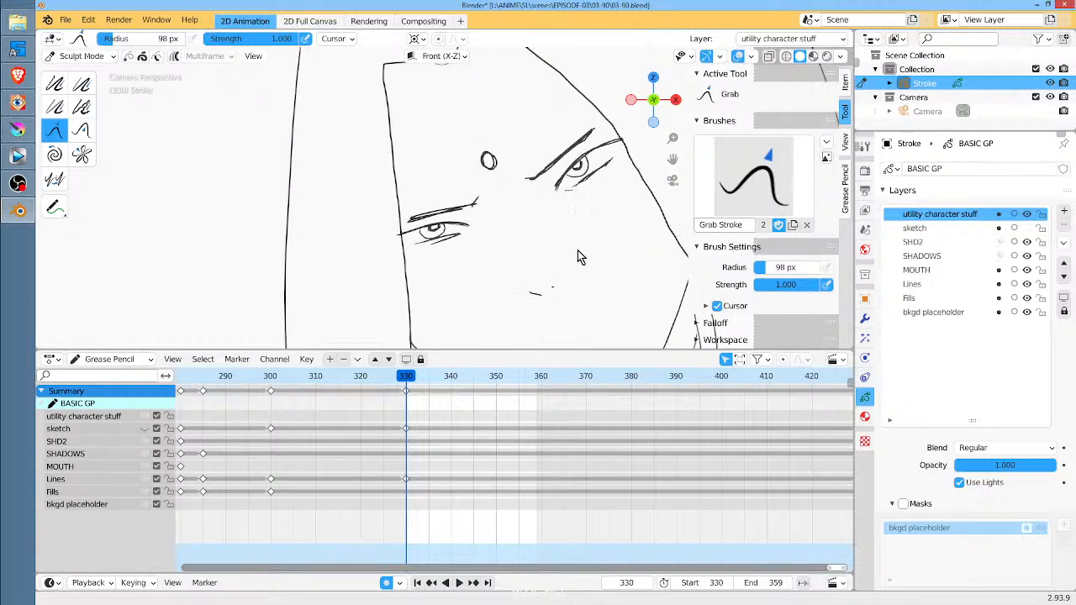
{"action": "mouse_move", "coordinate": [545, 266]}
{"action": "middle_mouse_down"}
{"action": "mouse_move", "coordinate": [522, 307]}
{"action": "mouse_move", "coordinate": [583, 244]}
{"action": "middle_mouse_up"}
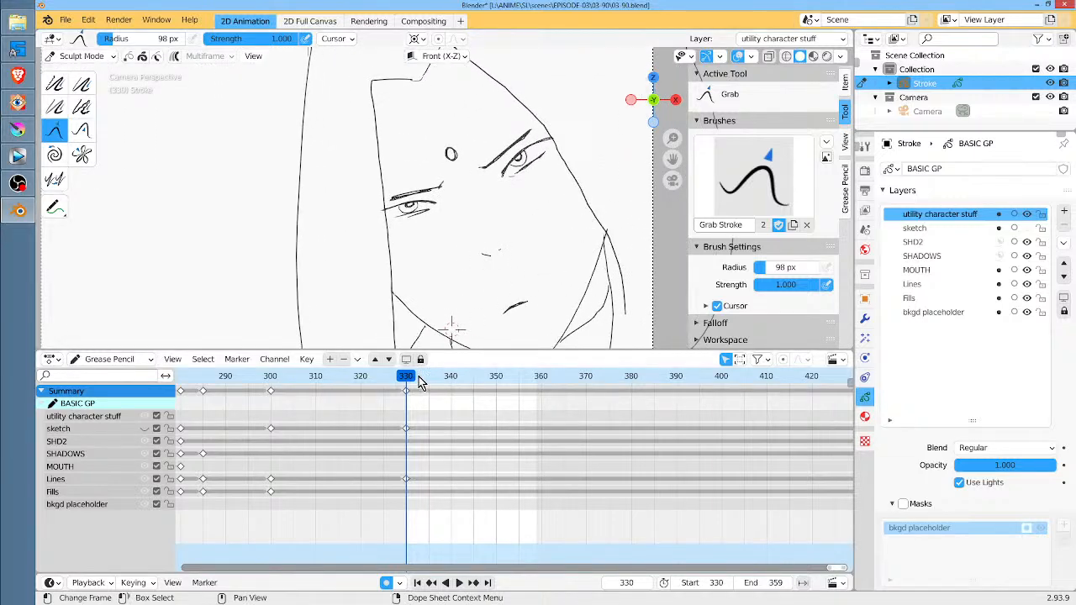
Go to frame 339 and switch the Stroke object to Edit Mode, framing the eye on the drawing's right
{"action": "key", "text": "space"}
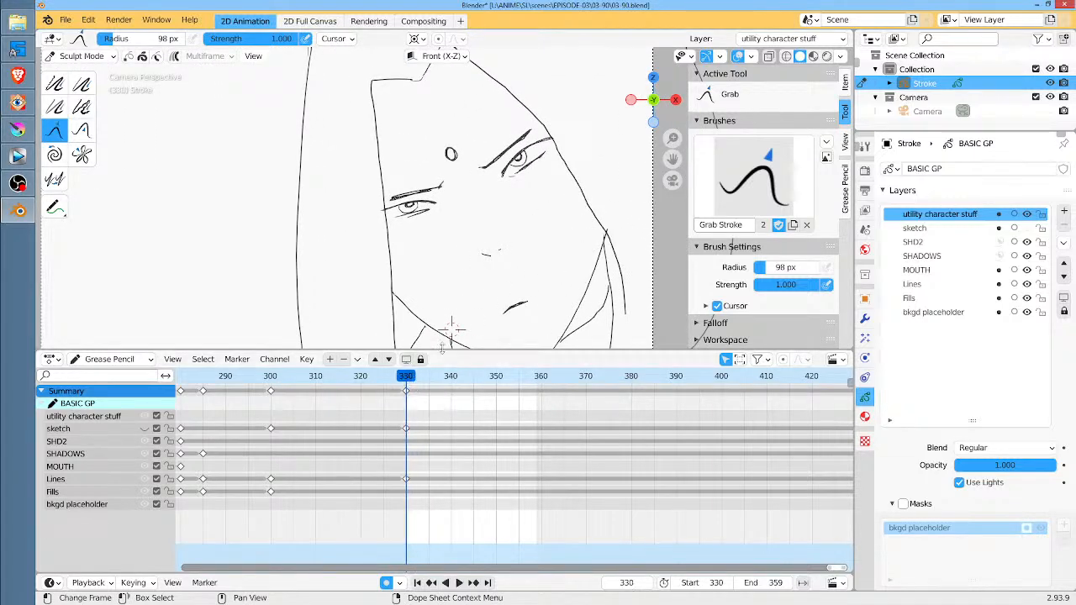
{"action": "key", "text": "space"}
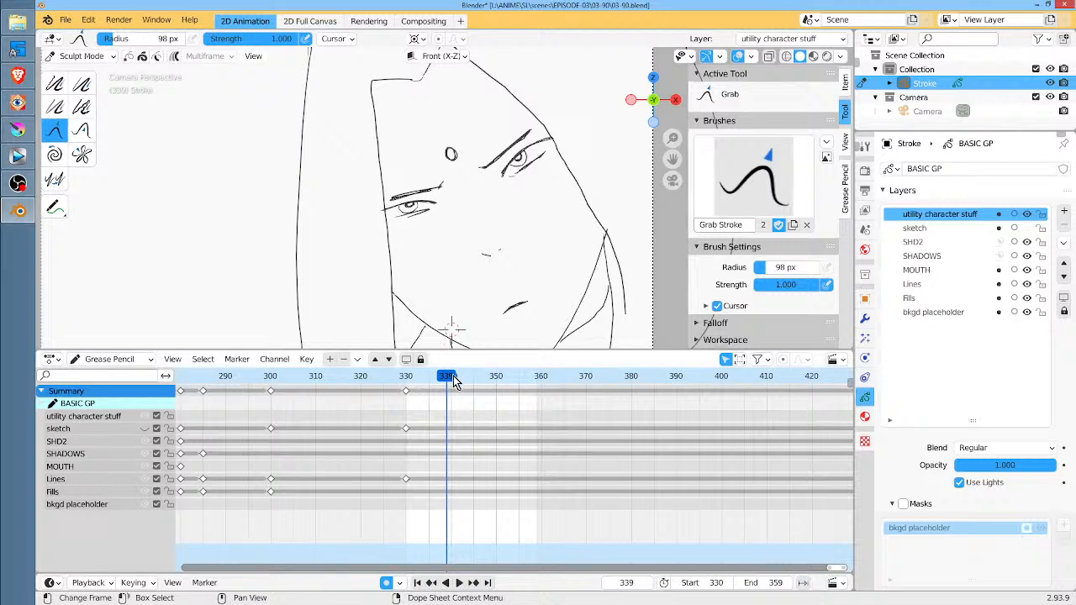
{"action": "mouse_move", "coordinate": [540, 196]}
{"action": "middle_mouse_down", "text": "ctrl"}
{"action": "mouse_move", "coordinate": [626, 108]}
{"action": "mouse_move", "coordinate": [457, 277]}
{"action": "middle_mouse_up", "text": "ctrl"}
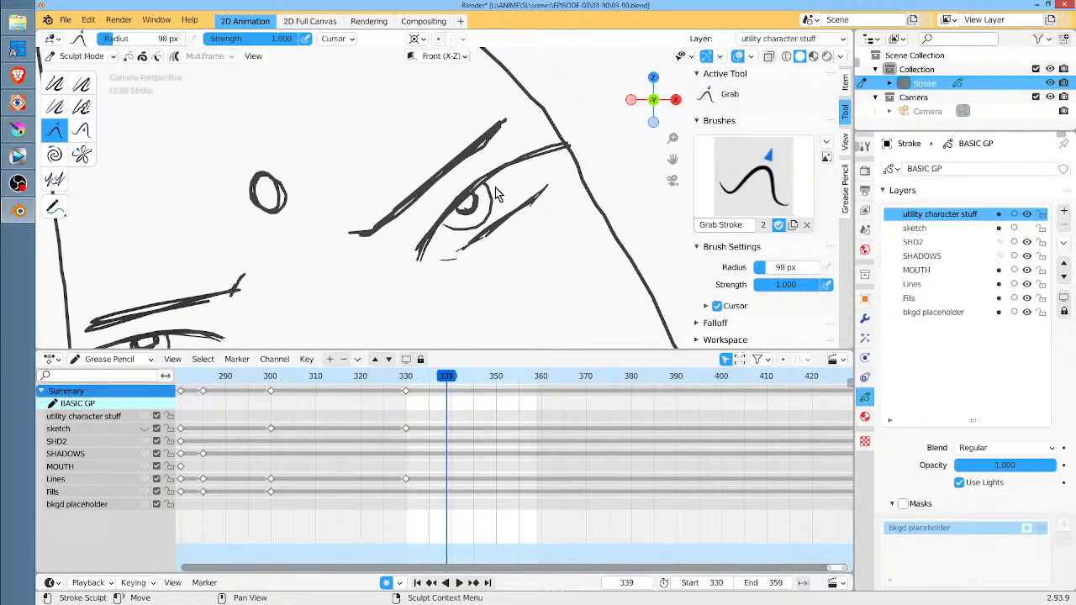
{"action": "key", "text": "Tab"}
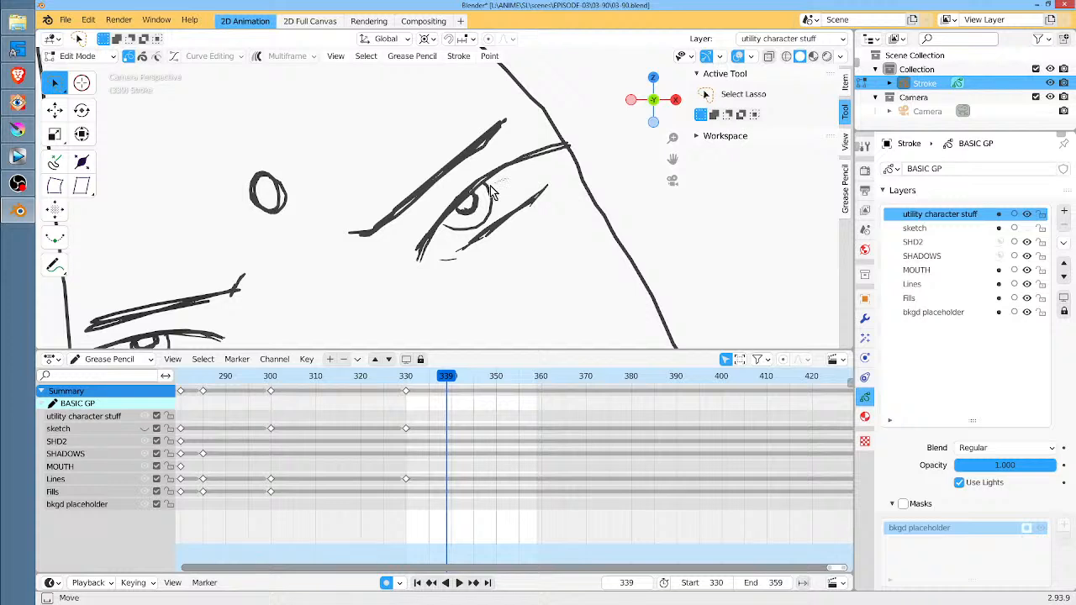
Select the linked iris and pupil strokes of the right-hand eye and move them about 0.15 m down and toward the inner corner
{"action": "mouse_move", "coordinate": [503, 188]}
{"action": "left_mouse_down"}
{"action": "mouse_move", "coordinate": [456, 232]}
{"action": "mouse_move", "coordinate": [497, 191]}
{"action": "left_mouse_up"}
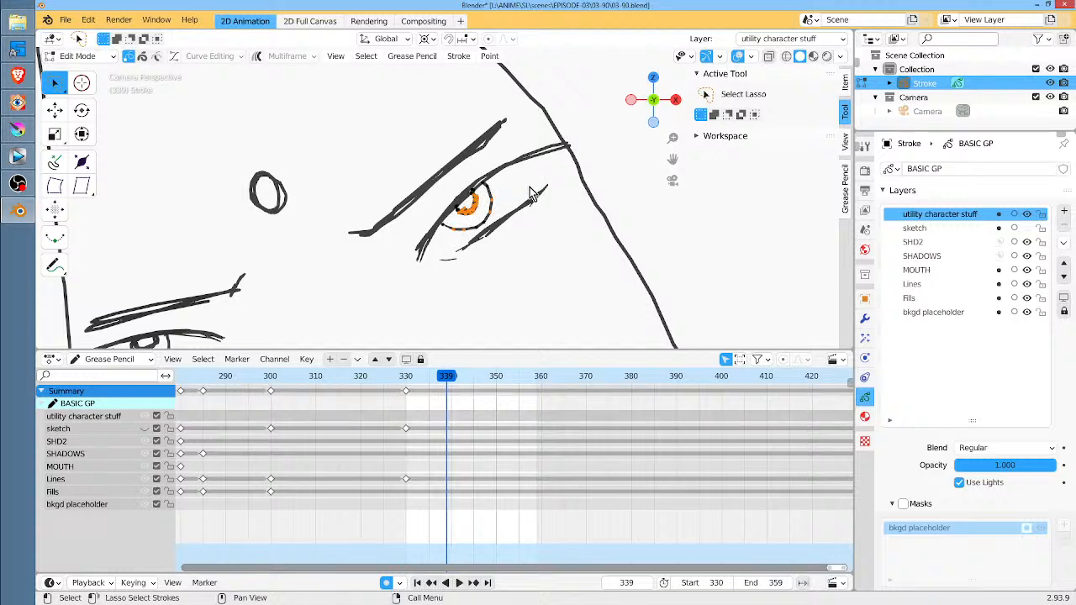
{"action": "key", "text": "ctrl+l"}
{"action": "key", "text": "r"}
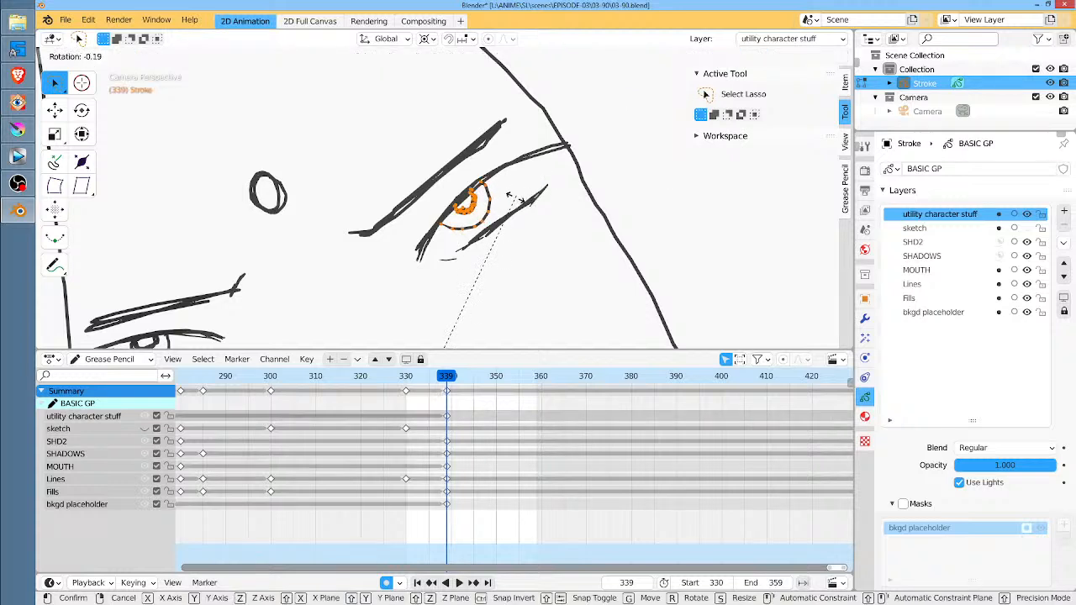
{"action": "right_click", "coordinate": [521, 199]}
{"action": "key", "text": "g"}
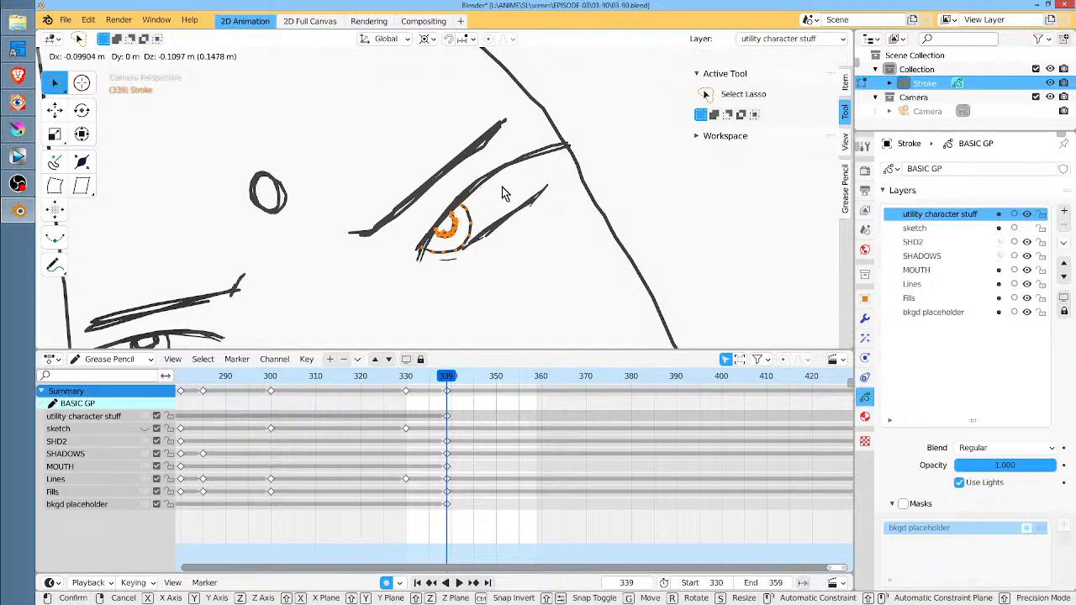
{"action": "left_click", "coordinate": [506, 192]}
Set the pivot point to Median Point and rotate the selected iris and pupil slightly
{"action": "key", "text": "period"}
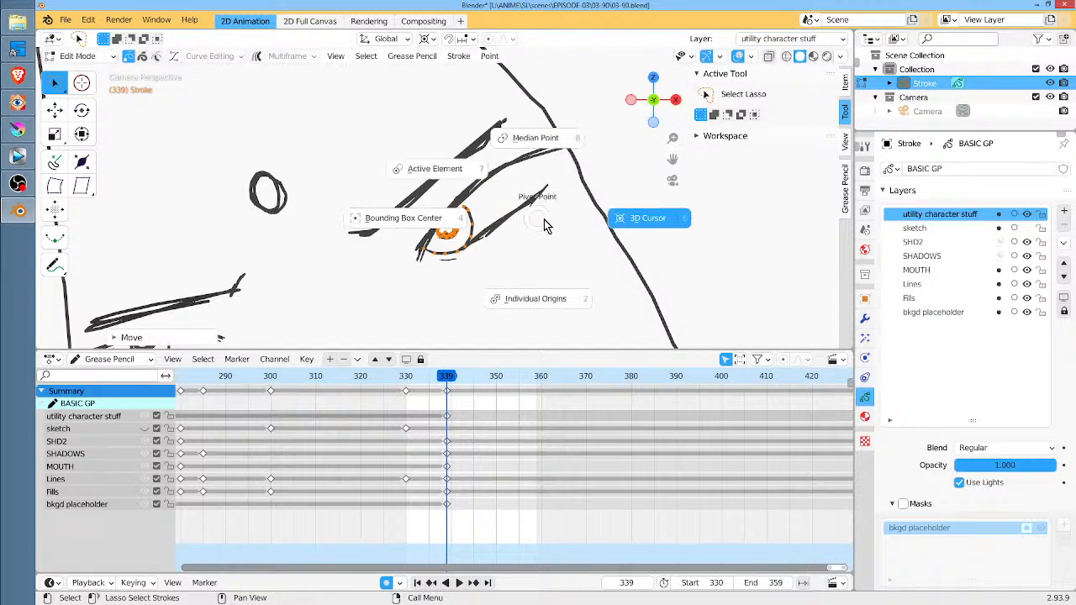
{"action": "left_click", "coordinate": [548, 142]}
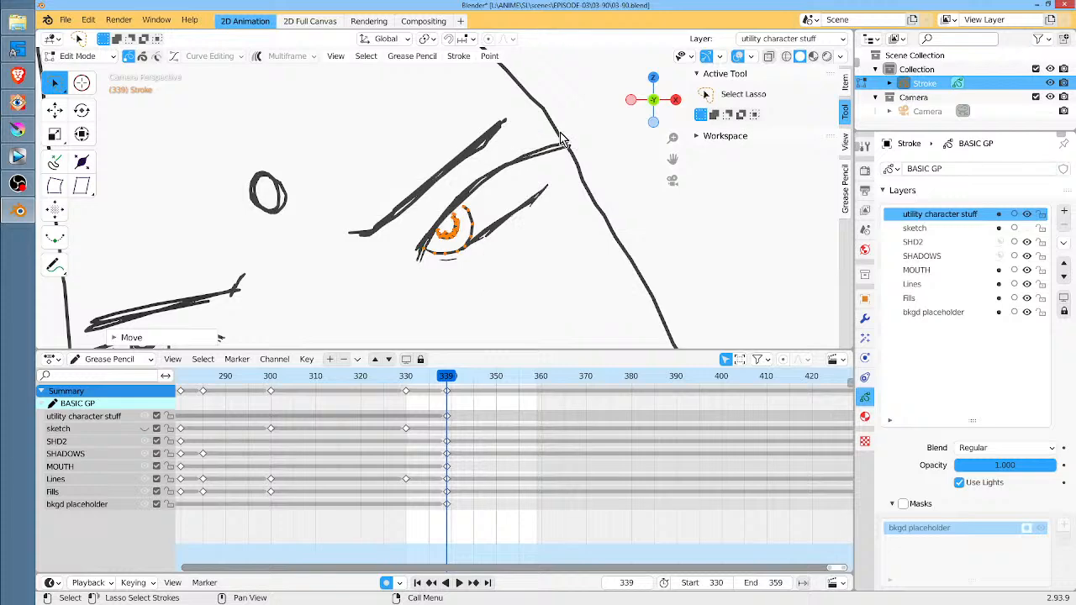
{"action": "key", "text": "r"}
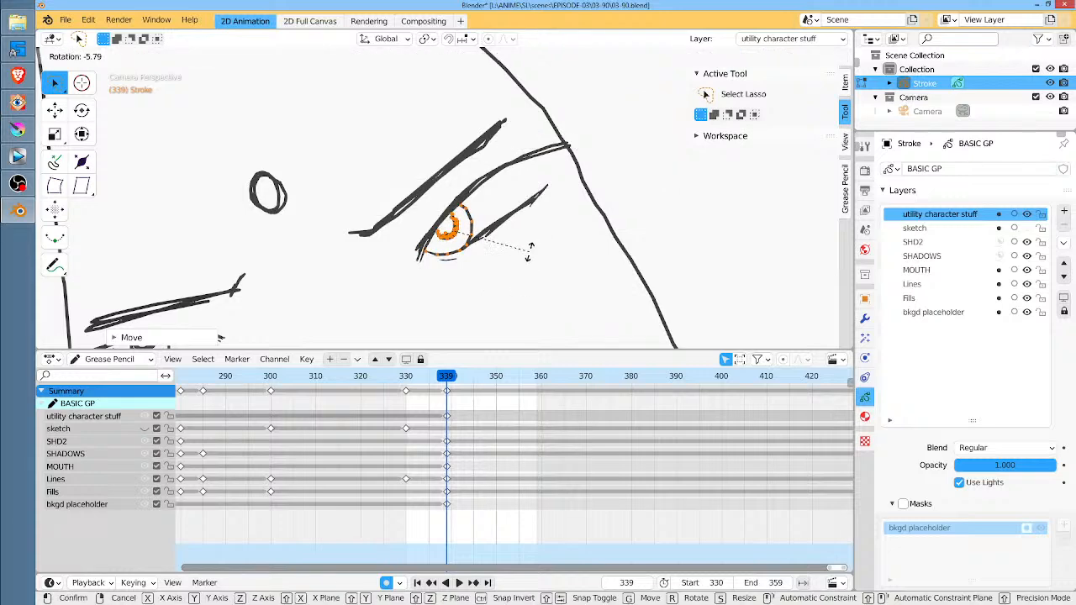
{"action": "left_click", "coordinate": [560, 239]}
Isolate the Lines layer for editing the eye on the drawing's left without affecting strokes on the other layers
{"action": "middle_click_drag", "start_coordinate": [559, 232], "coordinate": [509, 337], "text": "ctrl"}
{"action": "middle_click_drag", "start_coordinate": [497, 291], "coordinate": [603, 274]}
{"action": "middle_click_drag", "start_coordinate": [434, 281], "coordinate": [573, 186], "text": "ctrl"}
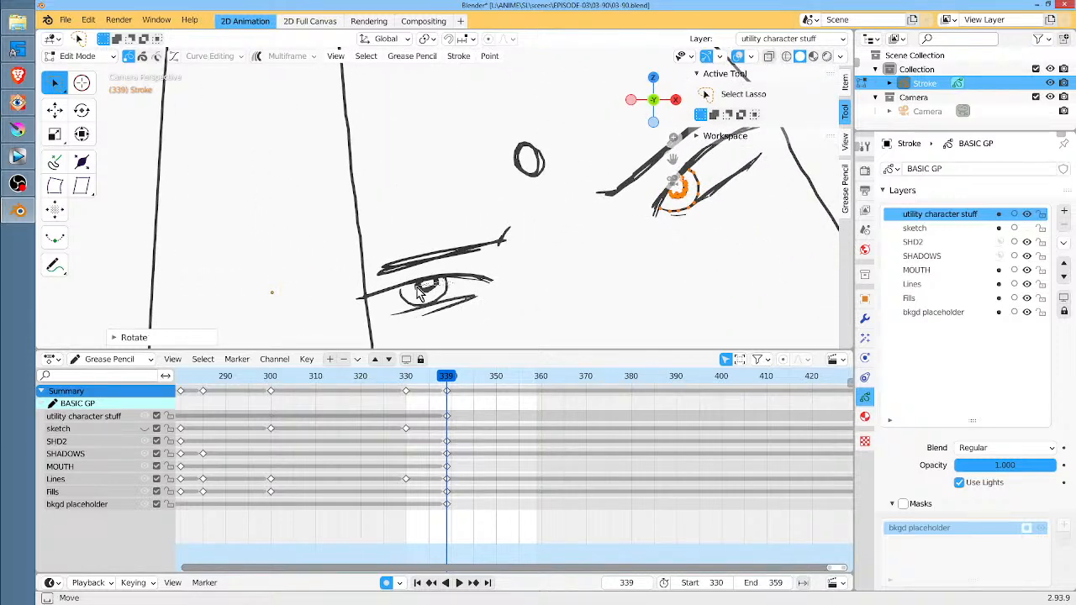
{"action": "left_click_drag", "start_coordinate": [461, 144], "coordinate": [483, 280]}
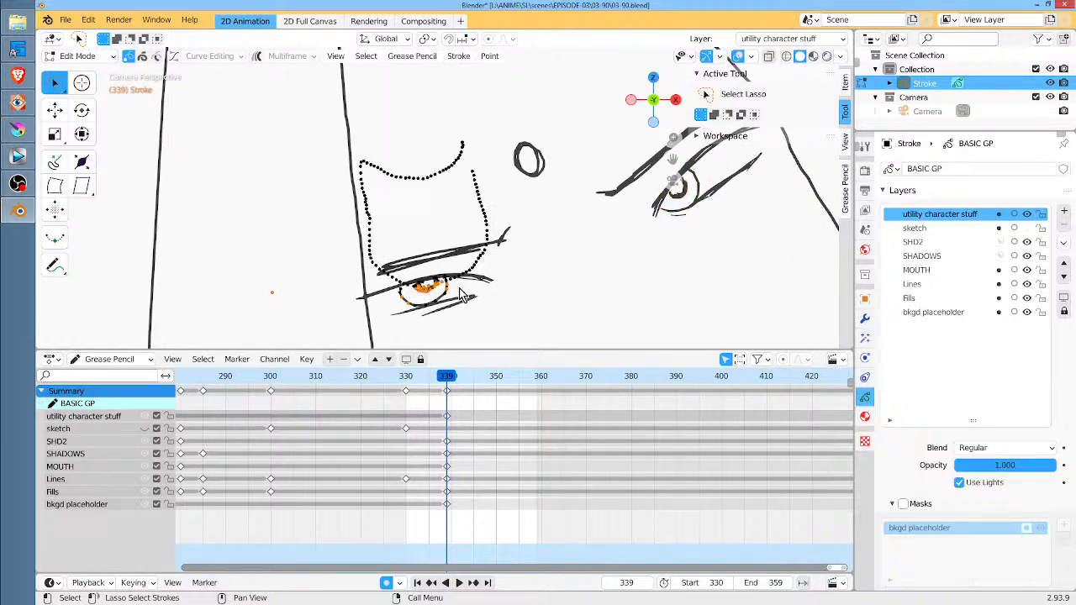
{"action": "left_click", "coordinate": [460, 289]}
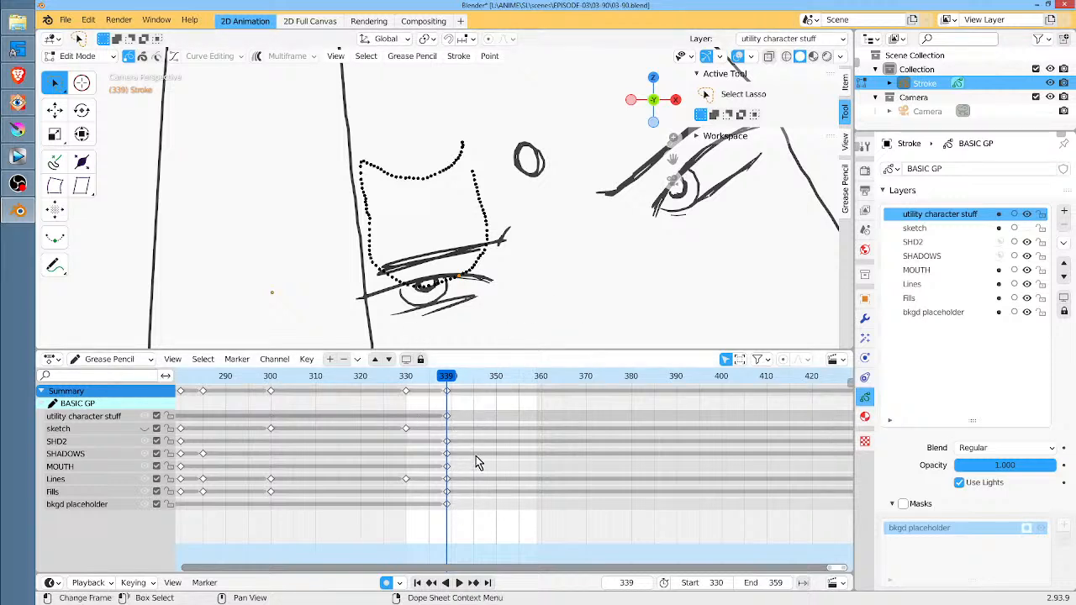
{"action": "key", "text": "Tab"}
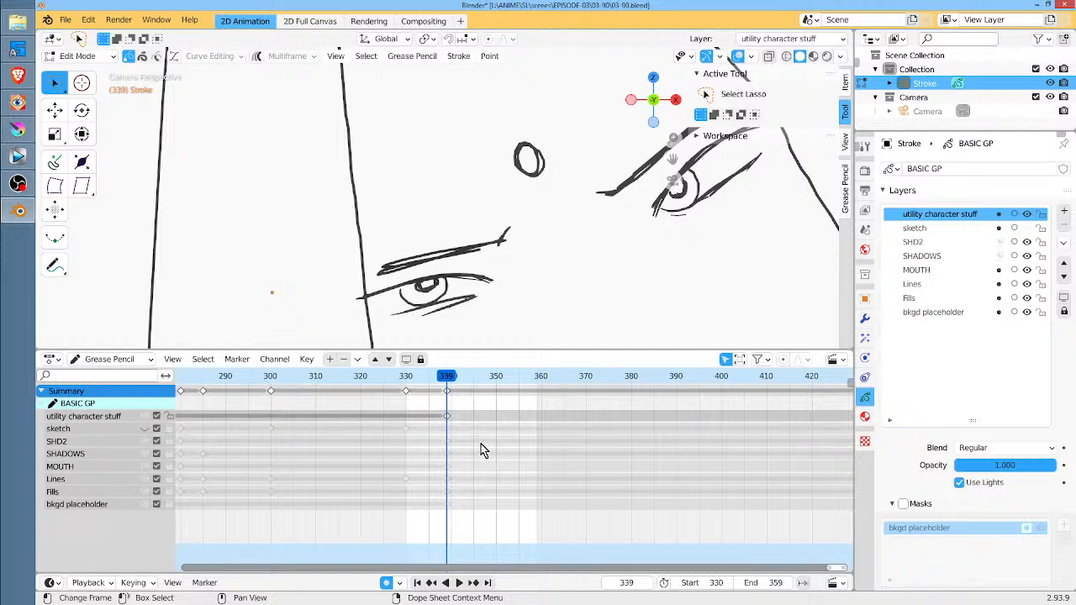
{"action": "key", "text": "Tab"}
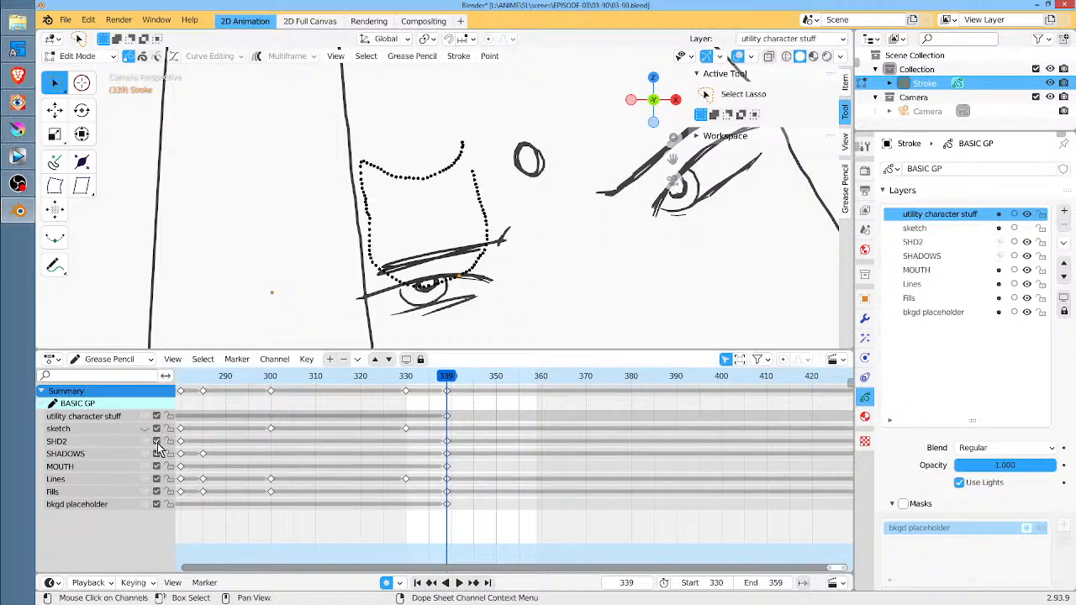
{"action": "left_click", "coordinate": [76, 481]}
{"action": "key", "text": "Tab"}
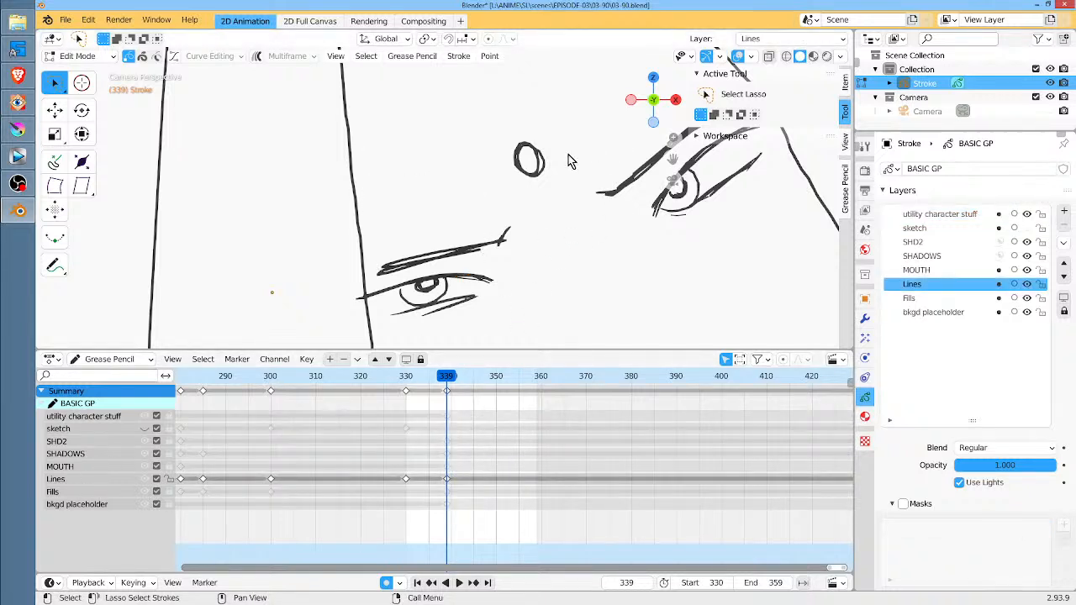
Move the left-hand eye's iris and pupil about 0.2 m toward the outer corner and delete the stray point trailing from them
{"action": "mouse_move", "coordinate": [460, 288]}
{"action": "left_mouse_down"}
{"action": "mouse_move", "coordinate": [446, 304]}
{"action": "mouse_move", "coordinate": [402, 296]}
{"action": "mouse_move", "coordinate": [449, 272]}
{"action": "left_mouse_up"}
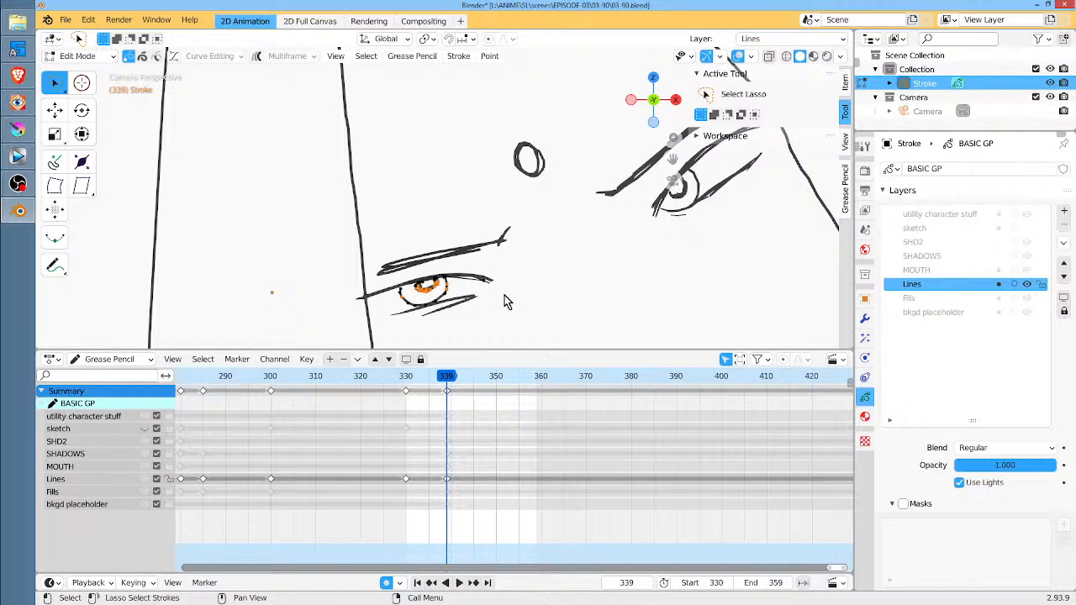
{"action": "key", "text": "g"}
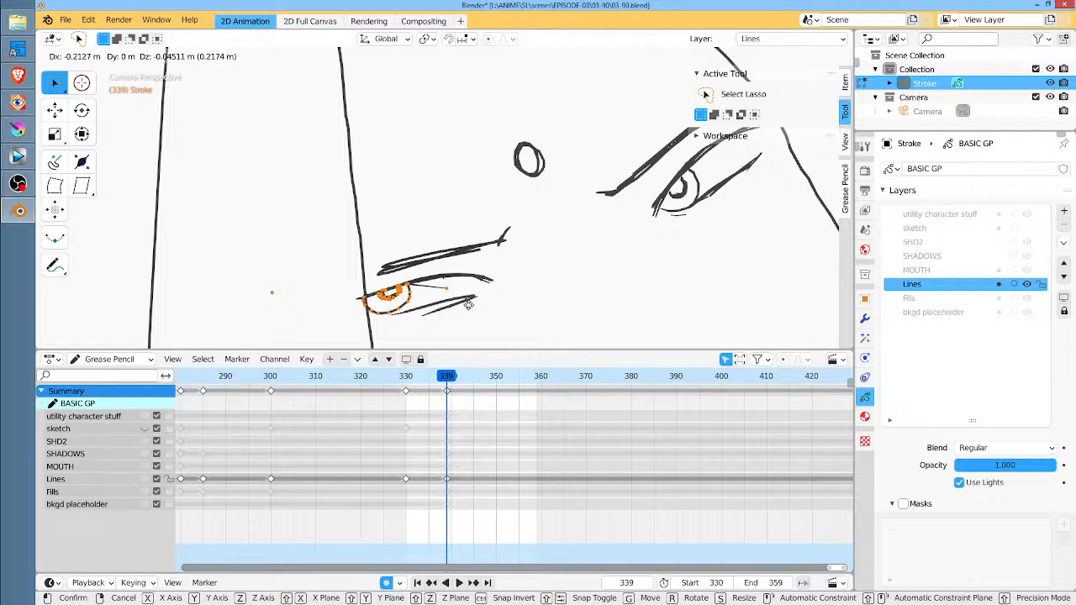
{"action": "left_click", "coordinate": [461, 298]}
{"action": "left_click", "coordinate": [458, 294]}
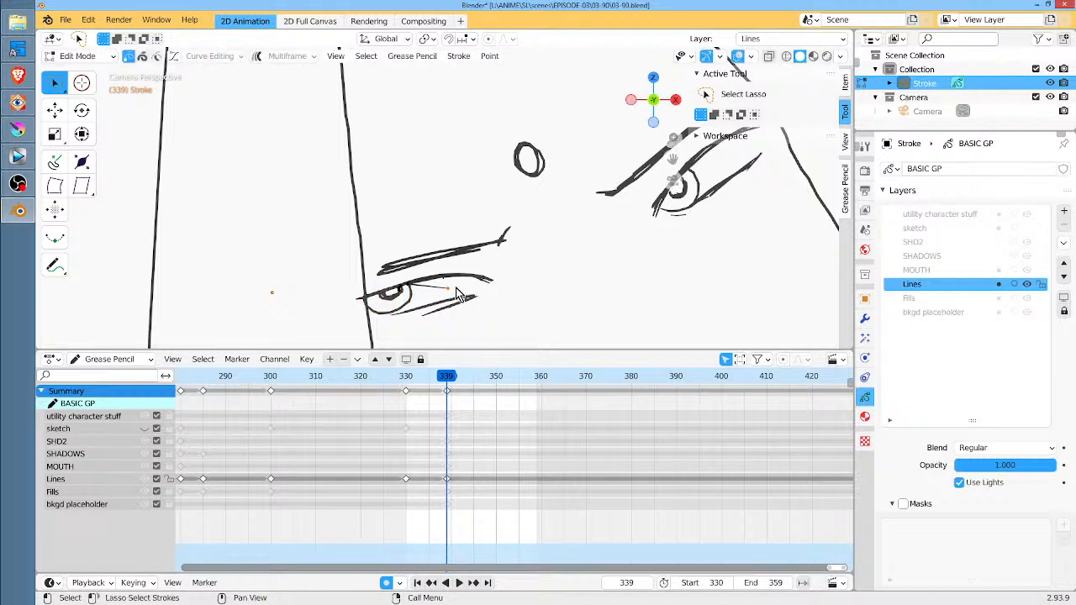
{"action": "key", "text": "x"}
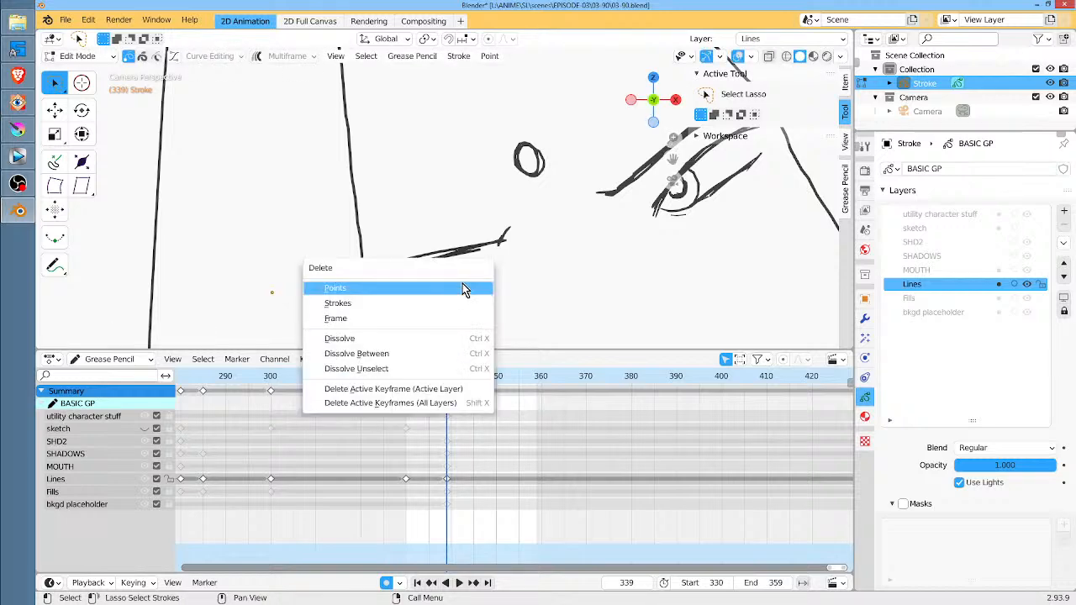
{"action": "left_click", "coordinate": [463, 288]}
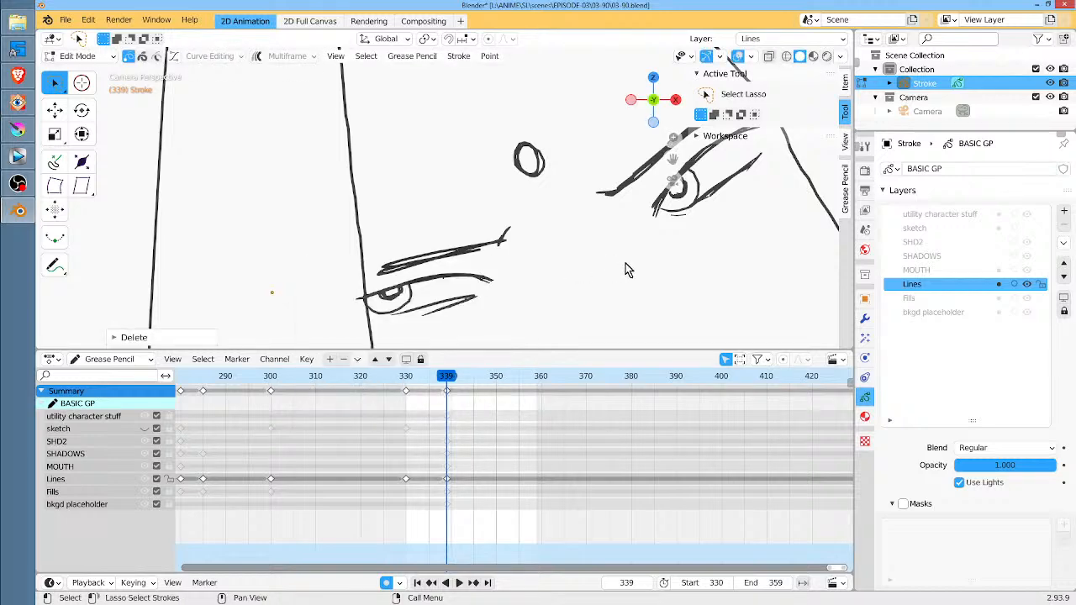
Go to frame 338 and key the Lines layer there with the irises in their original position
{"action": "scroll", "coordinate": [626, 244], "scroll_direction": "down", "scroll_amount": 4}
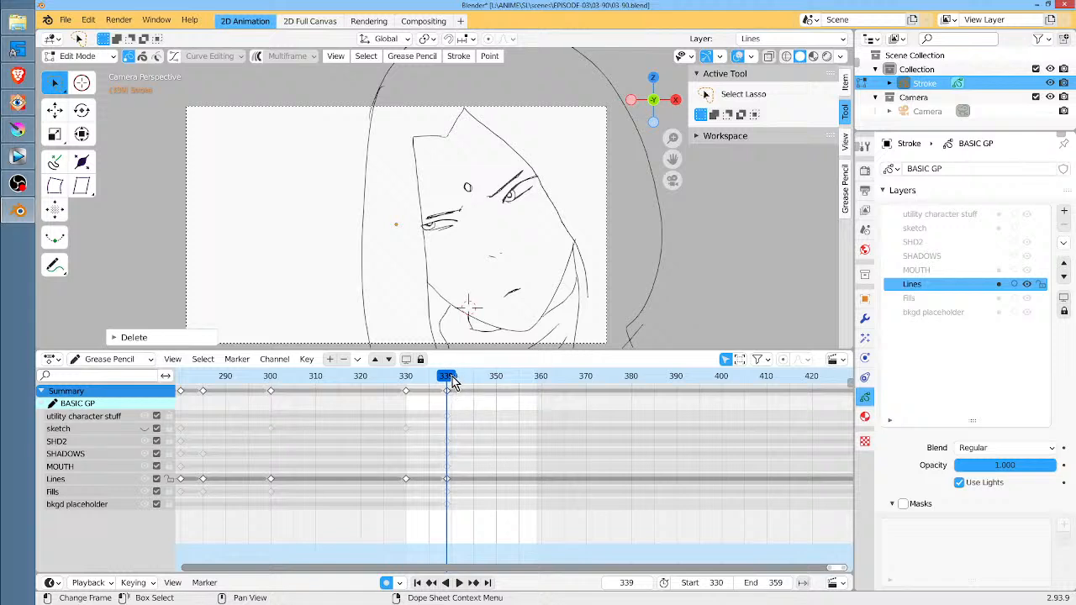
{"action": "mouse_move", "coordinate": [451, 378]}
{"action": "left_mouse_down"}
{"action": "mouse_move", "coordinate": [412, 385]}
{"action": "mouse_move", "coordinate": [442, 384]}
{"action": "left_mouse_up"}
{"action": "scroll", "coordinate": [538, 249], "scroll_direction": "up", "scroll_amount": 3}
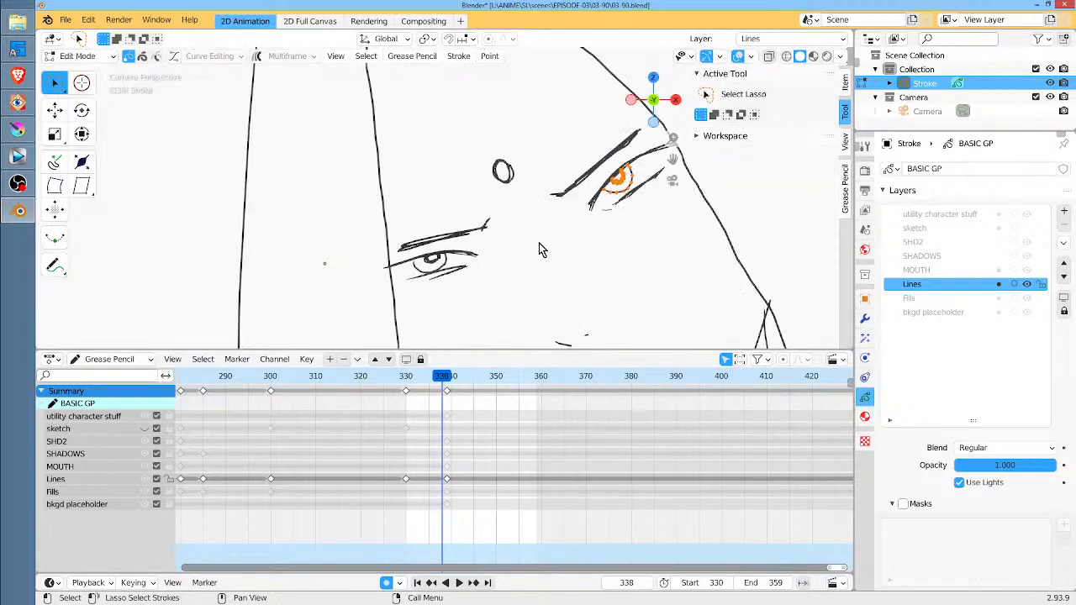
{"action": "middle_click_drag", "start_coordinate": [632, 226], "coordinate": [565, 250]}
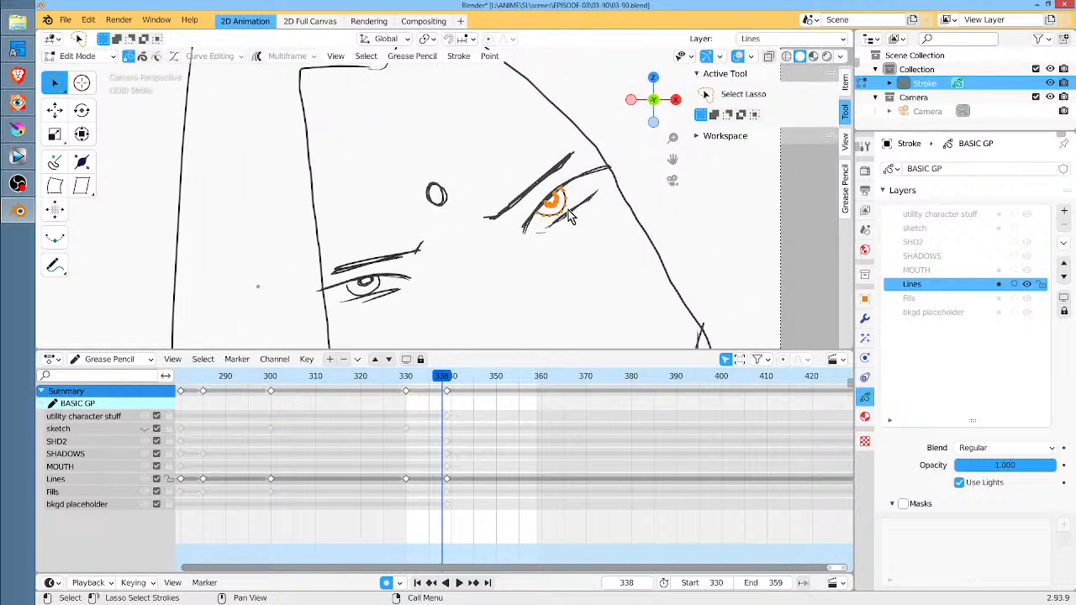
{"action": "key", "text": "g"}
{"action": "key", "text": "Escape"}
On frame 338 of the Lines layer, select both eyes' linked iris, pupil and upper-lid strokes and delete their points
{"action": "mouse_move", "coordinate": [390, 274]}
{"action": "left_mouse_down", "text": "shift"}
{"action": "mouse_move", "coordinate": [365, 290]}
{"action": "mouse_move", "coordinate": [398, 274]}
{"action": "left_mouse_up", "text": "shift"}
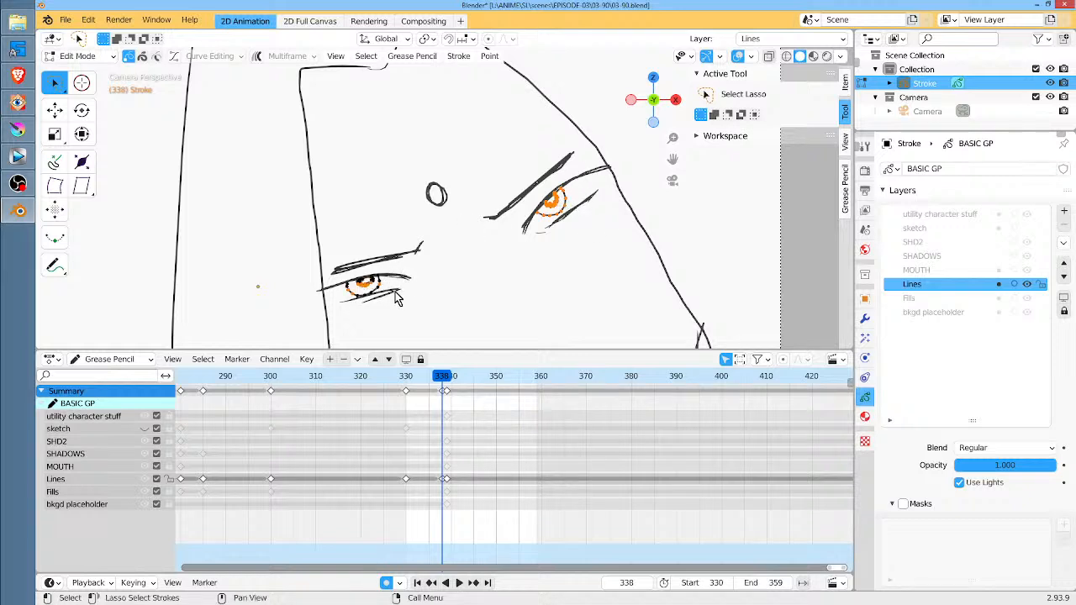
{"action": "key", "text": "ctrl+l"}
{"action": "left_click_drag", "start_coordinate": [397, 273], "coordinate": [401, 268], "text": "shift"}
{"action": "left_click_drag", "start_coordinate": [587, 164], "coordinate": [586, 159], "text": "shift"}
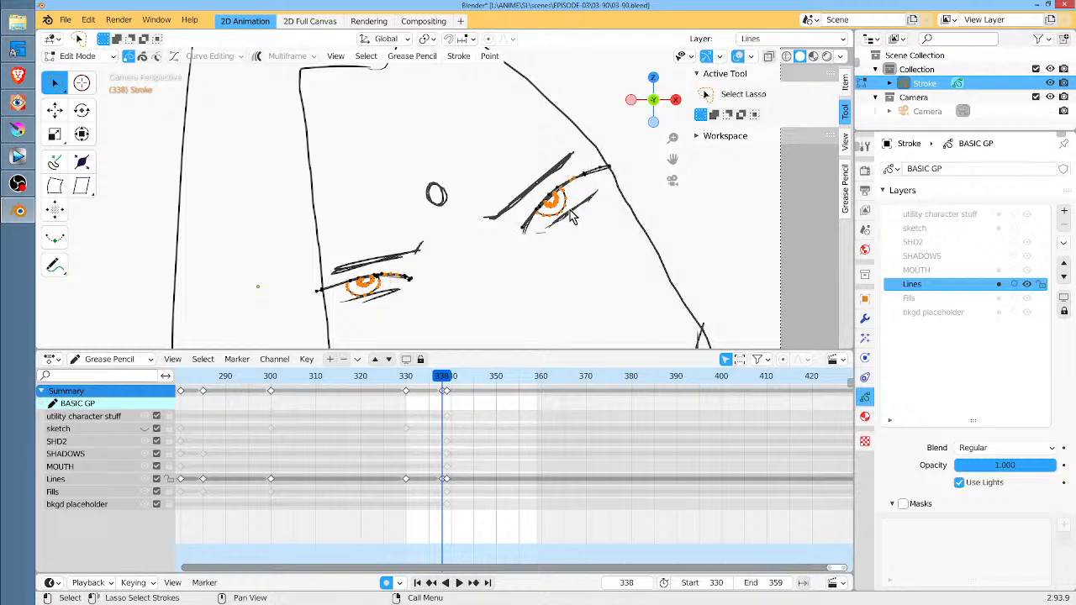
{"action": "key", "text": "ctrl+l"}
{"action": "key", "text": "x"}
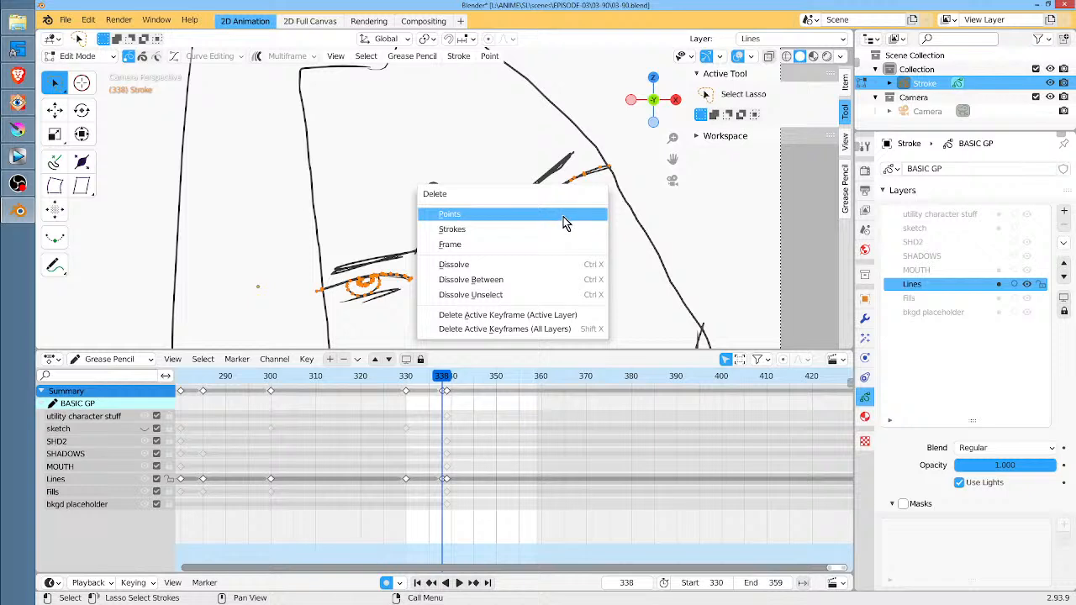
{"action": "left_click", "coordinate": [565, 222]}
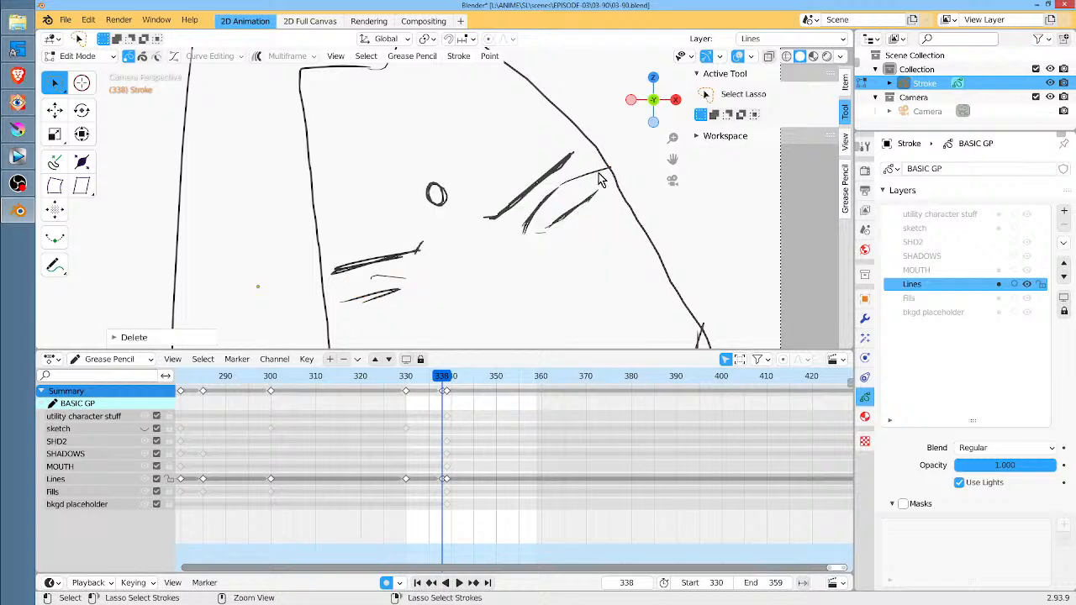
Select the leftover upper-lid strokes on both eyes and delete their points
{"action": "mouse_move", "coordinate": [584, 178]}
{"action": "left_mouse_down"}
{"action": "mouse_move", "coordinate": [533, 220]}
{"action": "mouse_move", "coordinate": [585, 173]}
{"action": "left_mouse_up"}
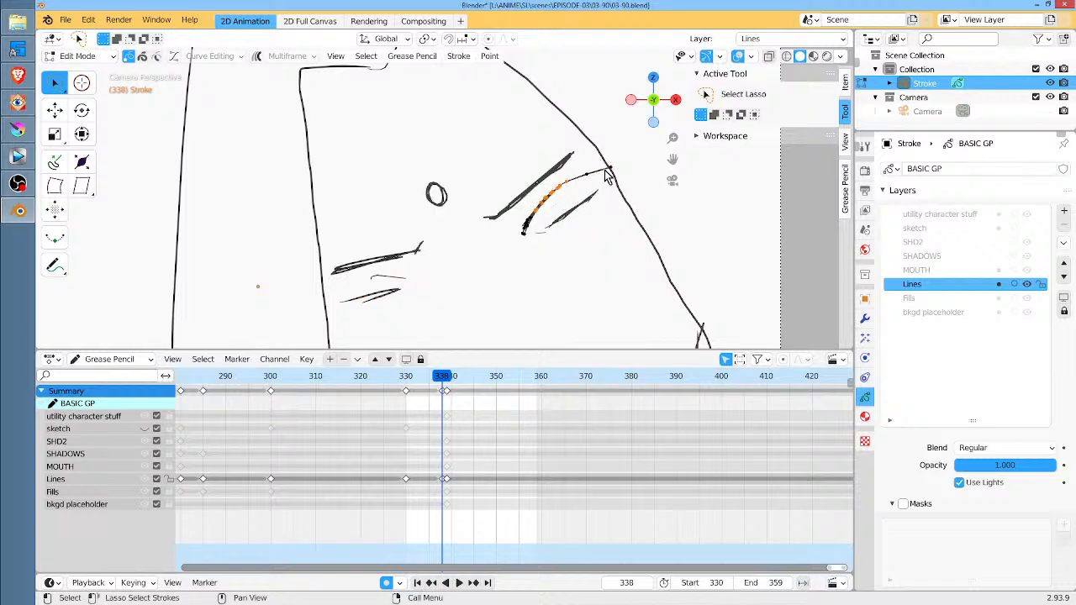
{"action": "mouse_move", "coordinate": [402, 270]}
{"action": "left_mouse_down", "text": "shift"}
{"action": "mouse_move", "coordinate": [376, 279]}
{"action": "mouse_move", "coordinate": [420, 270]}
{"action": "left_mouse_up", "text": "shift"}
{"action": "key", "text": "x"}
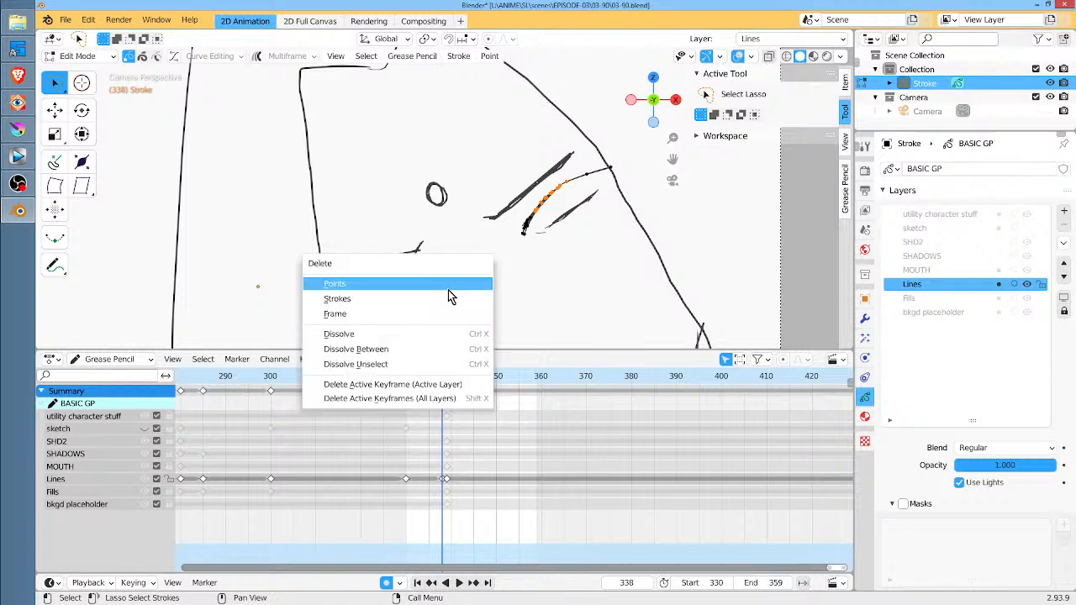
{"action": "left_click", "coordinate": [445, 293]}
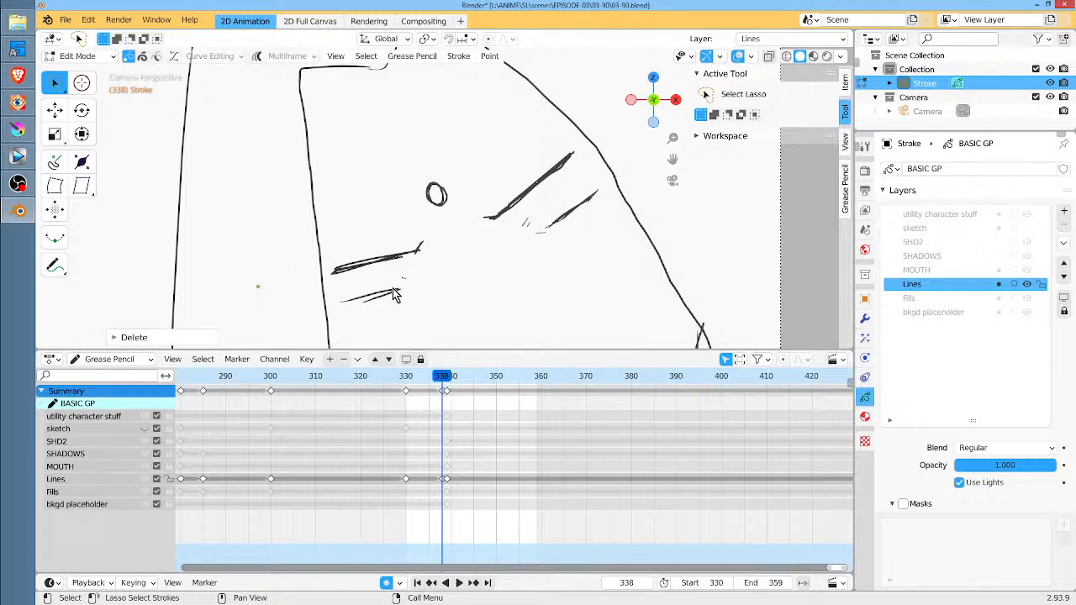
In Draw mode, draw curved closed-eyelid lines on both eyes with the Ink Pen and the charcoal ink material
{"action": "key", "text": "b"}
{"action": "key", "text": "Escape"}
{"action": "key", "text": "Tab"}
{"action": "left_click_drag", "start_coordinate": [523, 228], "coordinate": [597, 186]}
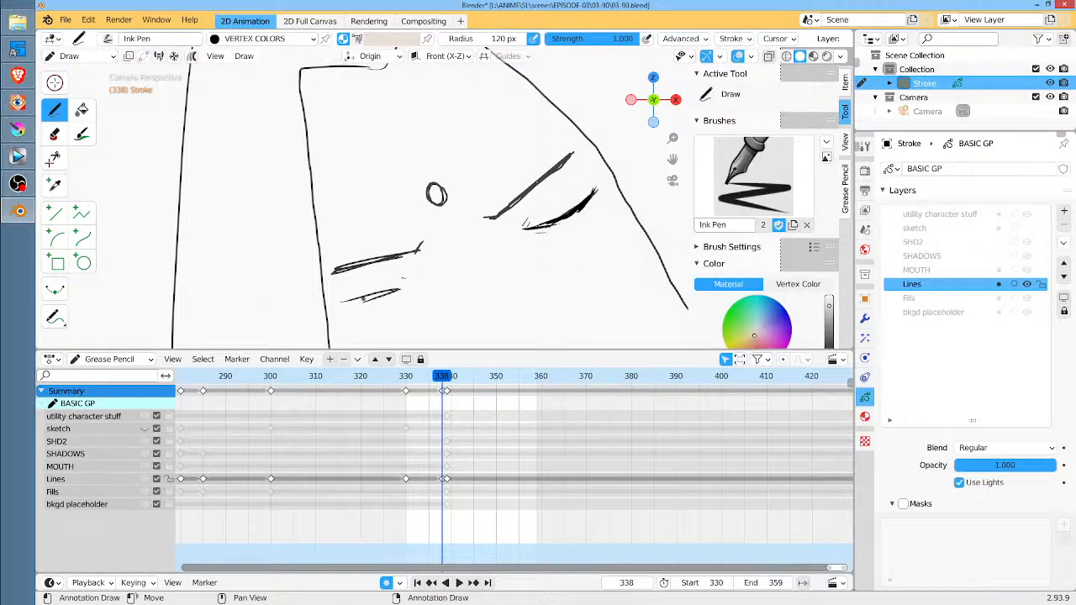
{"action": "left_click_drag", "start_coordinate": [341, 300], "coordinate": [398, 290]}
{"action": "left_click", "coordinate": [238, 42]}
{"action": "scroll", "coordinate": [345, 100], "scroll_direction": "up", "scroll_amount": 2}
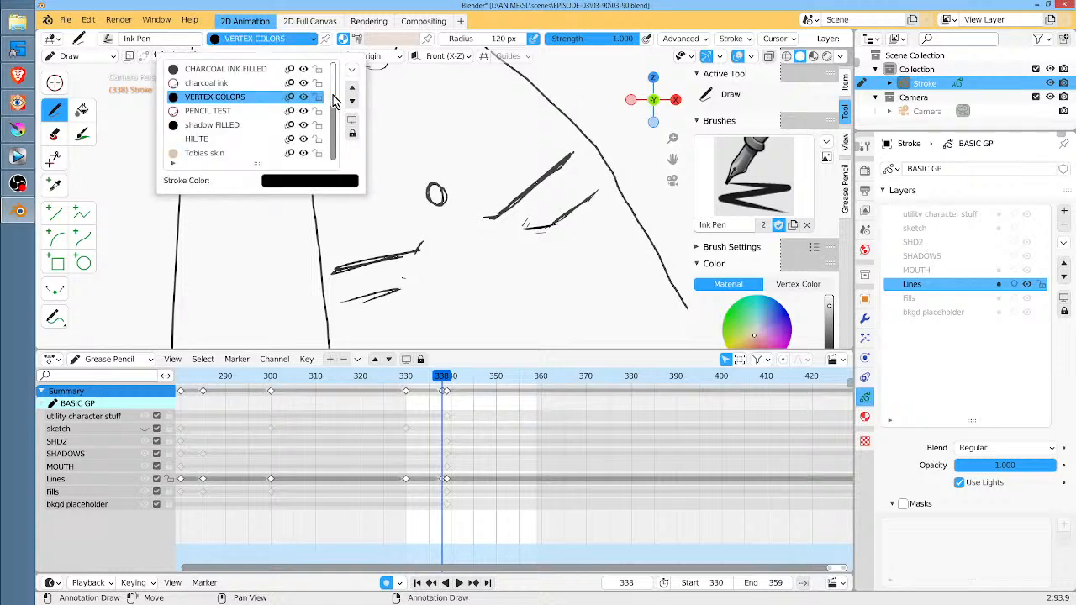
{"action": "left_click", "coordinate": [234, 82]}
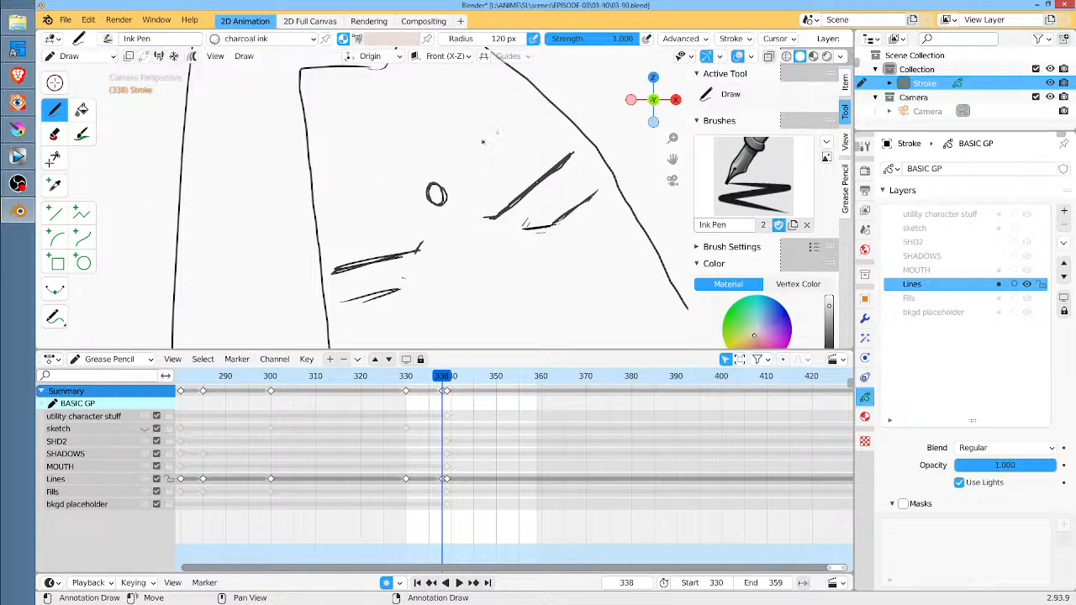
{"action": "left_click_drag", "start_coordinate": [531, 227], "coordinate": [594, 191]}
{"action": "left_click_drag", "start_coordinate": [343, 300], "coordinate": [415, 274]}
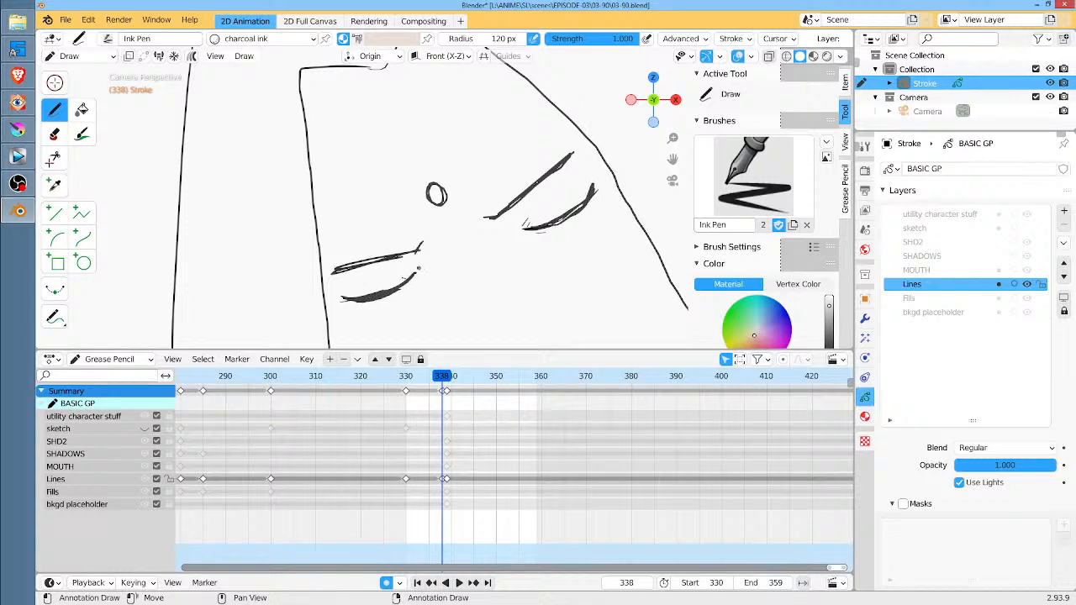
Play the blink animation from frame 330, first close up on the eyes and again in the wider camera view
{"action": "left_click", "coordinate": [406, 381]}
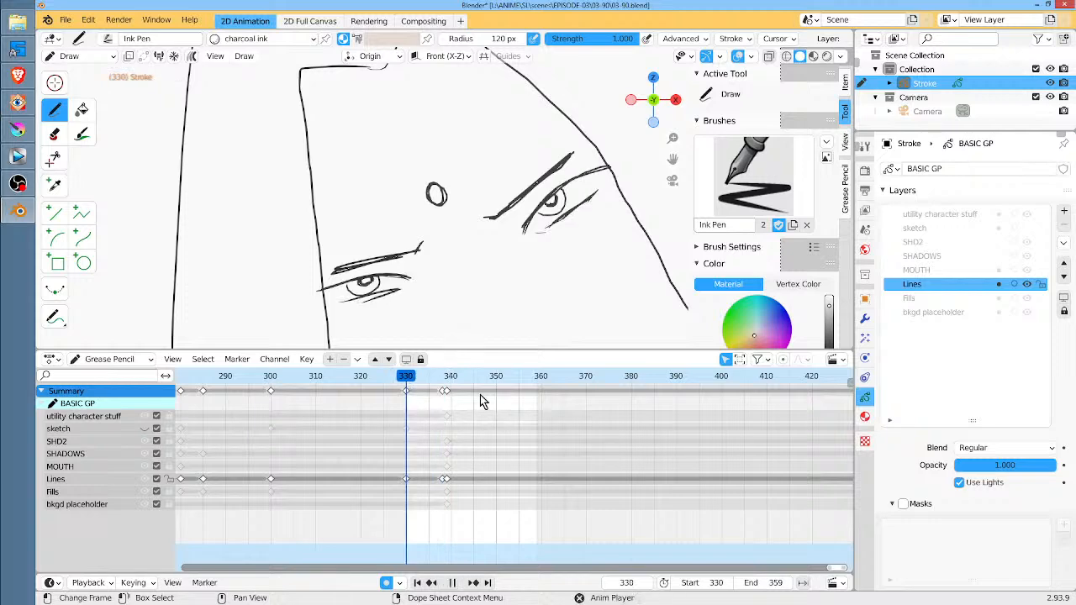
{"action": "key", "text": "space"}
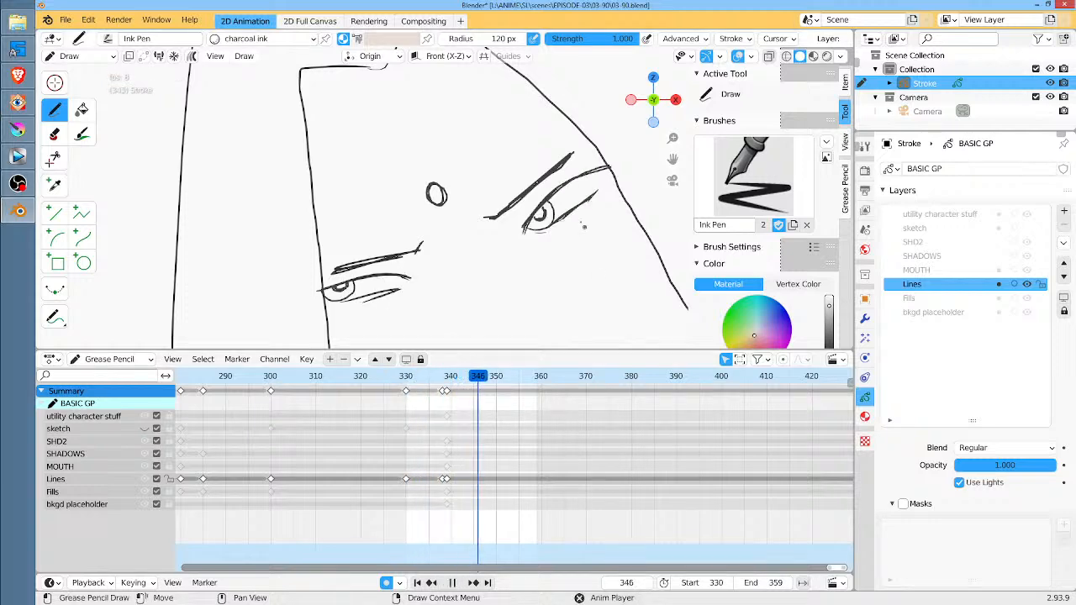
{"action": "key", "text": "space"}
{"action": "key", "text": "KP_0"}
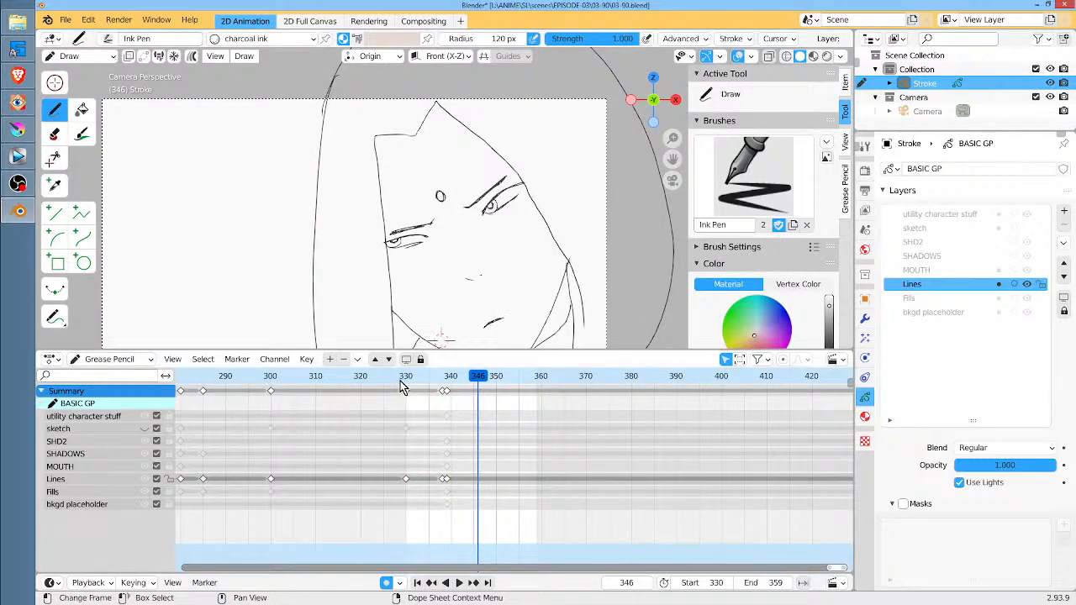
{"action": "left_click", "coordinate": [404, 378]}
{"action": "key", "text": "space"}
{"action": "left_click_drag", "start_coordinate": [405, 378], "coordinate": [408, 376]}
Compare the eye drawings on frames 330, 338 and 339, and replay the blink from frame 330 in the full shot
{"action": "scroll", "coordinate": [495, 153], "scroll_direction": "up", "scroll_amount": 4}
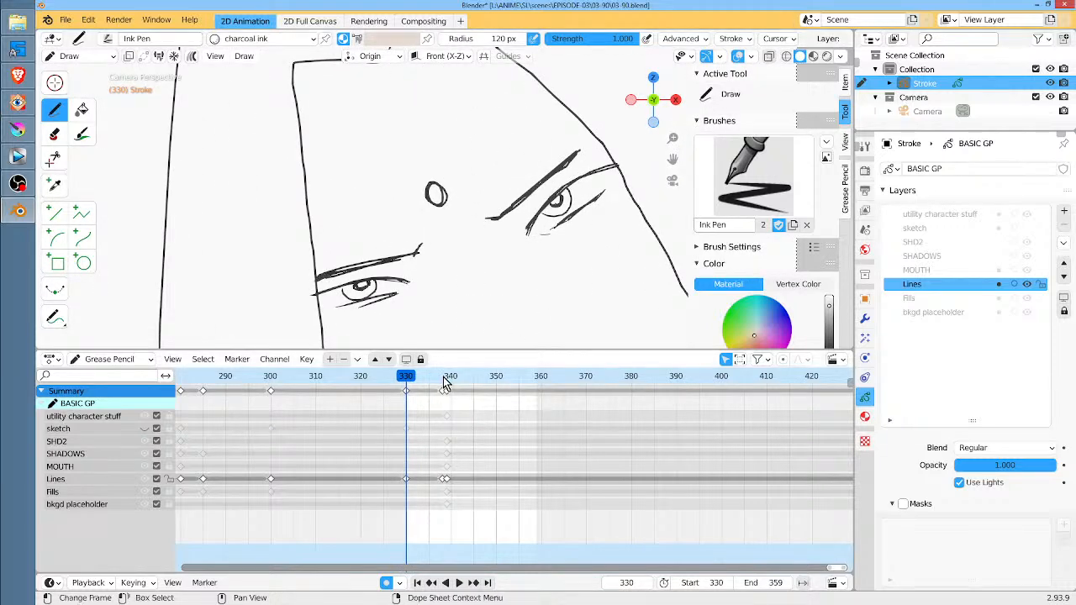
{"action": "key", "text": "Up"}
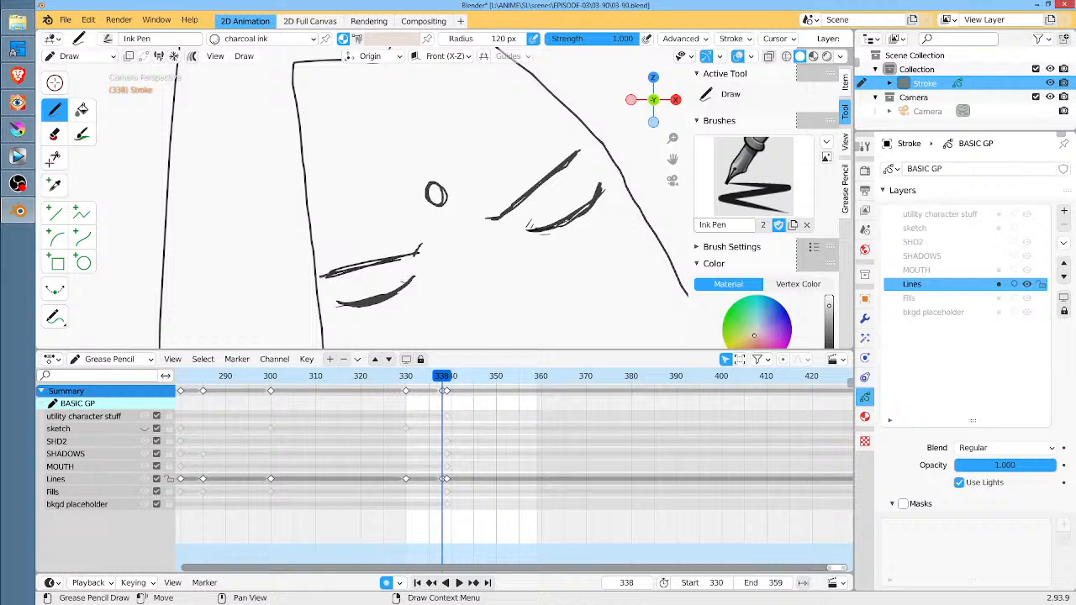
{"action": "key", "text": "Right"}
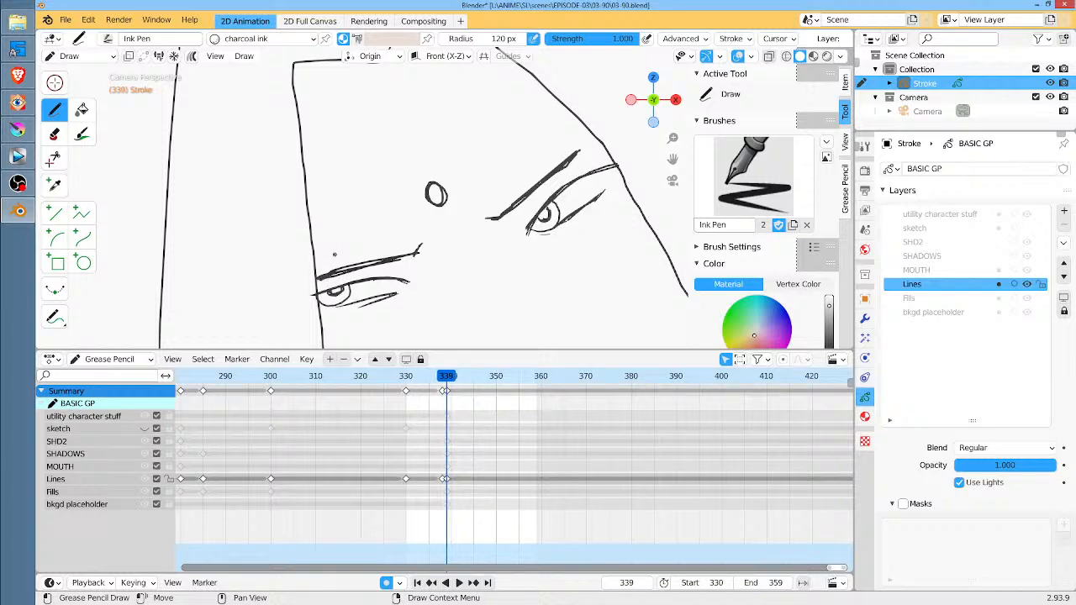
{"action": "scroll", "coordinate": [334, 254], "scroll_direction": "down", "scroll_amount": 5}
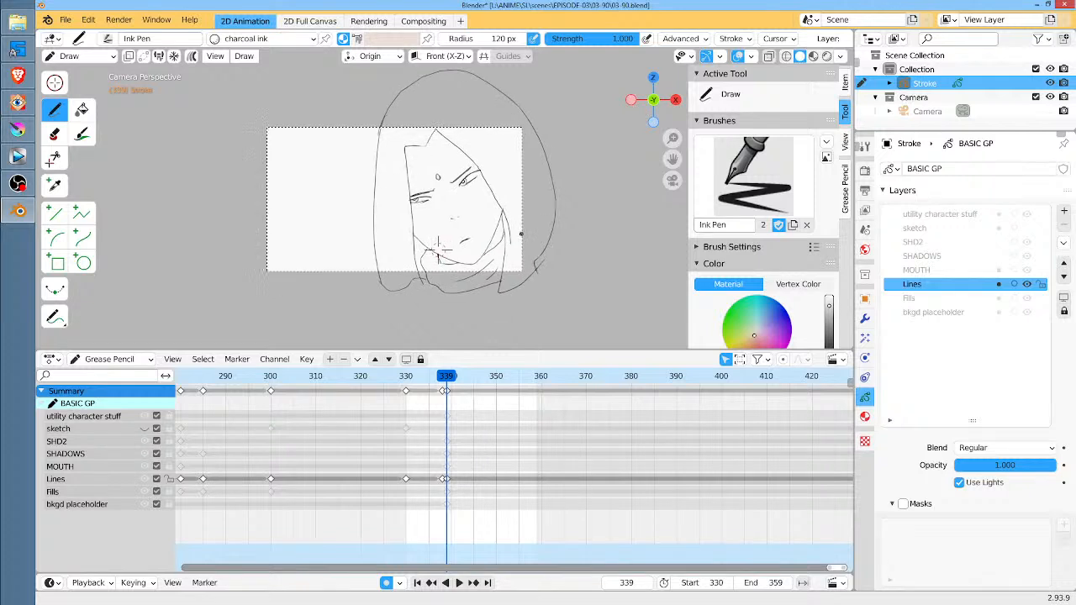
{"action": "left_click", "coordinate": [406, 380]}
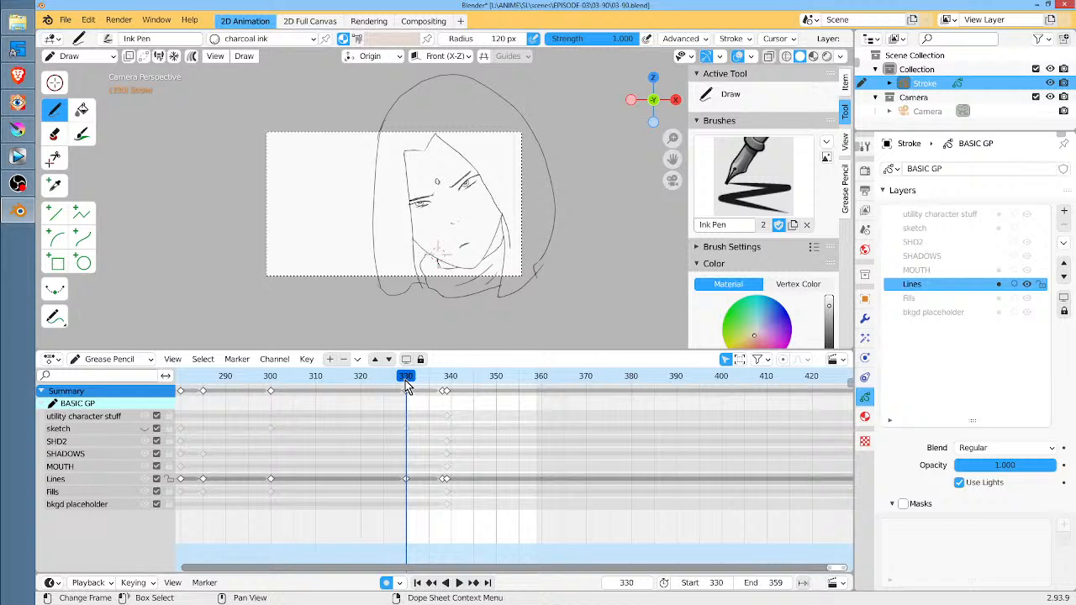
{"action": "key", "text": "space"}
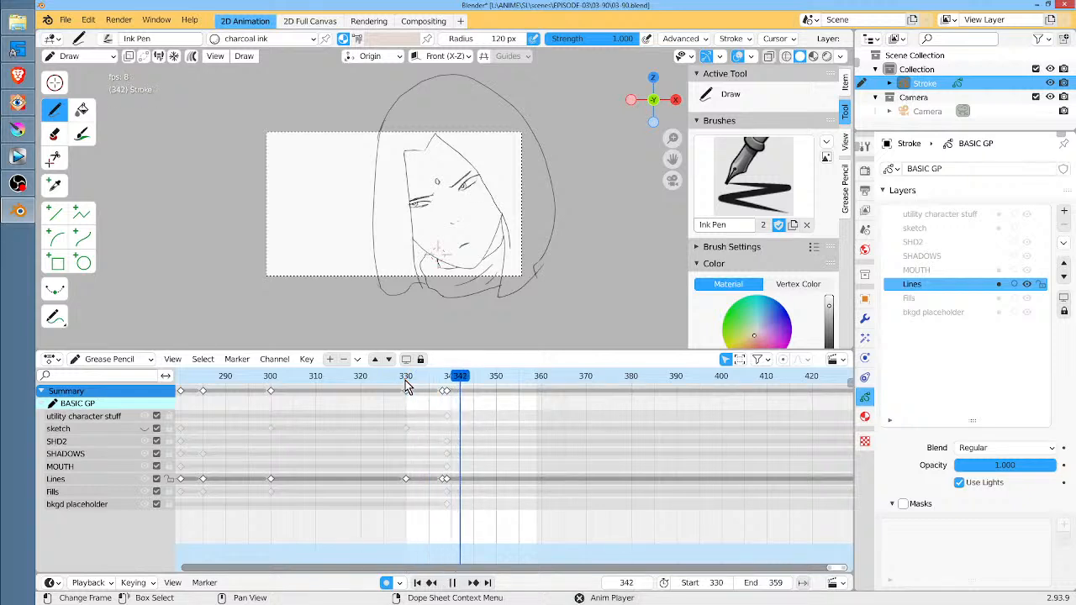
{"action": "key", "text": "space"}
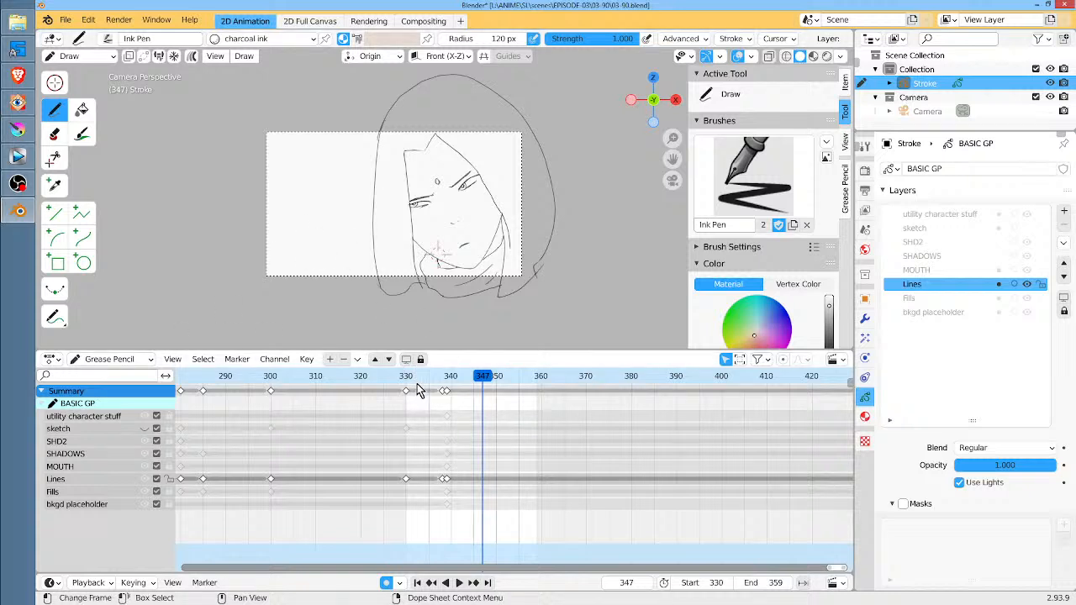
At frame 344, rotate the whole head drawing slightly clockwise in Sculpt Mode using the Twist brush with a 222 px radius
{"action": "left_click_drag", "start_coordinate": [408, 379], "coordinate": [468, 375]}
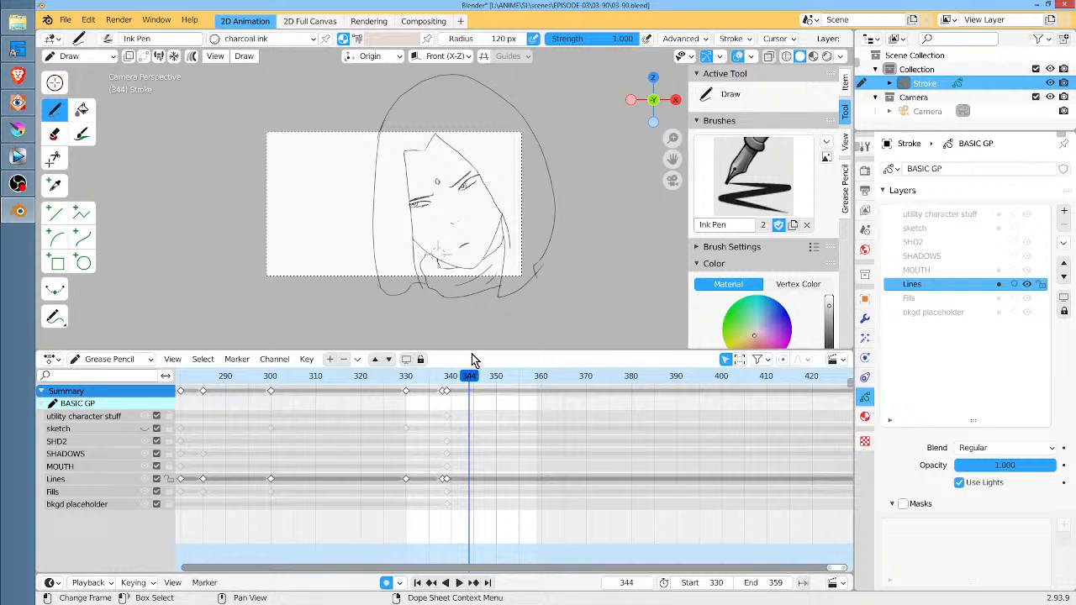
{"action": "left_click", "coordinate": [501, 248]}
{"action": "key", "text": "Tab"}
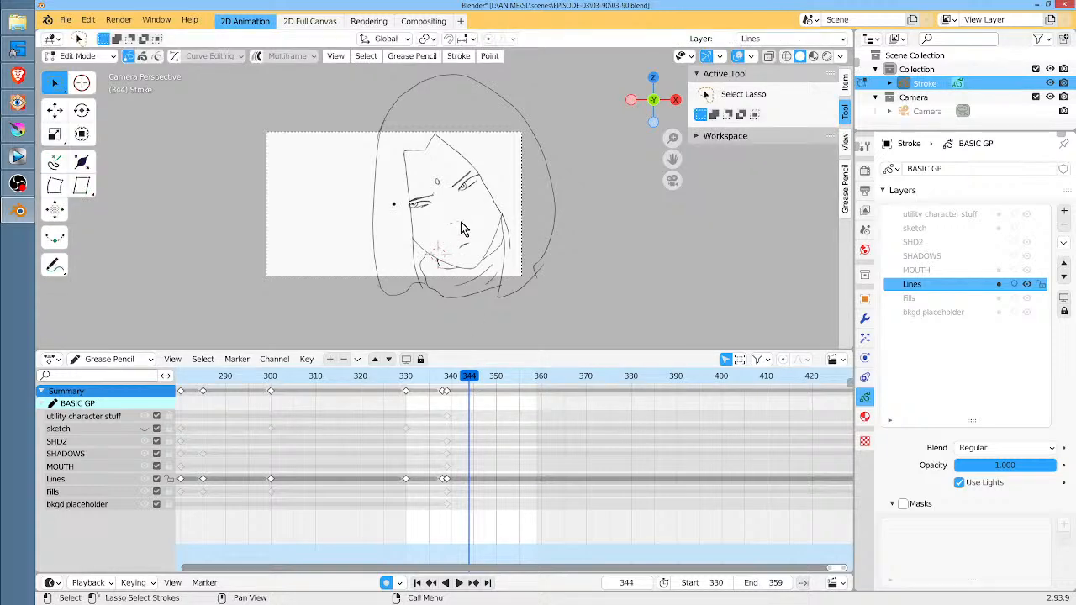
{"action": "key", "text": "Tab"}
{"action": "key", "text": "ctrl+Tab"}
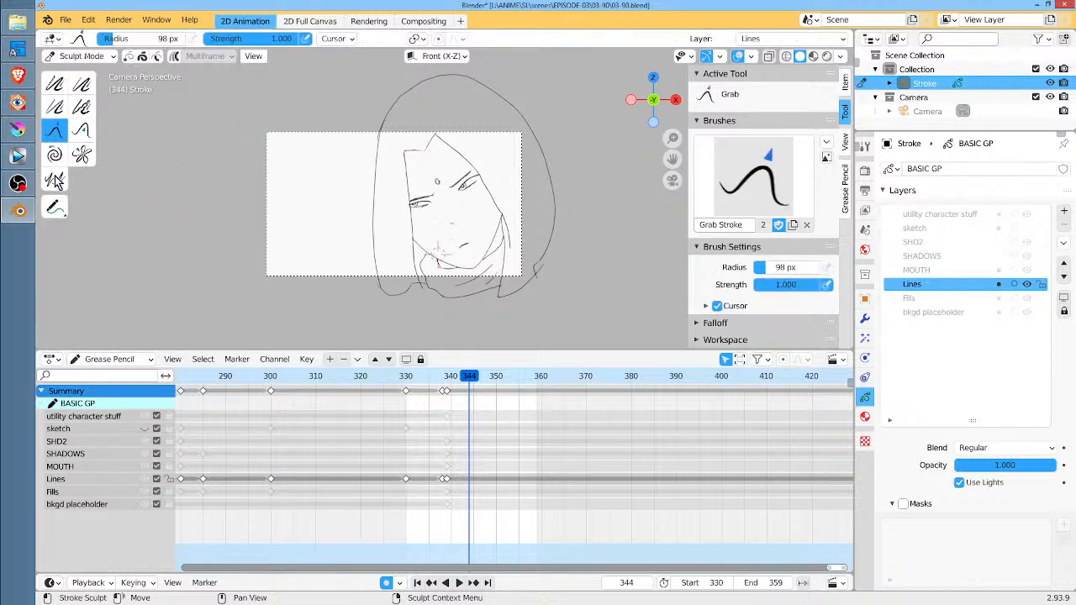
{"action": "left_click", "coordinate": [53, 156]}
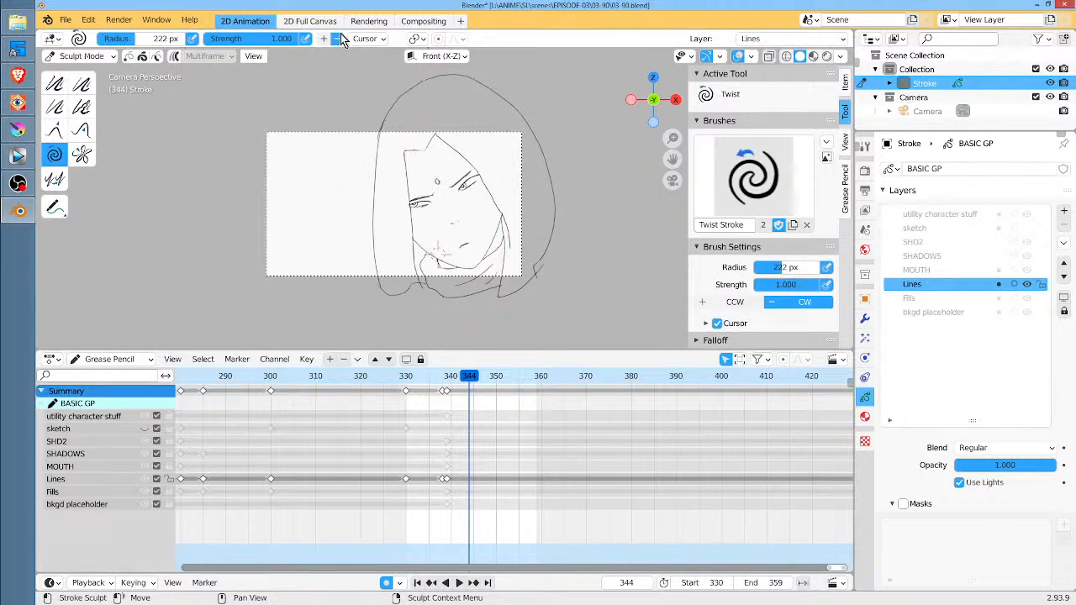
{"action": "scroll", "coordinate": [492, 202], "scroll_direction": "down", "scroll_amount": 3}
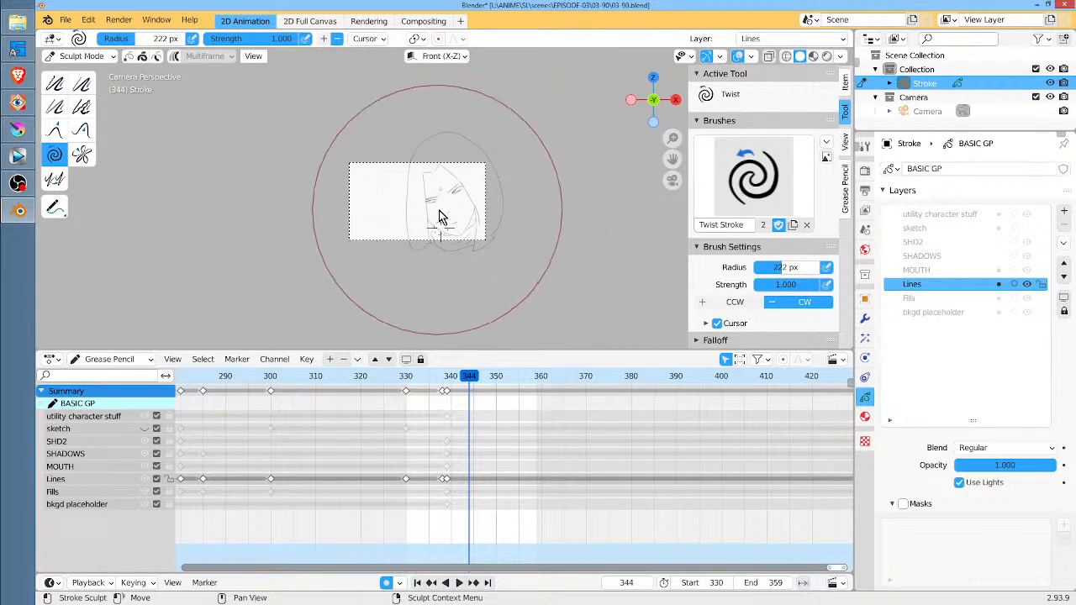
{"action": "mouse_move", "coordinate": [452, 216]}
{"action": "left_mouse_down"}
{"action": "mouse_move", "coordinate": [457, 241]}
{"action": "mouse_move", "coordinate": [454, 151]}
{"action": "left_mouse_up"}
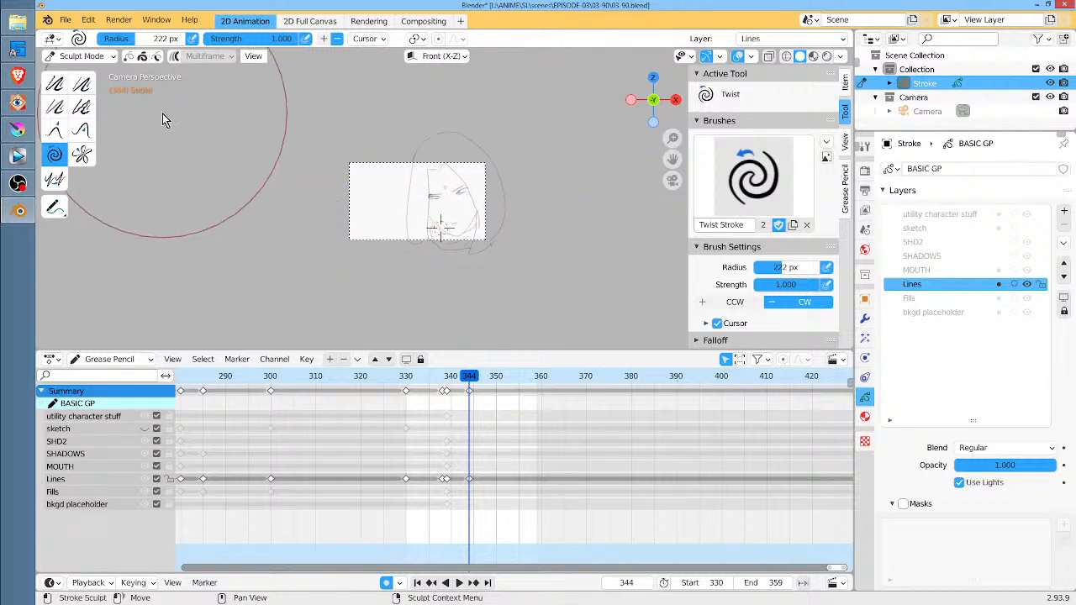
Reshape the upper head and hair of the rotated drawing with the Grab brush at a 98 px radius
{"action": "left_click", "coordinate": [55, 130]}
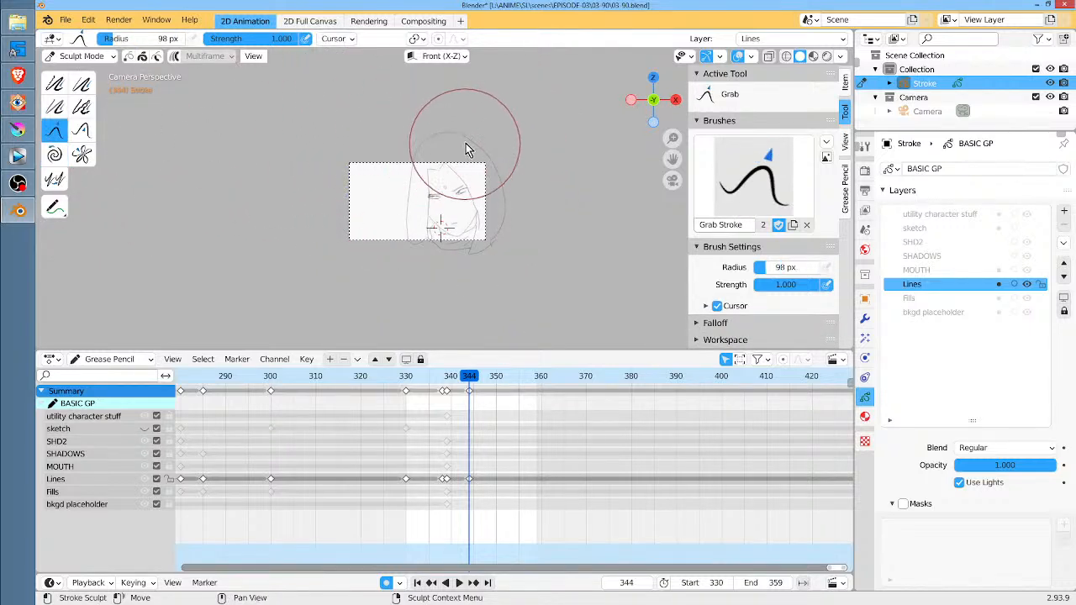
{"action": "left_click_drag", "start_coordinate": [429, 123], "coordinate": [442, 123]}
{"action": "mouse_move", "coordinate": [396, 168]}
{"action": "left_mouse_down"}
{"action": "mouse_move", "coordinate": [401, 157]}
{"action": "mouse_move", "coordinate": [467, 161]}
{"action": "mouse_move", "coordinate": [474, 190]}
{"action": "mouse_move", "coordinate": [495, 166]}
{"action": "left_mouse_up"}
{"action": "scroll", "coordinate": [541, 222], "scroll_direction": "up", "scroll_amount": 3}
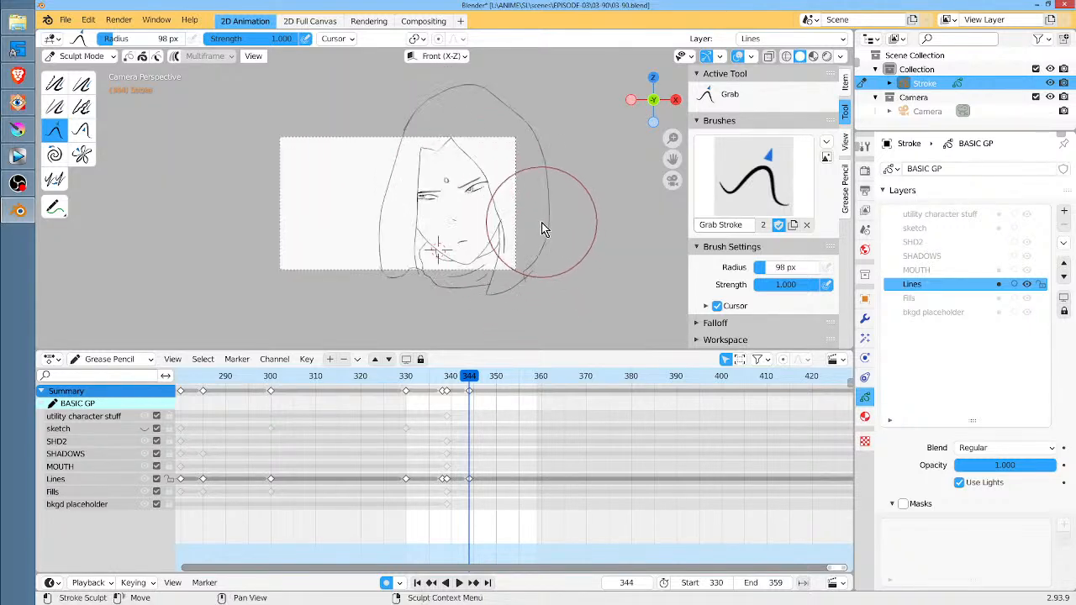
{"action": "scroll", "coordinate": [541, 226], "scroll_direction": "up", "scroll_amount": 3}
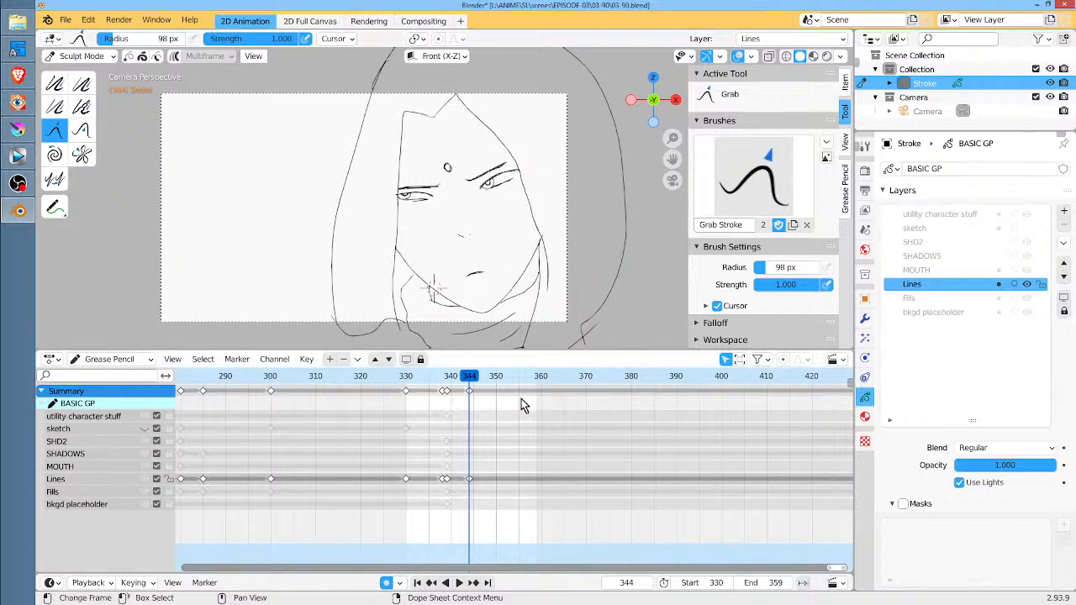
Compare the head poses on frames 343 and 344 and play the motion from frame 330
{"action": "key", "text": "Left"}
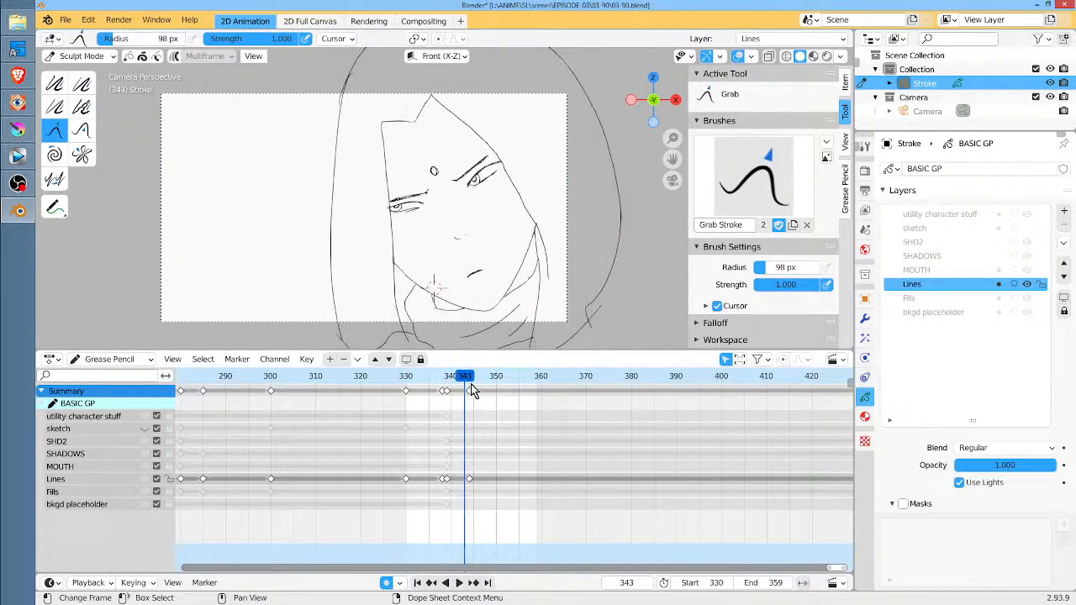
{"action": "key", "text": "Right"}
{"action": "key", "text": "Left"}
{"action": "left_click_drag", "start_coordinate": [465, 387], "coordinate": [405, 381]}
{"action": "key", "text": "space"}
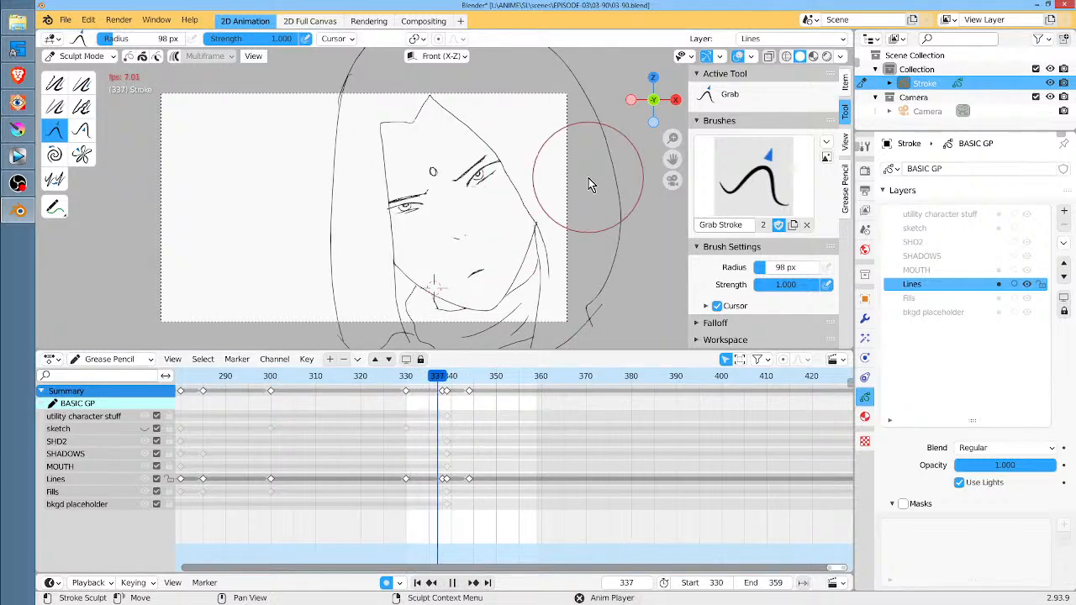
{"action": "key", "text": "space"}
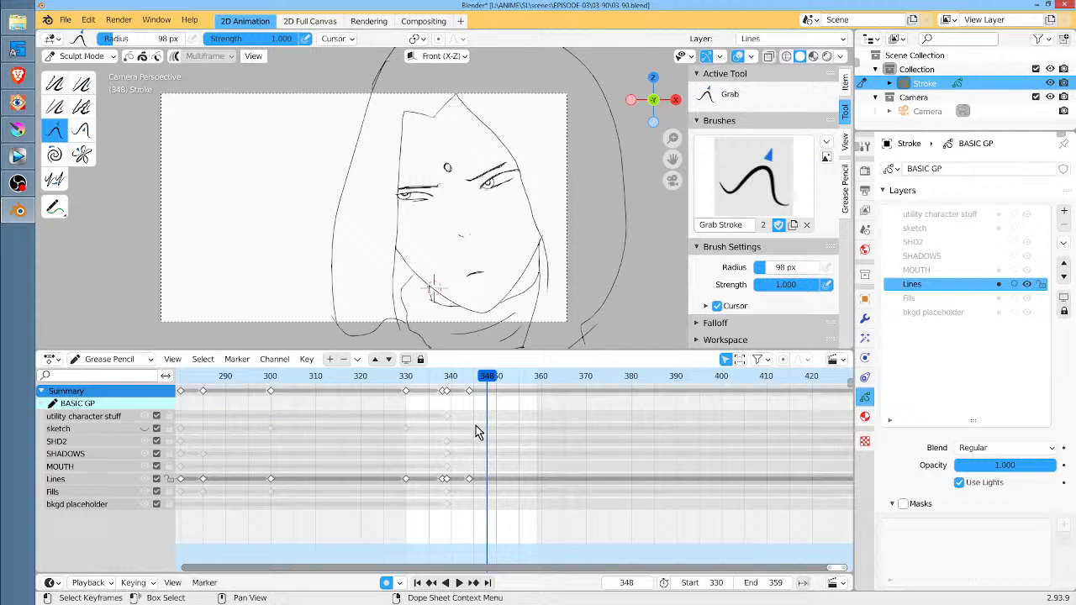
Move the rotated-head keyframe on the Lines layer to frame 342, and go to frame 341 in Draw mode
{"action": "scroll", "coordinate": [475, 420], "scroll_direction": "up", "scroll_amount": 3}
{"action": "scroll", "coordinate": [472, 417], "scroll_direction": "up", "scroll_amount": 2}
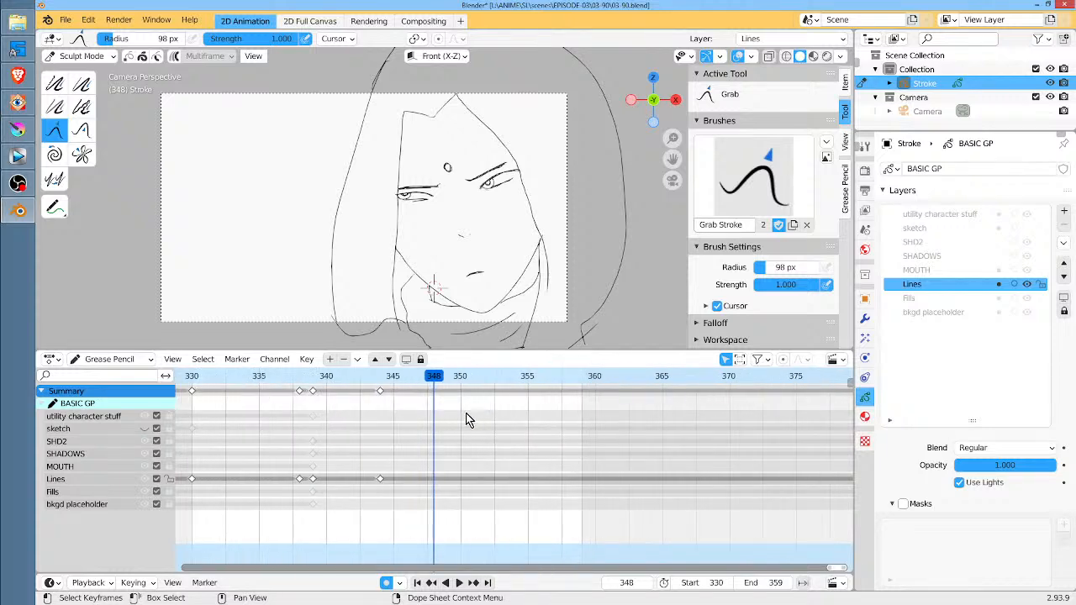
{"action": "mouse_move", "coordinate": [318, 378]}
{"action": "left_mouse_down"}
{"action": "mouse_move", "coordinate": [381, 392]}
{"action": "mouse_move", "coordinate": [339, 378]}
{"action": "left_mouse_up"}
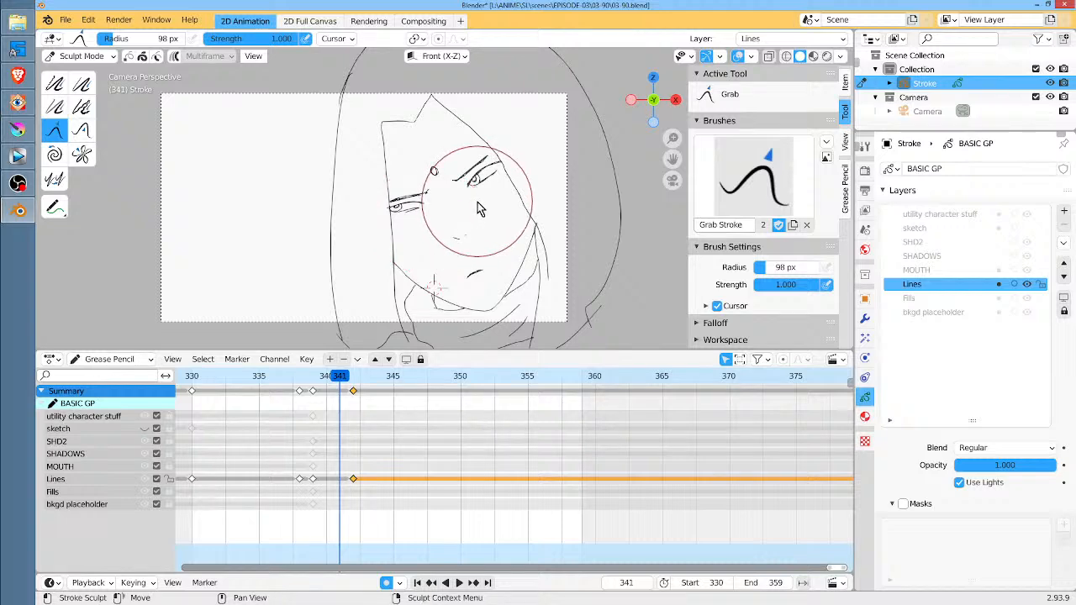
{"action": "key", "text": "ctrl+Tab"}
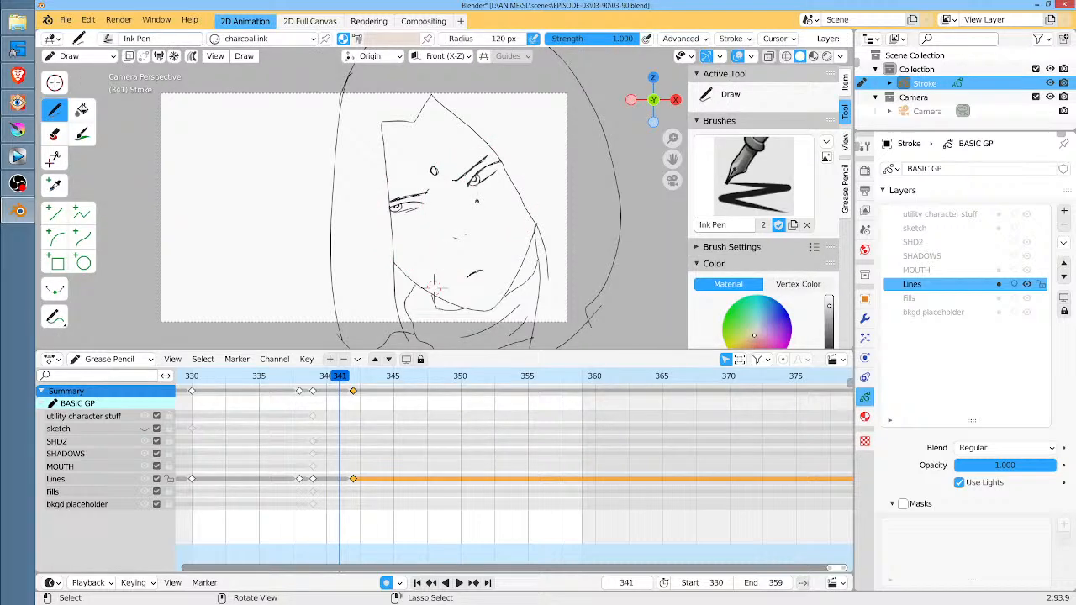
Interpolate the Lines drawings between frames 339 and 342 as a sequence, and play the result from frame 330
{"action": "key", "text": "ctrl+shift+e"}
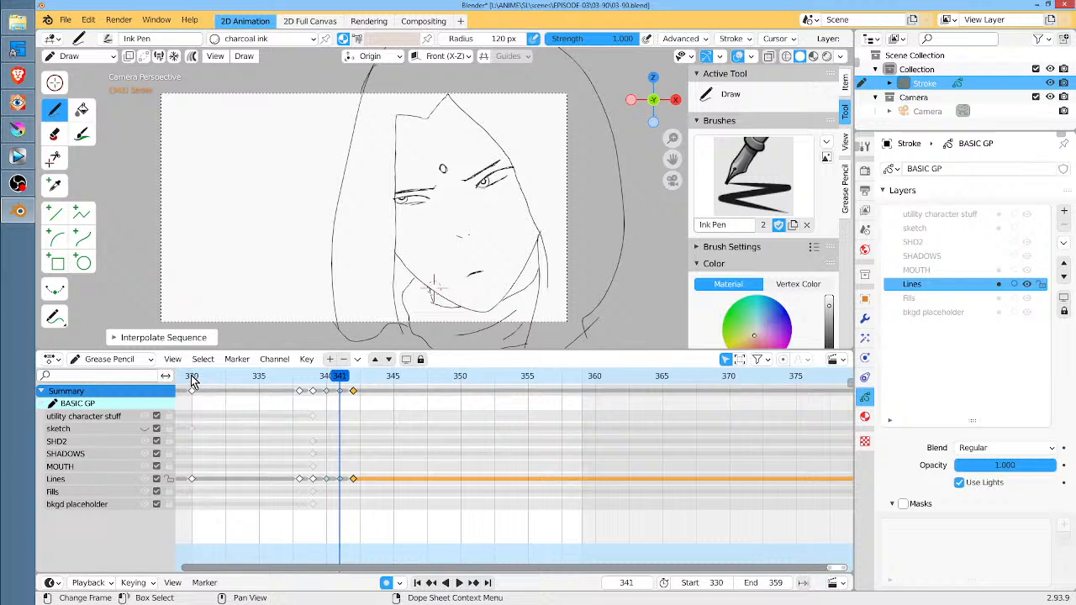
{"action": "left_click", "coordinate": [193, 376]}
{"action": "key", "text": "space"}
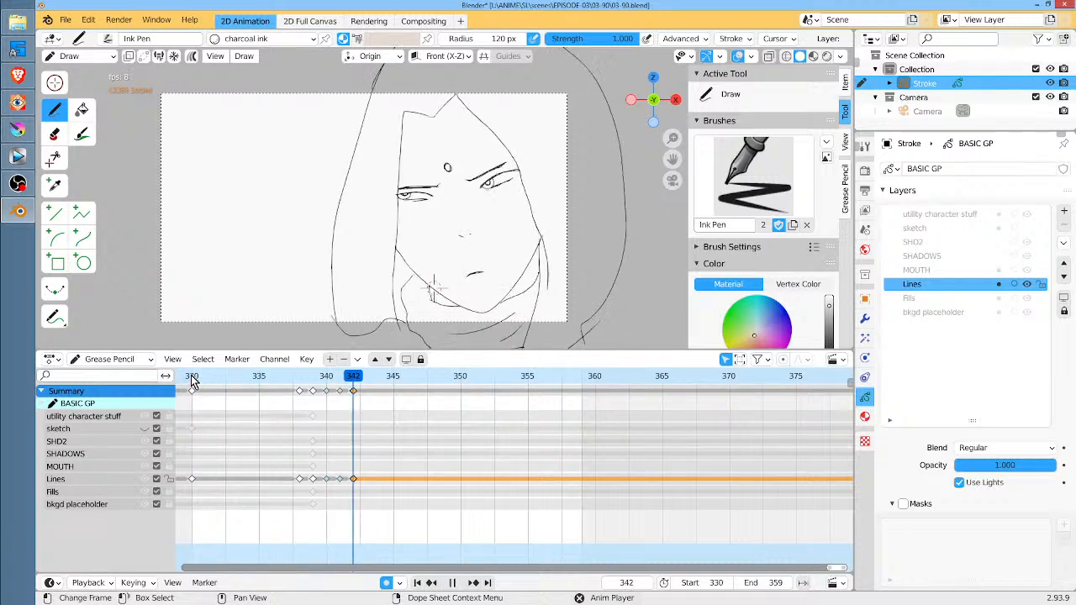
{"action": "key", "text": "space"}
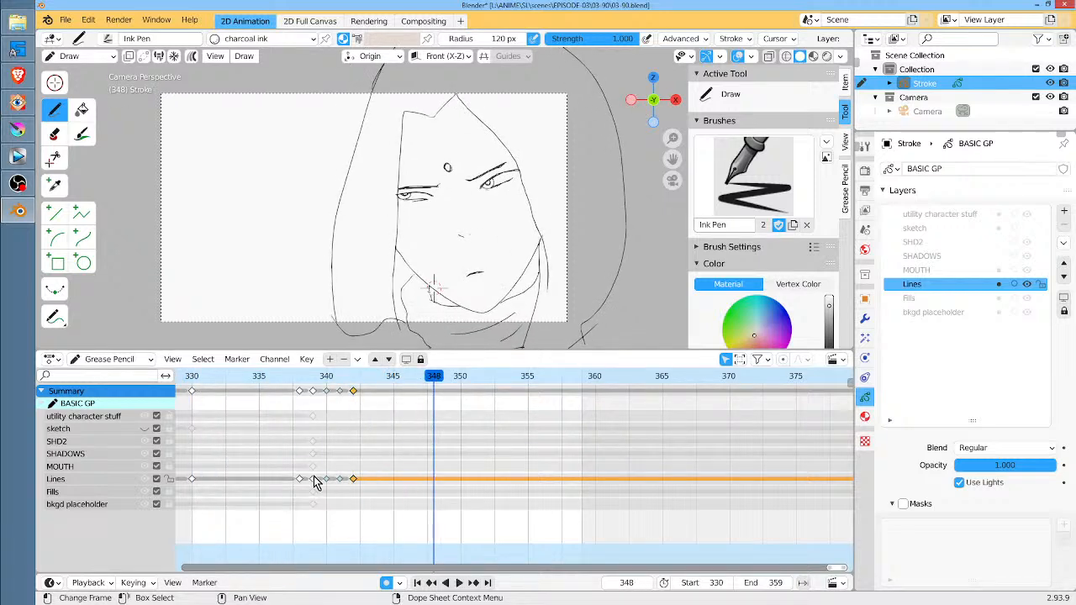
Delete the in-between at frame 341 on the Lines layer, move the final head pose keyframe to frame 341, and play the motion
{"action": "left_click", "coordinate": [364, 478]}
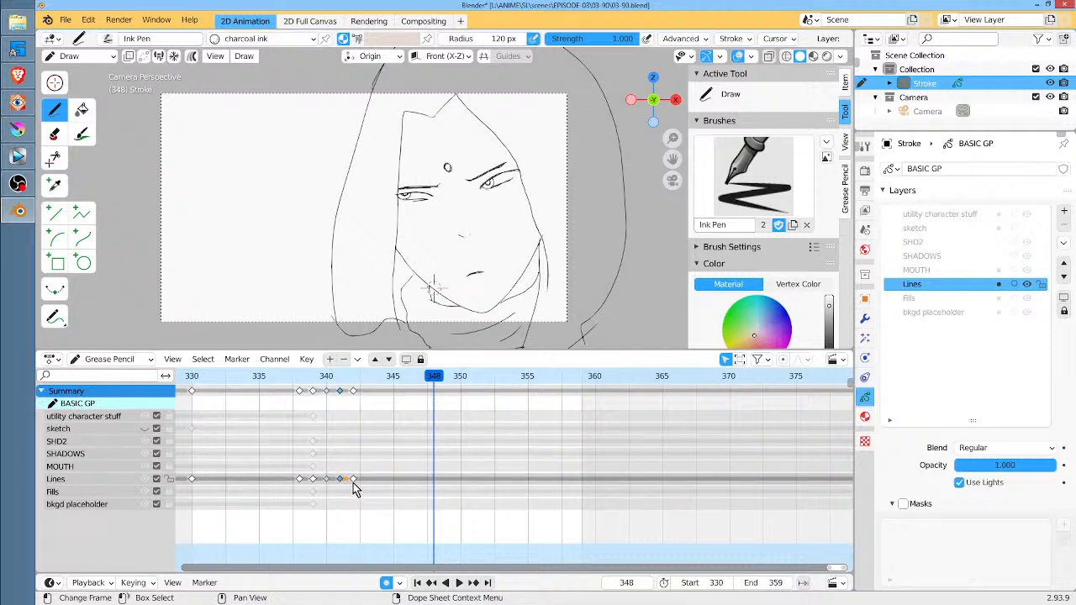
{"action": "key", "text": "x"}
{"action": "left_click", "coordinate": [354, 482]}
{"action": "left_click_drag", "start_coordinate": [354, 479], "coordinate": [342, 480]}
{"action": "key", "text": "space"}
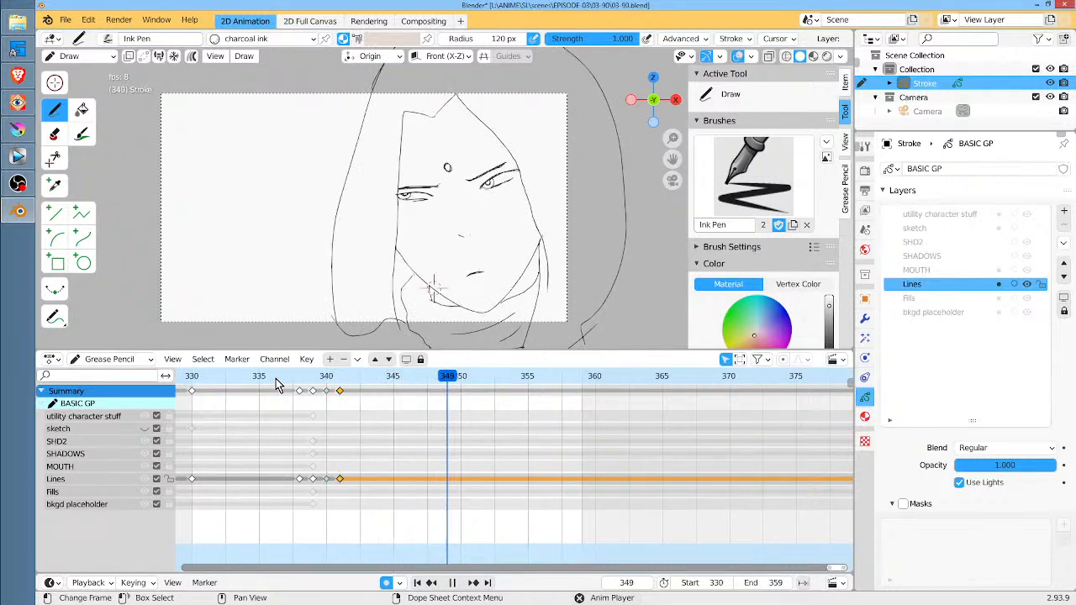
{"action": "key", "text": "space"}
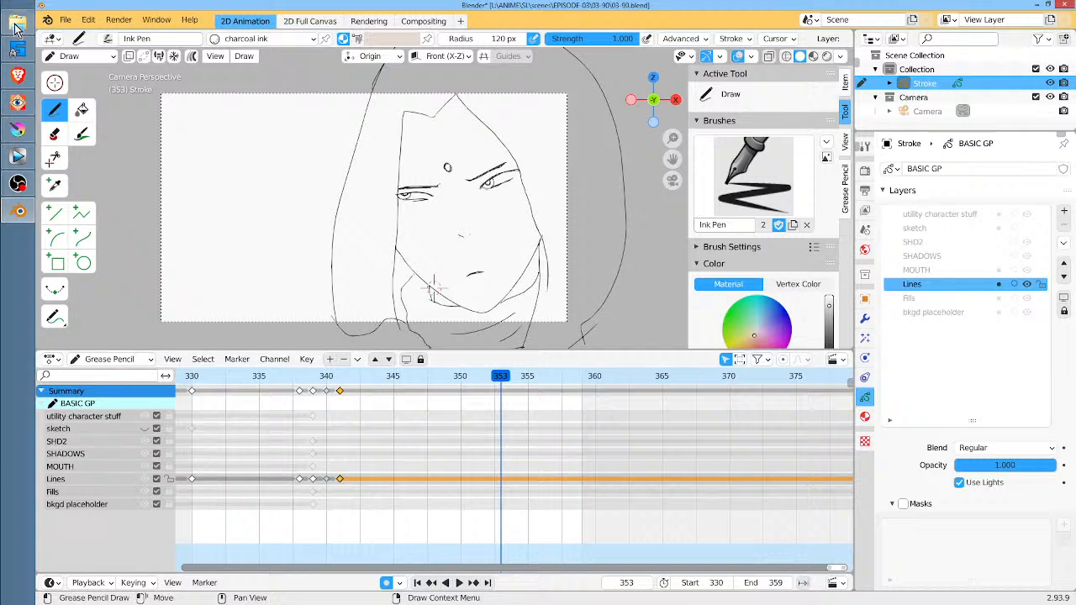
Save the 03-90.blend scene file
{"action": "left_click", "coordinate": [66, 19]}
{"action": "left_click", "coordinate": [121, 116]}
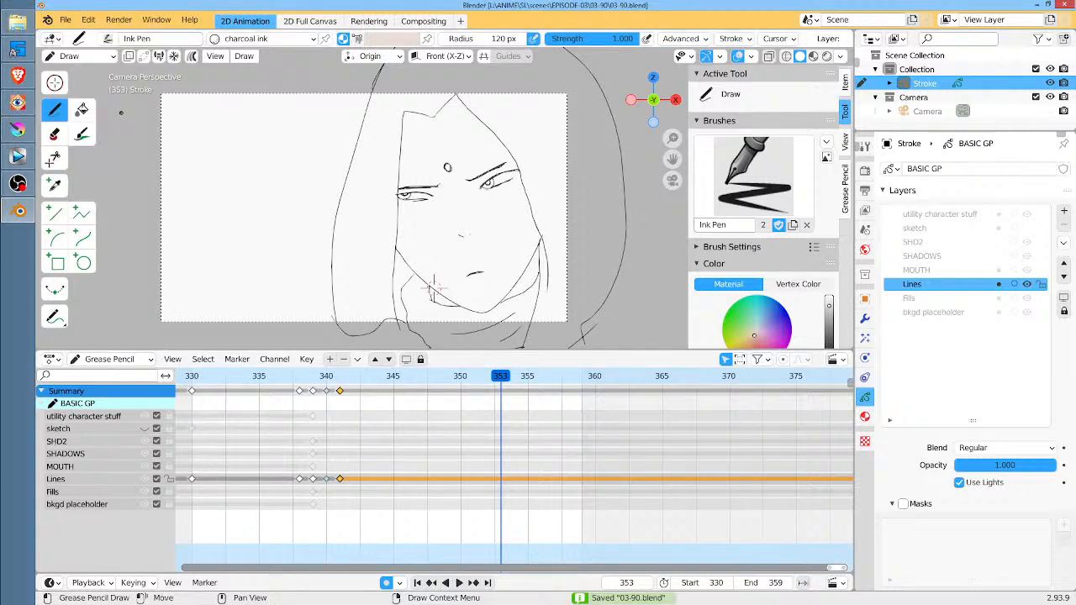
{"action": "scroll", "coordinate": [508, 221], "scroll_direction": "down", "scroll_amount": 2}
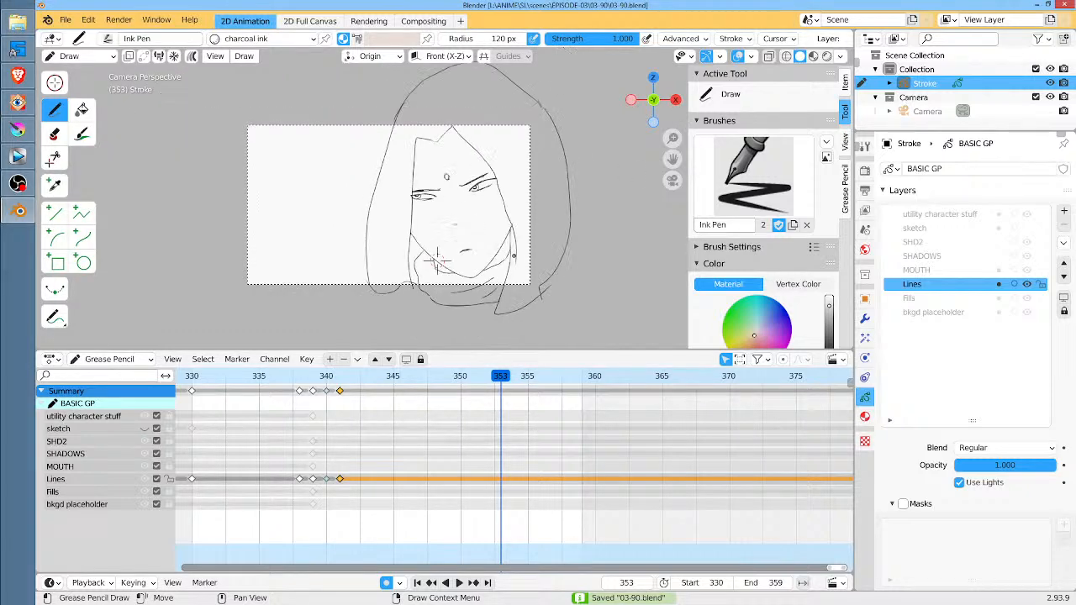
{"action": "scroll", "coordinate": [511, 255], "scroll_direction": "up", "scroll_amount": 2}
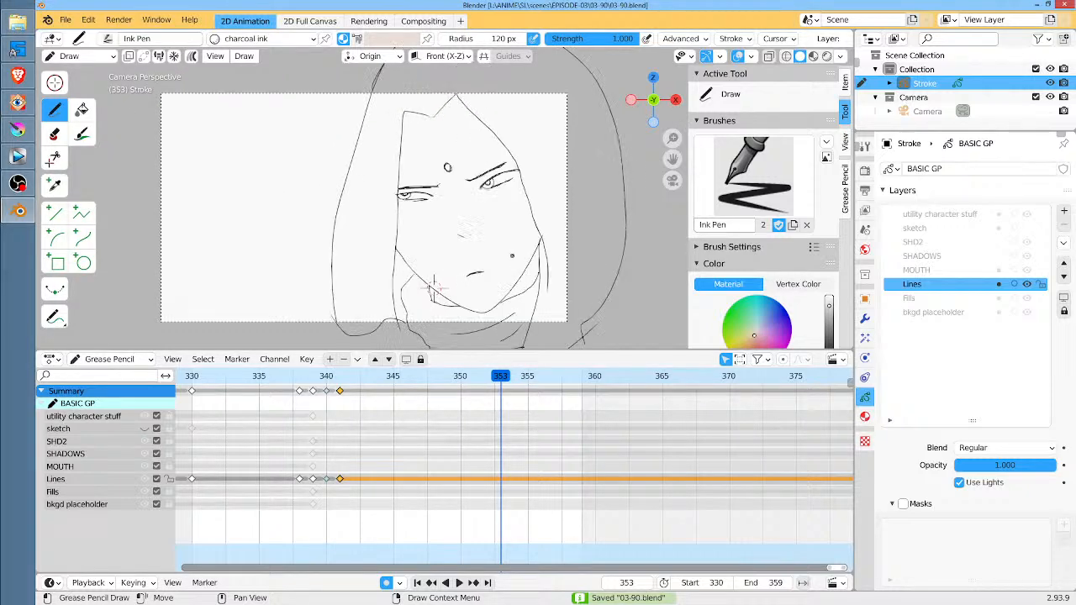
Play the animation from frame 330 and set the scene's end frame to 350
{"action": "left_click", "coordinate": [192, 376]}
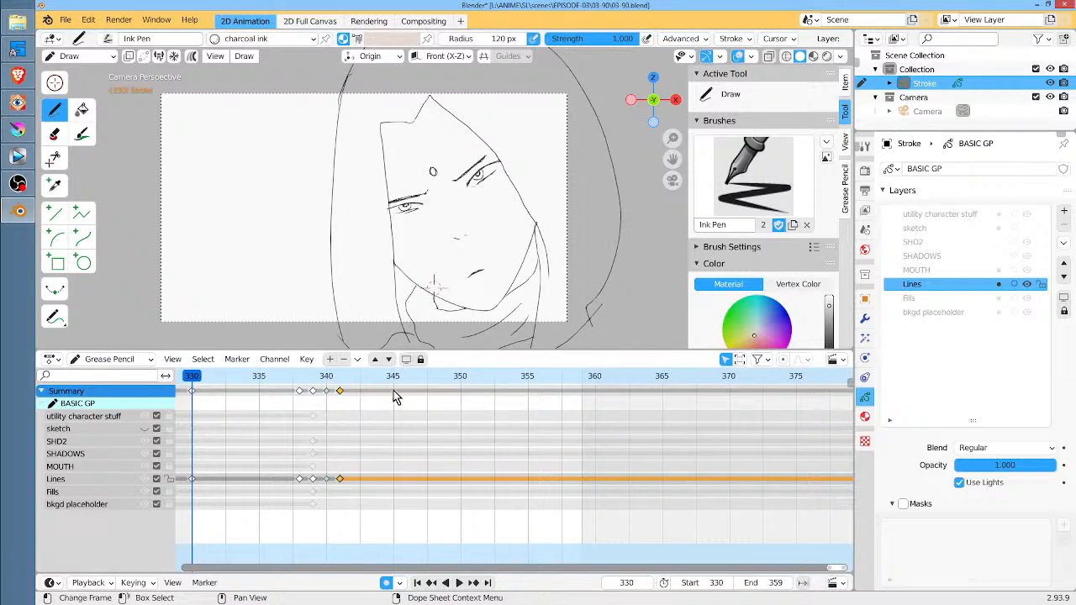
{"action": "key", "text": "space"}
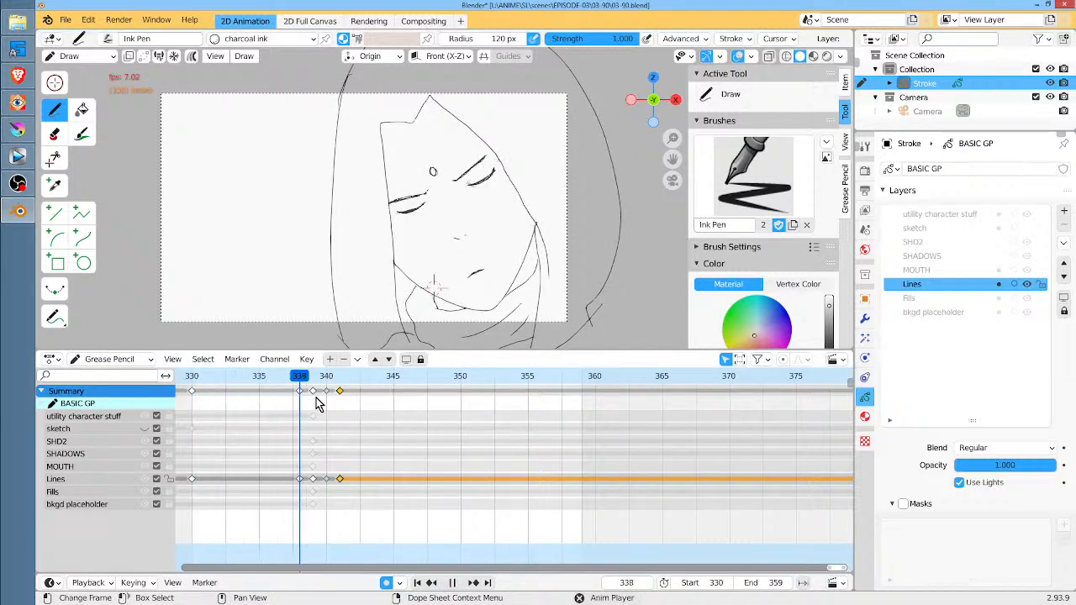
{"action": "key", "text": "space"}
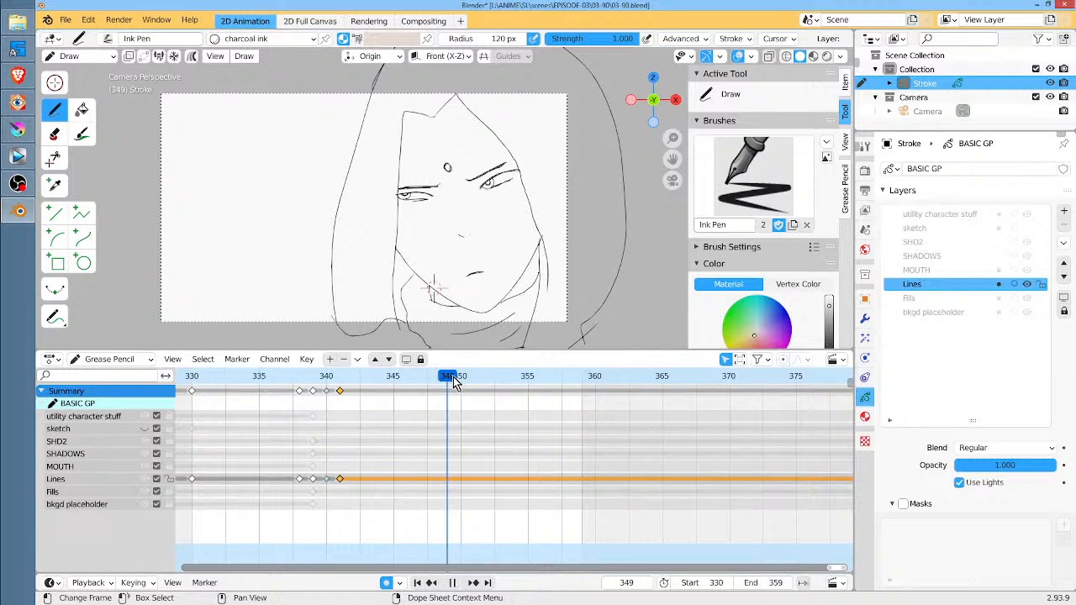
{"action": "left_click_drag", "start_coordinate": [445, 380], "coordinate": [461, 380]}
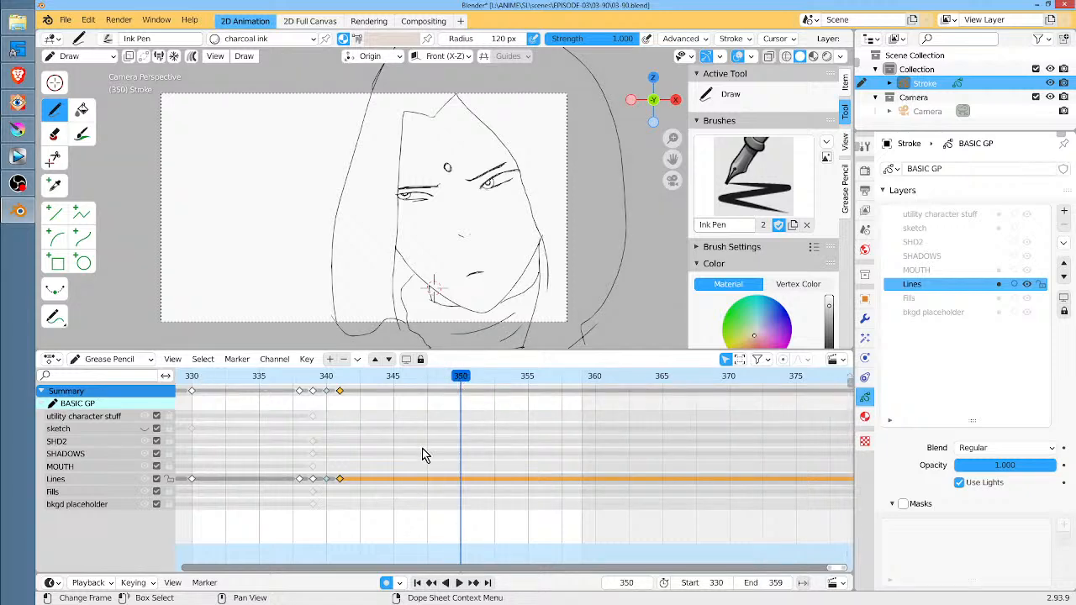
{"action": "key", "text": "ctrl+End"}
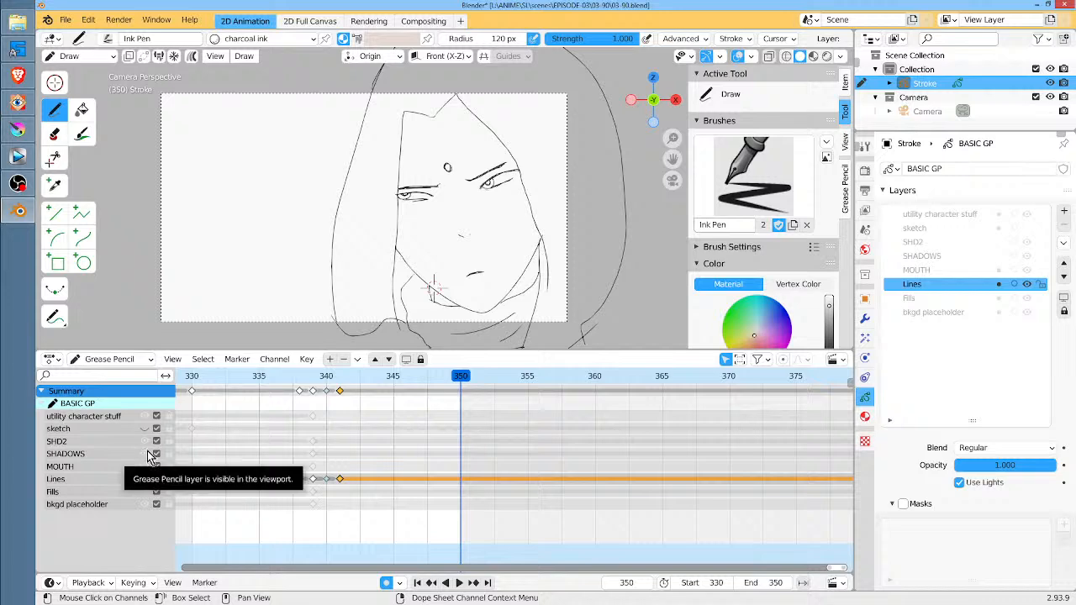
Insert blank keyframes at frame 330 on the SHD2 and SHADOWS layers
{"action": "scroll", "coordinate": [477, 403], "scroll_direction": "down", "scroll_amount": 1}
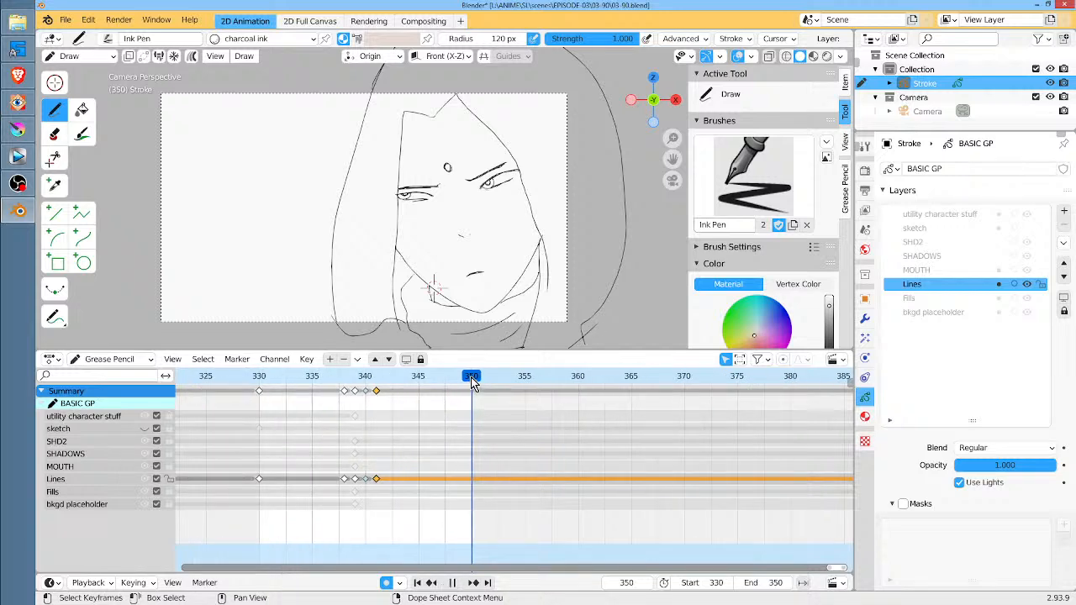
{"action": "left_click_drag", "start_coordinate": [471, 377], "coordinate": [264, 379]}
{"action": "left_click", "coordinate": [91, 441]}
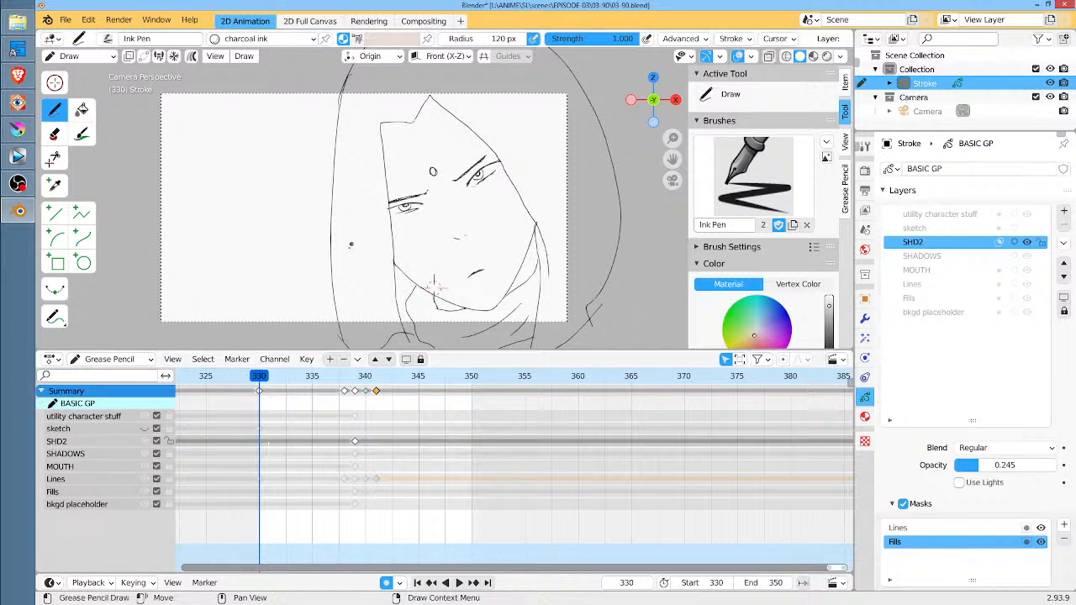
{"action": "key", "text": "i"}
{"action": "left_click", "coordinate": [283, 241]}
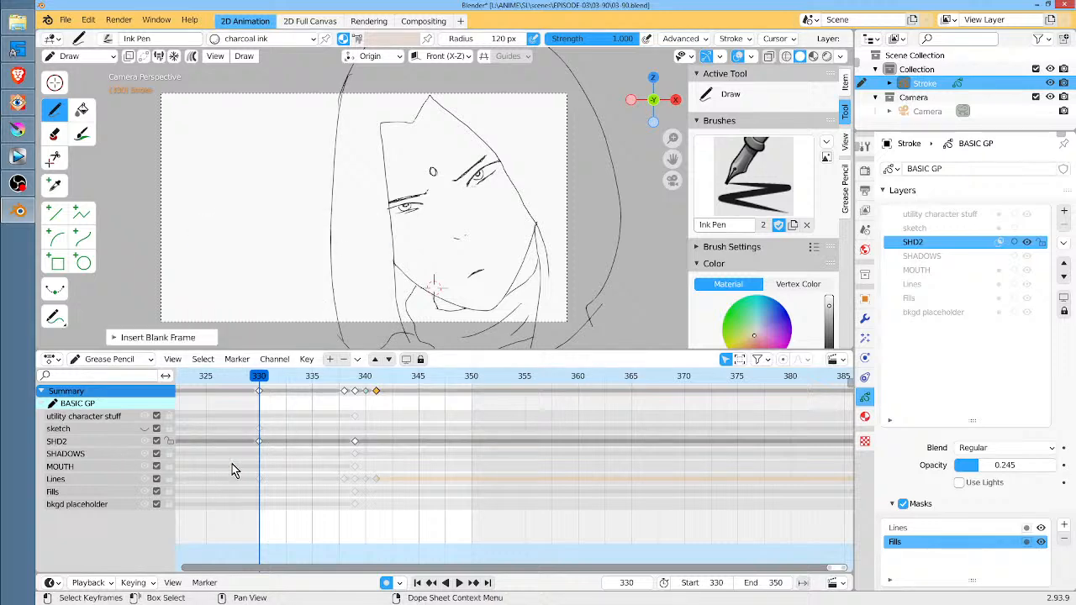
{"action": "left_click", "coordinate": [98, 455]}
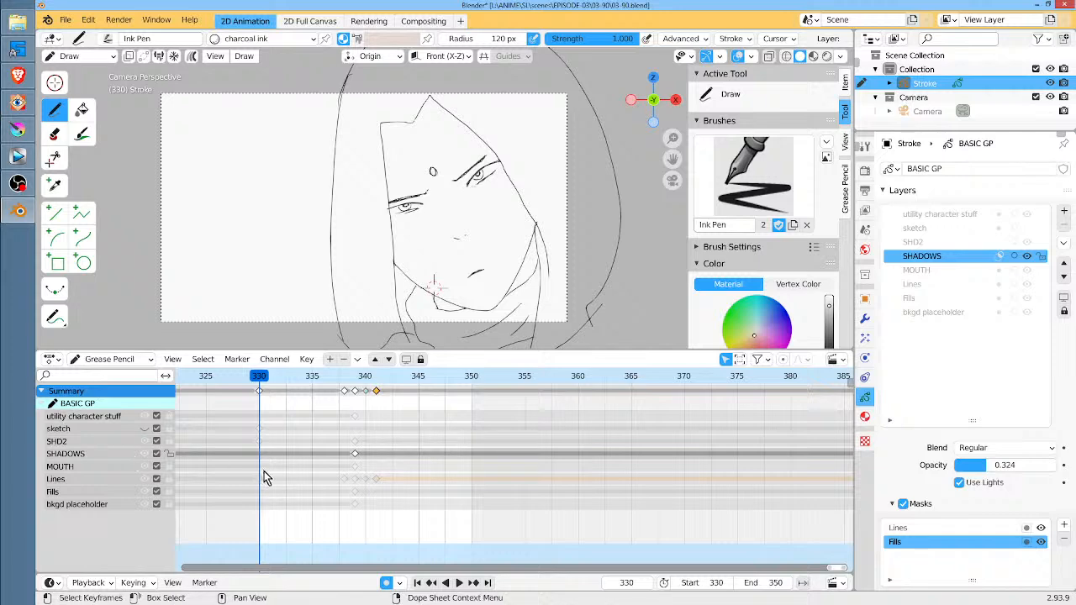
{"action": "key", "text": "i"}
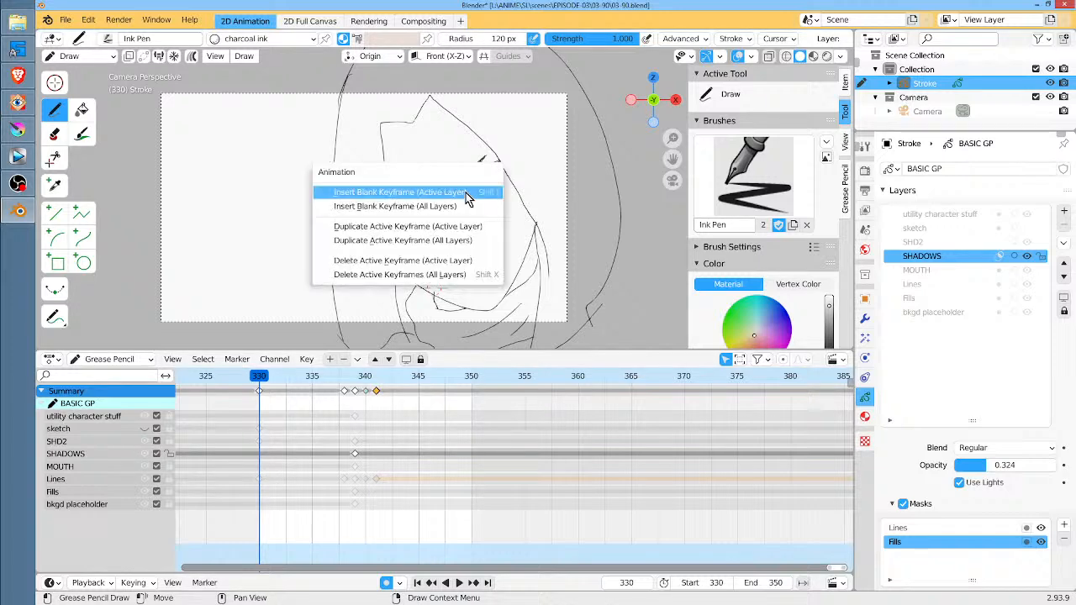
{"action": "key", "text": "Return"}
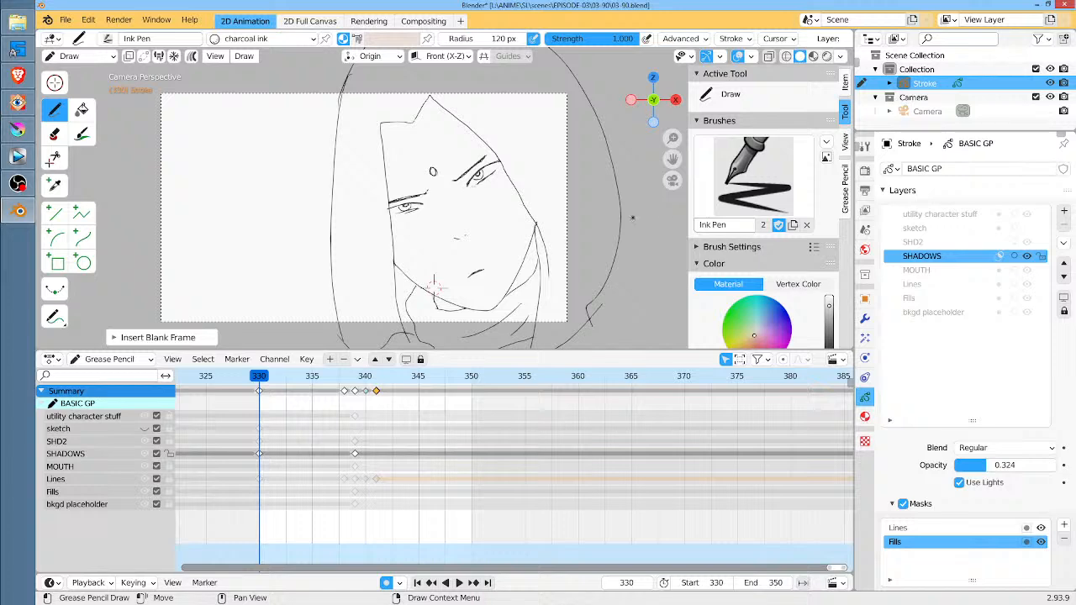
Insert a blank keyframe at frame 330 on the Fills layer, undoing the stray stroke on the drawing
{"action": "left_click", "coordinate": [100, 491]}
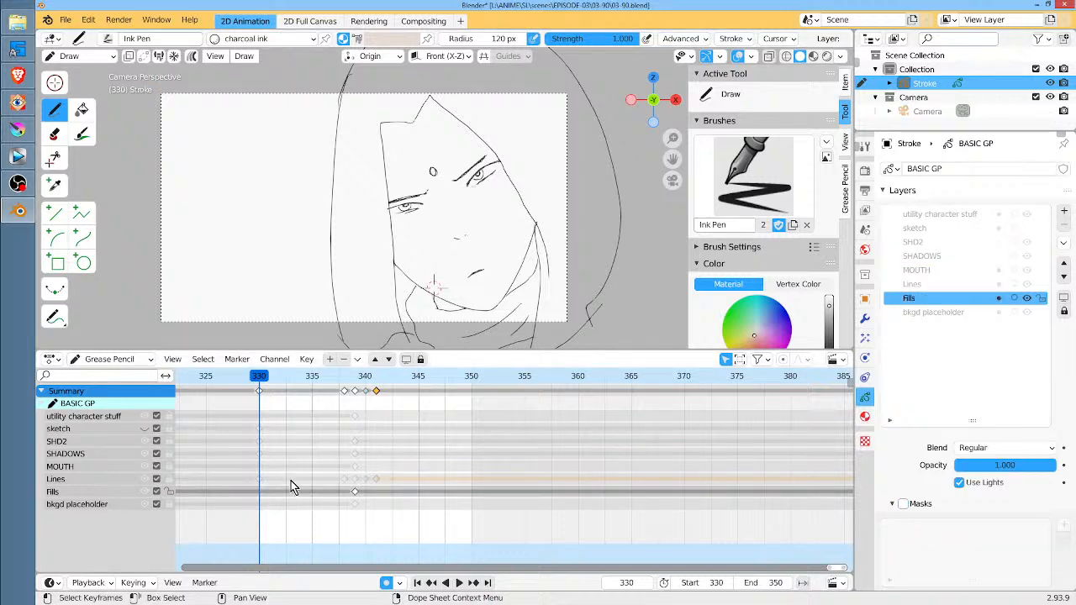
{"action": "left_click_drag", "start_coordinate": [371, 251], "coordinate": [390, 227]}
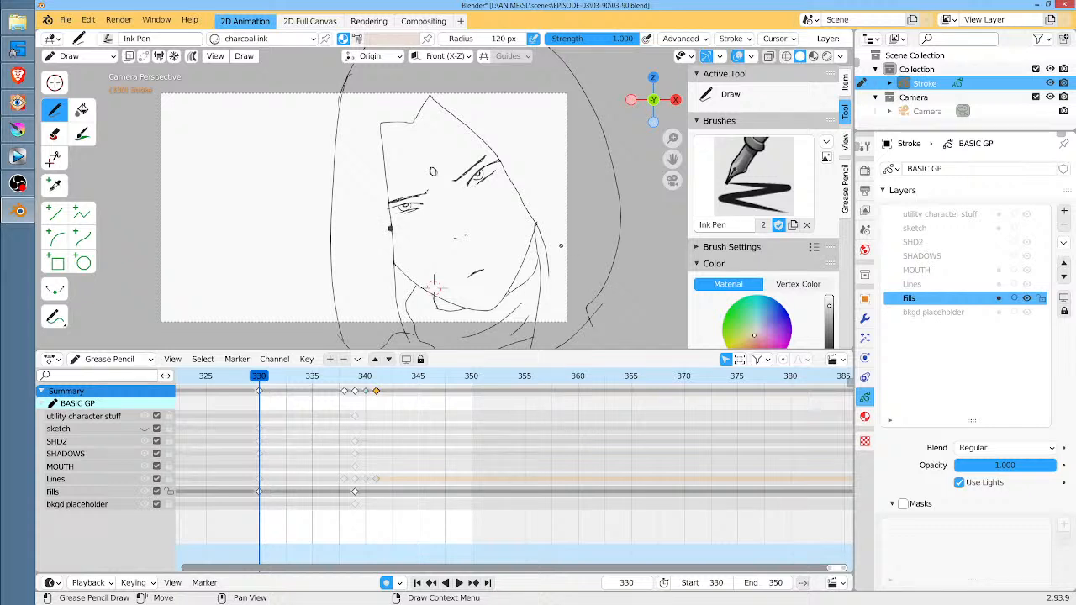
{"action": "key", "text": "ctrl+z"}
{"action": "key", "text": "i"}
{"action": "left_click", "coordinate": [370, 206]}
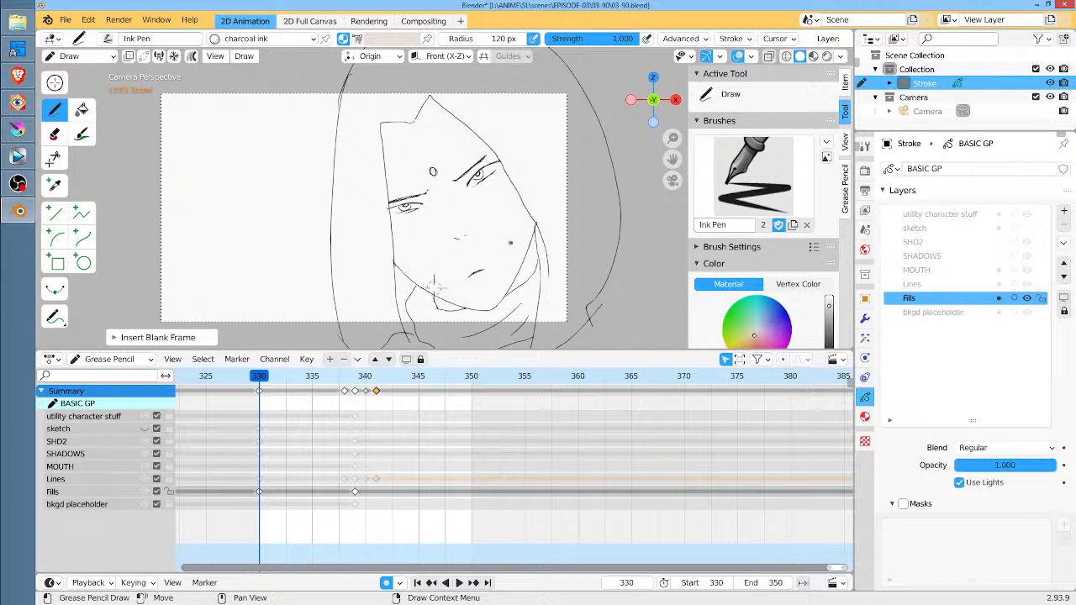
{"action": "mouse_move", "coordinate": [312, 377]}
{"action": "left_mouse_down"}
{"action": "mouse_move", "coordinate": [377, 380]}
{"action": "mouse_move", "coordinate": [257, 380]}
{"action": "left_mouse_up"}
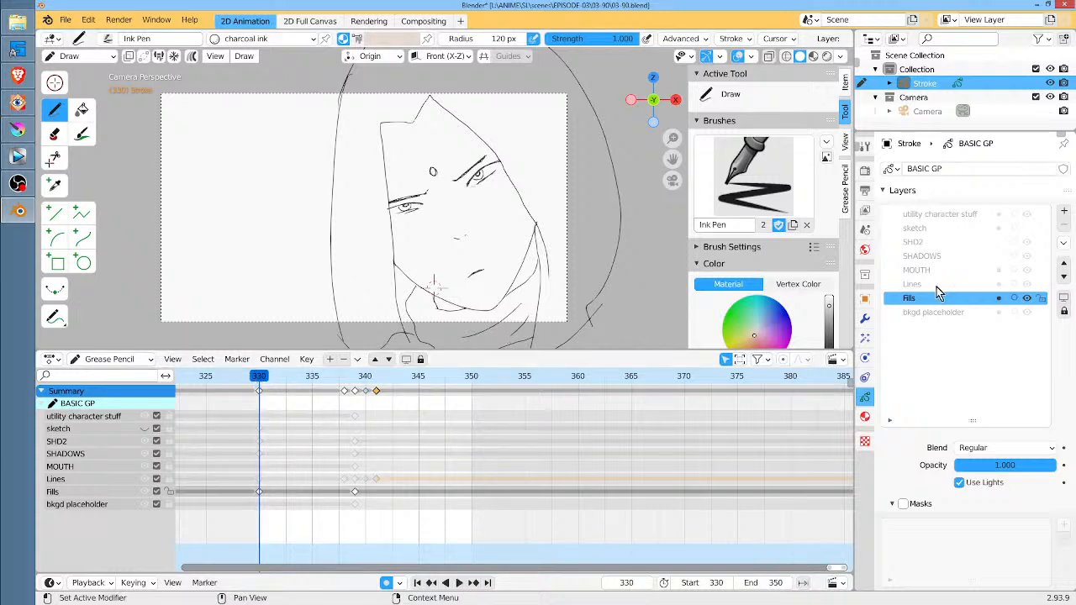
Make VERTEX COLORS the active material and switch the brush's paint mode to Vertex Color
{"action": "left_click", "coordinate": [865, 416]}
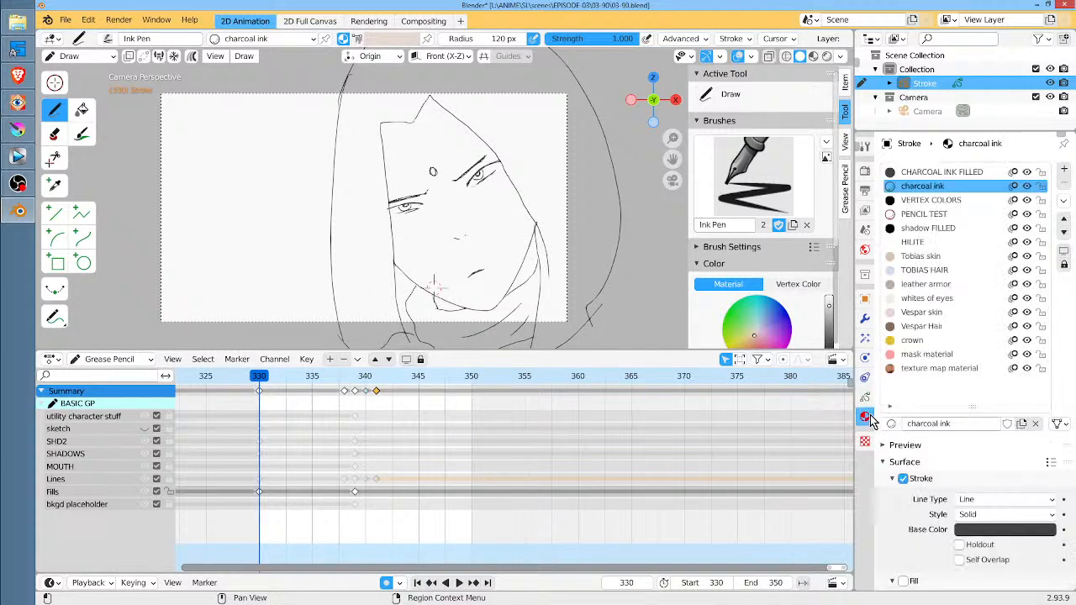
{"action": "left_click", "coordinate": [942, 201]}
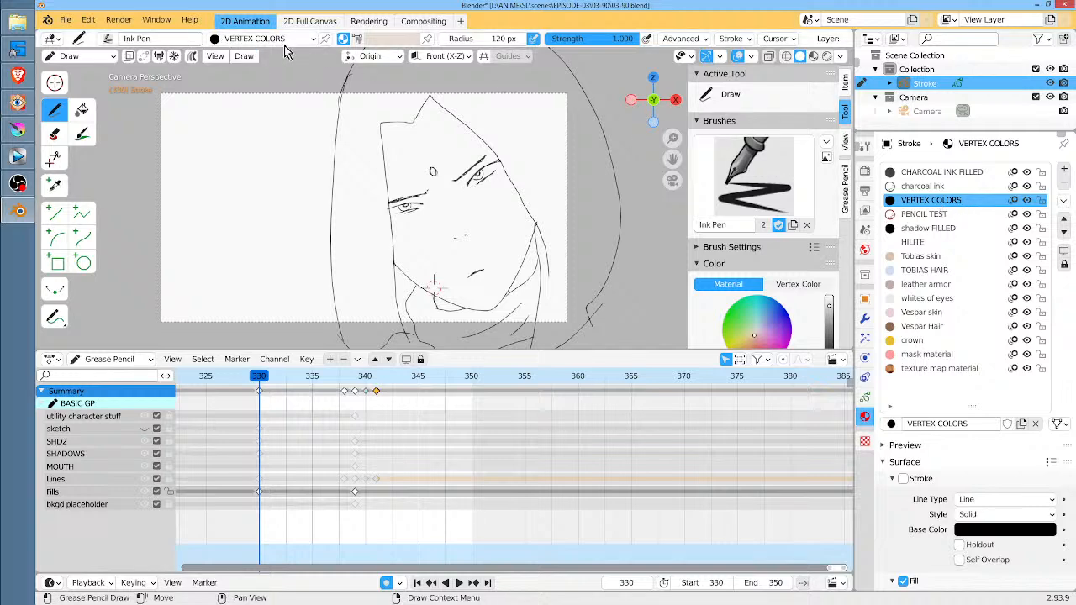
{"action": "left_click", "coordinate": [357, 40]}
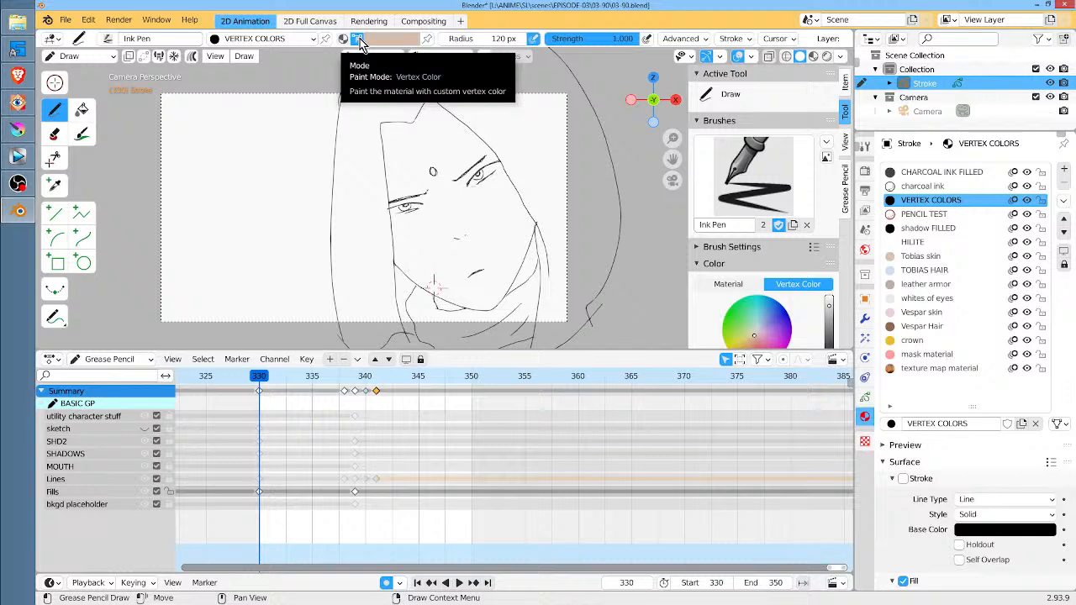
Load the tia color palette and pick its light brown skin swatch as the brush color
{"action": "scroll", "coordinate": [779, 233], "scroll_direction": "down", "scroll_amount": 5}
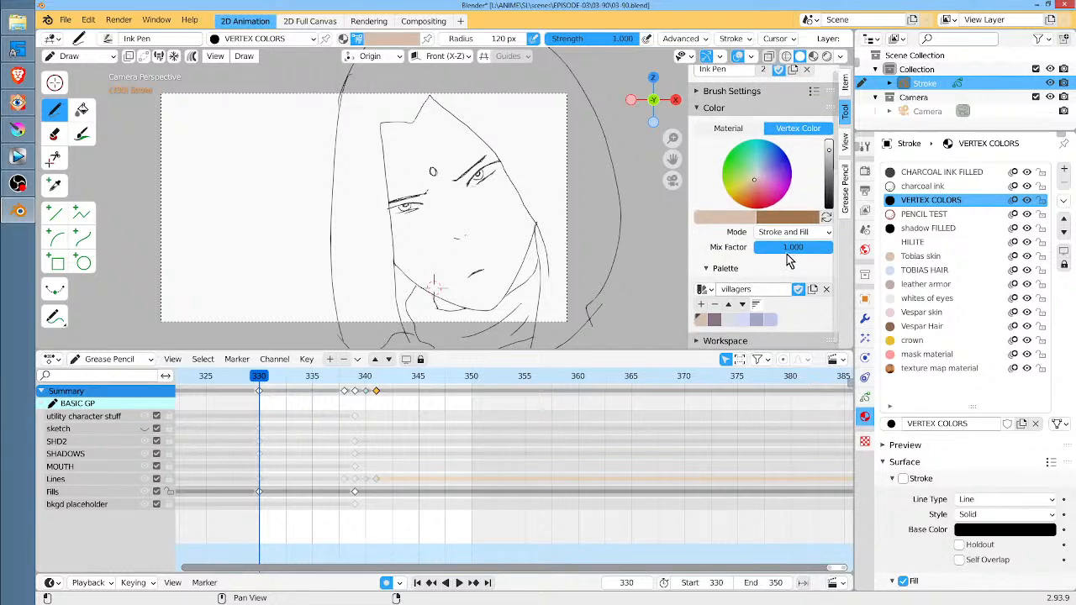
{"action": "left_click", "coordinate": [702, 288]}
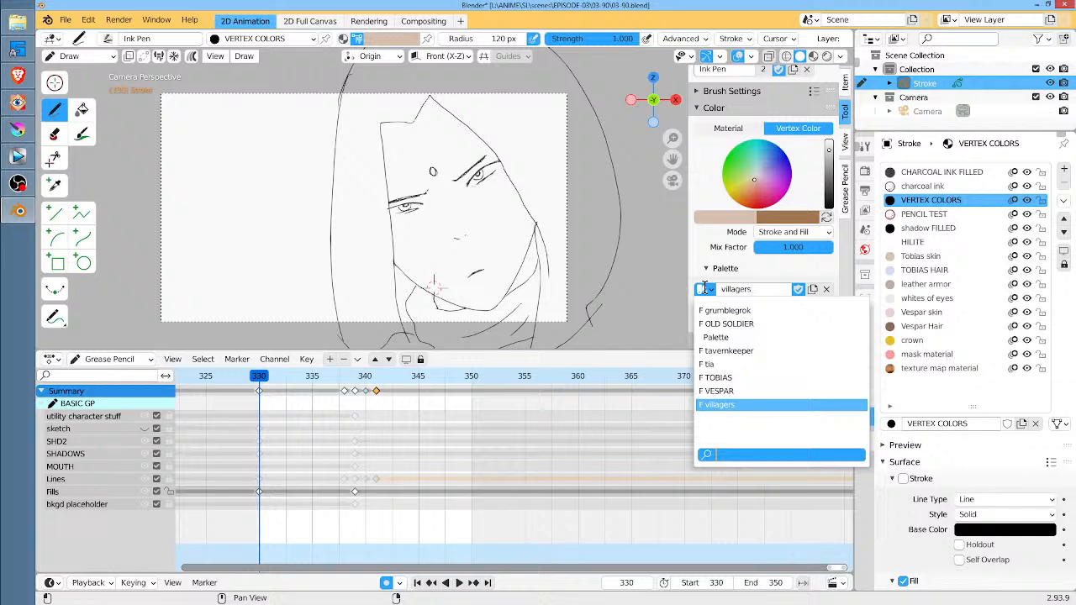
{"action": "left_click", "coordinate": [767, 364]}
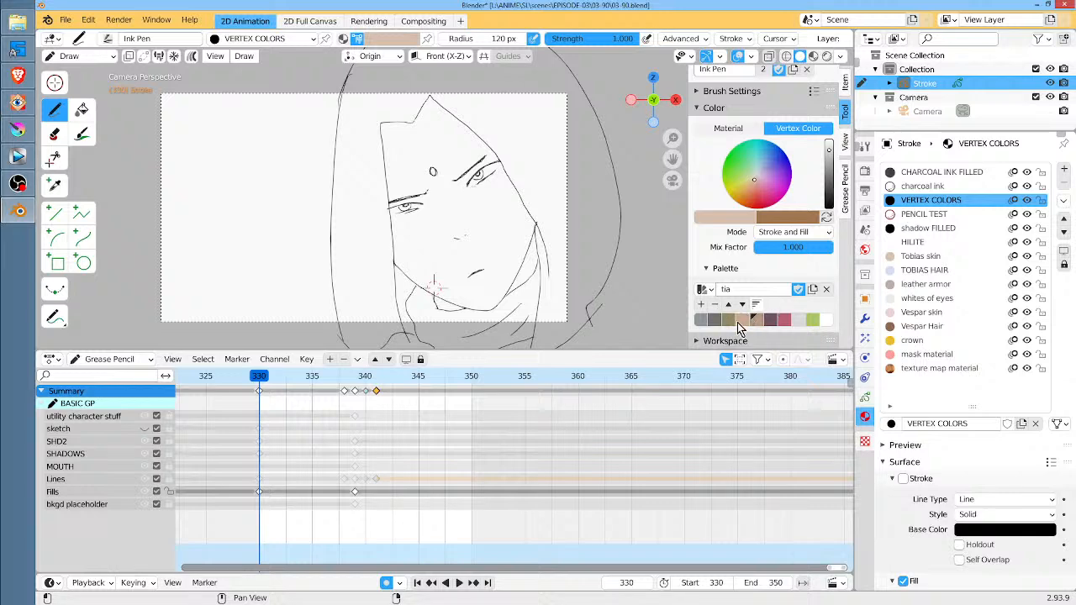
{"action": "right_click", "coordinate": [741, 323]}
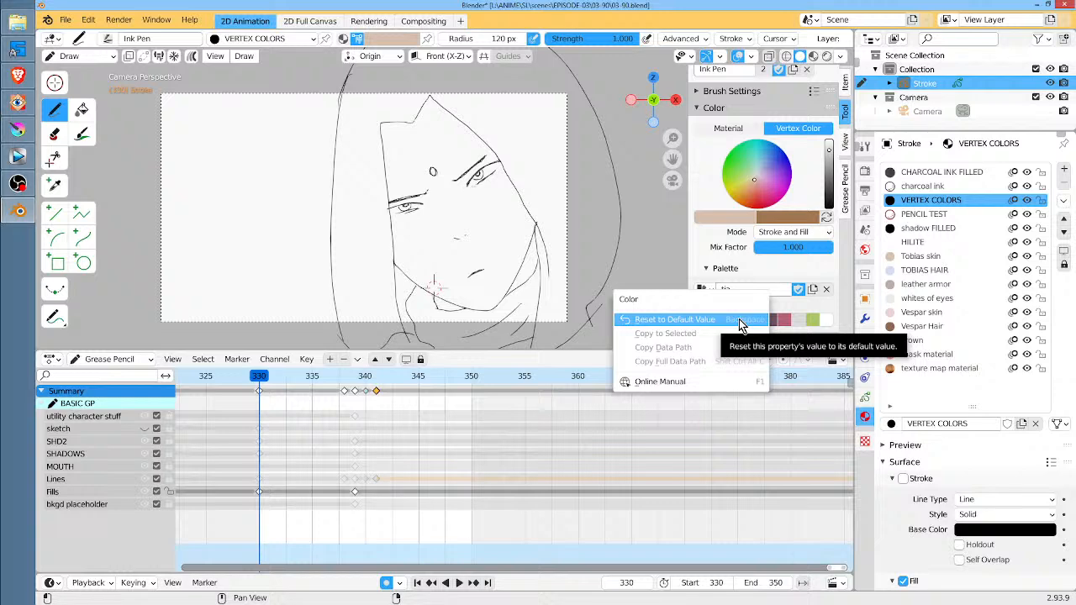
{"action": "left_click", "coordinate": [742, 323]}
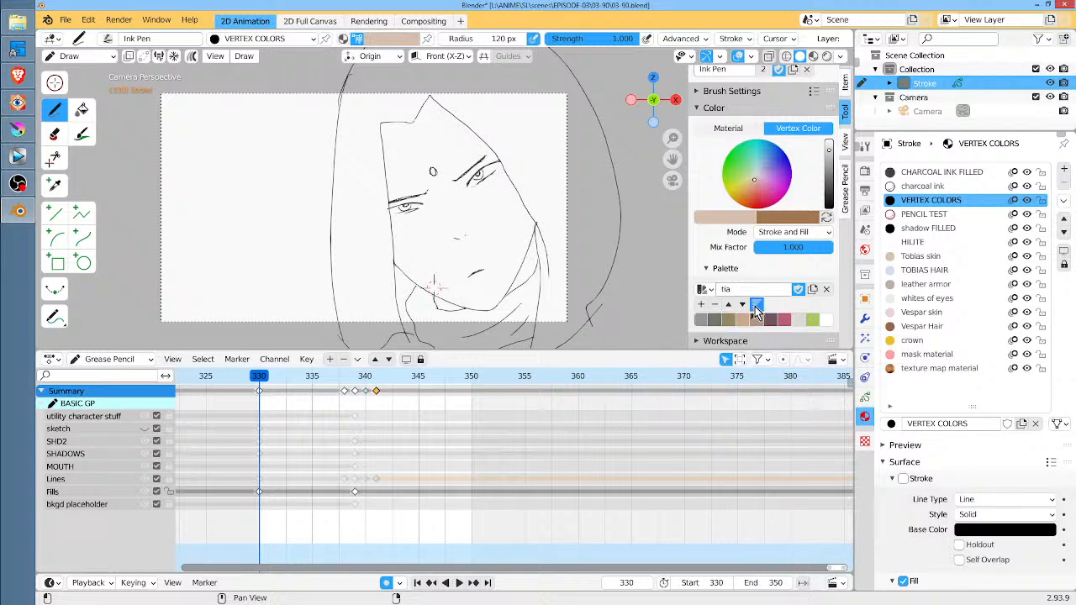
{"action": "left_click", "coordinate": [756, 308]}
{"action": "left_click", "coordinate": [757, 306]}
{"action": "left_click", "coordinate": [741, 321]}
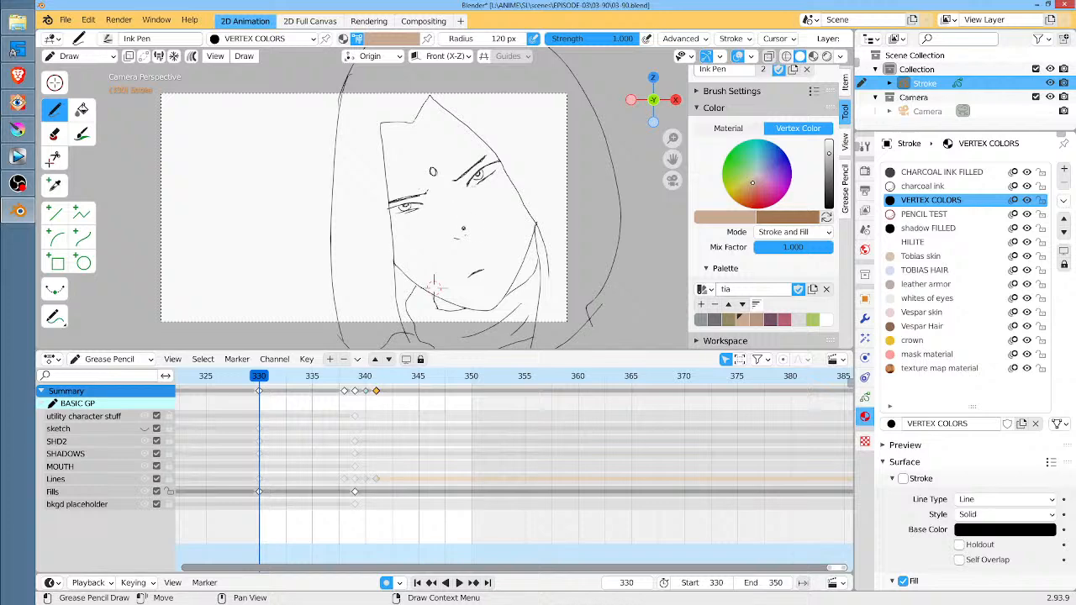
Fill the face area at frame 330 on the Fills layer with the Fill tool and the VERTEX COLORS material
{"action": "left_click", "coordinate": [85, 112]}
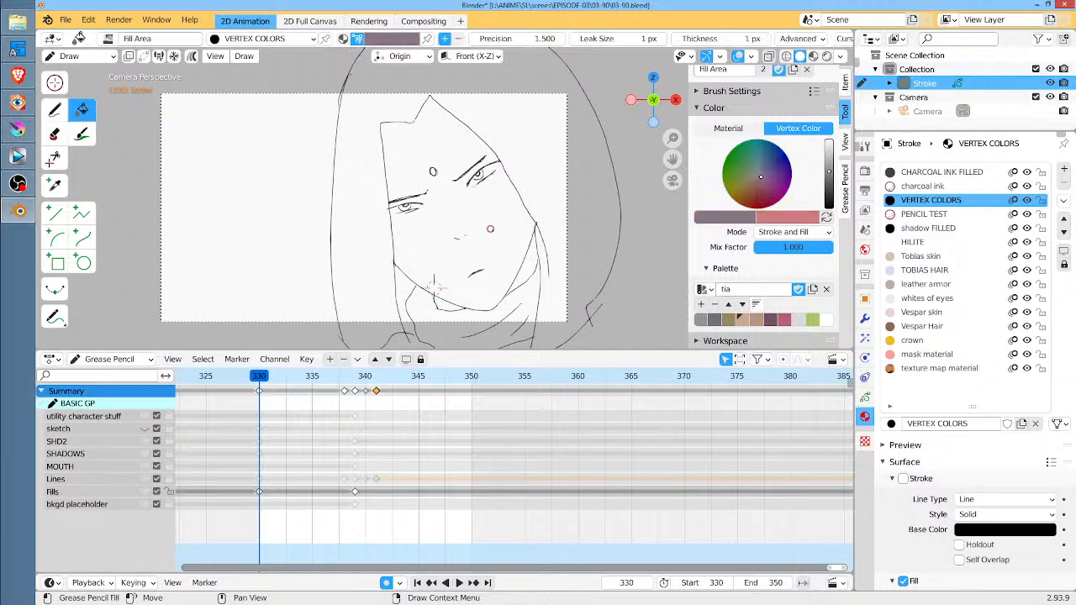
{"action": "left_click", "coordinate": [497, 237]}
{"action": "left_click", "coordinate": [435, 288]}
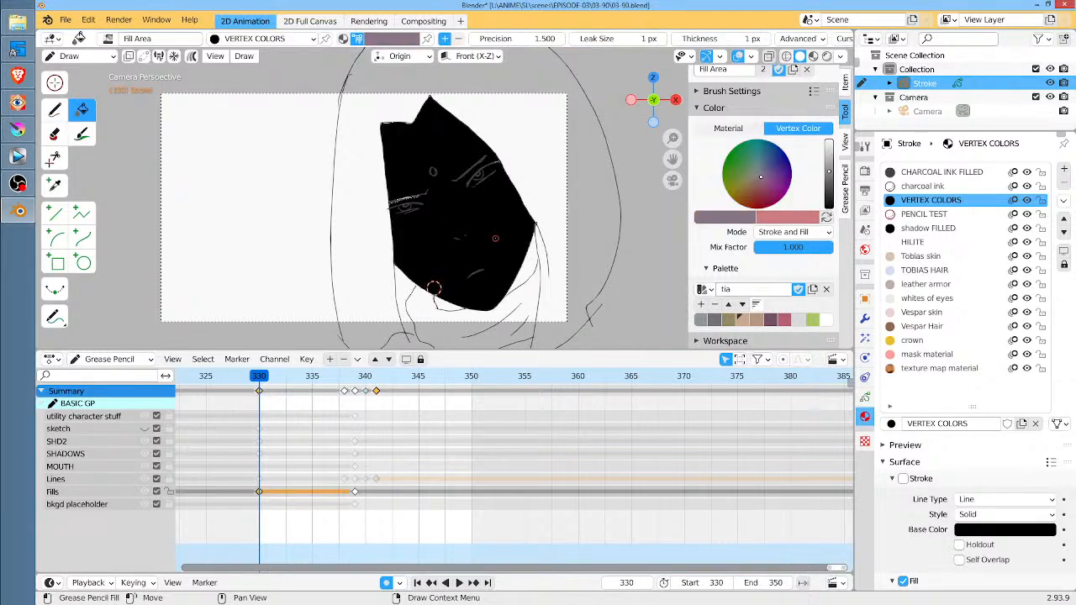
Undo the last face fill and check the Fill setting of the VERTEX COLORS material, leaving it enabled
{"action": "key", "text": "ctrl+z"}
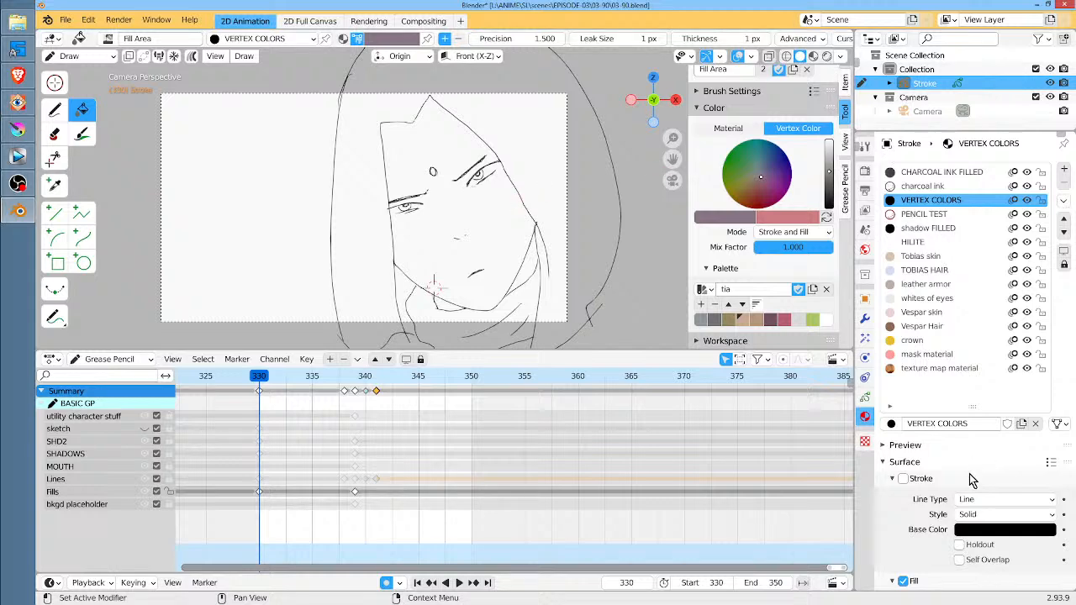
{"action": "scroll", "coordinate": [971, 475], "scroll_direction": "down", "scroll_amount": 2}
{"action": "scroll", "coordinate": [971, 475], "scroll_direction": "down", "scroll_amount": 2}
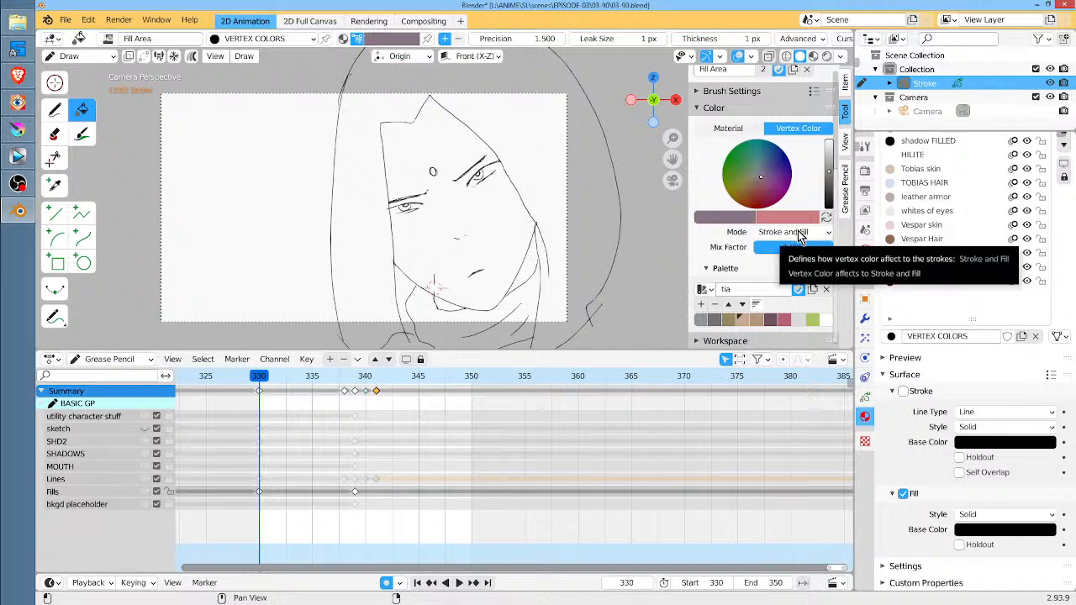
{"action": "left_click", "coordinate": [902, 494]}
{"action": "left_click", "coordinate": [902, 495]}
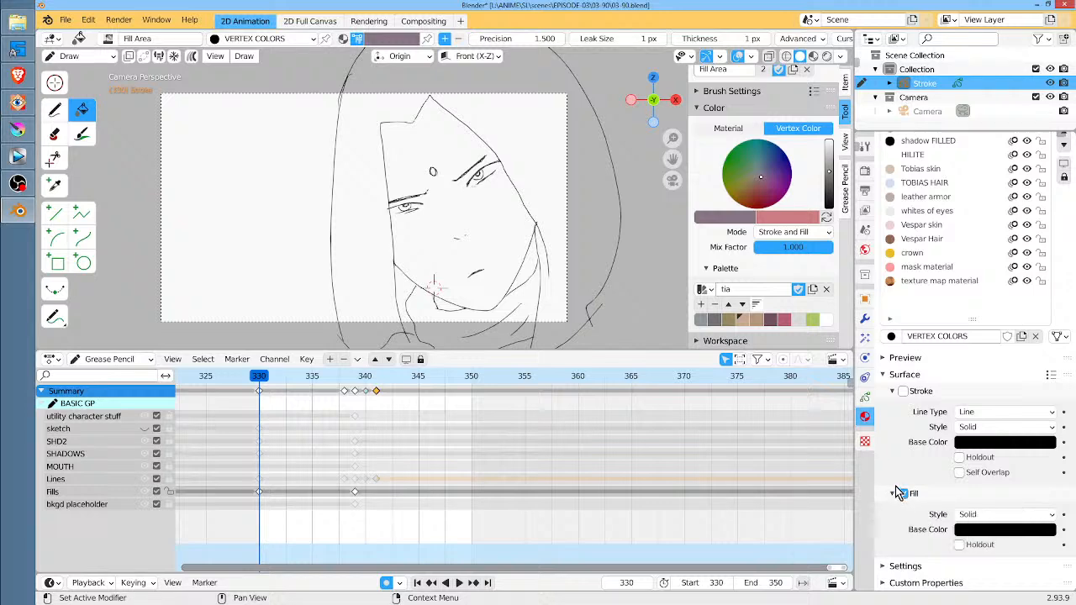
Pick the light brown skin swatch from the tia palette and fill the face at frame 330
{"action": "left_click", "coordinate": [745, 321]}
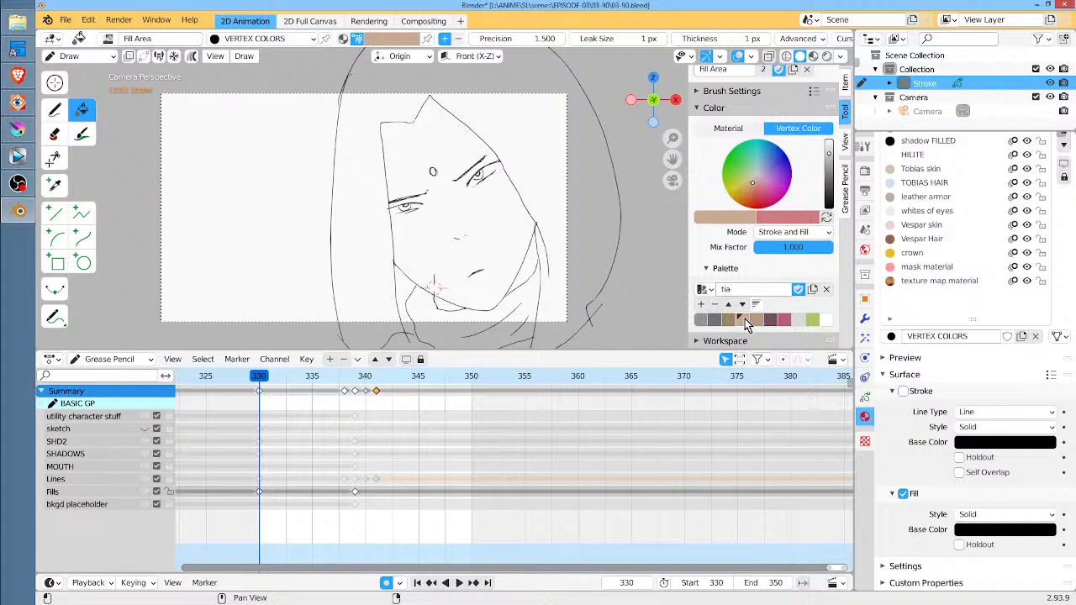
{"action": "left_click", "coordinate": [749, 319]}
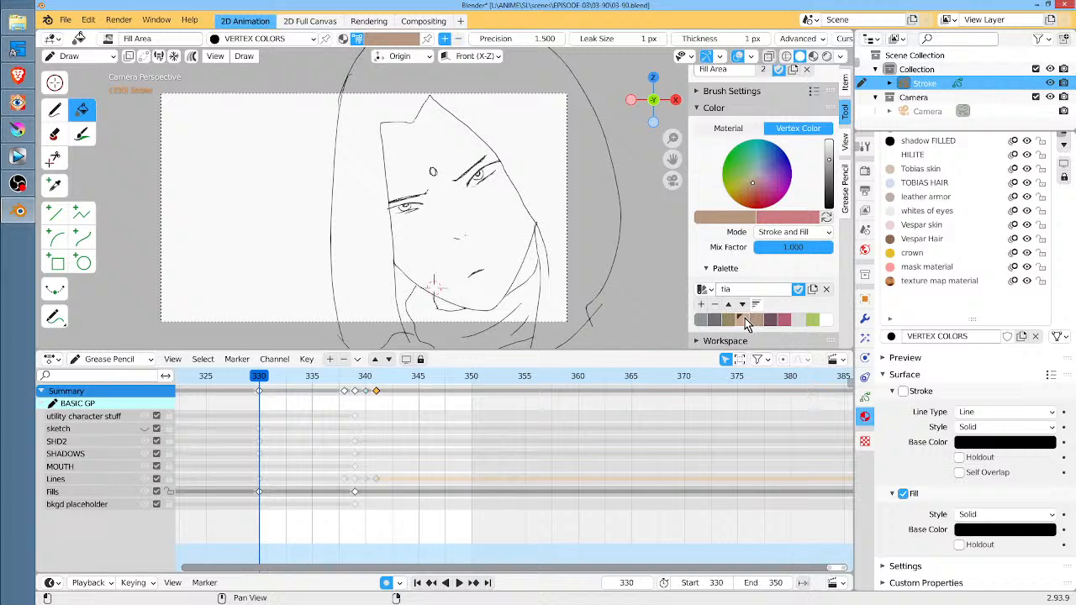
{"action": "left_click", "coordinate": [745, 317]}
{"action": "left_click", "coordinate": [731, 319]}
{"action": "left_click", "coordinate": [739, 319]}
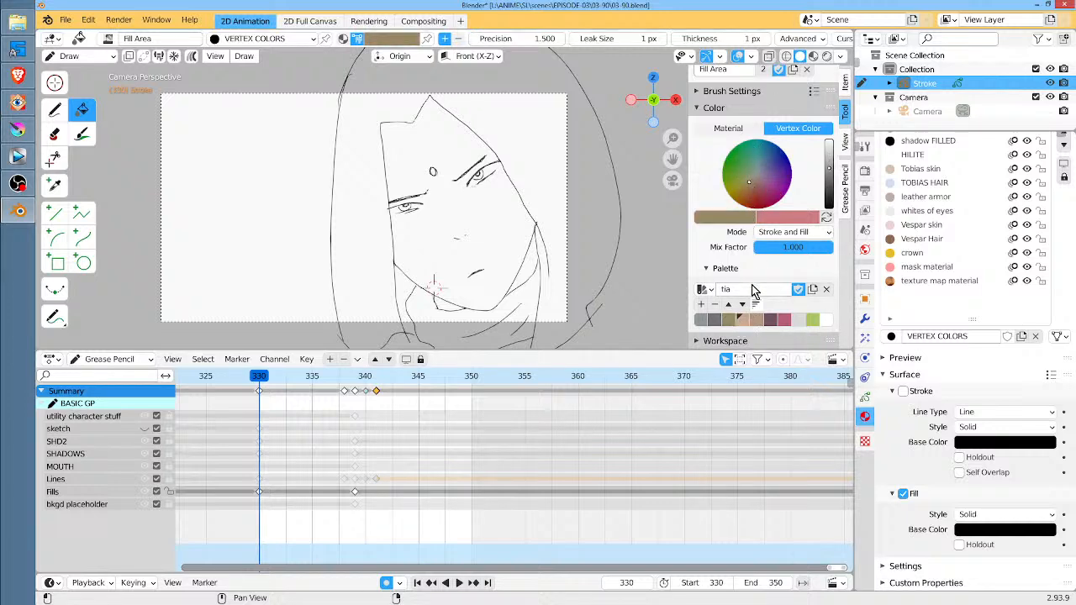
{"action": "left_click", "coordinate": [746, 320]}
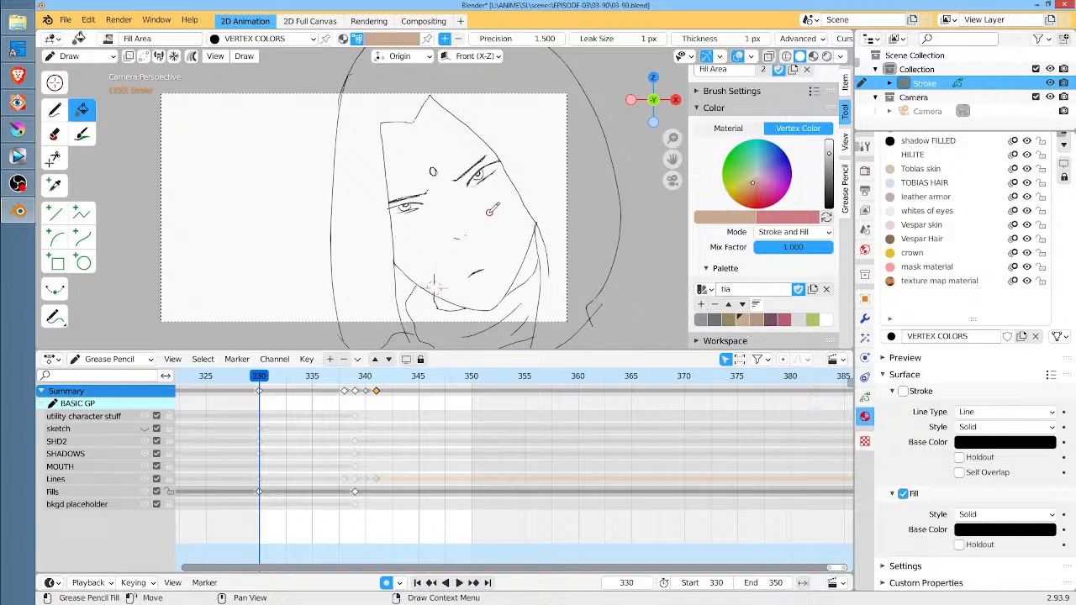
{"action": "left_click", "coordinate": [434, 288]}
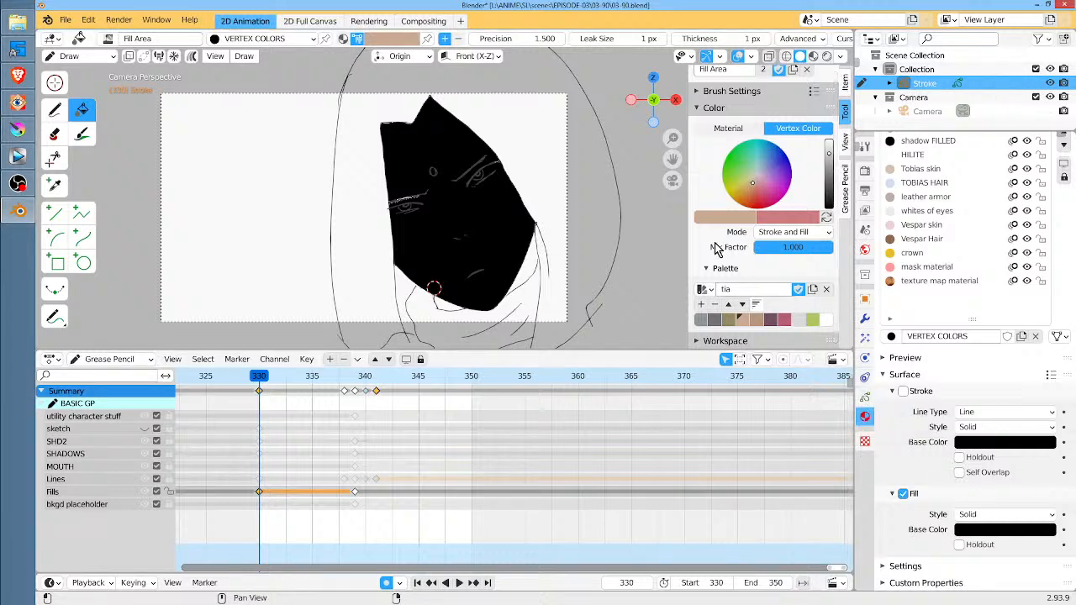
Compare the viewport shading modes on the filled face and set the viewport to Material Preview
{"action": "mouse_move", "coordinate": [828, 250]}
{"action": "left_mouse_down"}
{"action": "mouse_move", "coordinate": [788, 250]}
{"action": "mouse_move", "coordinate": [832, 251]}
{"action": "left_mouse_up"}
{"action": "left_click", "coordinate": [826, 55]}
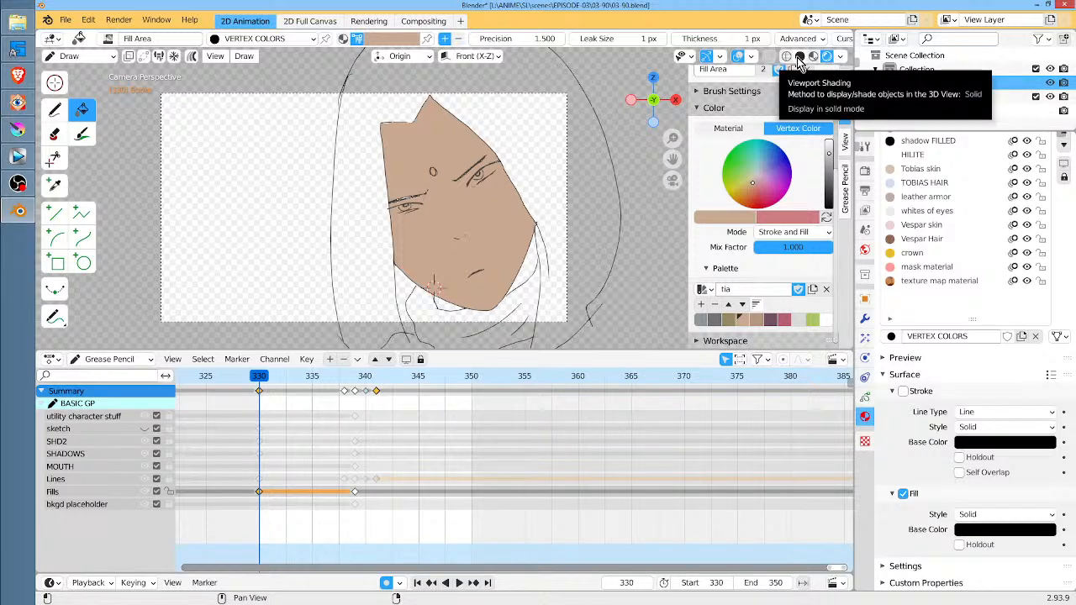
{"action": "left_click", "coordinate": [798, 59]}
{"action": "left_click", "coordinate": [813, 57]}
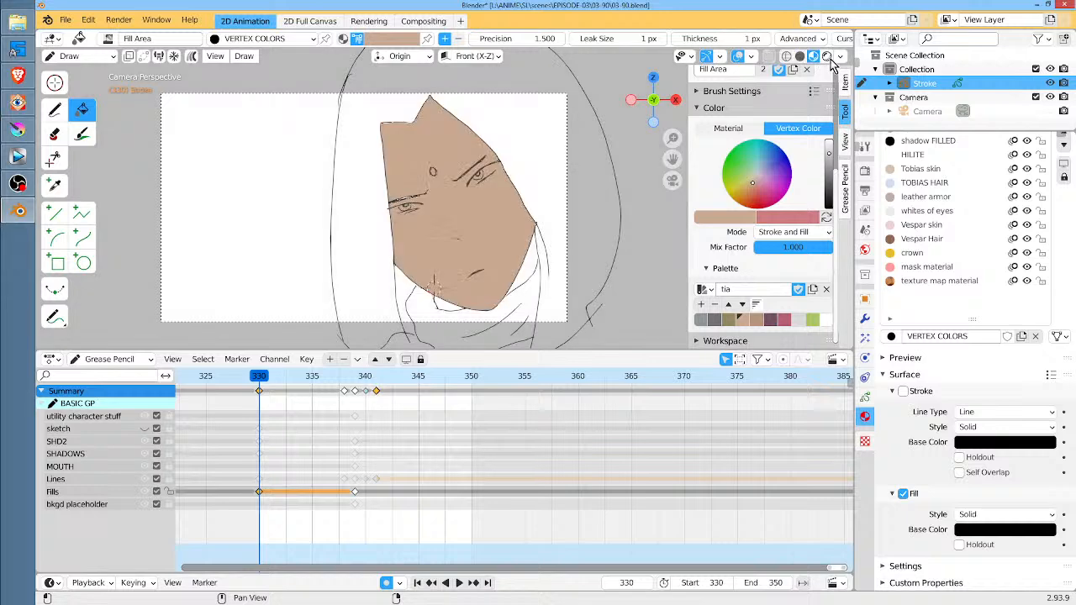
{"action": "left_click", "coordinate": [828, 59]}
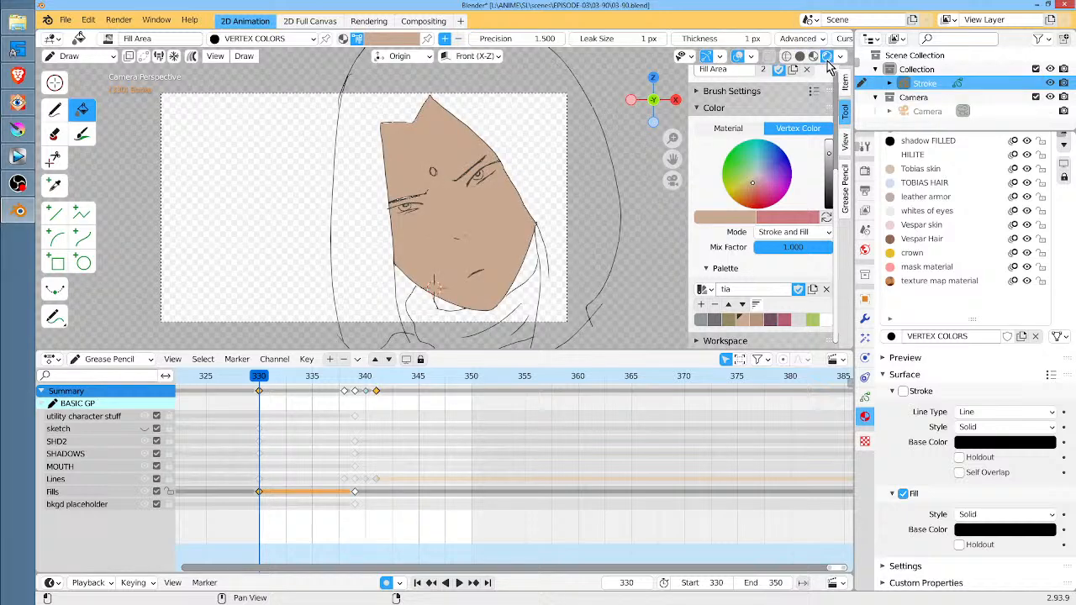
{"action": "left_click", "coordinate": [812, 57]}
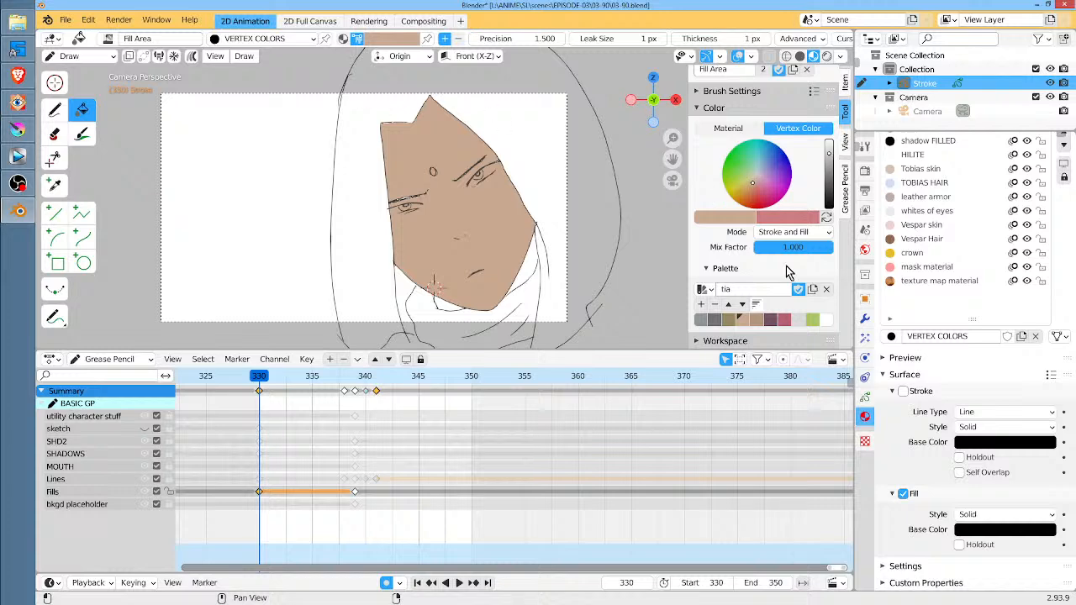
Fill the two neck areas beneath the jaw and beside the cheek at frame 330 with the darker brown skin swatch
{"action": "scroll", "coordinate": [470, 450], "scroll_direction": "down", "scroll_amount": 10}
{"action": "left_click_drag", "start_coordinate": [290, 376], "coordinate": [279, 375]}
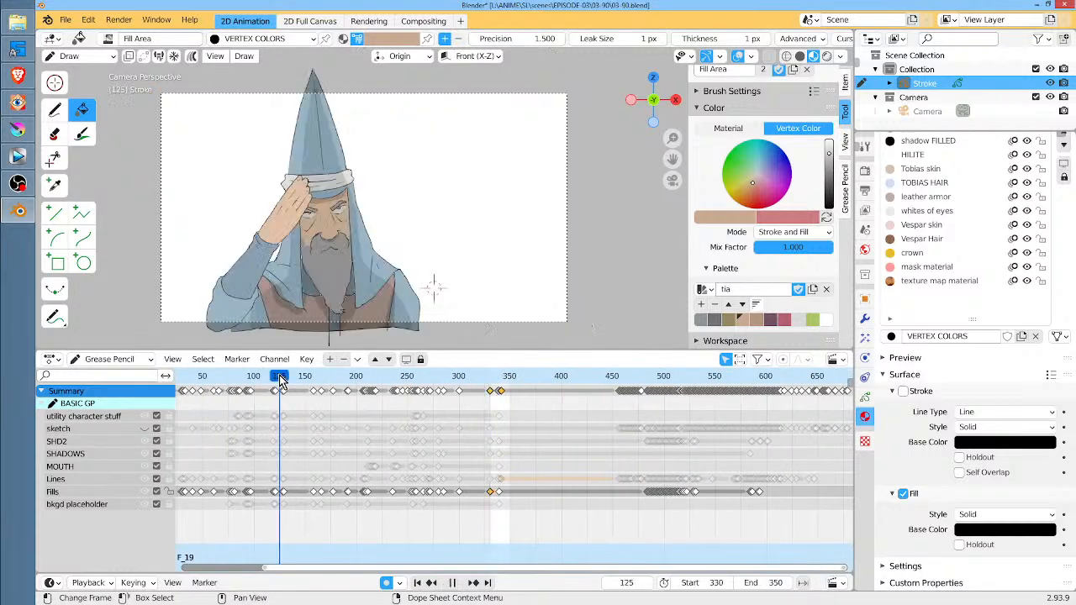
{"action": "left_click", "coordinate": [498, 380]}
{"action": "scroll", "coordinate": [500, 382], "scroll_direction": "up", "scroll_amount": 8}
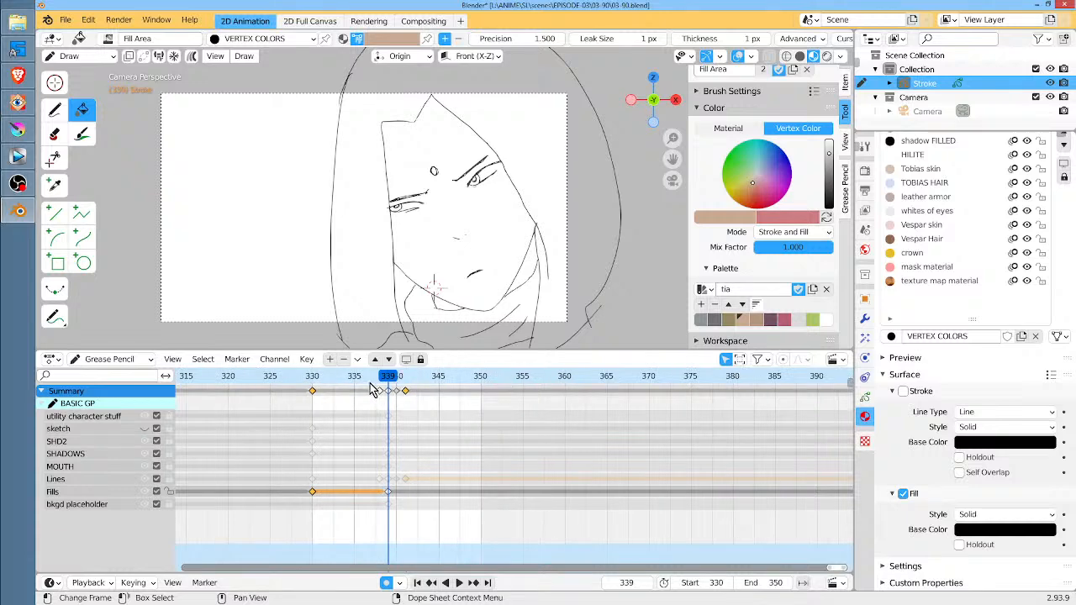
{"action": "left_click", "coordinate": [310, 377]}
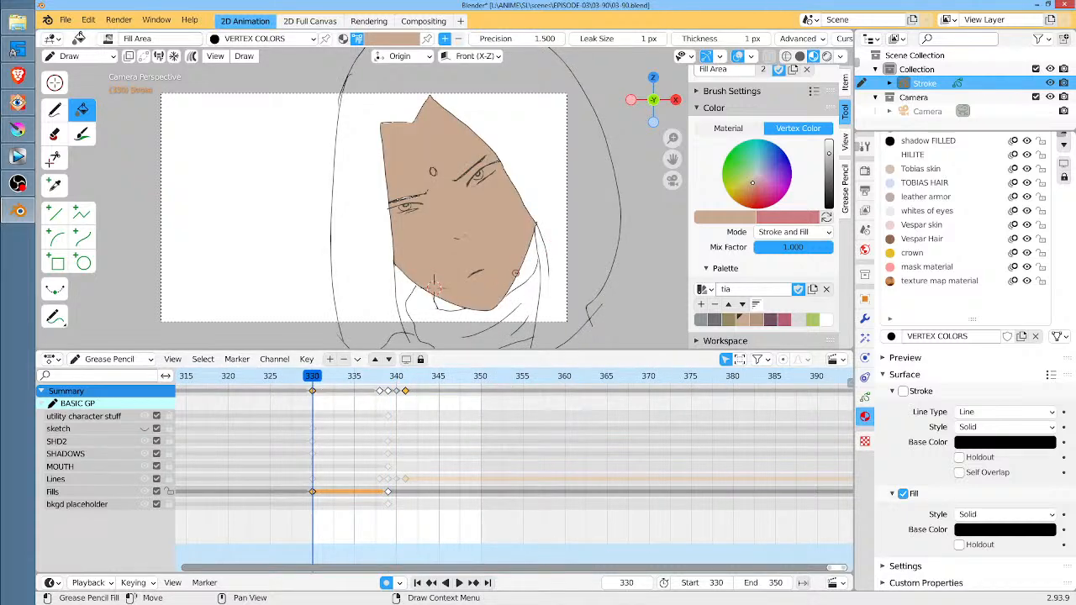
{"action": "left_click", "coordinate": [756, 319]}
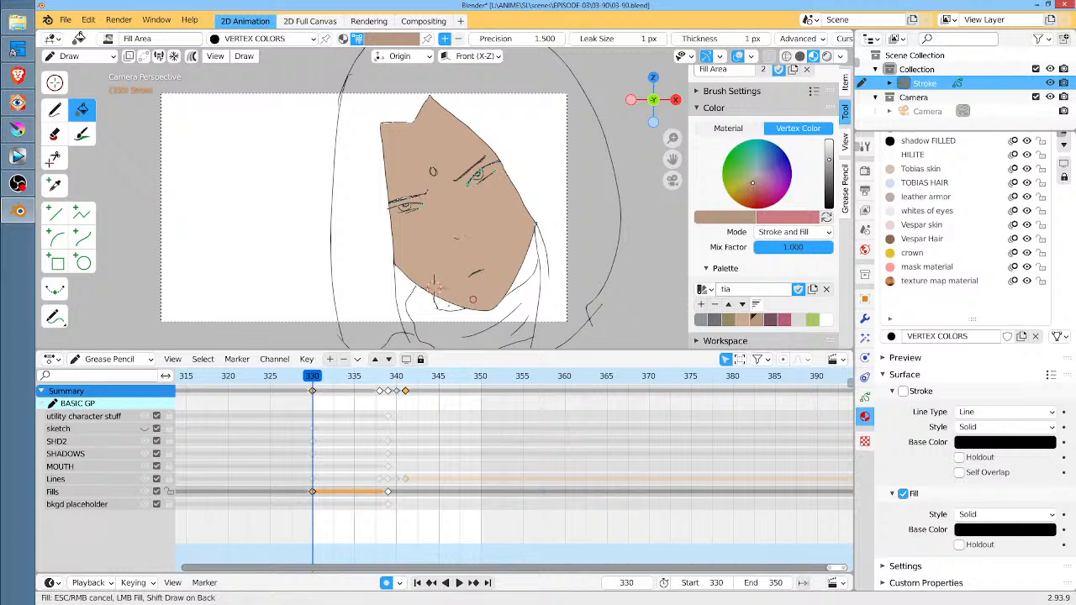
{"action": "left_click", "coordinate": [449, 304]}
{"action": "left_click", "coordinate": [529, 271]}
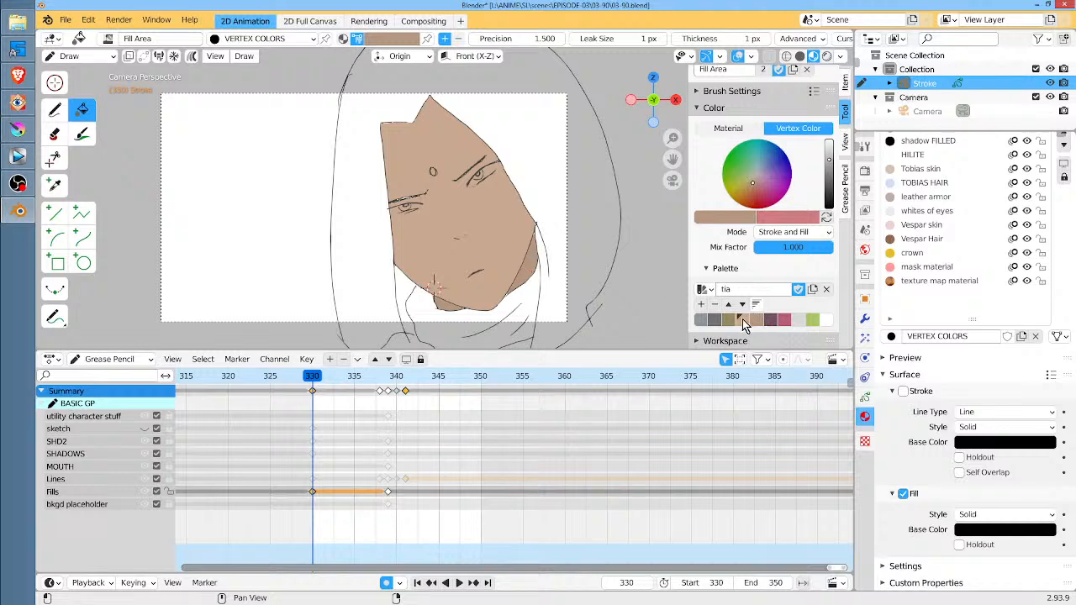
Fill the closed-eyes face at frame 338 on the Fills layer with the light brown skin color
{"action": "key", "text": "Up"}
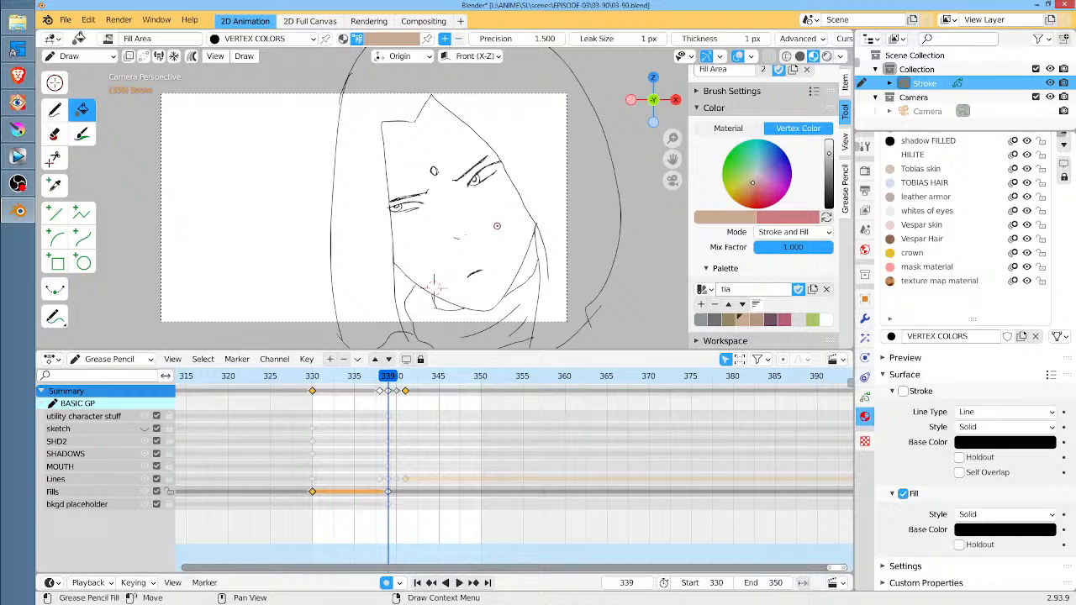
{"action": "key", "text": "Left"}
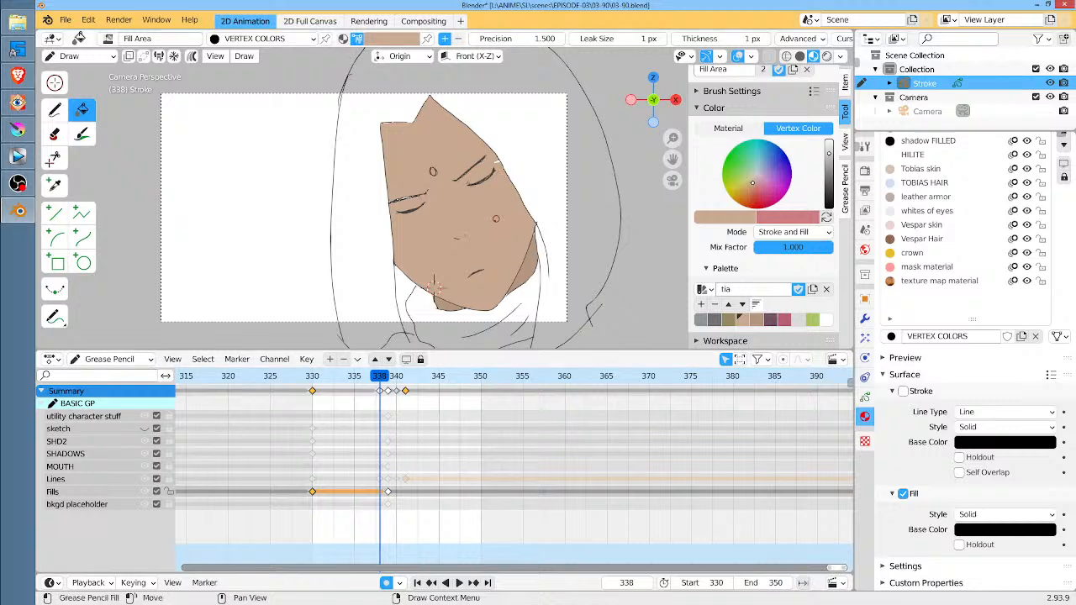
{"action": "left_click", "coordinate": [502, 229]}
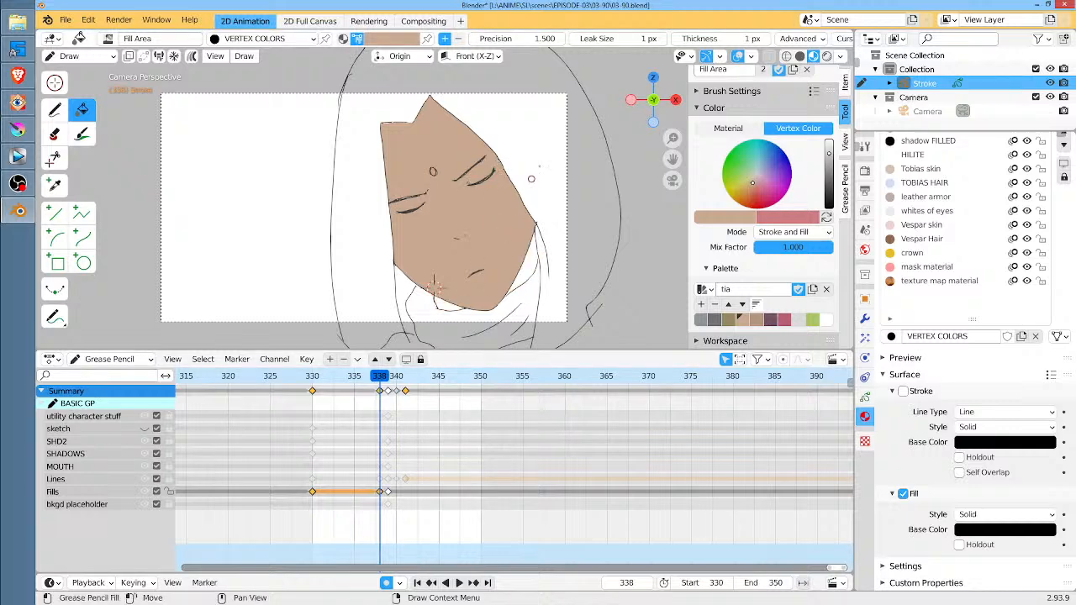
Fill the face at frame 339 with the light brown skin color and toggle the sketch layer's visibility
{"action": "key", "text": "Right"}
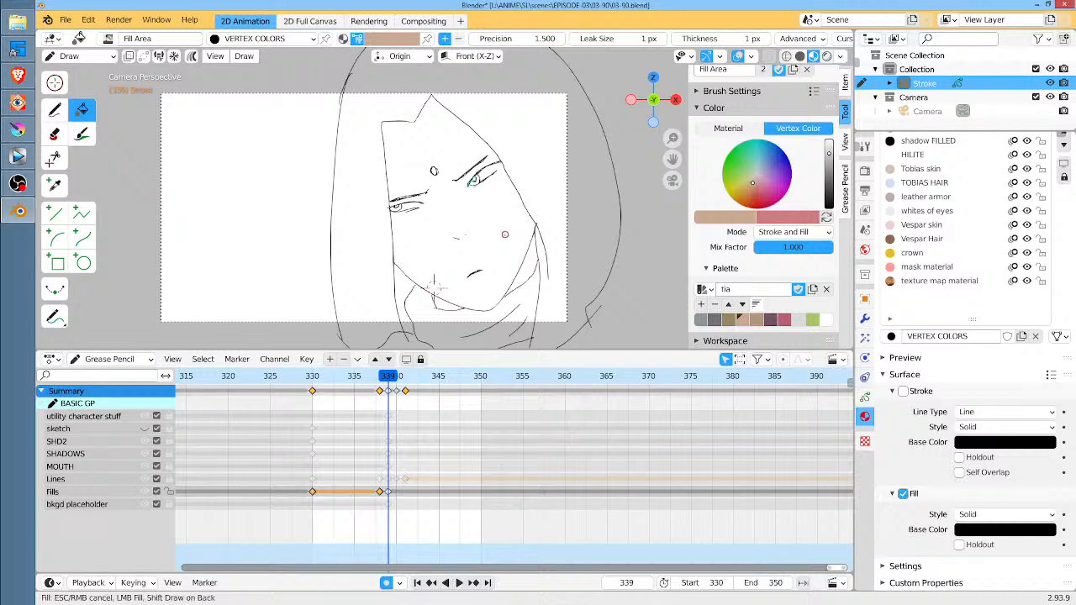
{"action": "left_click", "coordinate": [504, 234]}
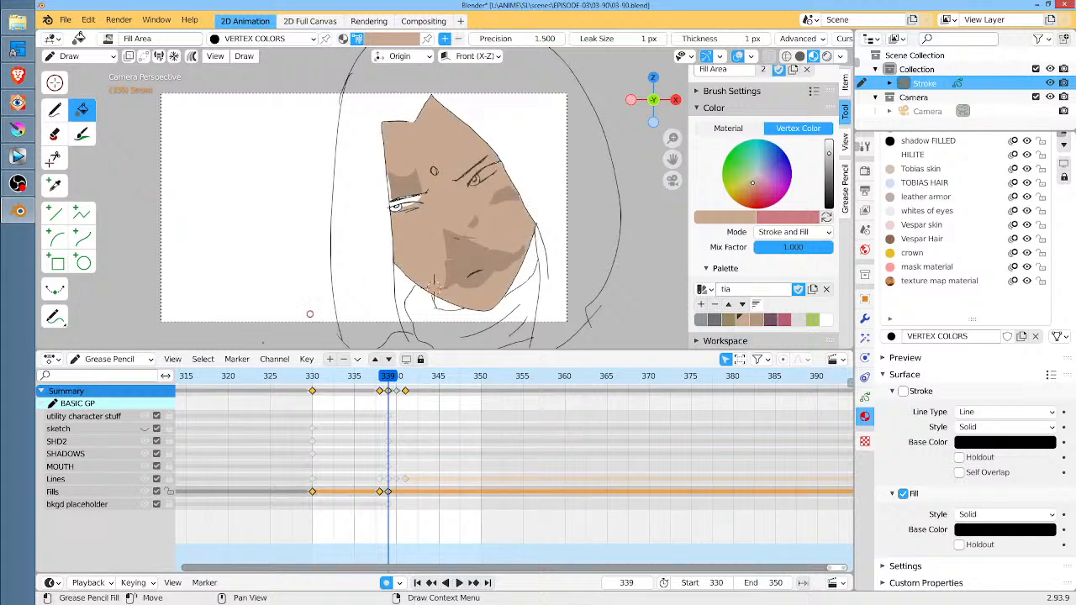
{"action": "left_click", "coordinate": [145, 428]}
{"action": "left_click", "coordinate": [145, 428]}
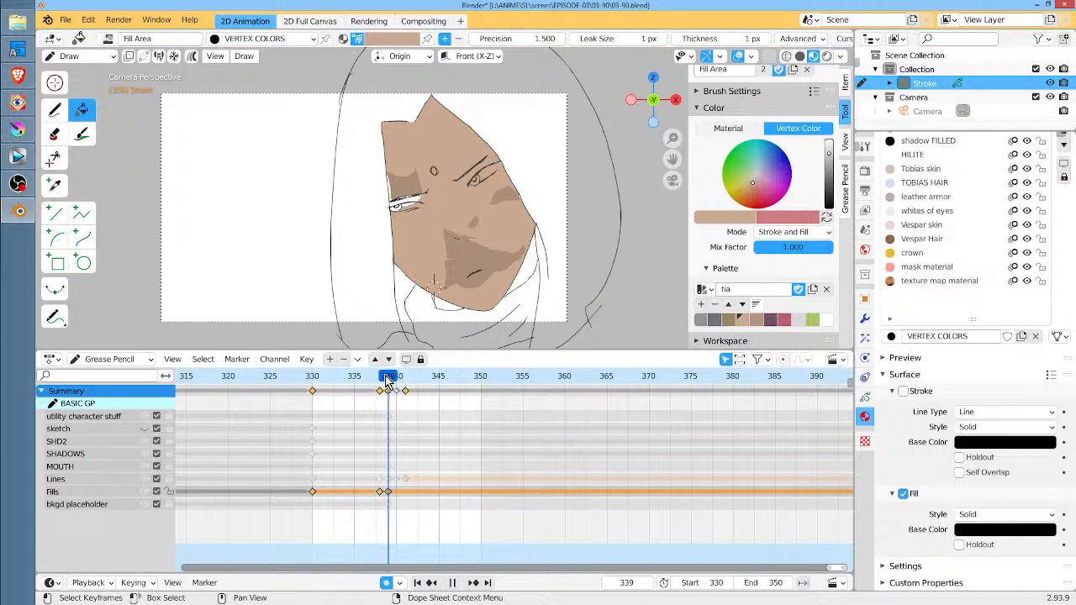
Compare the face fills and shadow shapes between frames 330 and 339
{"action": "left_click_drag", "start_coordinate": [389, 376], "coordinate": [312, 378]}
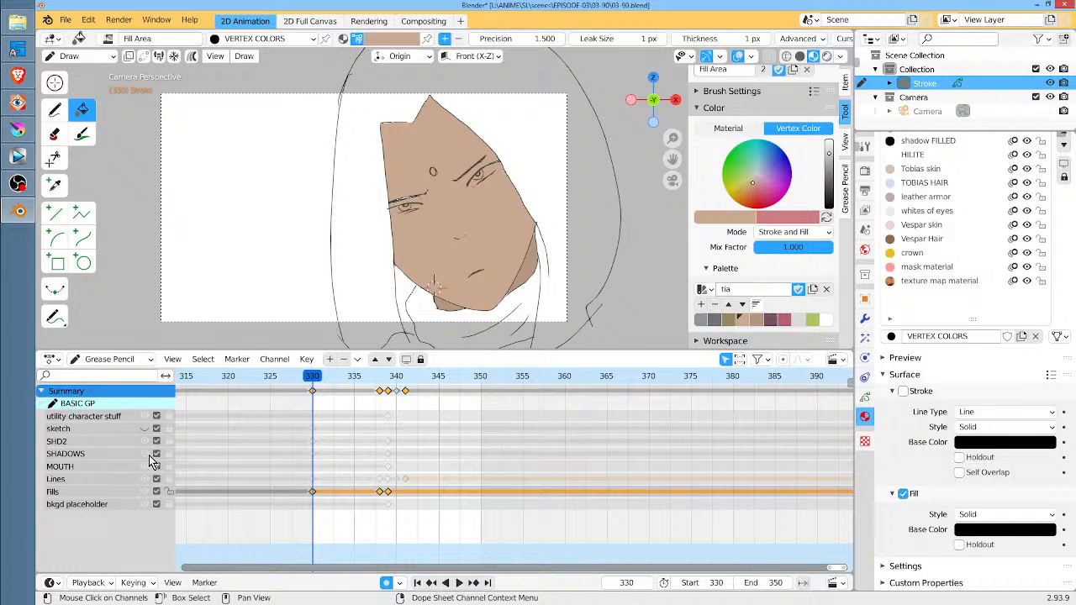
{"action": "mouse_move", "coordinate": [316, 377]}
{"action": "left_mouse_down"}
{"action": "mouse_move", "coordinate": [399, 378]}
{"action": "mouse_move", "coordinate": [386, 376]}
{"action": "left_mouse_up"}
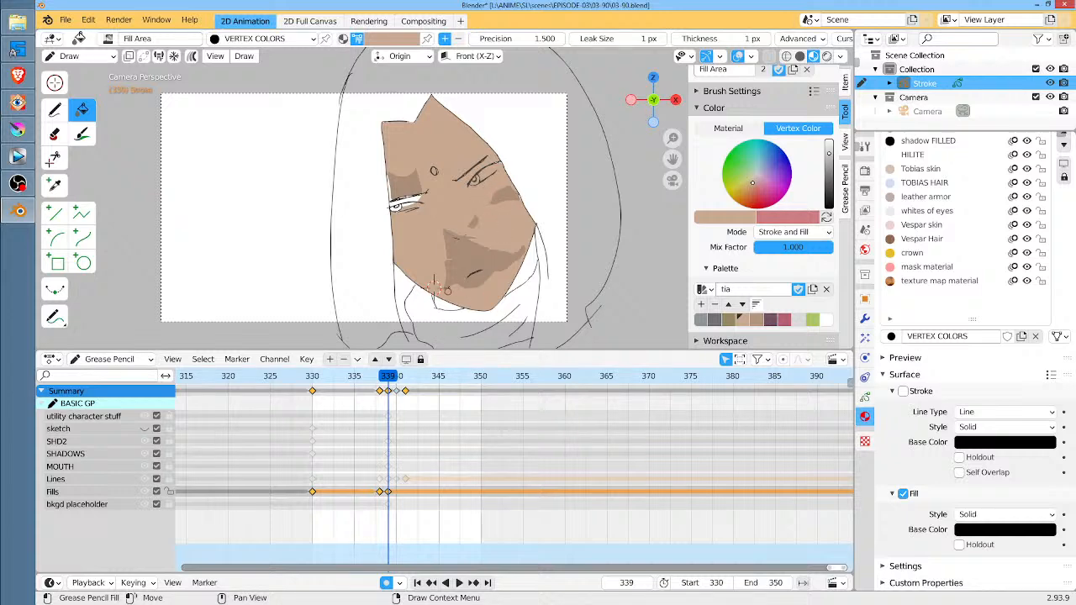
{"action": "key", "text": "shift+Left"}
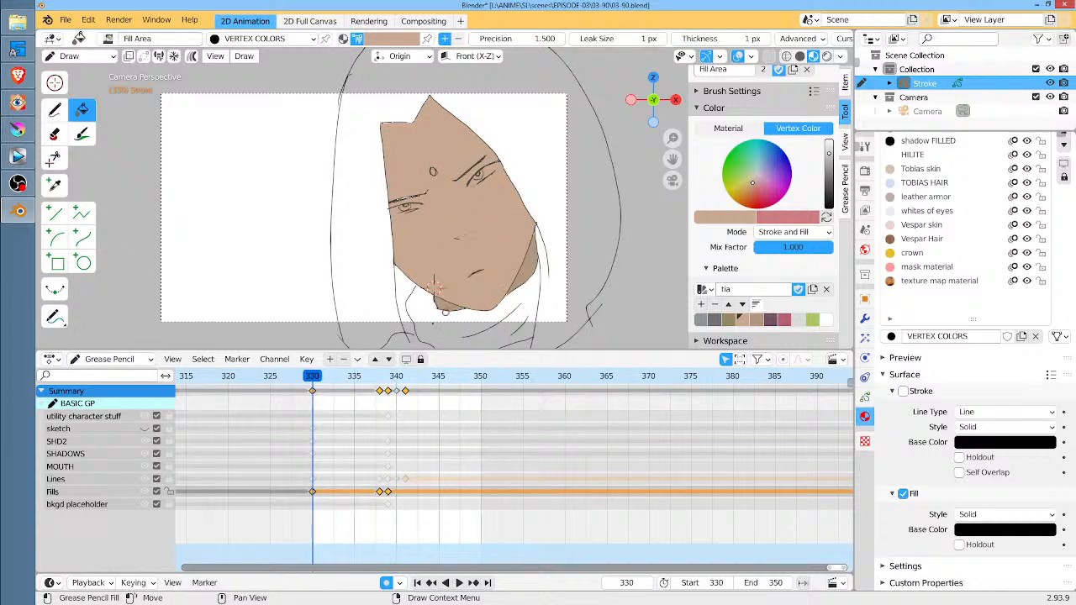
{"action": "left_click_drag", "start_coordinate": [314, 378], "coordinate": [387, 379]}
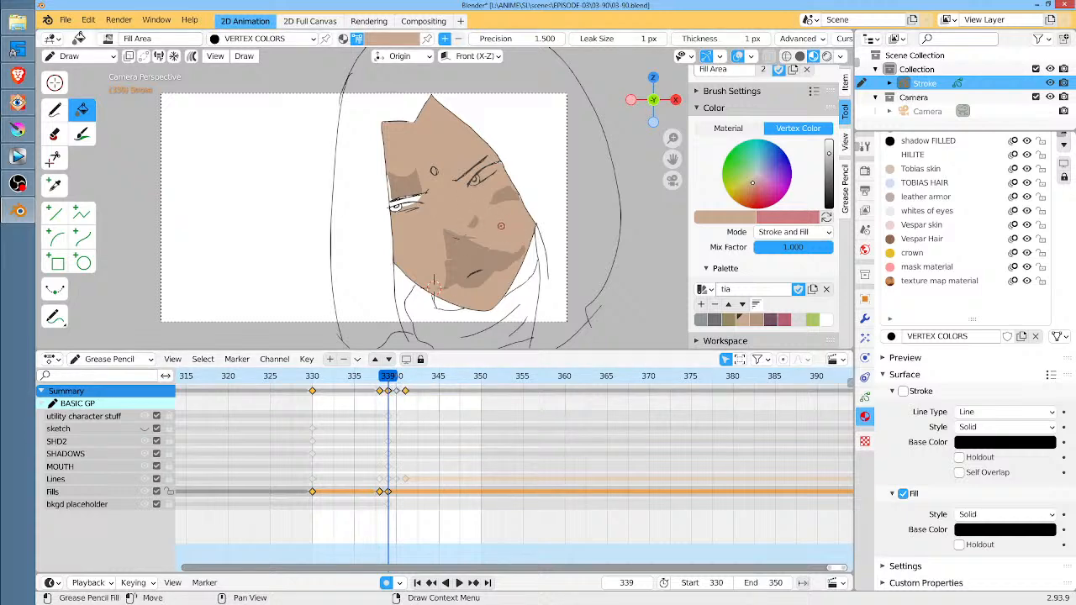
{"action": "key", "text": "shift+Left"}
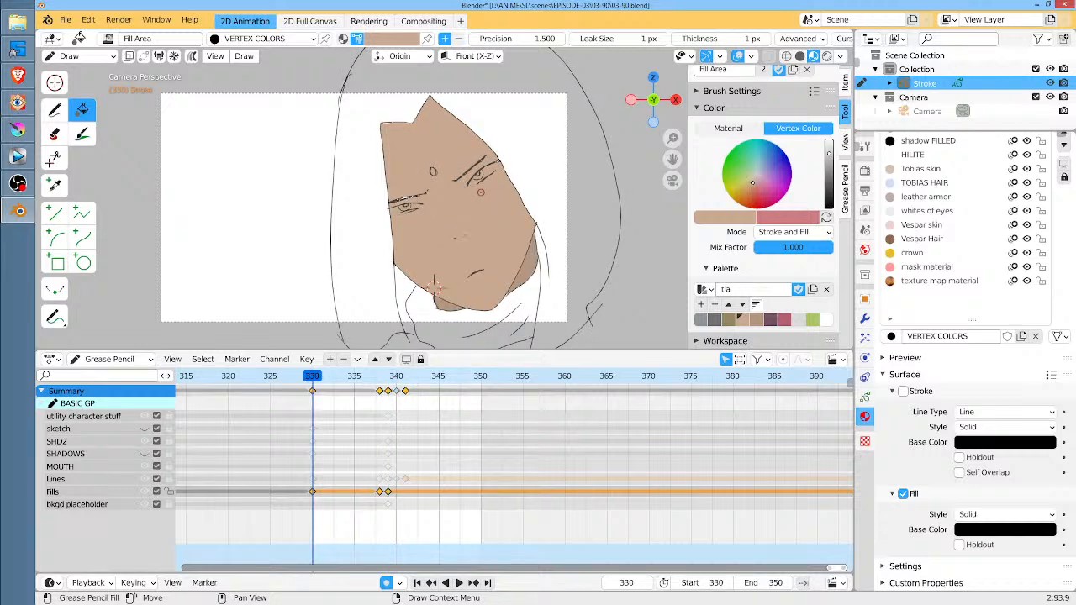
{"action": "key", "text": "Up"}
{"action": "key", "text": "Up"}
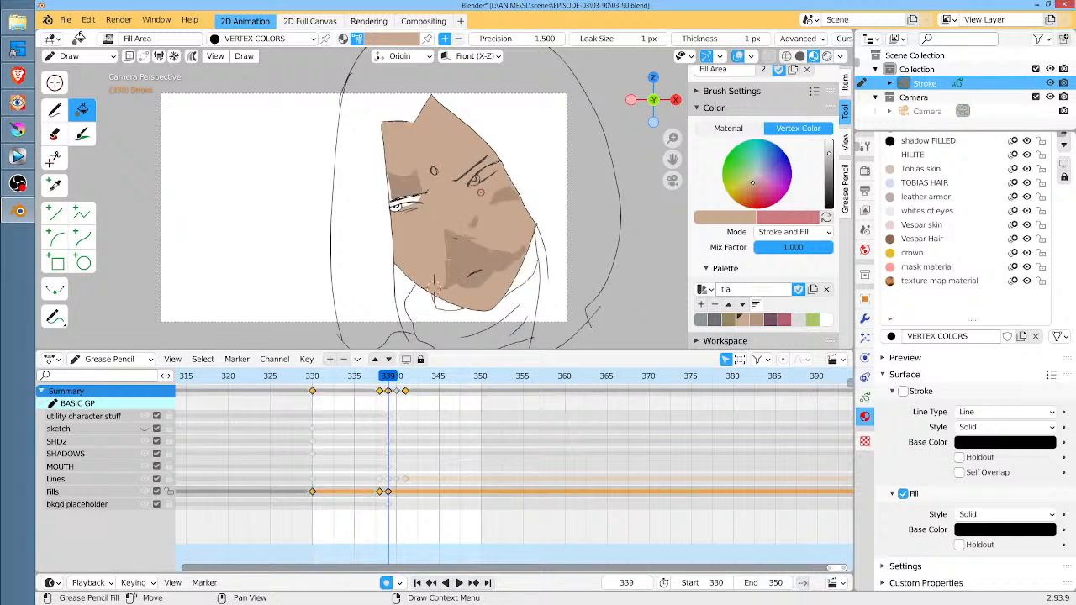
Undo the face fill at frame 339 on the Fills layer, toggling it with redo to compare
{"action": "key", "text": "alt+h"}
{"action": "key", "text": "ctrl+shift+z"}
{"action": "key", "text": "ctrl+z"}
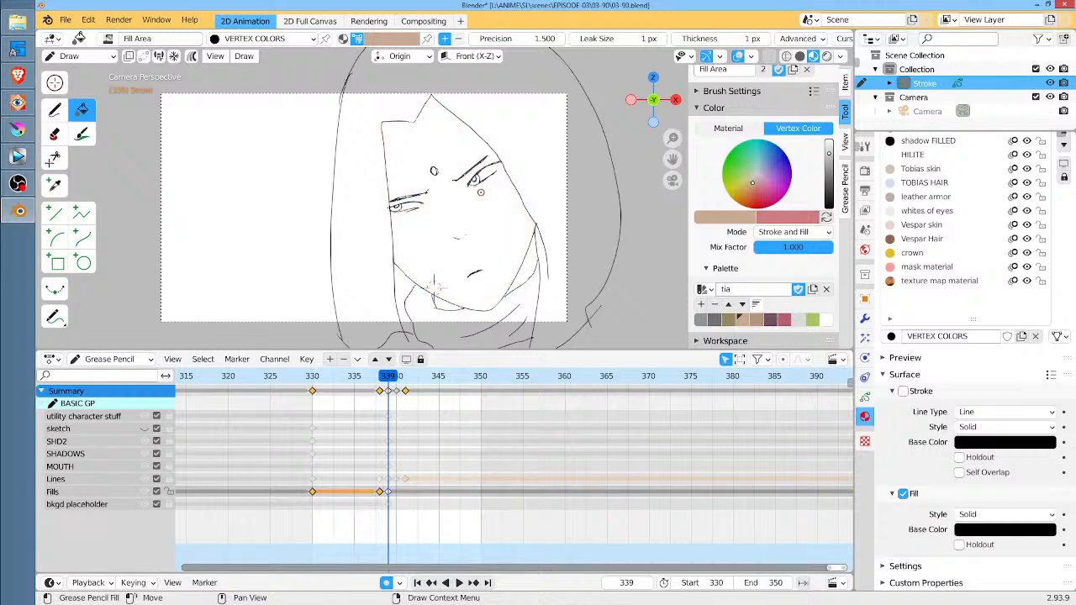
{"action": "key", "text": "ctrl+shift+z"}
{"action": "key", "text": "ctrl+z"}
Compare frames 330 and 339, and delete the Fills layer's keyframe at frame 339
{"action": "left_click", "coordinate": [312, 378]}
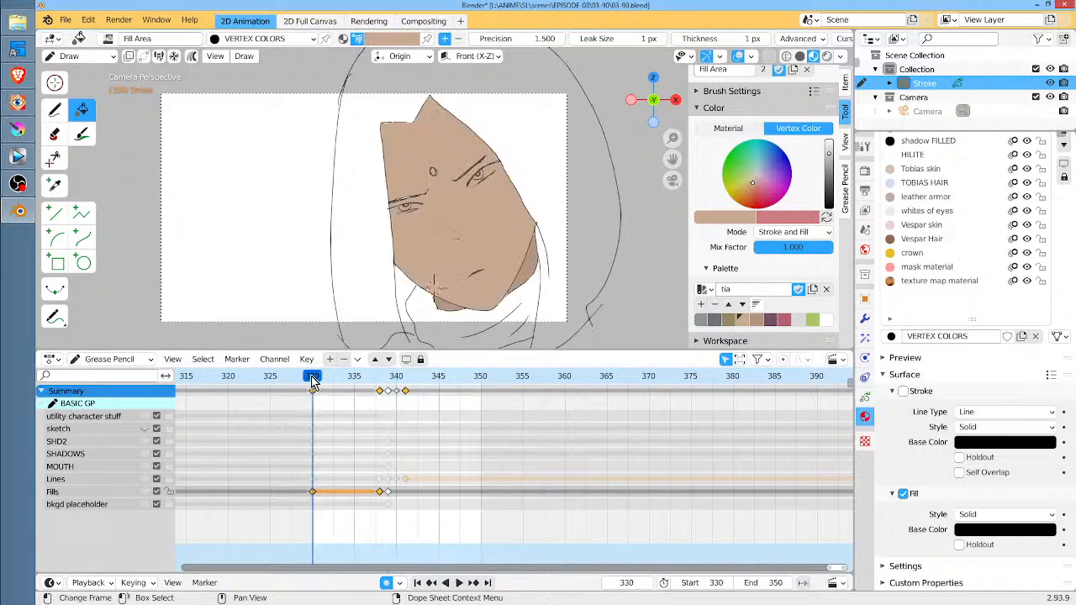
{"action": "left_click", "coordinate": [113, 451]}
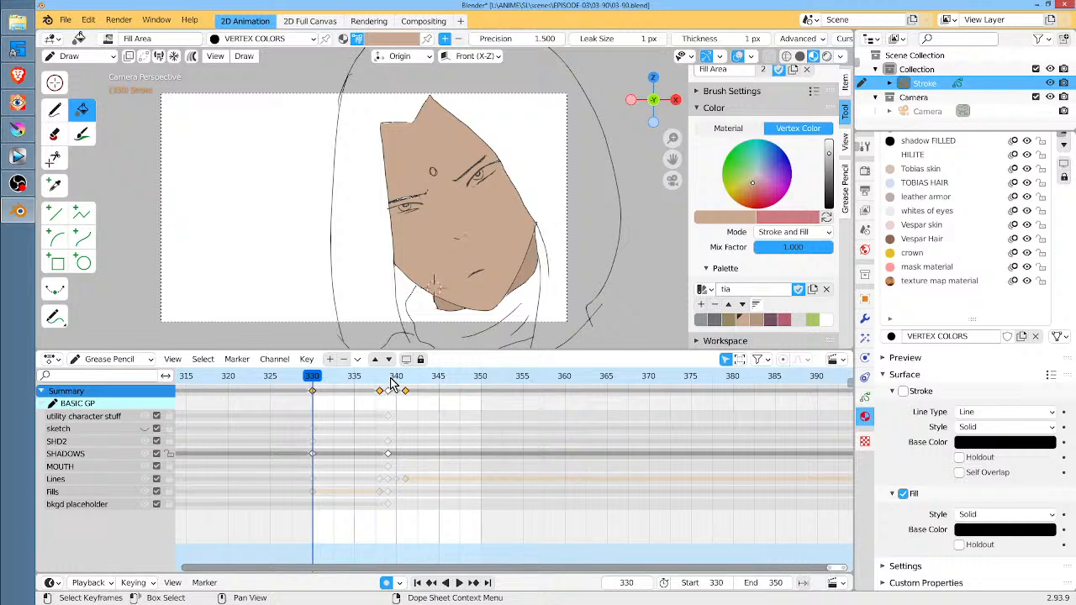
{"action": "left_click_drag", "start_coordinate": [390, 379], "coordinate": [387, 380]}
{"action": "left_click", "coordinate": [102, 494]}
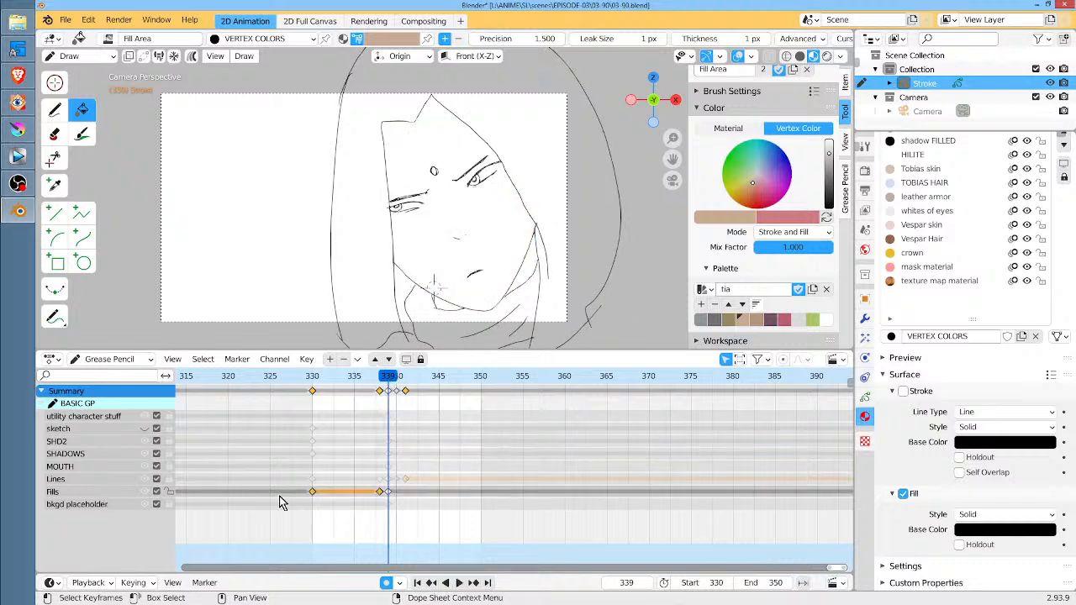
{"action": "left_click", "coordinate": [389, 493]}
{"action": "key", "text": "x"}
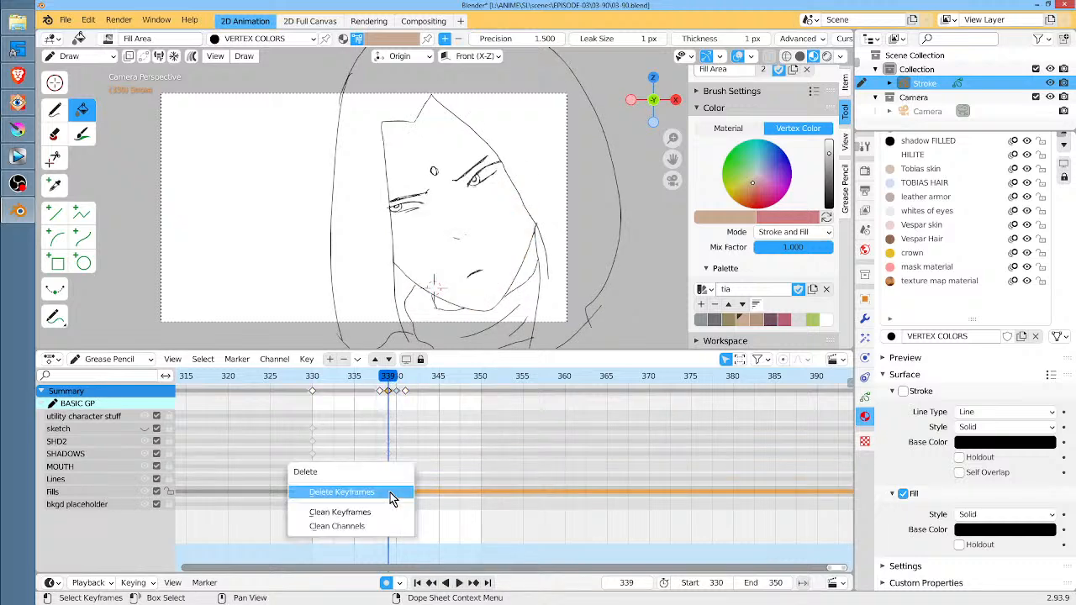
{"action": "left_click", "coordinate": [396, 494]}
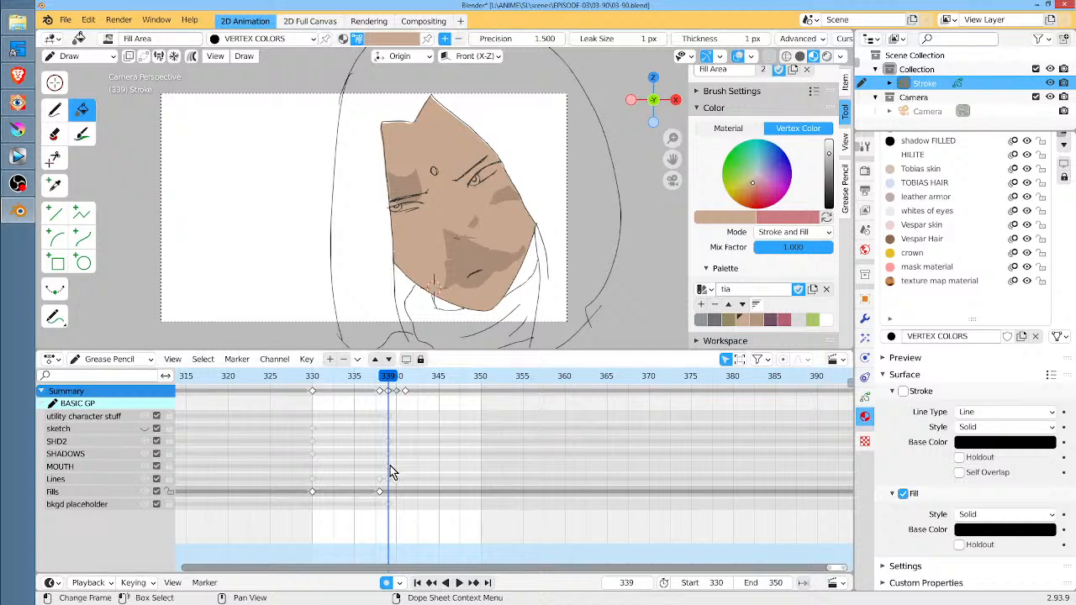
Toggle the SHADOWS layer's visibility to check it, and replace its keyframe at frame 330 with a blank one
{"action": "left_click", "coordinate": [144, 454]}
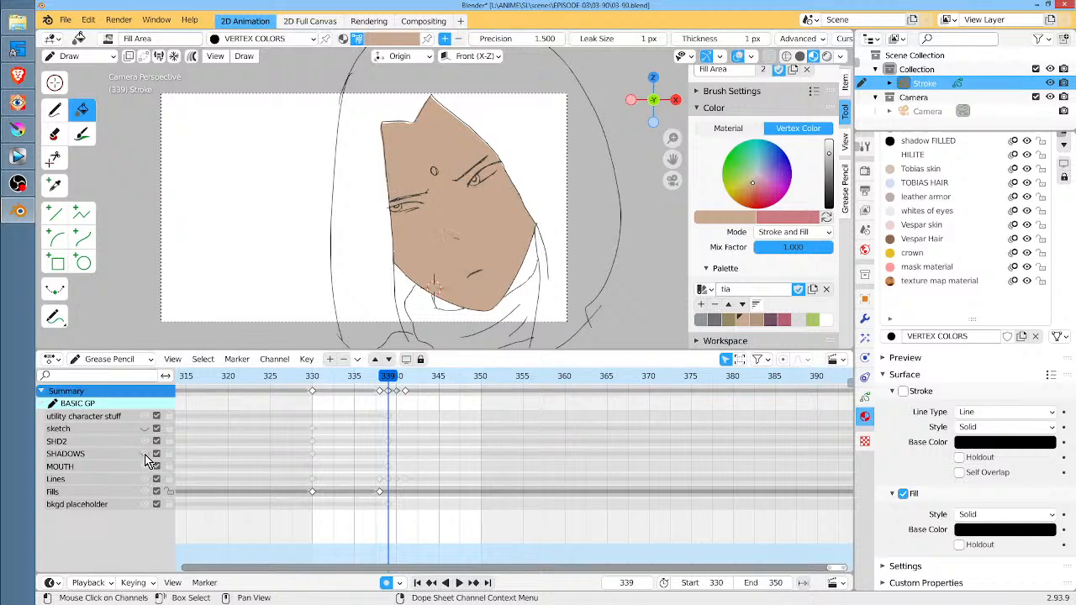
{"action": "left_click", "coordinate": [144, 454]}
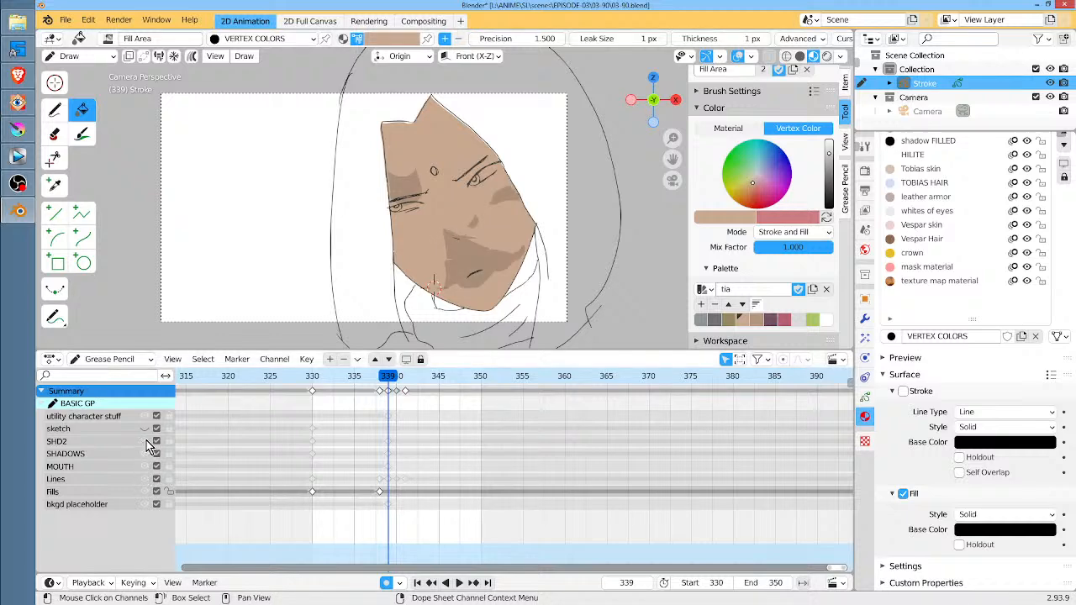
{"action": "left_click", "coordinate": [101, 454]}
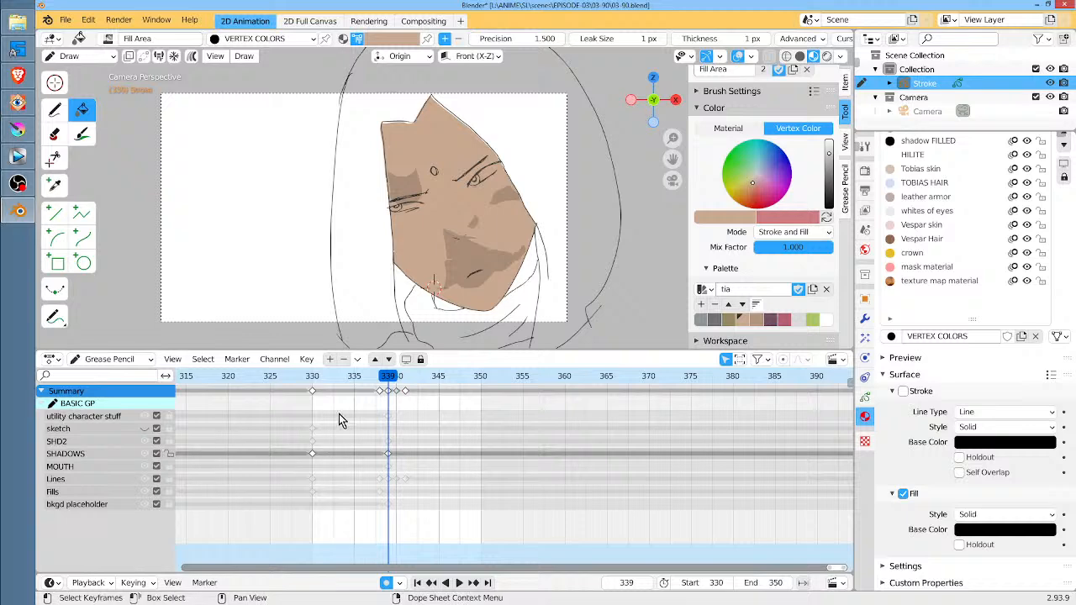
{"action": "left_click", "coordinate": [313, 376]}
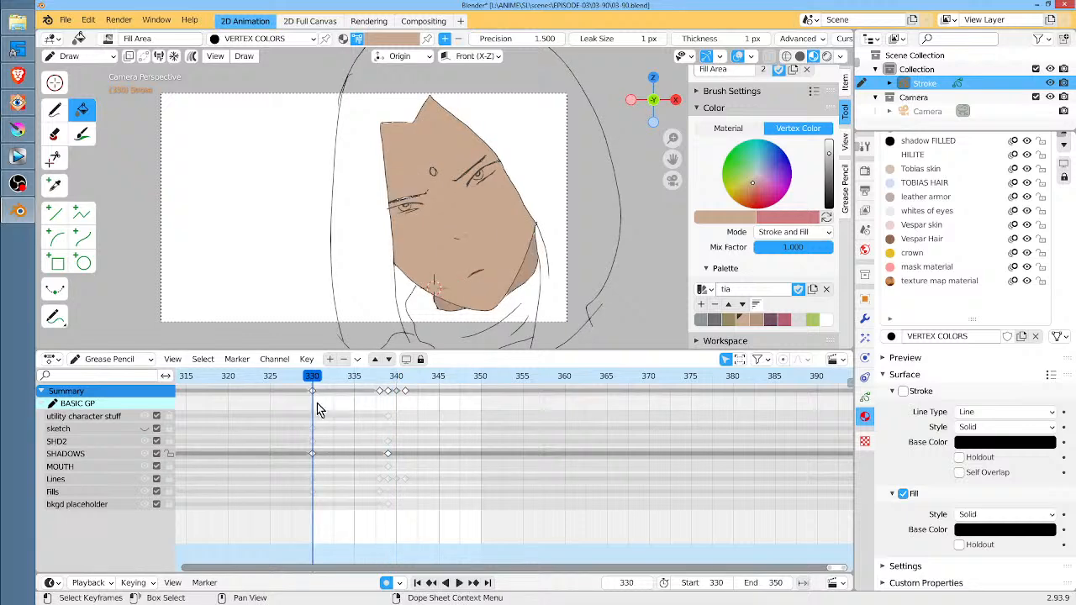
{"action": "left_click", "coordinate": [313, 454]}
{"action": "key", "text": "x"}
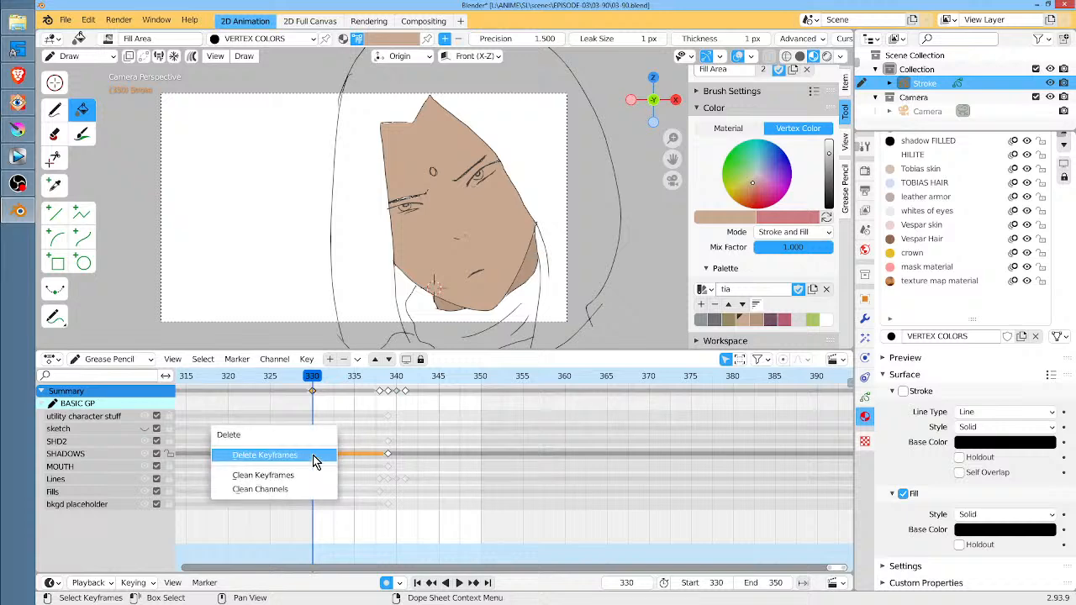
{"action": "left_click", "coordinate": [313, 458]}
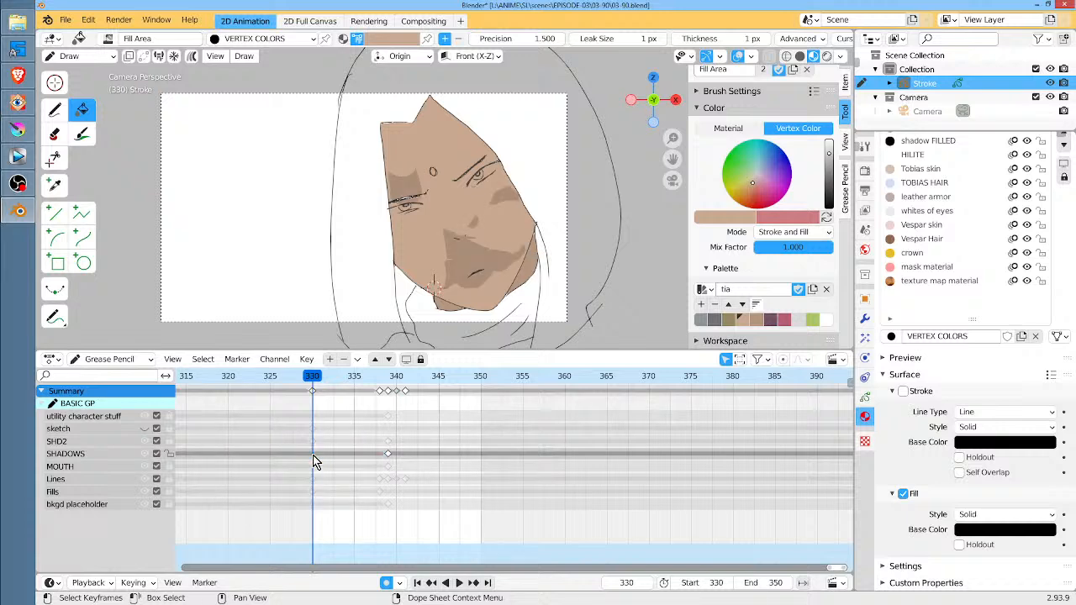
{"action": "key", "text": "i"}
{"action": "left_click", "coordinate": [312, 456]}
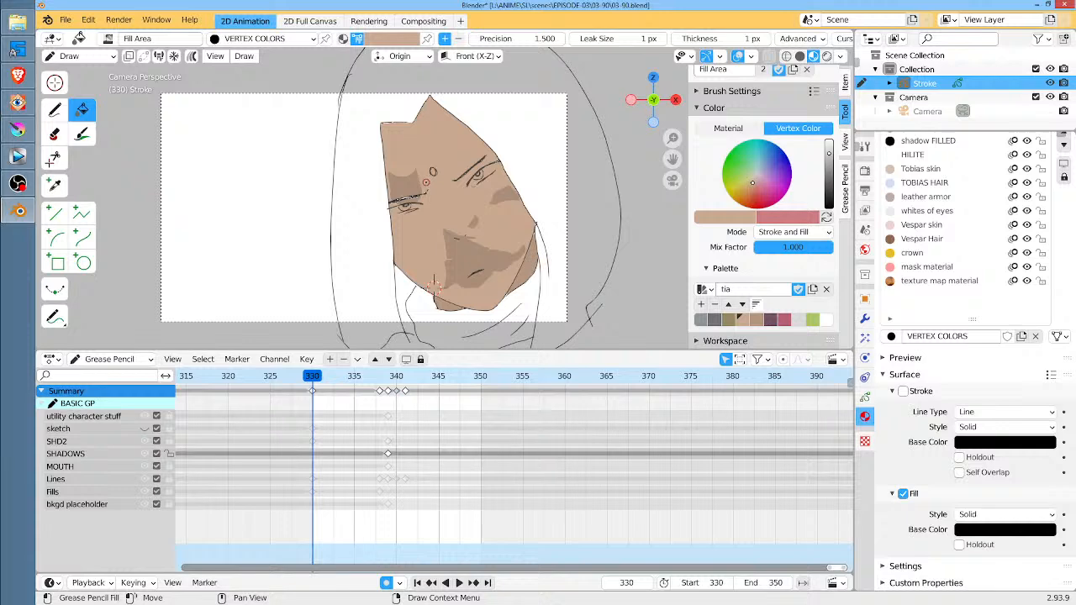
{"action": "key", "text": "i"}
{"action": "left_click", "coordinate": [426, 189]}
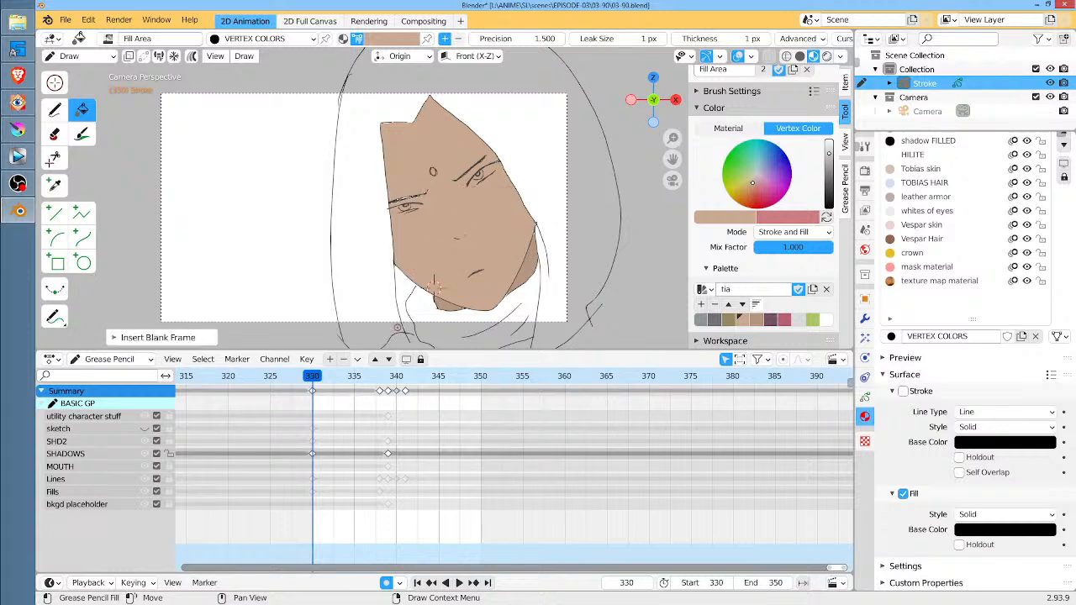
Delete the SHADOWS layer's keyframe at frame 339
{"action": "key", "text": "space"}
{"action": "left_click_drag", "start_coordinate": [319, 376], "coordinate": [388, 389]}
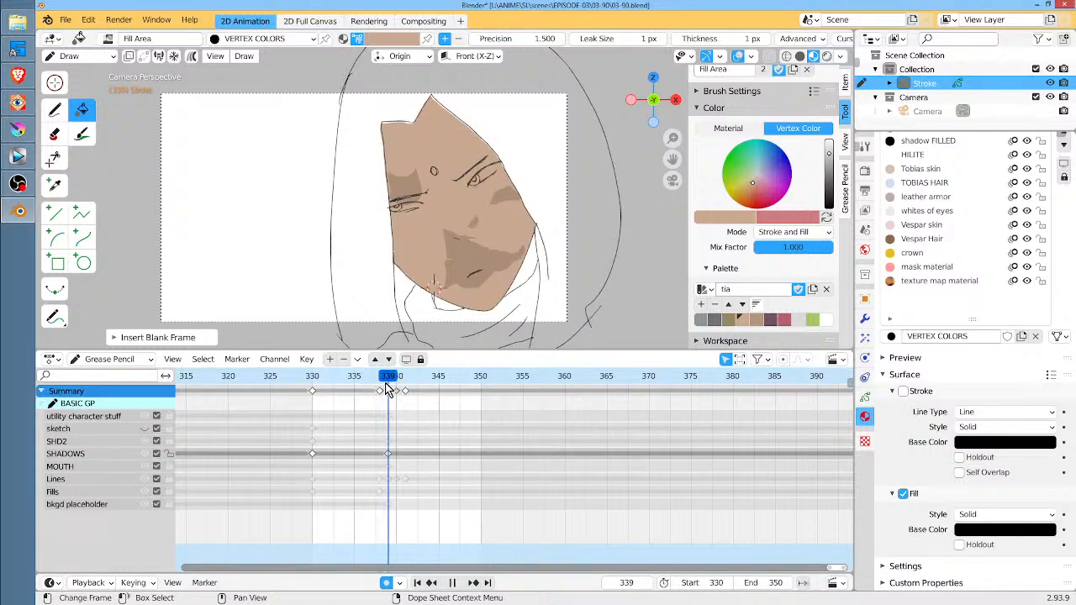
{"action": "left_click", "coordinate": [388, 455]}
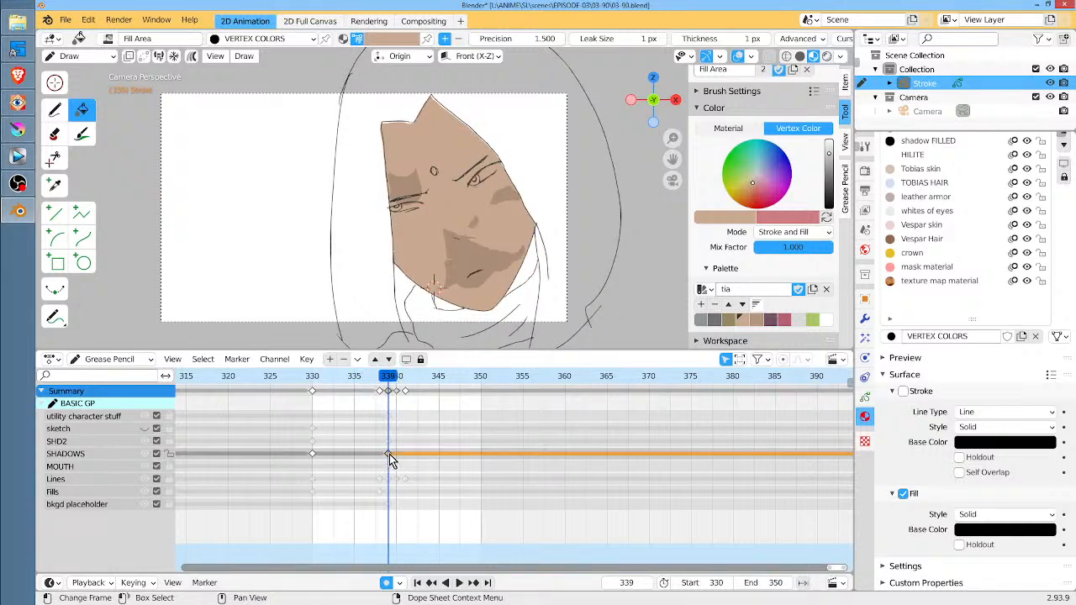
{"action": "key", "text": "x"}
{"action": "left_click", "coordinate": [389, 454]}
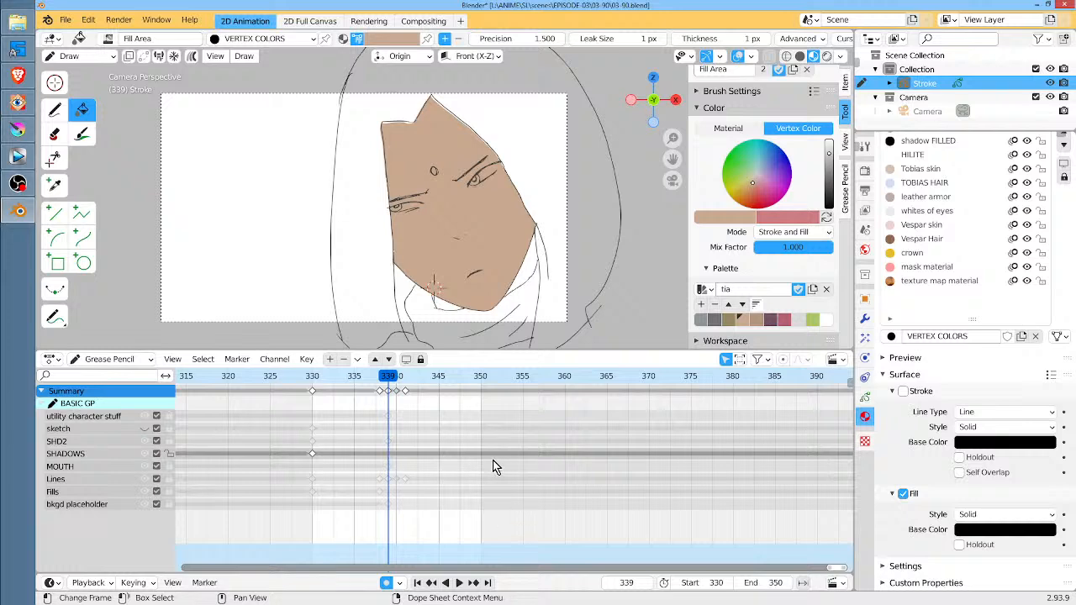
Fill the face at frames 339, 340 and 341 on the Fills layer with the light brown skin color
{"action": "left_click", "coordinate": [103, 494]}
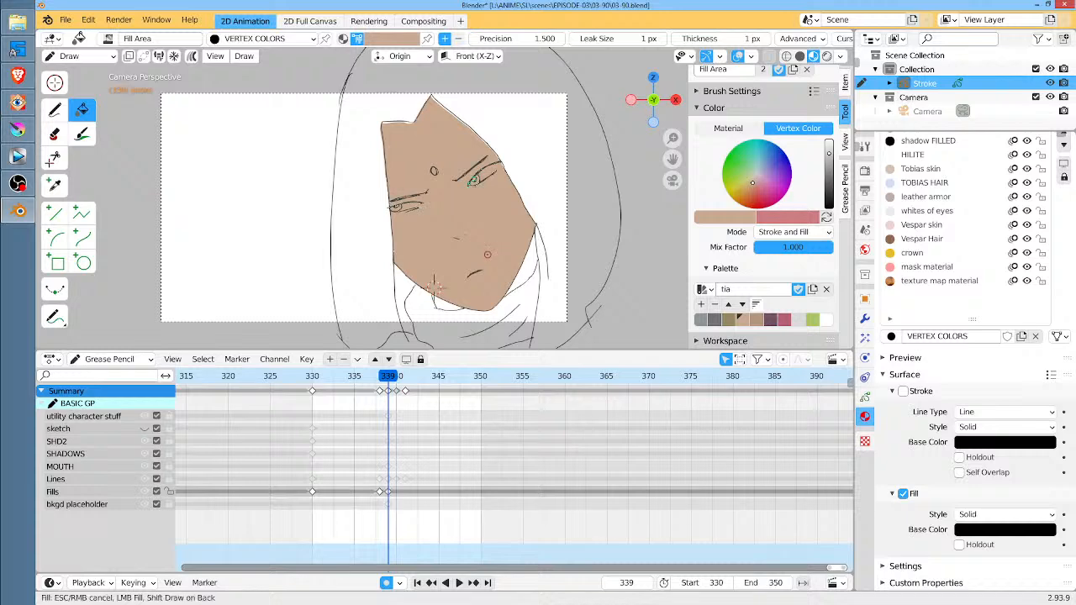
{"action": "left_click", "coordinate": [434, 284]}
{"action": "key", "text": "Right"}
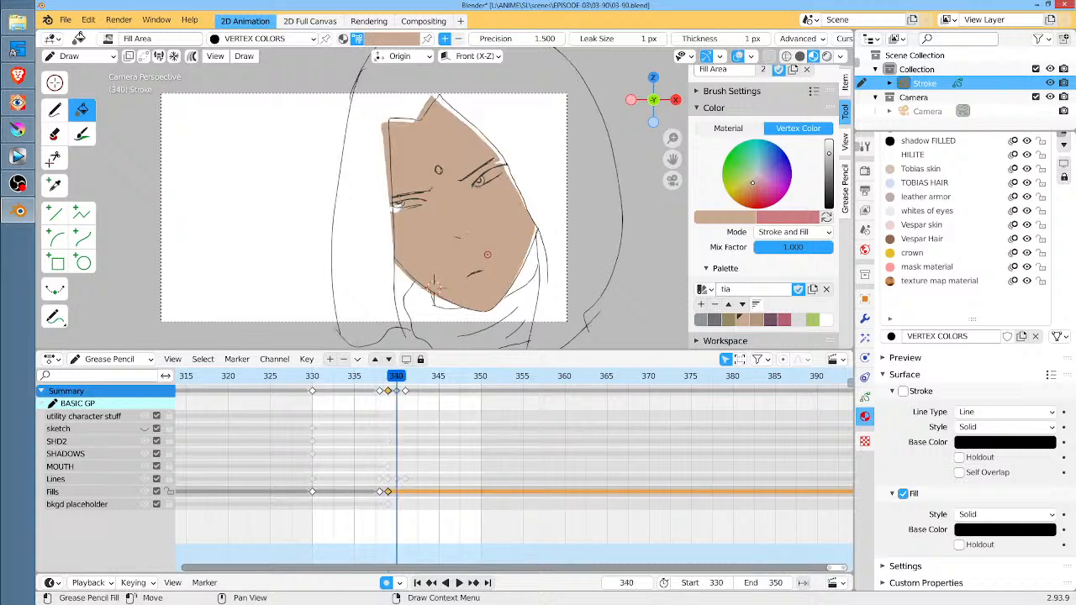
{"action": "left_click", "coordinate": [436, 286]}
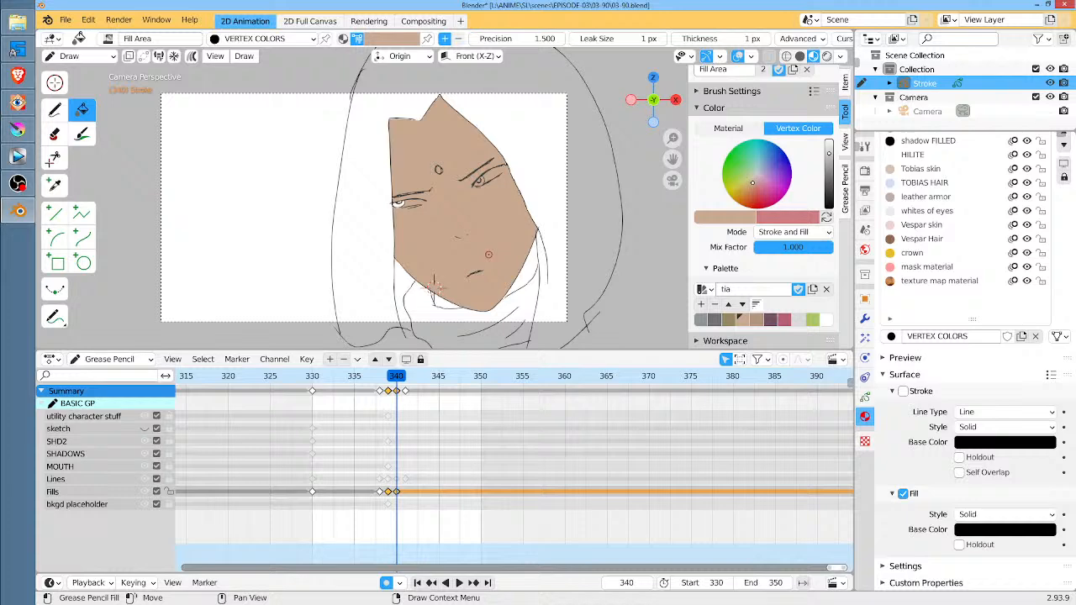
{"action": "key", "text": "Right"}
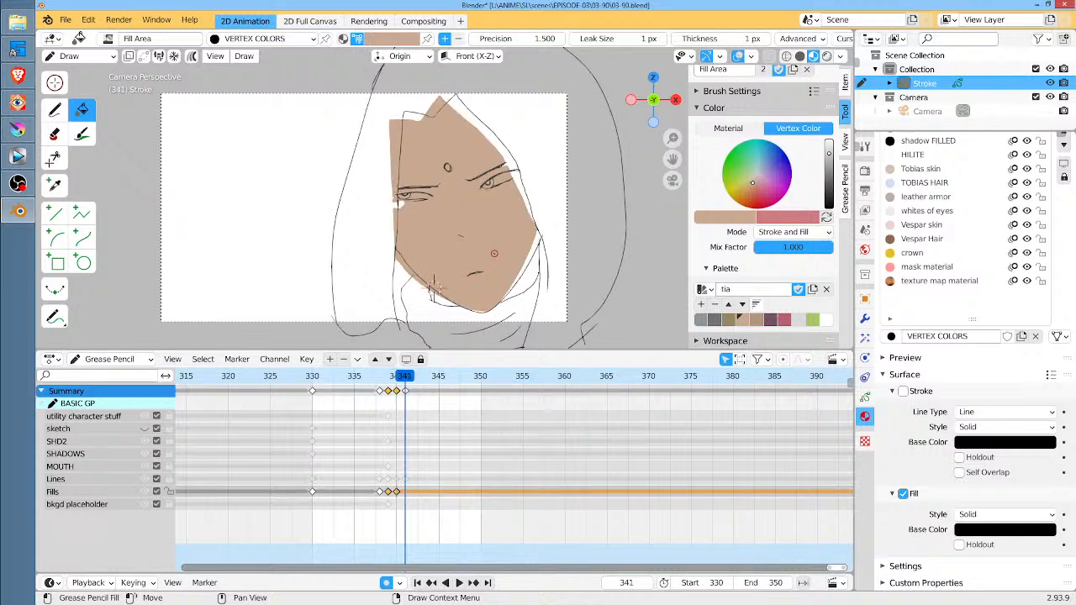
{"action": "left_click", "coordinate": [494, 252]}
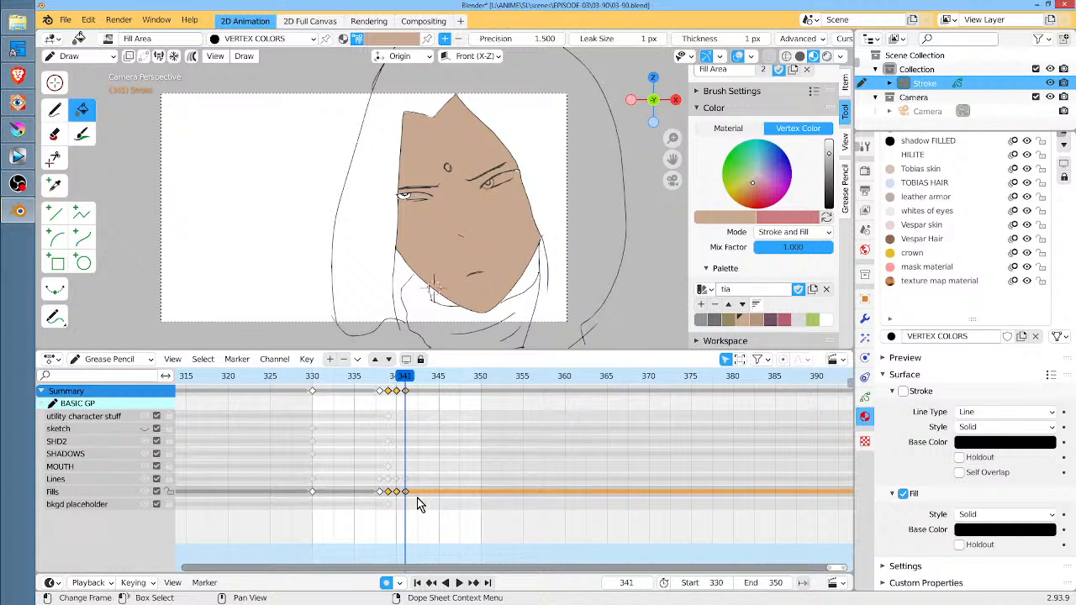
Select the Fills keyframes from 330 to 341, enable multiframe editing and fill the neck areas with the darker skin color
{"action": "left_click_drag", "start_coordinate": [430, 496], "coordinate": [306, 494]}
{"action": "left_click", "coordinate": [192, 58]}
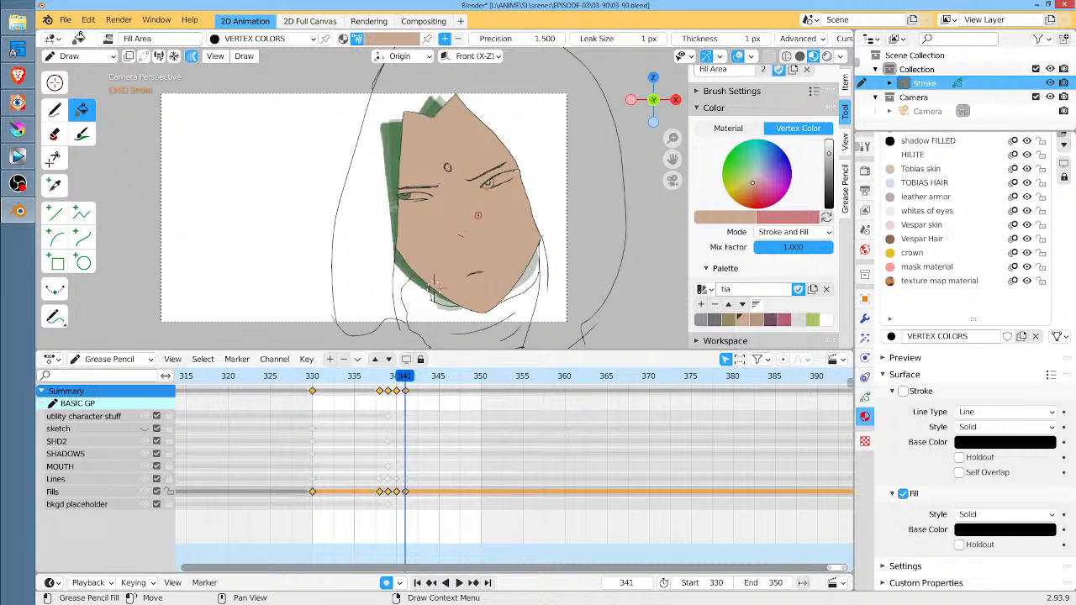
{"action": "left_click", "coordinate": [313, 377]}
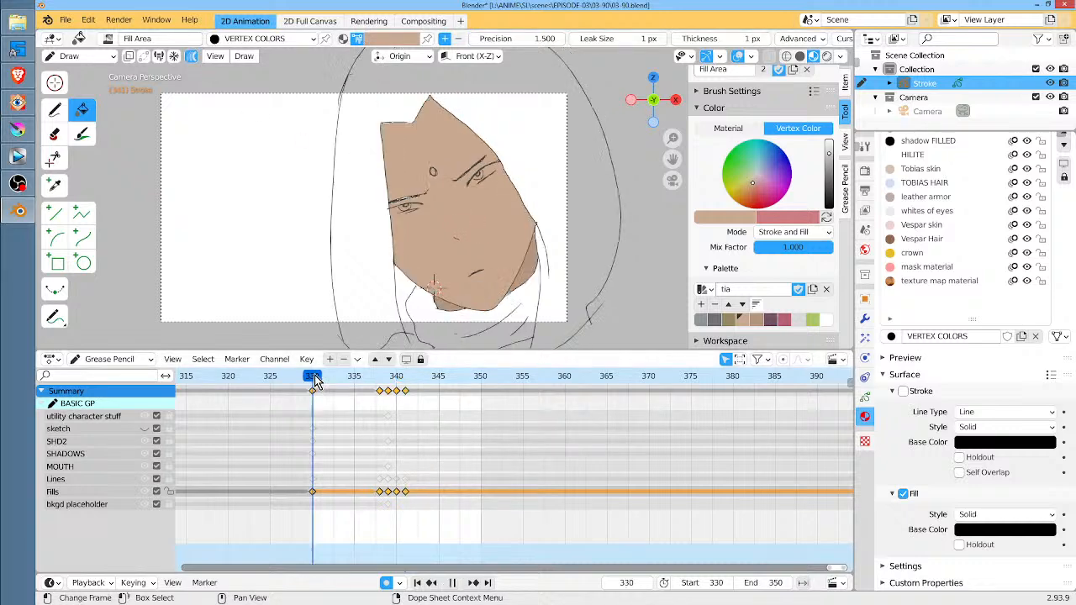
{"action": "left_click", "coordinate": [756, 320]}
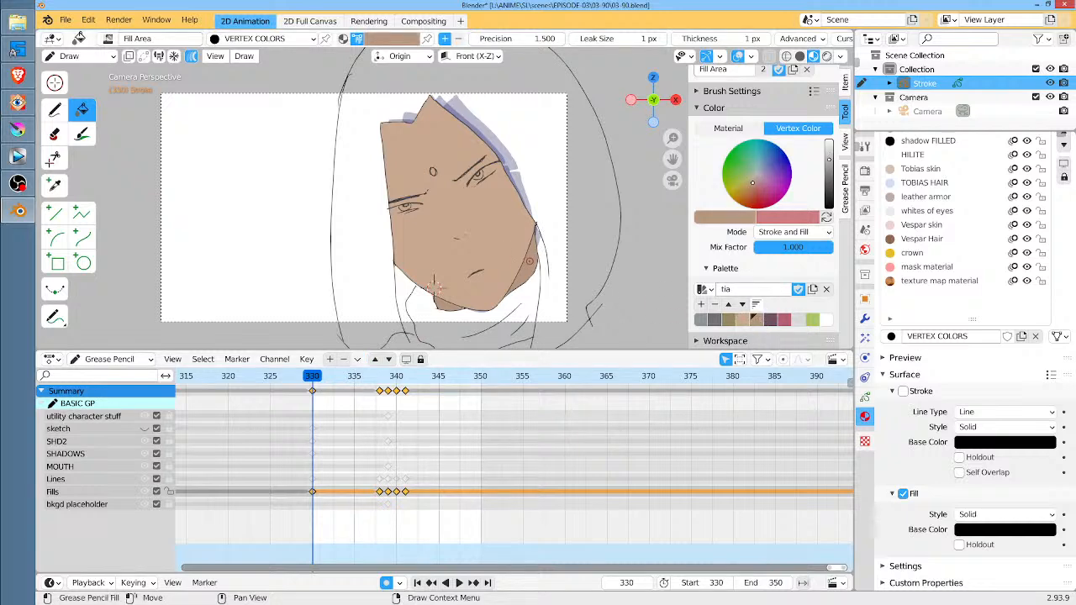
{"action": "left_click", "coordinate": [529, 261]}
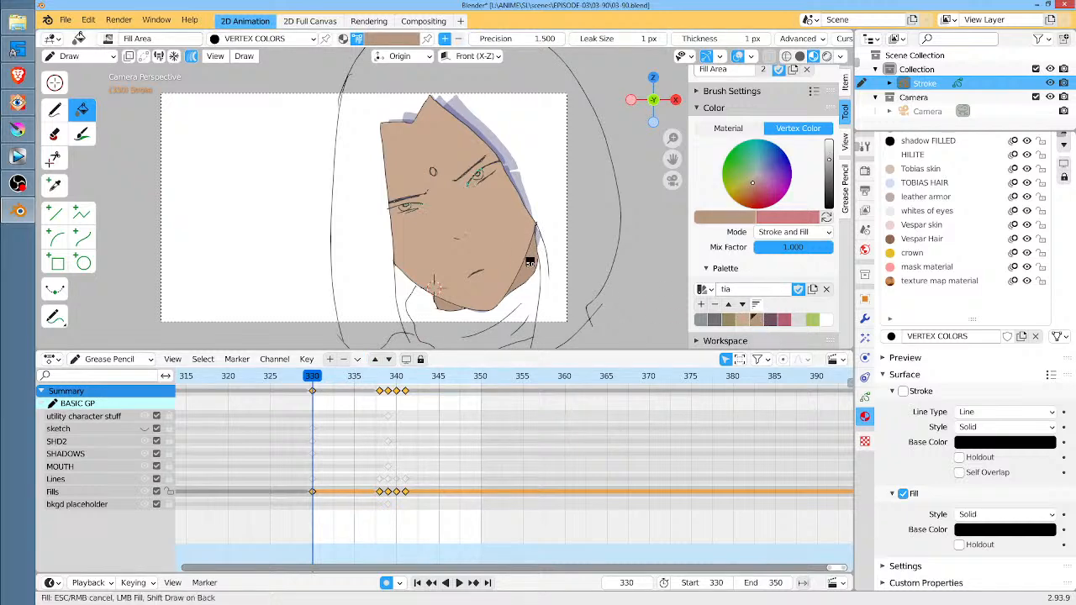
{"action": "left_click", "coordinate": [437, 286]}
{"action": "key", "text": "Right"}
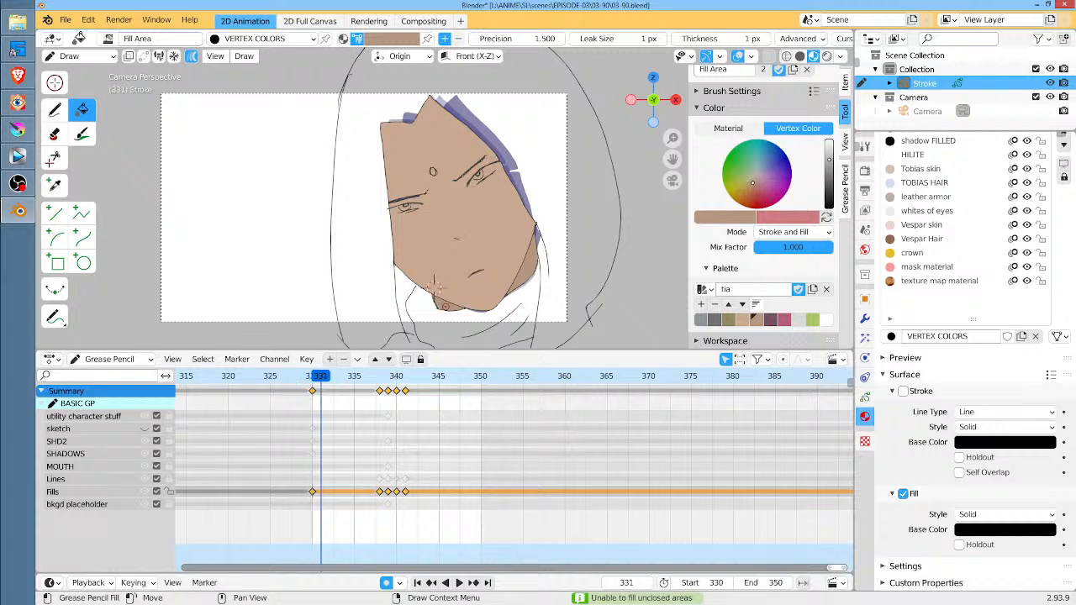
{"action": "key", "text": "Left"}
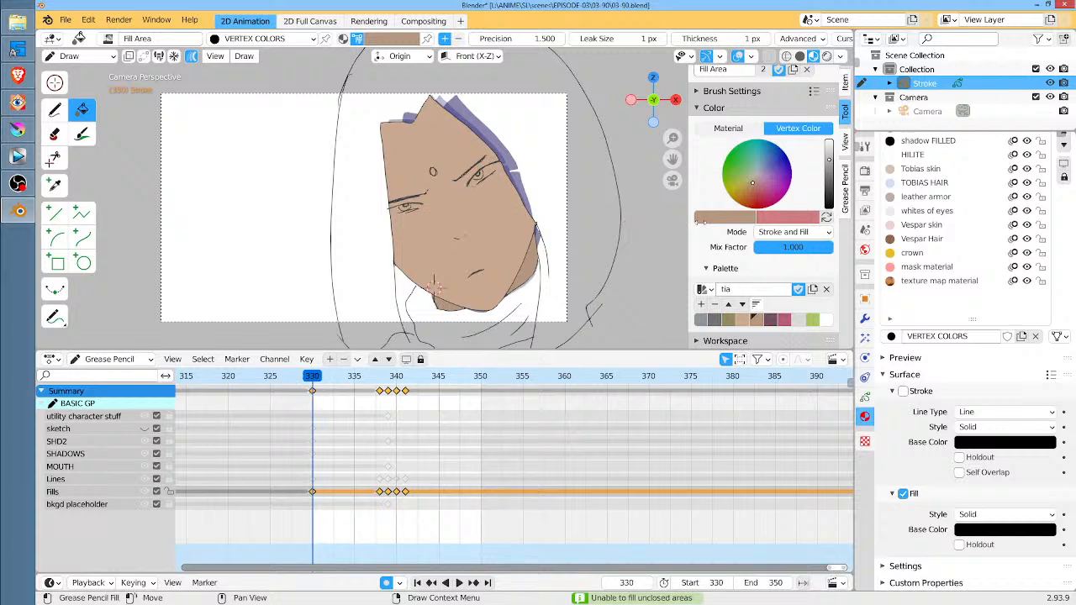
Fill the hair with the dark purple palette color across the selected Fills keyframes and check the neighbouring frames
{"action": "left_click", "coordinate": [769, 320]}
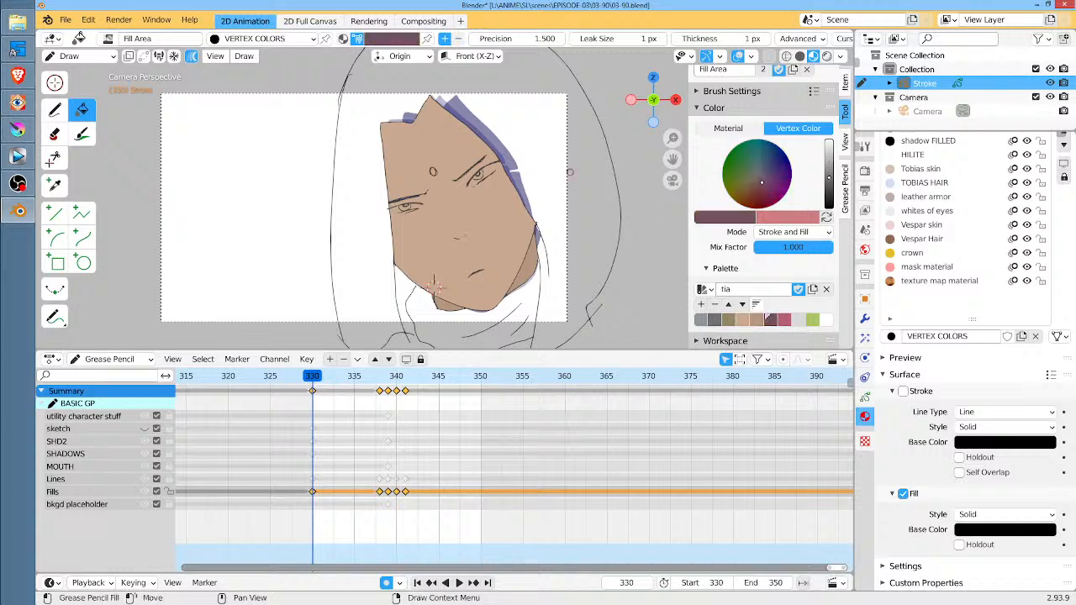
{"action": "left_click", "coordinate": [533, 105]}
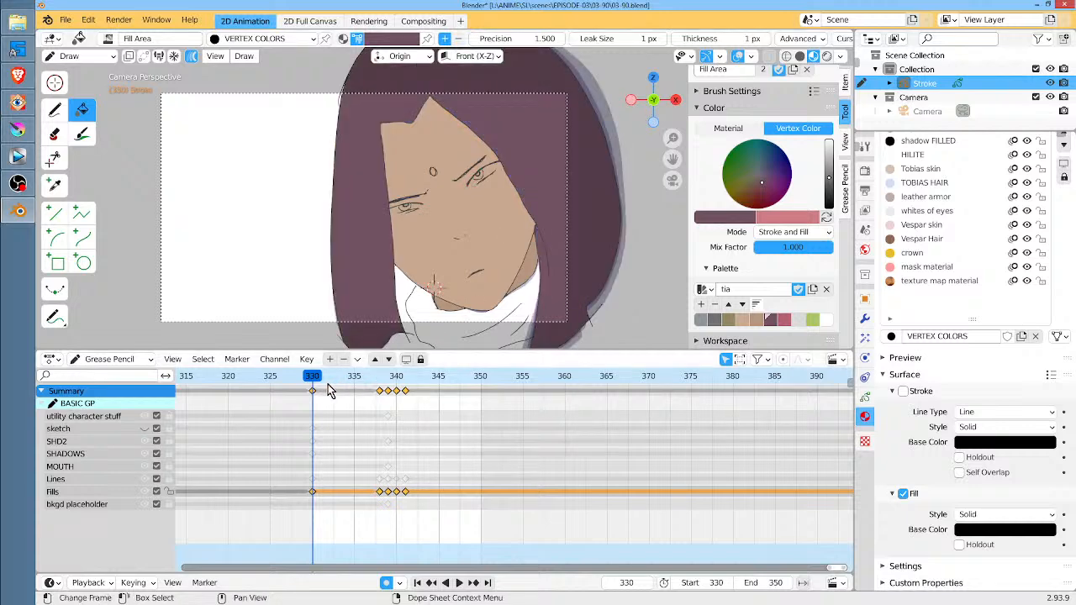
{"action": "mouse_move", "coordinate": [328, 384]}
{"action": "left_mouse_down"}
{"action": "mouse_move", "coordinate": [431, 395]}
{"action": "mouse_move", "coordinate": [312, 391]}
{"action": "left_mouse_up"}
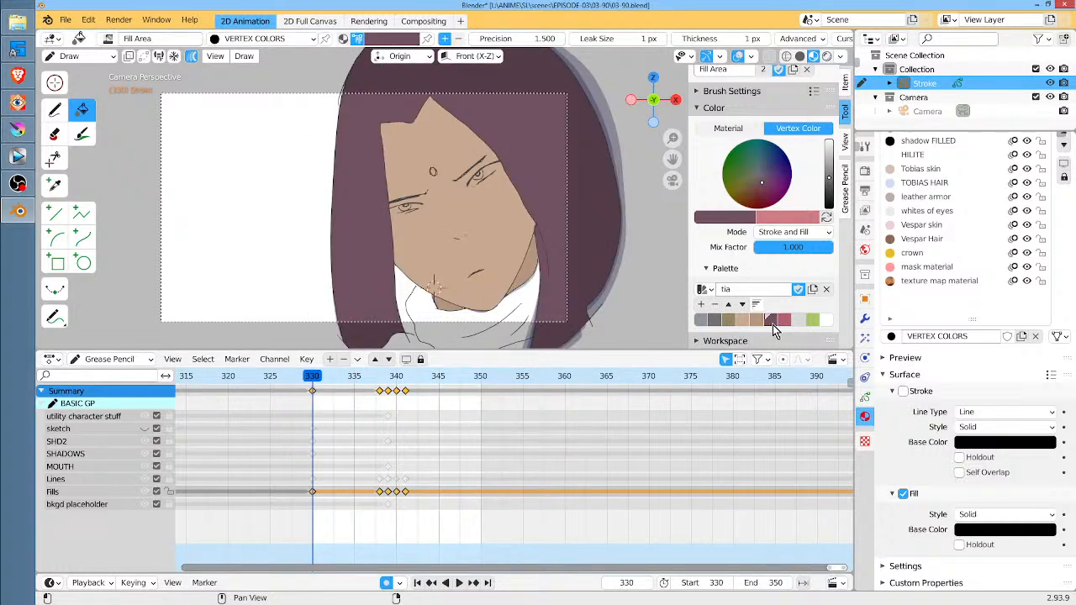
Fill the scarf around the neck with dark gray, and refill it with the lighter gray palette color
{"action": "left_click", "coordinate": [717, 321]}
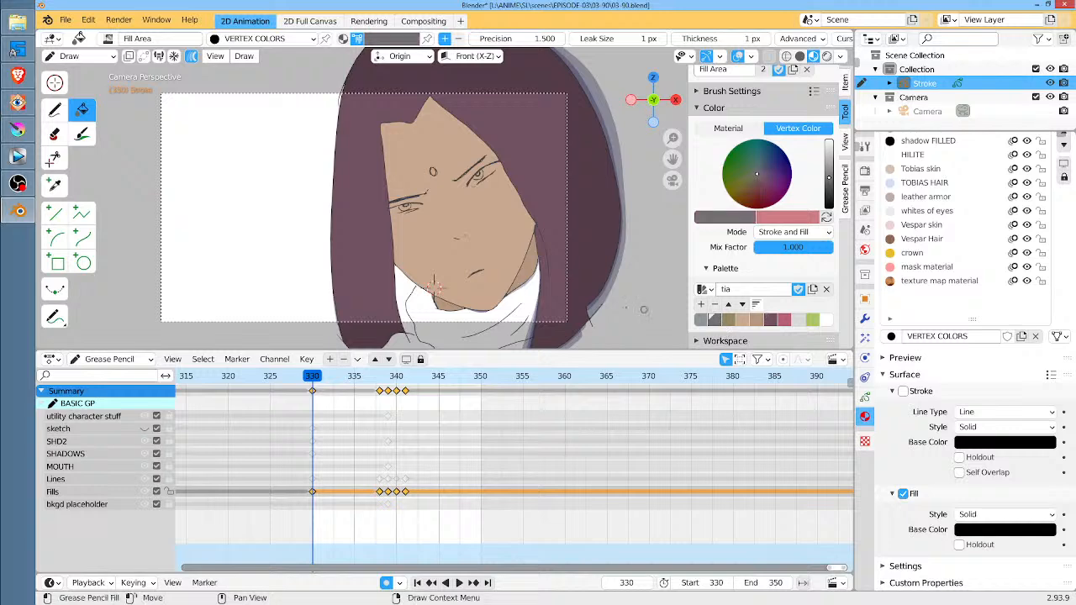
{"action": "left_click", "coordinate": [433, 285]}
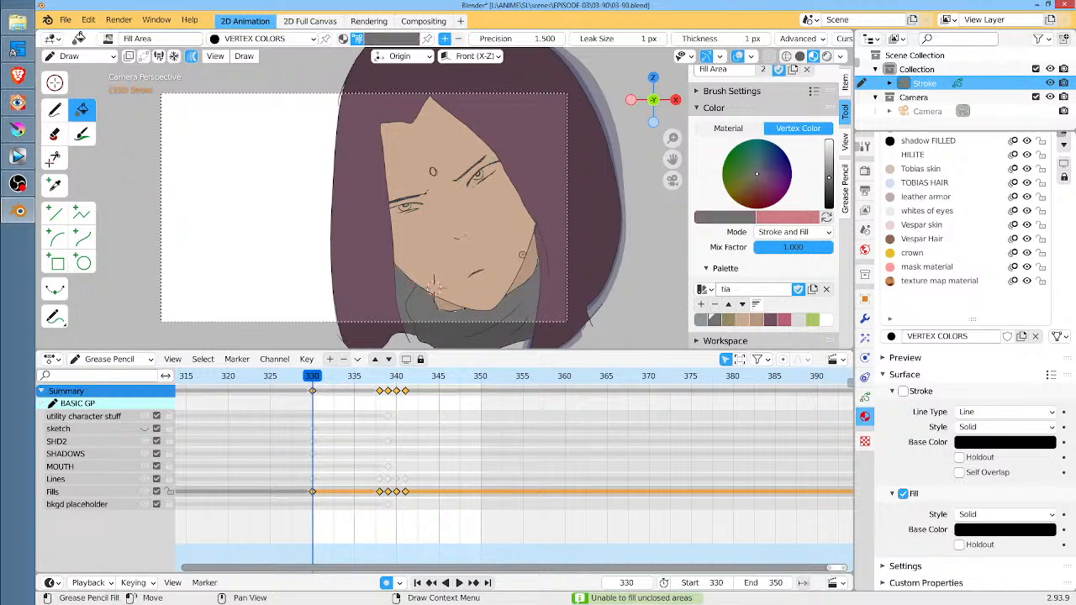
{"action": "left_click", "coordinate": [702, 321]}
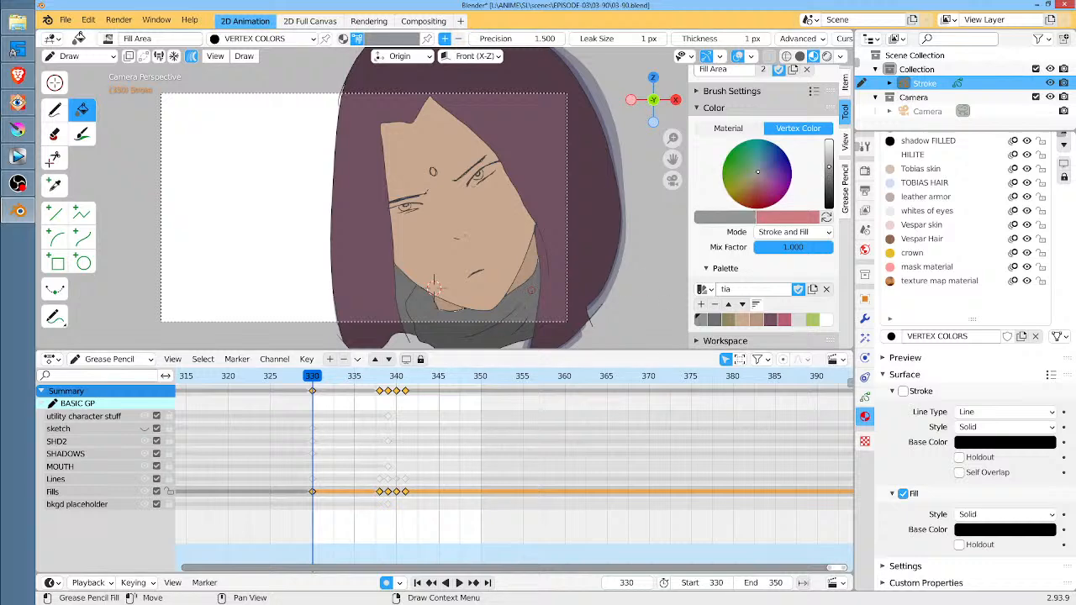
{"action": "left_click", "coordinate": [531, 307]}
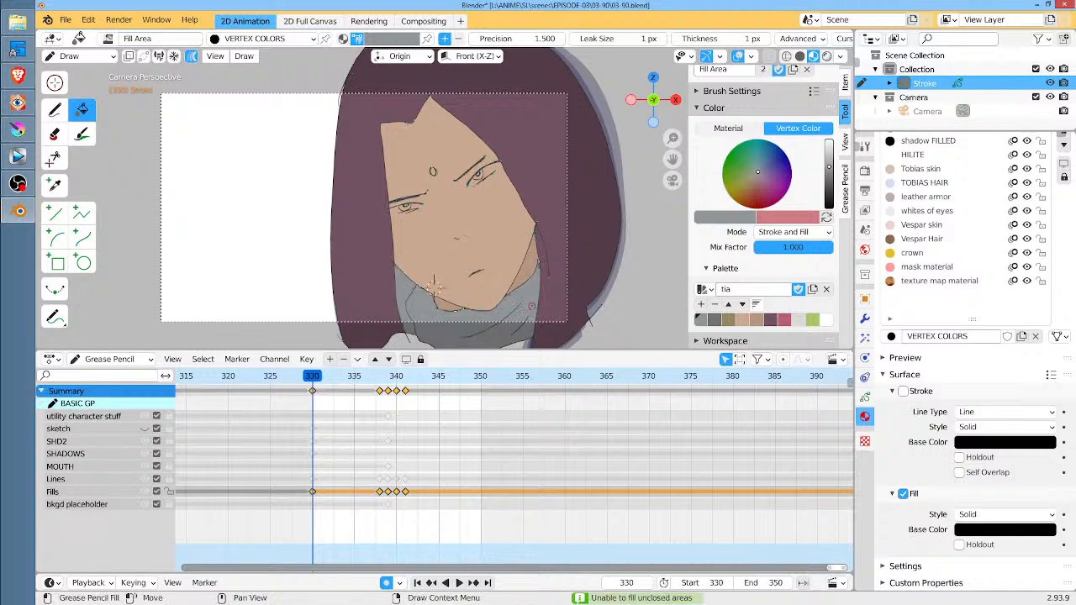
{"action": "scroll", "coordinate": [425, 179], "scroll_direction": "up", "scroll_amount": 10}
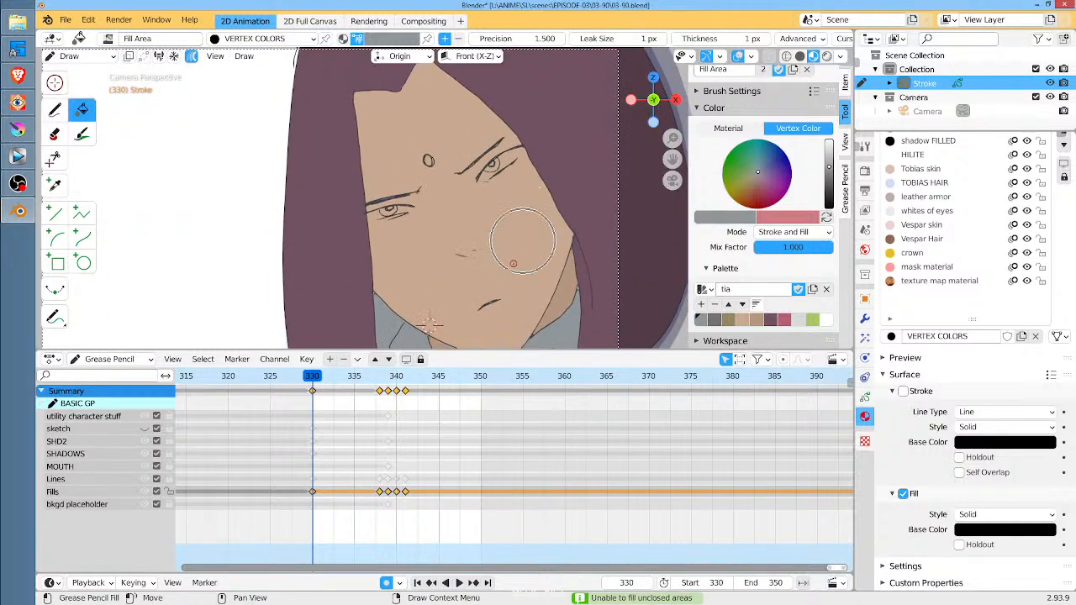
Choose the darker gray palette color and try to fill the scarf fold beside the hair below the jaw at frame 330
{"action": "middle_click_drag", "start_coordinate": [425, 179], "coordinate": [482, 157], "text": "shift"}
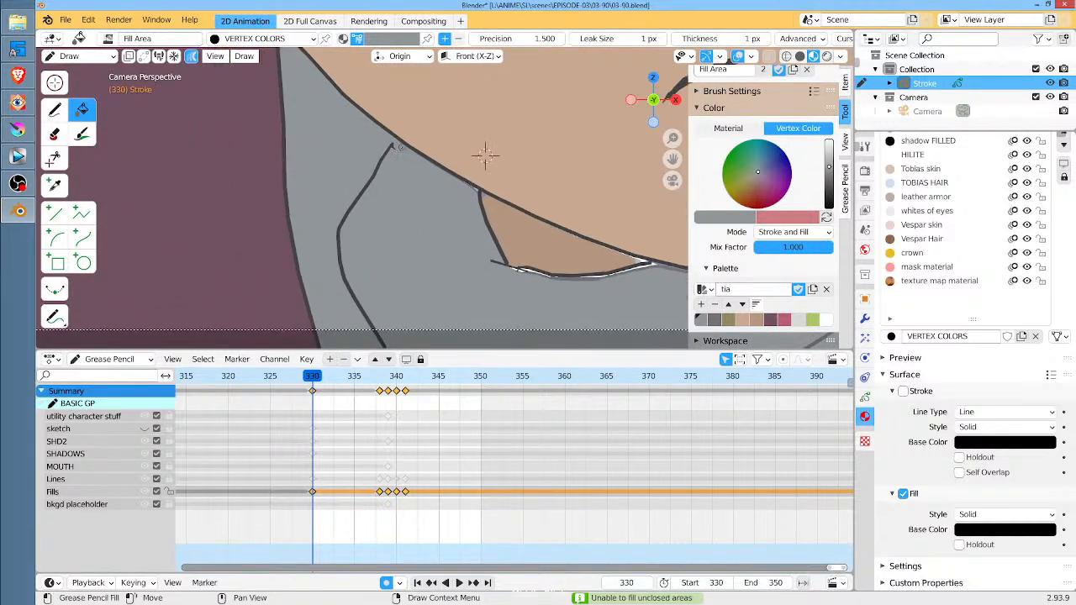
{"action": "scroll", "coordinate": [485, 155], "scroll_direction": "down", "scroll_amount": 3}
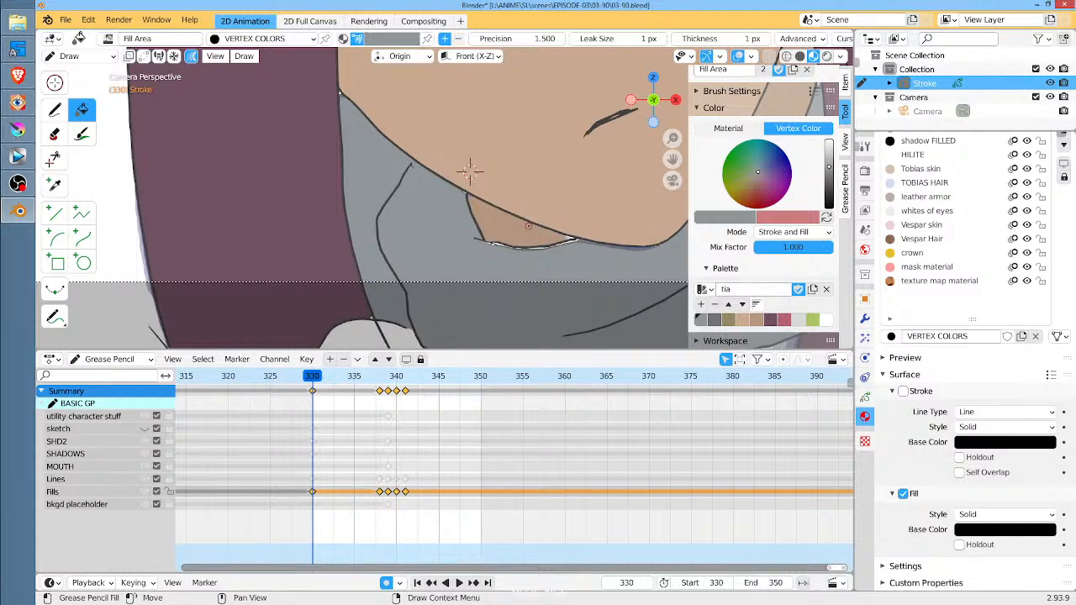
{"action": "left_click", "coordinate": [713, 319]}
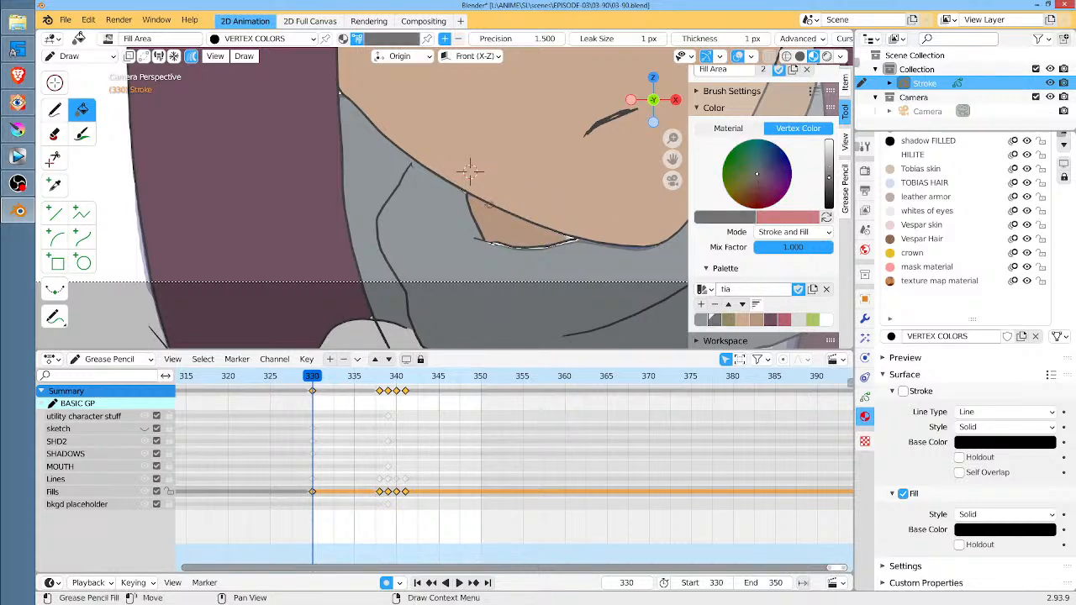
{"action": "left_click", "coordinate": [377, 165]}
Activate the Lines layer and erase the hooked tip of the scarf fold line just below the jaw
{"action": "left_click", "coordinate": [98, 481]}
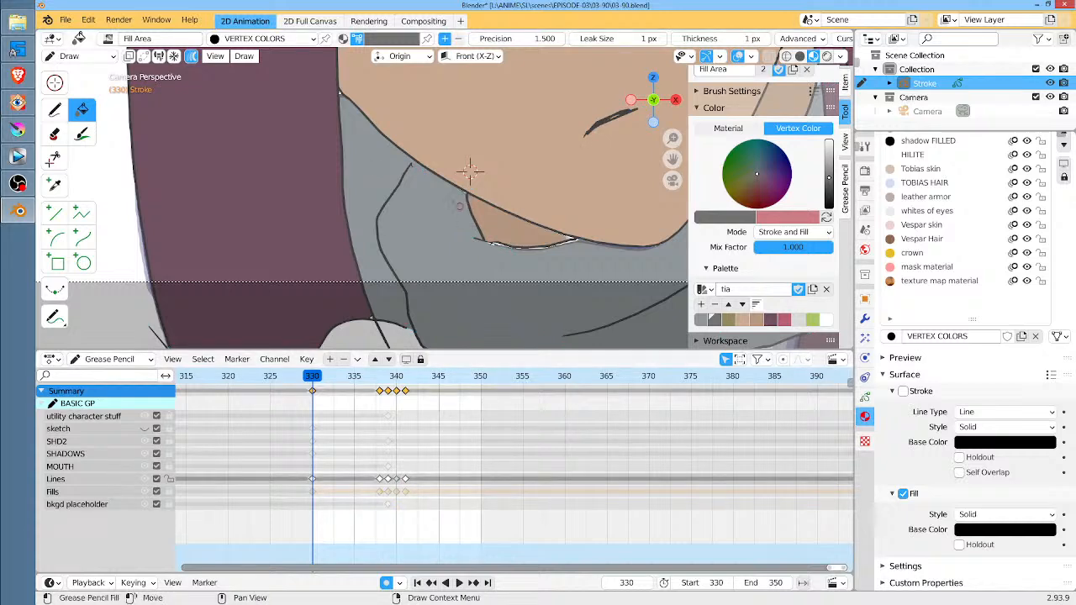
{"action": "scroll", "coordinate": [414, 184], "scroll_direction": "up", "scroll_amount": 1}
{"action": "scroll", "coordinate": [473, 167], "scroll_direction": "up", "scroll_amount": 3}
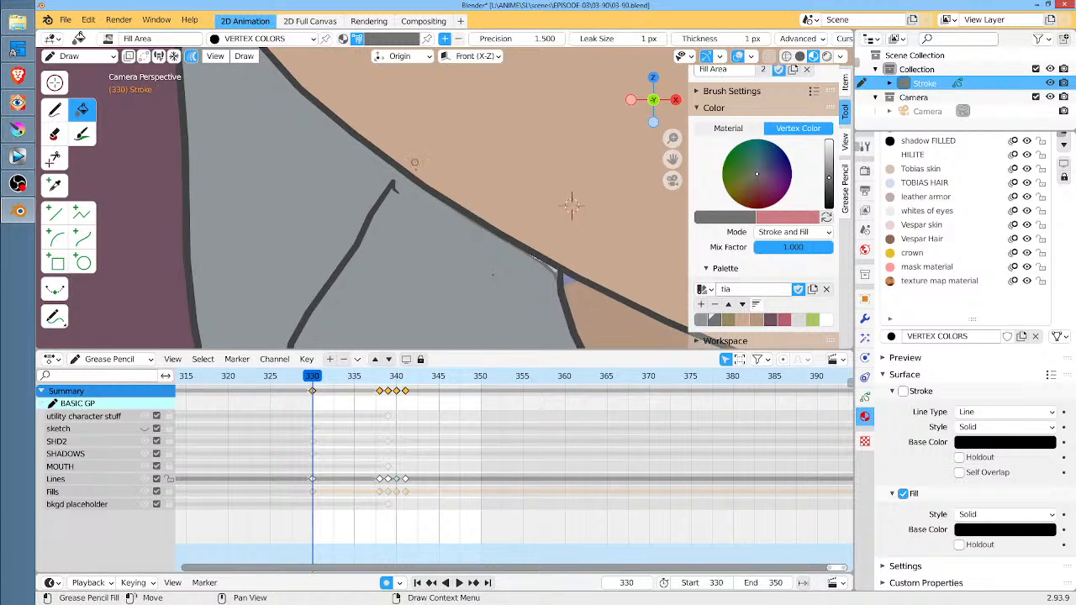
{"action": "left_click", "coordinate": [55, 110]}
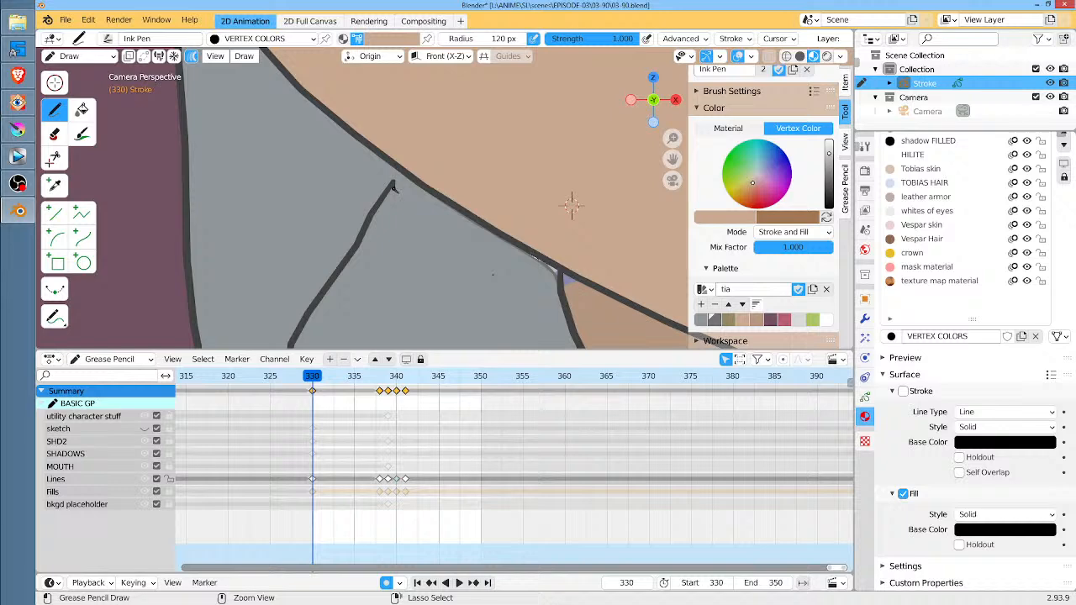
{"action": "left_click_drag", "start_coordinate": [392, 186], "coordinate": [402, 207], "text": "ctrl"}
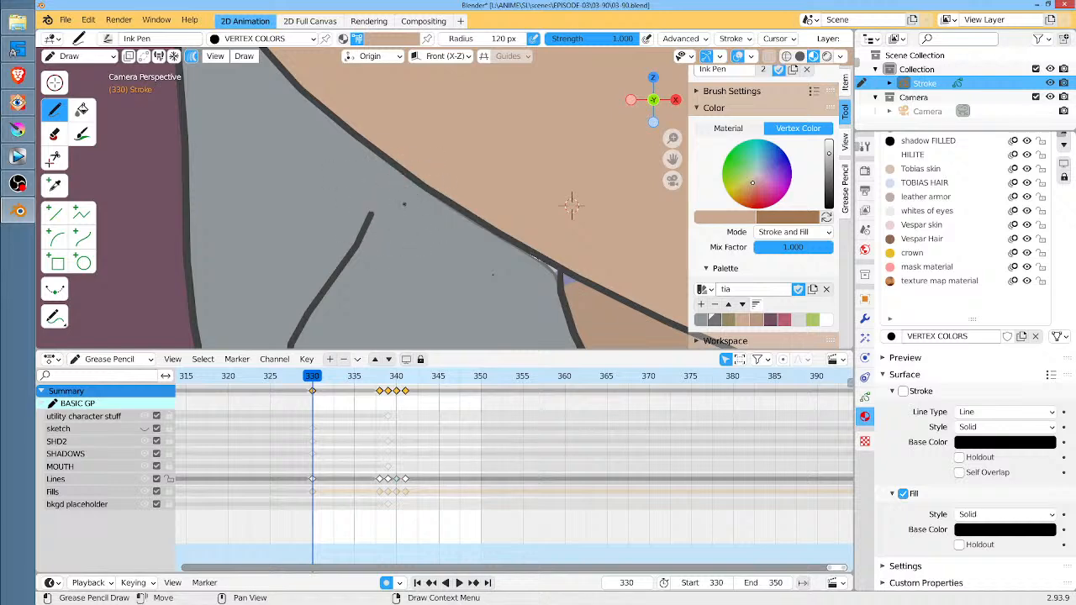
Switch to Edit Mode and move the scarf fold line's end point up to meet the jawline at frame 330
{"action": "key", "text": "Tab"}
{"action": "left_click", "coordinate": [372, 216]}
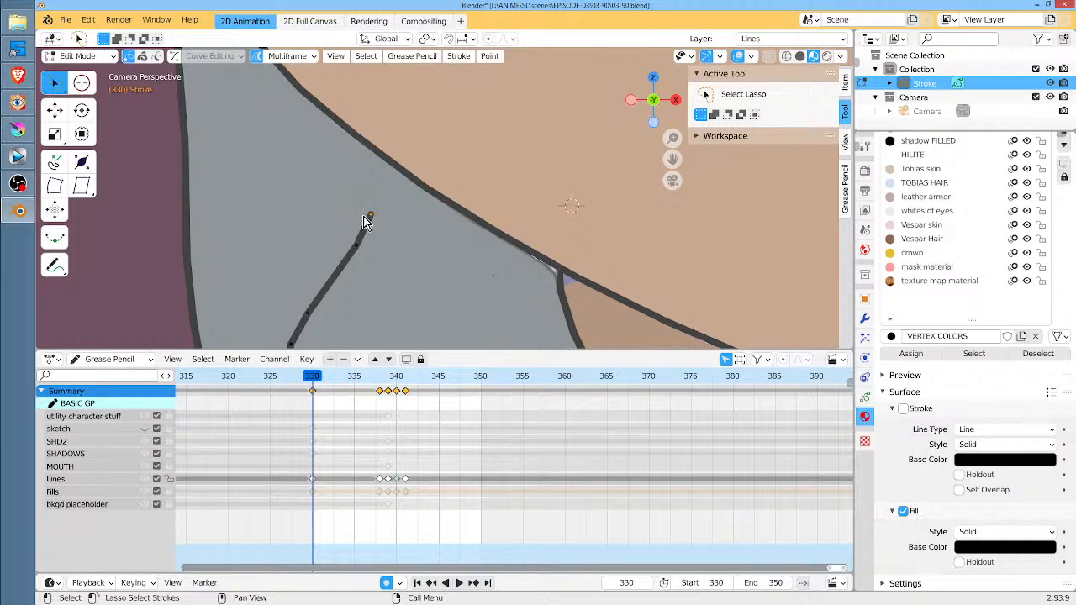
{"action": "key", "text": "g"}
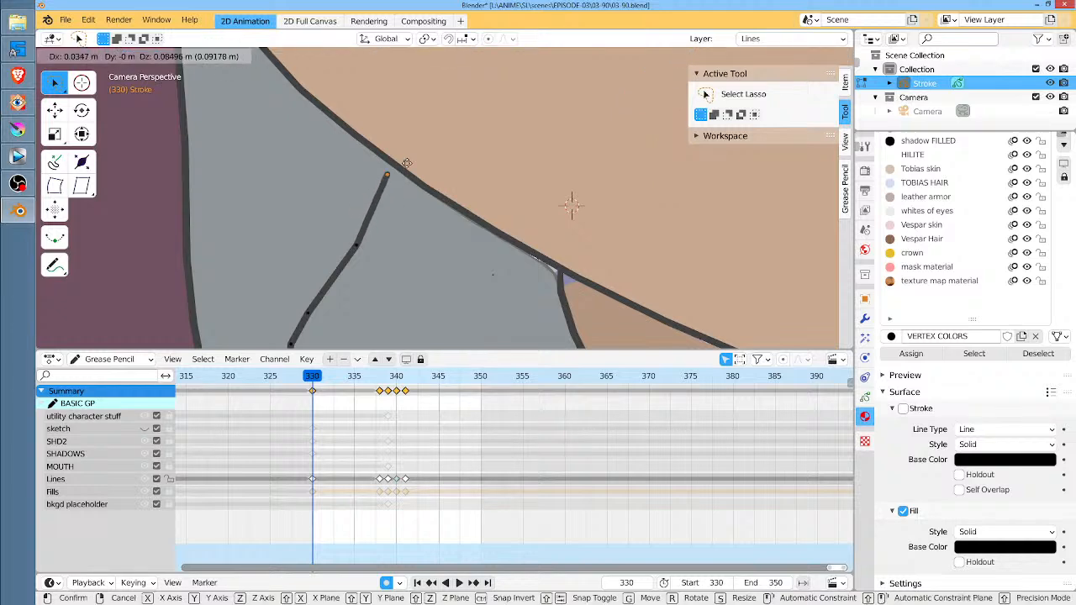
{"action": "left_click", "coordinate": [407, 168]}
{"action": "scroll", "coordinate": [407, 168], "scroll_direction": "down", "scroll_amount": 5}
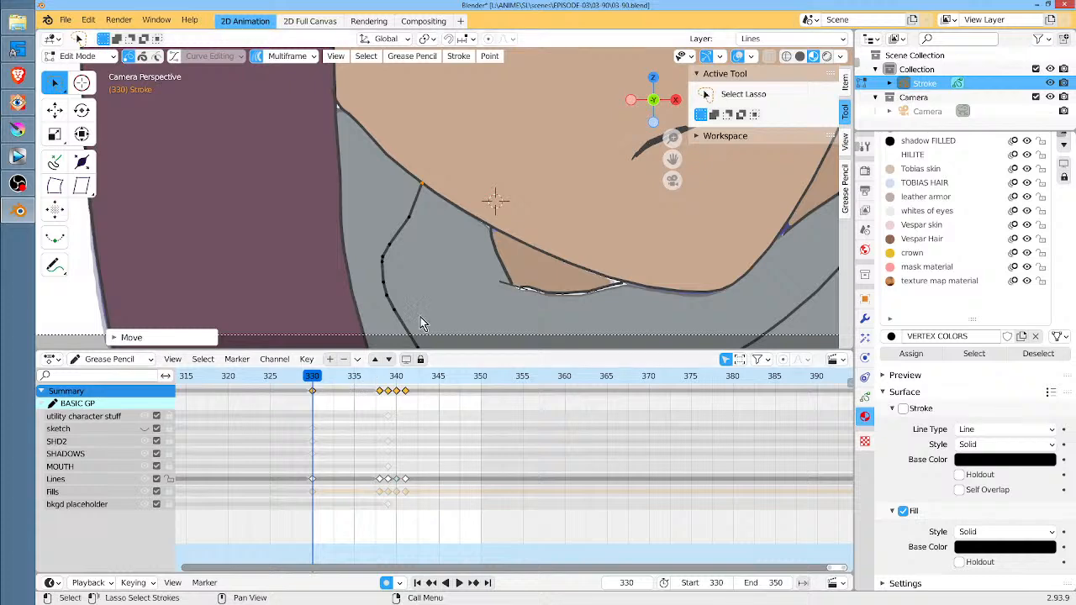
Scrub the animation between frames 330 and 341 to check the scarf line and fills under the jaw
{"action": "key", "text": "space"}
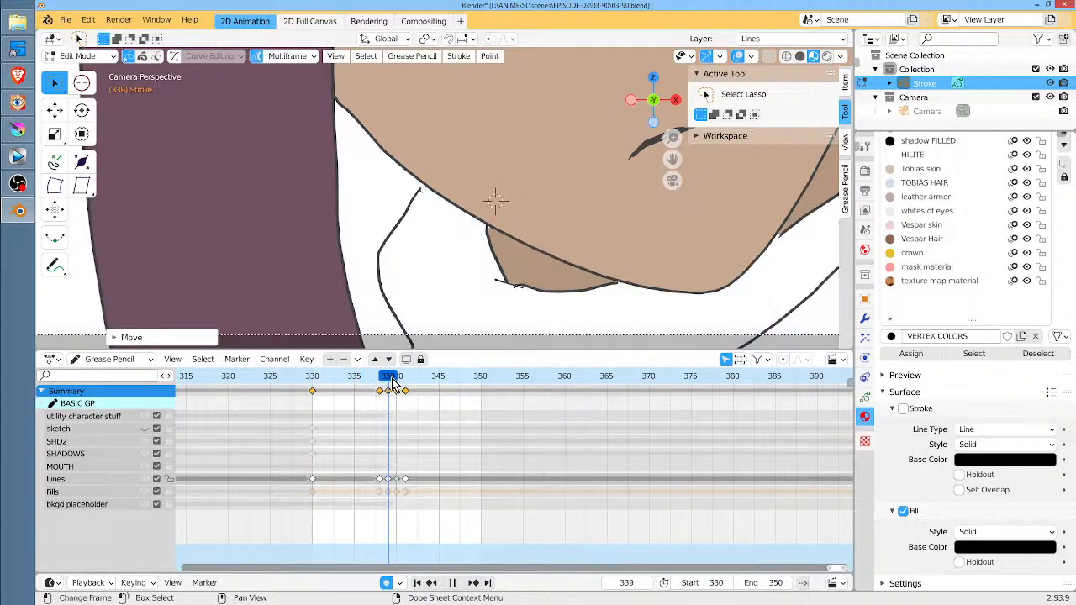
{"action": "left_click_drag", "start_coordinate": [407, 391], "coordinate": [313, 395]}
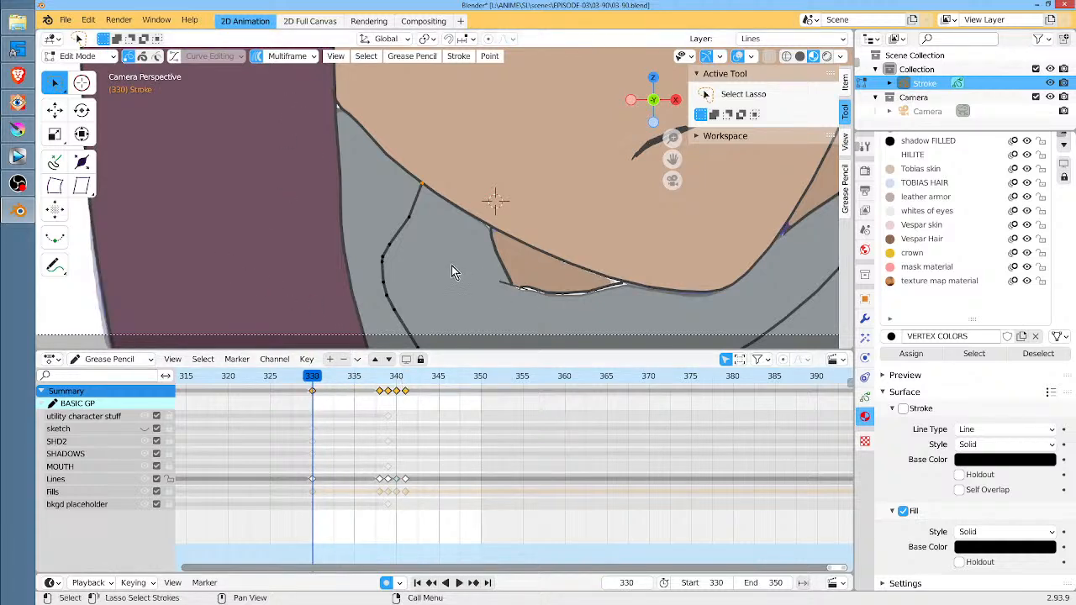
{"action": "scroll", "coordinate": [454, 278], "scroll_direction": "down", "scroll_amount": 2}
{"action": "middle_click_drag", "start_coordinate": [453, 277], "coordinate": [376, 281]}
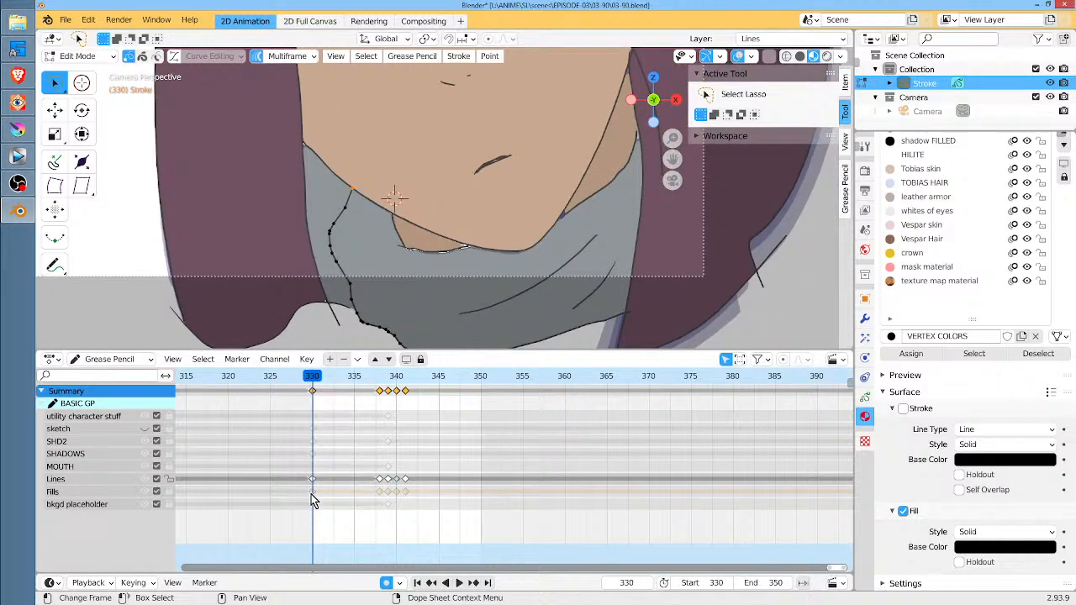
Activate the Fills layer, go to frame 341 and turn off multiframe editing
{"action": "left_click", "coordinate": [99, 493]}
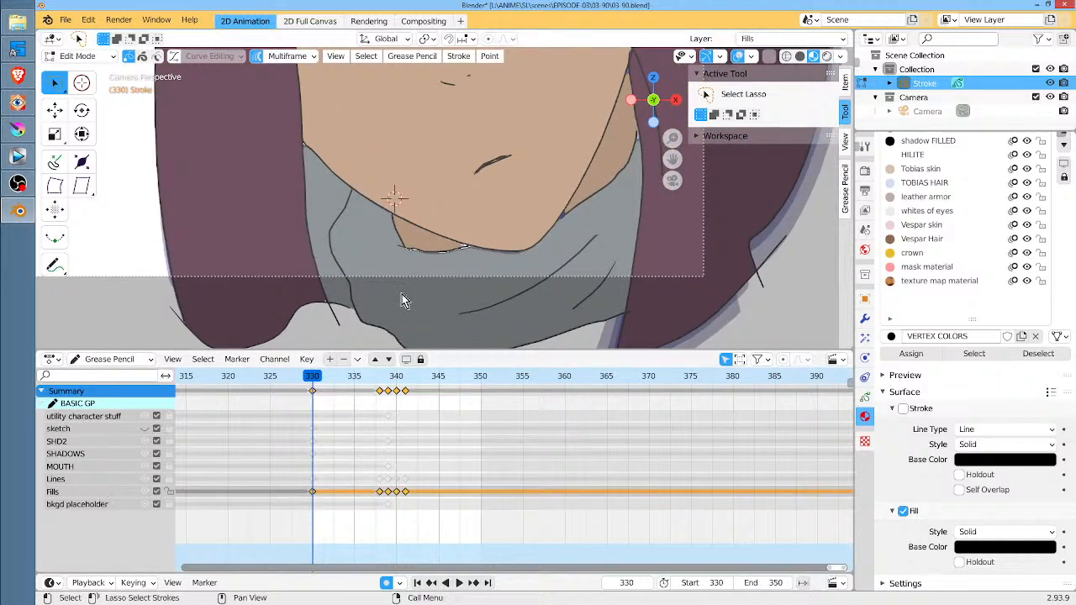
{"action": "key", "text": "space"}
{"action": "mouse_move", "coordinate": [340, 380]}
{"action": "left_mouse_down"}
{"action": "mouse_move", "coordinate": [430, 389]}
{"action": "mouse_move", "coordinate": [398, 391]}
{"action": "mouse_move", "coordinate": [407, 391]}
{"action": "left_mouse_up"}
{"action": "key", "text": "space"}
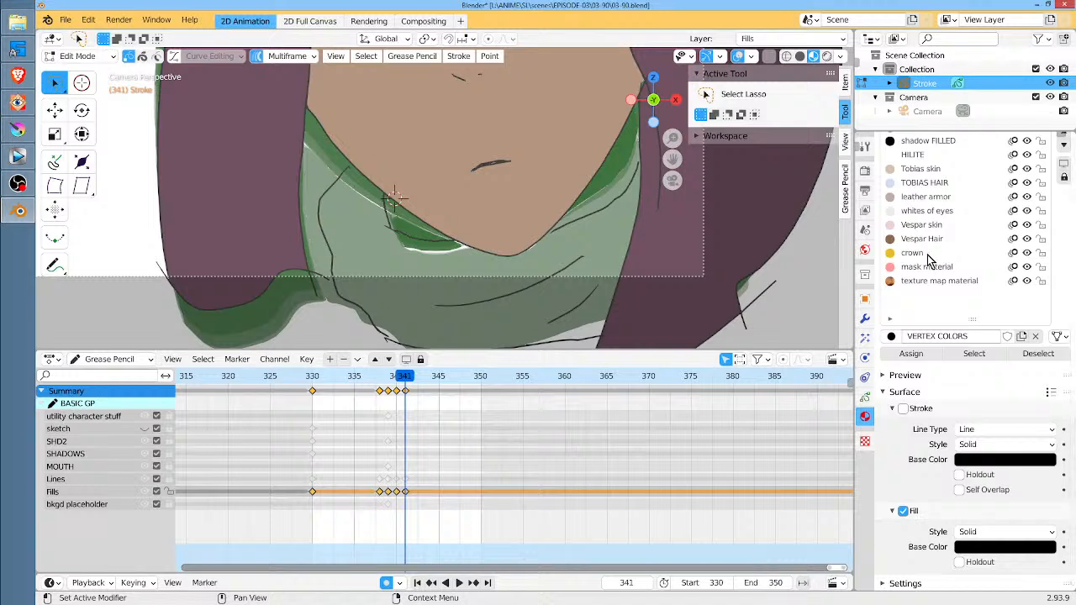
{"action": "left_click", "coordinate": [257, 55]}
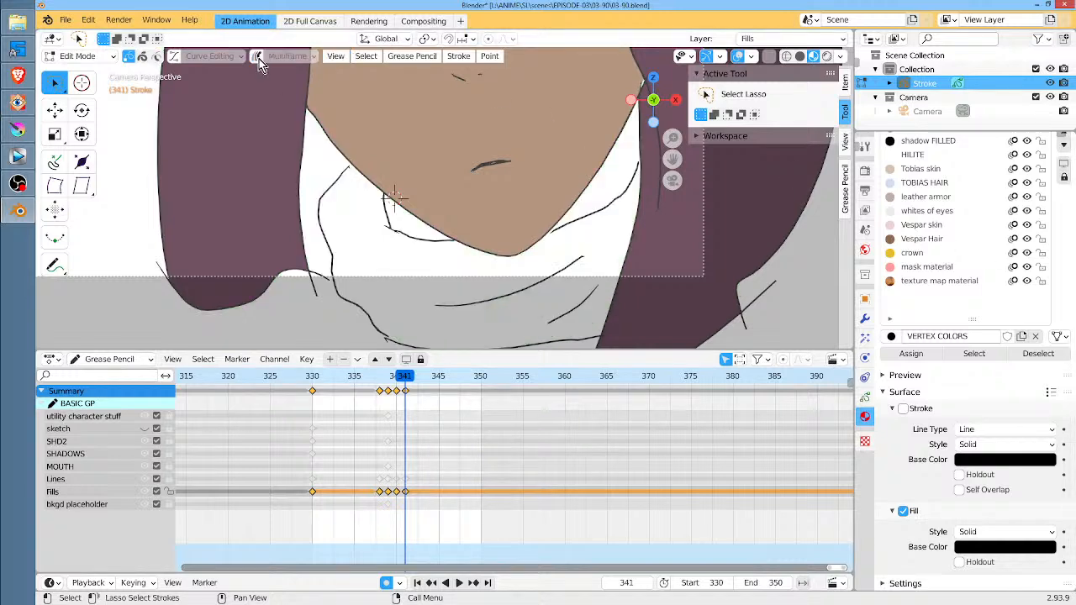
Compare the scarf areas around the neck at frames 341, 330 and 338 without multiframe editing
{"action": "middle_click_drag", "start_coordinate": [586, 174], "coordinate": [564, 245], "text": "shift"}
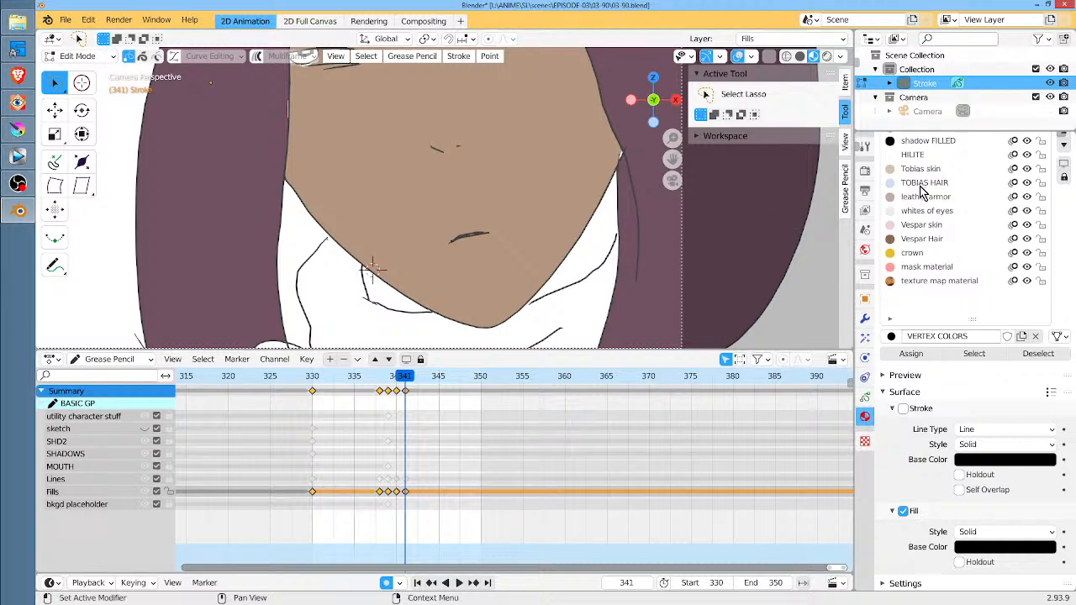
{"action": "scroll", "coordinate": [925, 192], "scroll_direction": "up", "scroll_amount": 3}
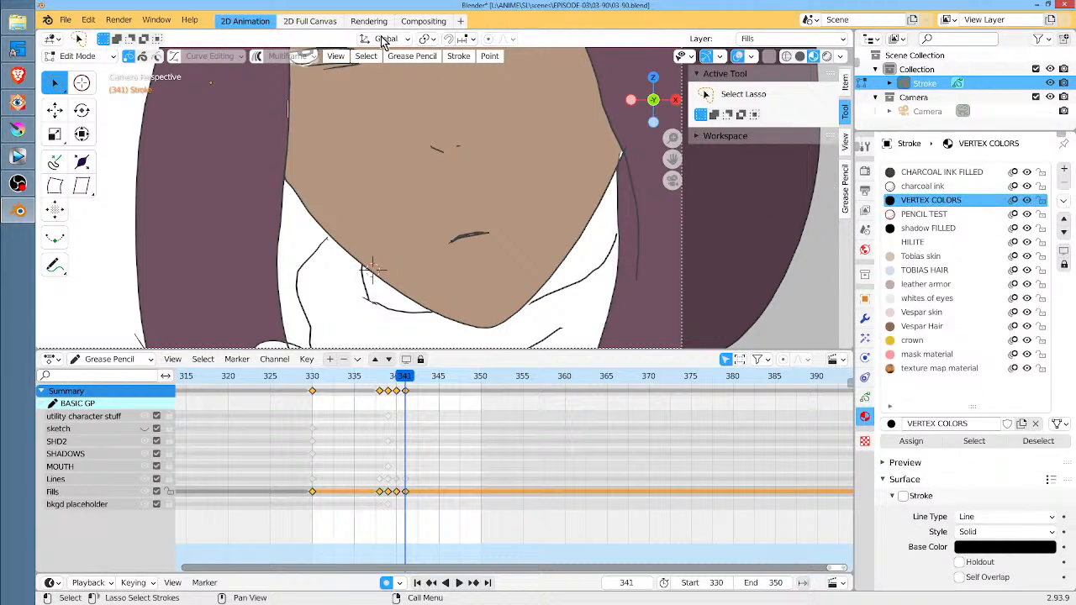
{"action": "left_click", "coordinate": [312, 377]}
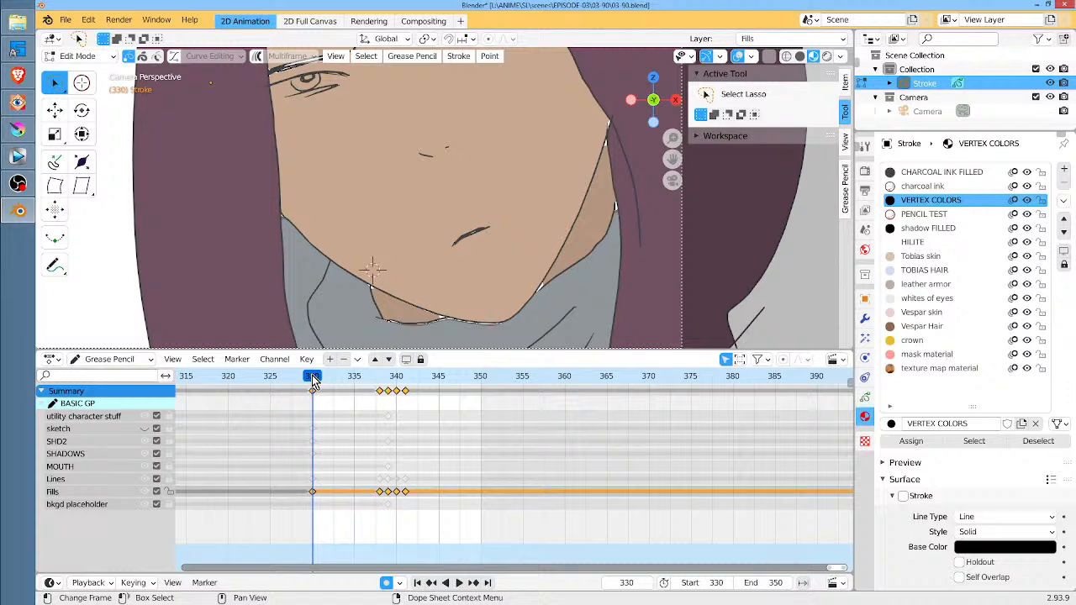
{"action": "scroll", "coordinate": [528, 246], "scroll_direction": "down", "scroll_amount": 2}
{"action": "middle_click_drag", "start_coordinate": [531, 245], "coordinate": [507, 277], "text": "shift"}
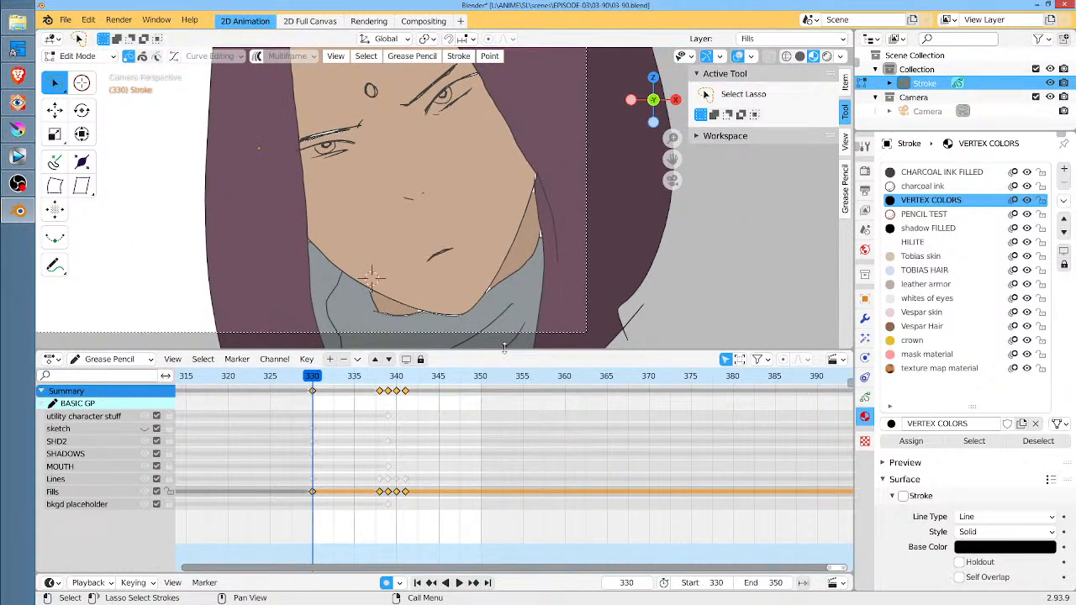
{"action": "key", "text": "Up"}
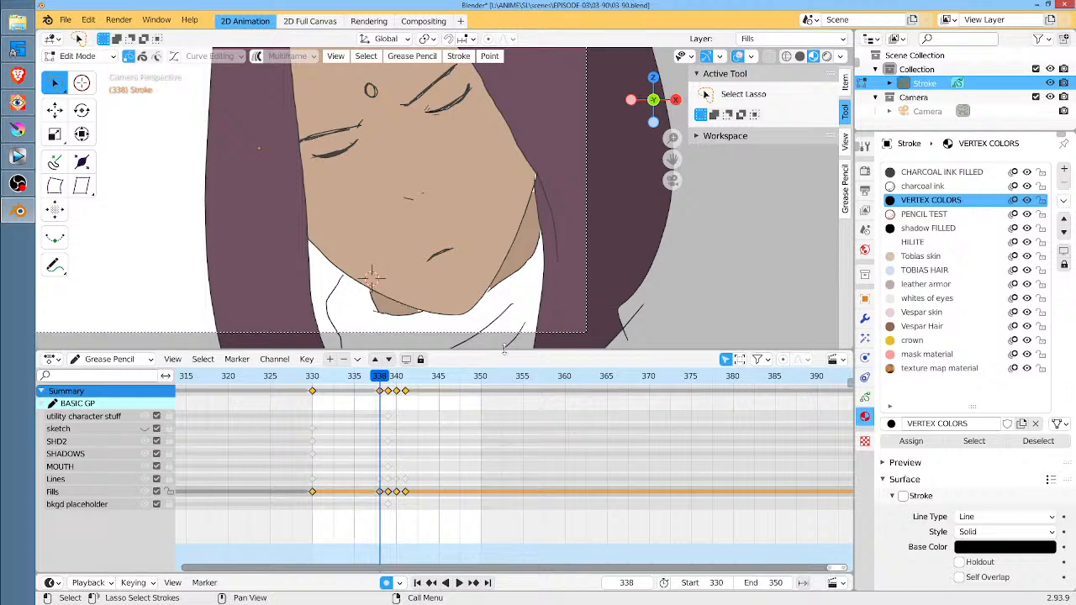
{"action": "middle_click_drag", "start_coordinate": [528, 295], "coordinate": [550, 247], "text": "shift"}
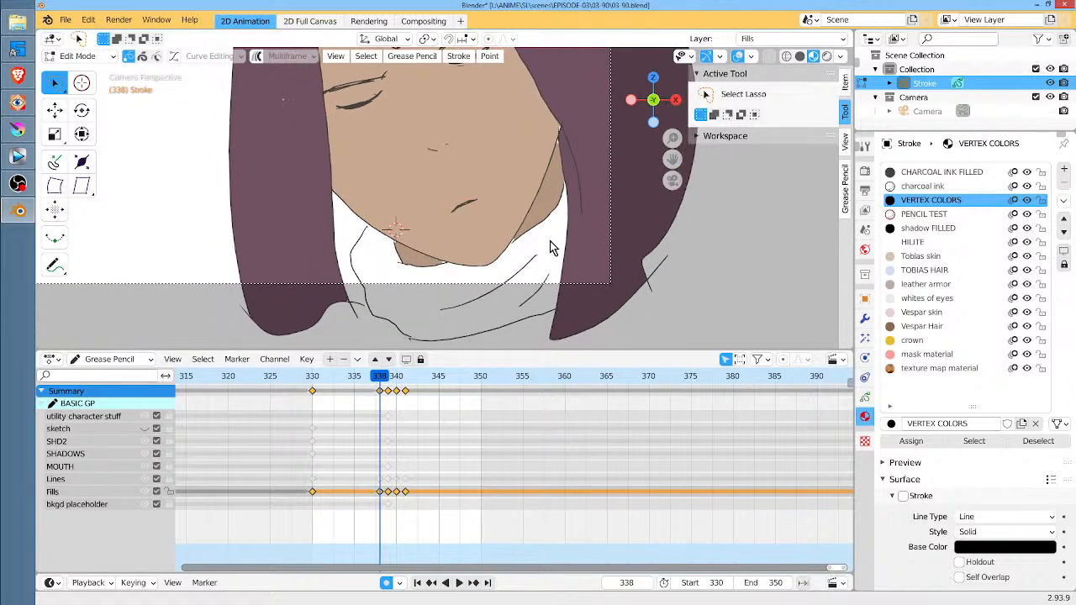
Return to Draw mode with the Fill tool and close the gap between the scarf fold line and jaw at frame 338
{"action": "scroll", "coordinate": [375, 235], "scroll_direction": "up", "scroll_amount": 5}
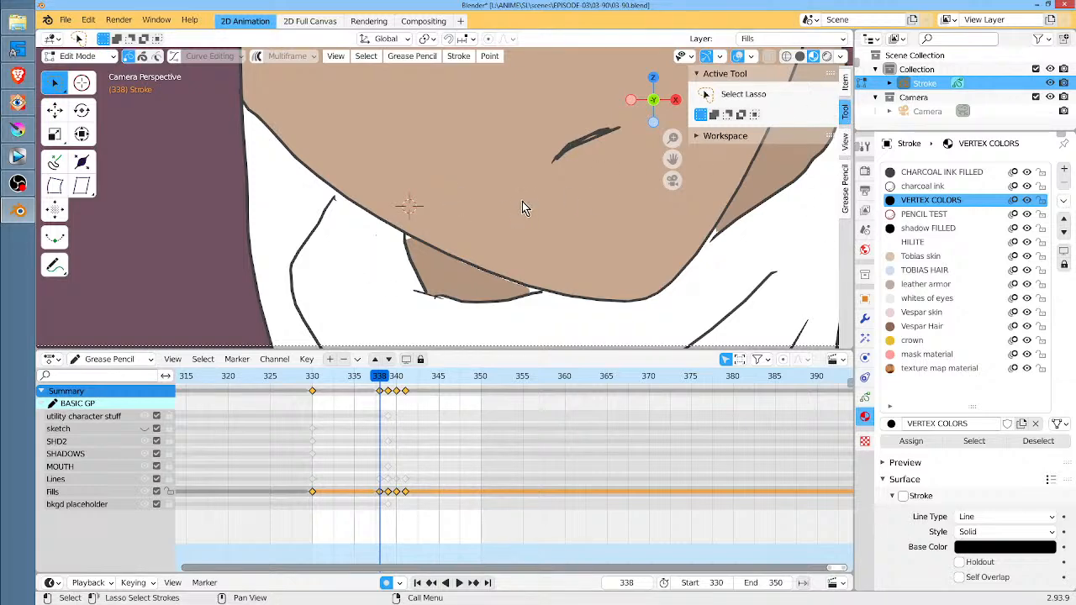
{"action": "key", "text": "Tab"}
{"action": "left_click", "coordinate": [82, 109]}
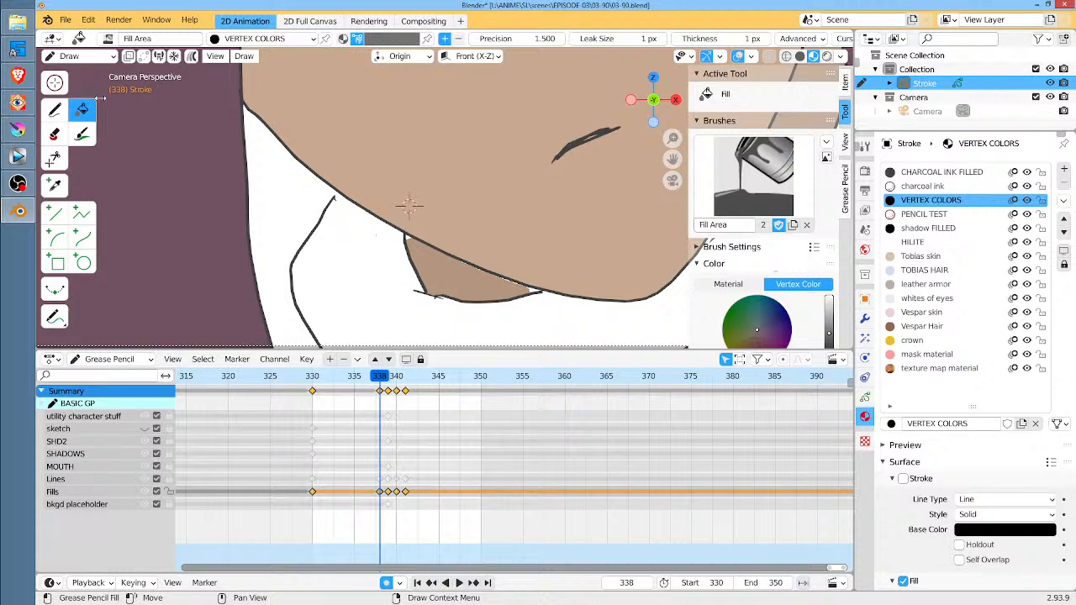
{"action": "scroll", "coordinate": [781, 168], "scroll_direction": "down", "scroll_amount": 5}
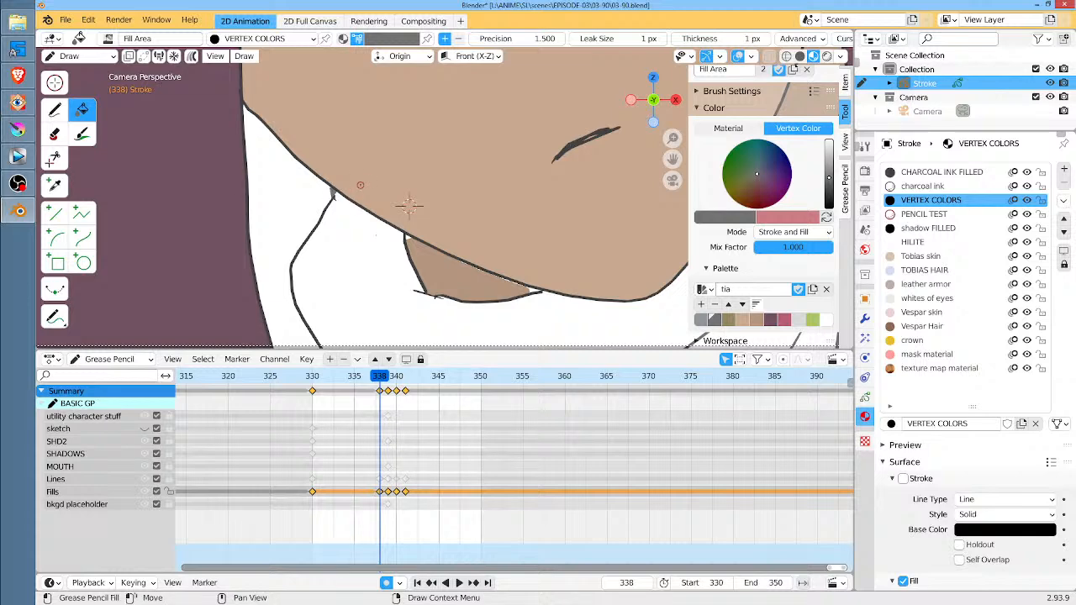
Join the scarf fold line to the jaw at frames 339 and 340 with short dark gray Ink Pen strokes, continuing to frame 341
{"action": "key", "text": "Right"}
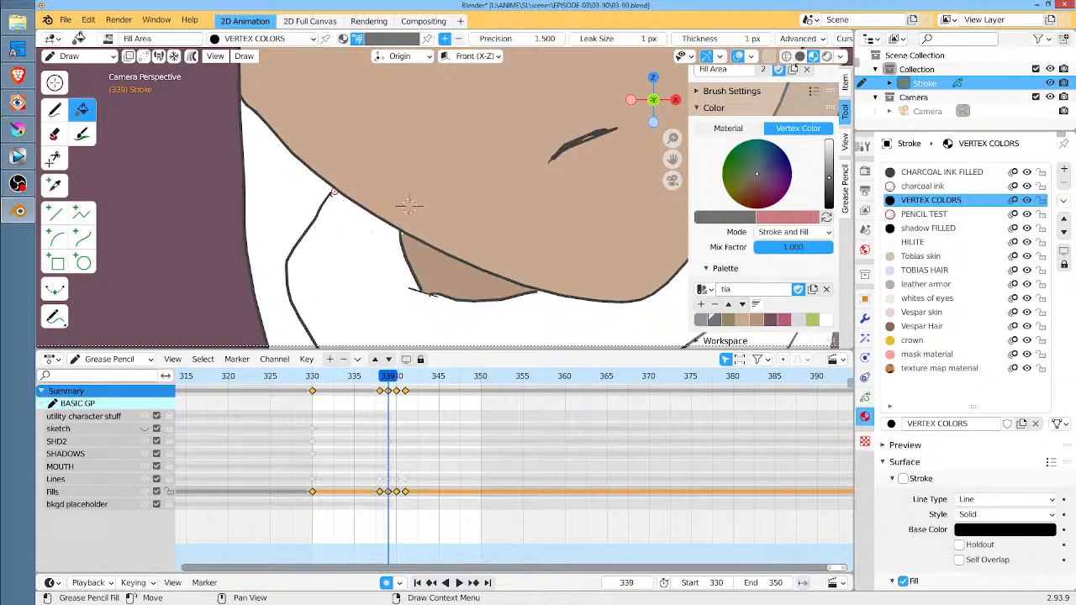
{"action": "left_click", "coordinate": [56, 110]}
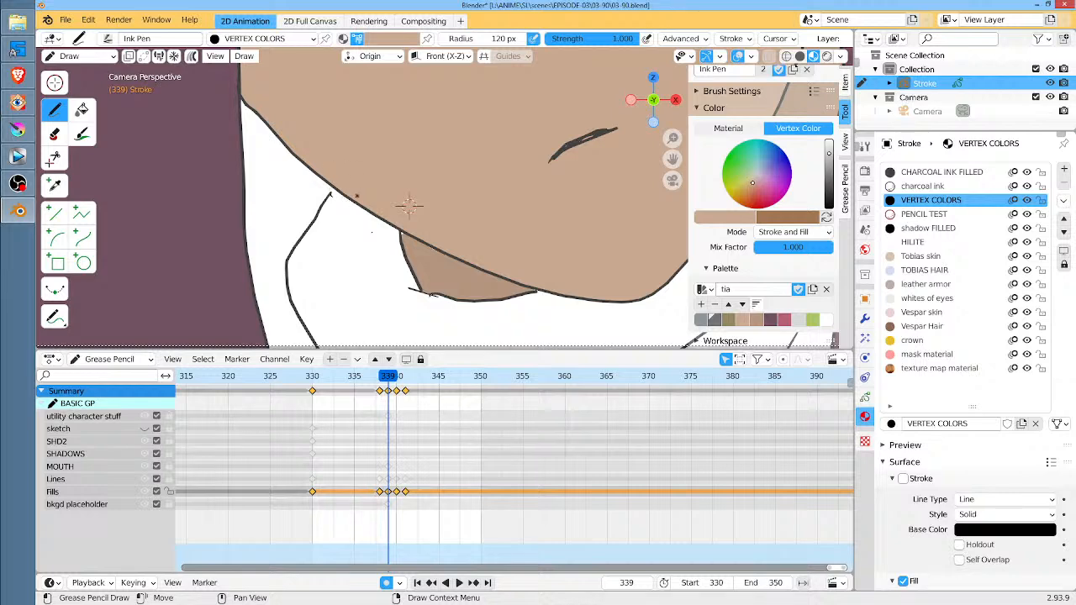
{"action": "left_click", "coordinate": [715, 319]}
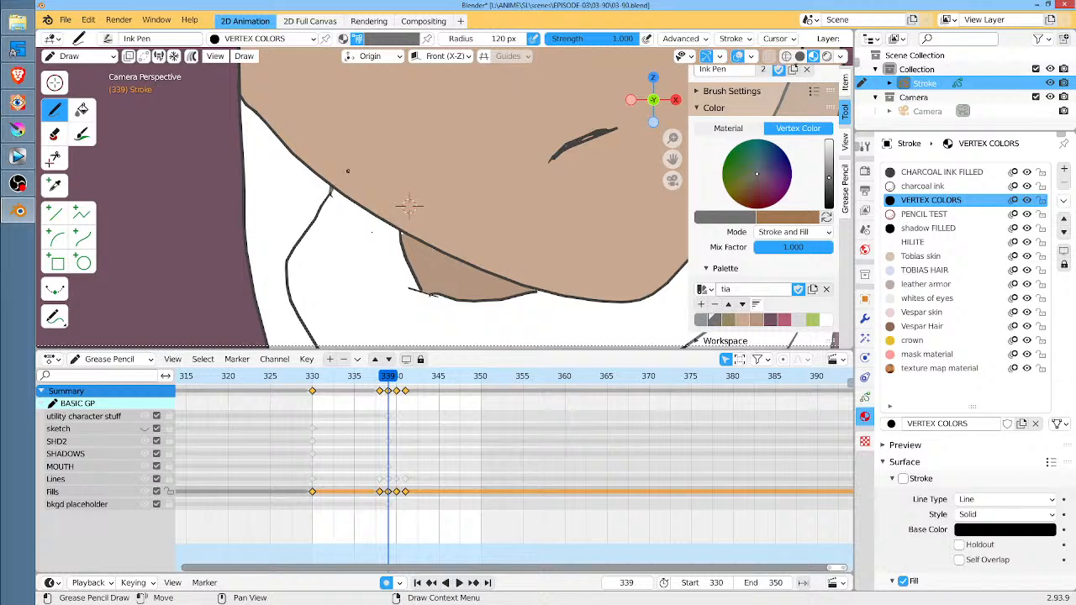
{"action": "key", "text": "Right"}
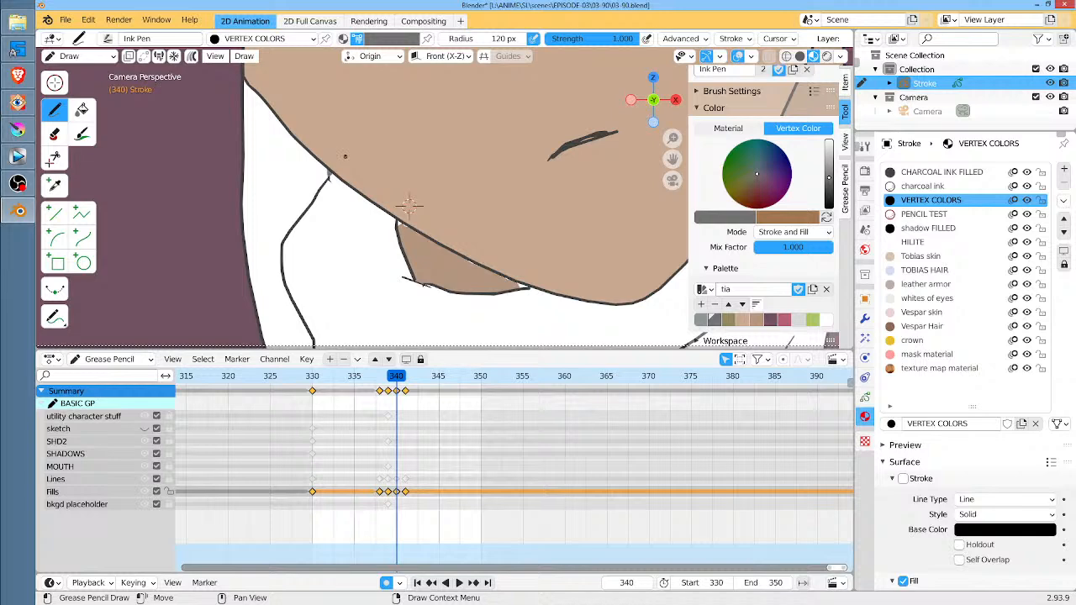
{"action": "key", "text": "Right"}
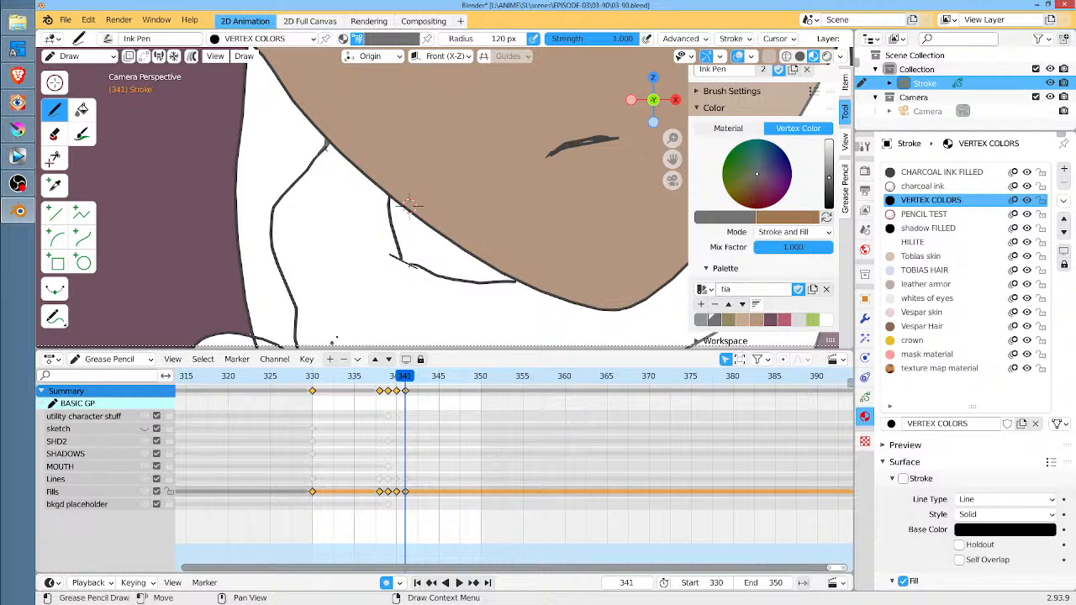
Fill the shaded scarf fold between the hair and jaw with dark gray at frames 330 and 338
{"action": "left_click", "coordinate": [313, 380]}
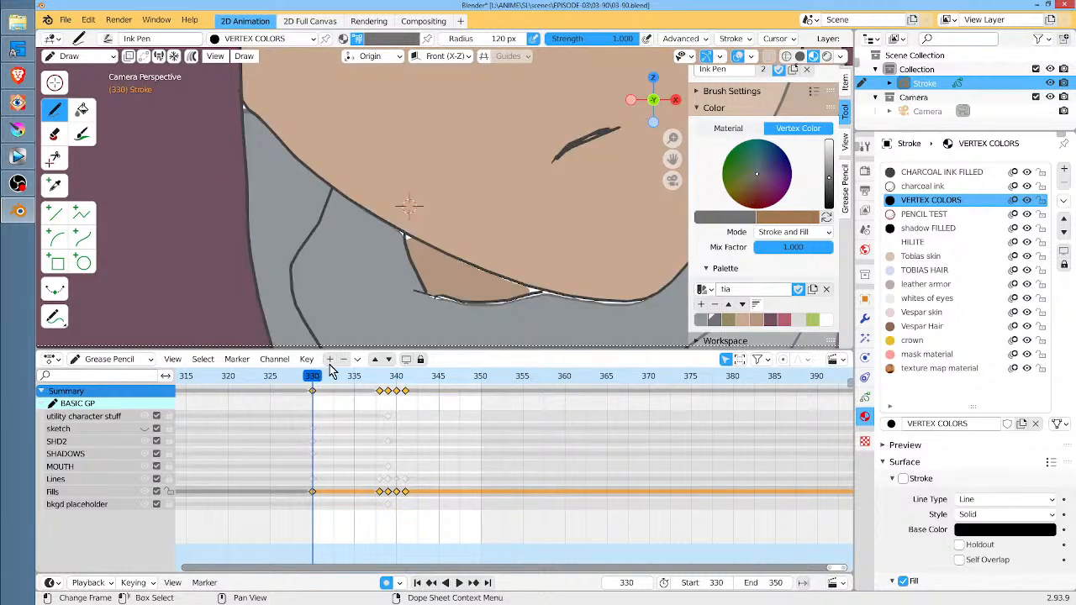
{"action": "left_click", "coordinate": [82, 109]}
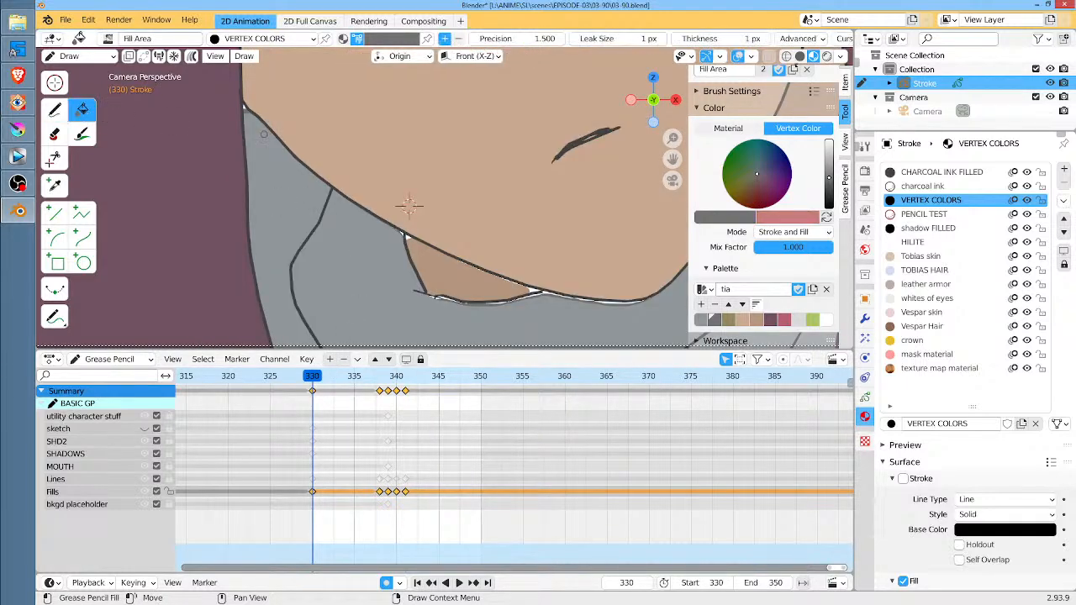
{"action": "left_click", "coordinate": [302, 195]}
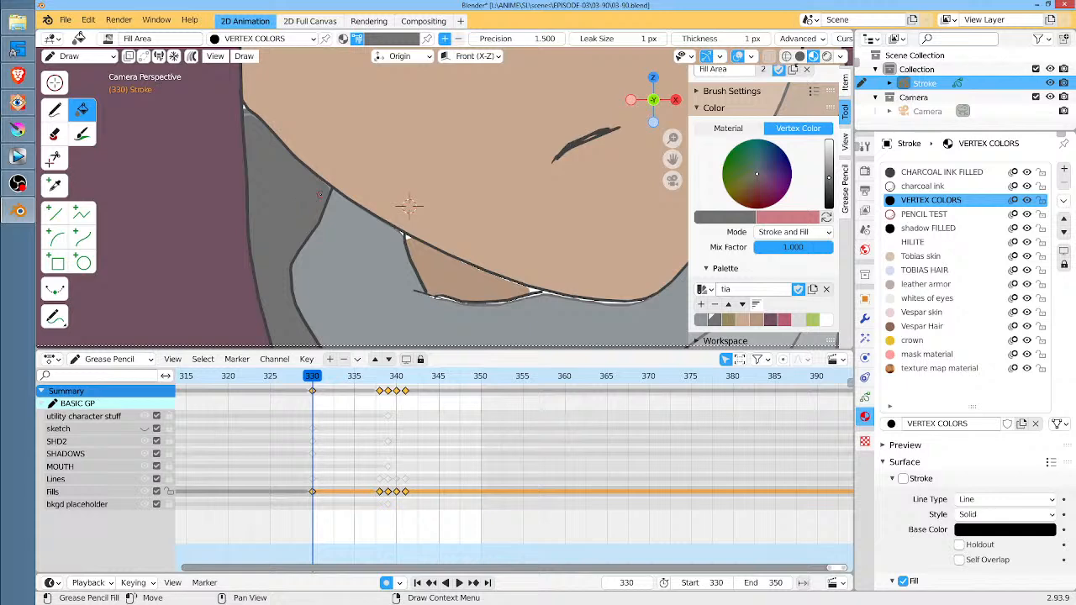
{"action": "key", "text": "Up"}
{"action": "left_click", "coordinate": [302, 187]}
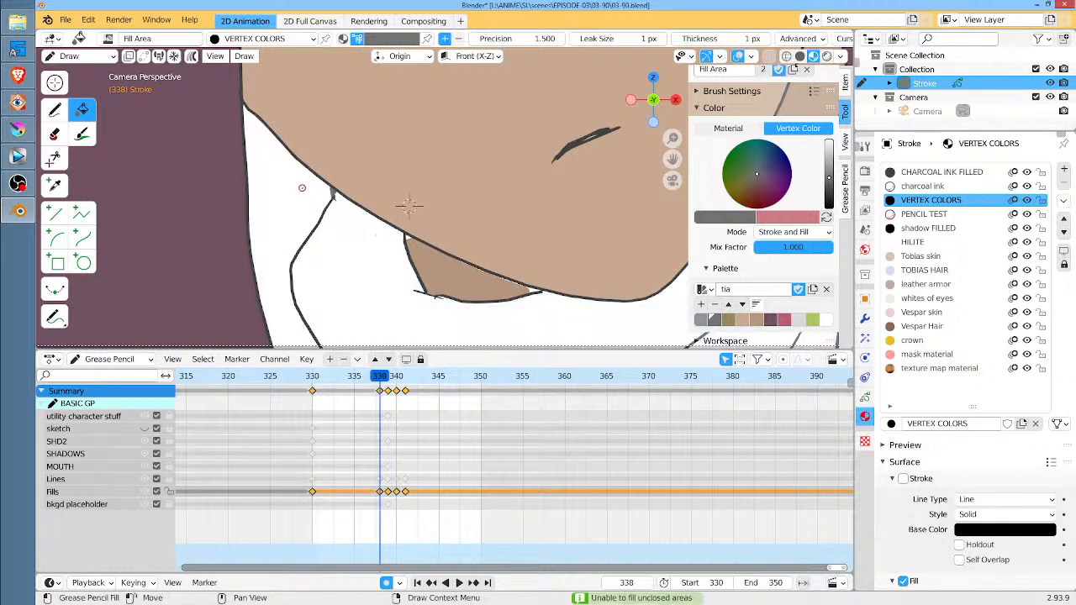
{"action": "scroll", "coordinate": [302, 187], "scroll_direction": "down", "scroll_amount": 5}
{"action": "scroll", "coordinate": [435, 291], "scroll_direction": "up", "scroll_amount": 5}
{"action": "middle_click_drag", "start_coordinate": [423, 285], "coordinate": [460, 192], "text": "shift"}
{"action": "left_click", "coordinate": [328, 134]}
{"action": "scroll", "coordinate": [328, 134], "scroll_direction": "down", "scroll_amount": 3}
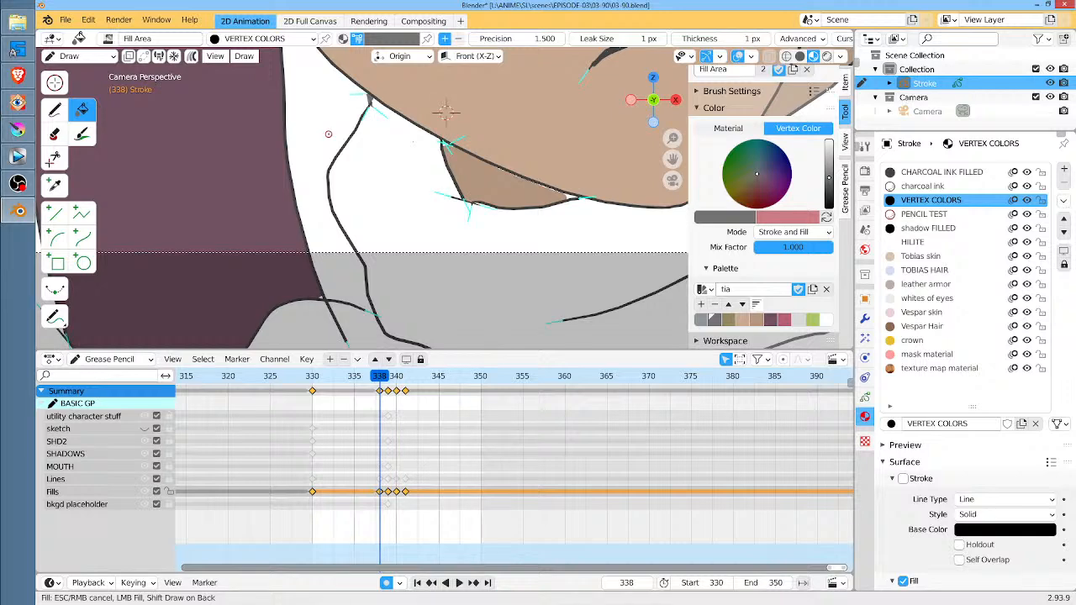
{"action": "left_click", "coordinate": [328, 133]}
Fill the shaded scarf fold beside the hair with dark gray at frames 339 and 340
{"action": "key", "text": "Right"}
{"action": "left_click", "coordinate": [329, 133]}
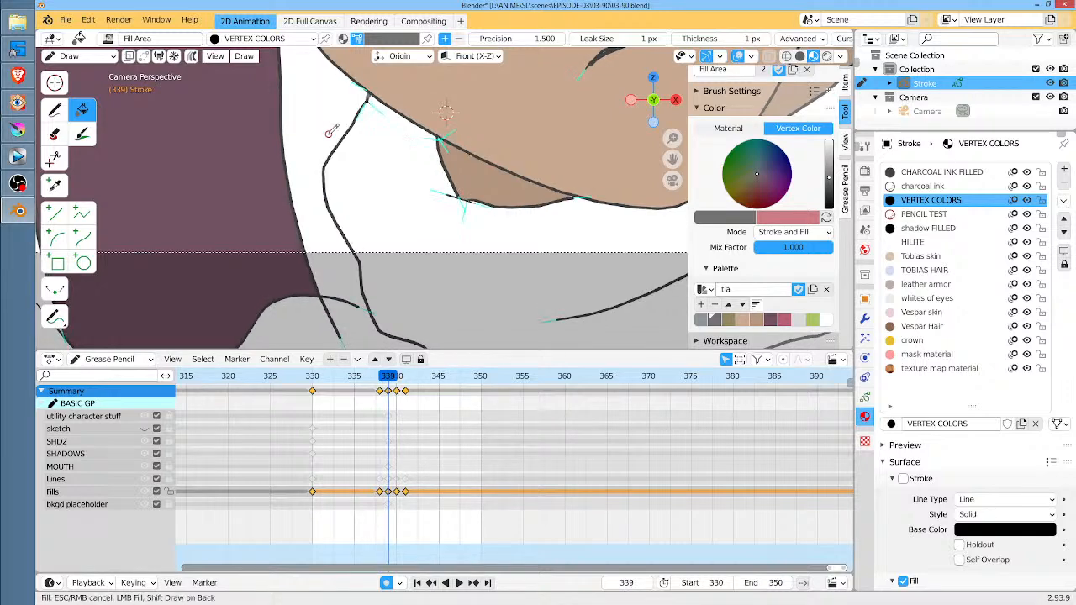
{"action": "left_click", "coordinate": [327, 133]}
{"action": "key", "text": "Right"}
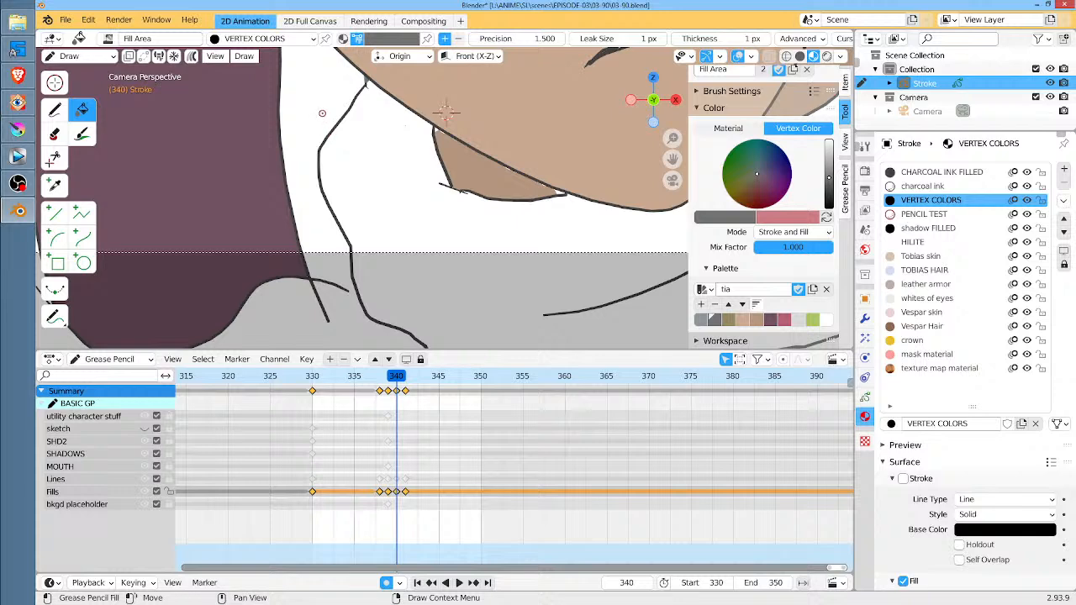
{"action": "left_click", "coordinate": [324, 110]}
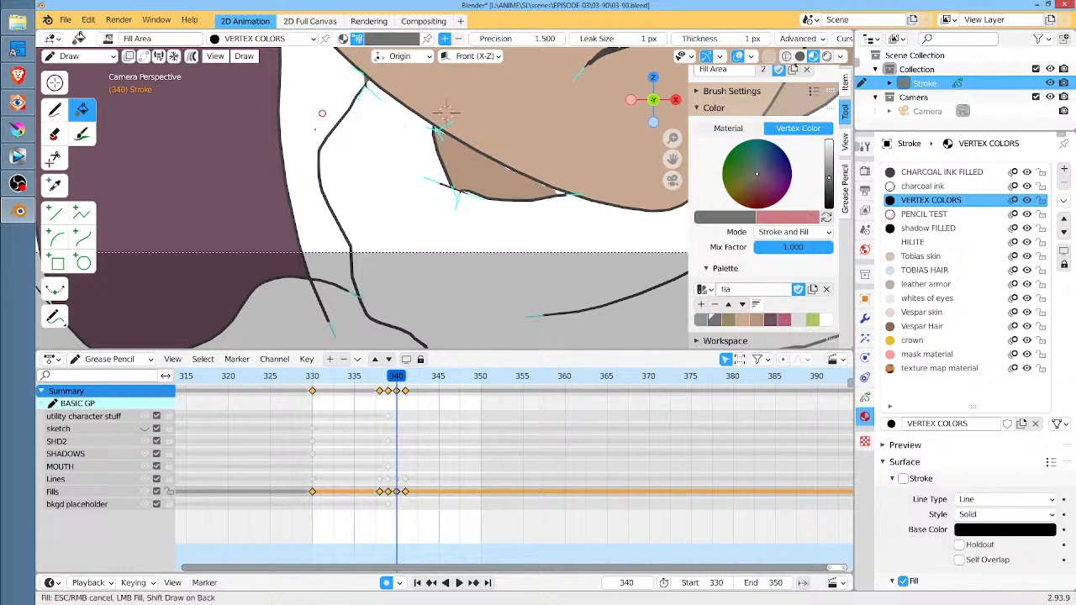
{"action": "left_click", "coordinate": [317, 126]}
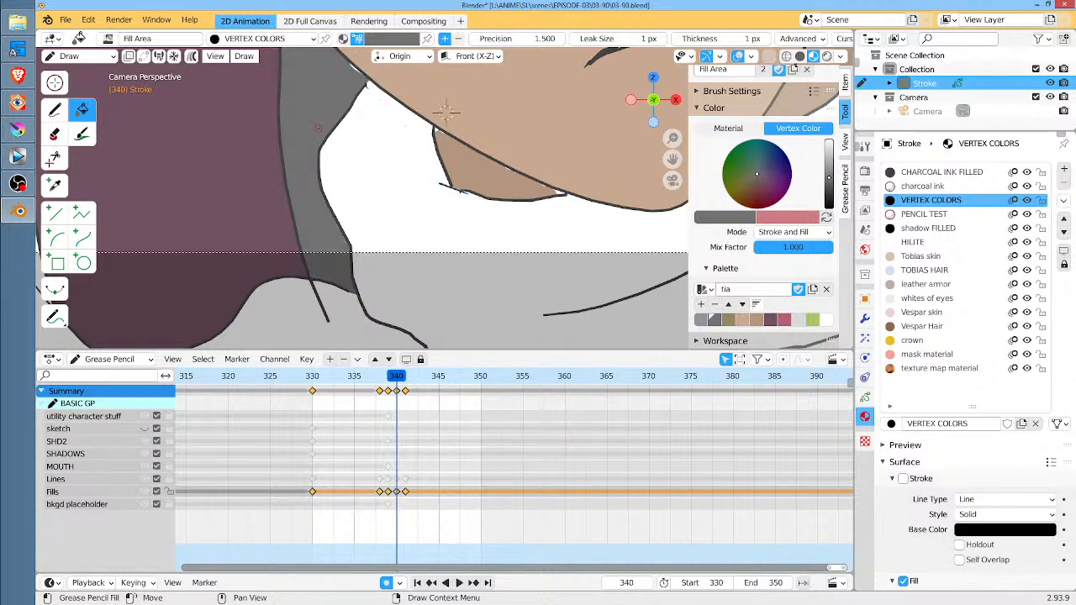
Fill the main scarf area around the neck with the palette's lighter gray at frame 340
{"action": "left_click", "coordinate": [704, 319]}
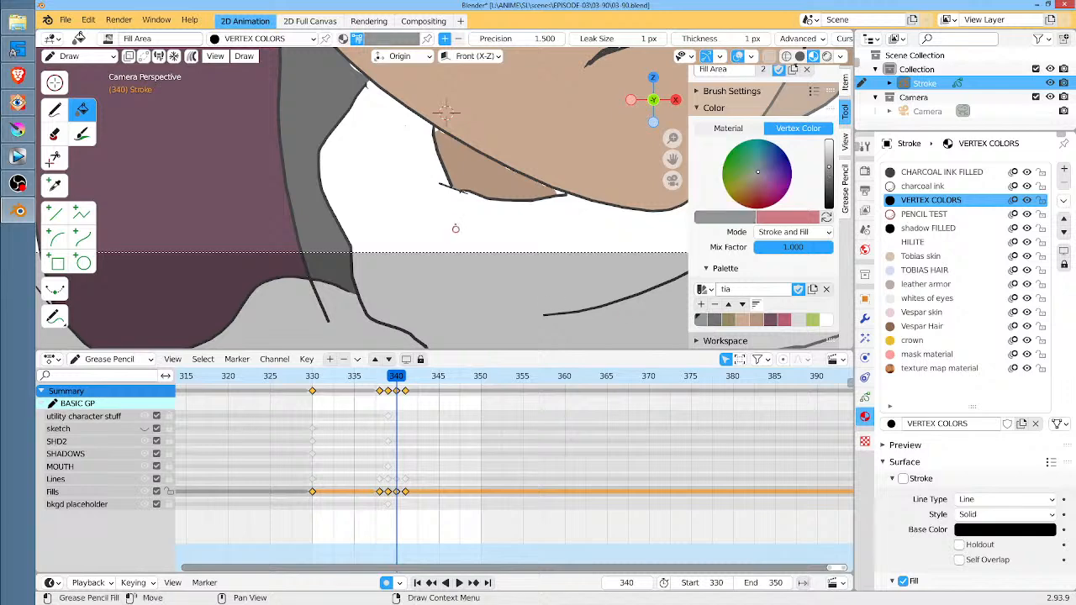
{"action": "left_click", "coordinate": [438, 220]}
{"action": "left_click", "coordinate": [442, 219]}
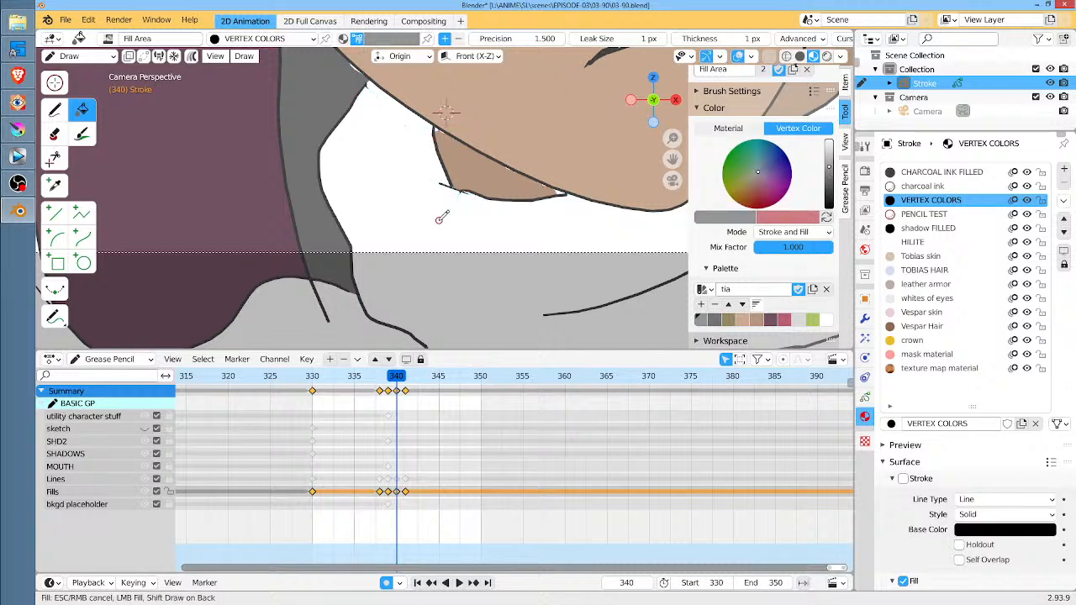
{"action": "scroll", "coordinate": [439, 221], "scroll_direction": "down", "scroll_amount": 5}
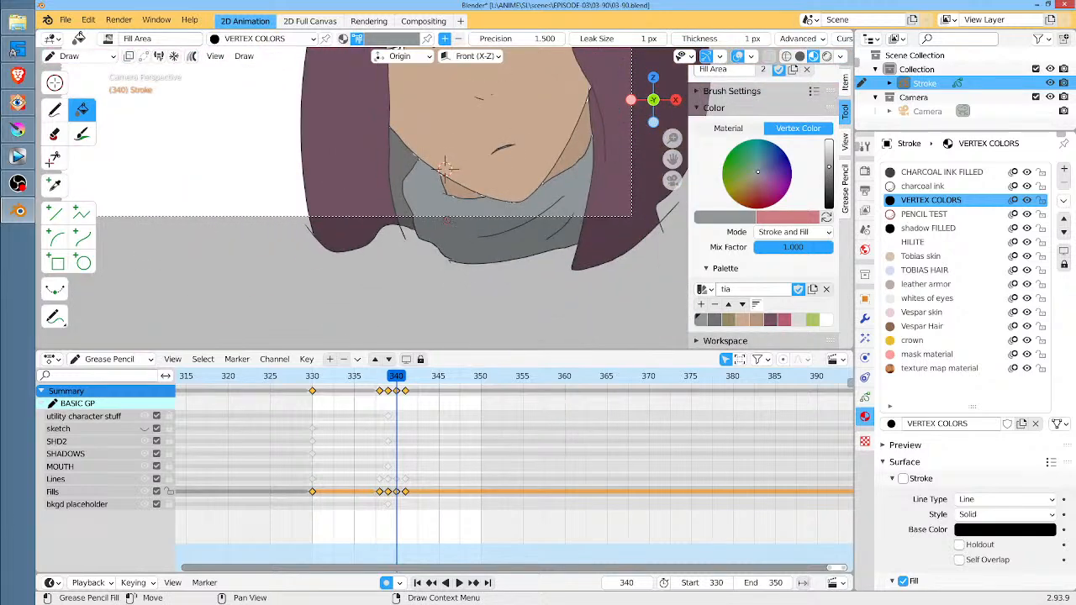
Fill the shaded scarf fold at frame 341 with dark gray, undoing the lighter gray fill there
{"action": "key", "text": "Right"}
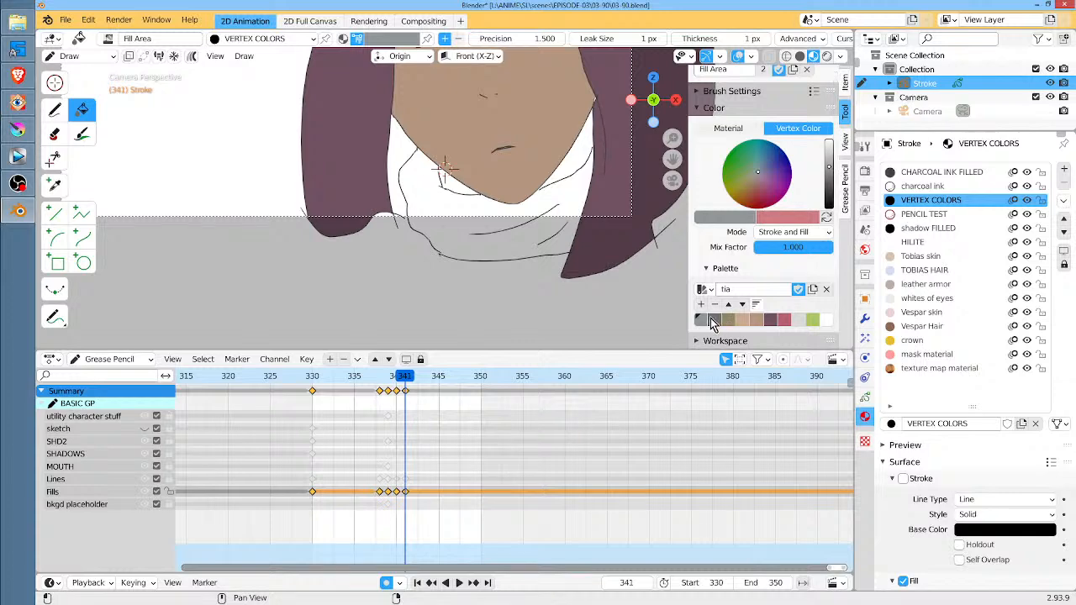
{"action": "left_click", "coordinate": [403, 154]}
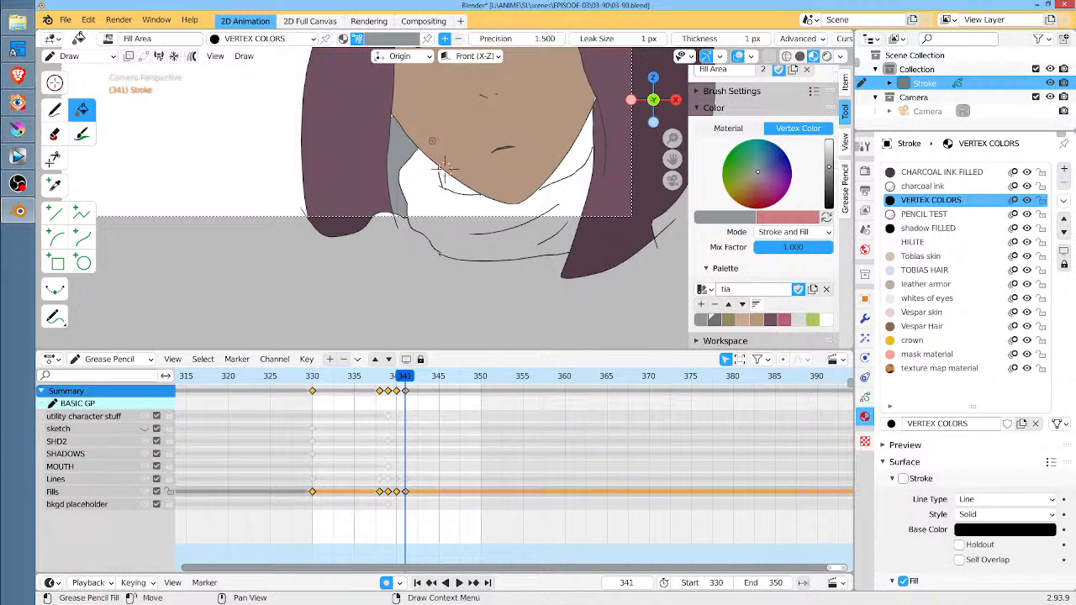
{"action": "key", "text": "ctrl+z"}
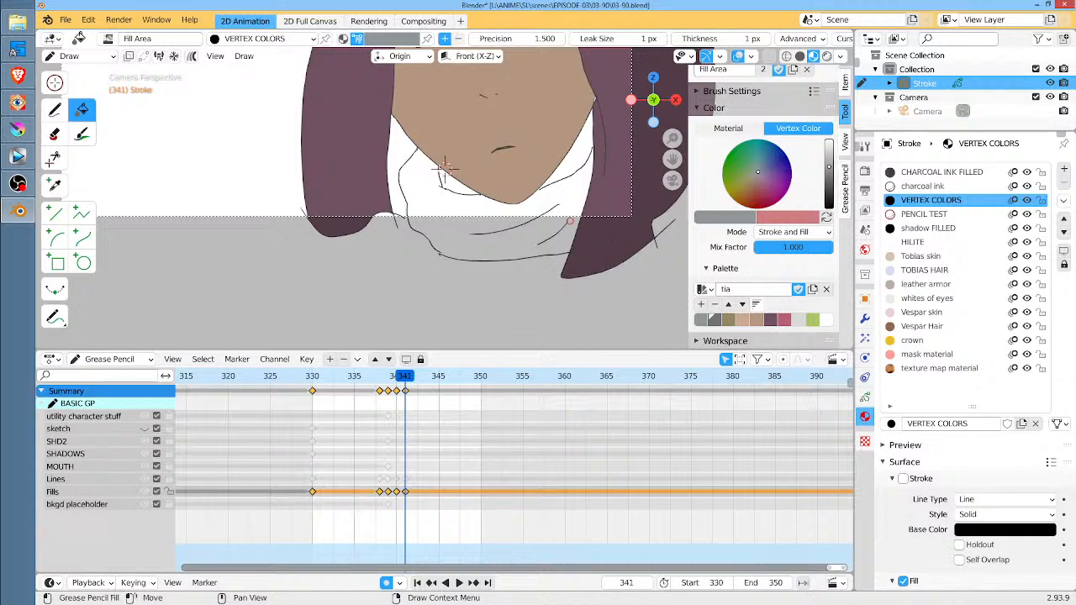
{"action": "left_click", "coordinate": [713, 319]}
{"action": "left_click", "coordinate": [396, 153]}
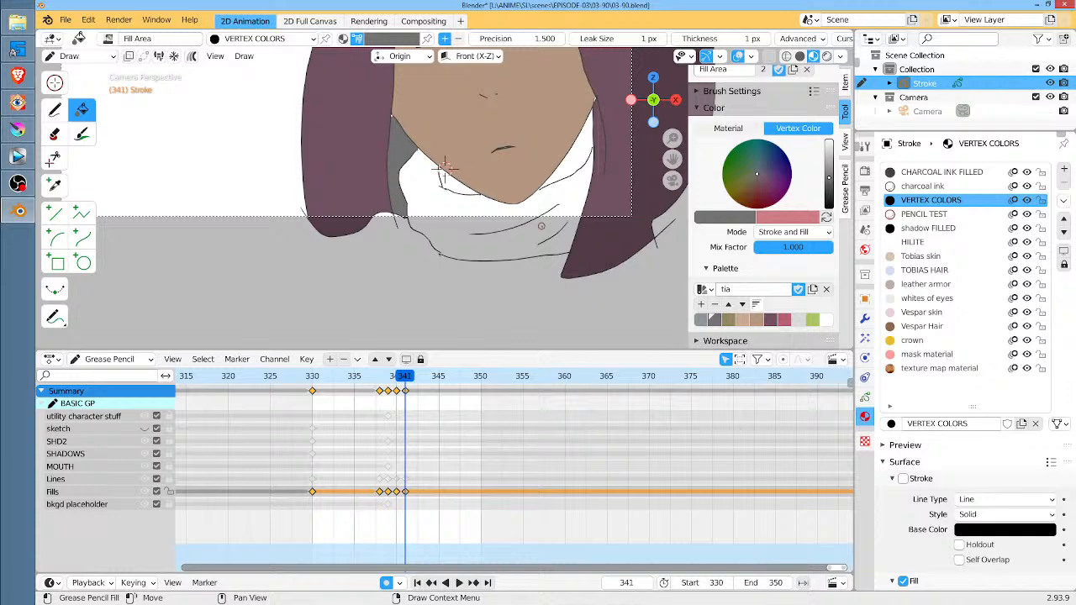
Fill the main scarf area with the lighter gray at frames 341, 339 and 338
{"action": "left_click", "coordinate": [701, 320]}
{"action": "left_click", "coordinate": [426, 202]}
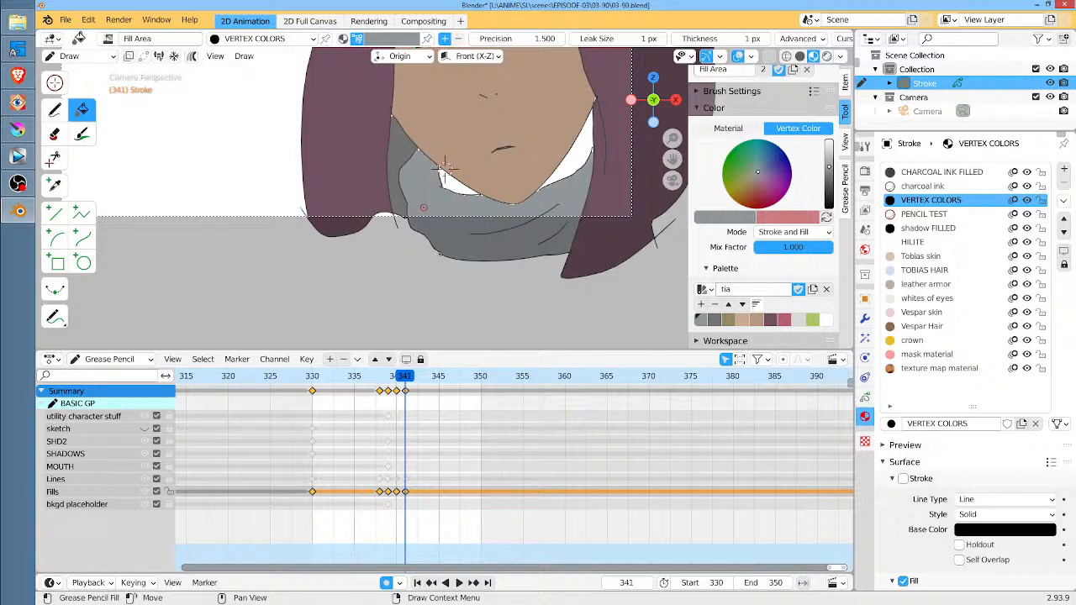
{"action": "key", "text": "Left"}
{"action": "key", "text": "Left"}
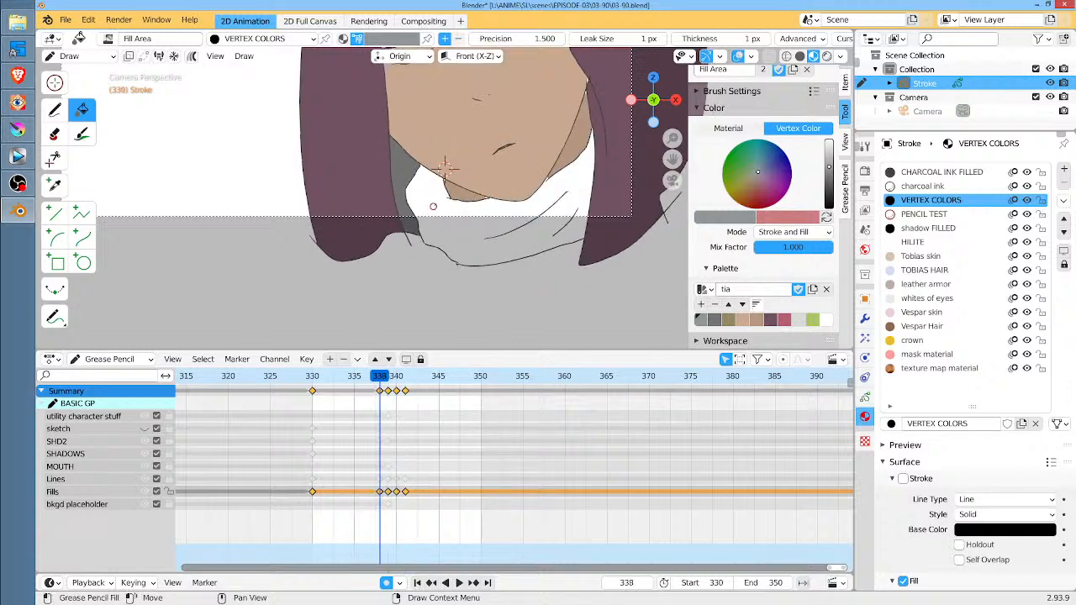
{"action": "left_click", "coordinate": [447, 208]}
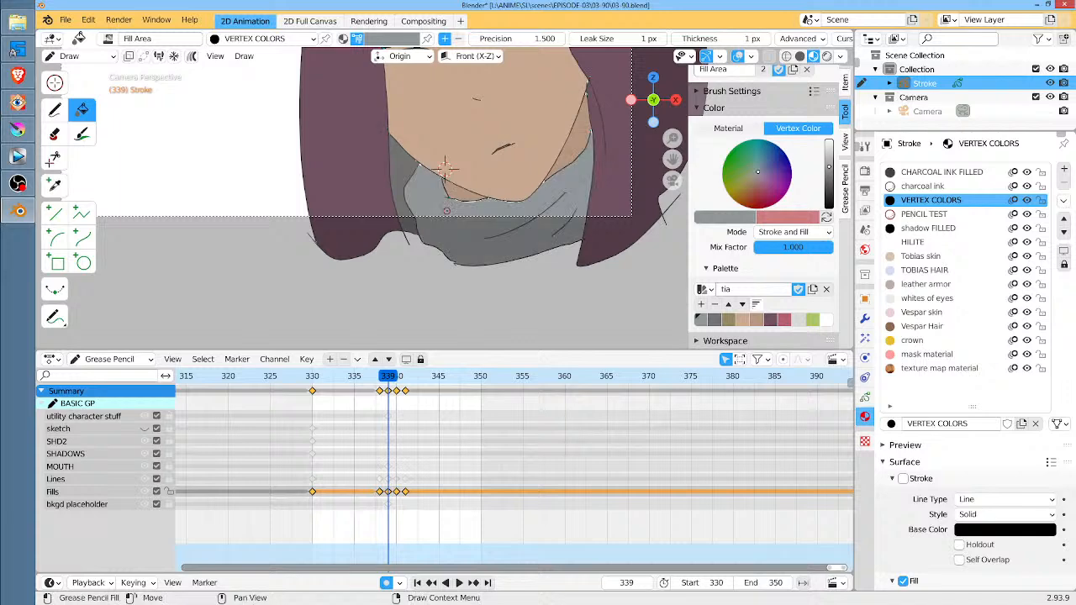
{"action": "key", "text": "Left"}
{"action": "left_click", "coordinate": [446, 210]}
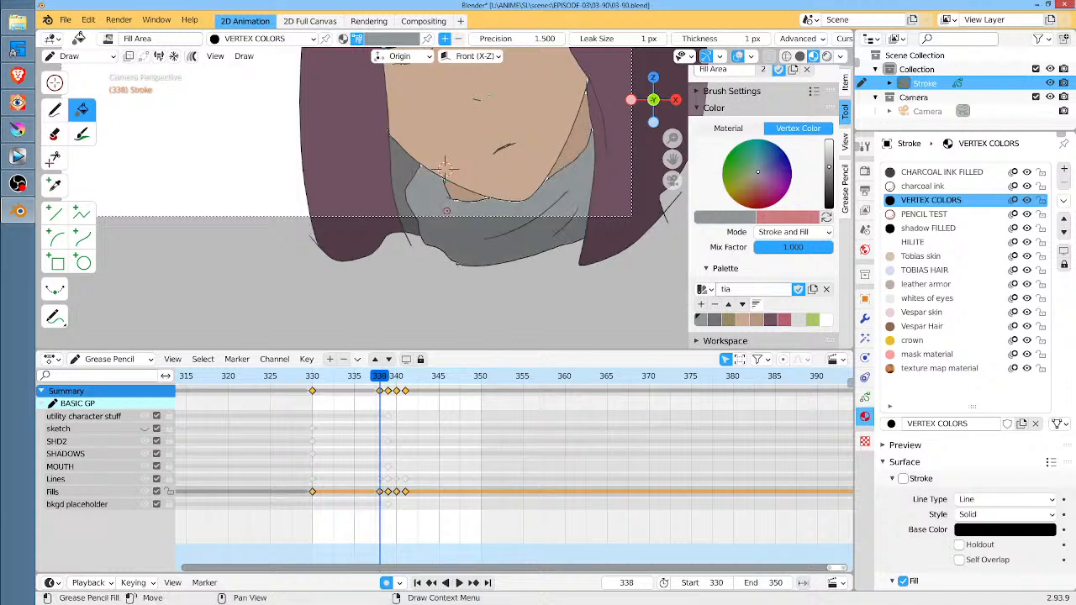
Check the colored face, hair and scarf across the keyframes from 330 to 341 for unfilled areas
{"action": "key", "text": "shift+Left"}
{"action": "scroll", "coordinate": [557, 217], "scroll_direction": "down", "scroll_amount": 4}
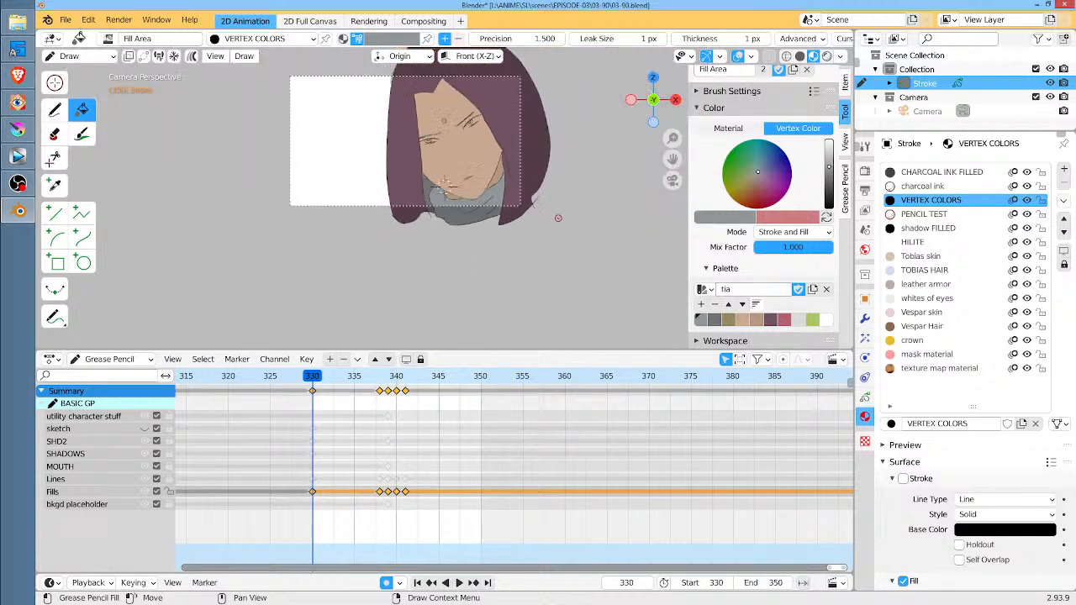
{"action": "scroll", "coordinate": [558, 217], "scroll_direction": "up", "scroll_amount": 4}
{"action": "middle_click_drag", "start_coordinate": [558, 216], "coordinate": [518, 307], "text": "shift"}
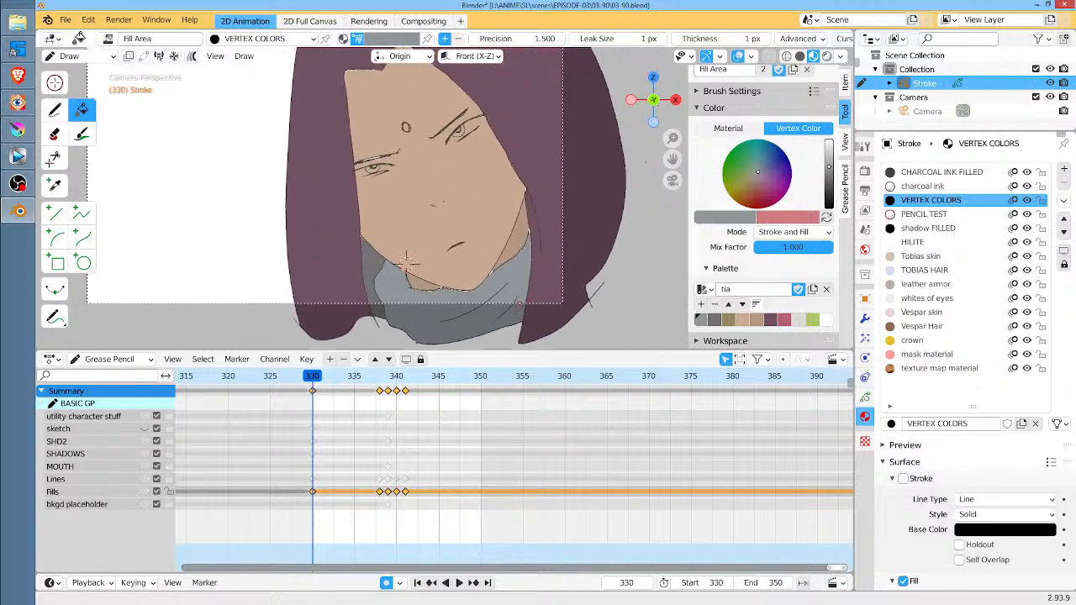
{"action": "key", "text": "Up"}
{"action": "key", "text": "Up"}
{"action": "key", "text": "Up"}
{"action": "key", "text": "Up"}
{"action": "key", "text": "Down"}
{"action": "key", "text": "Down"}
{"action": "key", "text": "Down"}
{"action": "key", "text": "Down"}
{"action": "key", "text": "Down"}
{"action": "key", "text": "Down"}
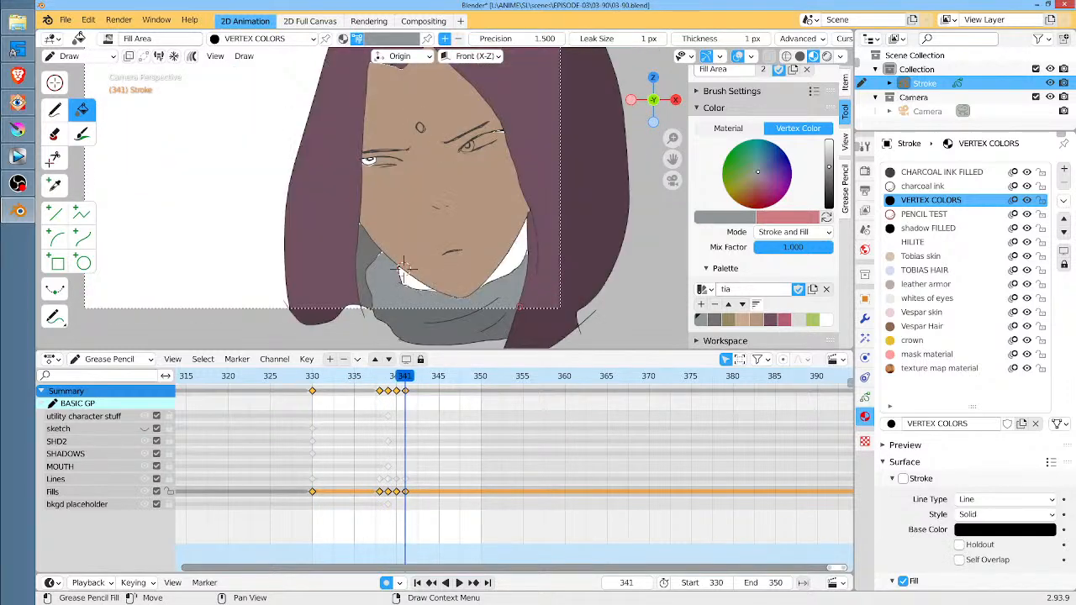
{"action": "key", "text": "Up"}
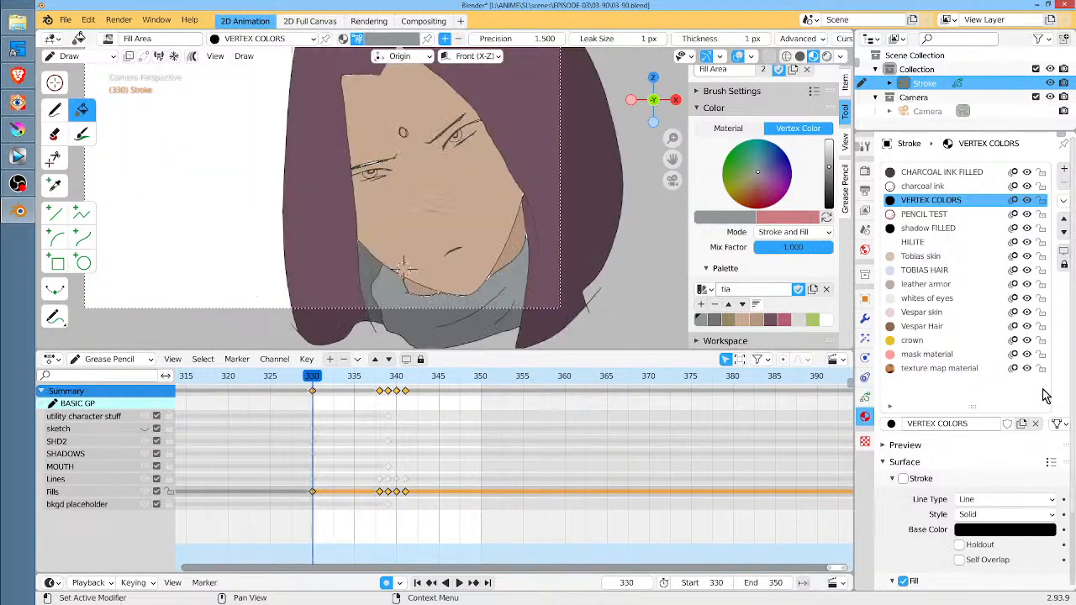
Cover the white gap in the left eyebrow at frame 330 with an Ink Pen stroke in the light skin tone
{"action": "left_click", "coordinate": [798, 322]}
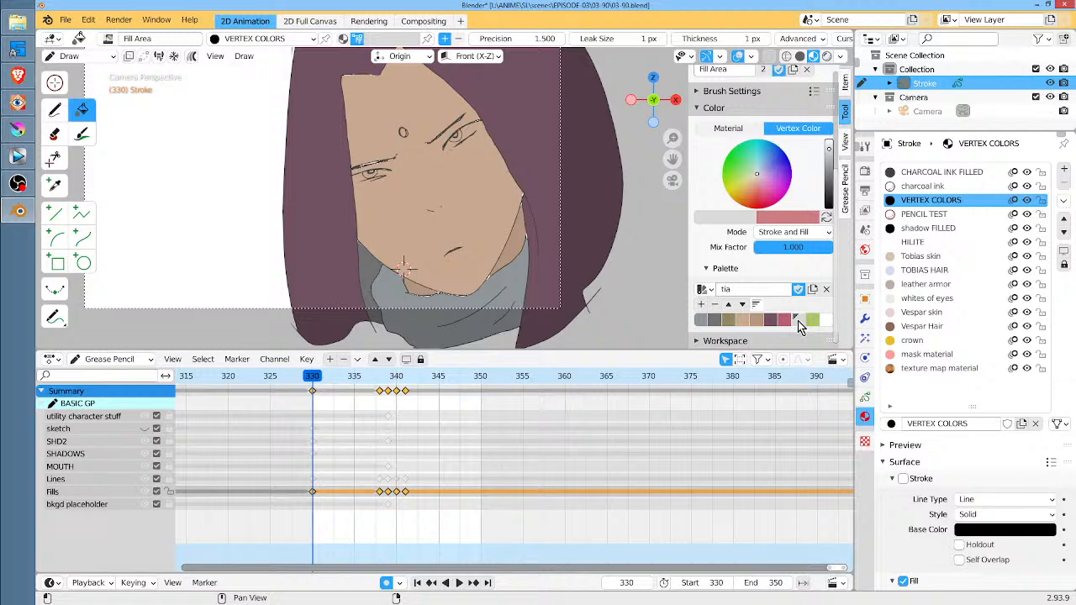
{"action": "left_click", "coordinate": [55, 109]}
{"action": "middle_click_drag", "start_coordinate": [421, 178], "coordinate": [501, 248], "text": "ctrl"}
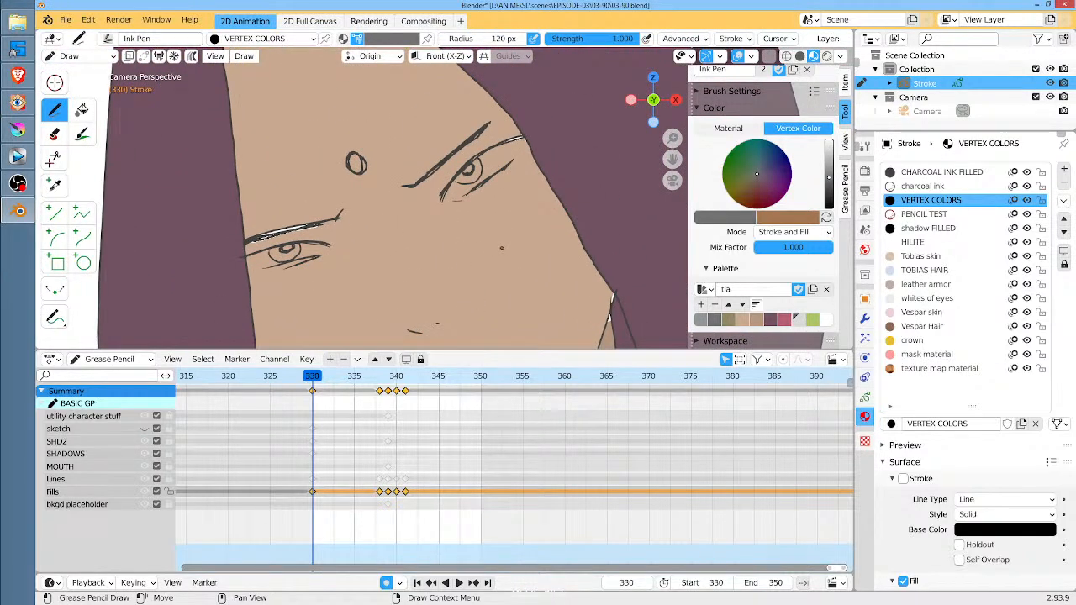
{"action": "left_click", "coordinate": [740, 321]}
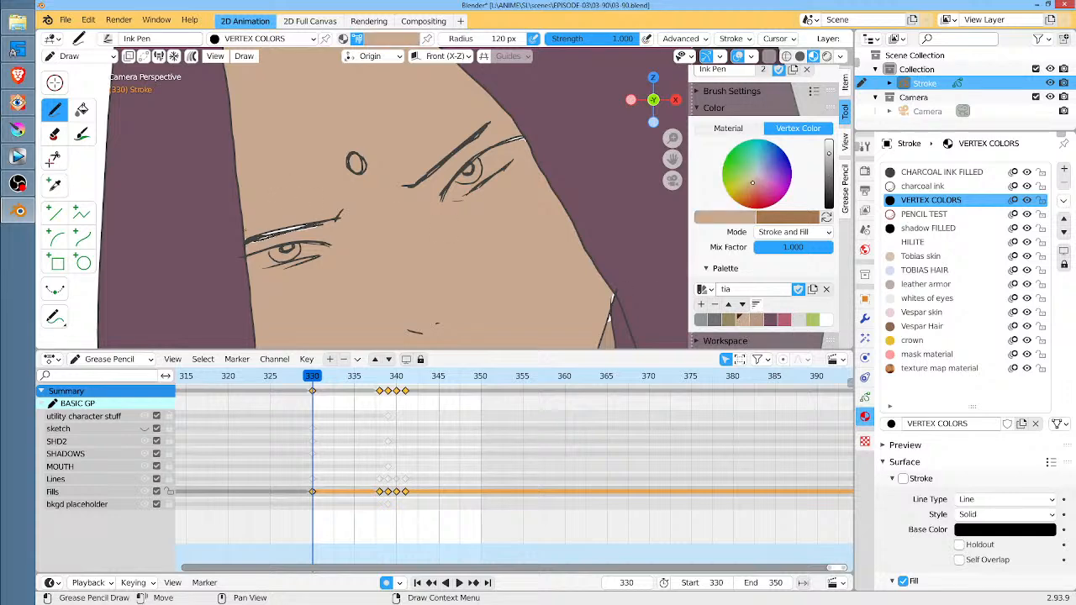
{"action": "mouse_move", "coordinate": [244, 231]}
{"action": "left_mouse_down"}
{"action": "mouse_move", "coordinate": [312, 227]}
{"action": "mouse_move", "coordinate": [290, 230]}
{"action": "left_mouse_up"}
Check the eye area through the keyframes up to frame 341 and switch to the Fill tool there
{"action": "key", "text": "Up"}
{"action": "key", "text": "Up"}
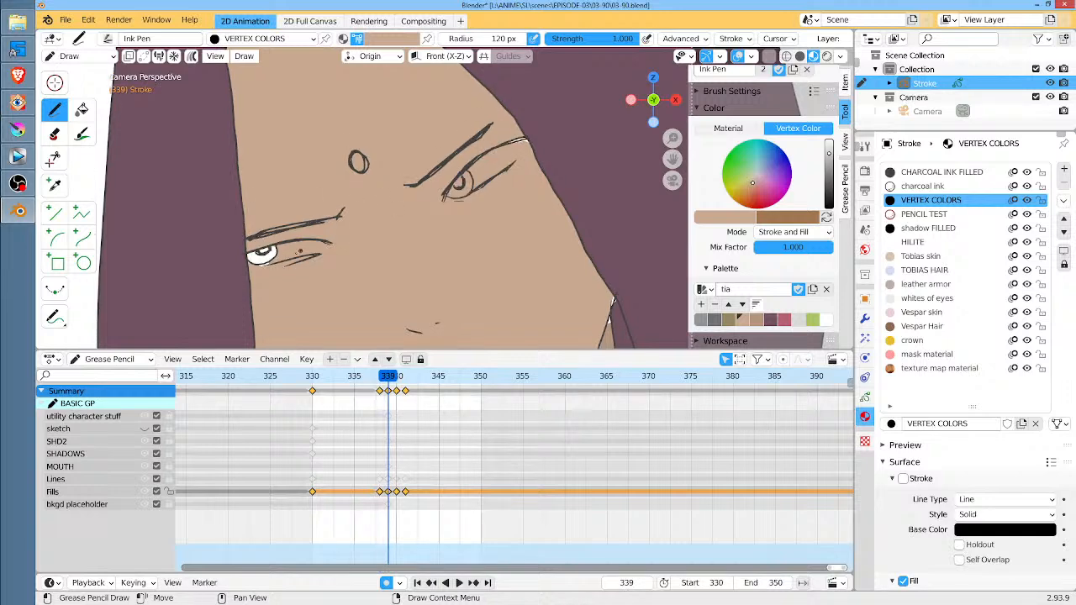
{"action": "key", "text": "Up"}
{"action": "key", "text": "Up"}
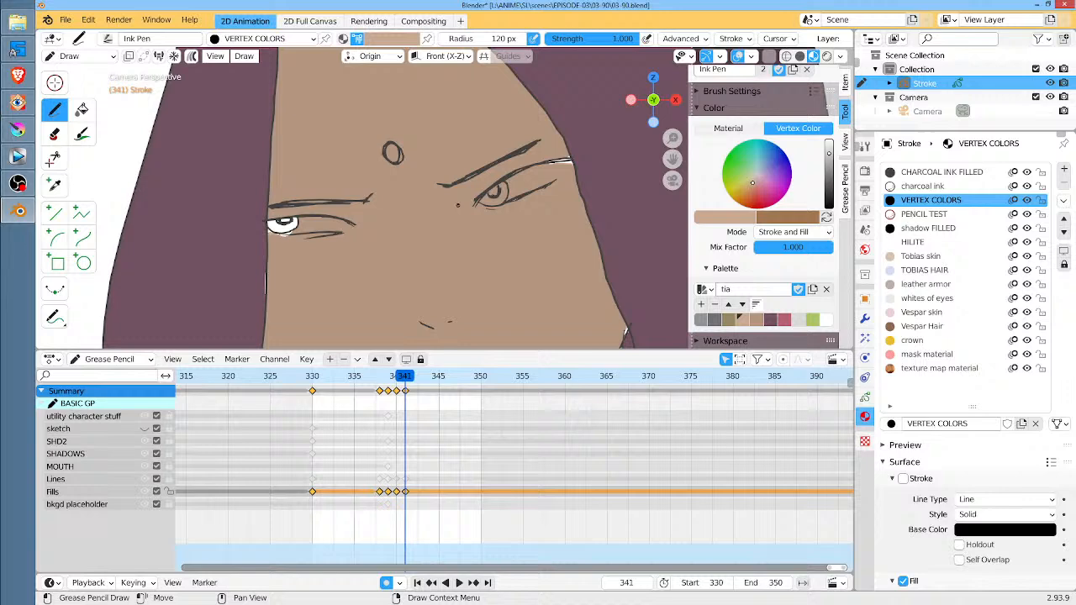
{"action": "left_click", "coordinate": [81, 109]}
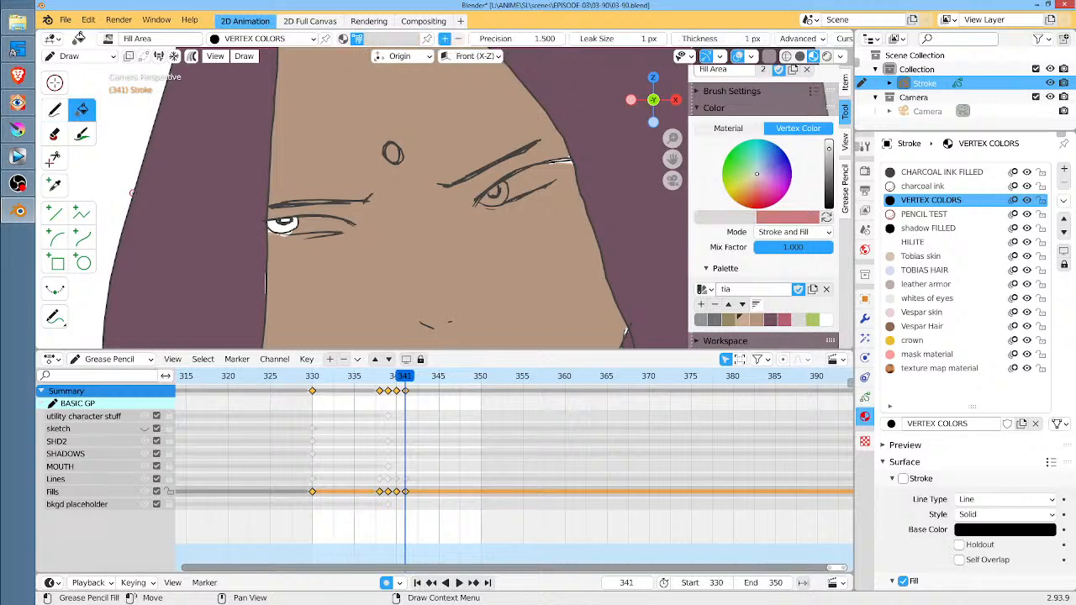
{"action": "left_click", "coordinate": [516, 260]}
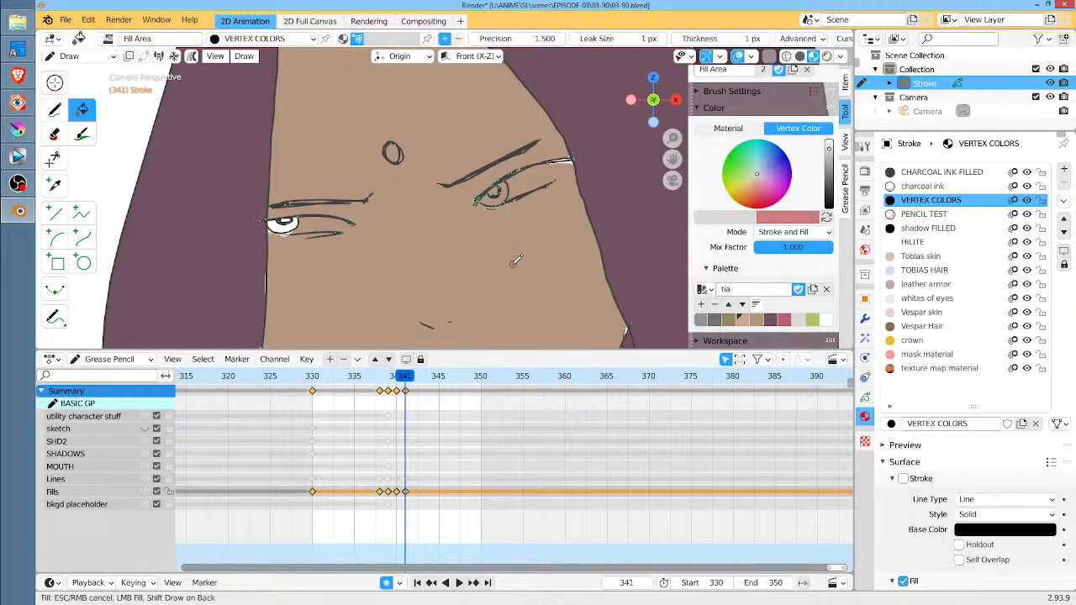
{"action": "left_click", "coordinate": [515, 260]}
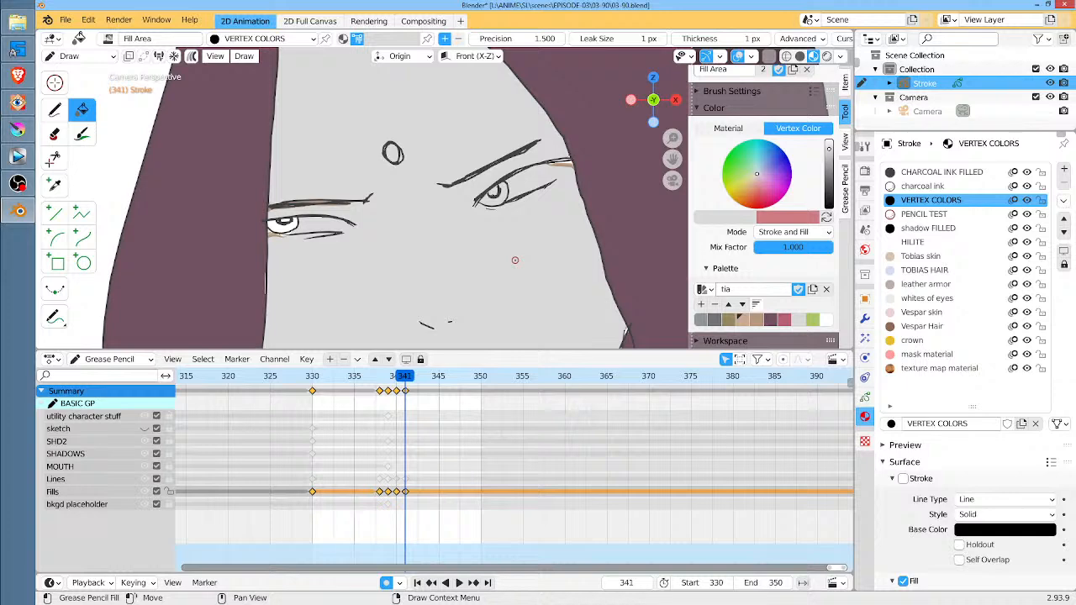
{"action": "key", "text": "ctrl+z"}
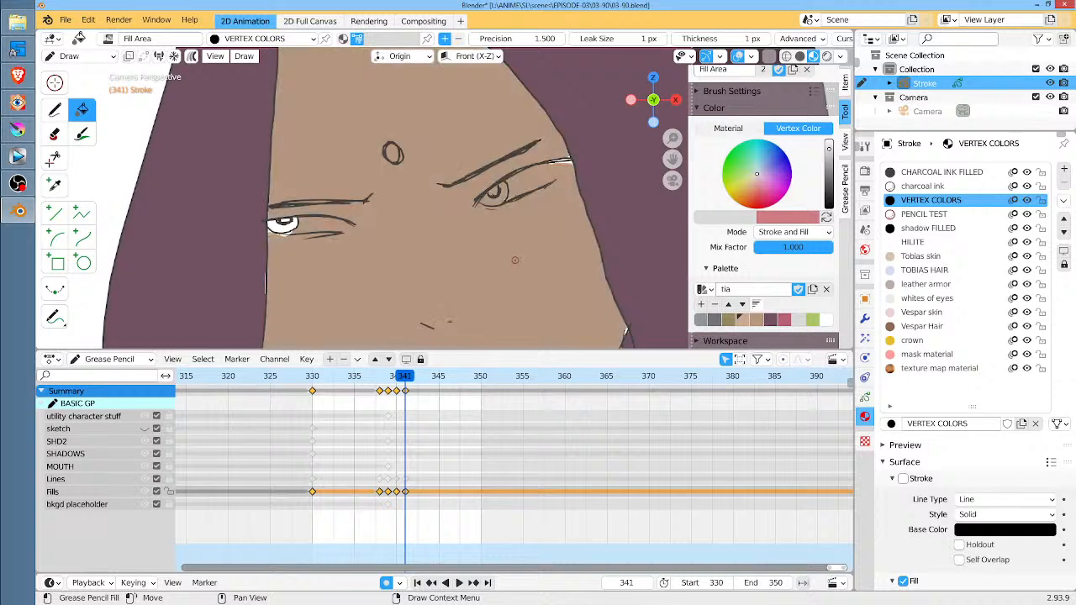
Refill the face area at frame 341 with the lighter skin tone from the tia palette and compare it with frame 340
{"action": "left_click", "coordinate": [742, 320]}
{"action": "left_click", "coordinate": [729, 320]}
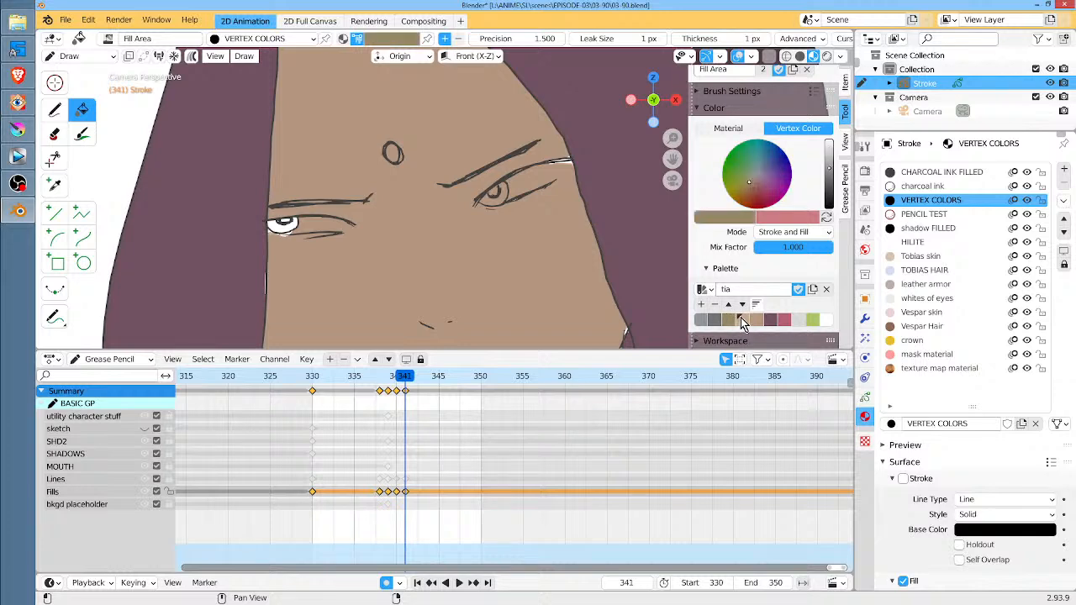
{"action": "left_click", "coordinate": [741, 320]}
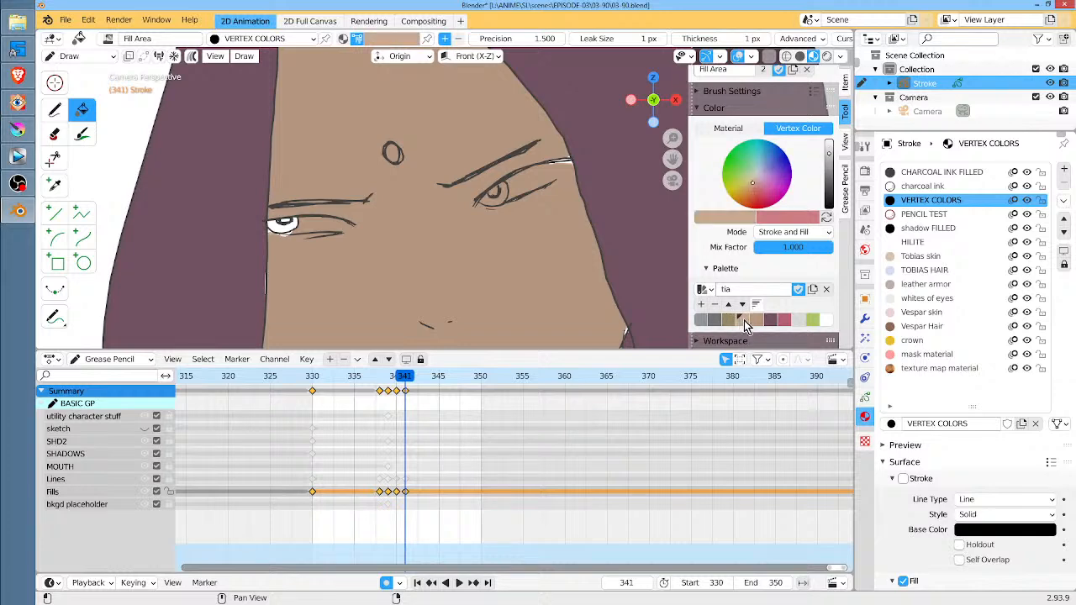
{"action": "left_click", "coordinate": [495, 254]}
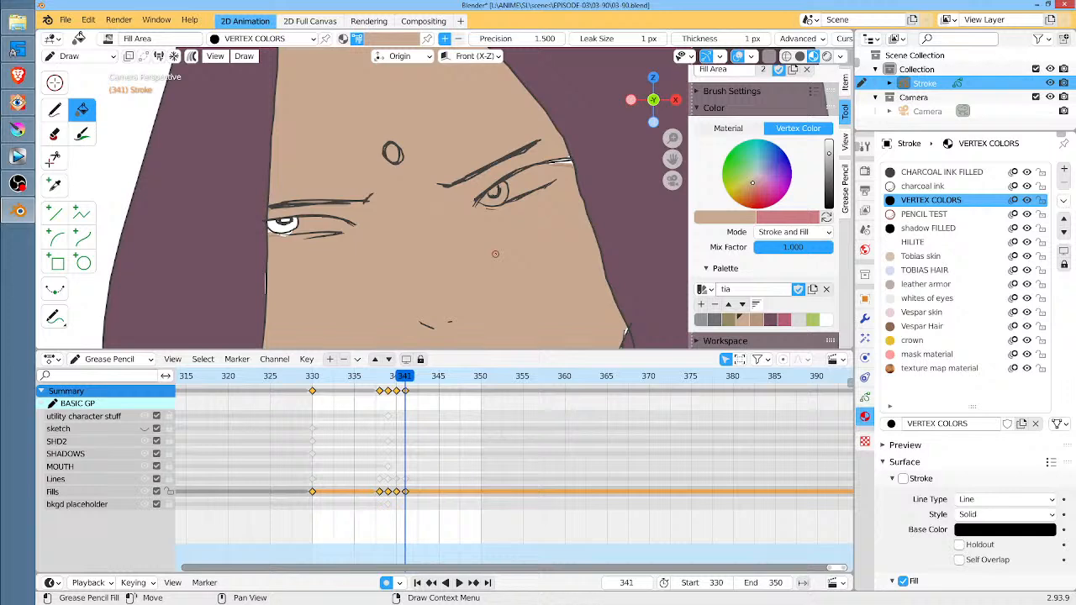
{"action": "key", "text": "Left"}
{"action": "key", "text": "Right"}
Paint the whites of both eyes at frame 341 in light gray with the Ink Pen
{"action": "left_click", "coordinate": [56, 110]}
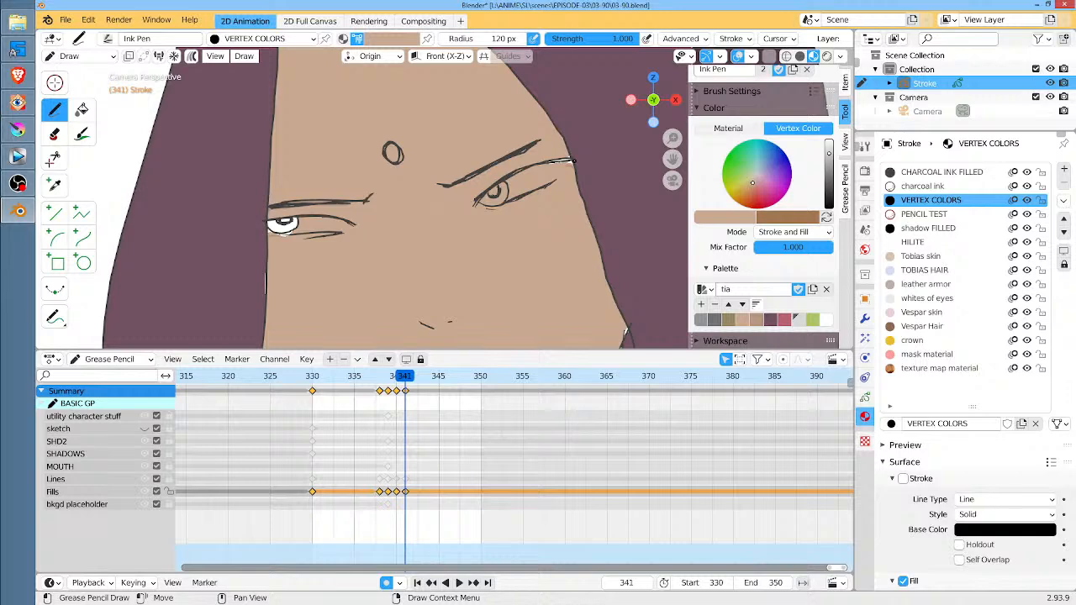
{"action": "left_click", "coordinate": [798, 320]}
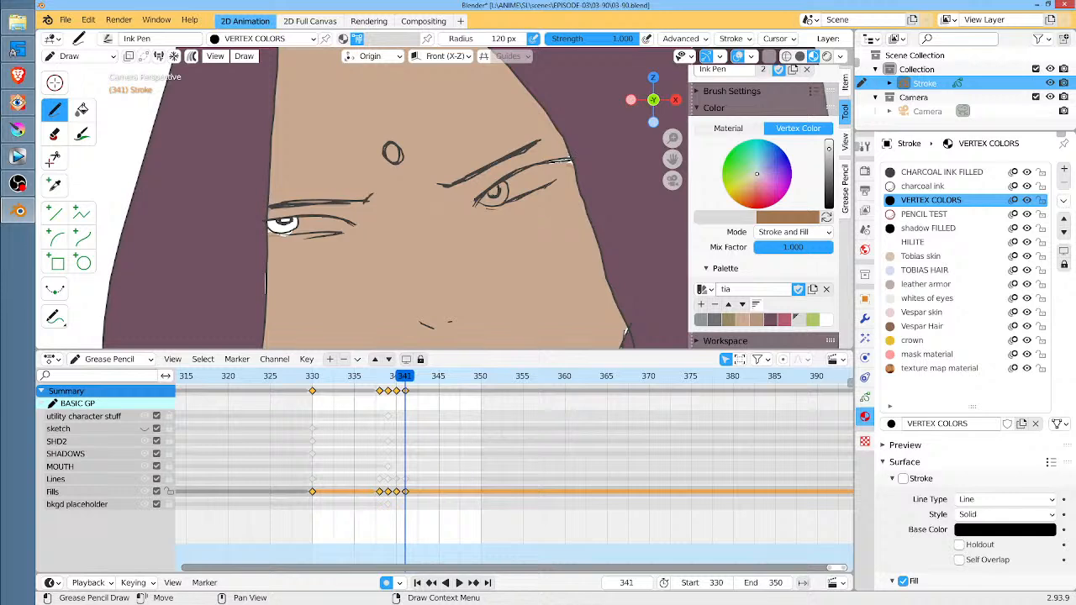
{"action": "mouse_move", "coordinate": [567, 161]}
{"action": "left_mouse_down"}
{"action": "mouse_move", "coordinate": [497, 183]}
{"action": "mouse_move", "coordinate": [504, 202]}
{"action": "mouse_move", "coordinate": [571, 161]}
{"action": "left_mouse_up"}
{"action": "mouse_move", "coordinate": [354, 223]}
{"action": "left_mouse_down"}
{"action": "mouse_move", "coordinate": [300, 218]}
{"action": "mouse_move", "coordinate": [286, 235]}
{"action": "mouse_move", "coordinate": [350, 225]}
{"action": "left_mouse_up"}
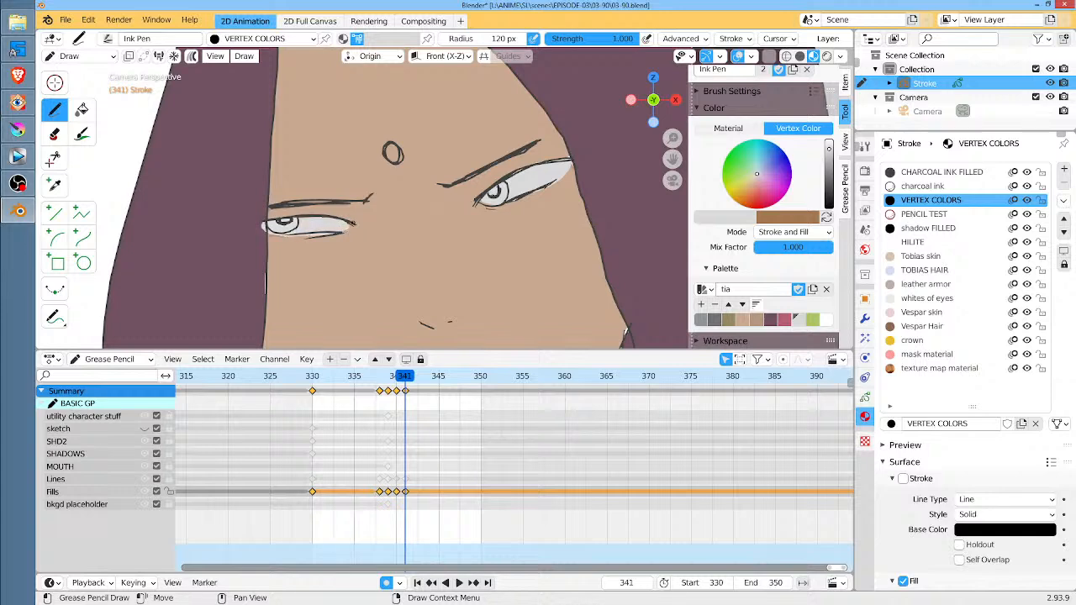
Paint the whites of both eyes at frame 340 in light gray and compare them with the neighboring frame
{"action": "key", "text": "Left"}
{"action": "mouse_move", "coordinate": [541, 146]}
{"action": "left_mouse_down"}
{"action": "mouse_move", "coordinate": [469, 179]}
{"action": "mouse_move", "coordinate": [478, 199]}
{"action": "mouse_move", "coordinate": [534, 158]}
{"action": "mouse_move", "coordinate": [510, 160]}
{"action": "left_mouse_up"}
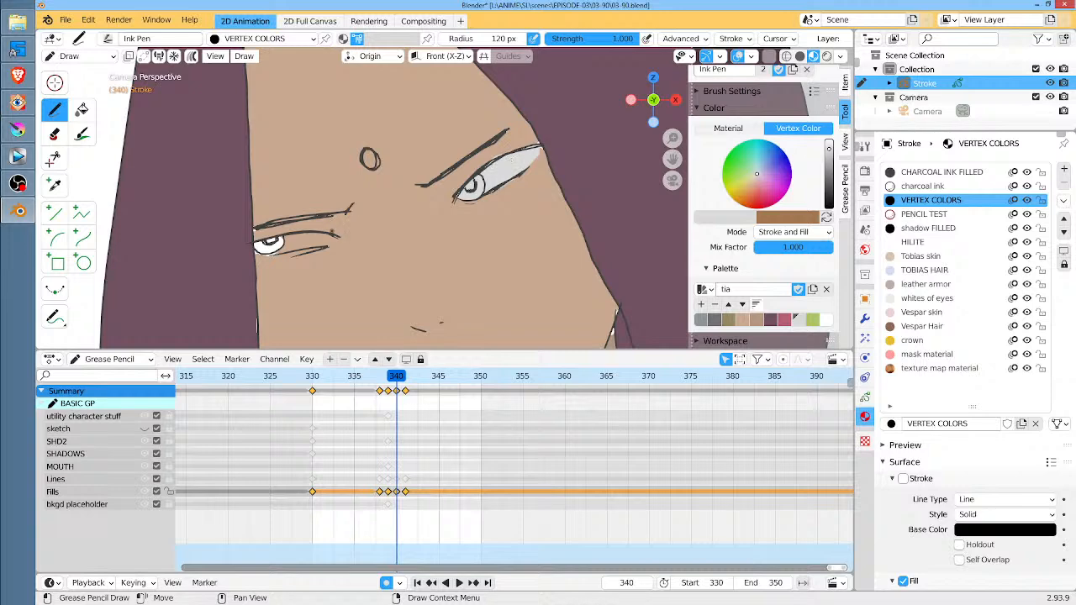
{"action": "mouse_move", "coordinate": [312, 235]}
{"action": "left_mouse_down"}
{"action": "mouse_move", "coordinate": [267, 238]}
{"action": "mouse_move", "coordinate": [320, 250]}
{"action": "mouse_move", "coordinate": [333, 239]}
{"action": "mouse_move", "coordinate": [292, 244]}
{"action": "left_mouse_up"}
{"action": "key", "text": "Left"}
{"action": "key", "text": "Right"}
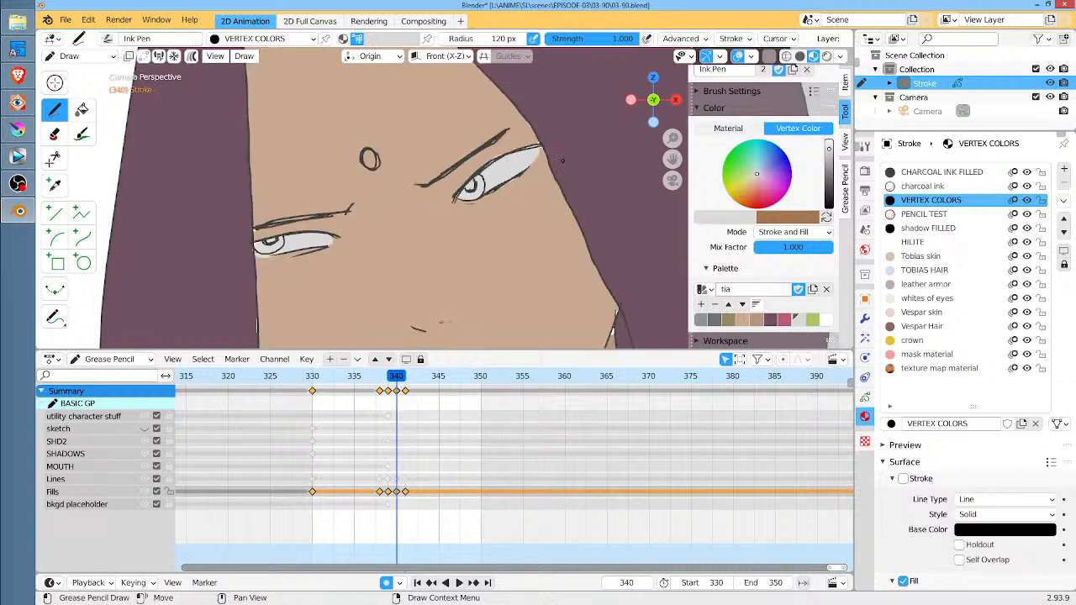
Paint the light gray eye whites at frame 339, undoing and redrawing the left one to fit its outline
{"action": "key", "text": "Left"}
{"action": "mouse_move", "coordinate": [517, 140]}
{"action": "left_mouse_down"}
{"action": "mouse_move", "coordinate": [453, 192]}
{"action": "mouse_move", "coordinate": [516, 150]}
{"action": "mouse_move", "coordinate": [502, 155]}
{"action": "left_mouse_up"}
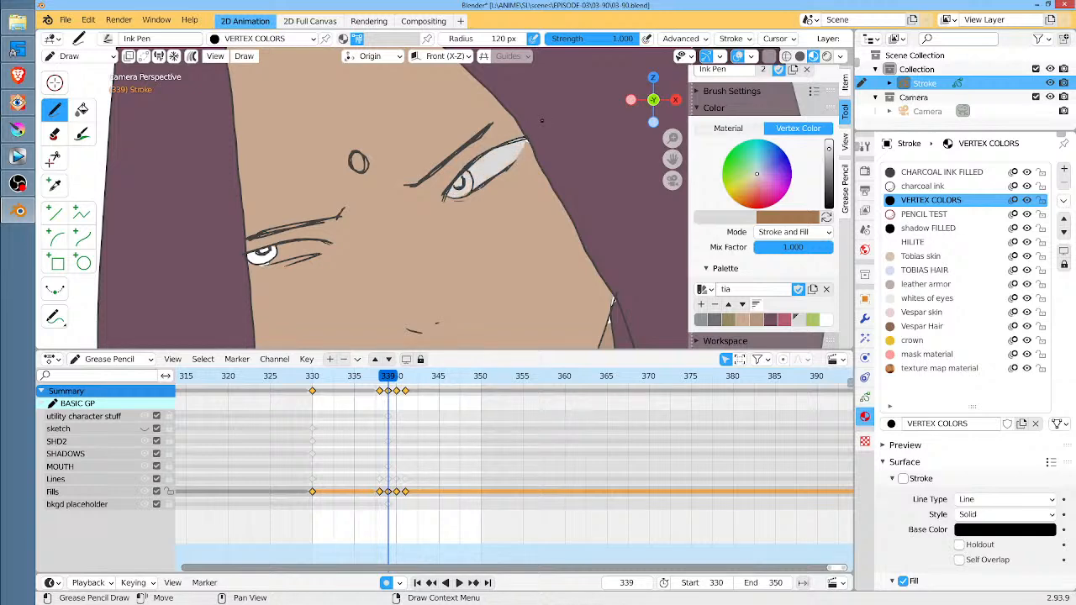
{"action": "mouse_move", "coordinate": [314, 241]}
{"action": "left_mouse_down"}
{"action": "mouse_move", "coordinate": [272, 248]}
{"action": "mouse_move", "coordinate": [274, 268]}
{"action": "mouse_move", "coordinate": [320, 245]}
{"action": "left_mouse_up"}
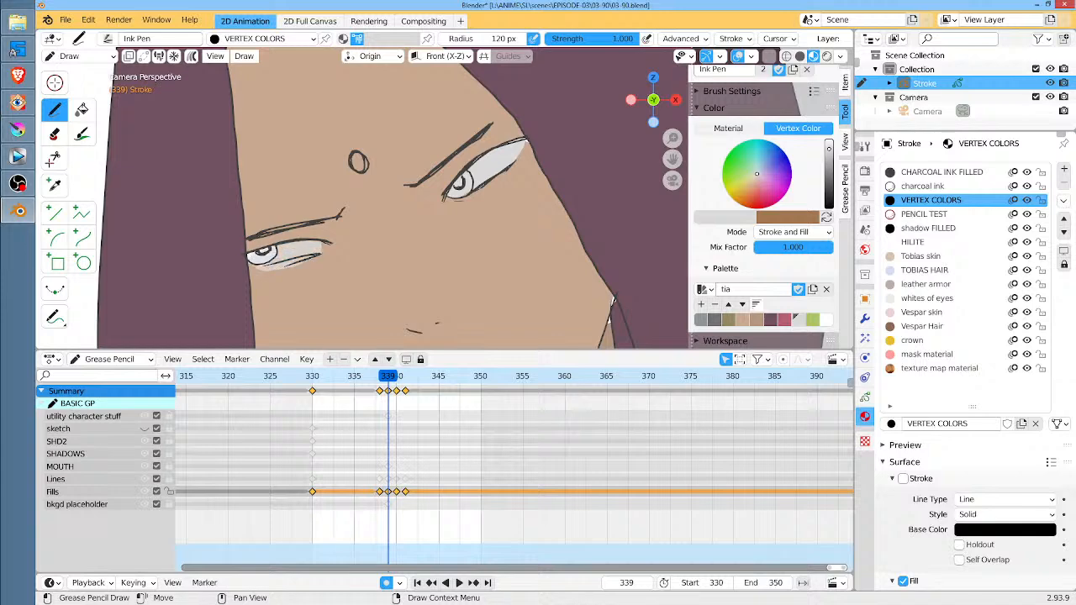
{"action": "key", "text": "ctrl+z"}
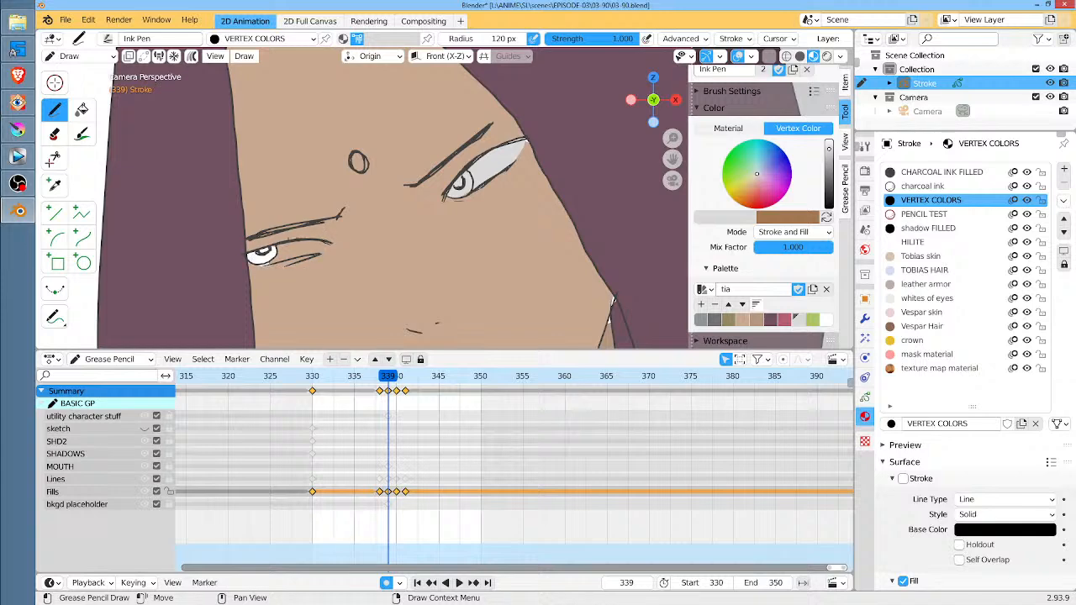
{"action": "mouse_move", "coordinate": [321, 242]}
{"action": "left_mouse_down"}
{"action": "mouse_move", "coordinate": [254, 257]}
{"action": "mouse_move", "coordinate": [329, 245]}
{"action": "left_mouse_up"}
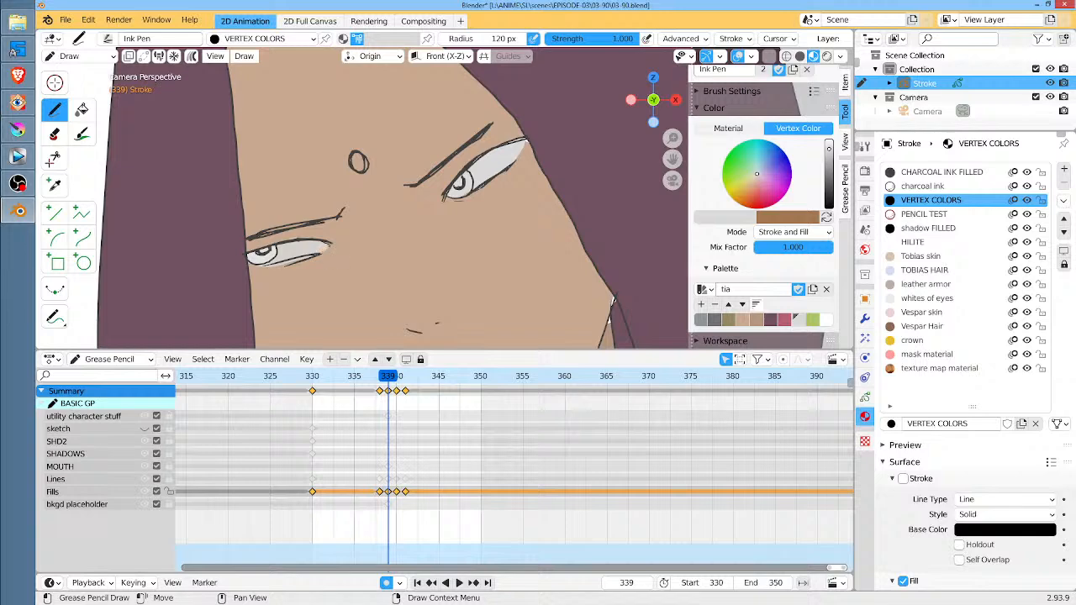
Paint the whites of both eyes at frame 330 in light gray, checking against the next keyframe
{"action": "key", "text": "shift+Left"}
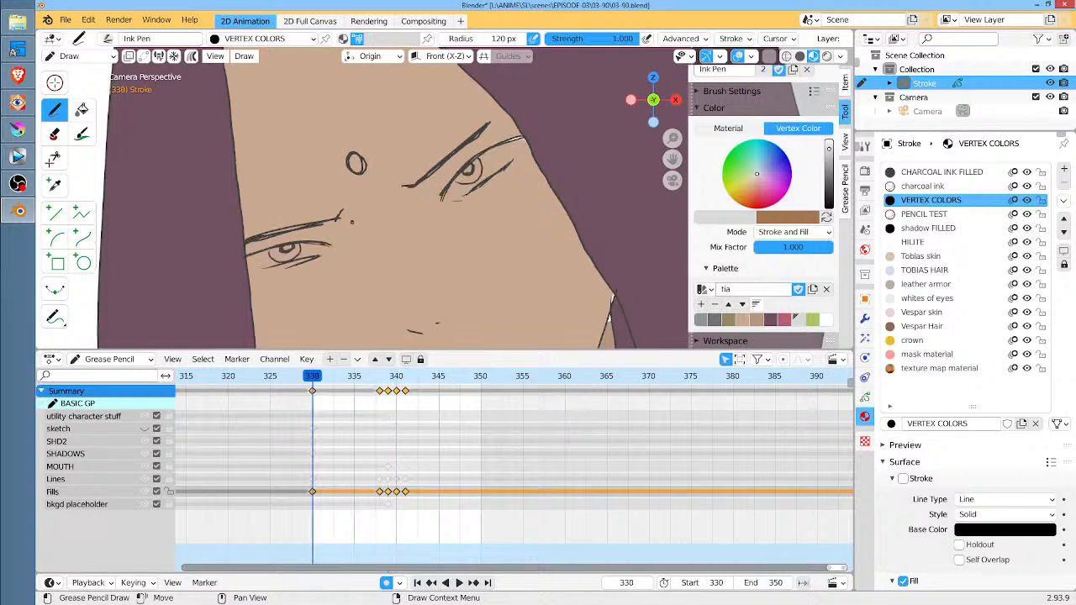
{"action": "key", "text": "Up"}
{"action": "key", "text": "Down"}
{"action": "mouse_move", "coordinate": [506, 142]}
{"action": "left_mouse_down"}
{"action": "mouse_move", "coordinate": [479, 155]}
{"action": "mouse_move", "coordinate": [446, 198]}
{"action": "mouse_move", "coordinate": [488, 183]}
{"action": "mouse_move", "coordinate": [518, 144]}
{"action": "mouse_move", "coordinate": [503, 151]}
{"action": "left_mouse_up"}
{"action": "key", "text": "Down"}
{"action": "key", "text": "Up"}
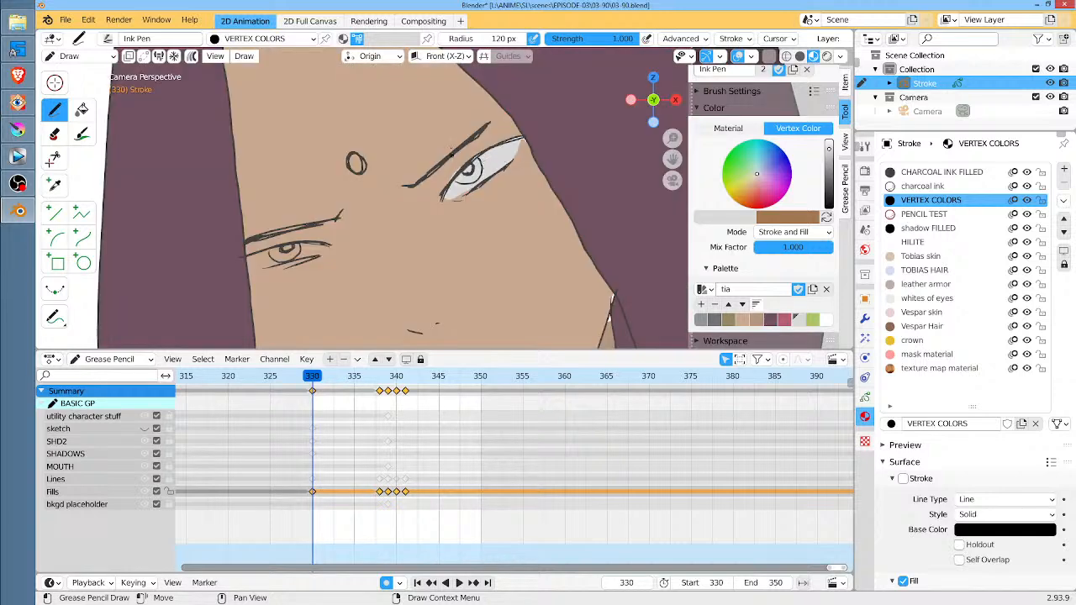
{"action": "mouse_move", "coordinate": [295, 247]}
{"action": "left_mouse_down"}
{"action": "mouse_move", "coordinate": [249, 259]}
{"action": "mouse_move", "coordinate": [286, 267]}
{"action": "mouse_move", "coordinate": [327, 245]}
{"action": "left_mouse_up"}
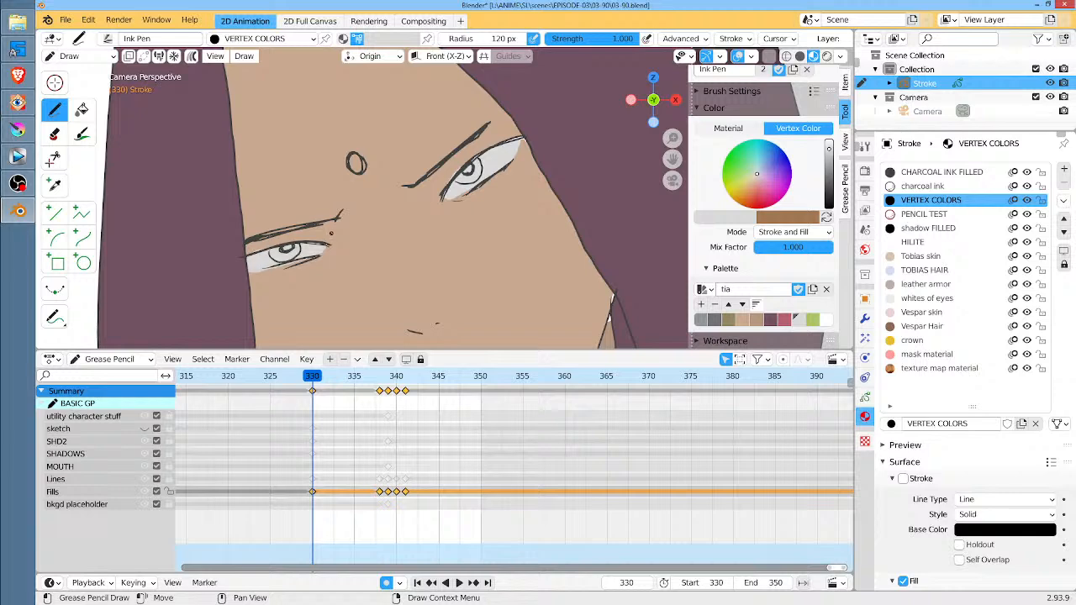
Try painting the right eye's iris at frame 330 in green with the Ink Pen, then undo the stroke
{"action": "left_click", "coordinate": [812, 319]}
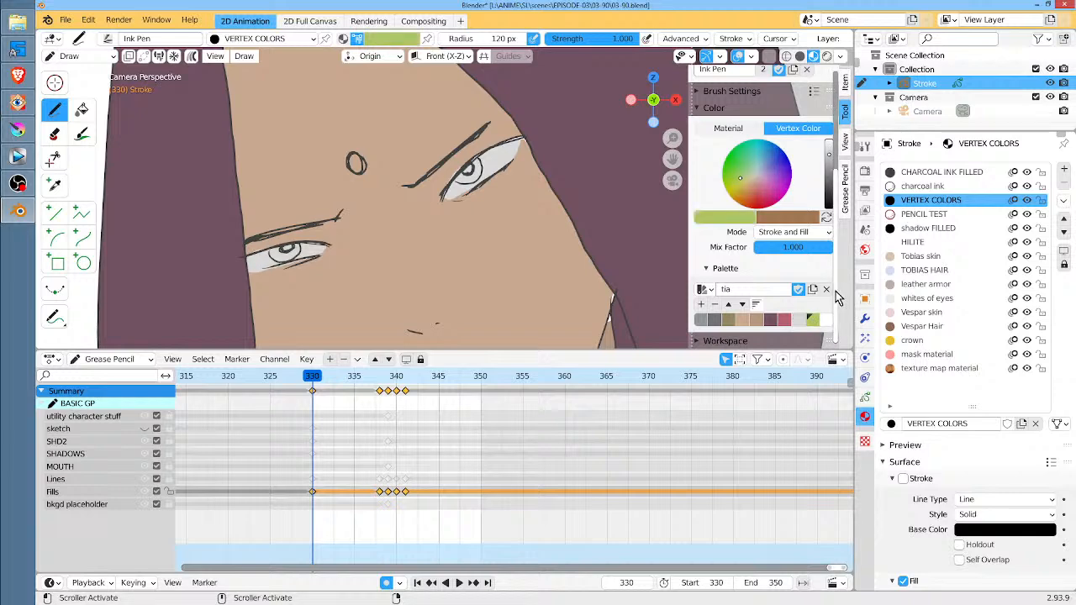
{"action": "left_click_drag", "start_coordinate": [453, 179], "coordinate": [478, 172]}
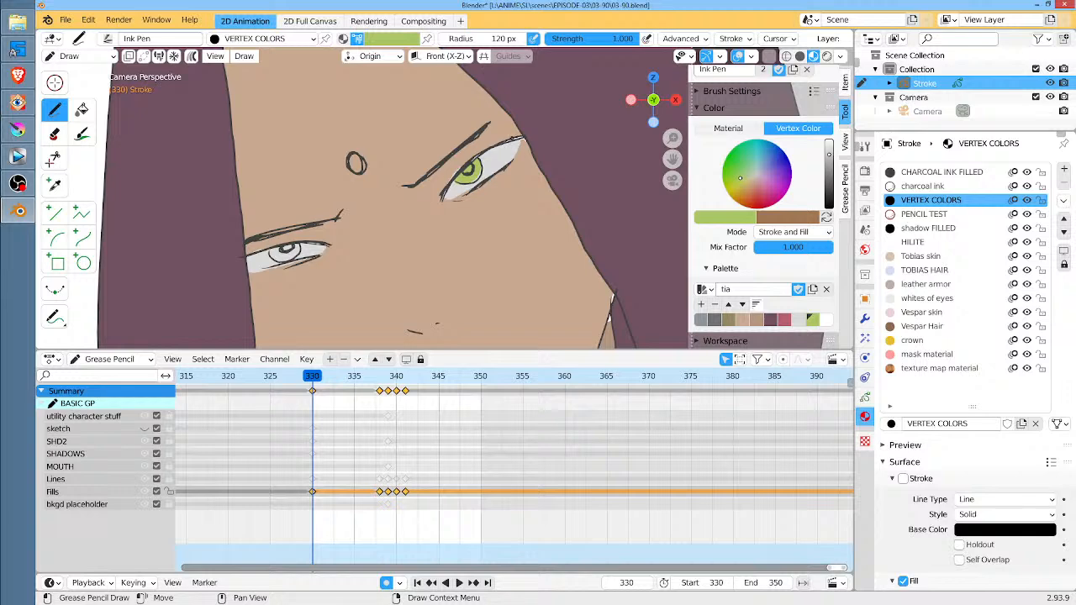
{"action": "key", "text": "x"}
{"action": "key", "text": "Escape"}
{"action": "key", "text": "ctrl+z"}
Try filling the right eye's iris at frame 330 with the Fill tool in its current skin tone
{"action": "middle_click_drag", "start_coordinate": [498, 165], "coordinate": [505, 193], "text": "ctrl"}
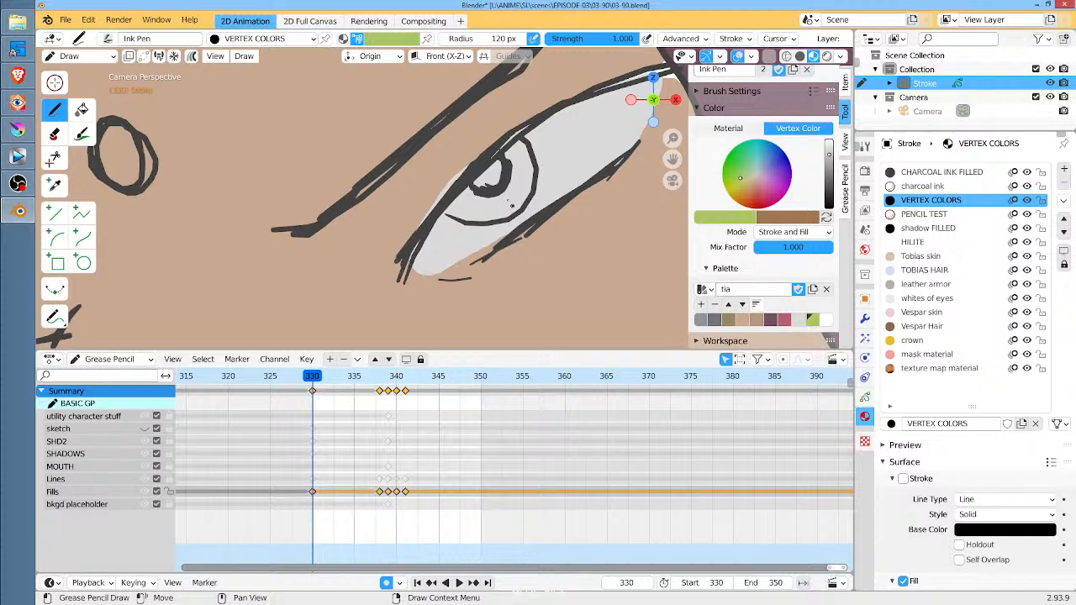
{"action": "left_click", "coordinate": [82, 110]}
{"action": "left_click", "coordinate": [506, 202]}
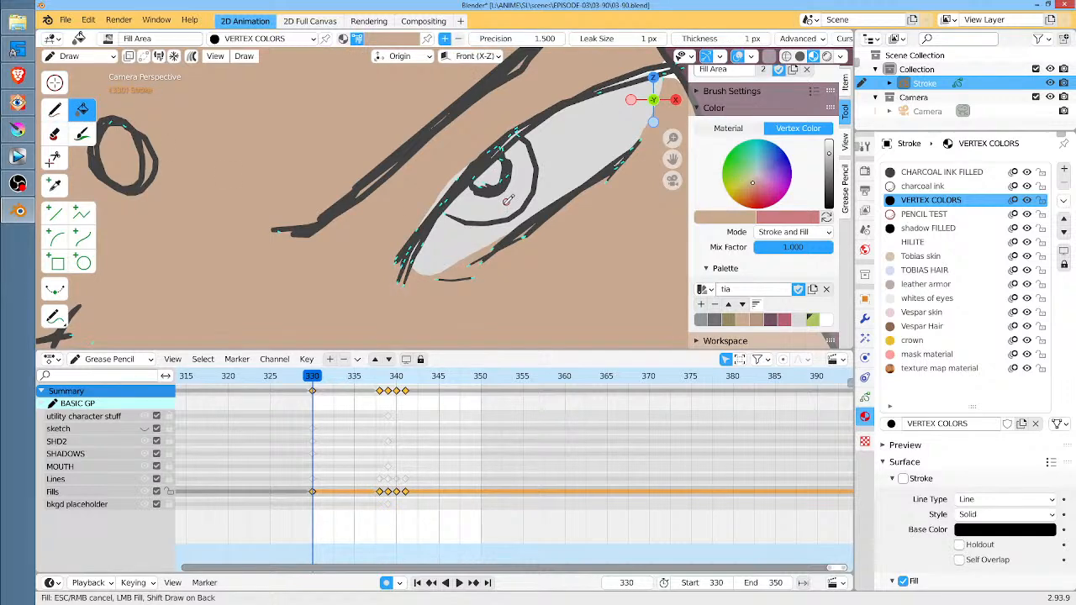
{"action": "left_click", "coordinate": [518, 189]}
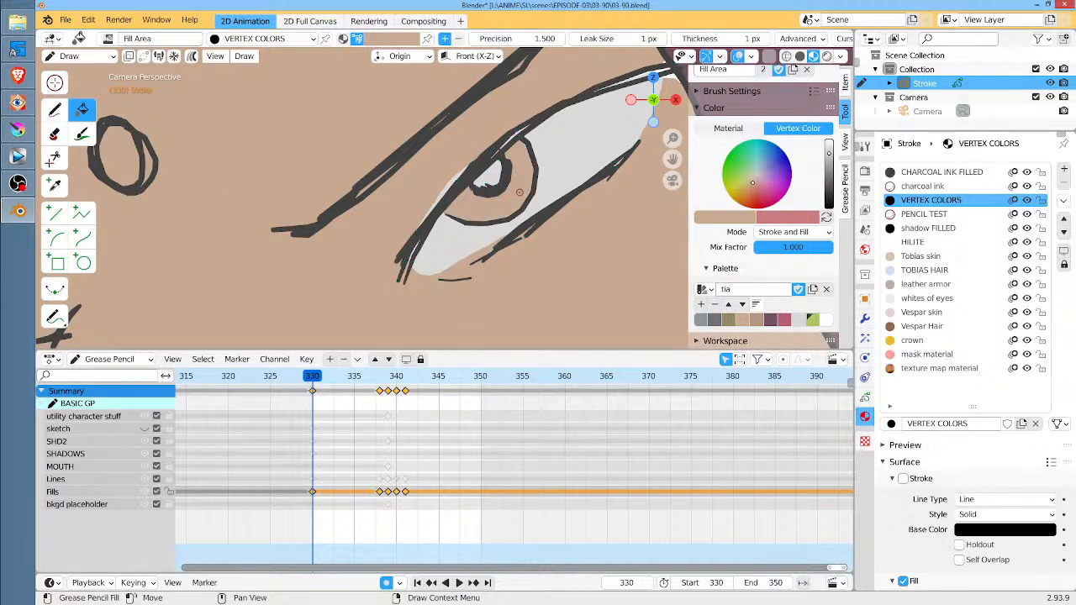
{"action": "left_click", "coordinate": [516, 187]}
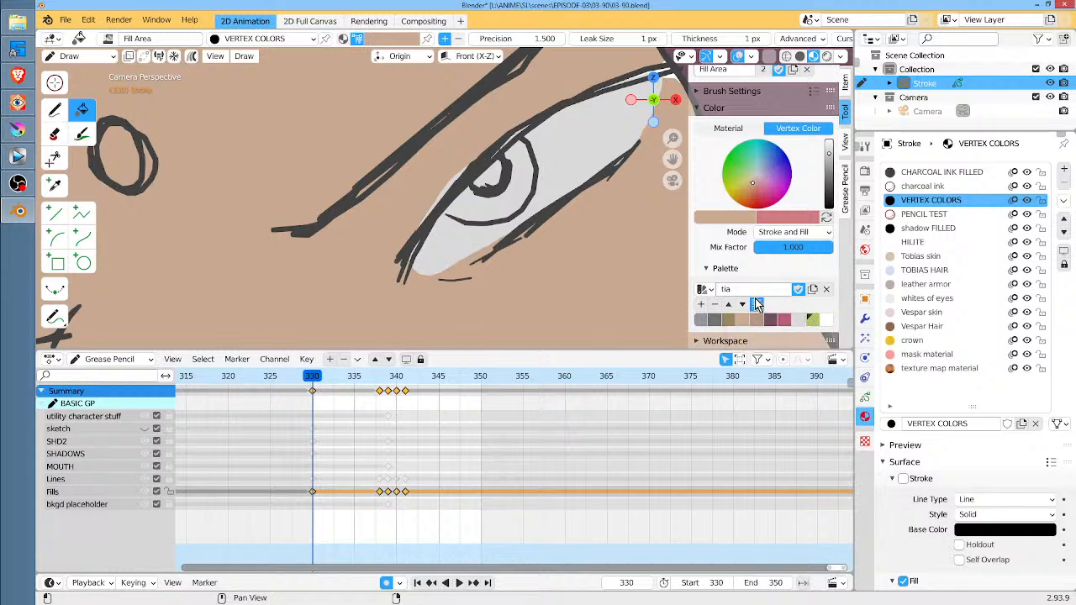
Set the Fill tool's vertex color to the palette green and its color mode to Fill
{"action": "left_click", "coordinate": [55, 110]}
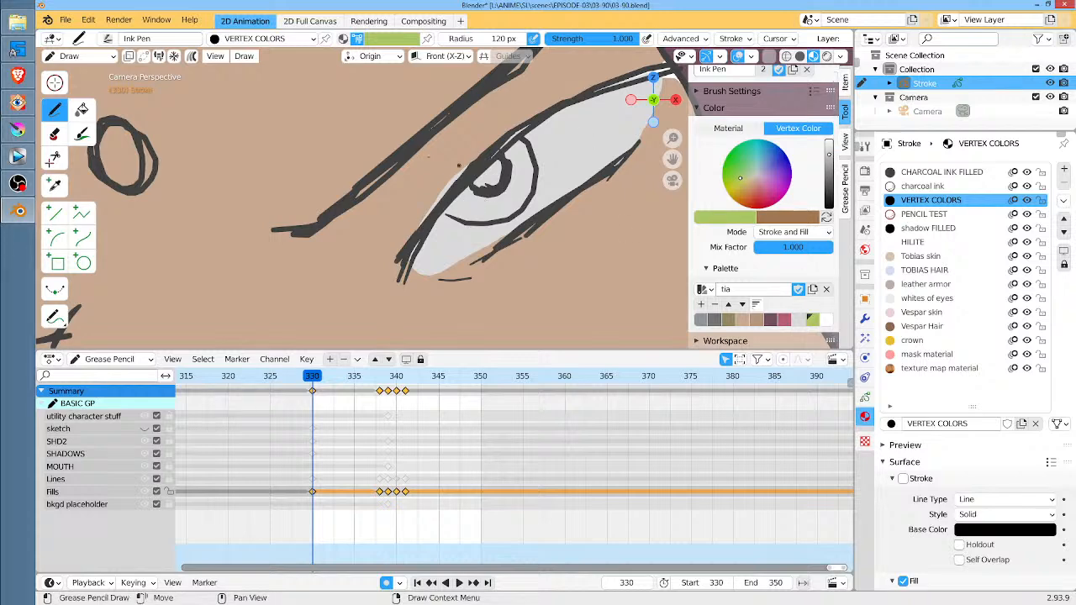
{"action": "left_click", "coordinate": [80, 110]}
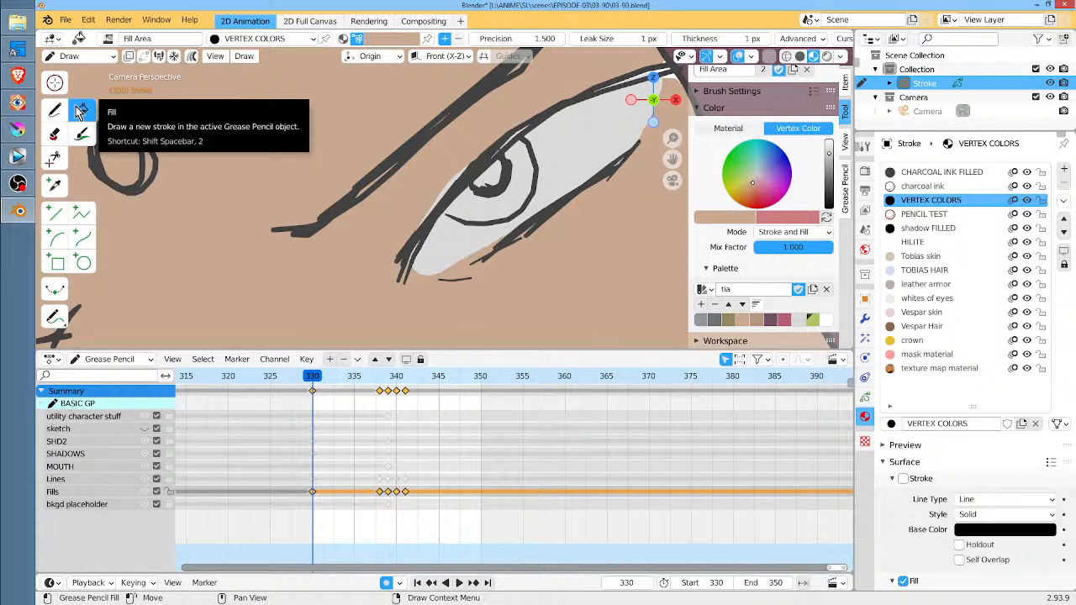
{"action": "left_click", "coordinate": [812, 319]}
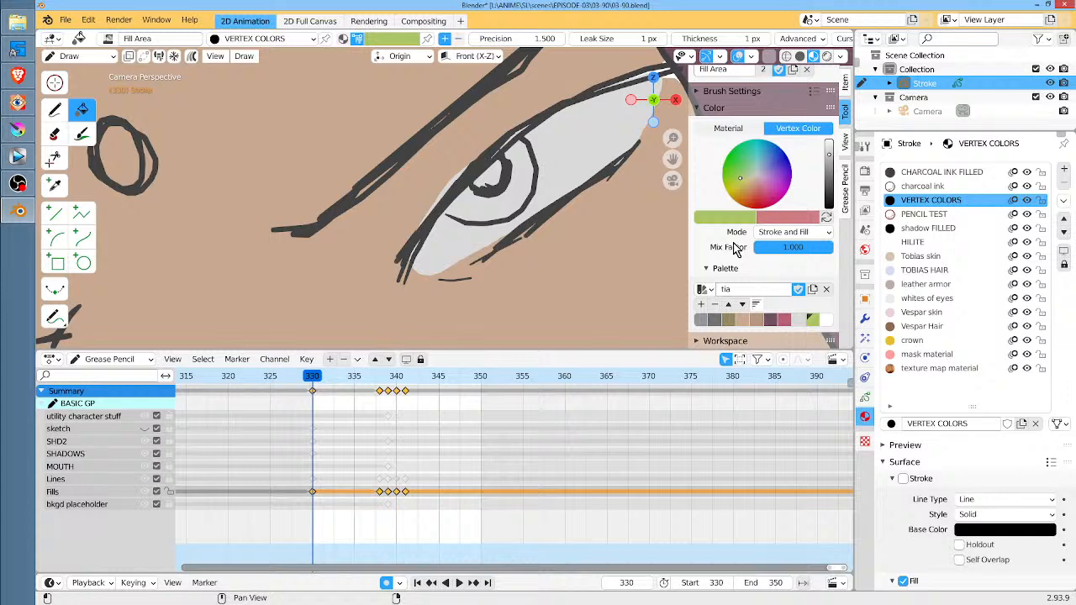
{"action": "left_click", "coordinate": [816, 232]}
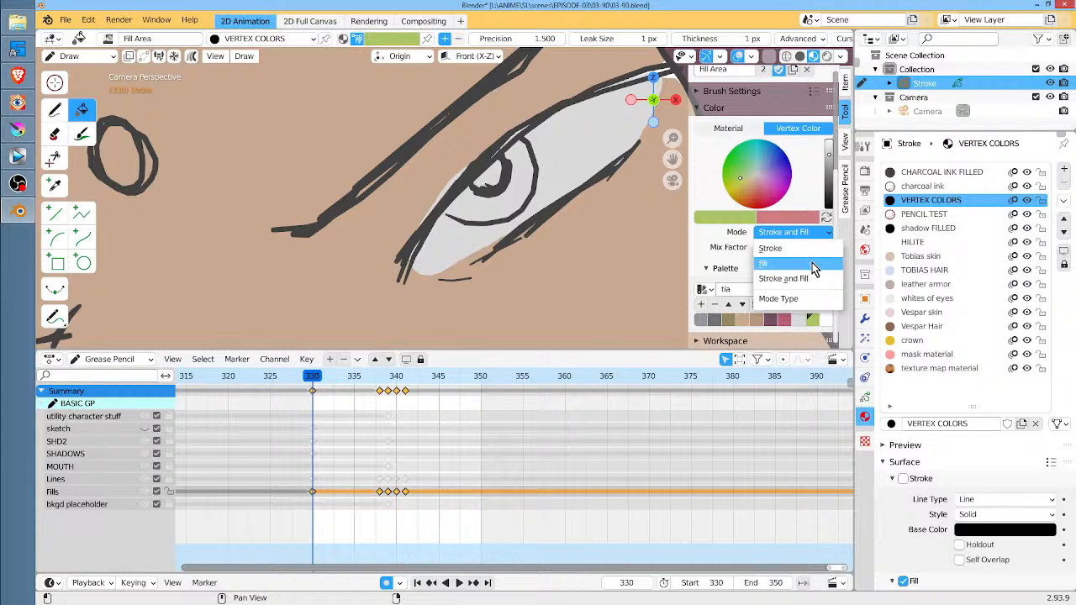
{"action": "left_click", "coordinate": [812, 265]}
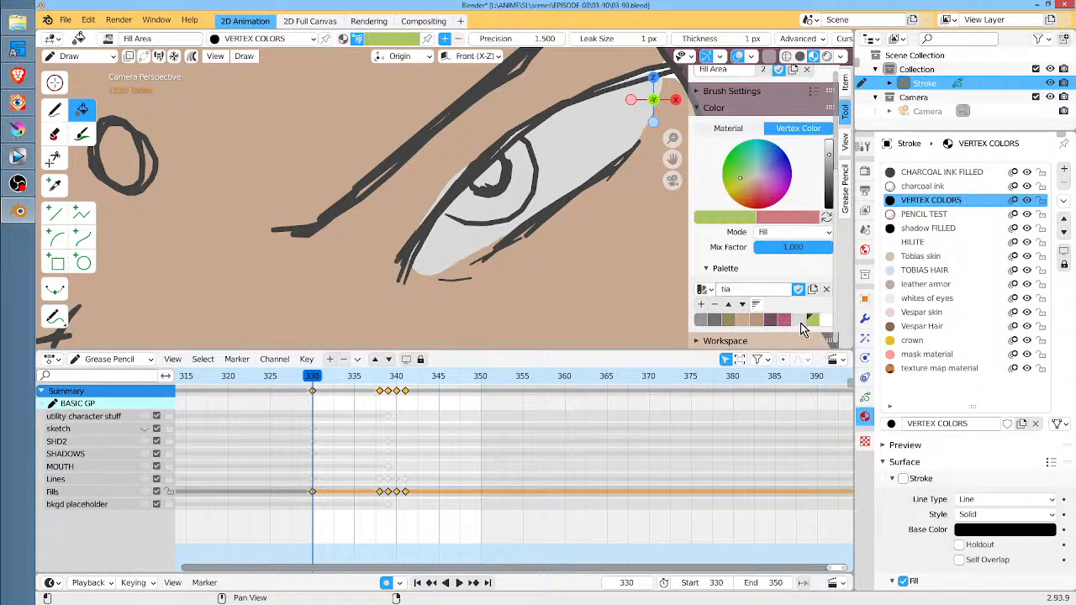
Compare the vertex color and mode settings of the Draw and Fill tools
{"action": "left_click", "coordinate": [55, 115]}
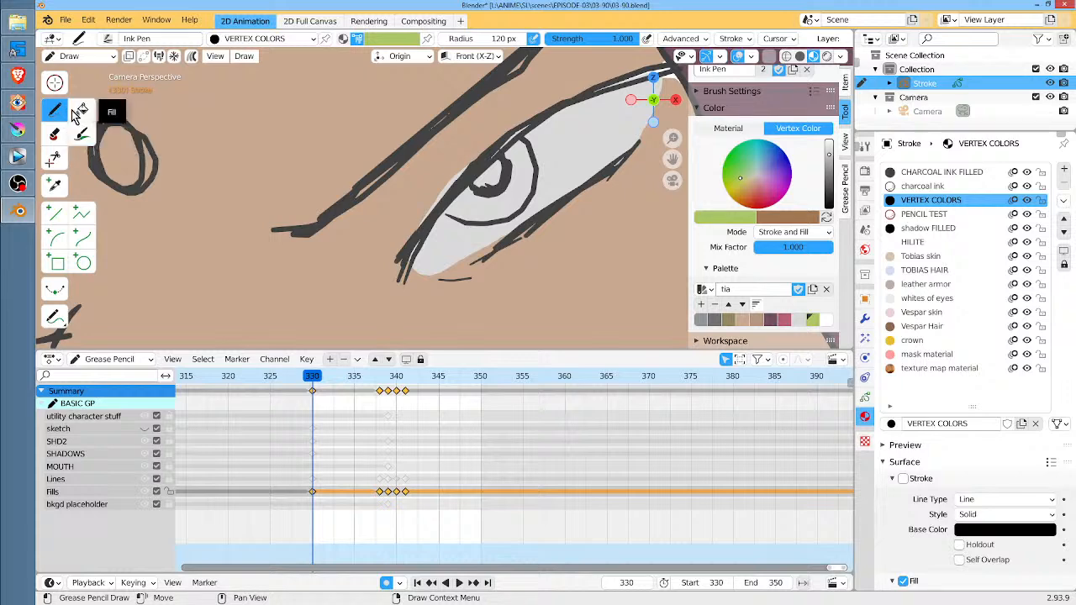
{"action": "left_click", "coordinate": [78, 114]}
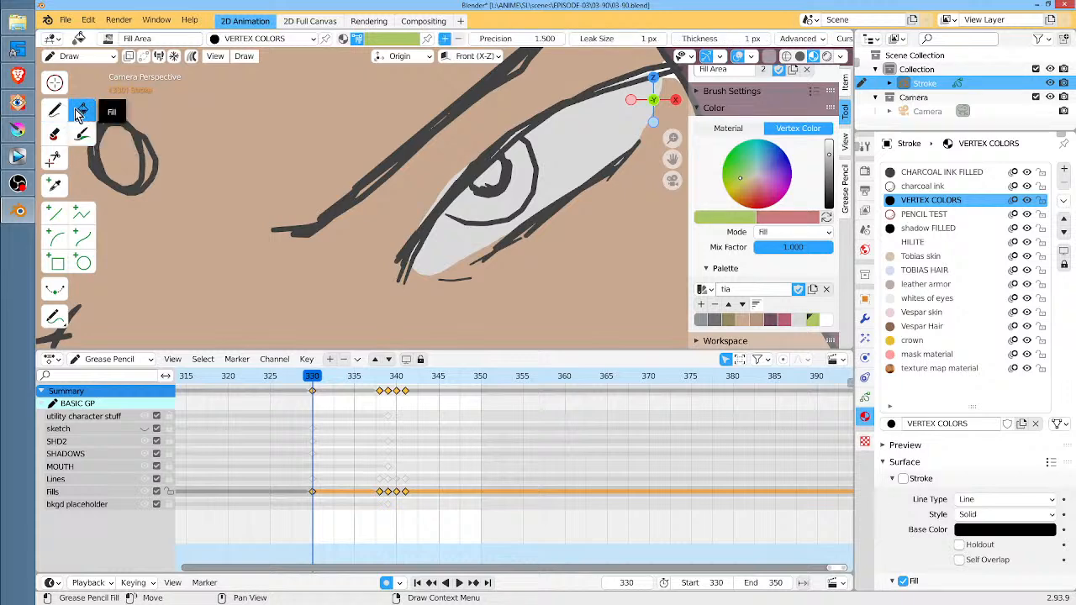
{"action": "left_click", "coordinate": [55, 110]}
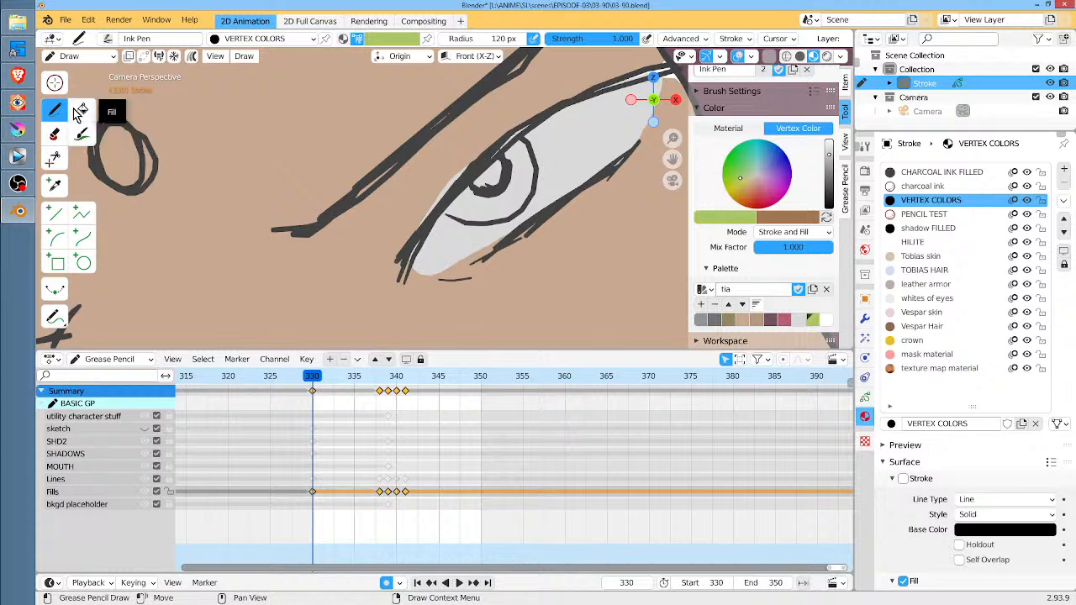
{"action": "left_click", "coordinate": [75, 109]}
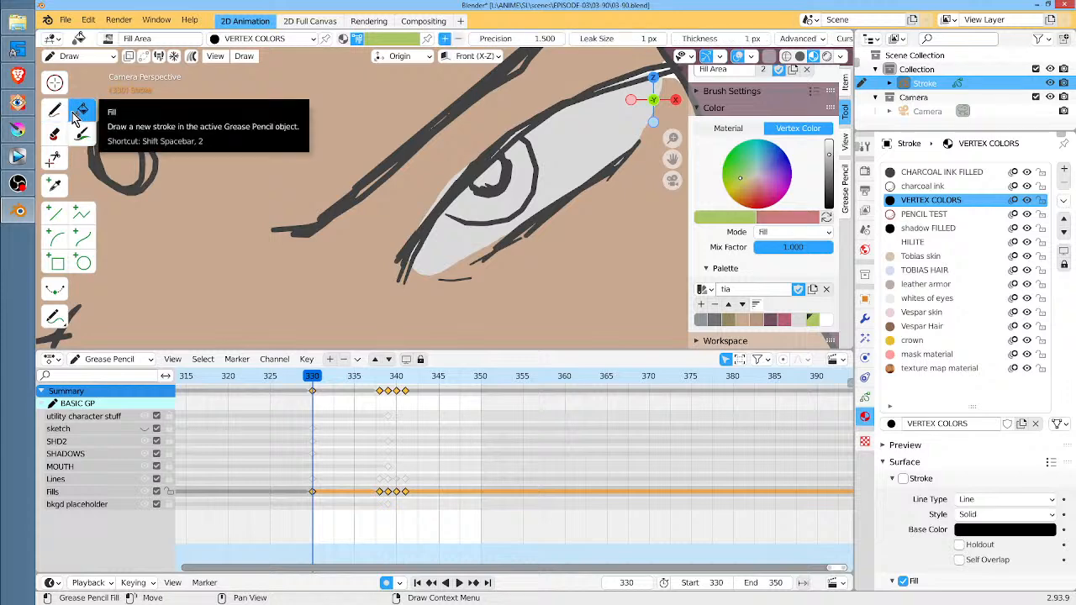
{"action": "left_click", "coordinate": [54, 110]}
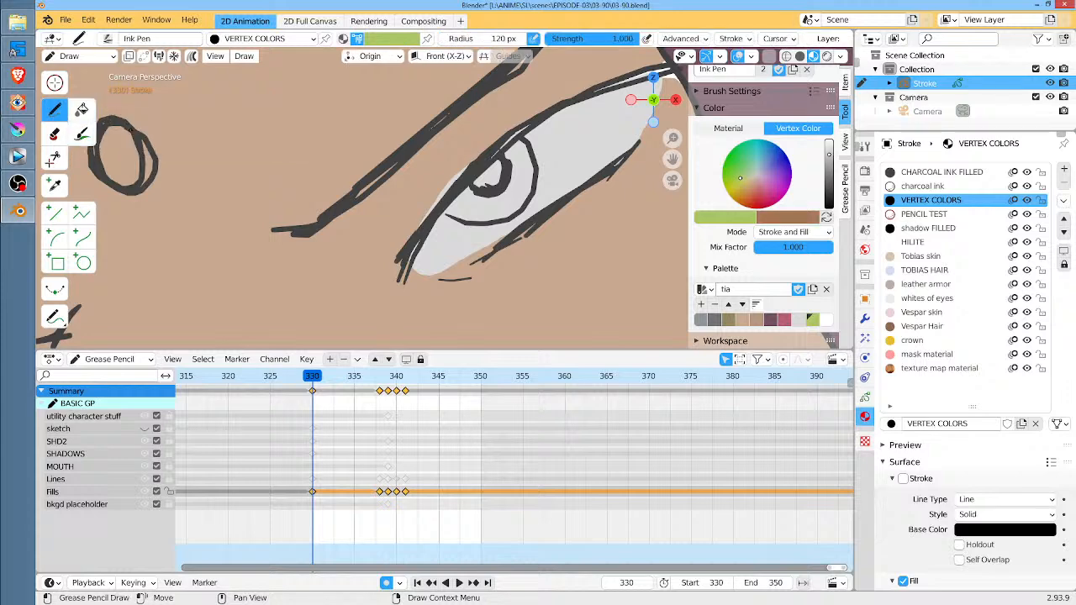
{"action": "left_click", "coordinate": [82, 109]}
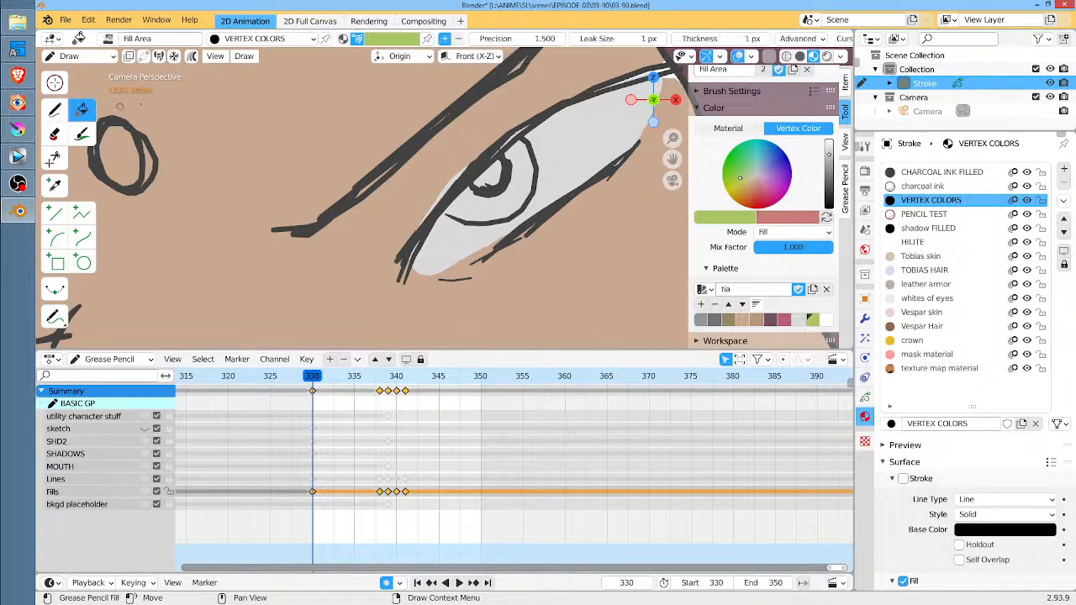
{"action": "left_click", "coordinate": [55, 111]}
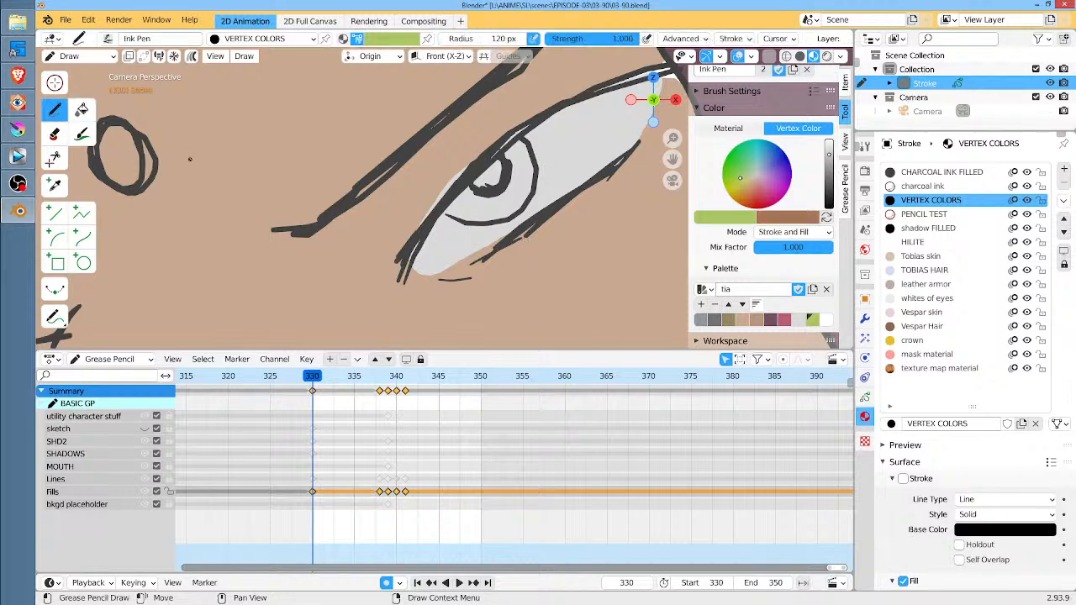
Fill the irises of both eyes at frame 330 with the palette green using the Fill tool
{"action": "left_click", "coordinate": [84, 110]}
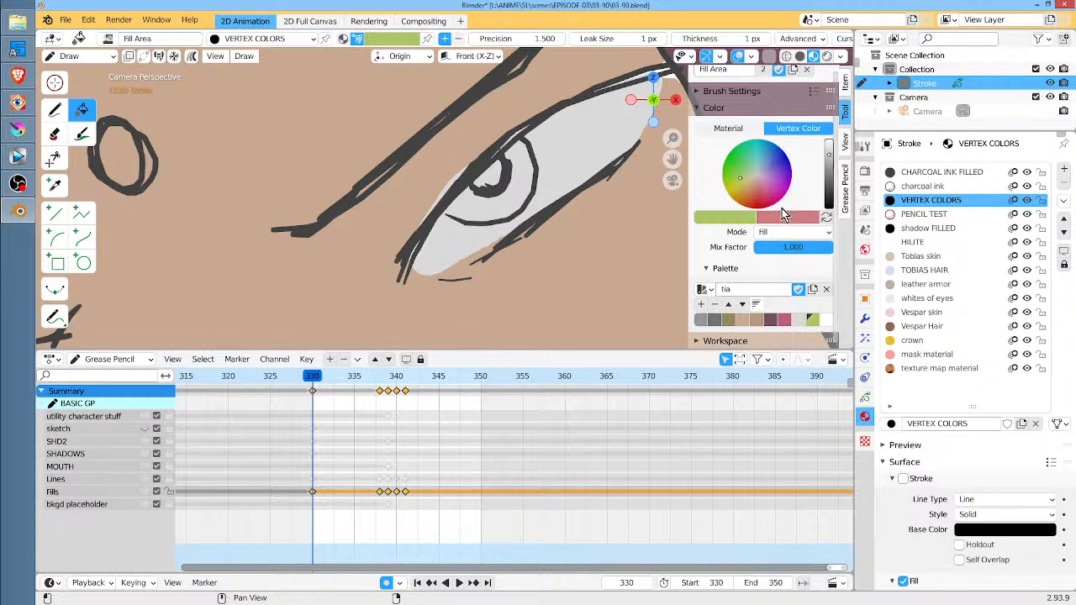
{"action": "left_click", "coordinate": [488, 205]}
{"action": "mouse_move", "coordinate": [356, 270]}
{"action": "middle_mouse_down"}
{"action": "mouse_move", "coordinate": [497, 227]}
{"action": "mouse_move", "coordinate": [790, 176]}
{"action": "mouse_move", "coordinate": [762, 70]}
{"action": "middle_mouse_up"}
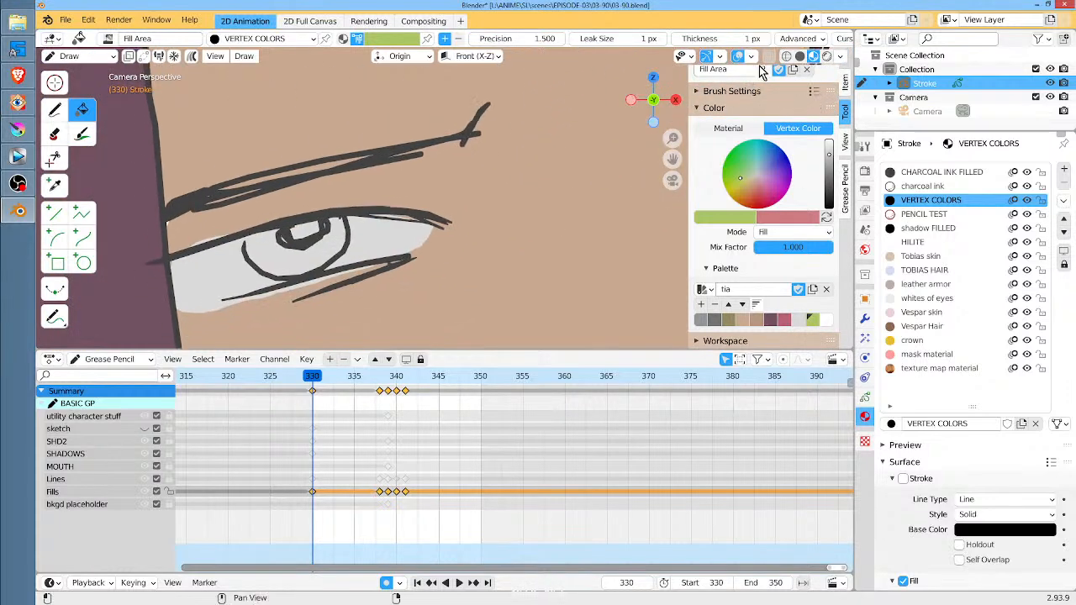
{"action": "left_click", "coordinate": [299, 258]}
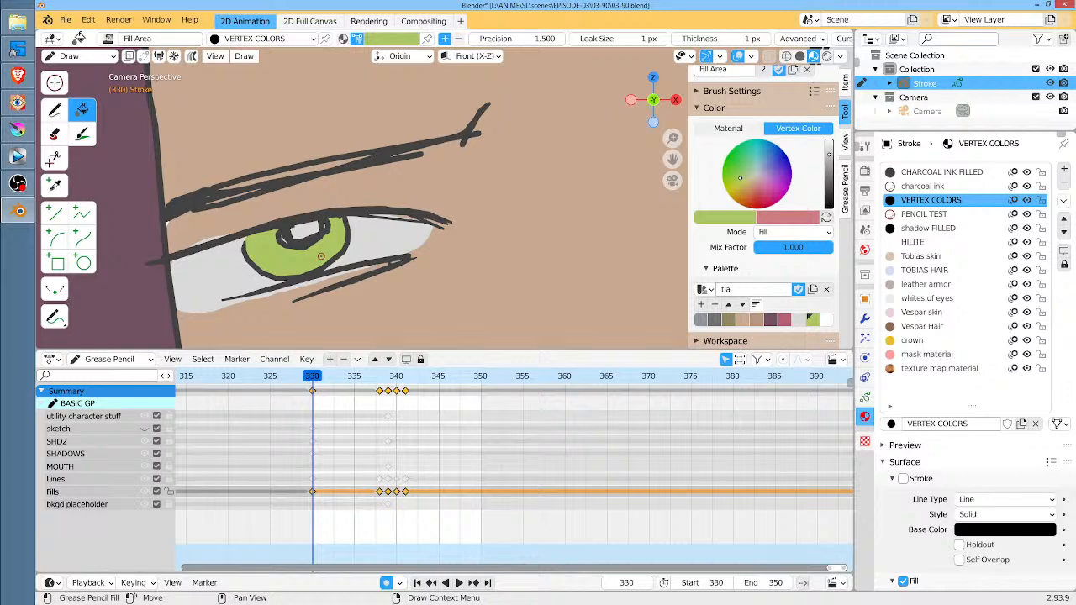
Fill the left eye's iris in green at frames 339, 340 and 341
{"action": "key", "text": "Up"}
{"action": "key", "text": "Right"}
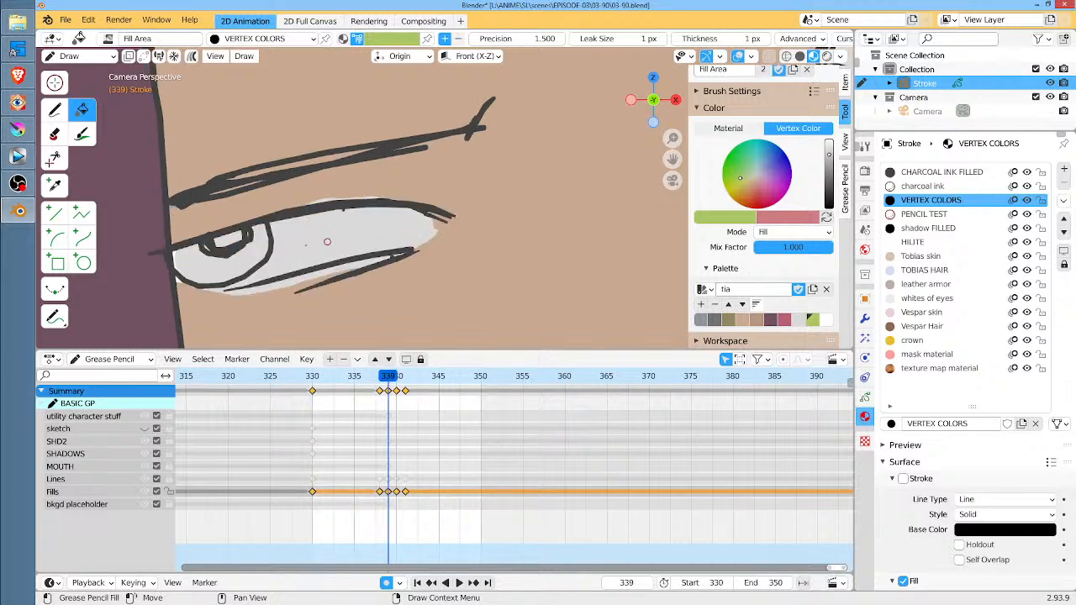
{"action": "left_click", "coordinate": [243, 257]}
{"action": "key", "text": "Right"}
{"action": "left_click", "coordinate": [263, 226]}
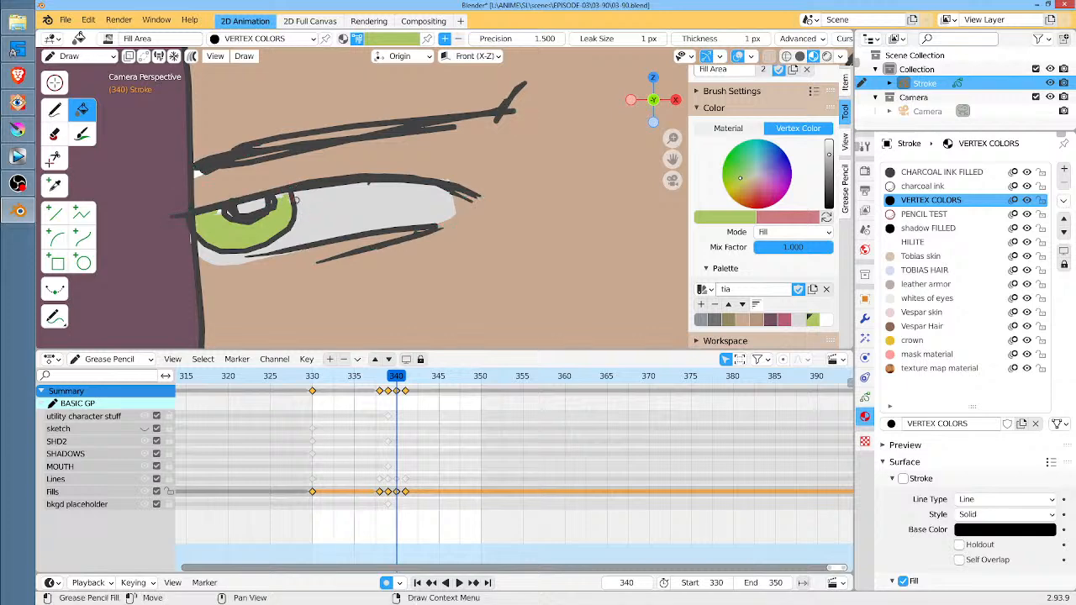
{"action": "key", "text": "Right"}
{"action": "left_click", "coordinate": [286, 168]}
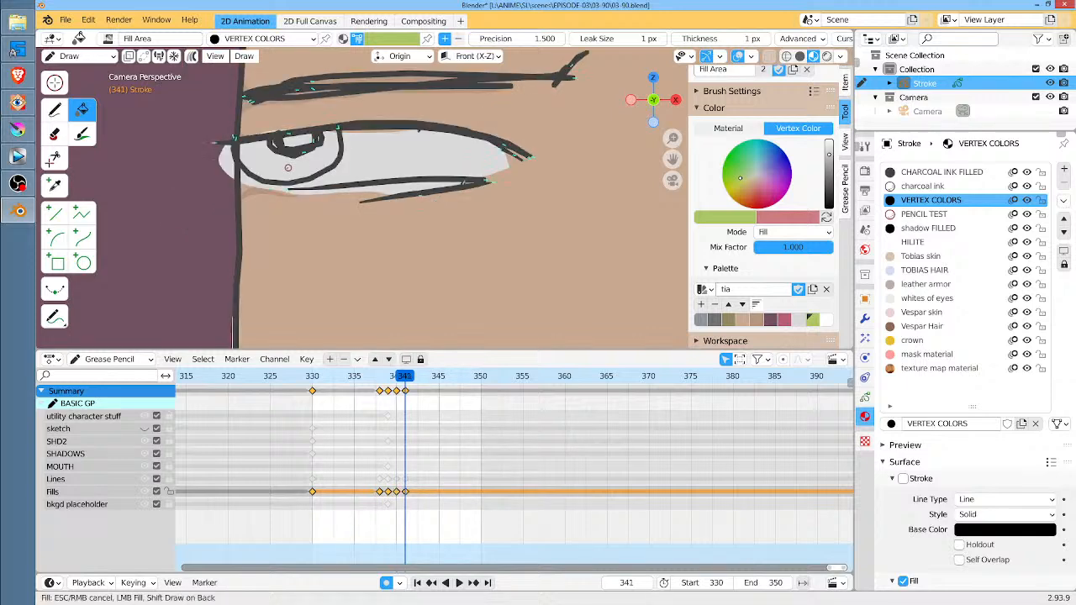
Fill the right eye's iris at frame 341 in green, undoing the first fill and refilling it out to the outline
{"action": "middle_click_drag", "start_coordinate": [575, 221], "coordinate": [431, 230]}
{"action": "left_click", "coordinate": [516, 189]}
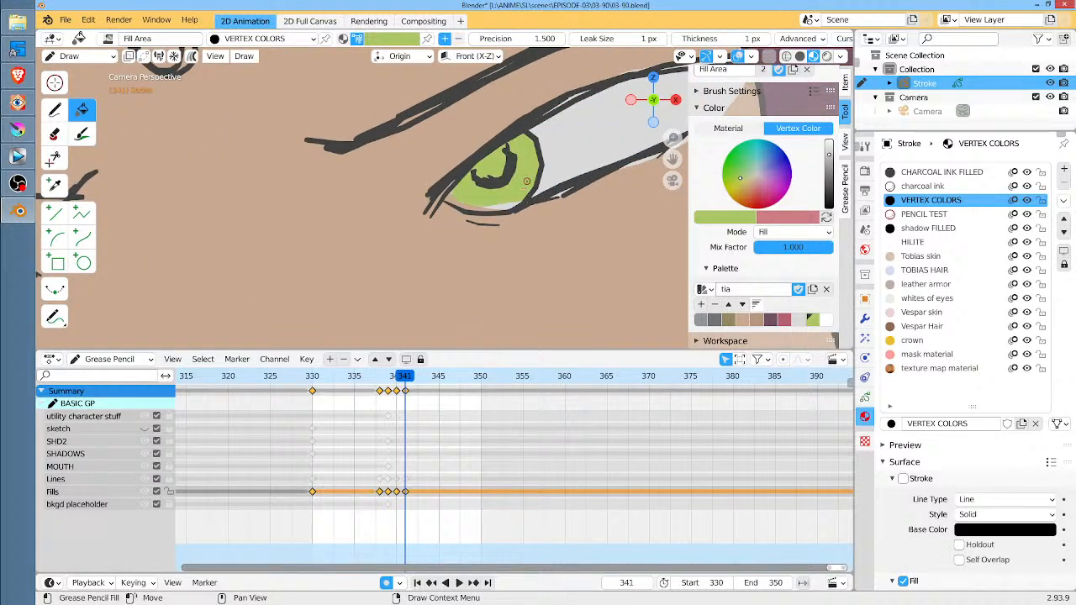
{"action": "key", "text": "ctrl+z"}
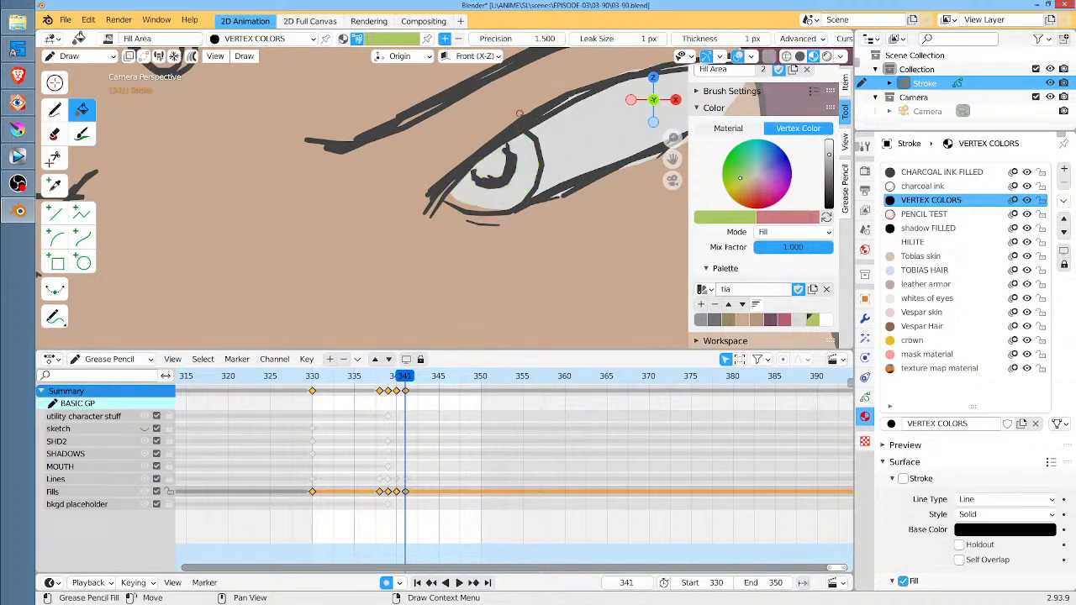
{"action": "mouse_move", "coordinate": [522, 135]}
{"action": "left_mouse_down", "text": "shift"}
{"action": "mouse_move", "coordinate": [515, 154]}
{"action": "mouse_move", "coordinate": [451, 200]}
{"action": "mouse_move", "coordinate": [510, 211]}
{"action": "mouse_move", "coordinate": [537, 162]}
{"action": "mouse_move", "coordinate": [540, 126]}
{"action": "left_mouse_up", "text": "shift"}
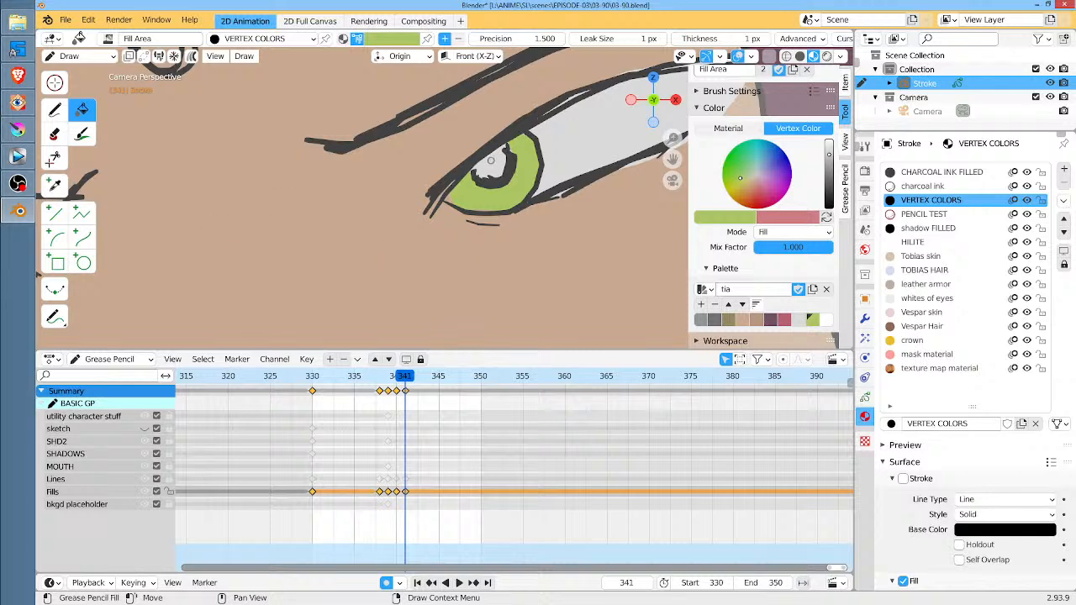
{"action": "left_click", "coordinate": [54, 111]}
{"action": "left_click", "coordinate": [81, 110]}
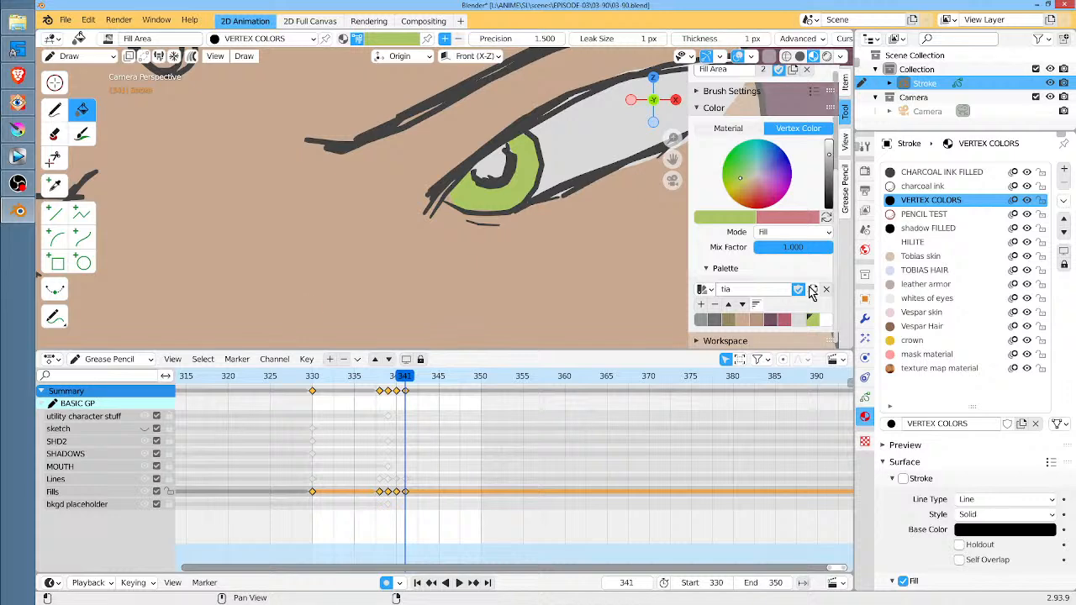
Fill the right eye's iris at frame 340 in green, covering its inner corner and its outer part
{"action": "left_click", "coordinate": [397, 379]}
{"action": "left_click", "coordinate": [405, 179]}
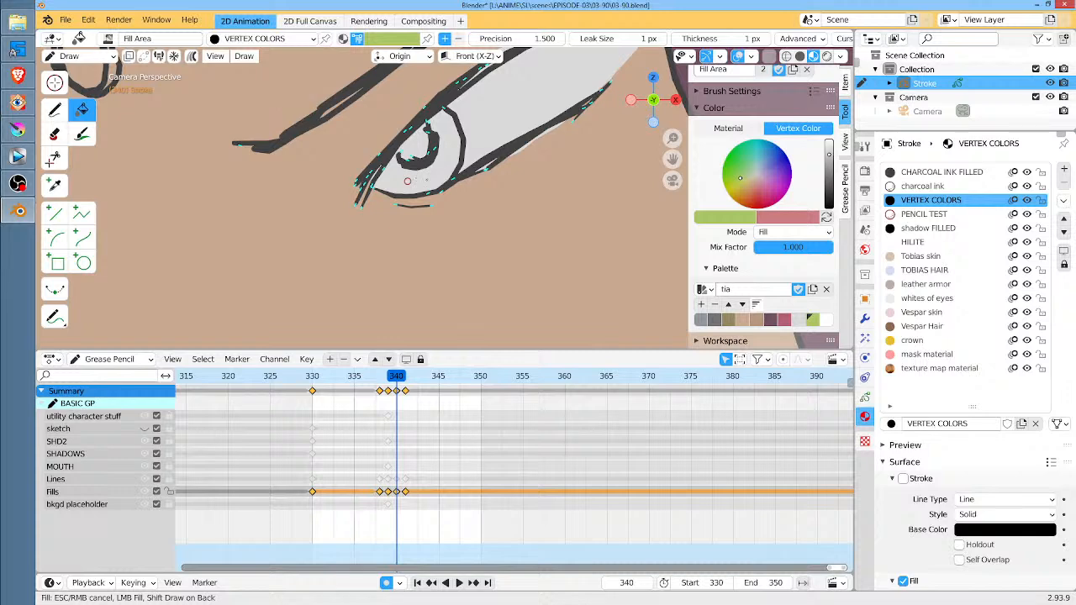
{"action": "left_click", "coordinate": [407, 181]}
{"action": "key", "text": "ctrl+z"}
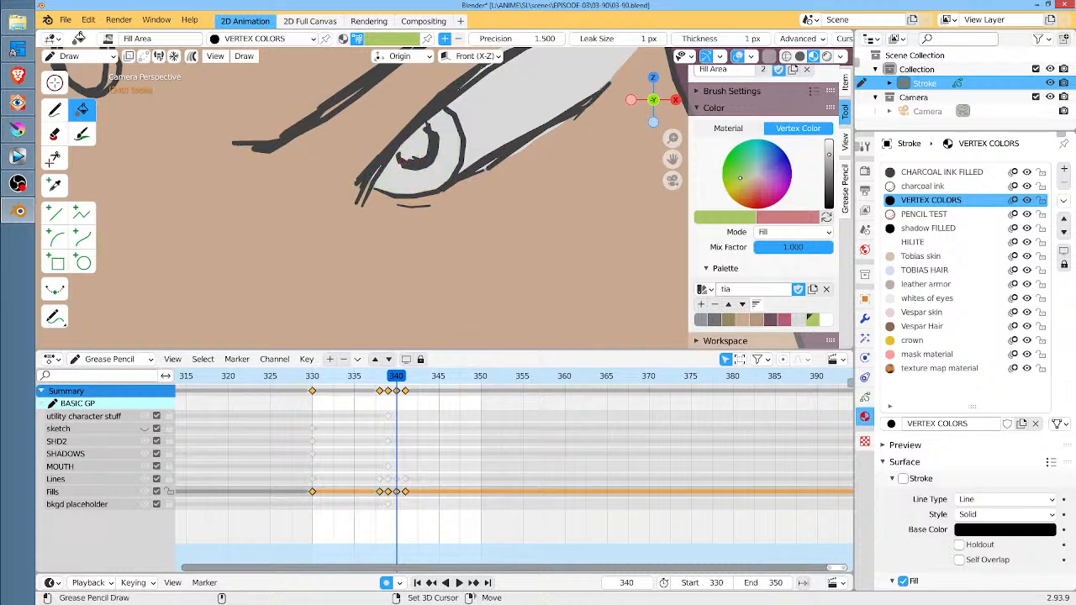
{"action": "left_click", "coordinate": [391, 182]}
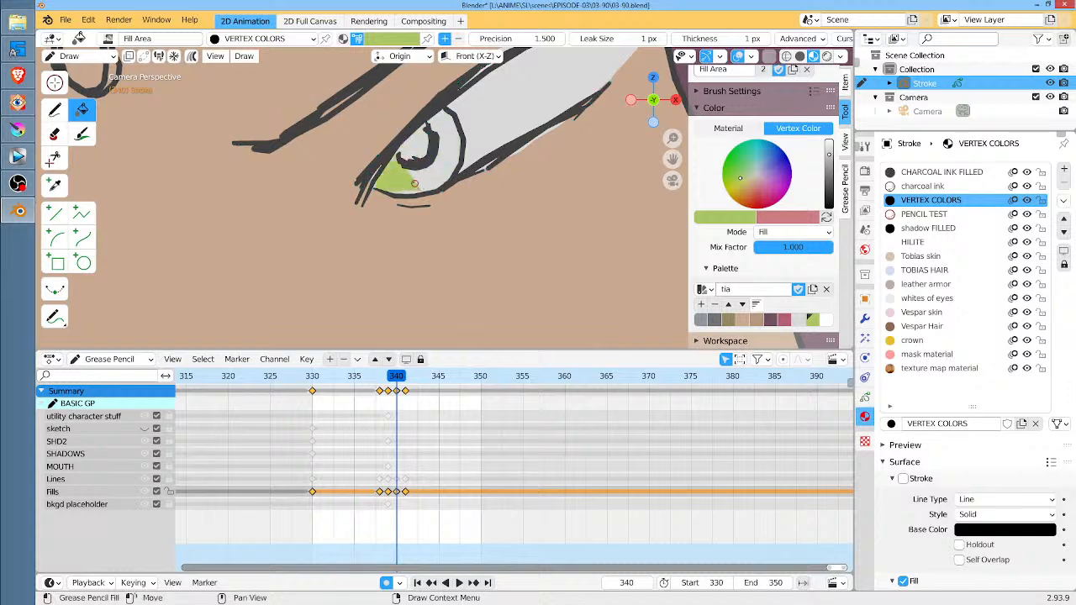
{"action": "left_click", "coordinate": [437, 172]}
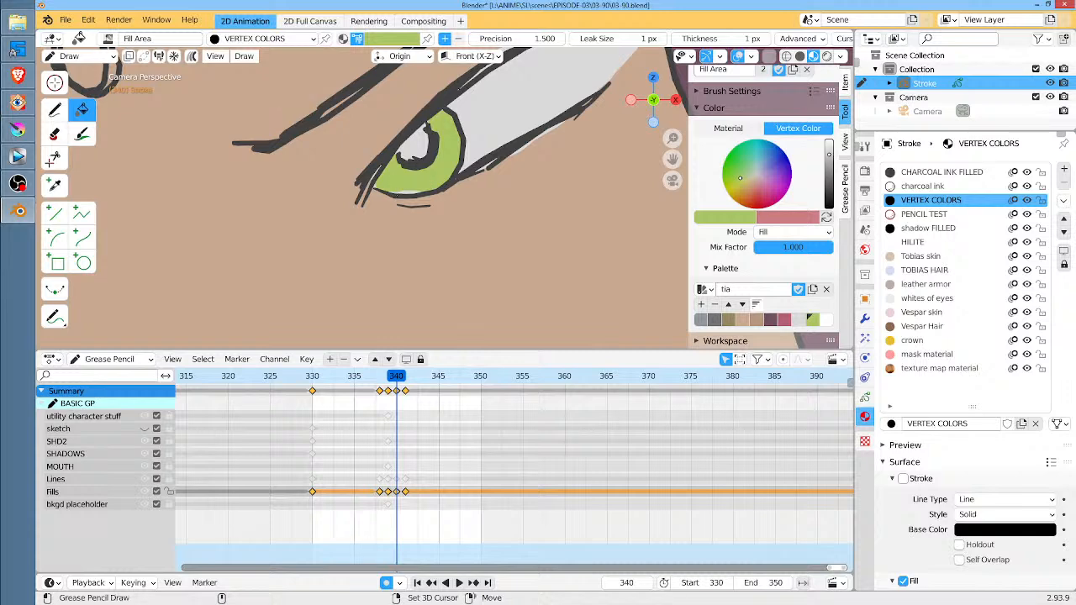
Fill the right eye's iris at frame 339 in green
{"action": "middle_click_drag", "start_coordinate": [423, 224], "coordinate": [559, 166], "text": "shift"}
{"action": "scroll", "coordinate": [561, 168], "scroll_direction": "down", "scroll_amount": 3}
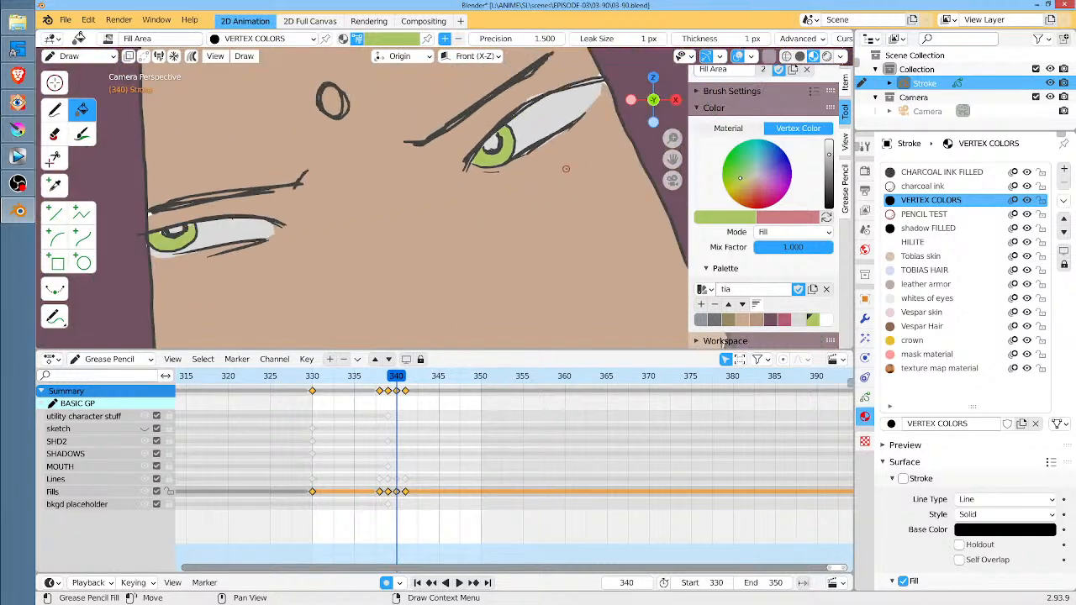
{"action": "key", "text": "Left"}
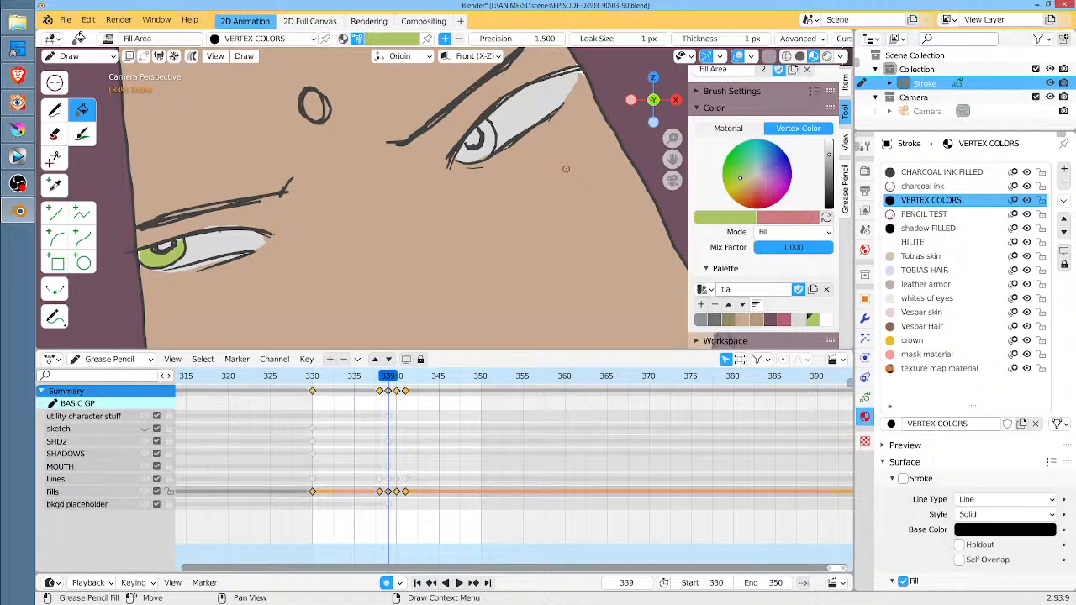
{"action": "left_click", "coordinate": [476, 152]}
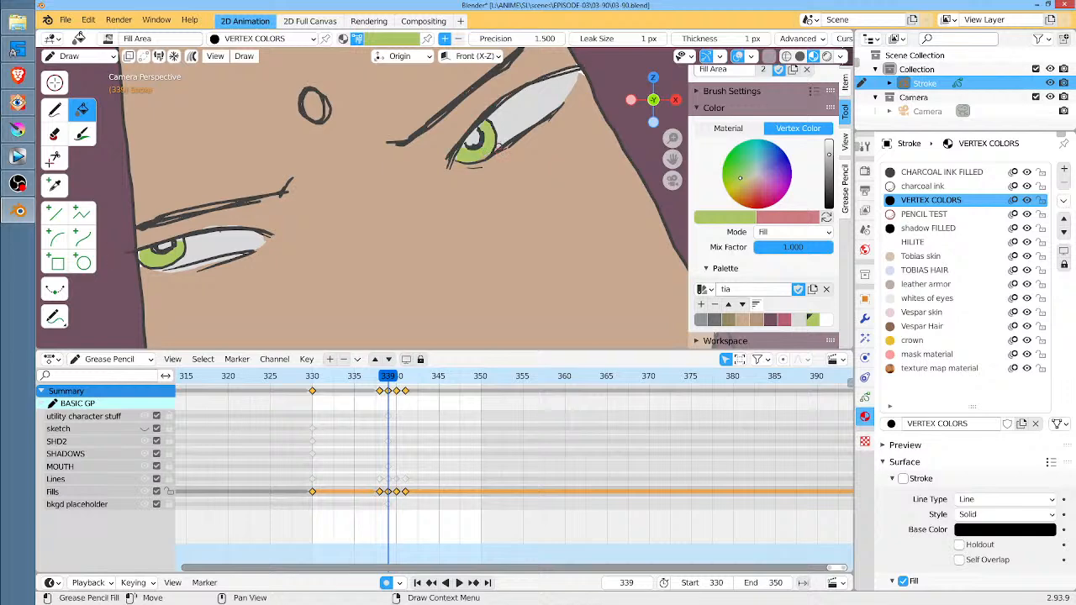
Step through the keyframes around frame 338 and back to frame 330 to check the eye colors
{"action": "key", "text": "Left"}
{"action": "key", "text": "Down"}
{"action": "key", "text": "Up"}
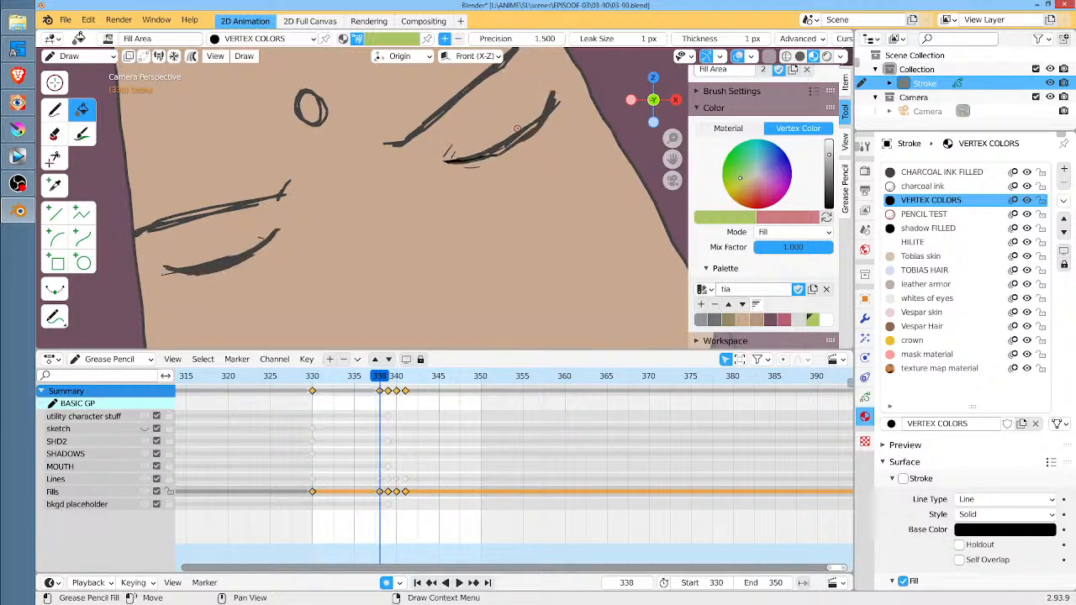
{"action": "key", "text": "Up"}
{"action": "key", "text": "Up"}
{"action": "key", "text": "Up"}
{"action": "key", "text": "Up"}
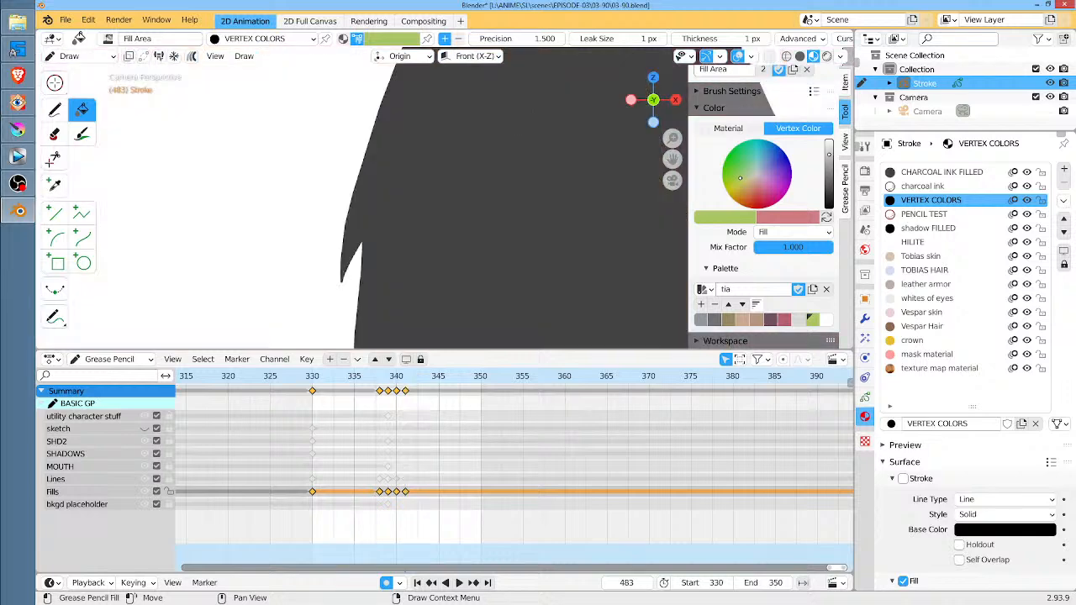
{"action": "key", "text": "Down"}
{"action": "key", "text": "Down"}
{"action": "key", "text": "Down"}
{"action": "key", "text": "Down"}
{"action": "key", "text": "Down"}
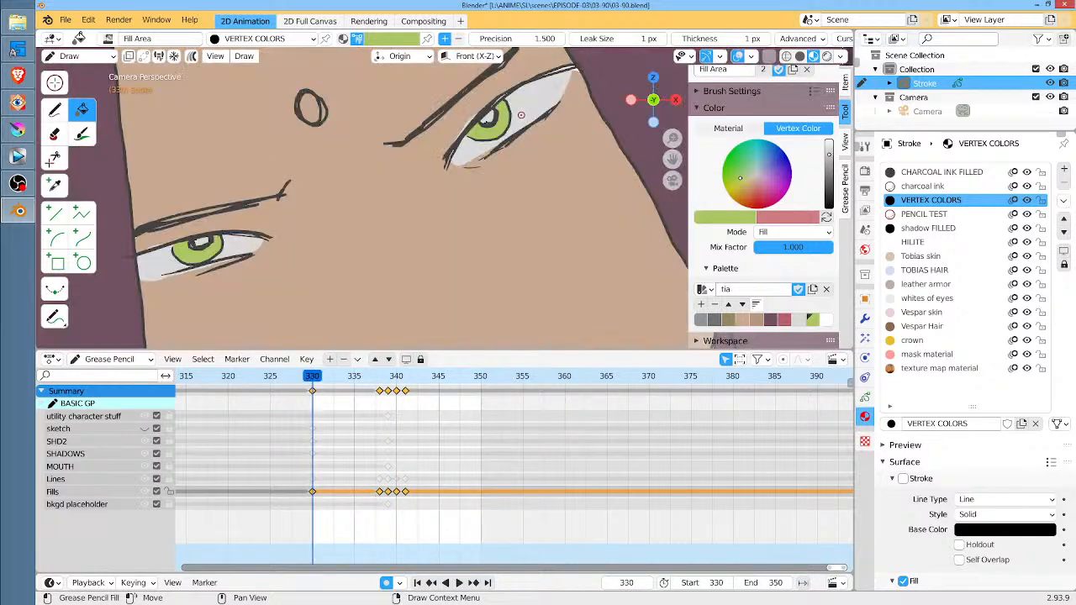
Fill the oval forehead mark with the palette's pinkish red at frames 330, 338, 339, 340 and 341, and save the file
{"action": "left_click", "coordinate": [783, 319]}
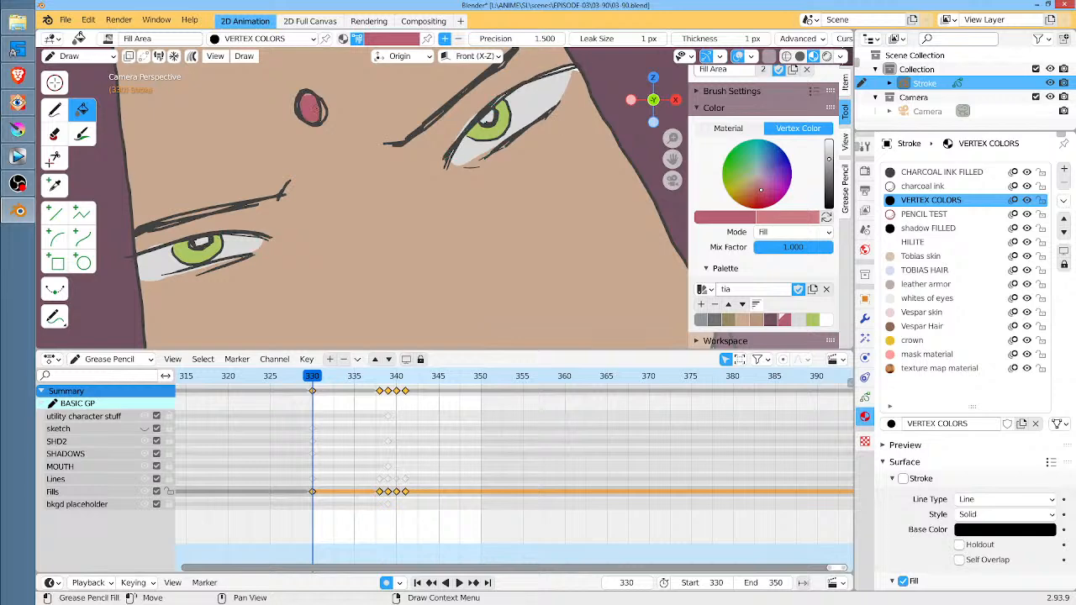
{"action": "key", "text": "Up"}
{"action": "left_click", "coordinate": [311, 108]}
{"action": "key", "text": "Up"}
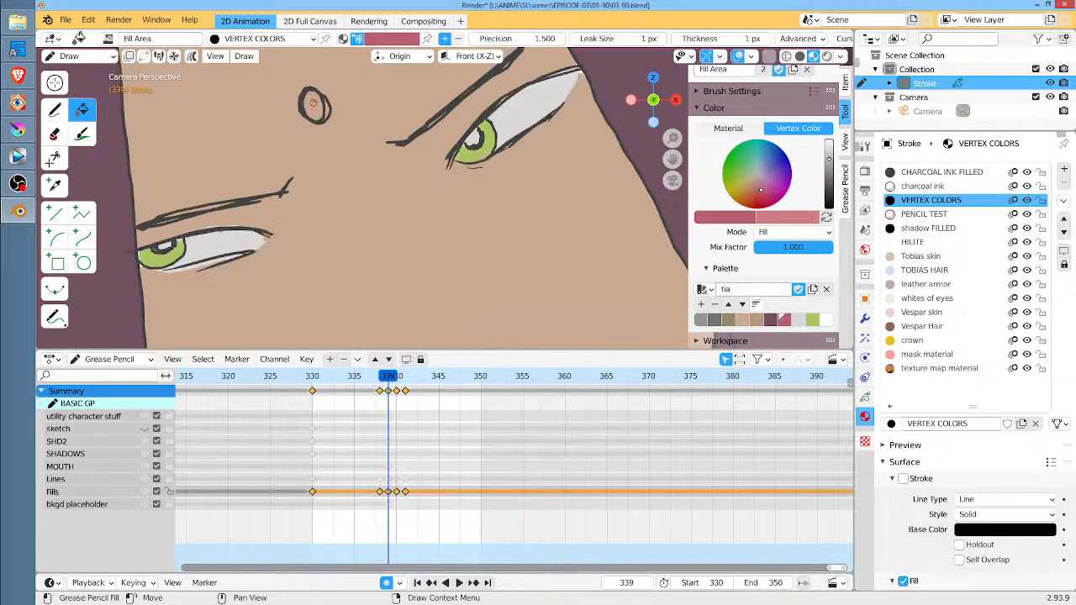
{"action": "left_click", "coordinate": [314, 103]}
{"action": "key", "text": "Up"}
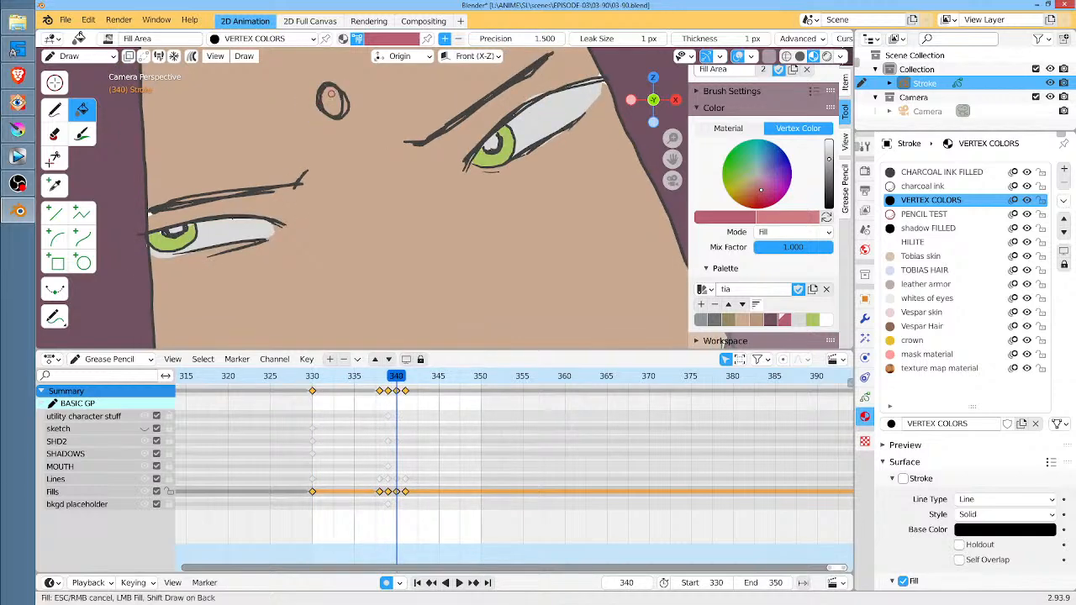
{"action": "left_click", "coordinate": [332, 102]}
{"action": "key", "text": "Up"}
{"action": "left_click", "coordinate": [375, 90]}
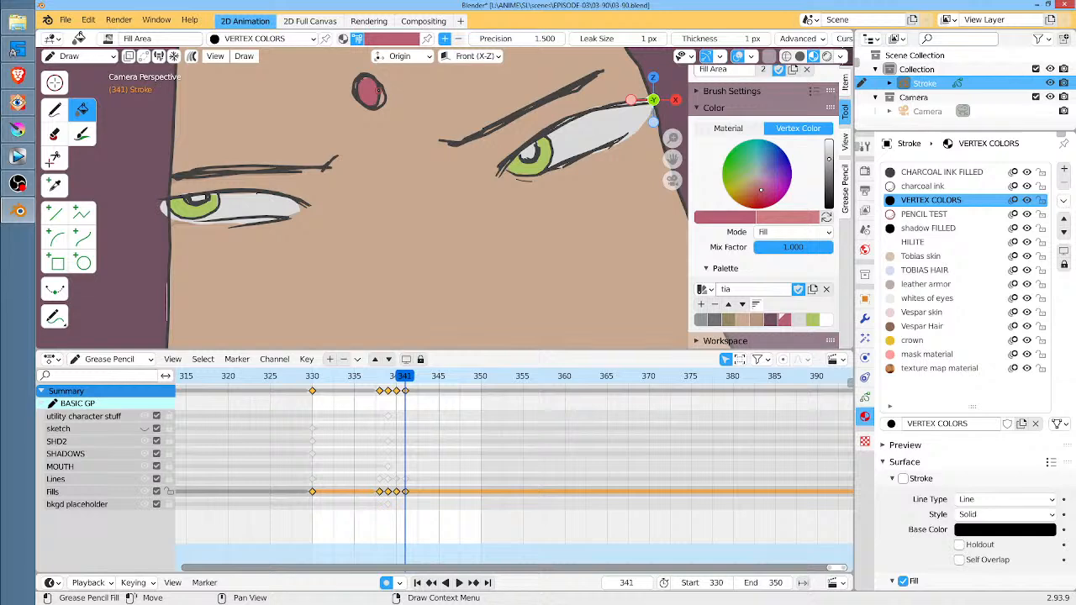
{"action": "scroll", "coordinate": [408, 303], "scroll_direction": "down", "scroll_amount": 7}
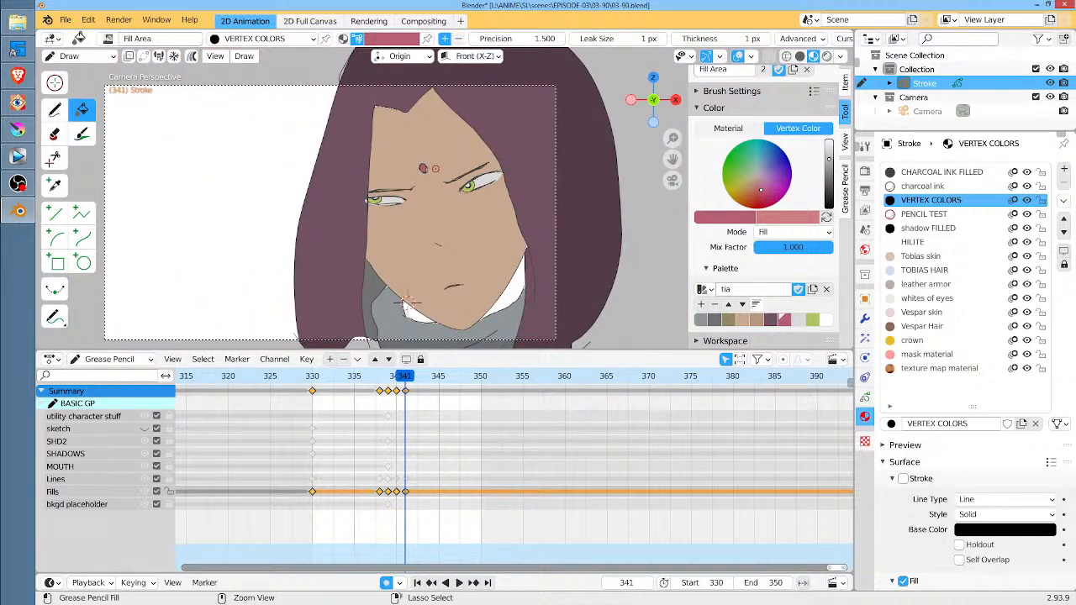
{"action": "key", "text": "ctrl+s"}
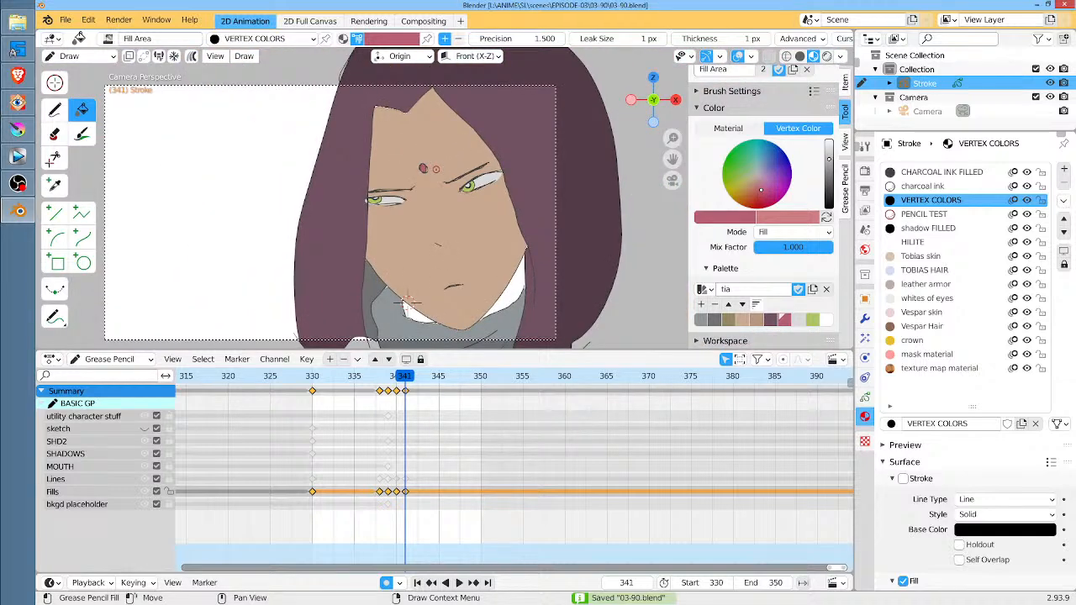
Fill the white neck areas above the scarf with the darker palette skin tone from frame 341, and check the keyframes back to 330
{"action": "left_click", "coordinate": [756, 320]}
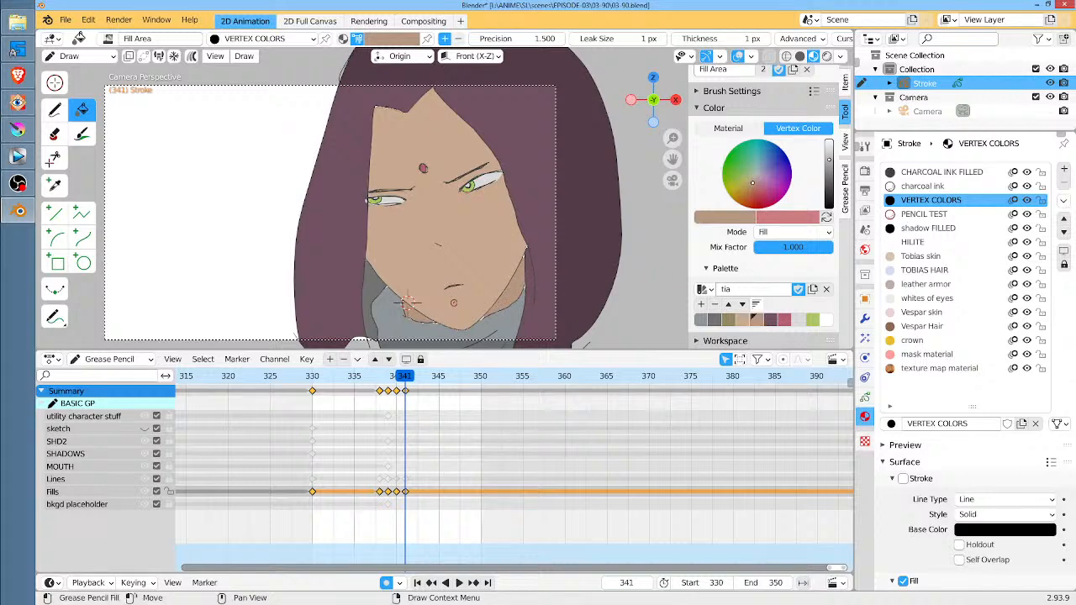
{"action": "key", "text": "Down"}
{"action": "key", "text": "Down"}
{"action": "key", "text": "Down"}
{"action": "key", "text": "Down"}
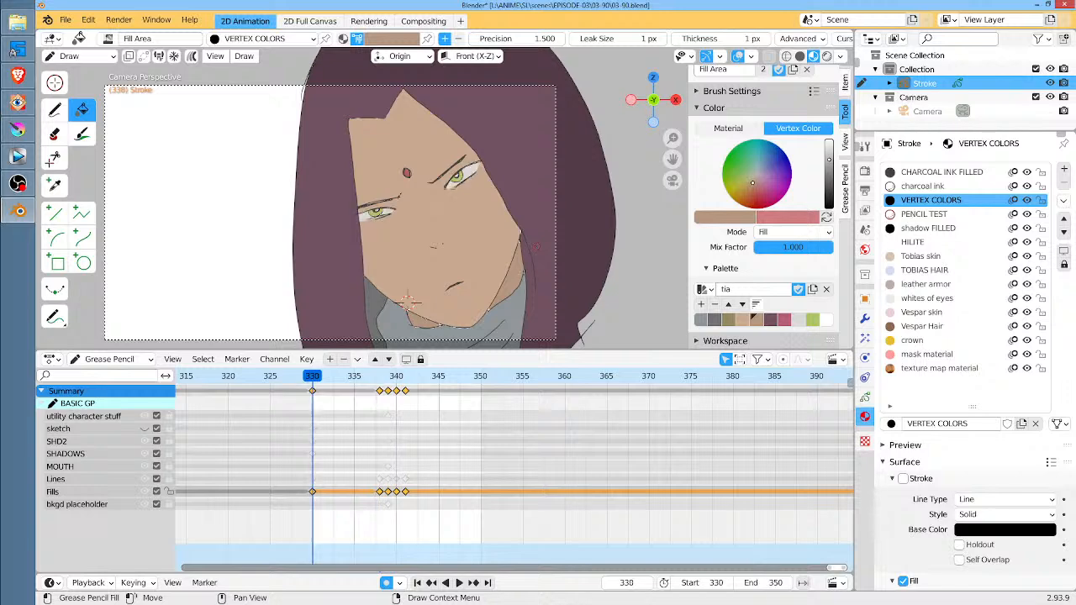
{"action": "key", "text": "Up"}
{"action": "scroll", "coordinate": [408, 296], "scroll_direction": "down", "scroll_amount": 3}
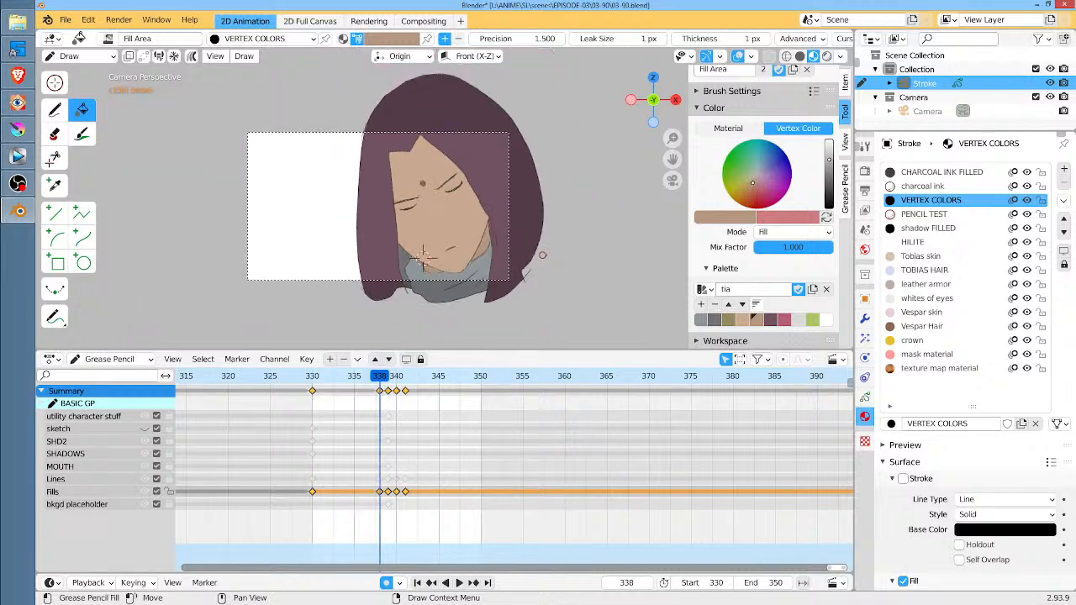
{"action": "scroll", "coordinate": [412, 285], "scroll_direction": "up", "scroll_amount": 2}
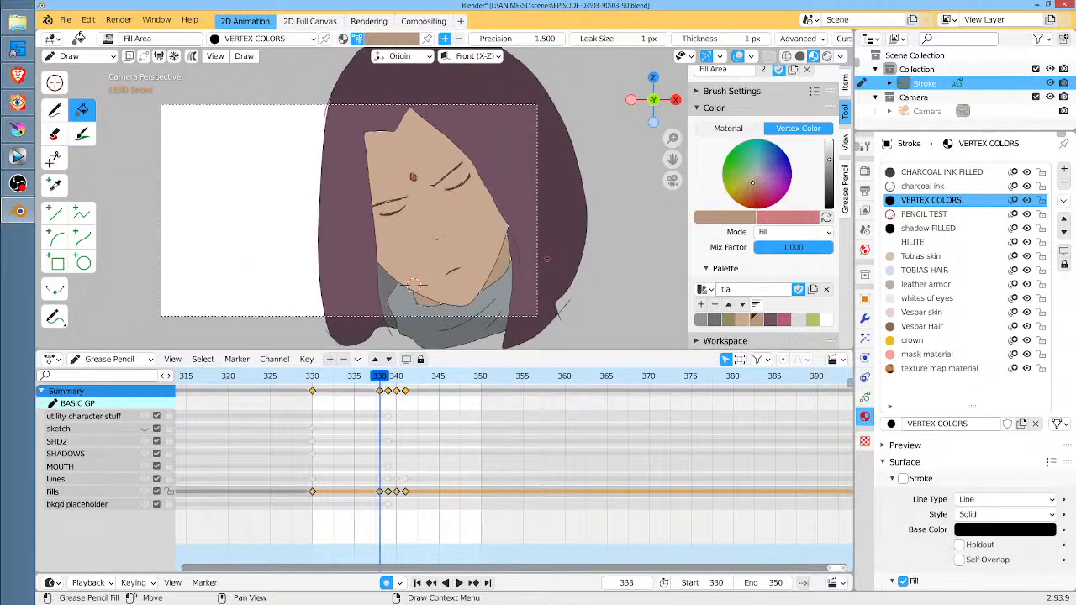
{"action": "left_click", "coordinate": [314, 378]}
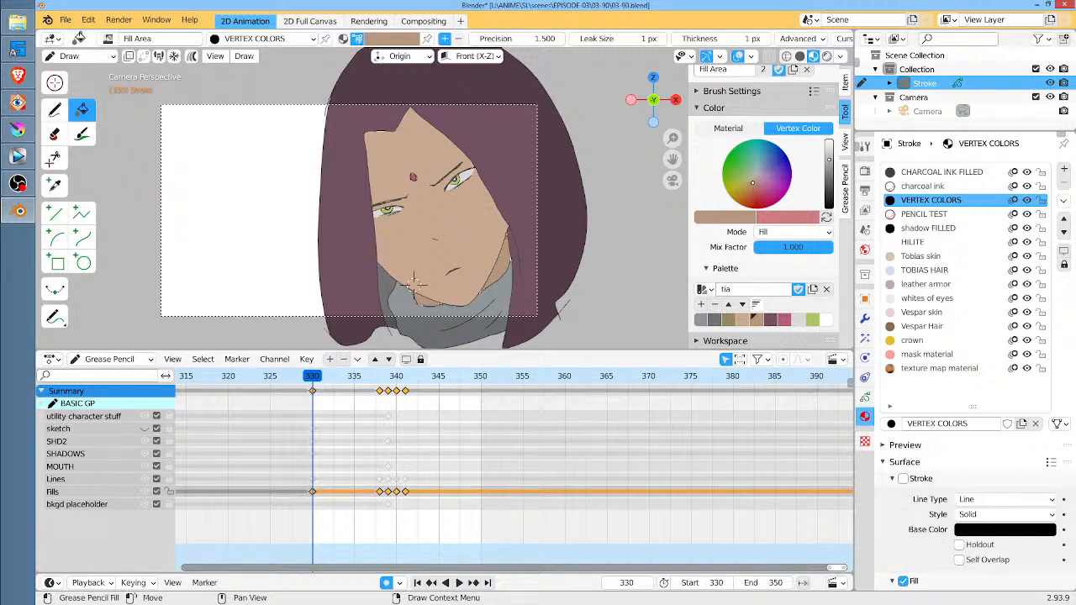
Enable multiframe editing and drawing strokes on back for the Fill tool at frame 330
{"action": "middle_click_drag", "start_coordinate": [413, 283], "coordinate": [440, 268], "text": "shift"}
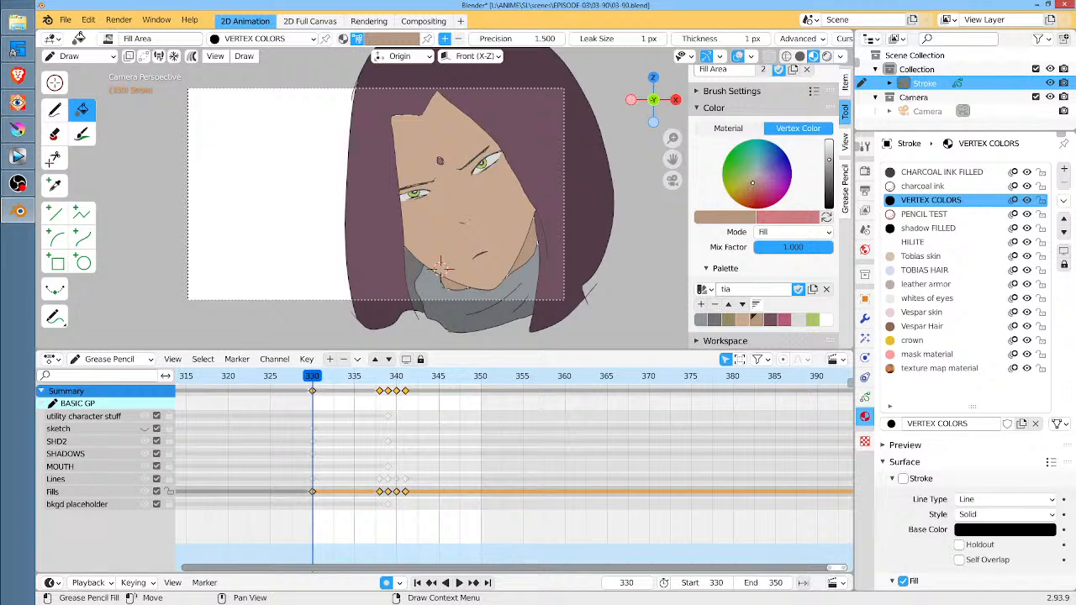
{"action": "left_click", "coordinate": [194, 57]}
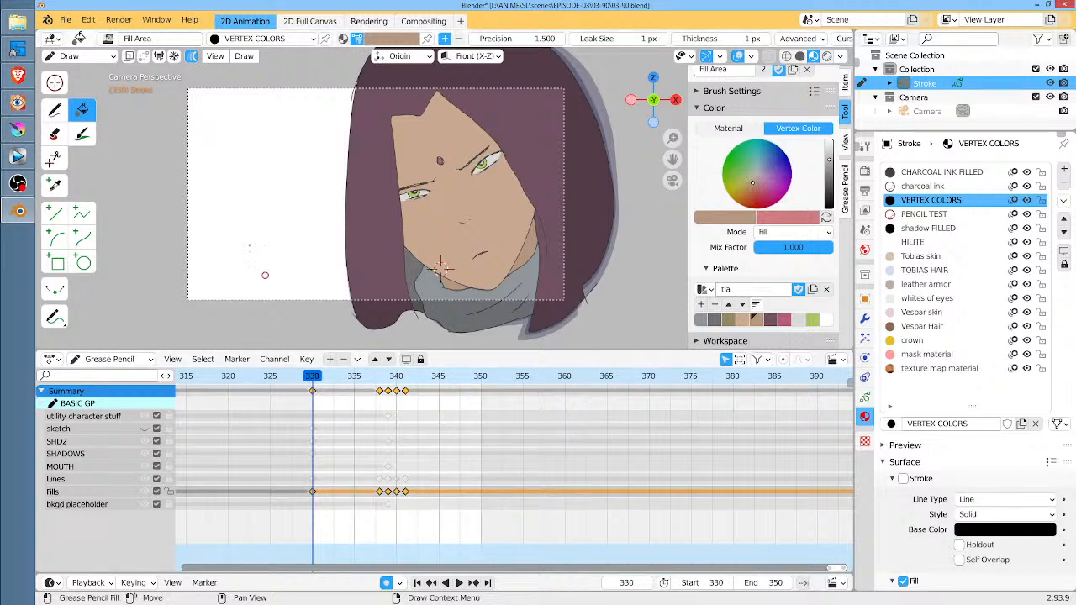
{"action": "left_click", "coordinate": [129, 58]}
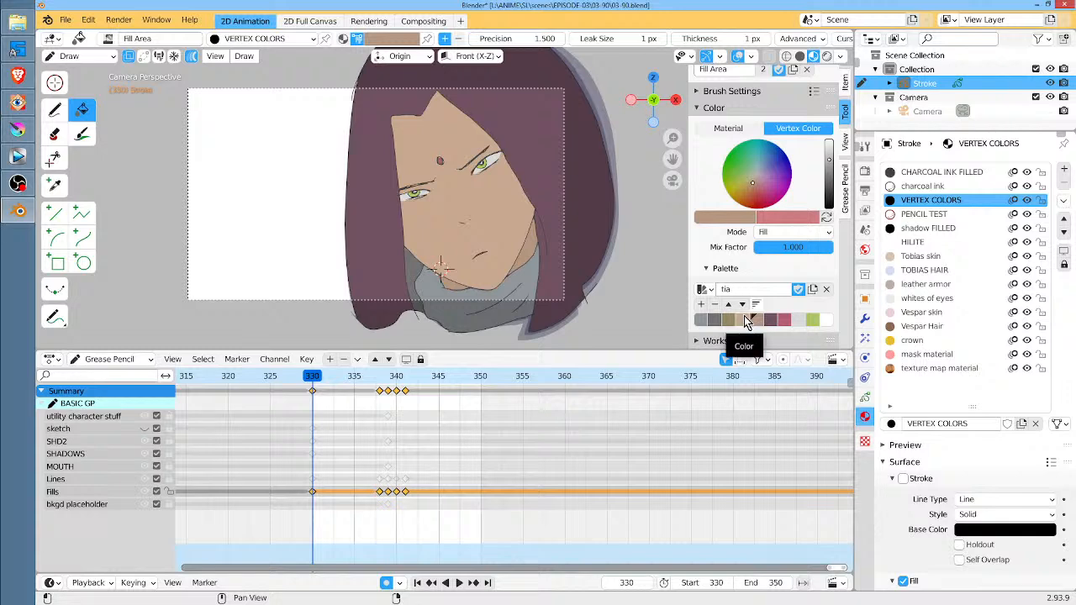
{"action": "mouse_move", "coordinate": [523, 79]}
{"action": "left_mouse_down", "text": "shift"}
{"action": "mouse_move", "coordinate": [477, 70]}
{"action": "mouse_move", "coordinate": [378, 101]}
{"action": "mouse_move", "coordinate": [368, 162]}
{"action": "mouse_move", "coordinate": [383, 246]}
{"action": "mouse_move", "coordinate": [432, 281]}
{"action": "mouse_move", "coordinate": [483, 286]}
{"action": "mouse_move", "coordinate": [530, 252]}
{"action": "mouse_move", "coordinate": [575, 178]}
{"action": "mouse_move", "coordinate": [530, 85]}
{"action": "mouse_move", "coordinate": [542, 109]}
{"action": "left_mouse_up", "text": "shift"}
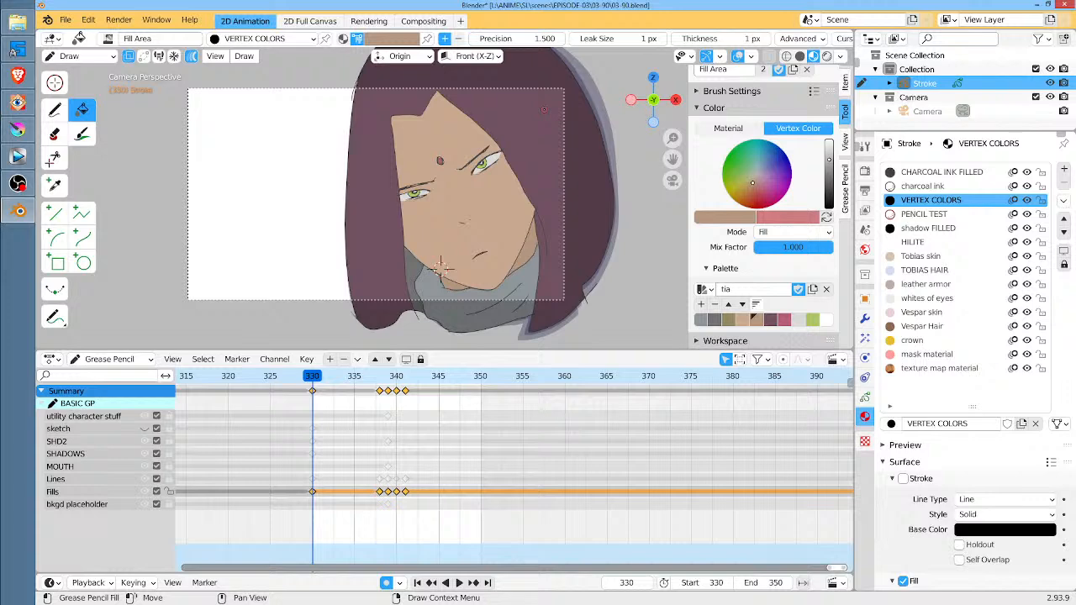
Turn off multiframe editing and step through the keyframes from 330 onward and back to check the face fills
{"action": "left_click", "coordinate": [193, 59]}
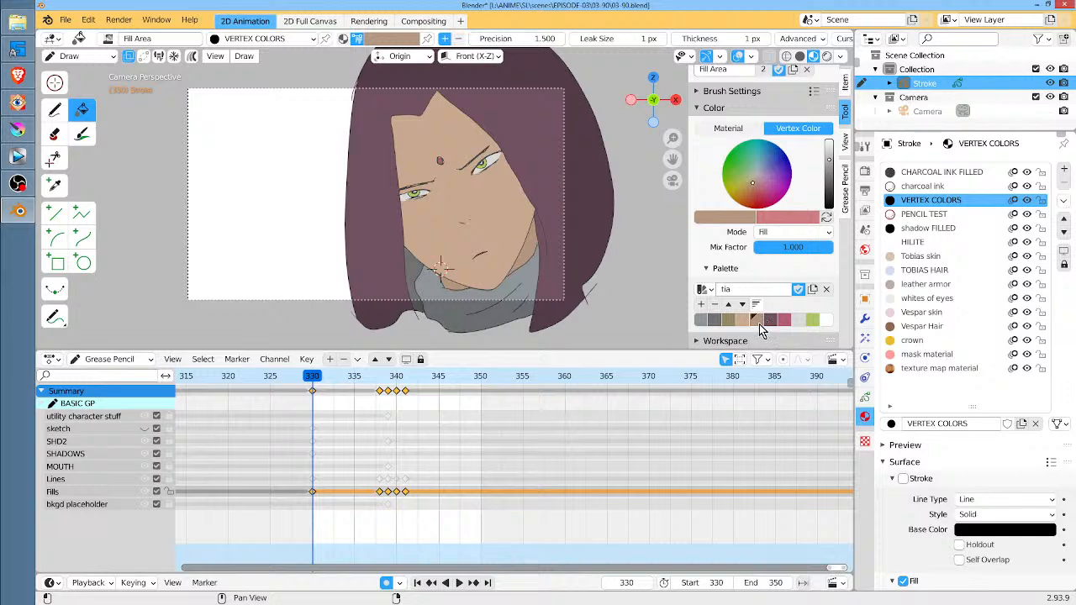
{"action": "scroll", "coordinate": [500, 244], "scroll_direction": "up", "scroll_amount": 5}
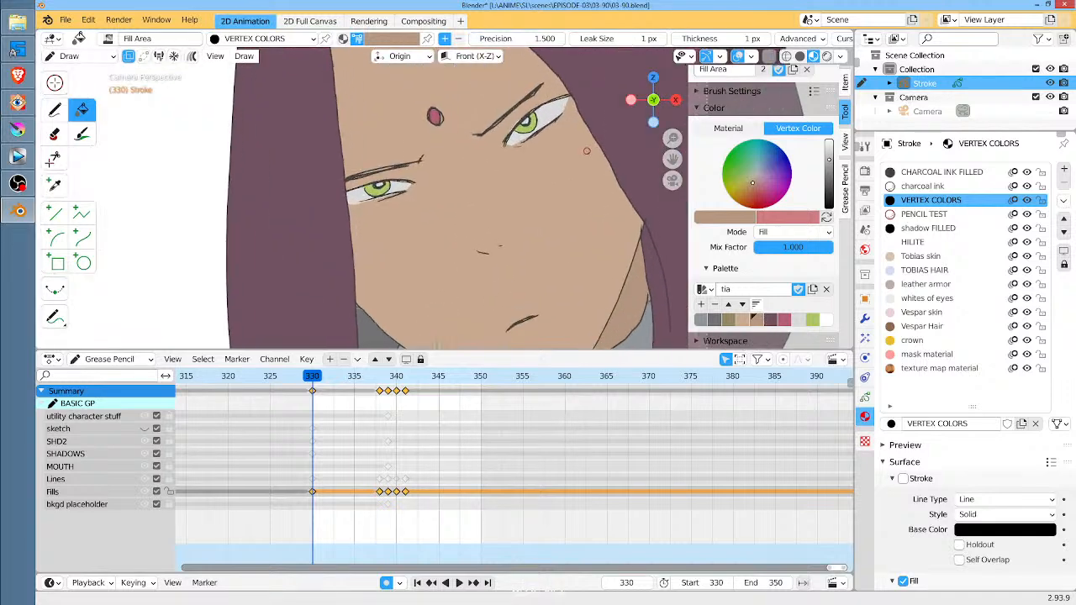
{"action": "middle_click_drag", "start_coordinate": [585, 152], "coordinate": [488, 173]}
{"action": "scroll", "coordinate": [488, 172], "scroll_direction": "down", "scroll_amount": 1}
{"action": "key", "text": "Up"}
{"action": "key", "text": "Up"}
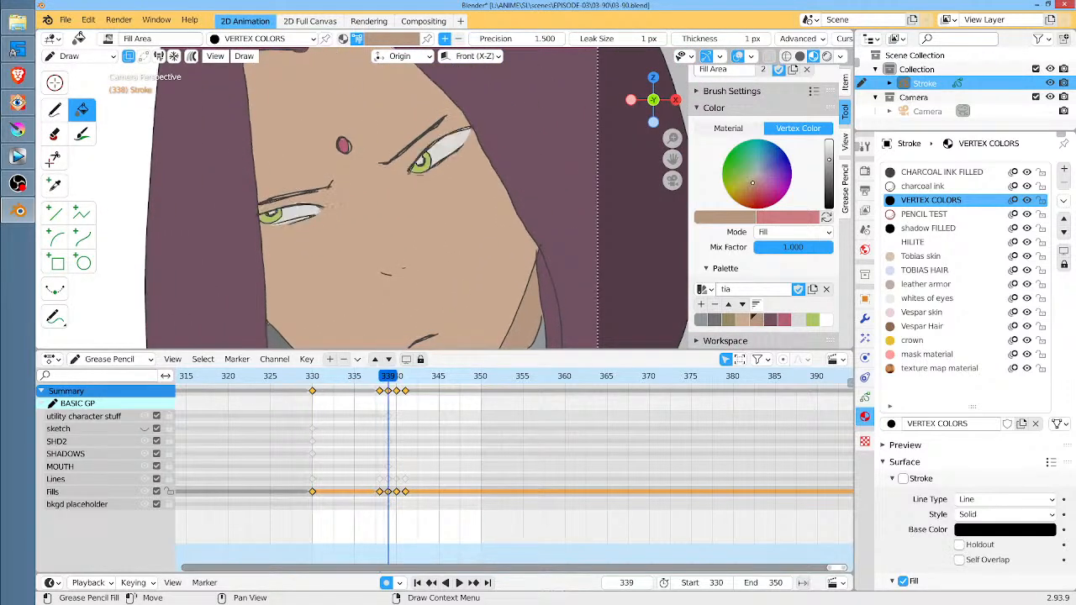
{"action": "key", "text": "Up"}
{"action": "key", "text": "Up"}
{"action": "key", "text": "Up"}
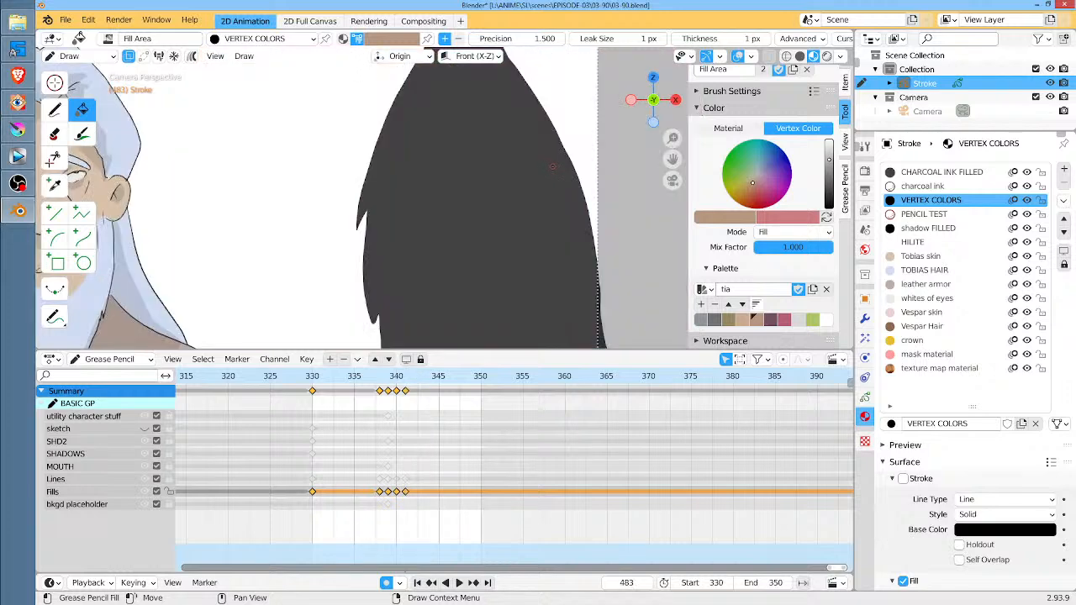
{"action": "key", "text": "Down"}
{"action": "key", "text": "Down"}
{"action": "key", "text": "Down"}
{"action": "key", "text": "Down"}
{"action": "key", "text": "Down"}
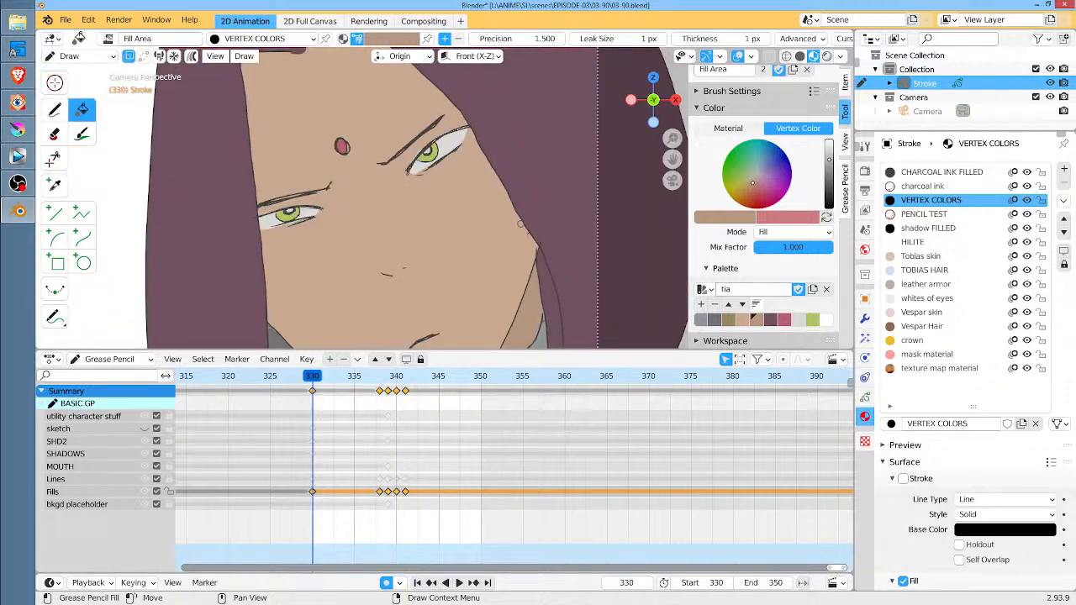
Save the scene file and look over the whole character at frame 330
{"action": "scroll", "coordinate": [461, 180], "scroll_direction": "down", "scroll_amount": 2}
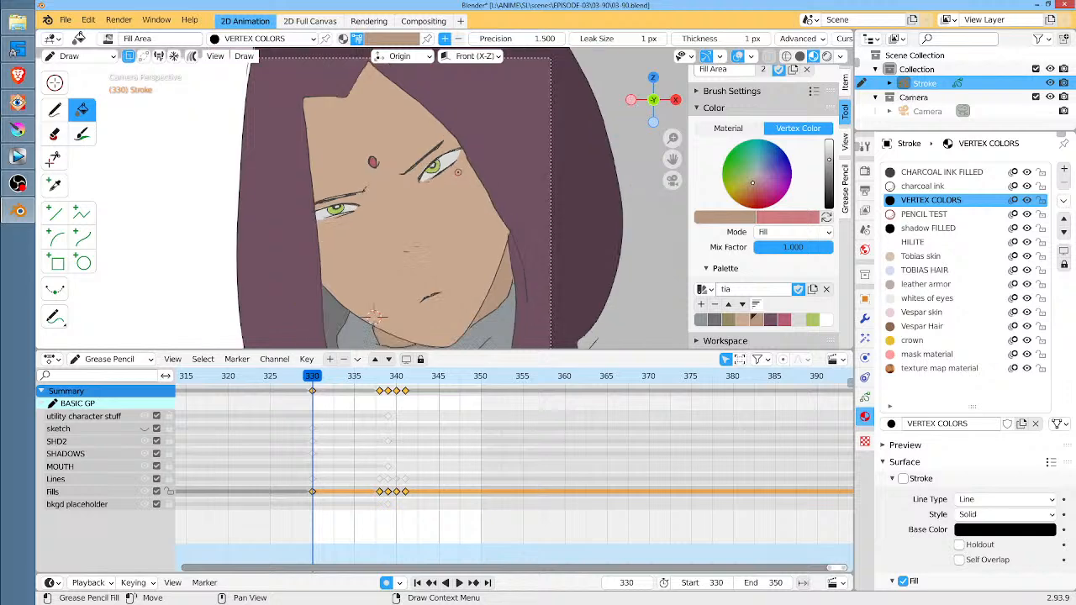
{"action": "key", "text": "ctrl+s"}
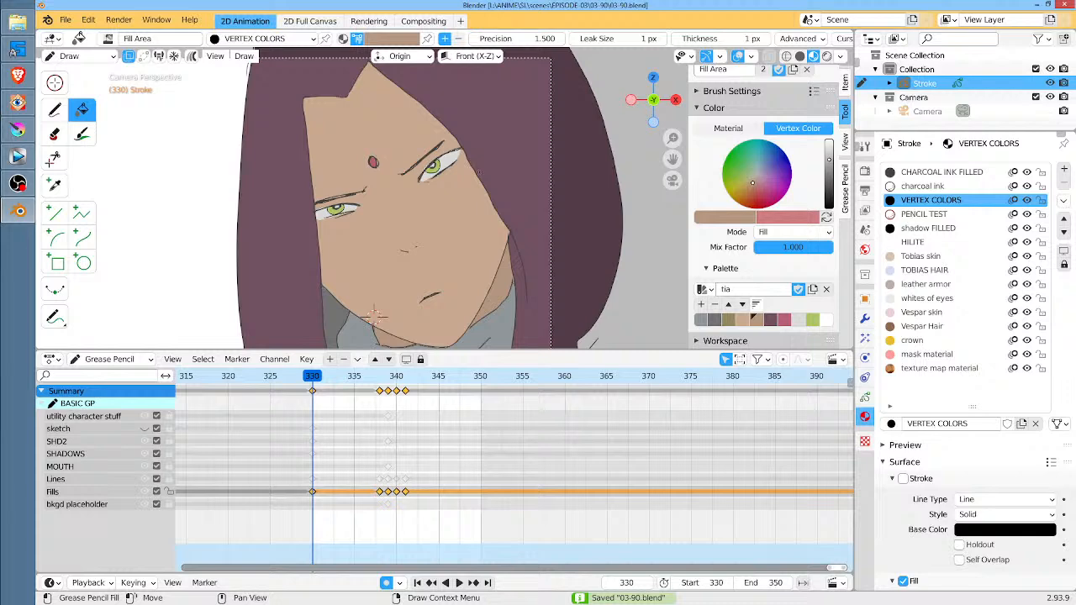
{"action": "scroll", "coordinate": [404, 265], "scroll_direction": "down", "scroll_amount": 3}
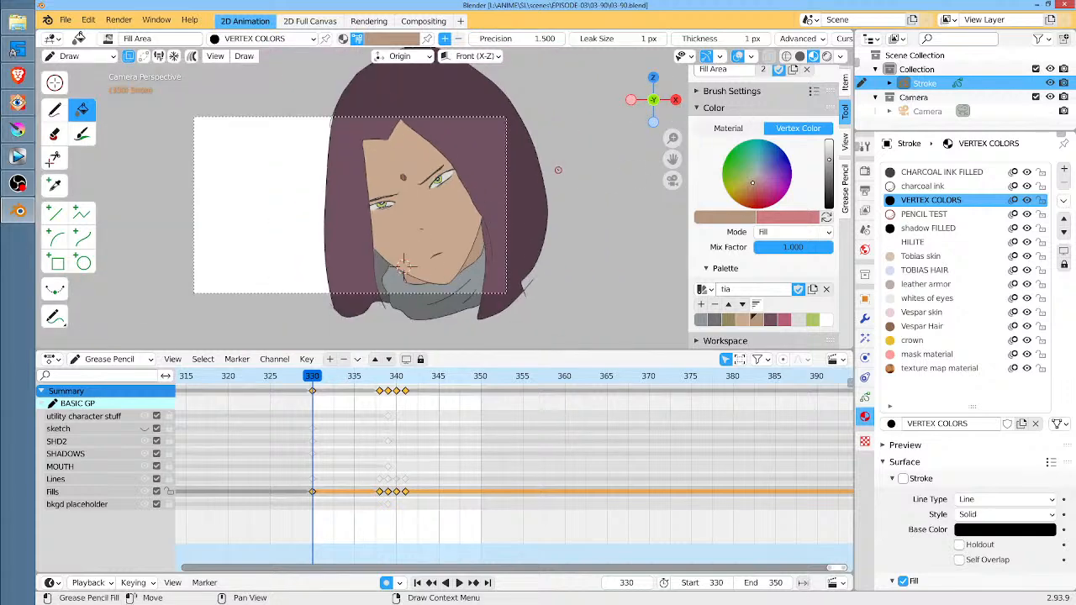
{"action": "scroll", "coordinate": [547, 170], "scroll_direction": "up", "scroll_amount": 1}
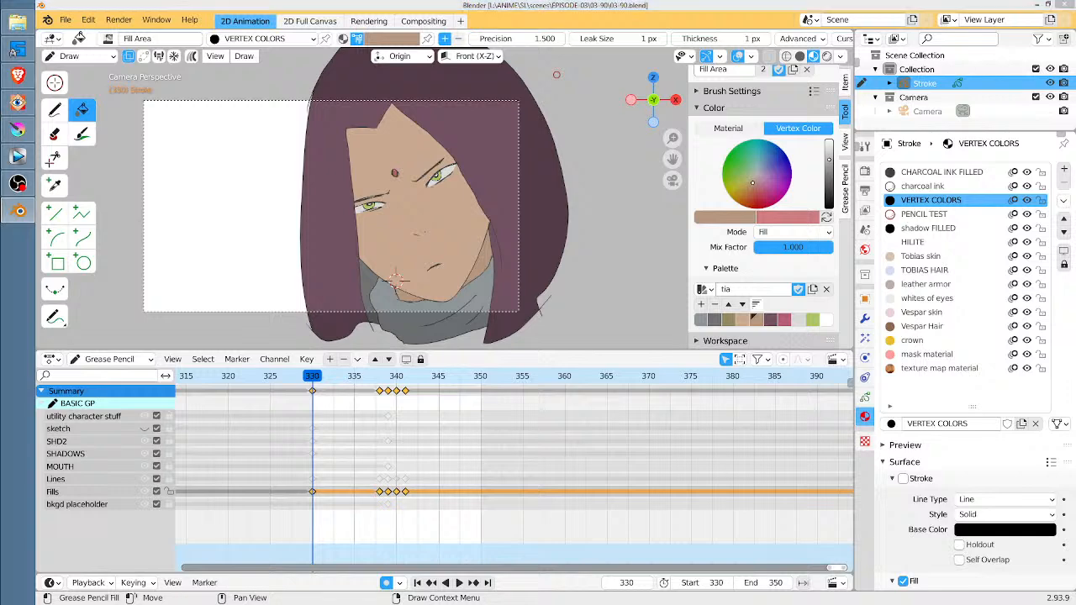
Switch to FastStone Image Viewer and open the favorite RAMDisk (R:) folder holding the earlier rendered frames
{"action": "left_click_drag", "start_coordinate": [593, 0], "coordinate": [611, 96]}
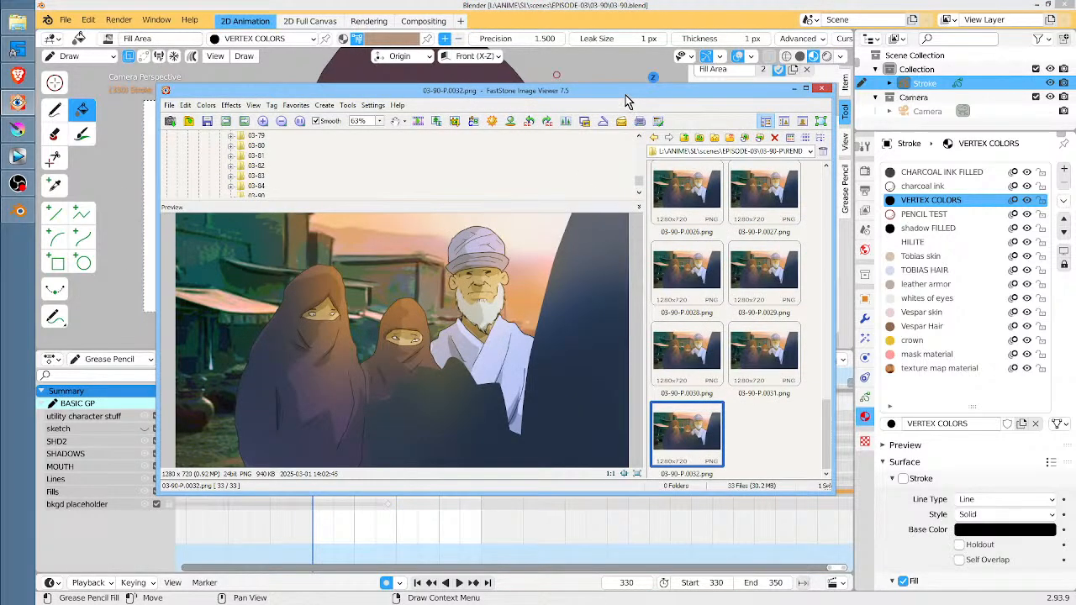
{"action": "double_click", "coordinate": [624, 98]}
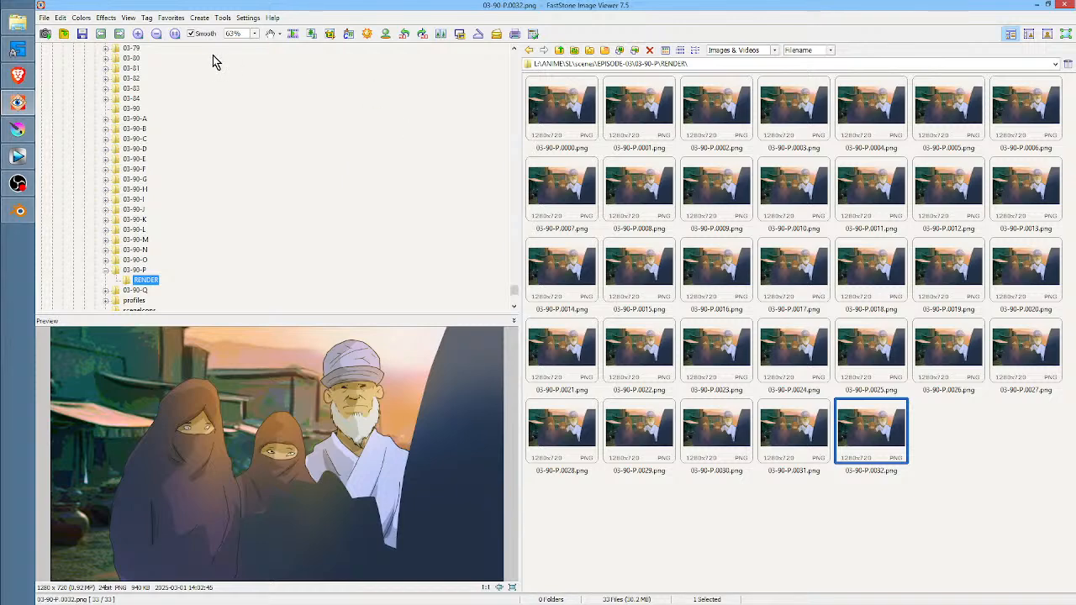
{"action": "left_click", "coordinate": [173, 17]}
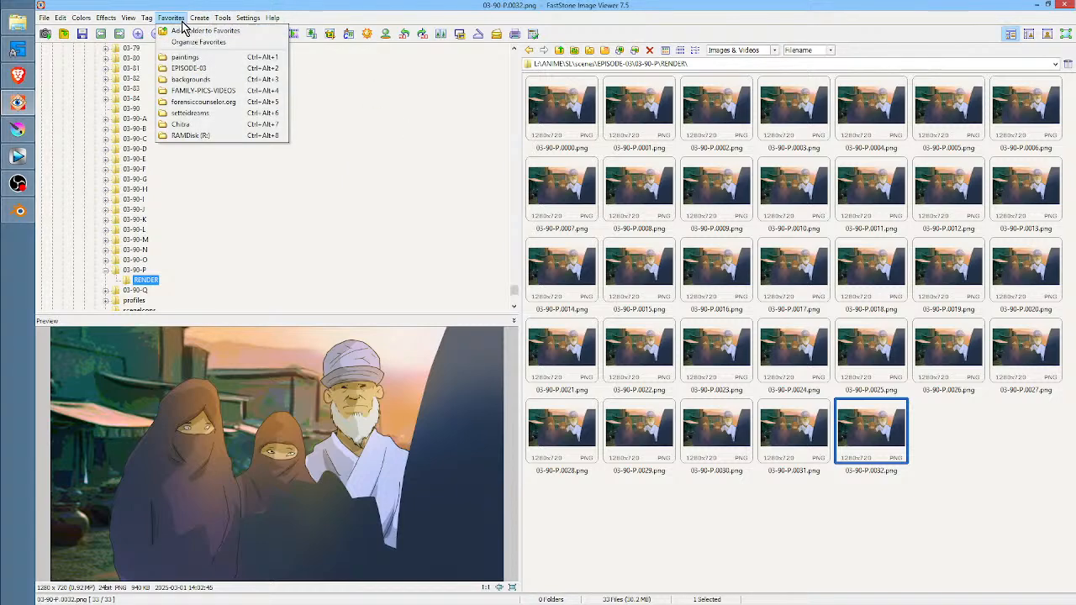
{"action": "left_click", "coordinate": [195, 135]}
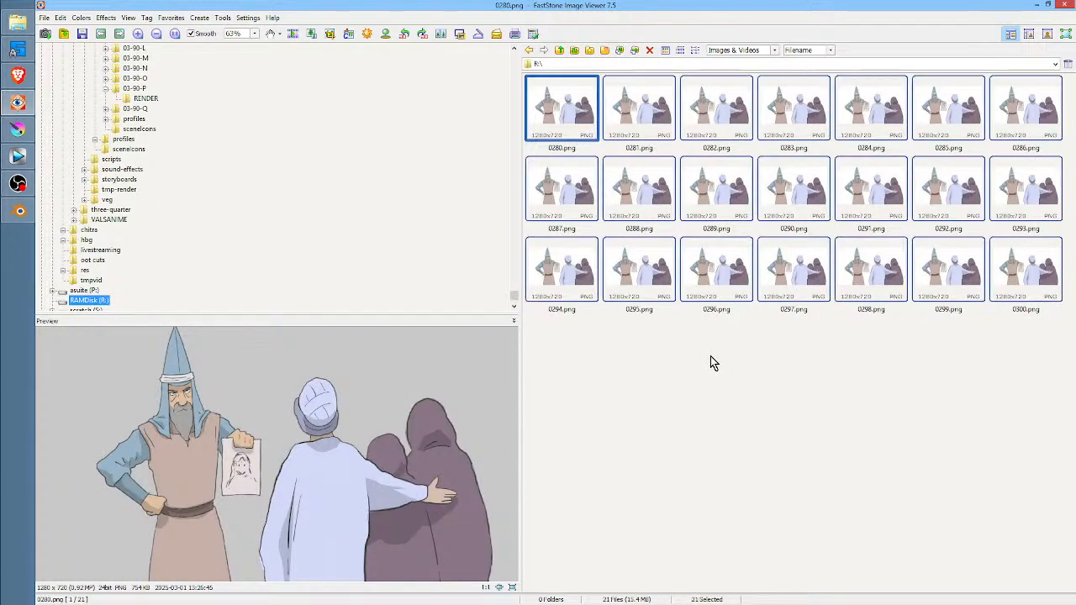
Delete all the old rendered images, 0280.png to 0300.png, from the RAMDisk folder
{"action": "key", "text": "x"}
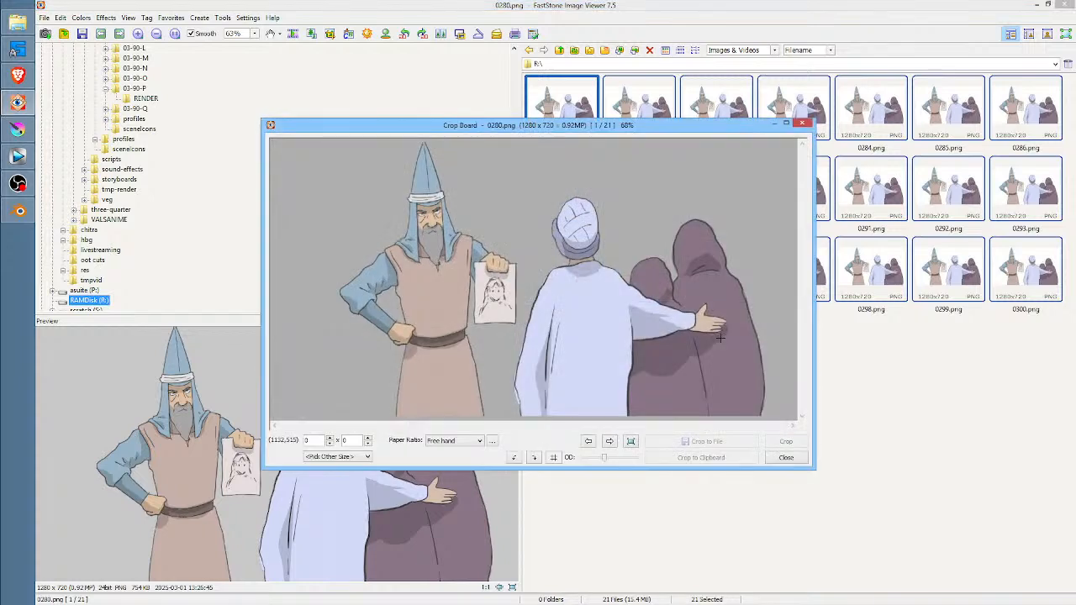
{"action": "left_click", "coordinate": [802, 126]}
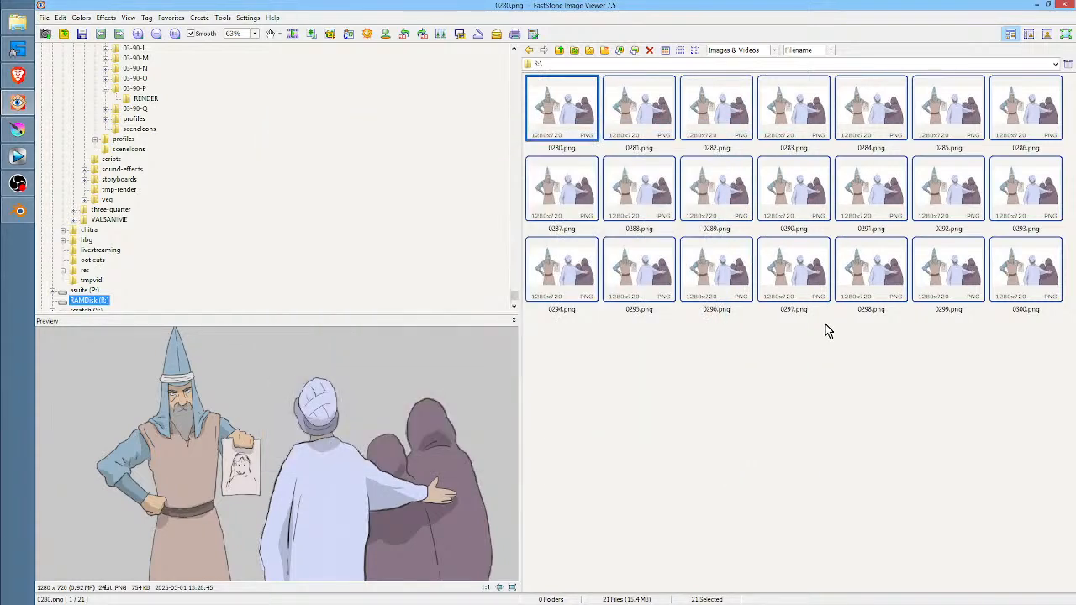
{"action": "key", "text": "Delete"}
{"action": "left_click", "coordinate": [565, 313]}
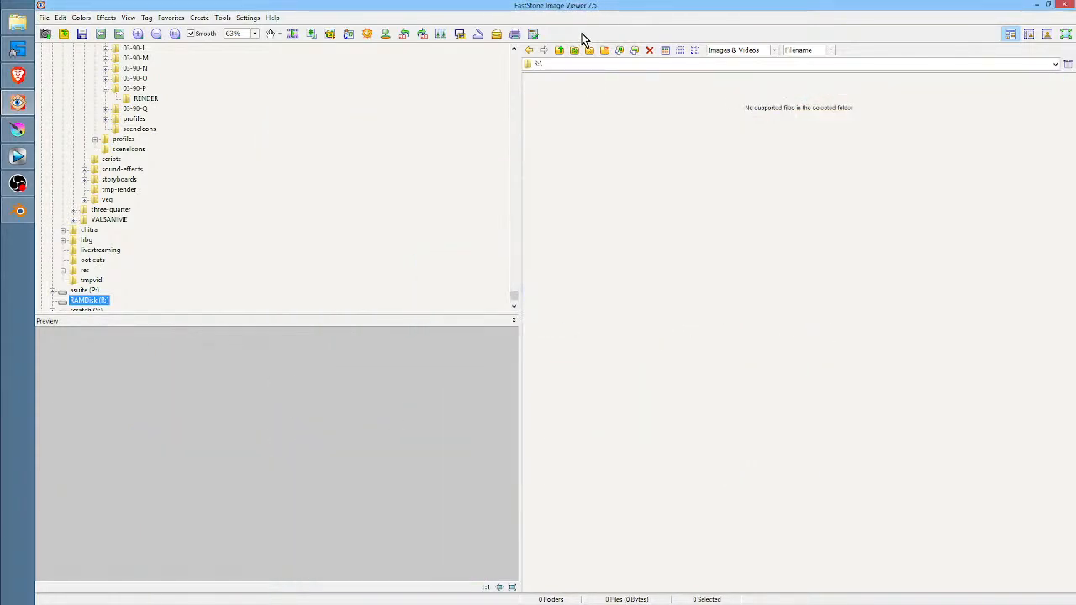
Switch to Blender, render the animation for frames 330 to 350, and check the output images in FastStone Image Viewer
{"action": "left_click", "coordinate": [18, 212]}
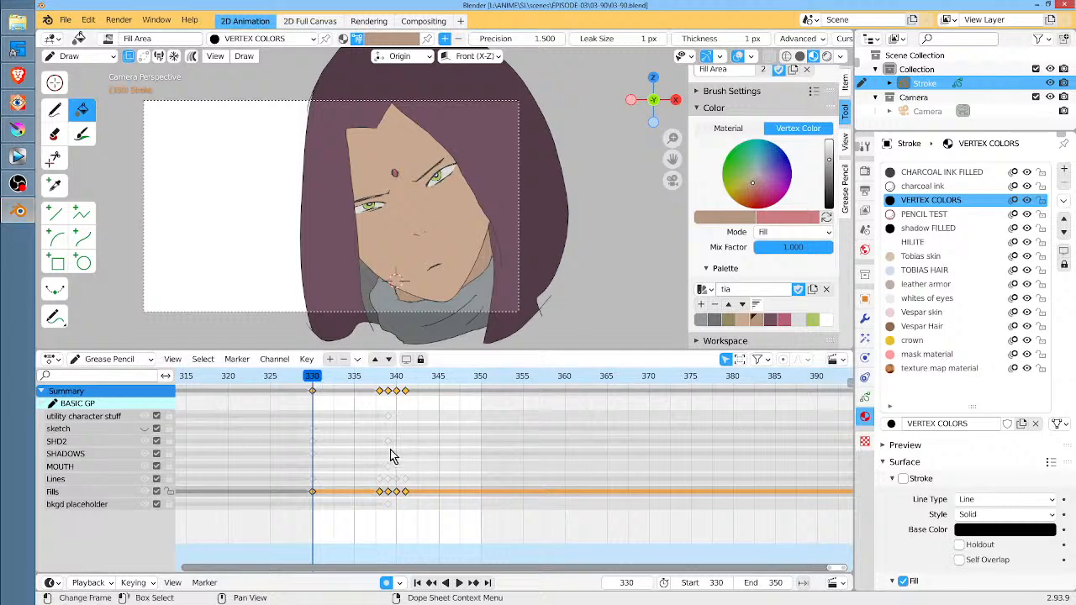
{"action": "key", "text": "Right"}
{"action": "key", "text": "F12"}
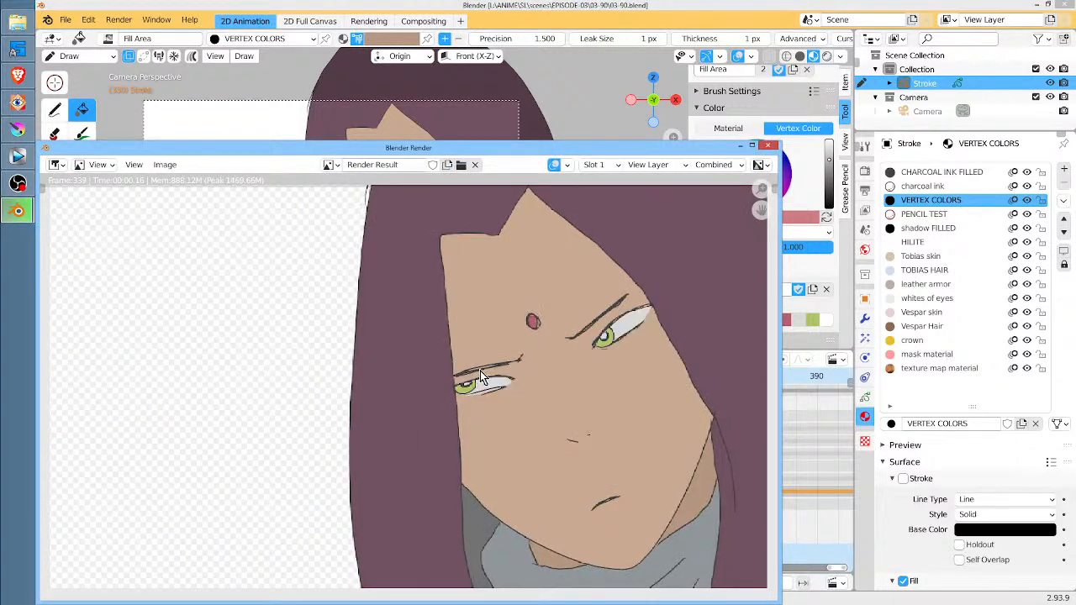
{"action": "left_click", "coordinate": [18, 102]}
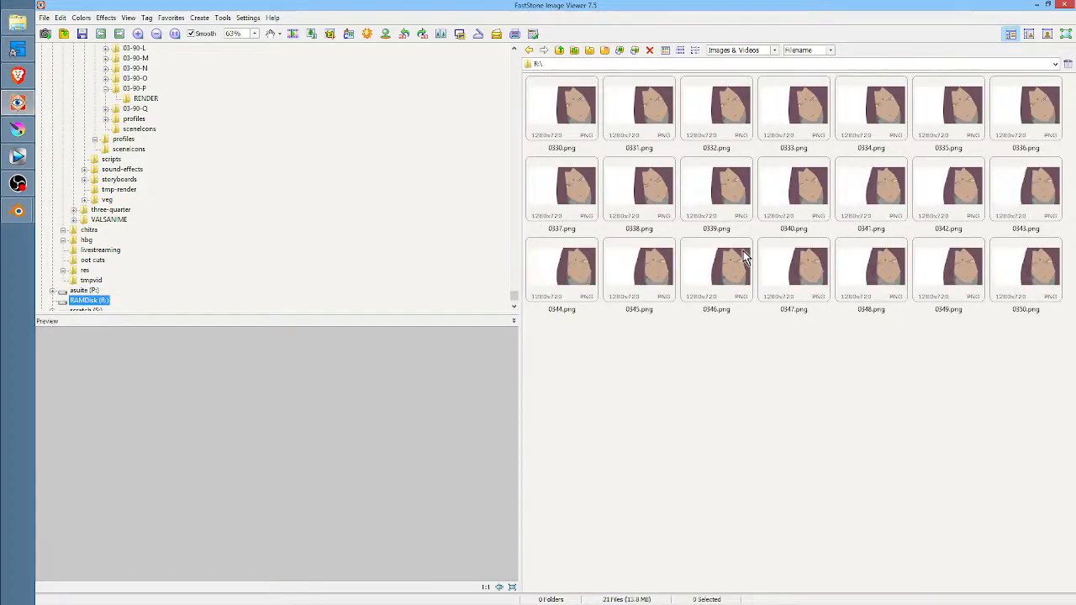
Switch to Krita and close both open documents, the unsaved blank image and 03-90-Q.kra
{"action": "left_click", "coordinate": [18, 129]}
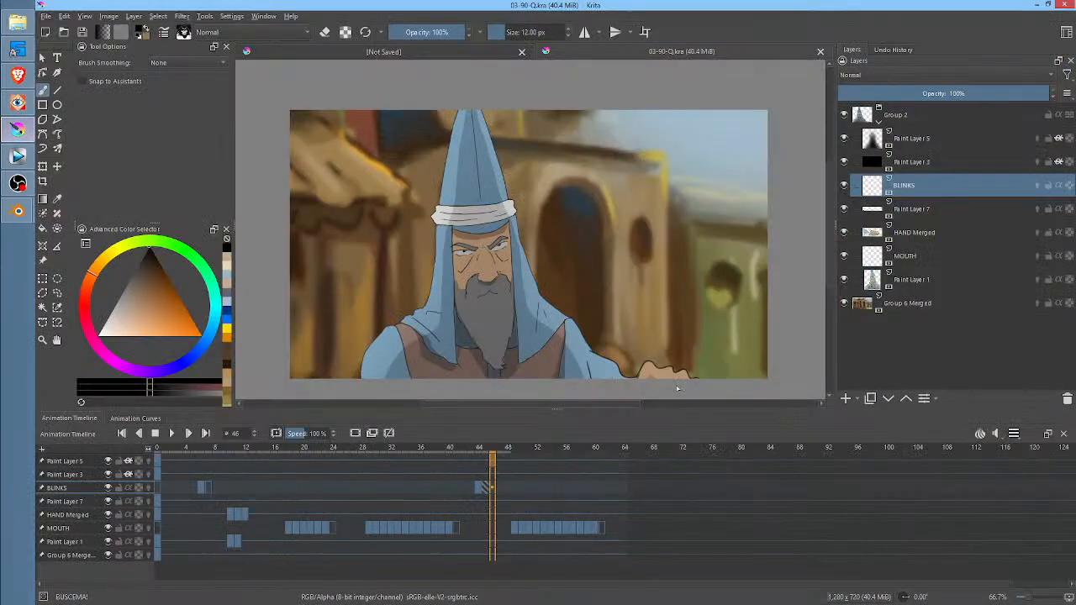
{"action": "left_click", "coordinate": [45, 17]}
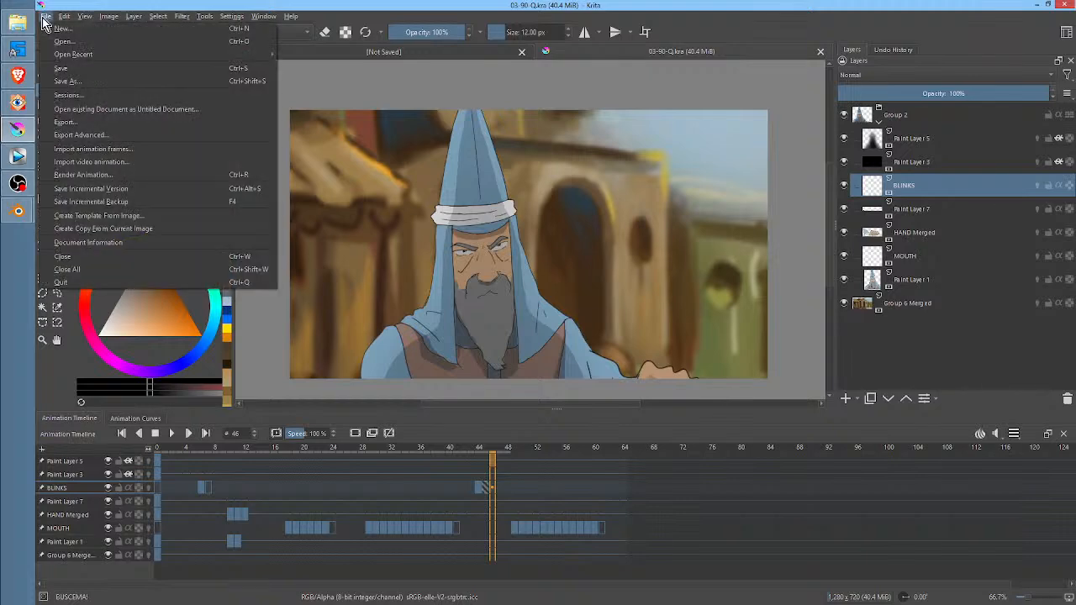
{"action": "left_click", "coordinate": [439, 53]}
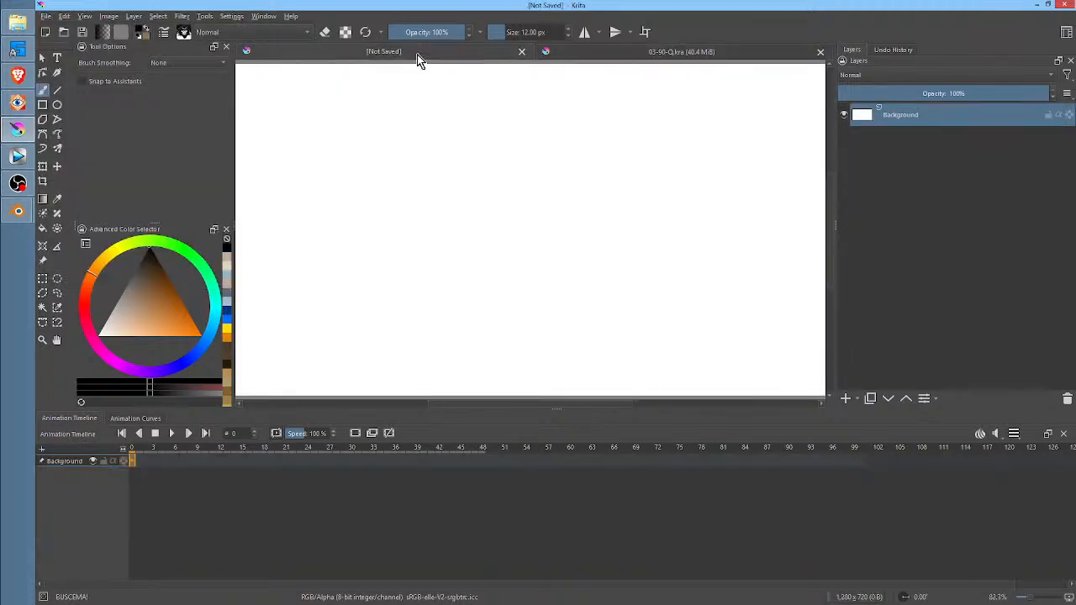
{"action": "left_click", "coordinate": [522, 52]}
{"action": "left_click", "coordinate": [820, 52]}
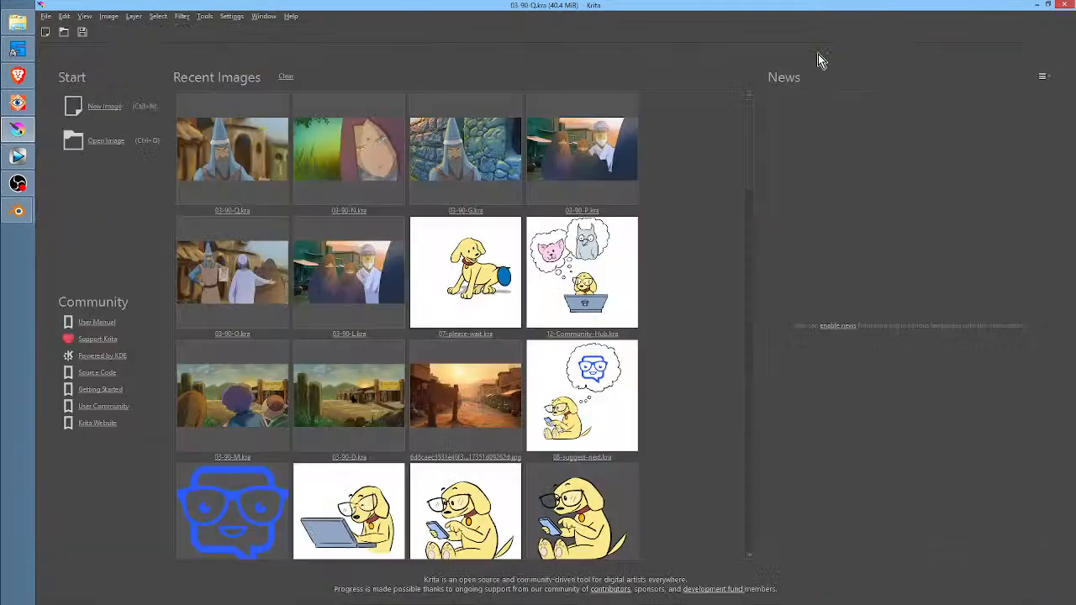
Open the recent image 03-90-N.kra and delete Paint Layer 2, the old character animation, from Group 6
{"action": "left_click", "coordinate": [373, 157]}
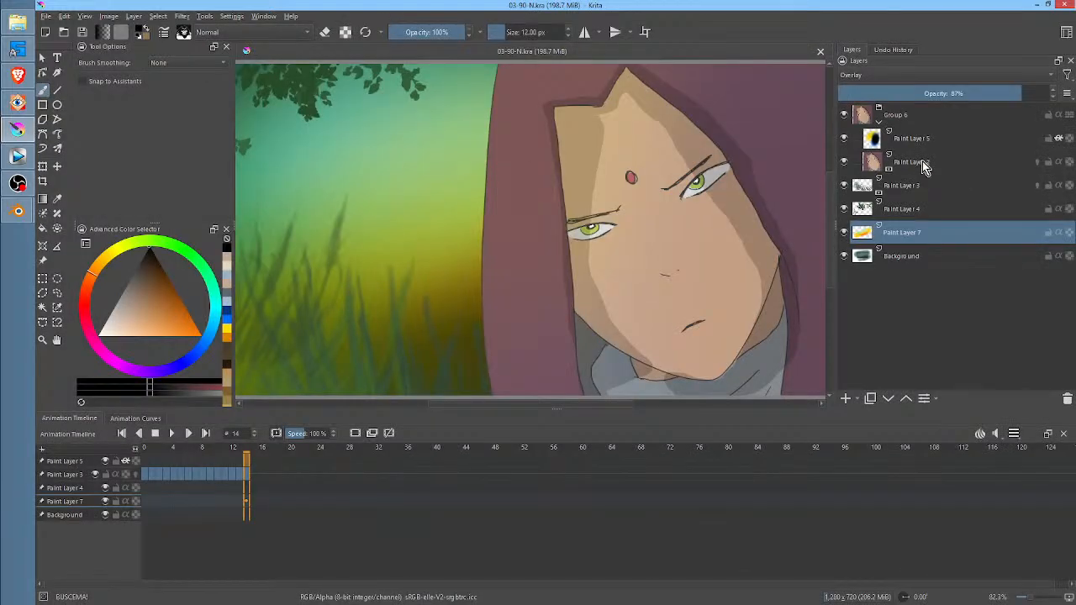
{"action": "left_click", "coordinate": [939, 167]}
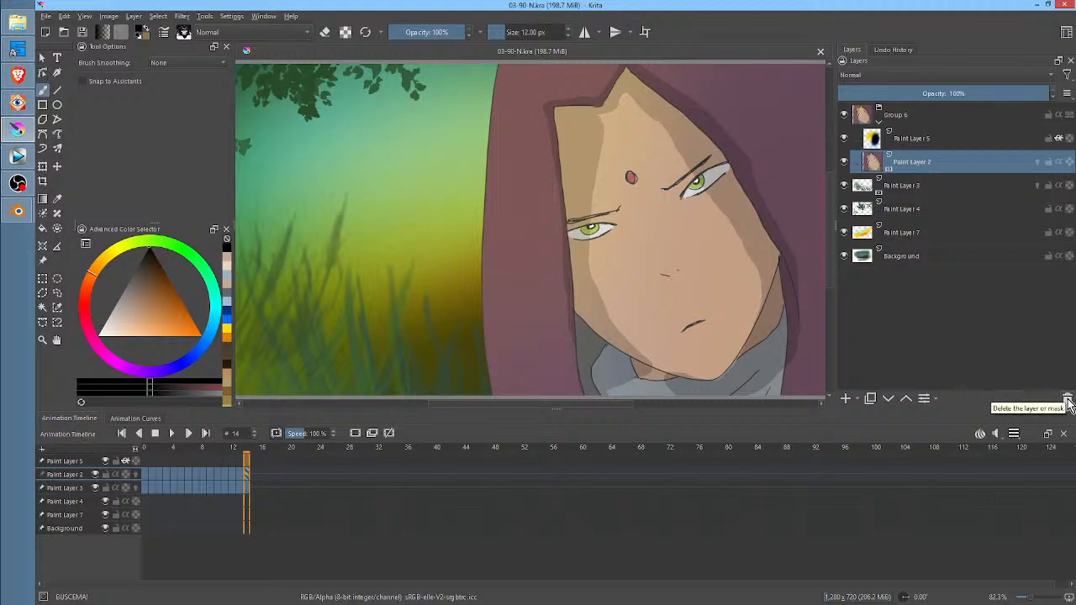
{"action": "left_click", "coordinate": [1067, 399]}
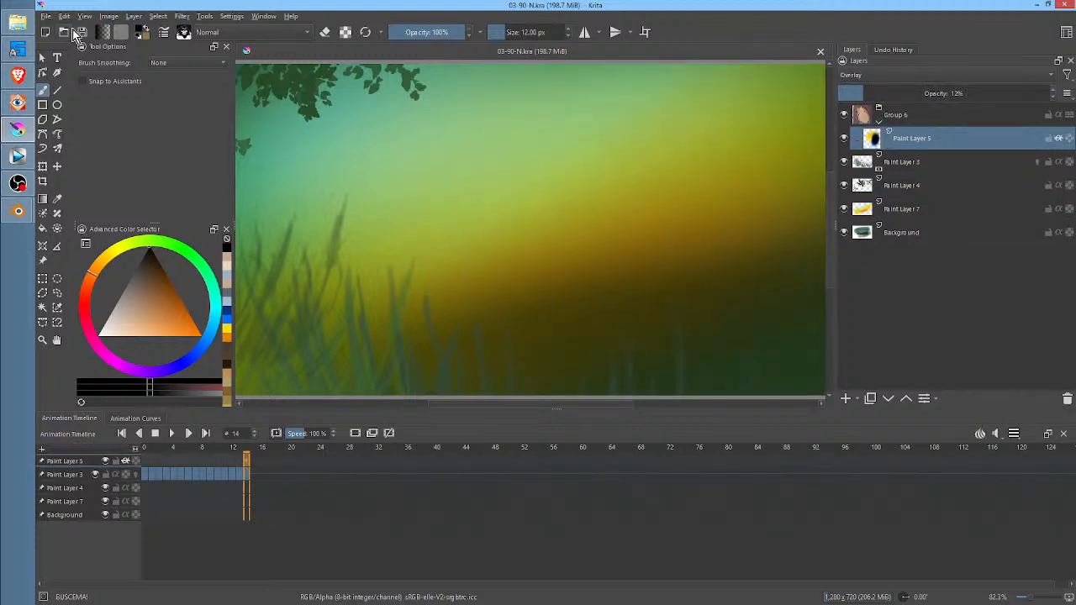
Import the rendered images 0330.png to 0350.png from RAMDisk (R:) as animation frames
{"action": "left_click", "coordinate": [48, 18]}
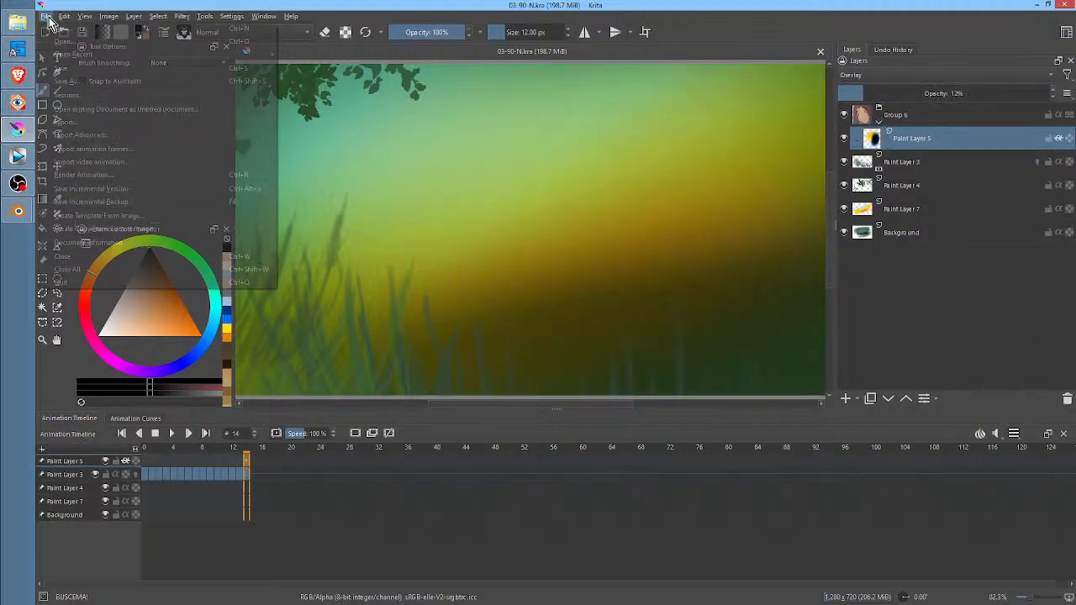
{"action": "left_click", "coordinate": [66, 156]}
{"action": "left_click", "coordinate": [466, 360]}
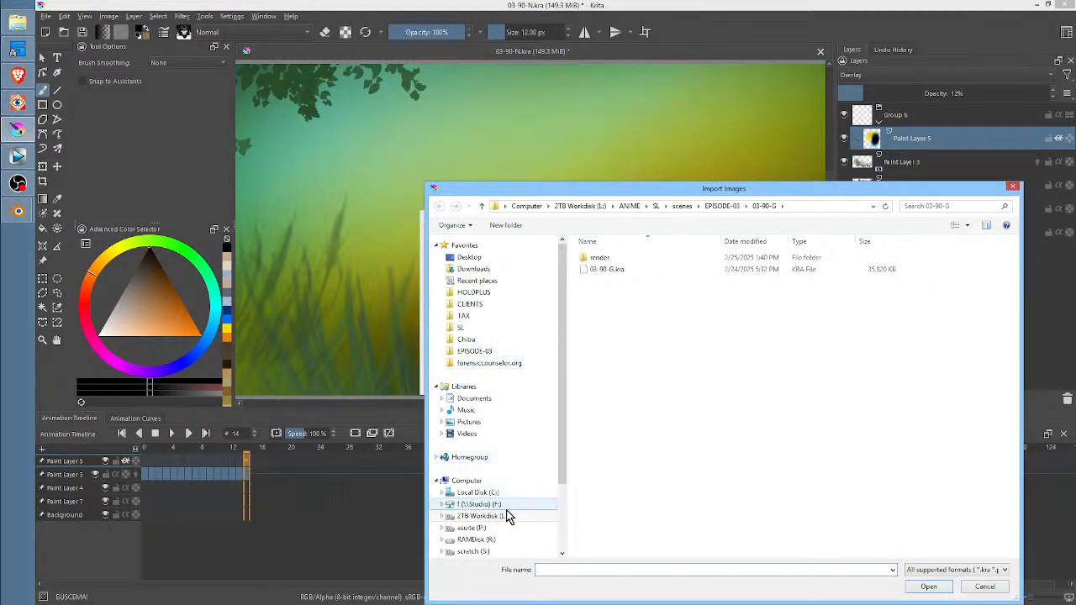
{"action": "left_click", "coordinate": [476, 539]}
{"action": "left_click", "coordinate": [661, 293]}
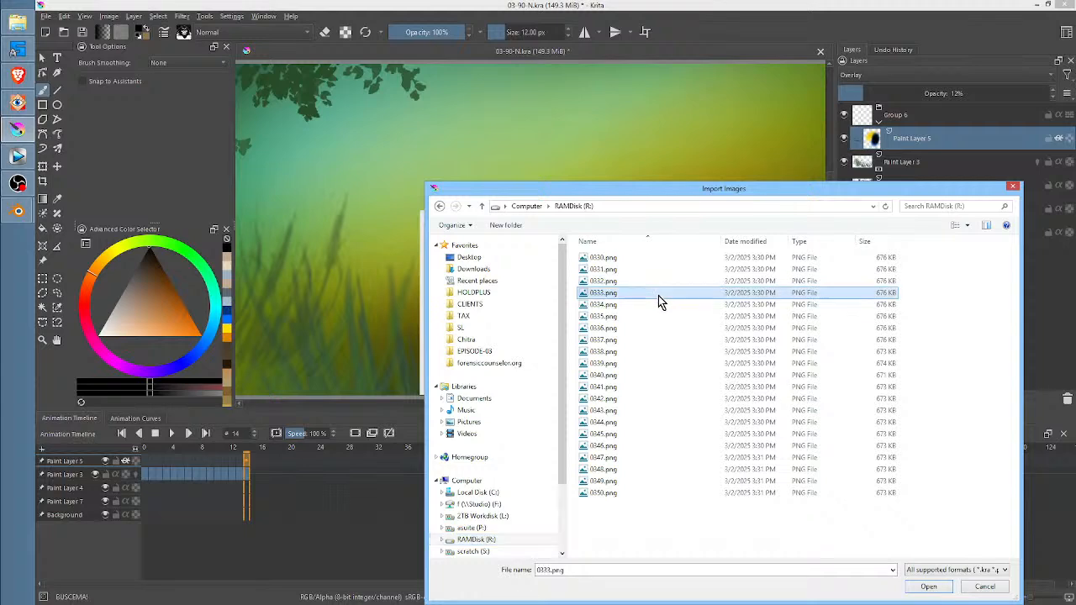
{"action": "key", "text": "ctrl+a"}
{"action": "left_click", "coordinate": [927, 587]}
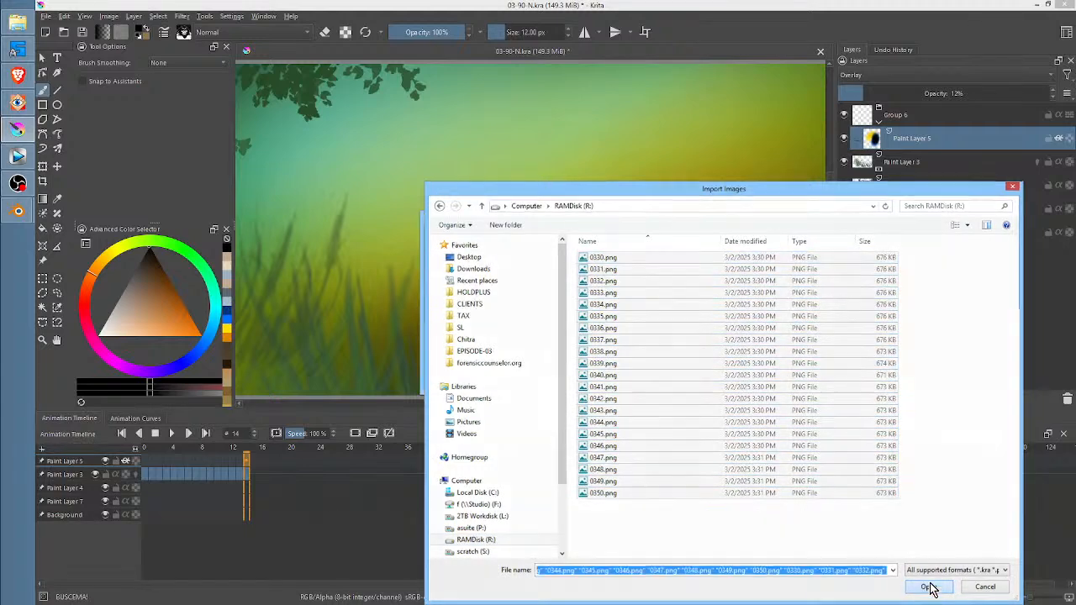
{"action": "left_click", "coordinate": [623, 380]}
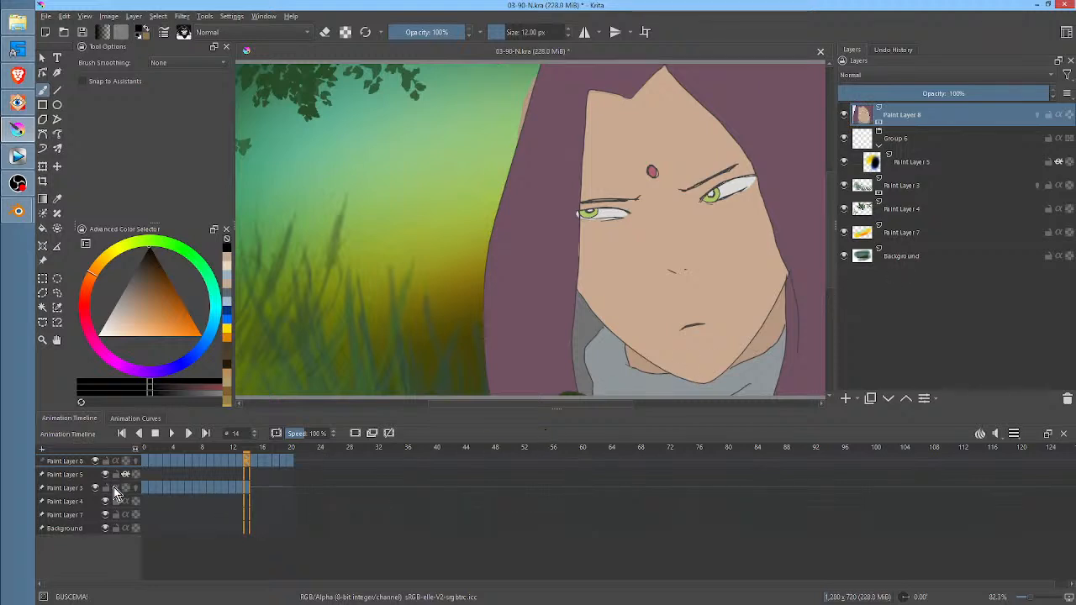
Move the imported character animation layer into Group 6, directly below Paint Layer 5
{"action": "left_click", "coordinate": [239, 489]}
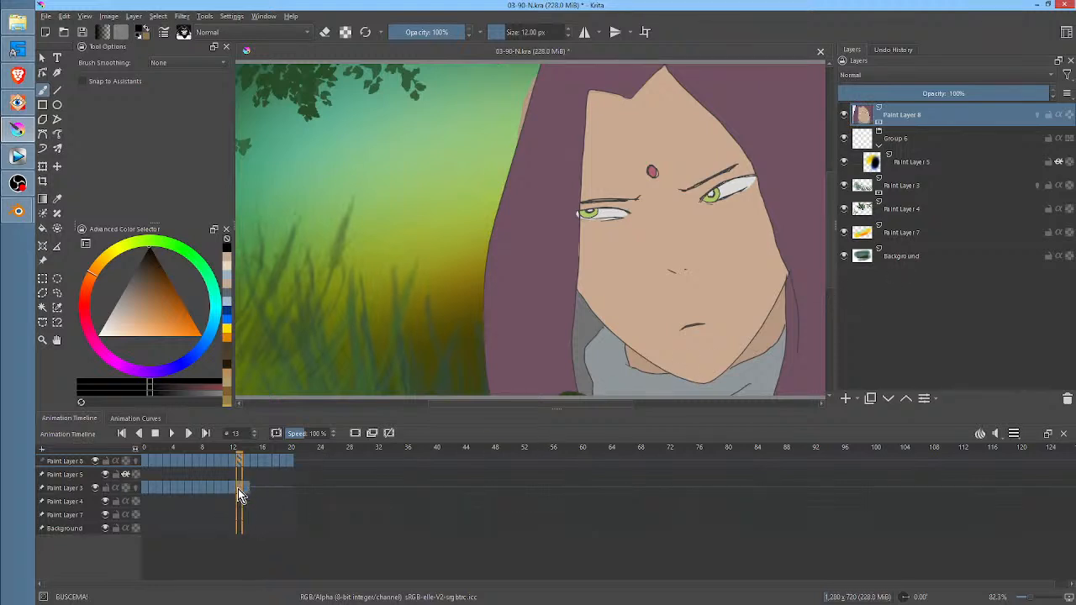
{"action": "left_click", "coordinate": [232, 489]}
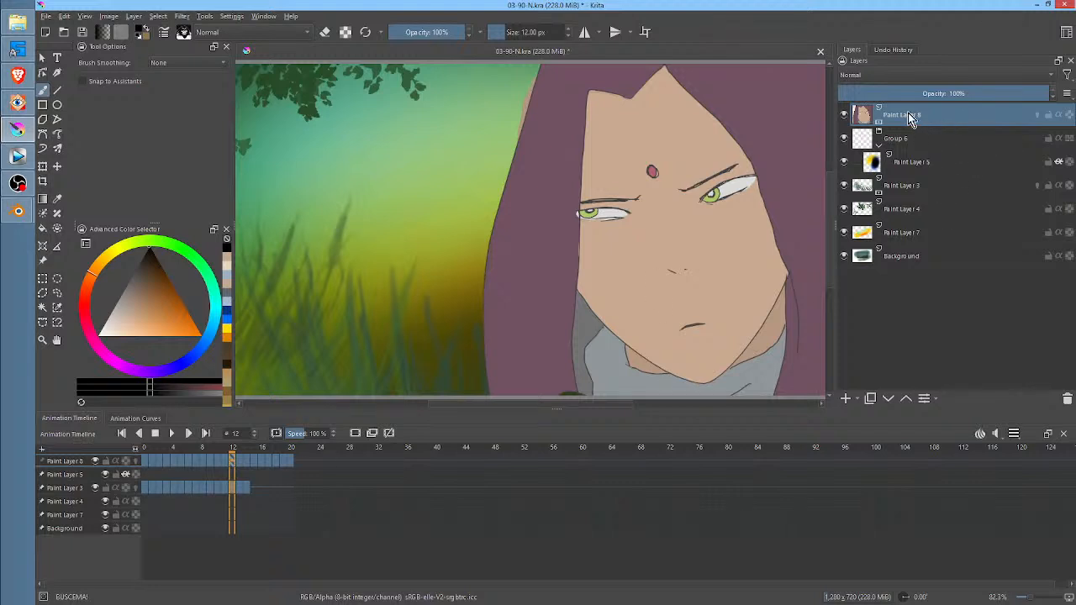
{"action": "mouse_move", "coordinate": [907, 116]}
{"action": "left_mouse_down"}
{"action": "mouse_move", "coordinate": [908, 163]}
{"action": "mouse_move", "coordinate": [934, 176]}
{"action": "left_mouse_up"}
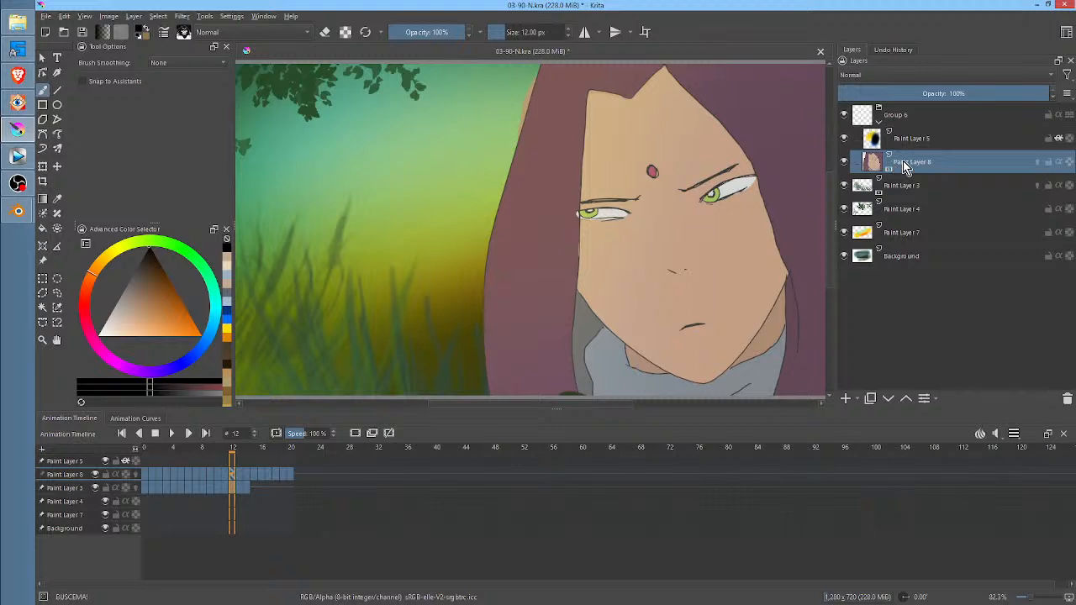
Toggle the visibility of the imported character layer to compare the scene with and without it
{"action": "left_click", "coordinate": [844, 162]}
{"action": "left_click", "coordinate": [843, 162]}
{"action": "left_click", "coordinate": [843, 162]}
{"action": "left_click", "coordinate": [844, 162]}
{"action": "left_click", "coordinate": [844, 163]}
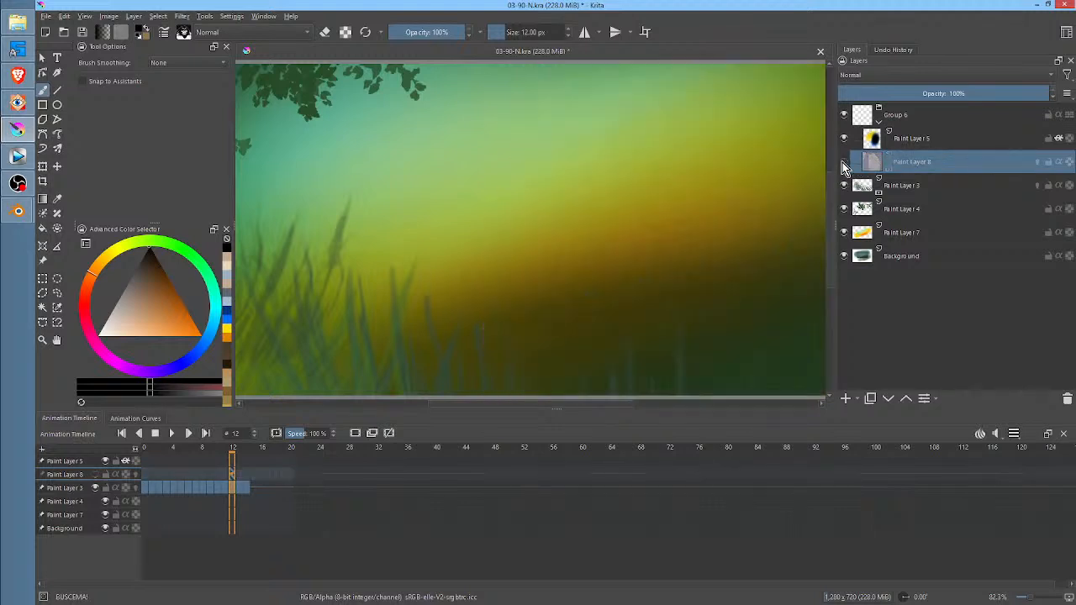
Show the imported character layer again and play the composited animation from frame 0
{"action": "left_click", "coordinate": [843, 162]}
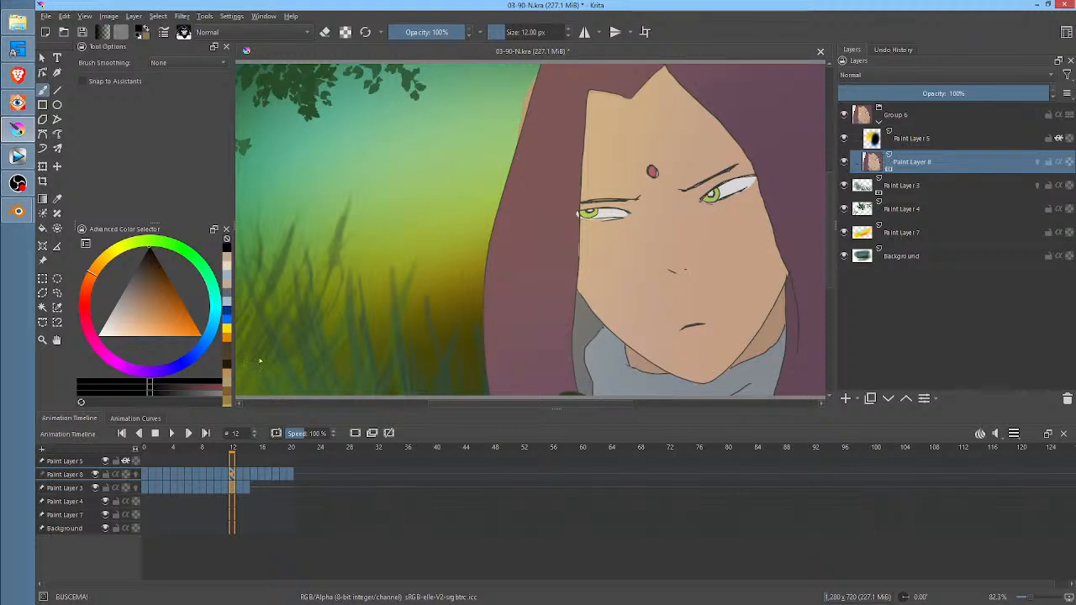
{"action": "left_click", "coordinate": [143, 448]}
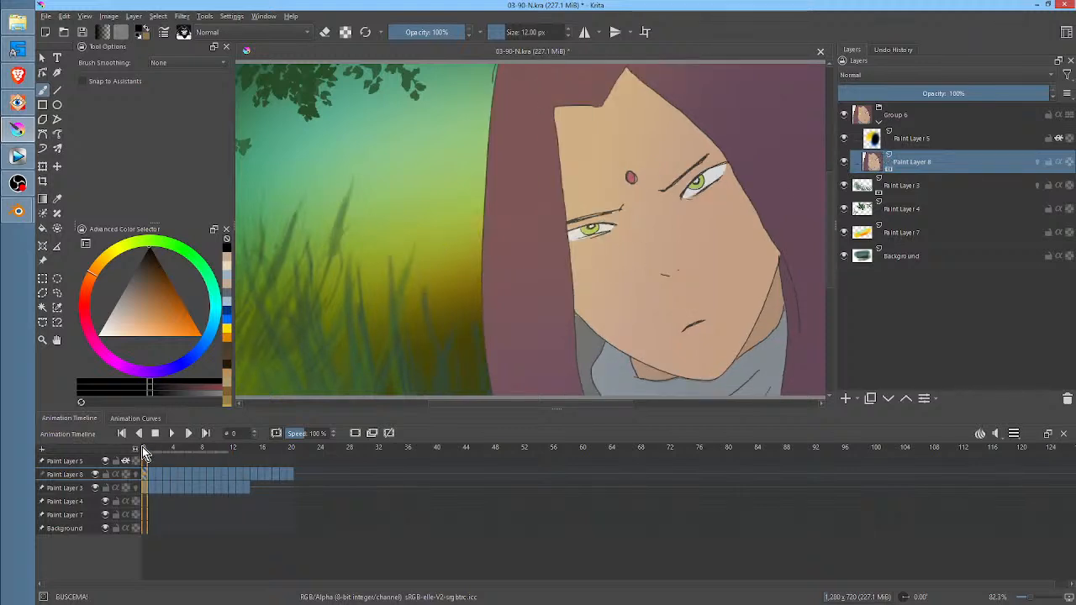
{"action": "key", "text": "space"}
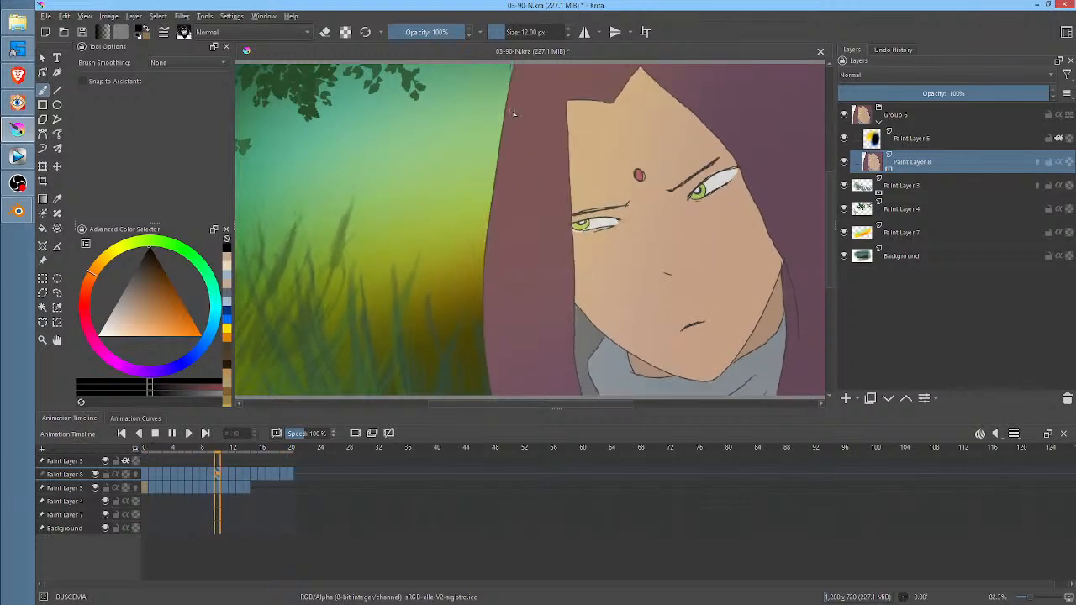
{"action": "key", "text": "space"}
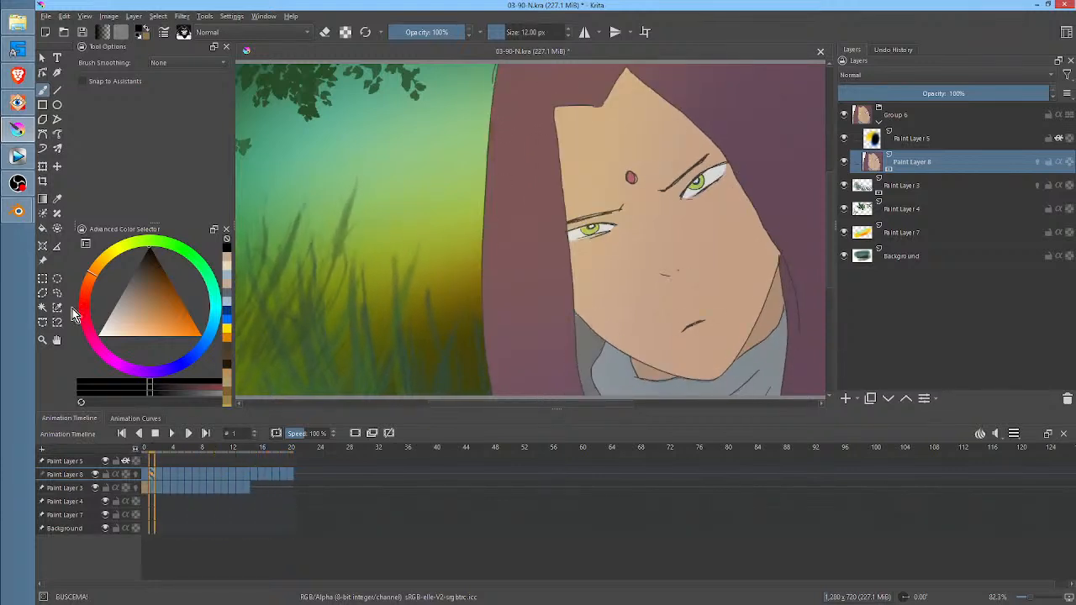
Switch to the 03-90.blend scene in Blender and step through the keyframes to 341, inspecting the character's fills
{"action": "left_click", "coordinate": [18, 211]}
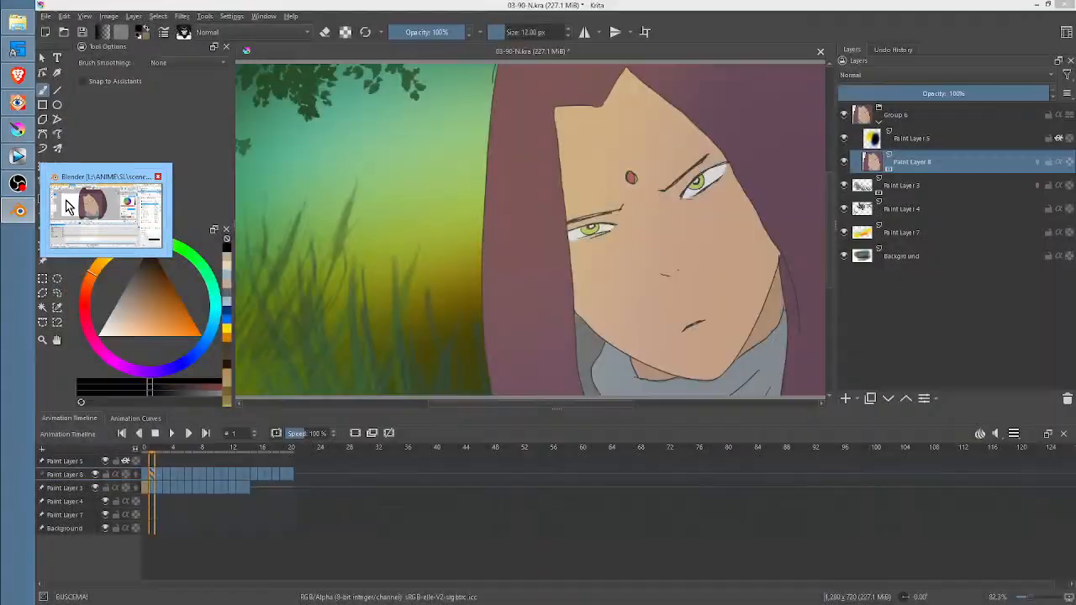
{"action": "left_click", "coordinate": [105, 172]}
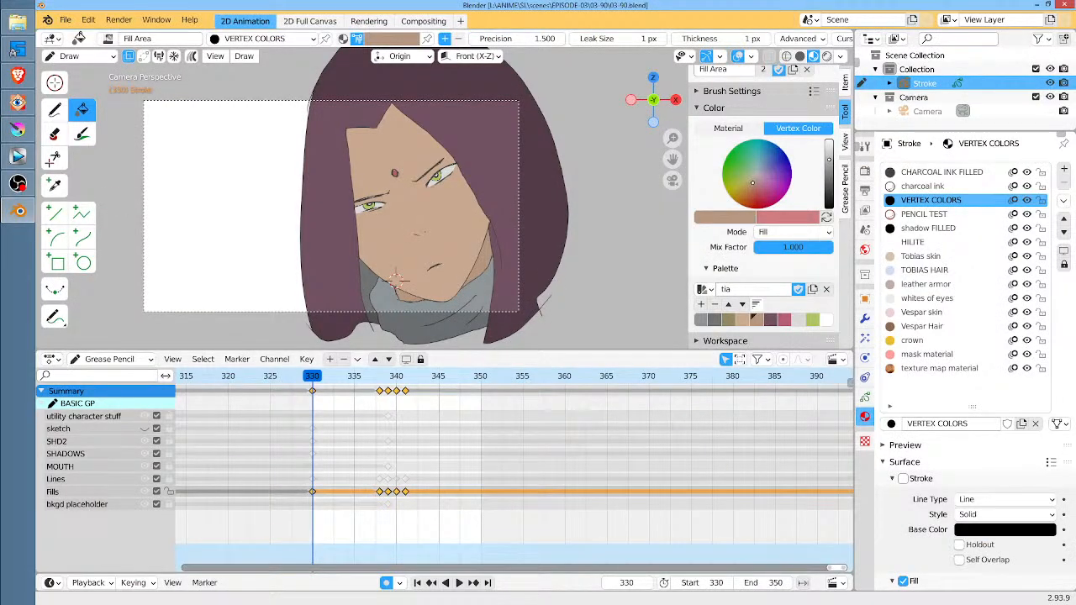
{"action": "mouse_move", "coordinate": [395, 280]}
{"action": "middle_mouse_down", "text": "shift"}
{"action": "mouse_move", "coordinate": [393, 295]}
{"action": "mouse_move", "coordinate": [404, 279]}
{"action": "middle_mouse_up", "text": "shift"}
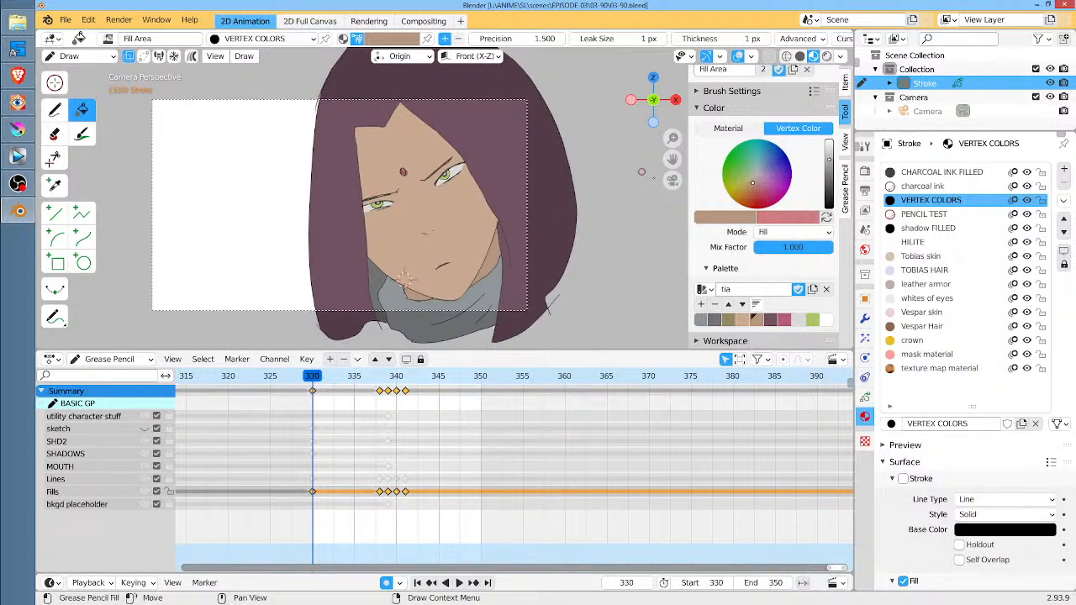
{"action": "left_click", "coordinate": [471, 198]}
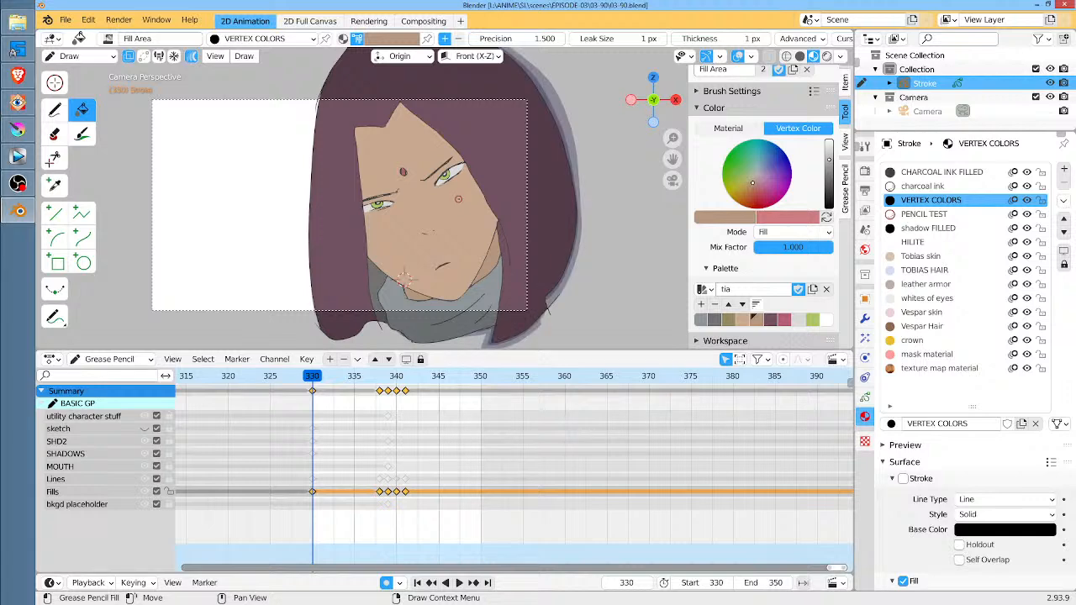
{"action": "key", "text": "Up"}
{"action": "key", "text": "Up"}
{"action": "key", "text": "Up"}
{"action": "key", "text": "Up"}
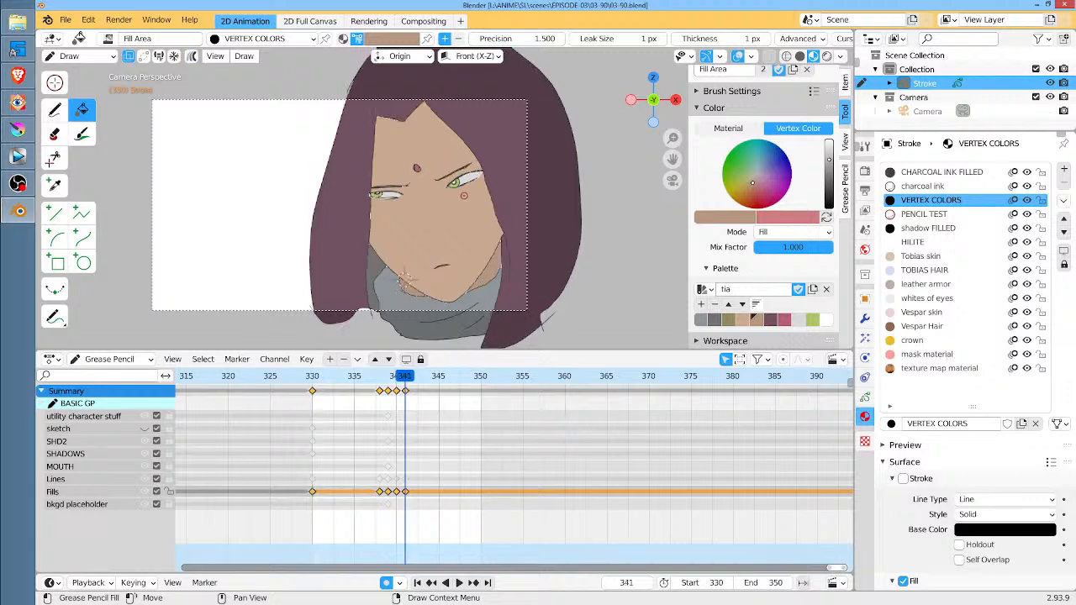
{"action": "middle_click_drag", "start_coordinate": [499, 240], "coordinate": [522, 231], "text": "shift"}
{"action": "scroll", "coordinate": [496, 262], "scroll_direction": "up", "scroll_amount": 2}
{"action": "scroll", "coordinate": [502, 265], "scroll_direction": "up", "scroll_amount": 2}
{"action": "scroll", "coordinate": [524, 256], "scroll_direction": "down", "scroll_amount": 2}
Touch up the skin-coloured fill around the face on the Fills layer at keyframes 330 and 338
{"action": "left_click", "coordinate": [314, 380]}
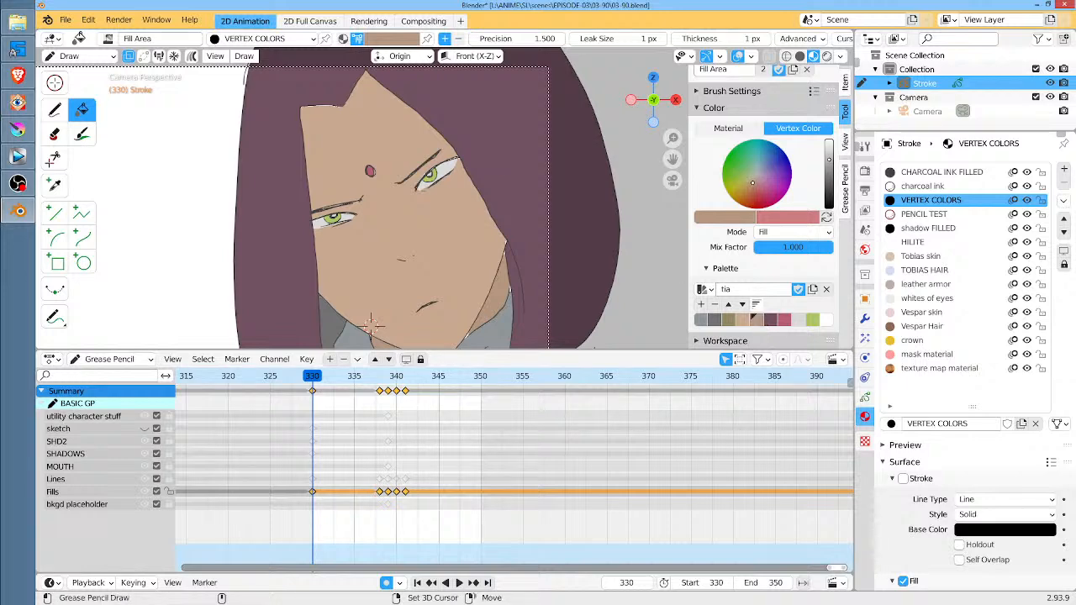
{"action": "mouse_move", "coordinate": [503, 155]}
{"action": "left_mouse_down", "text": "shift"}
{"action": "mouse_move", "coordinate": [343, 194]}
{"action": "mouse_move", "coordinate": [432, 347]}
{"action": "mouse_move", "coordinate": [539, 286]}
{"action": "mouse_move", "coordinate": [530, 223]}
{"action": "left_mouse_up", "text": "shift"}
{"action": "middle_click_drag", "start_coordinate": [370, 324], "coordinate": [389, 341], "text": "shift"}
{"action": "key", "text": "Up"}
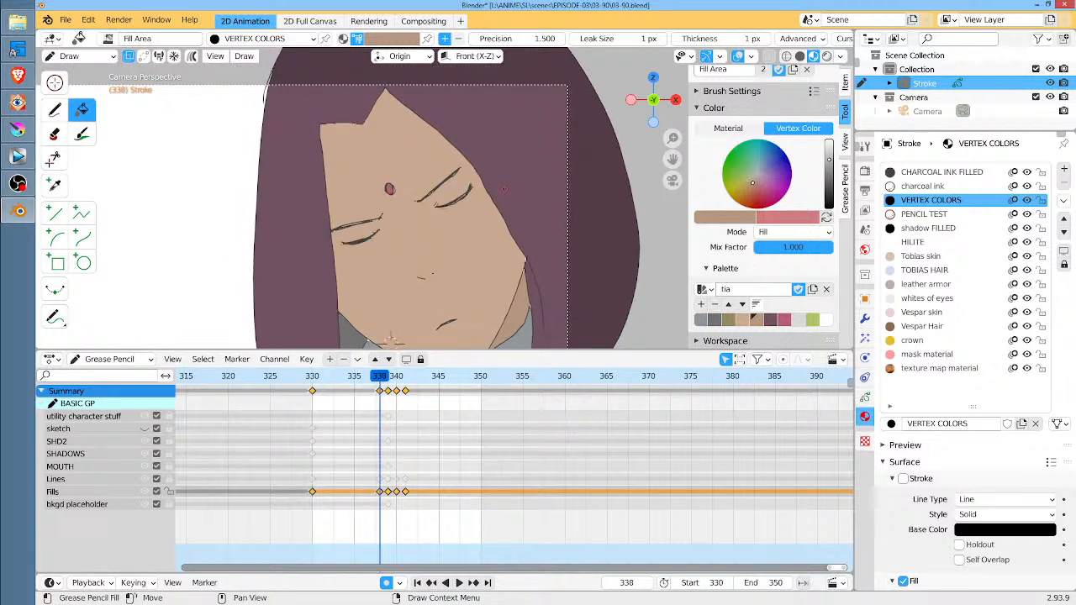
{"action": "mouse_move", "coordinate": [454, 108]}
{"action": "left_mouse_down"}
{"action": "mouse_move", "coordinate": [281, 139]}
{"action": "mouse_move", "coordinate": [336, 332]}
{"action": "mouse_move", "coordinate": [549, 293]}
{"action": "mouse_move", "coordinate": [458, 113]}
{"action": "left_mouse_up"}
{"action": "mouse_move", "coordinate": [458, 252]}
{"action": "middle_mouse_down", "text": "shift"}
{"action": "mouse_move", "coordinate": [481, 202]}
{"action": "mouse_move", "coordinate": [481, 244]}
{"action": "middle_mouse_up", "text": "shift"}
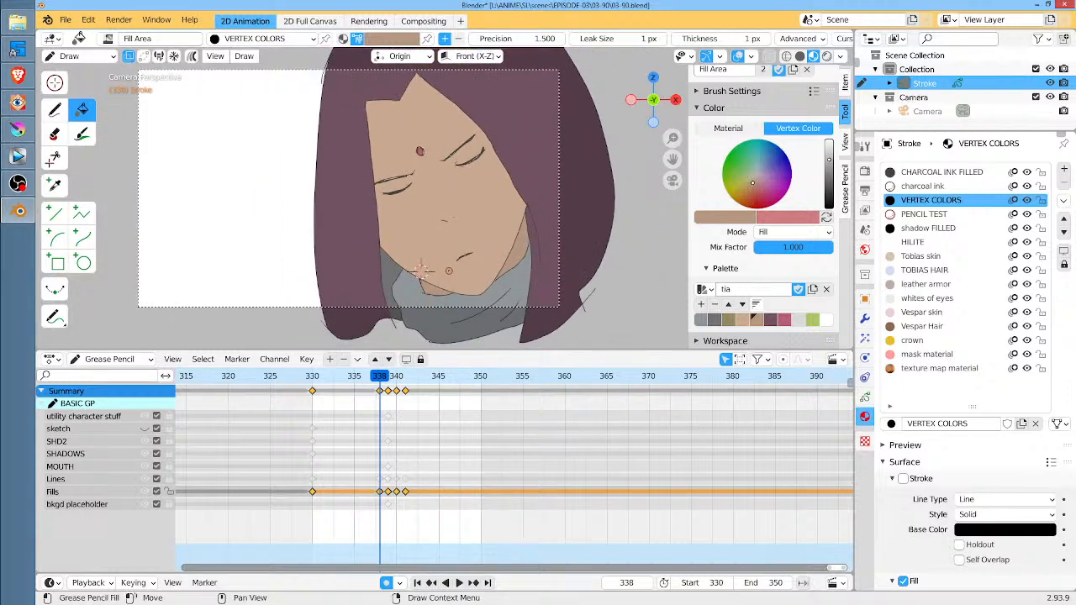
Repeat the skin-coloured fill touch-up around the face at keyframes 339 and 340, and go to keyframe 341
{"action": "key", "text": "Right"}
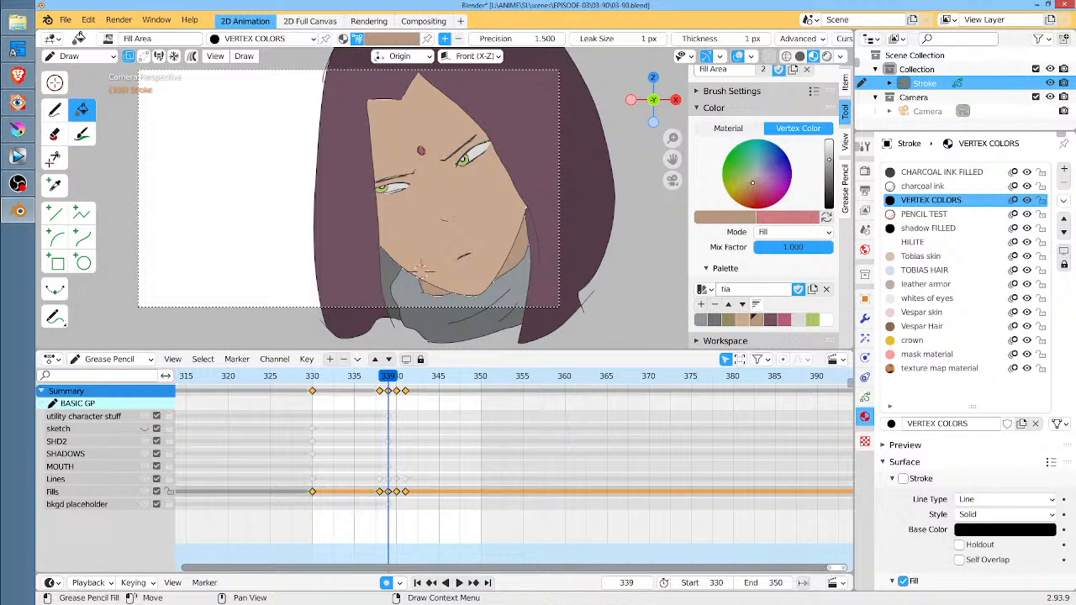
{"action": "middle_click_drag", "start_coordinate": [515, 127], "coordinate": [494, 161], "text": "shift"}
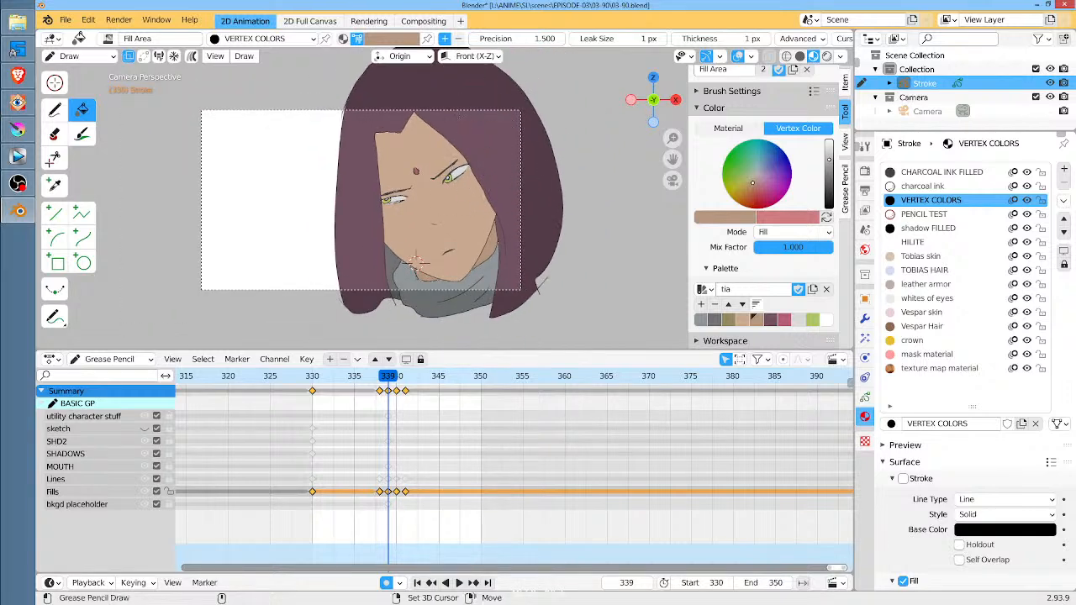
{"action": "mouse_move", "coordinate": [461, 123]}
{"action": "left_mouse_down", "text": "shift"}
{"action": "mouse_move", "coordinate": [364, 155]}
{"action": "mouse_move", "coordinate": [404, 262]}
{"action": "mouse_move", "coordinate": [462, 281]}
{"action": "mouse_move", "coordinate": [493, 149]}
{"action": "mouse_move", "coordinate": [475, 131]}
{"action": "left_mouse_up", "text": "shift"}
{"action": "left_click", "coordinate": [399, 377]}
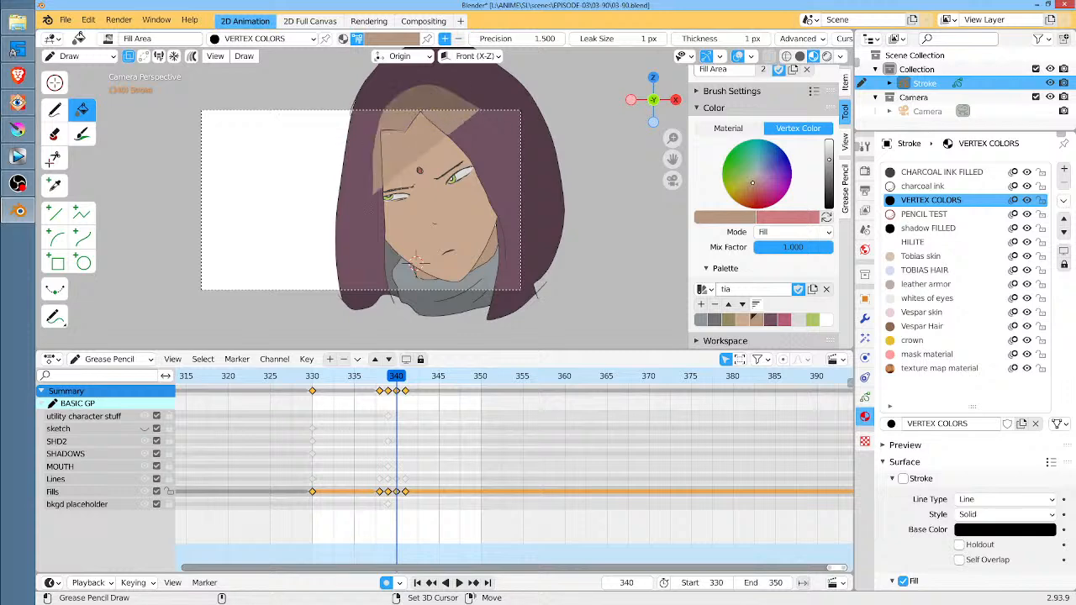
{"action": "mouse_move", "coordinate": [507, 233]}
{"action": "left_mouse_down", "text": "shift"}
{"action": "mouse_move", "coordinate": [490, 119]}
{"action": "mouse_move", "coordinate": [411, 274]}
{"action": "mouse_move", "coordinate": [491, 134]}
{"action": "left_mouse_up", "text": "shift"}
{"action": "left_click", "coordinate": [406, 381]}
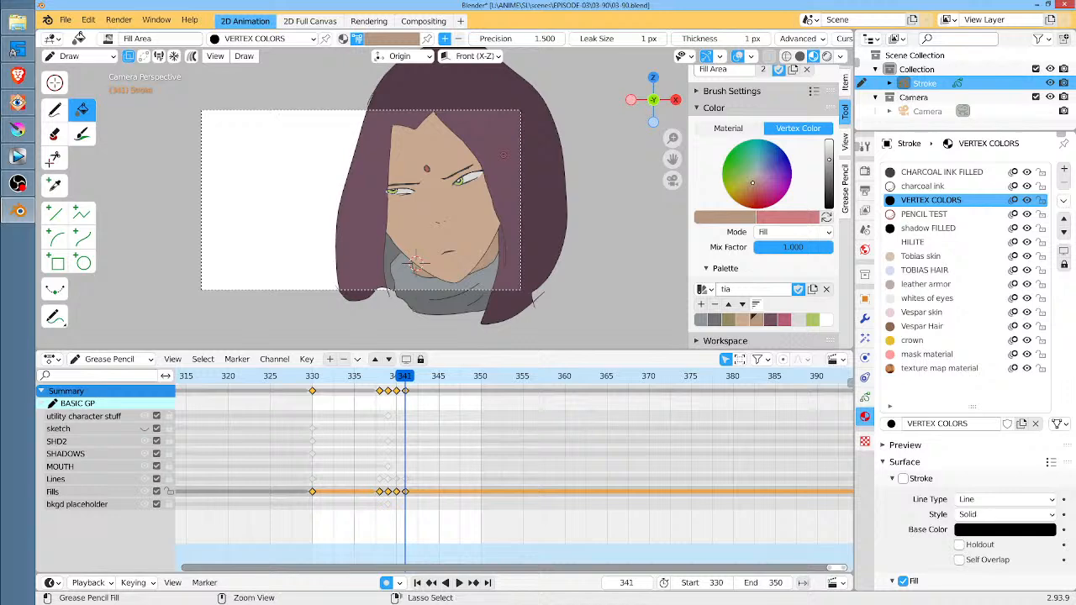
Render the character animation for frames 330 to 350 again
{"action": "key", "text": "ctrl+F12"}
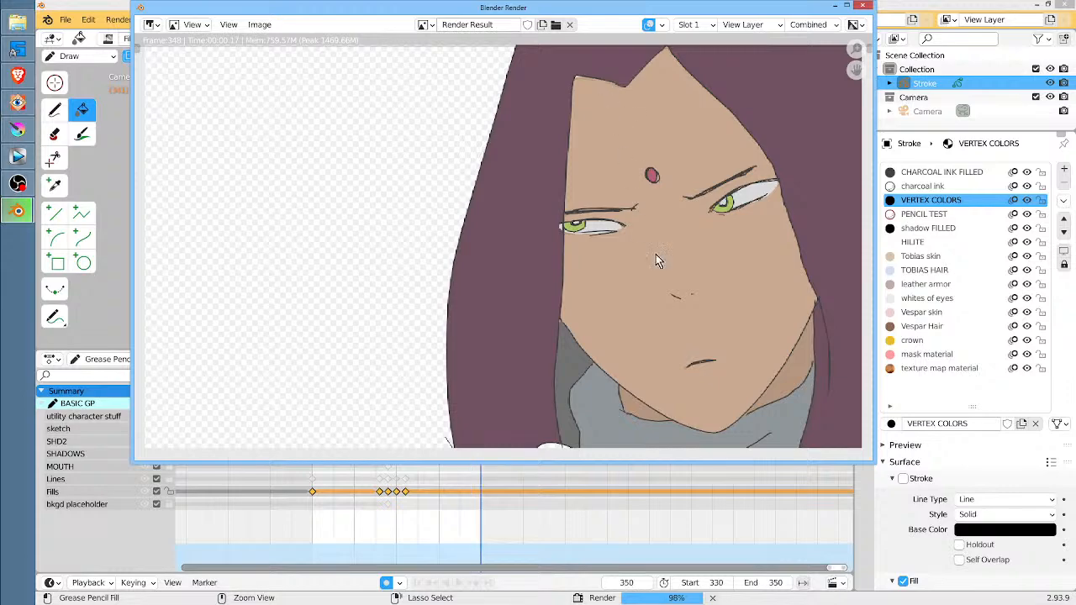
Switch to Krita and delete Paint Layer 8, the outdated character animation, from Group 6
{"action": "left_click", "coordinate": [17, 128]}
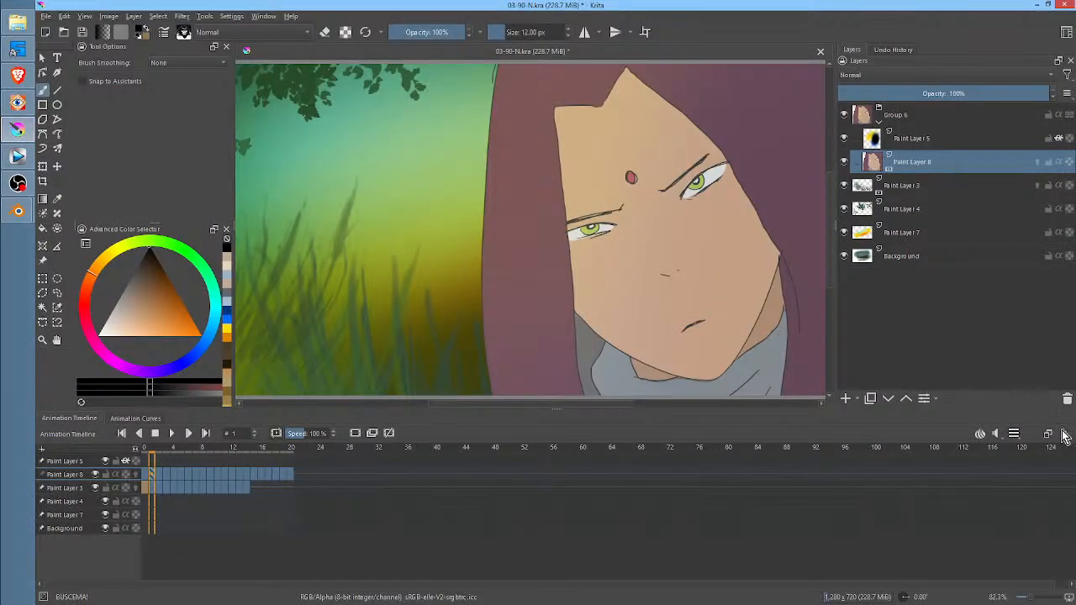
{"action": "left_click", "coordinate": [1067, 398]}
Import 0330.png to 0350.png from RAMDisk (R:) as animation frames and move the imported layer into Group 6 below Paint Layer 5
{"action": "left_click", "coordinate": [47, 16]}
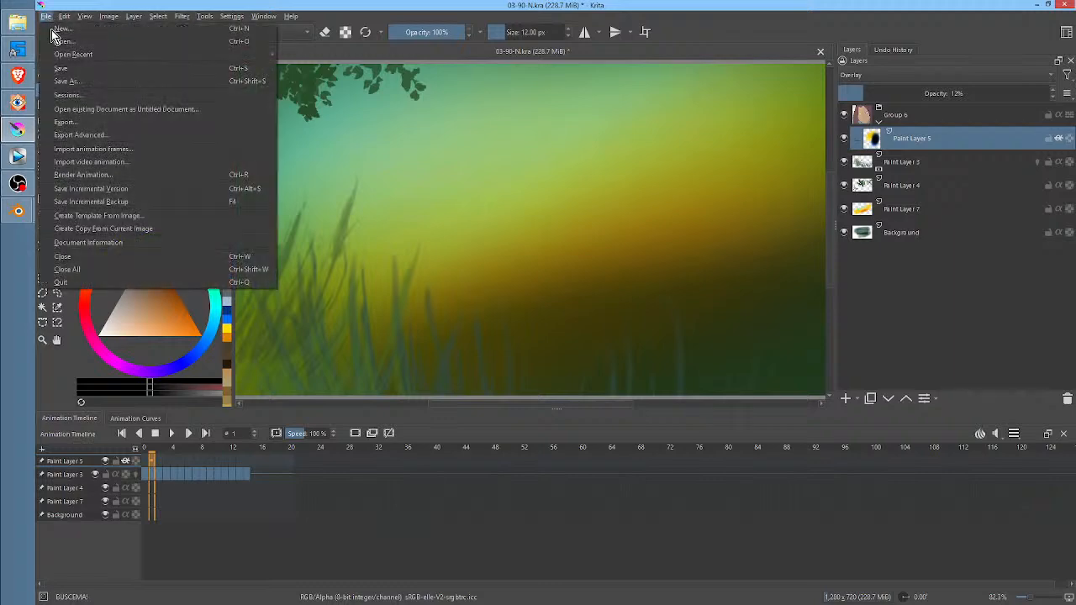
{"action": "left_click", "coordinate": [67, 151]}
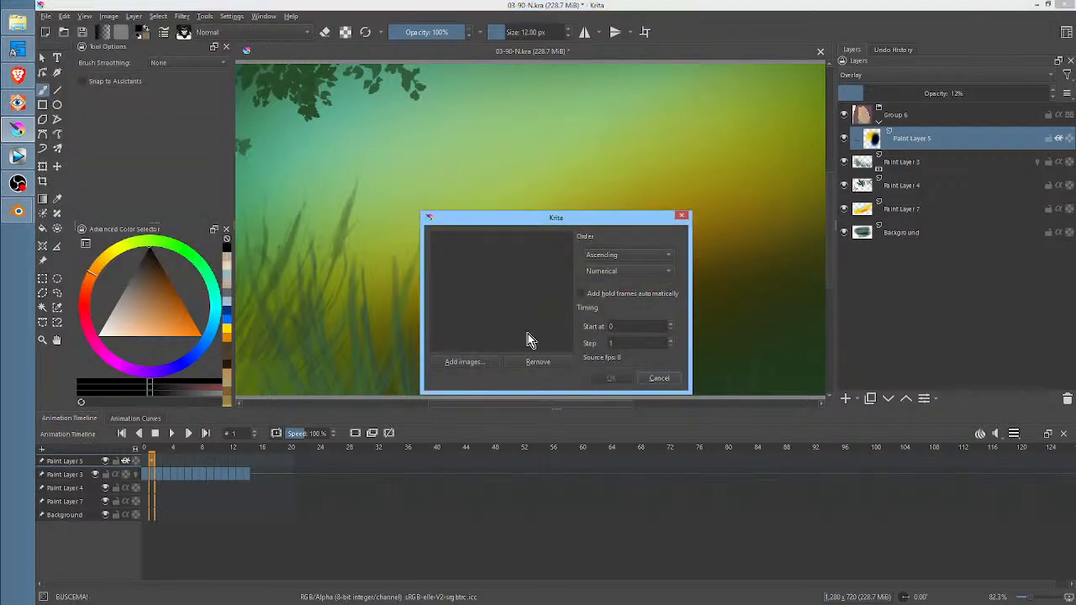
{"action": "left_click", "coordinate": [450, 364]}
{"action": "left_click", "coordinate": [709, 283]}
{"action": "key", "text": "ctrl+a"}
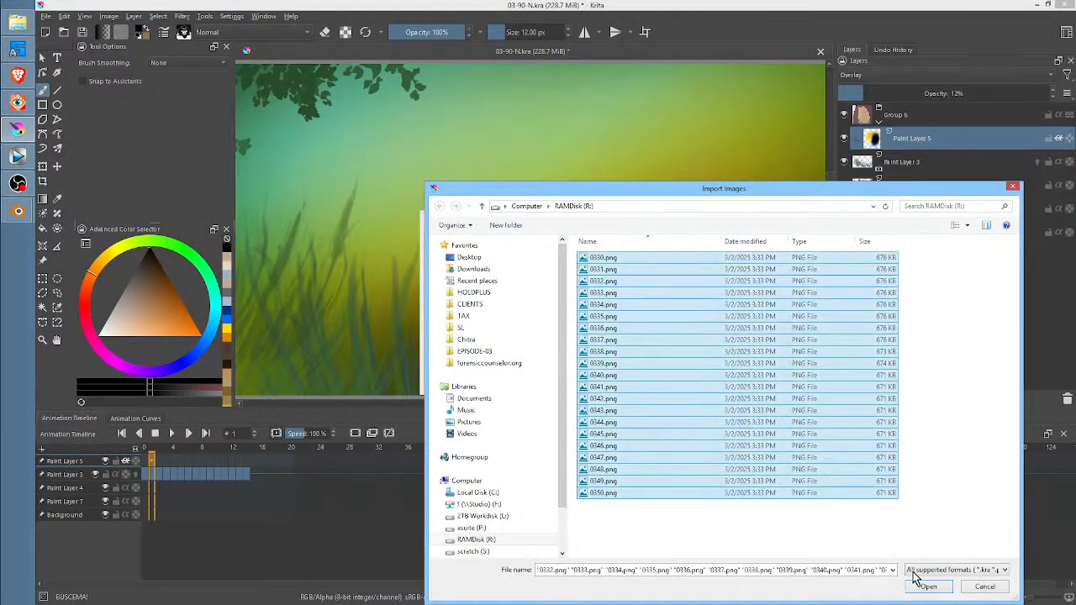
{"action": "left_click", "coordinate": [927, 586]}
{"action": "left_click", "coordinate": [612, 379]}
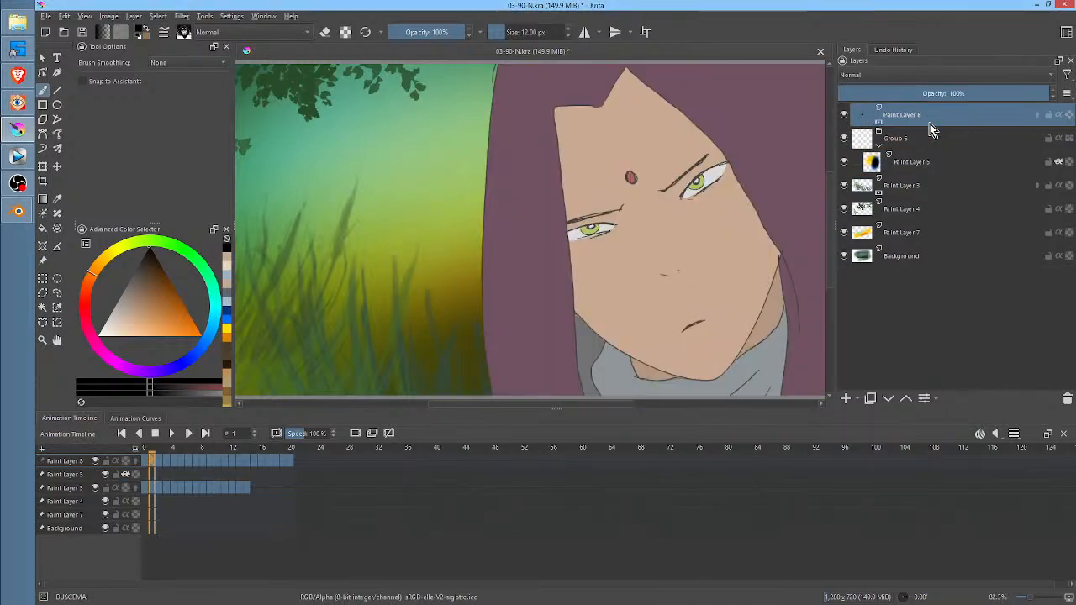
{"action": "left_click_drag", "start_coordinate": [931, 129], "coordinate": [931, 176]}
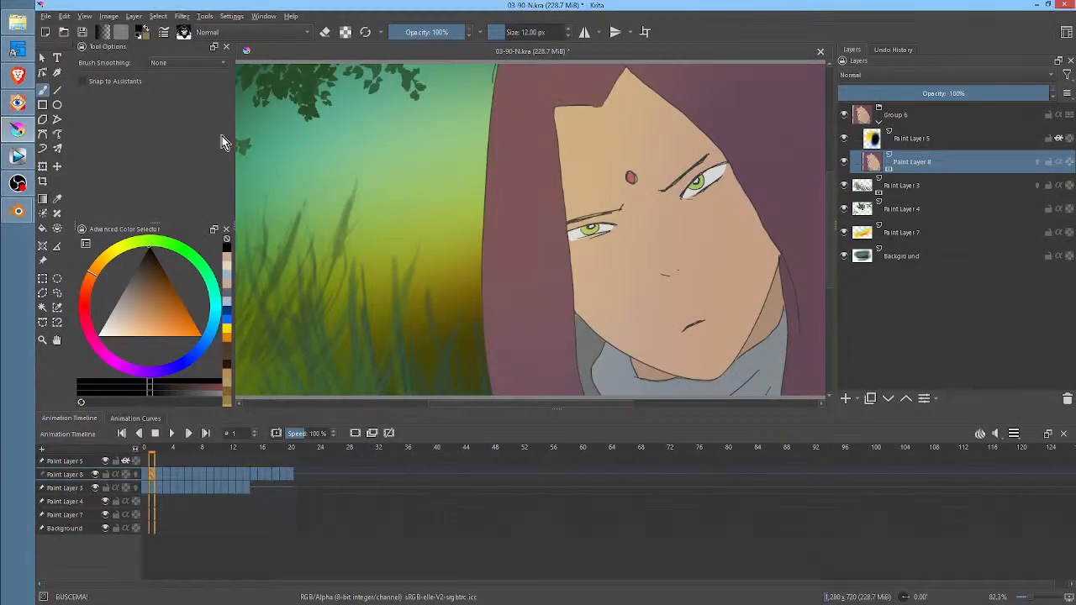
Start saving the image under a new name and create and open a folder named 03-90-R inside EPISODE-03
{"action": "left_click", "coordinate": [47, 16]}
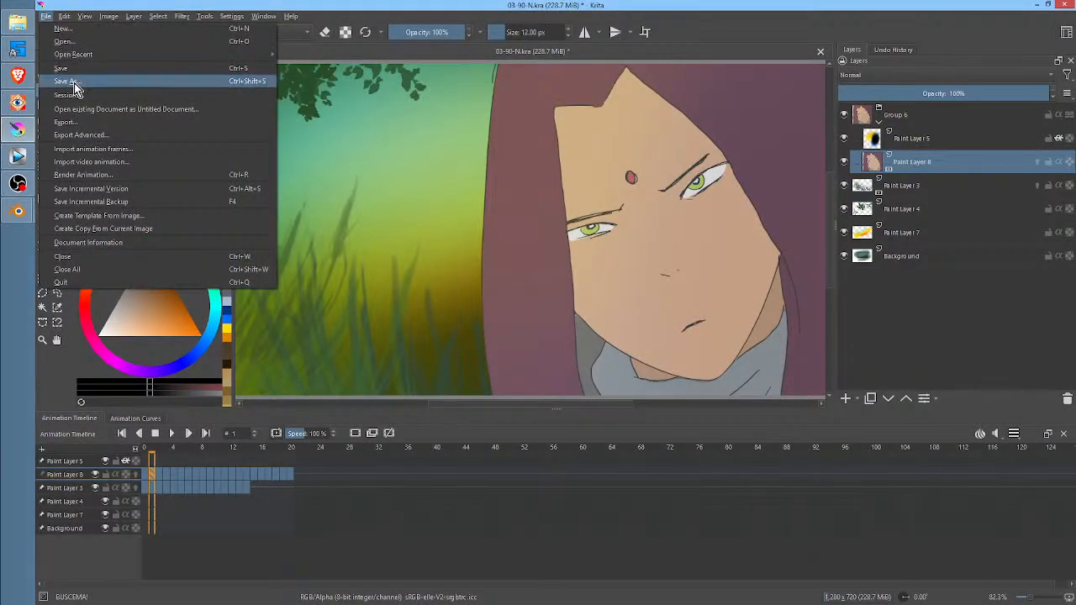
{"action": "left_click", "coordinate": [67, 81]}
{"action": "left_click", "coordinate": [334, 37]}
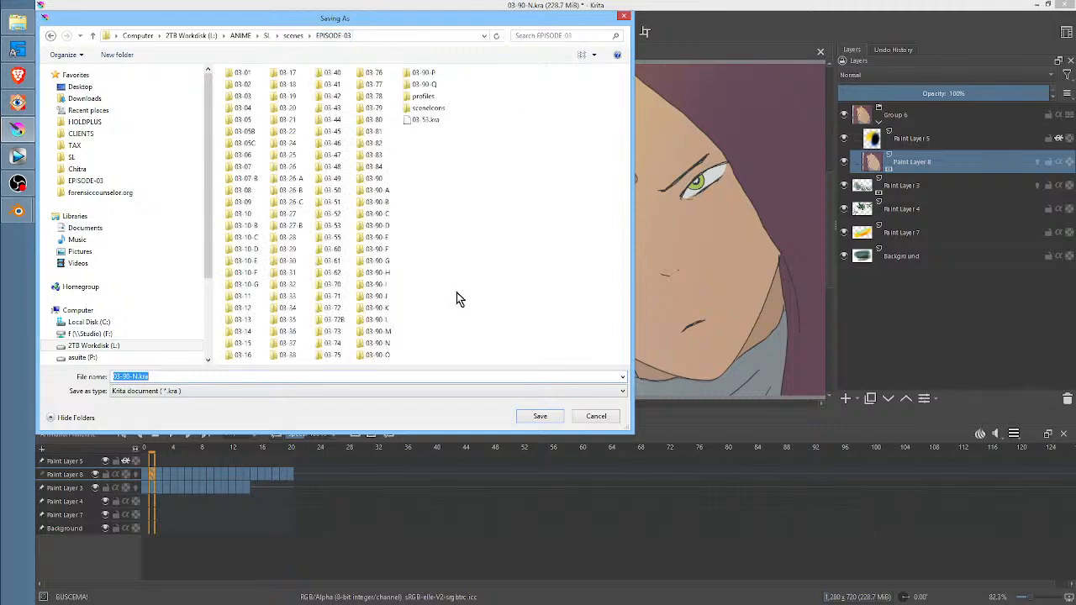
{"action": "right_click", "coordinate": [459, 285]}
{"action": "mouse_move", "coordinate": [501, 412]}
{"action": "left_click", "coordinate": [630, 200]}
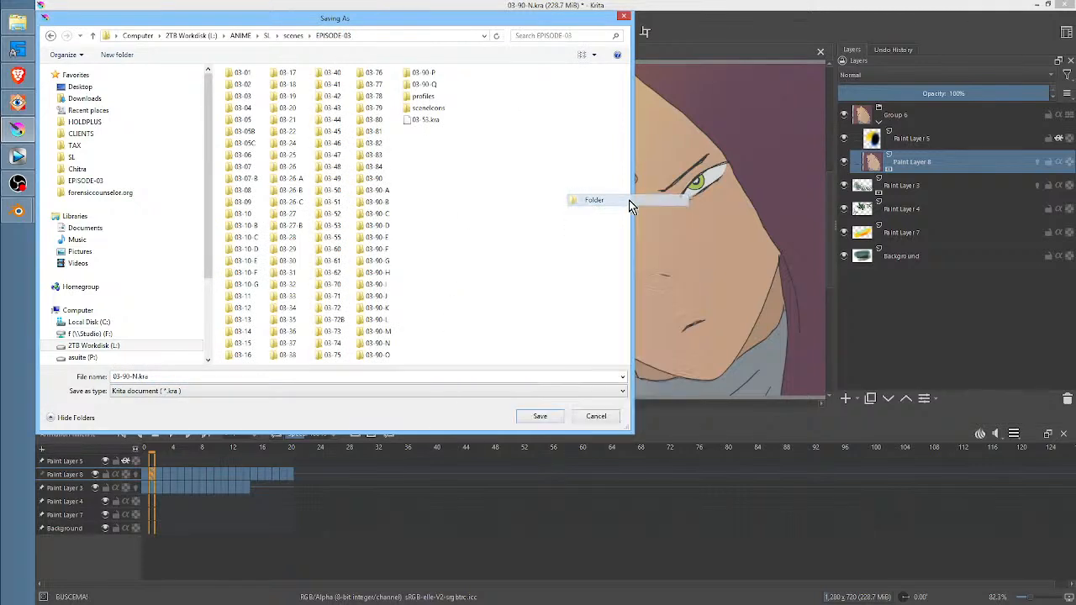
{"action": "type", "text": "03-90 R"}
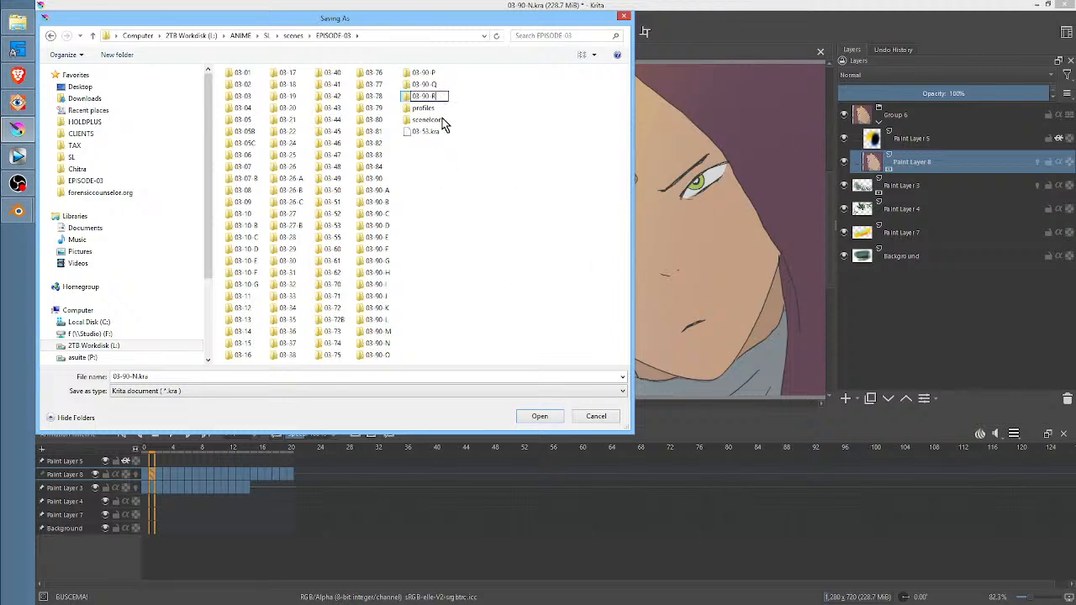
{"action": "key", "text": "Return"}
{"action": "double_click", "coordinate": [424, 95]}
Save the image as 03-90-R.kra in the 03-90-R folder
{"action": "left_click", "coordinate": [170, 377]}
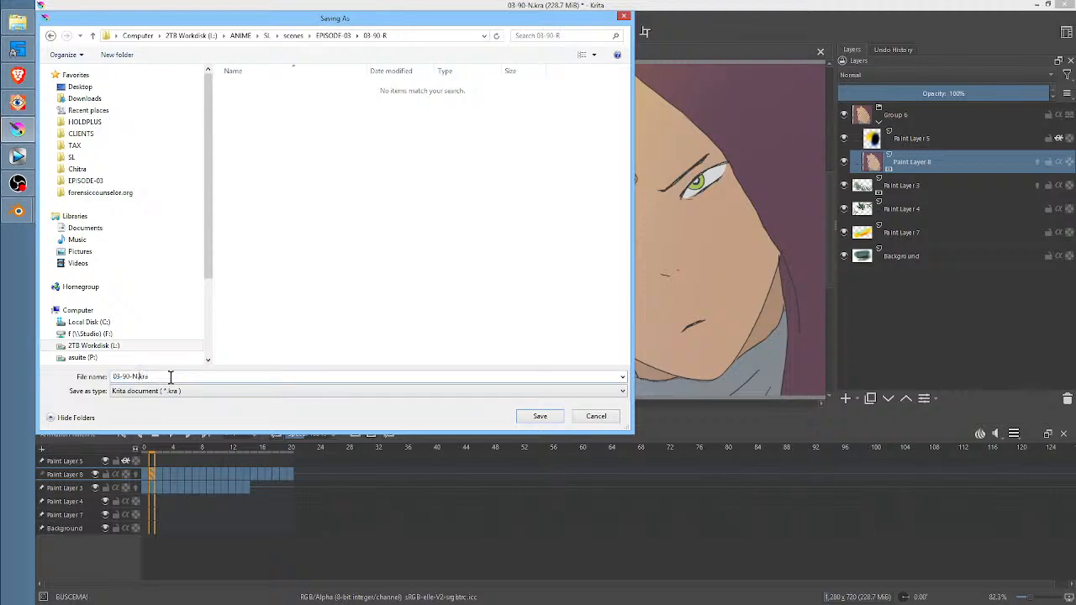
{"action": "left_click", "coordinate": [133, 376]}
{"action": "key", "text": "Return"}
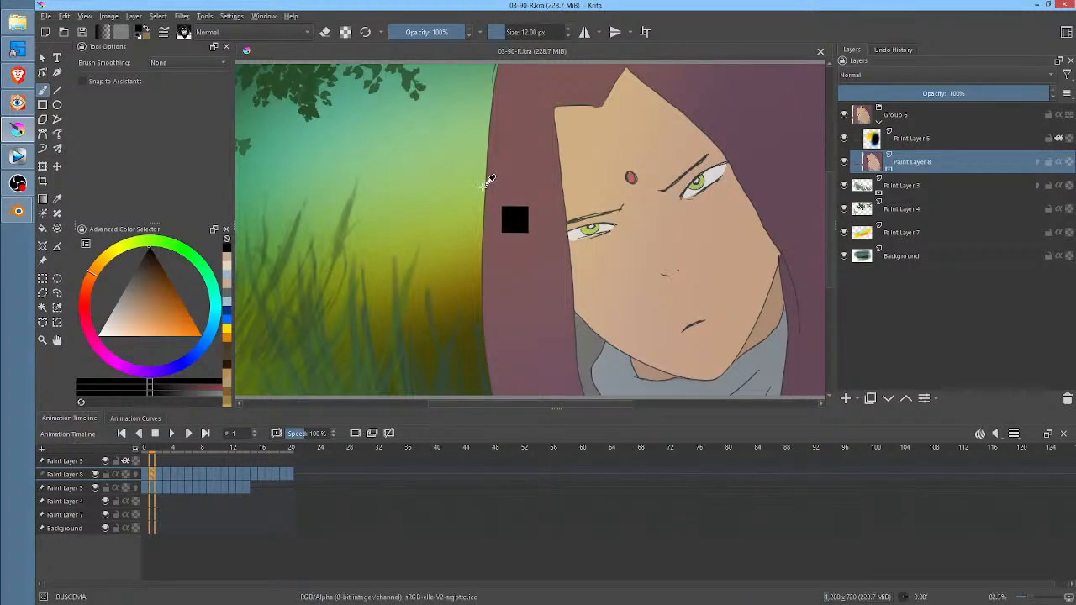
Render frames 0 to 20 as a PNG image sequence to the 03-90-R/RENDER folder with the base name "03-90-R."
{"action": "key", "text": "F12"}
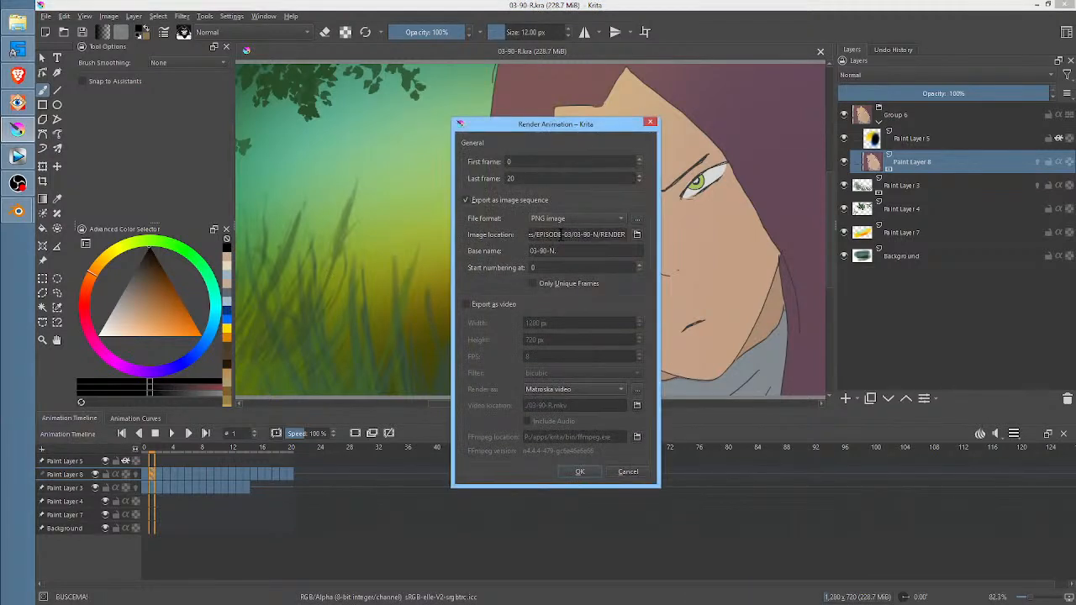
{"action": "left_click", "coordinate": [597, 235]}
{"action": "key", "text": "BackSpace"}
{"action": "type", "text": "R"}
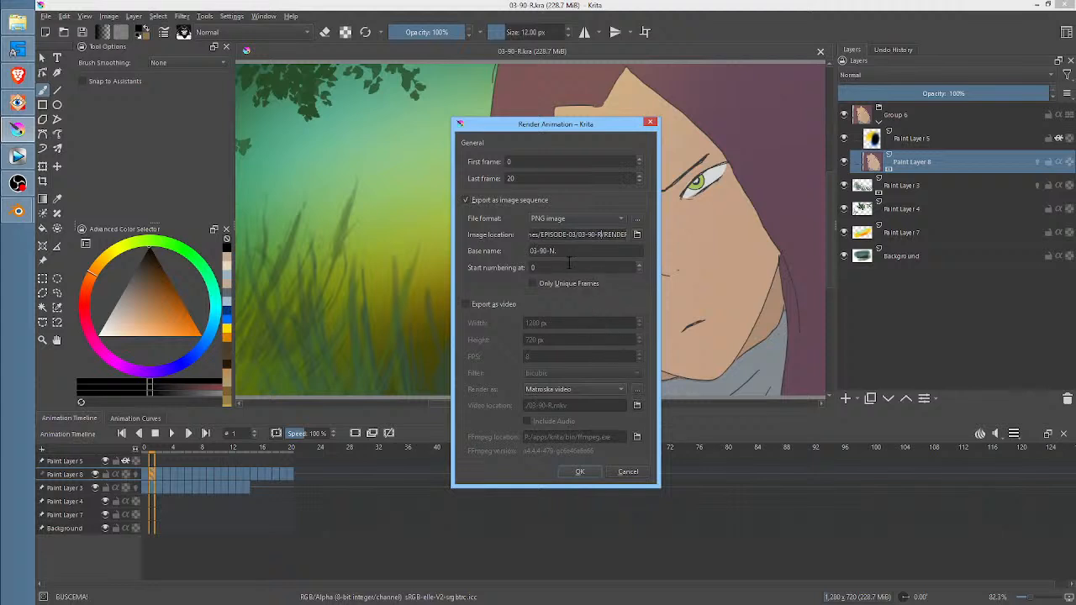
{"action": "left_click", "coordinate": [548, 251]}
{"action": "key", "text": "Delete"}
{"action": "key", "text": "Delete"}
{"action": "type", "text": "R"}
{"action": "key", "text": "Delete"}
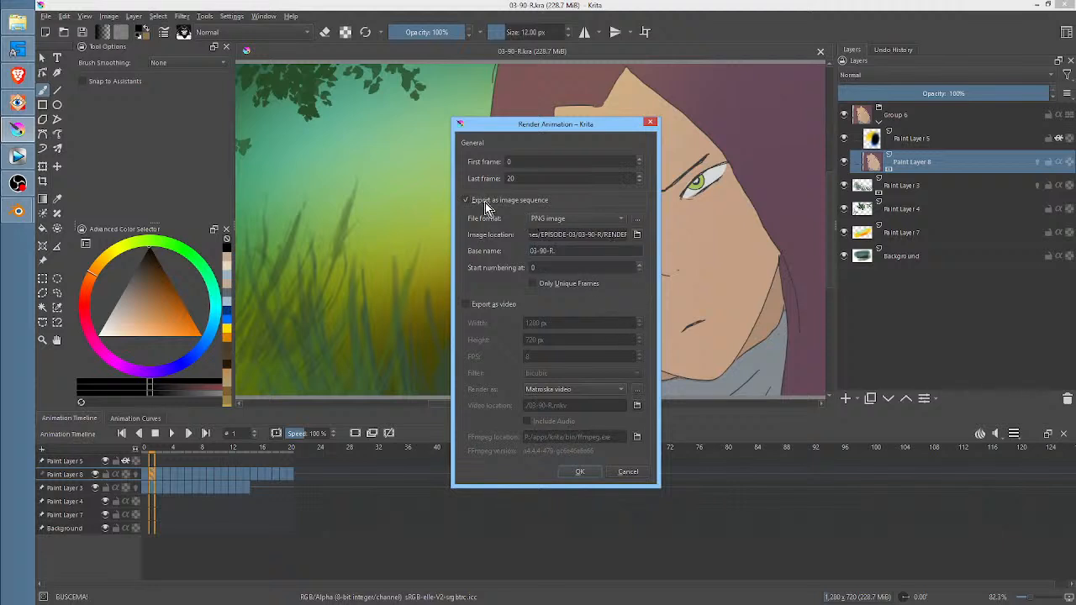
{"action": "left_click", "coordinate": [571, 473]}
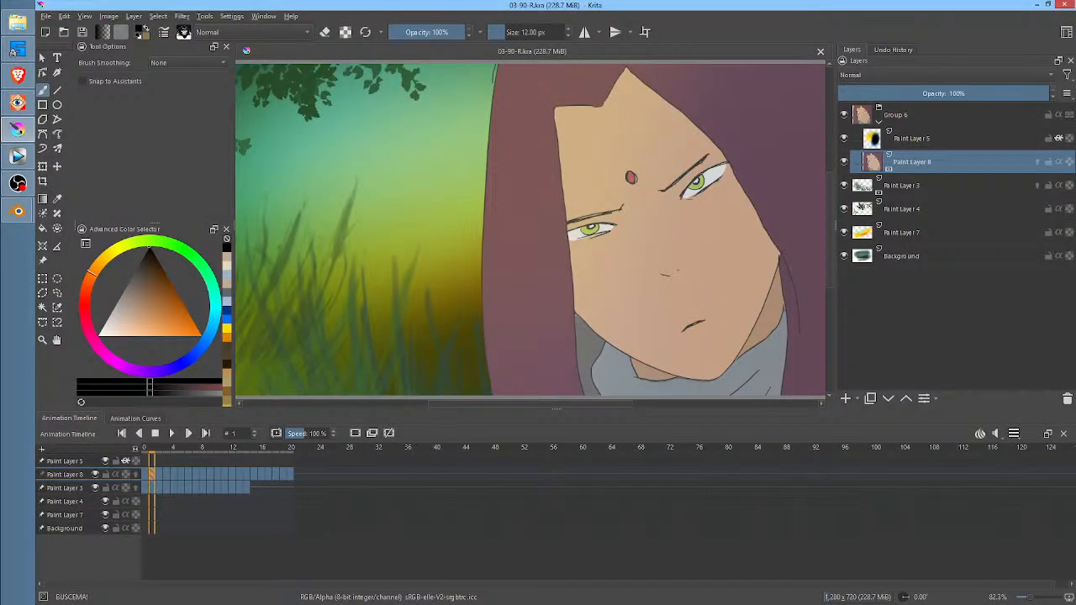
Add a new paint layer in Group 6 directly above Paint Layer 8 and go to its frame 0
{"action": "left_click", "coordinate": [845, 398]}
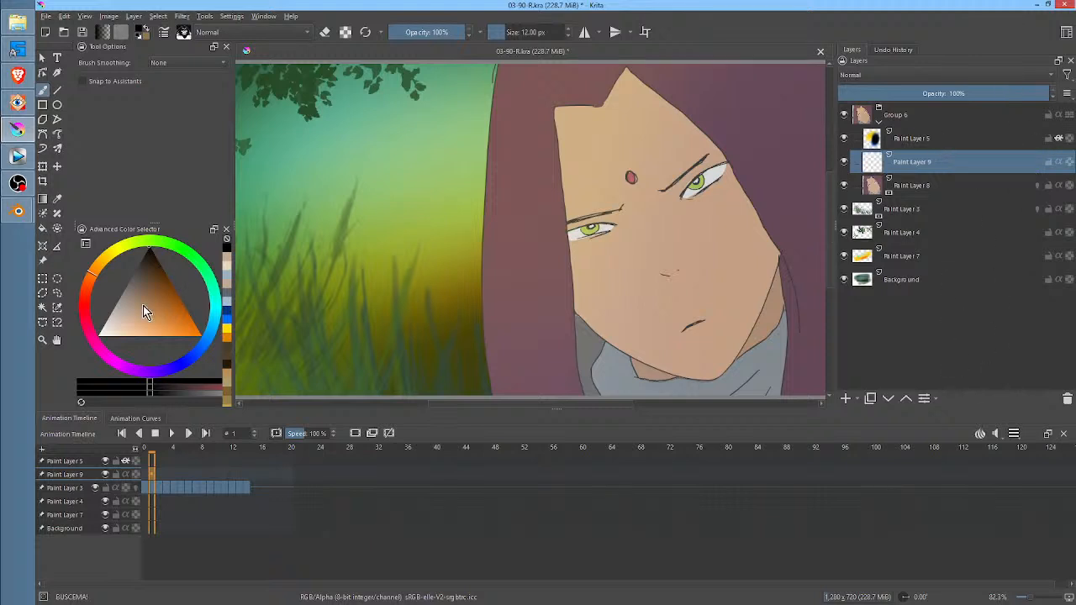
{"action": "left_click", "coordinate": [145, 472]}
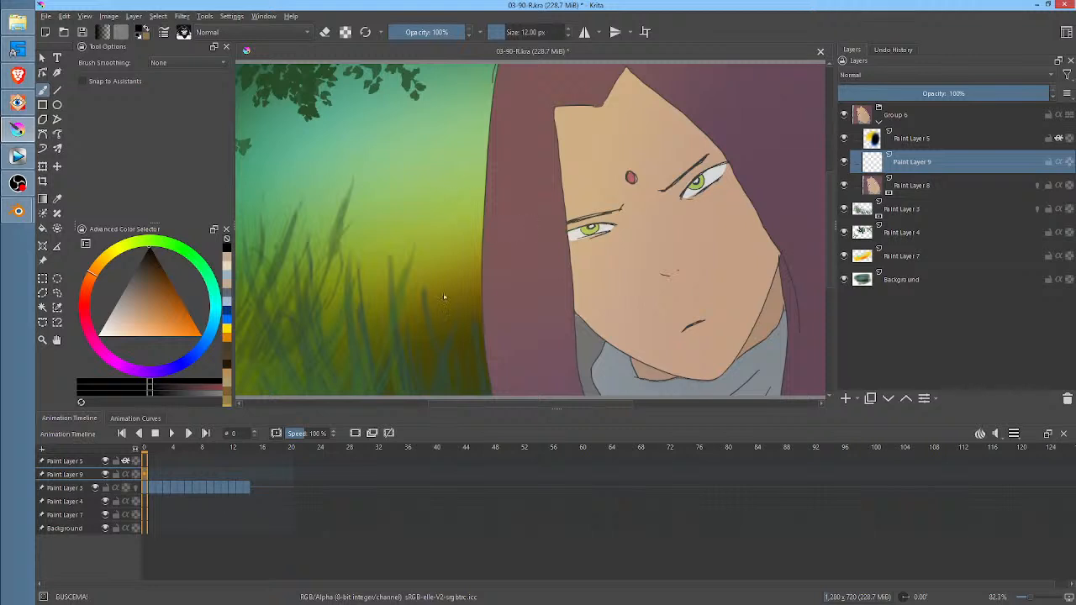
Draw a closed black outline on Paint Layer 9 at frame 0 for the shadow around the face, following the hood and collar
{"action": "left_click", "coordinate": [206, 449]}
{"action": "middle_click_drag", "start_coordinate": [682, 154], "coordinate": [671, 179]}
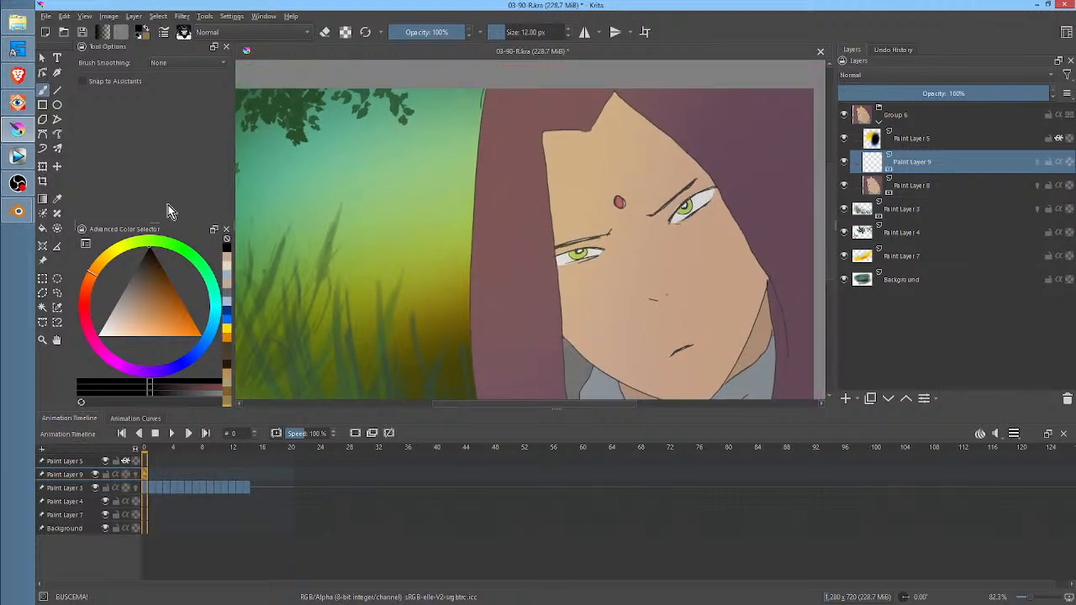
{"action": "right_click", "coordinate": [591, 181]}
{"action": "right_click", "coordinate": [670, 168]}
{"action": "mouse_move", "coordinate": [591, 124]}
{"action": "left_mouse_down"}
{"action": "mouse_move", "coordinate": [530, 126]}
{"action": "mouse_move", "coordinate": [551, 342]}
{"action": "left_mouse_up"}
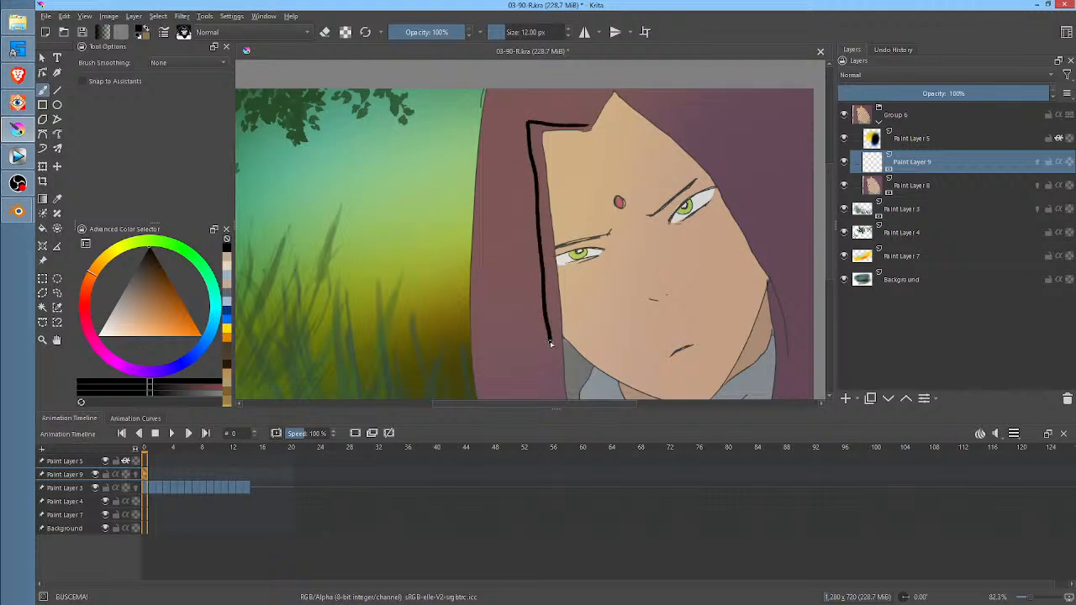
{"action": "middle_click_drag", "start_coordinate": [666, 254], "coordinate": [622, 369], "text": "ctrl"}
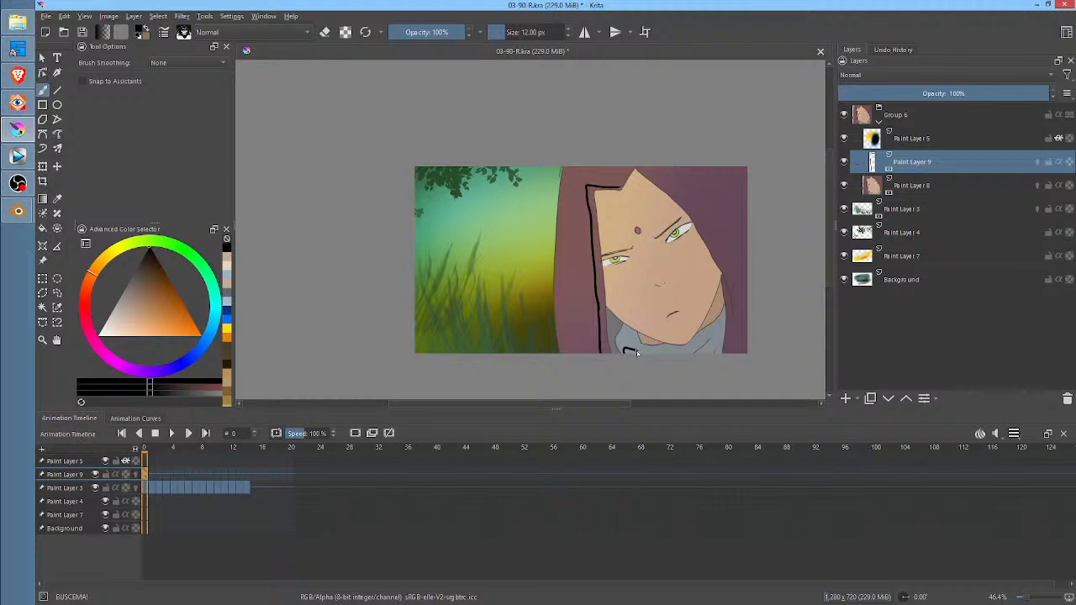
{"action": "mouse_move", "coordinate": [671, 350]}
{"action": "left_mouse_down"}
{"action": "mouse_move", "coordinate": [613, 315]}
{"action": "mouse_move", "coordinate": [609, 203]}
{"action": "mouse_move", "coordinate": [625, 193]}
{"action": "mouse_move", "coordinate": [695, 243]}
{"action": "mouse_move", "coordinate": [715, 307]}
{"action": "mouse_move", "coordinate": [712, 346]}
{"action": "mouse_move", "coordinate": [723, 284]}
{"action": "mouse_move", "coordinate": [715, 257]}
{"action": "mouse_move", "coordinate": [654, 180]}
{"action": "mouse_move", "coordinate": [634, 166]}
{"action": "mouse_move", "coordinate": [621, 187]}
{"action": "left_mouse_up"}
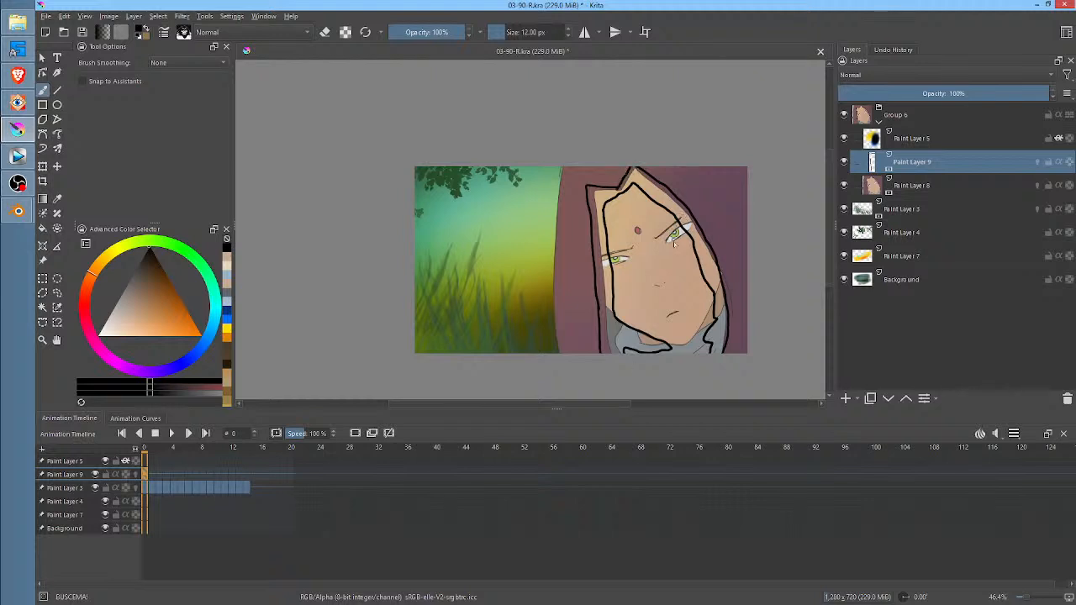
Fill the outlined shadow area with black on Paint Layer 9 and lower the layer's opacity to 14%
{"action": "key", "text": "i"}
{"action": "key", "text": "f"}
{"action": "left_click", "coordinate": [704, 252]}
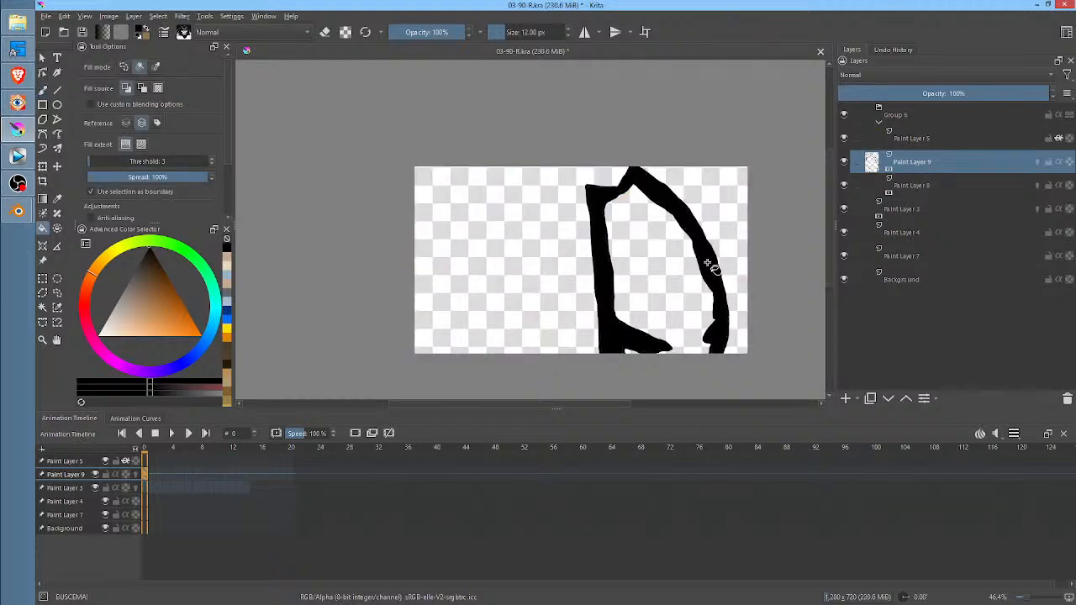
{"action": "key", "text": "i"}
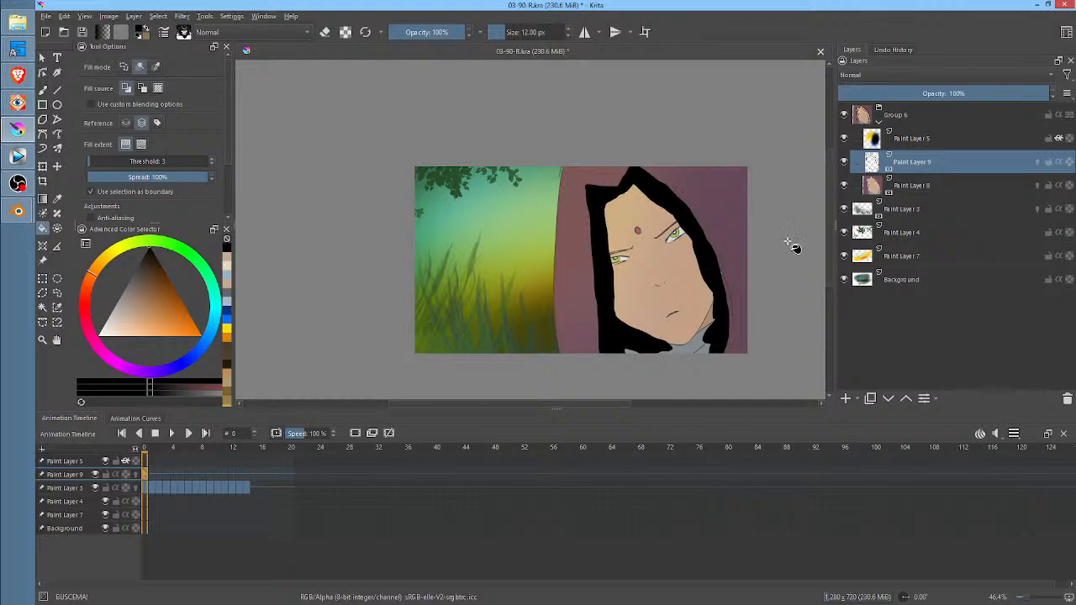
{"action": "mouse_move", "coordinate": [1030, 90]}
{"action": "left_mouse_down"}
{"action": "mouse_move", "coordinate": [855, 93]}
{"action": "mouse_move", "coordinate": [896, 94]}
{"action": "mouse_move", "coordinate": [858, 94]}
{"action": "mouse_move", "coordinate": [866, 101]}
{"action": "left_mouse_up"}
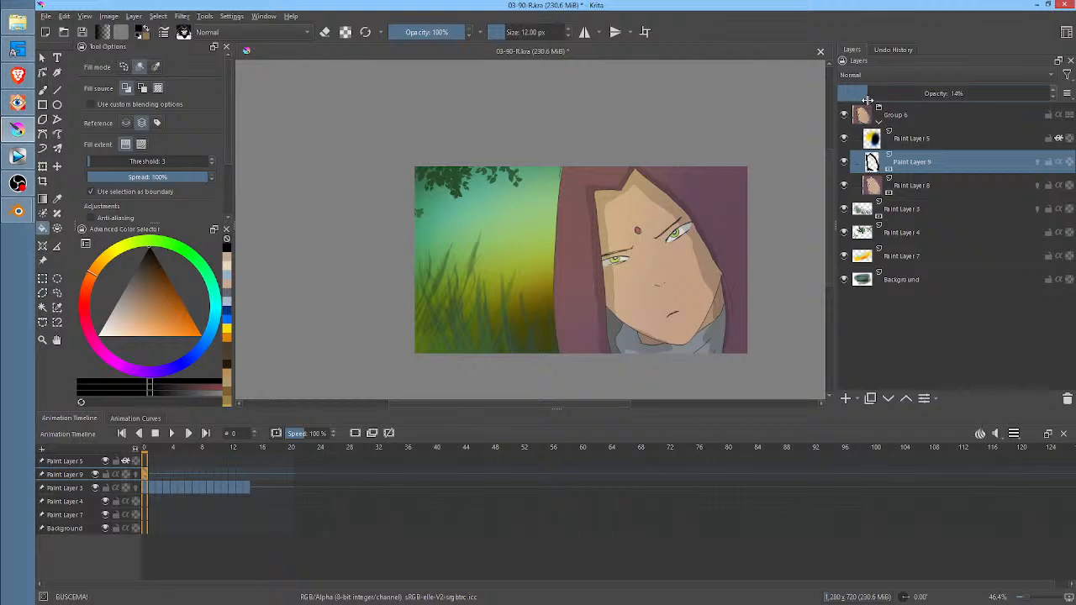
Delete the keyframes at frames 1 to 7 in the timeline row directly below Paint Layer 9, and go to frame 8
{"action": "key", "text": "b"}
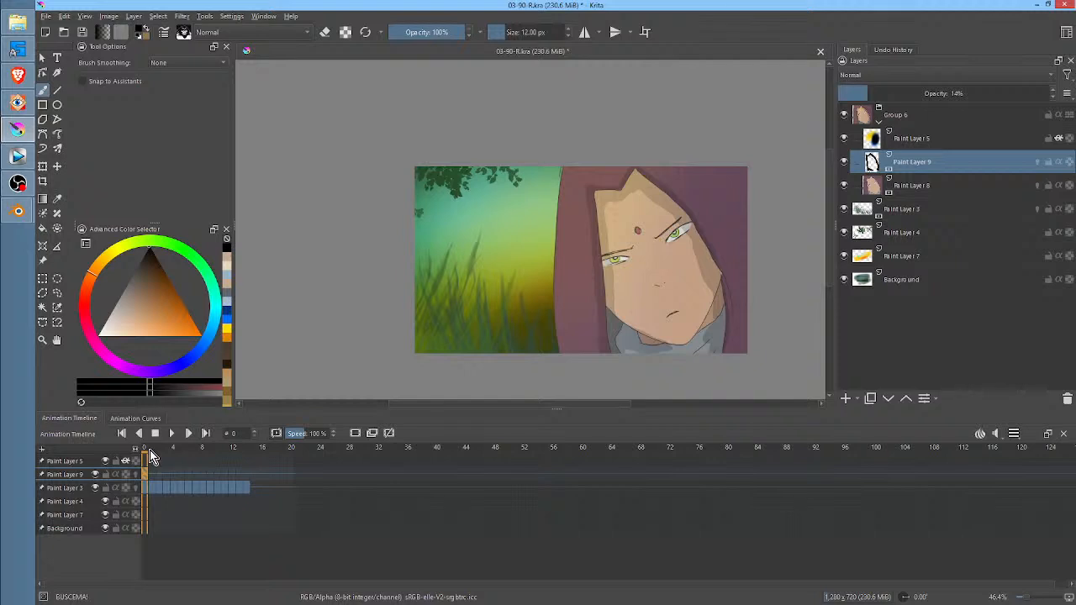
{"action": "left_click_drag", "start_coordinate": [149, 450], "coordinate": [198, 465]}
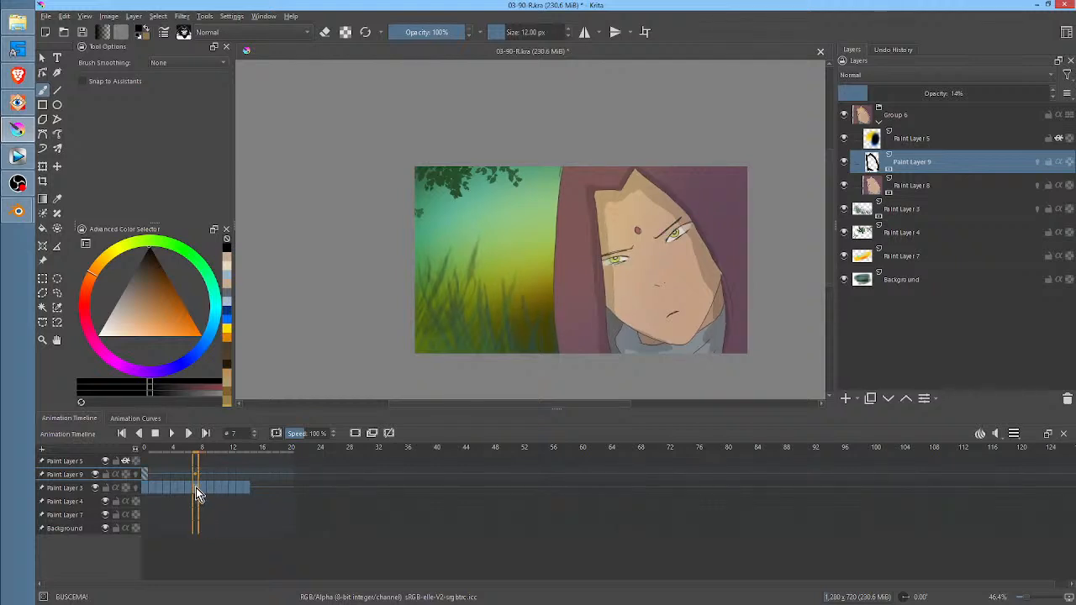
{"action": "left_click", "coordinate": [154, 487], "text": "shift"}
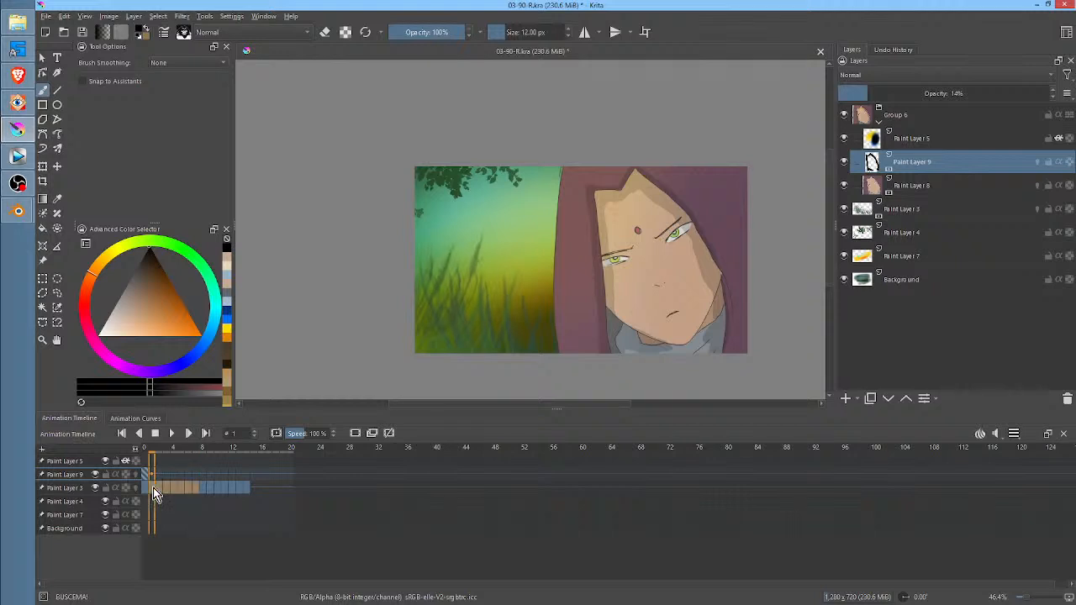
{"action": "left_click", "coordinate": [202, 488]}
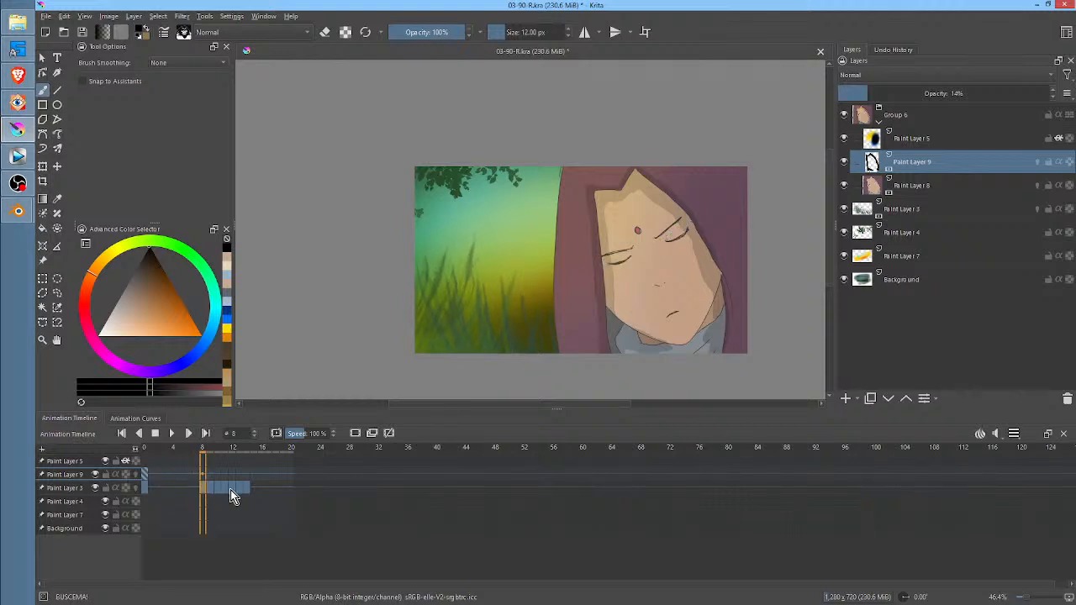
Step back and forth through frames 8 to 10 to compare the static shadow with the character's head movement
{"action": "key", "text": "period"}
{"action": "key", "text": "Right"}
{"action": "key", "text": "Right"}
{"action": "key", "text": "Right"}
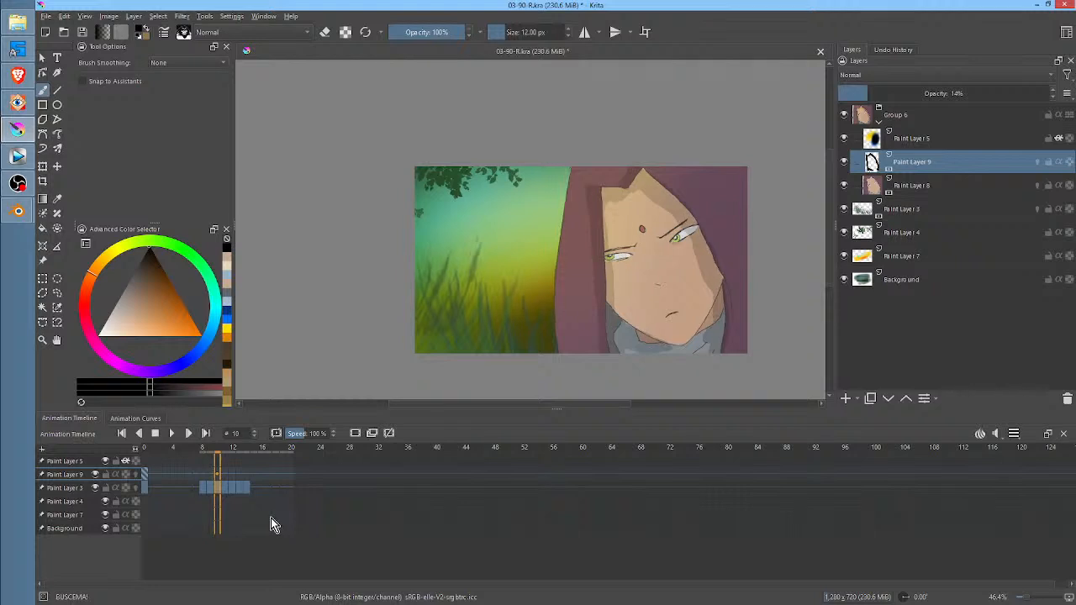
{"action": "key", "text": "Left"}
{"action": "key", "text": "Left"}
{"action": "key", "text": "Left"}
{"action": "key", "text": "Left"}
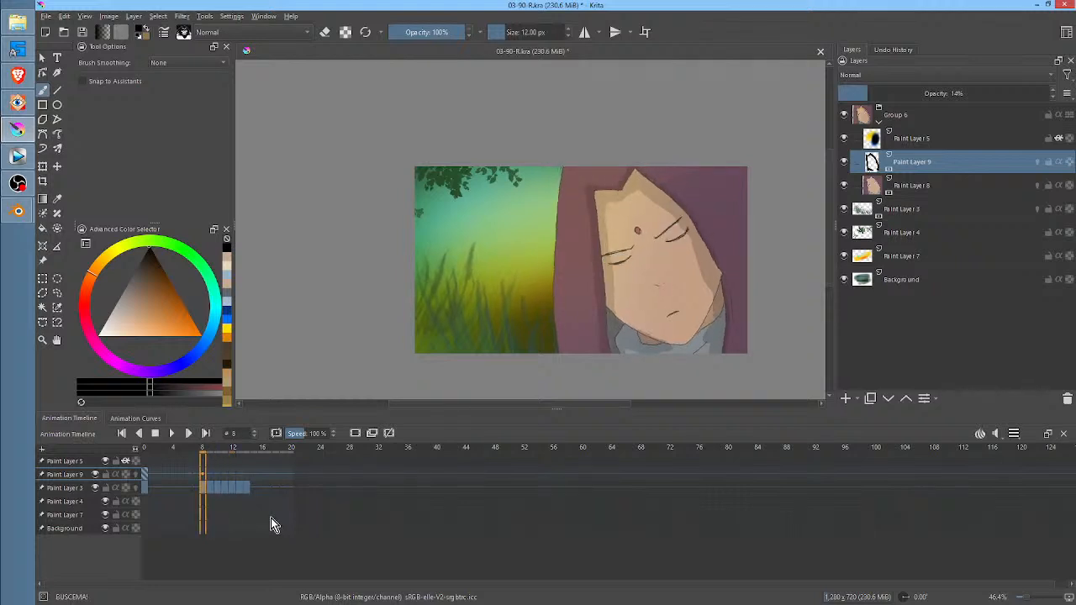
{"action": "key", "text": "Right"}
{"action": "key", "text": "Left"}
{"action": "key", "text": "Right"}
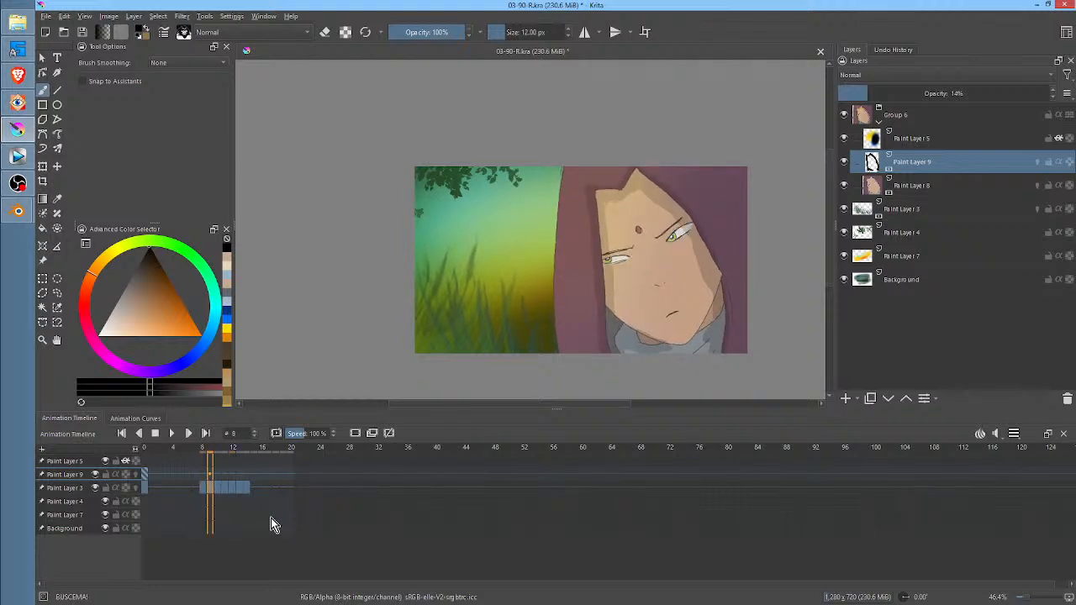
Create a shadow keyframe on Paint Layer 9 at frame 9 and rotate the shadow slightly clockwise to follow the head
{"action": "key", "text": "Right"}
{"action": "key", "text": "ctrl+t"}
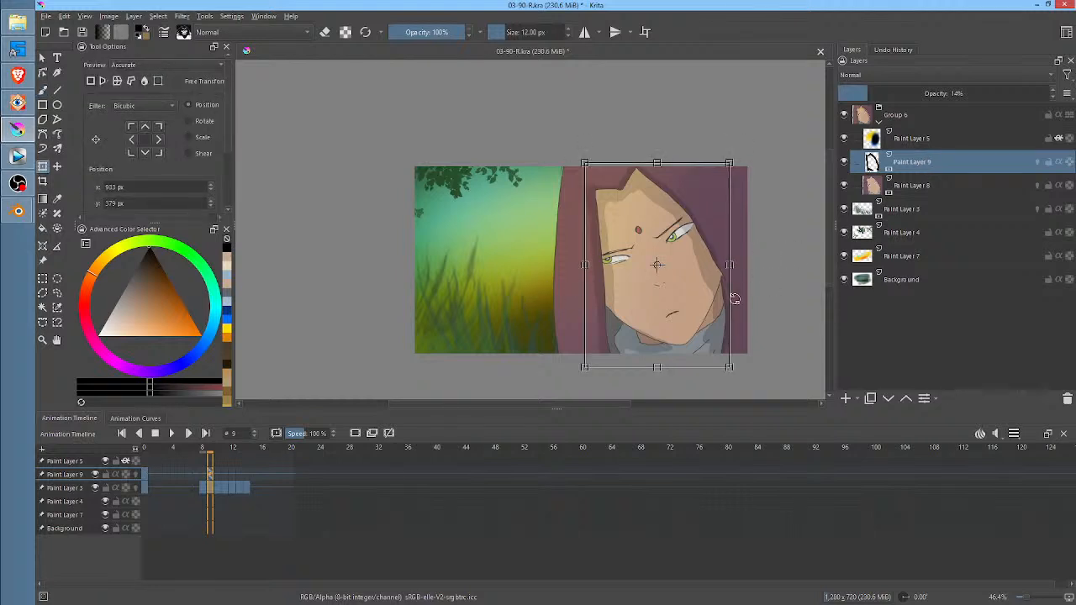
{"action": "left_click_drag", "start_coordinate": [767, 333], "coordinate": [765, 335]}
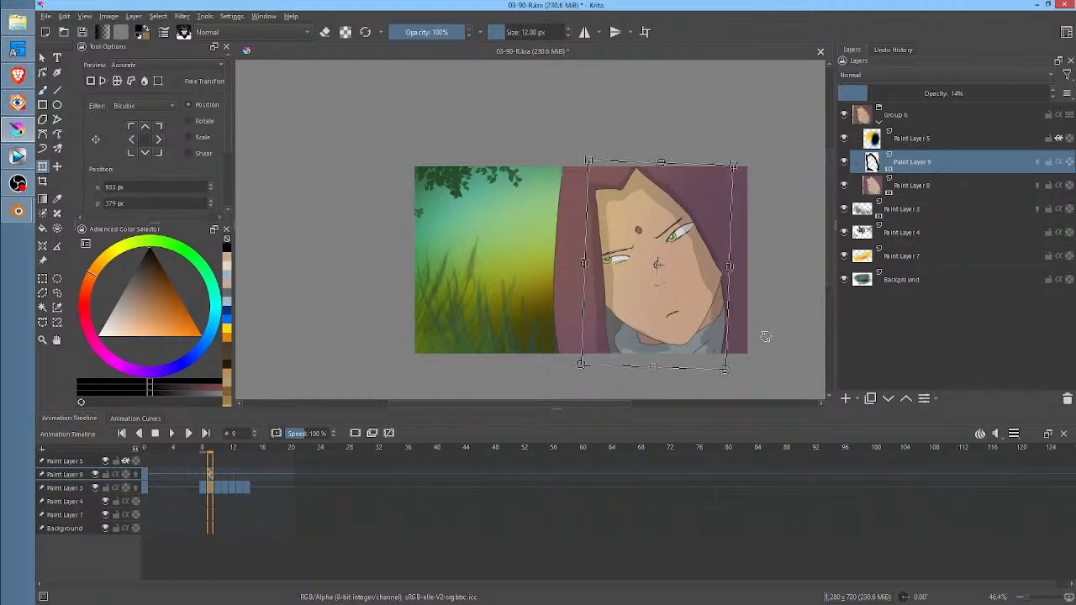
At frame 10, free-transform the Paint Layer 9 shadow to match the turned head and refine its shape with Liquify
{"action": "key", "text": "Right"}
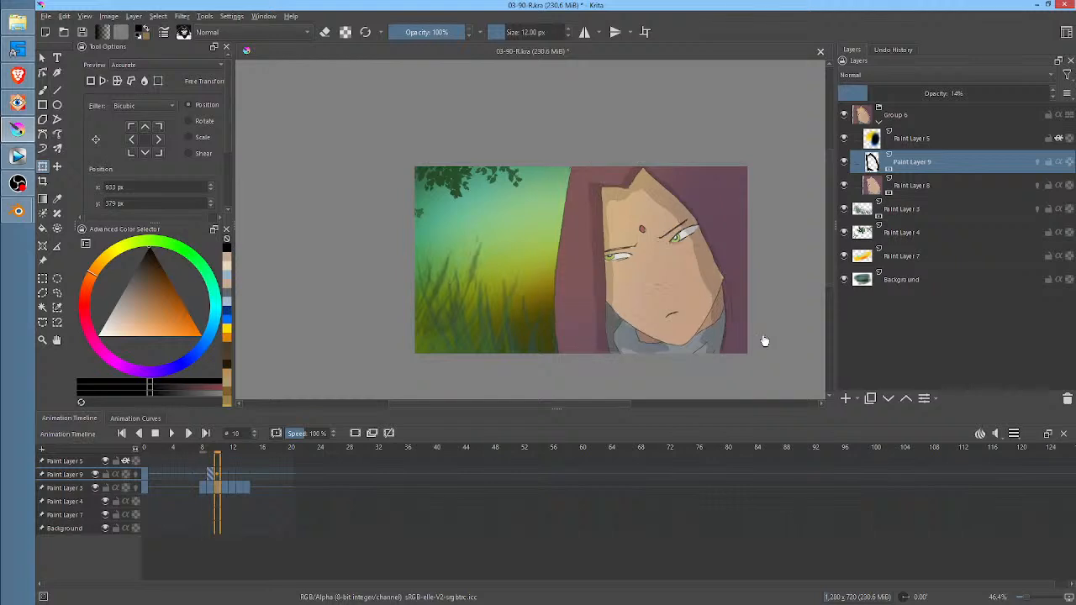
{"action": "left_click", "coordinate": [700, 304]}
{"action": "left_click_drag", "start_coordinate": [777, 289], "coordinate": [775, 297]}
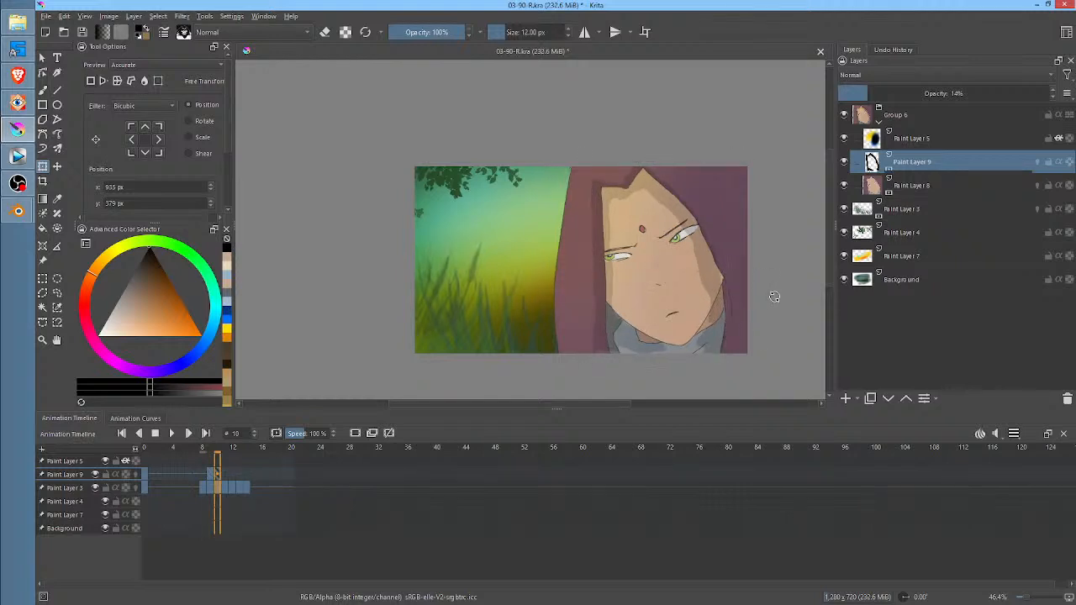
{"action": "left_click_drag", "start_coordinate": [692, 300], "coordinate": [758, 299]}
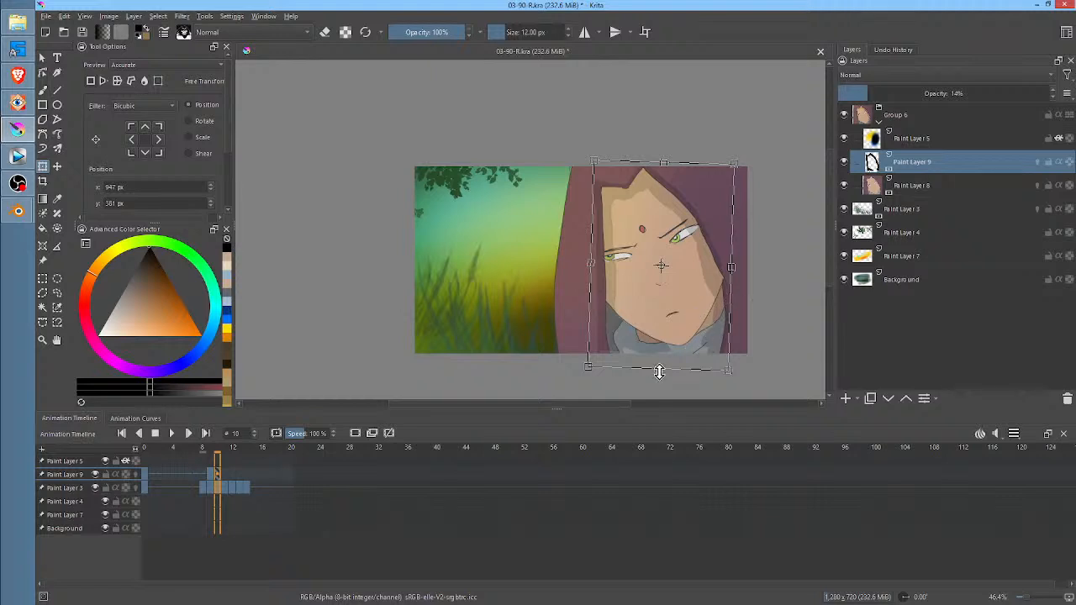
{"action": "left_click_drag", "start_coordinate": [658, 367], "coordinate": [663, 369]}
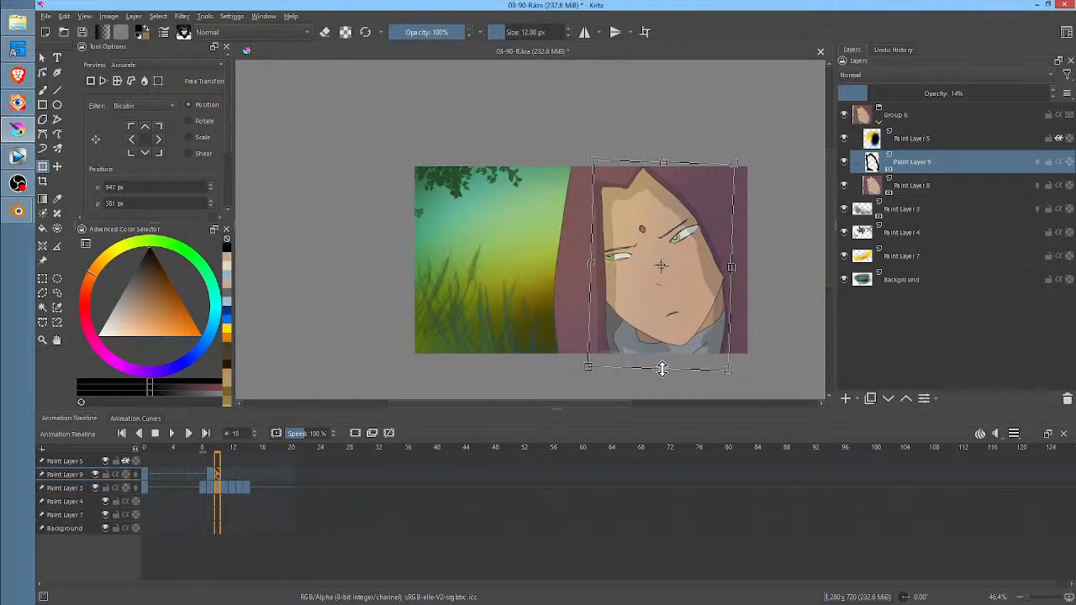
{"action": "right_click", "coordinate": [682, 258]}
{"action": "left_click", "coordinate": [726, 326]}
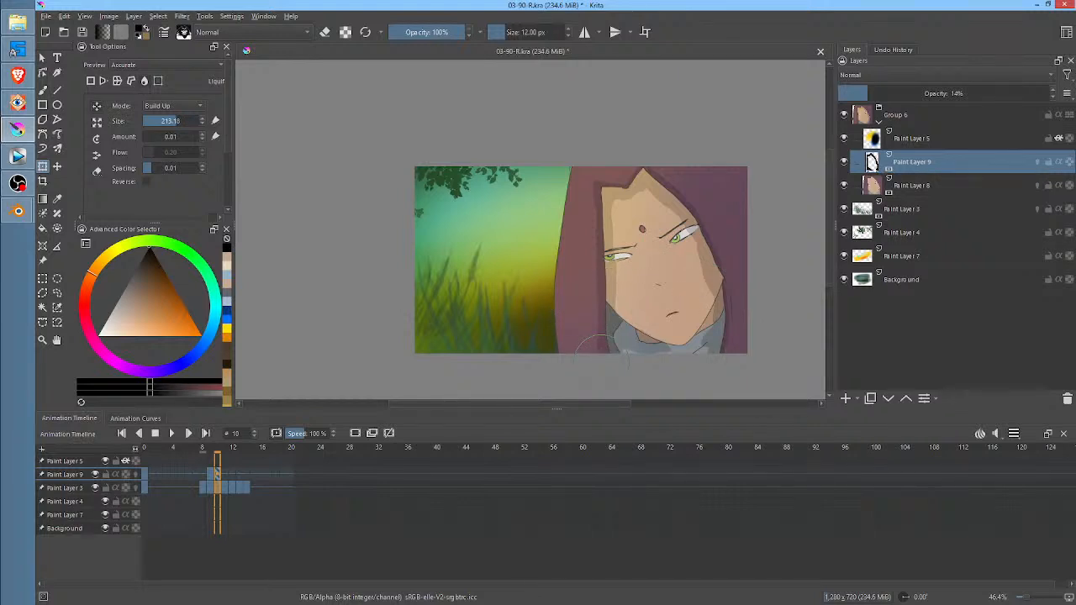
At frame 11, rotate the Paint Layer 9 shadow clockwise and reposition it at about x 974, y 376 px to fit the head
{"action": "key", "text": "Right"}
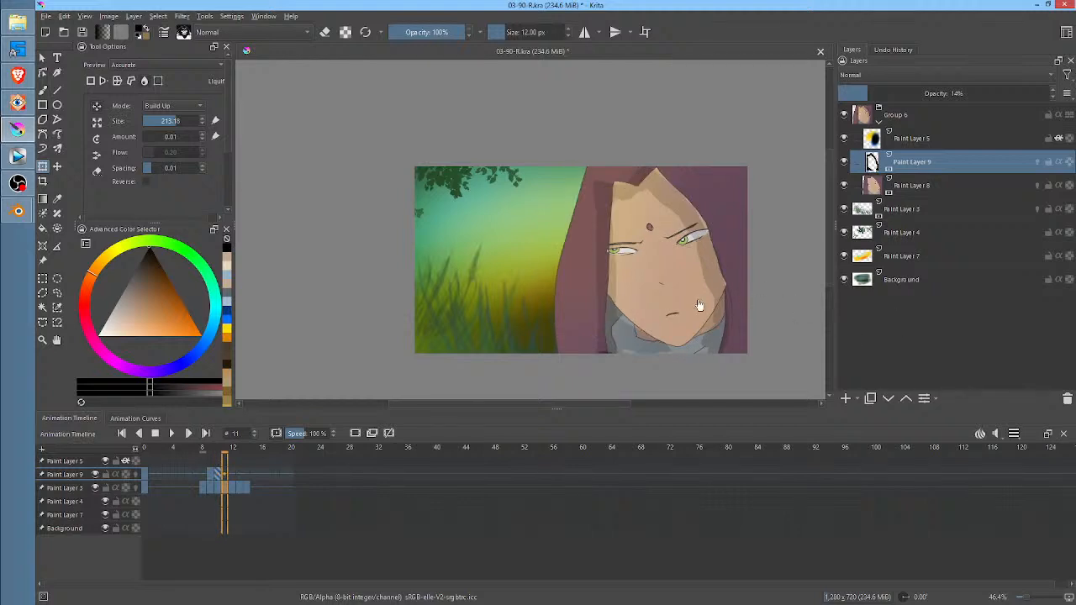
{"action": "right_click", "coordinate": [664, 276]}
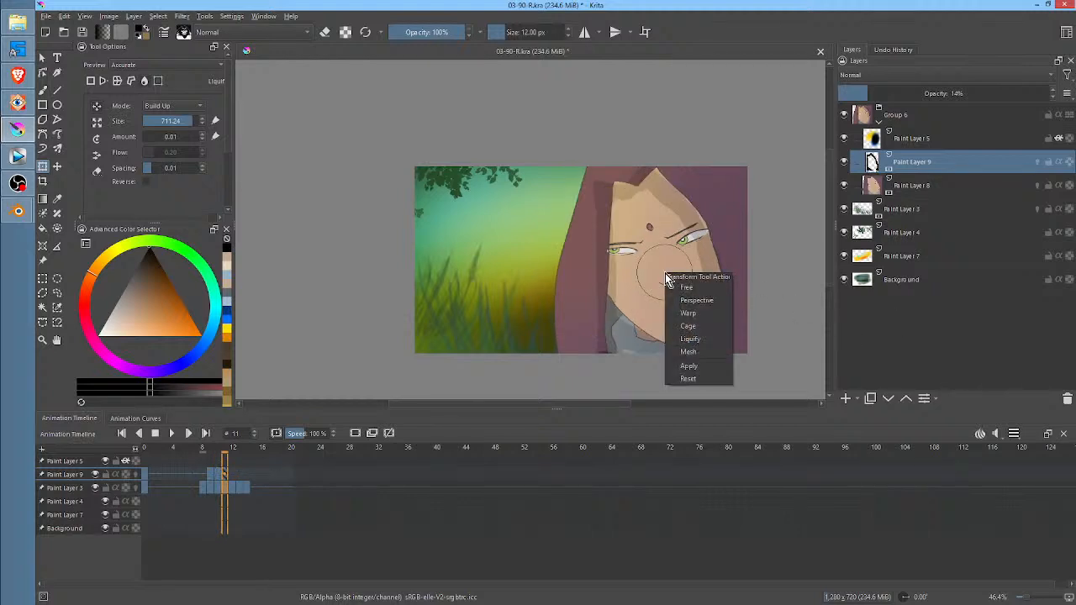
{"action": "left_click", "coordinate": [677, 286]}
{"action": "left_click_drag", "start_coordinate": [760, 276], "coordinate": [759, 291]}
{"action": "left_click_drag", "start_coordinate": [693, 294], "coordinate": [697, 293]}
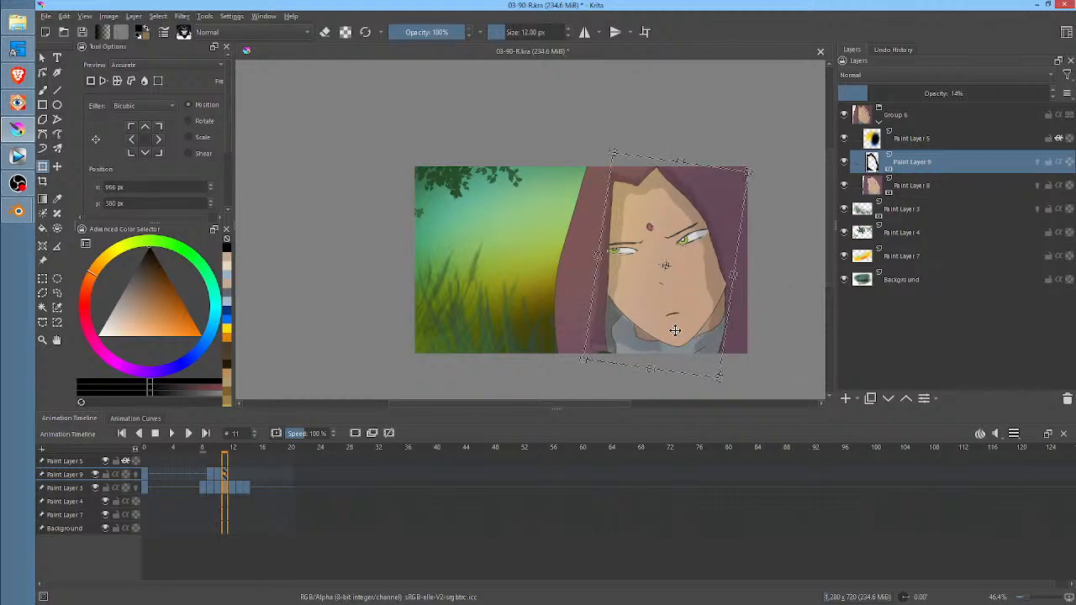
{"action": "key", "text": "Return"}
{"action": "left_click_drag", "start_coordinate": [676, 330], "coordinate": [671, 333]}
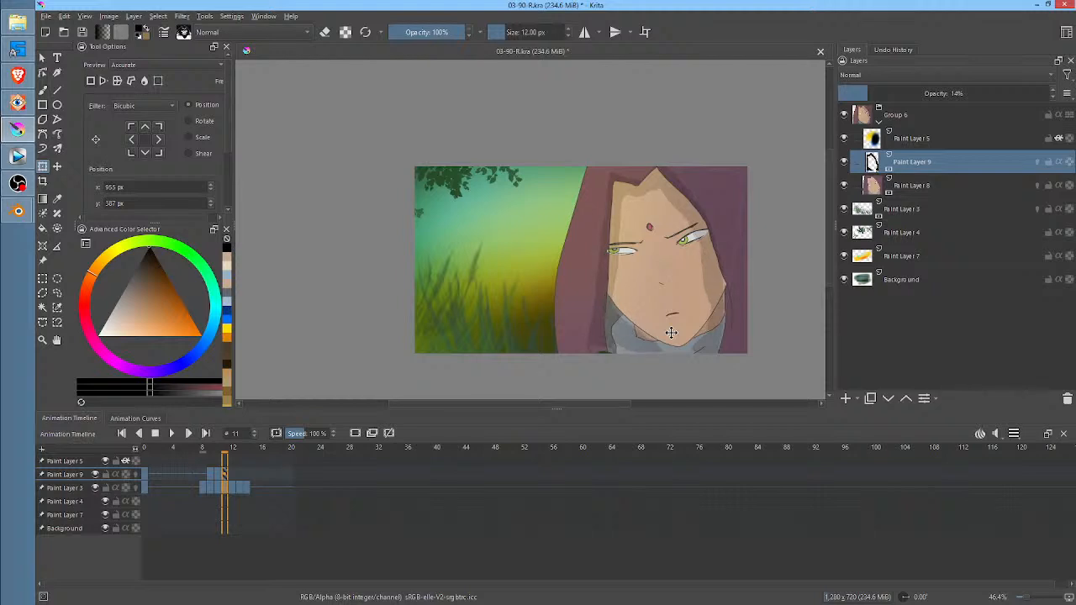
{"action": "left_click_drag", "start_coordinate": [769, 294], "coordinate": [769, 292]}
{"action": "left_click", "coordinate": [769, 292]}
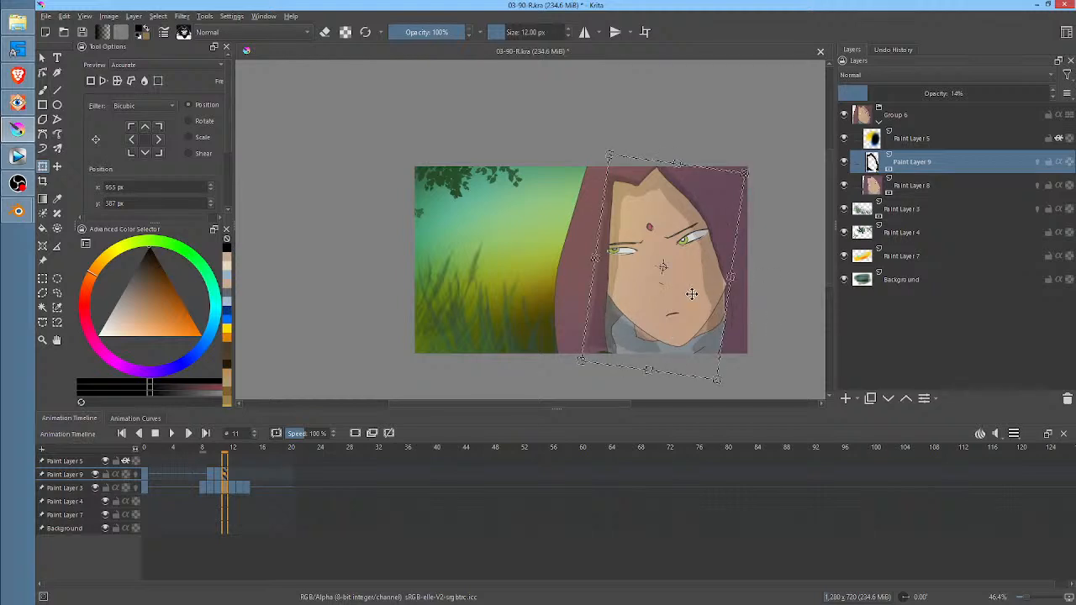
{"action": "left_click_drag", "start_coordinate": [692, 294], "coordinate": [697, 291]}
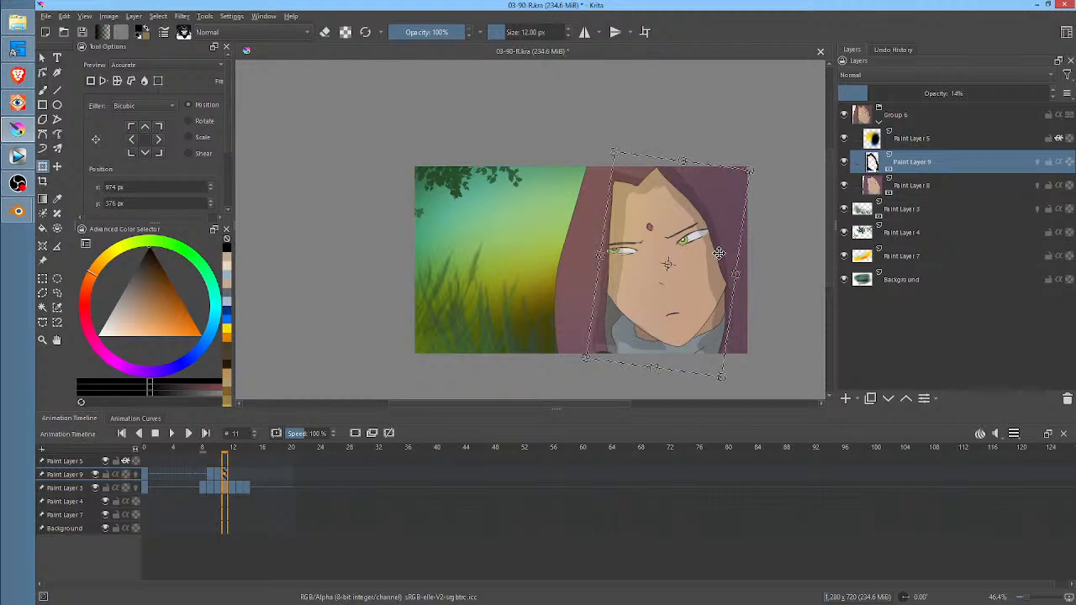
{"action": "left_click_drag", "start_coordinate": [720, 253], "coordinate": [718, 252]}
Liquify the frame 11 shadow so its edges fit the hood and collar
{"action": "right_click", "coordinate": [722, 317]}
{"action": "left_click", "coordinate": [748, 379]}
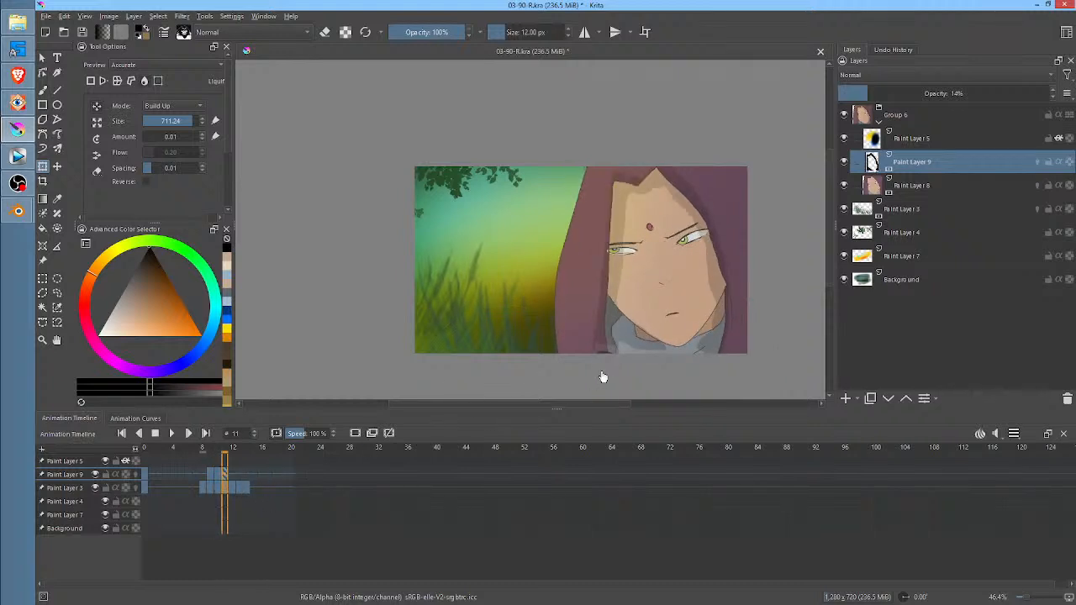
{"action": "mouse_move", "coordinate": [618, 334]}
{"action": "left_mouse_down", "text": "shift"}
{"action": "mouse_move", "coordinate": [456, 334]}
{"action": "mouse_move", "coordinate": [474, 334]}
{"action": "left_mouse_up", "text": "shift"}
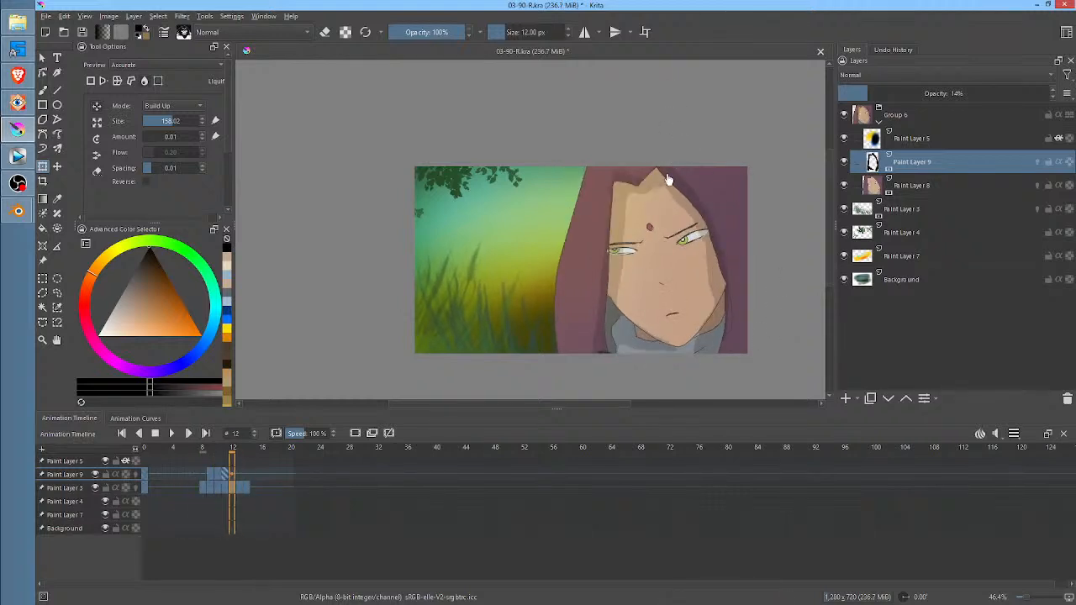
Try to liquify the frame 12 shadow under the hood's peak with a smaller brush, comparing it with frames 10 and 11
{"action": "left_click", "coordinate": [645, 191]}
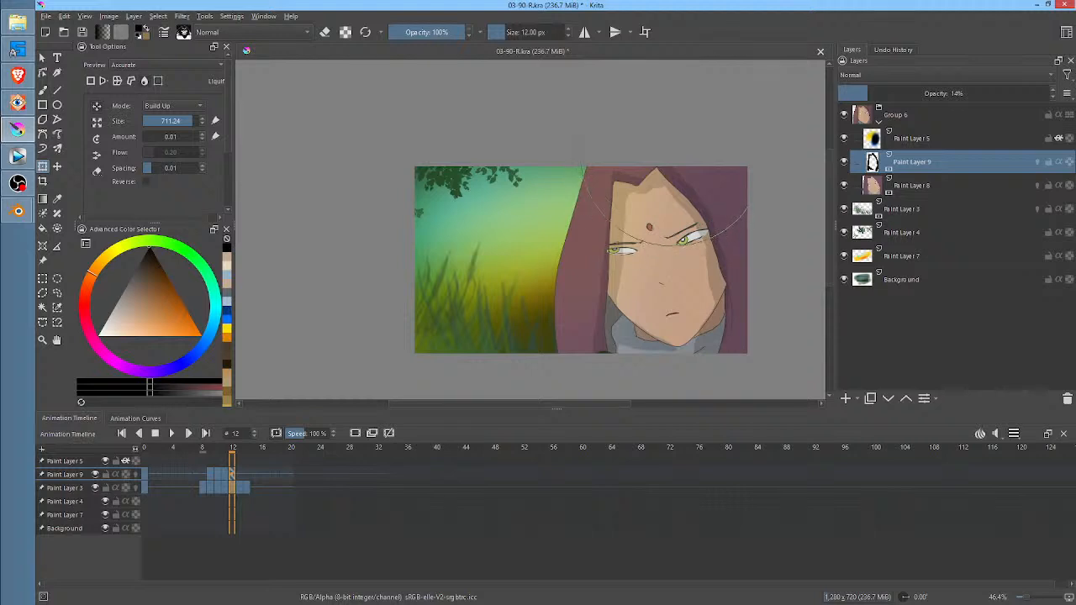
{"action": "left_click_drag", "start_coordinate": [174, 121], "coordinate": [161, 122]}
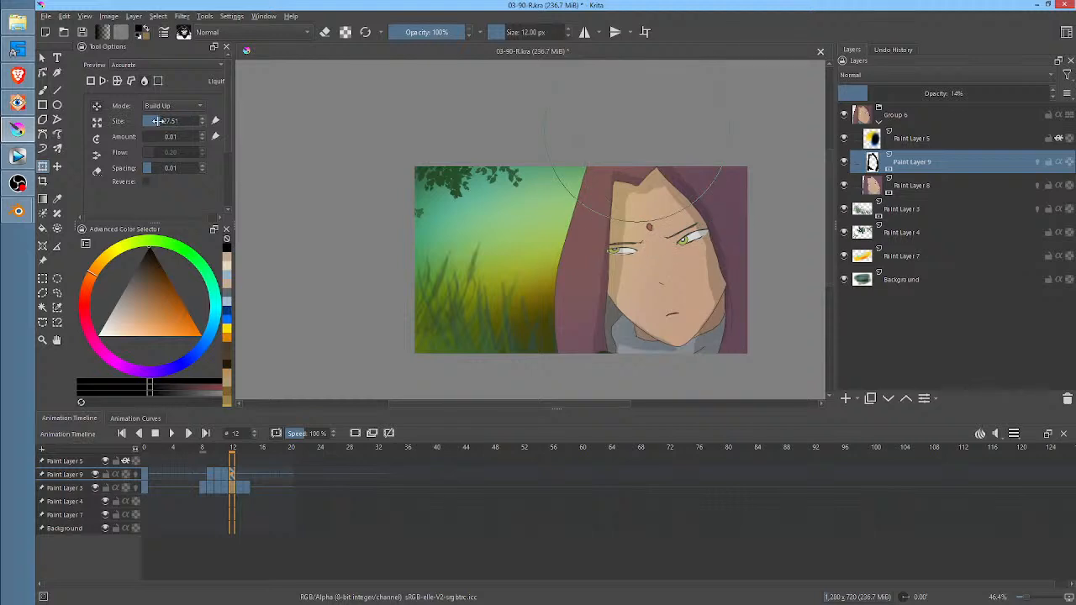
{"action": "mouse_move", "coordinate": [644, 186]}
{"action": "left_mouse_down", "text": "shift"}
{"action": "mouse_move", "coordinate": [679, 188]}
{"action": "mouse_move", "coordinate": [661, 171]}
{"action": "mouse_move", "coordinate": [636, 178]}
{"action": "mouse_move", "coordinate": [666, 190]}
{"action": "left_mouse_up", "text": "shift"}
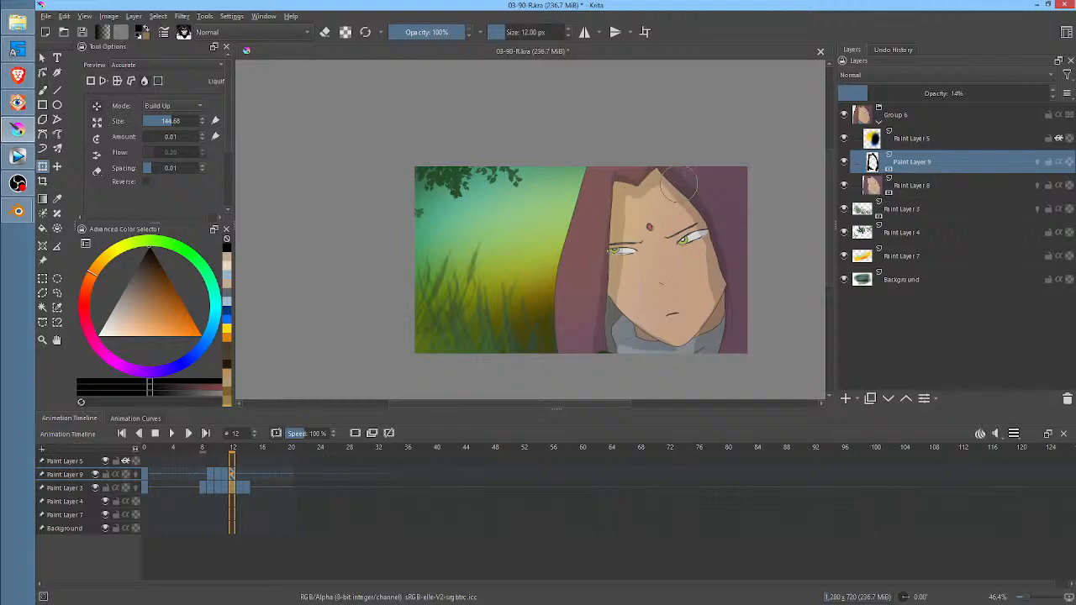
{"action": "key", "text": "Left"}
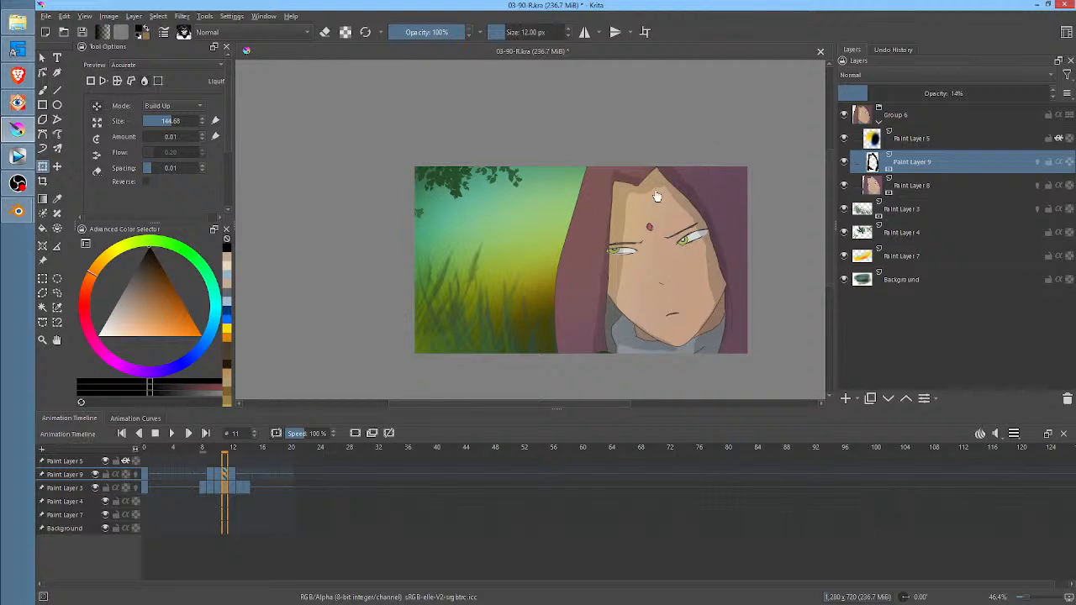
{"action": "key", "text": "Right"}
{"action": "key", "text": "Left"}
{"action": "key", "text": "Left"}
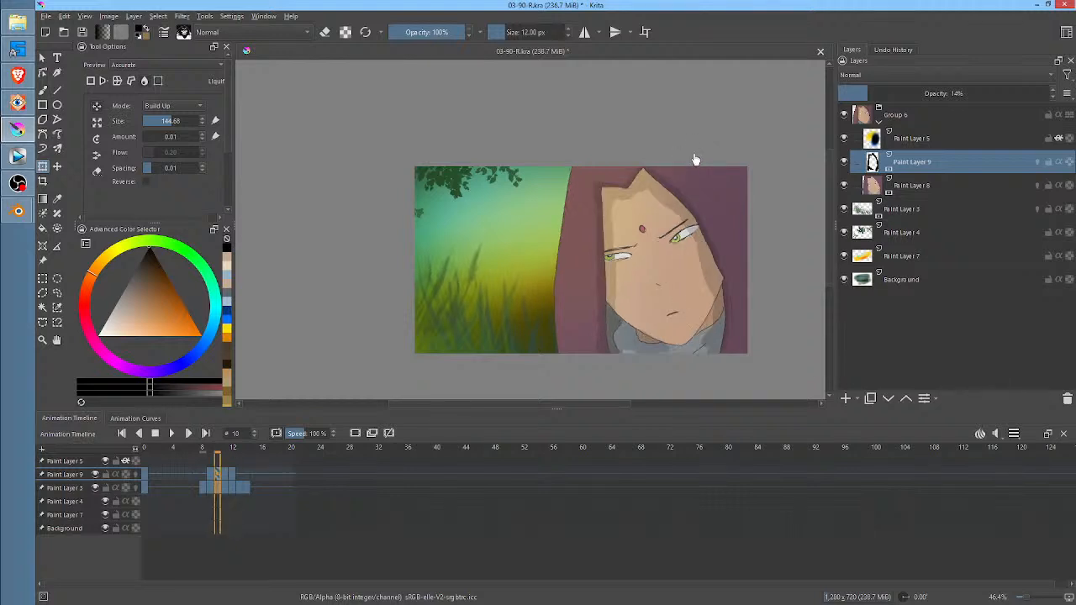
{"action": "key", "text": "Right"}
{"action": "key", "text": "Right"}
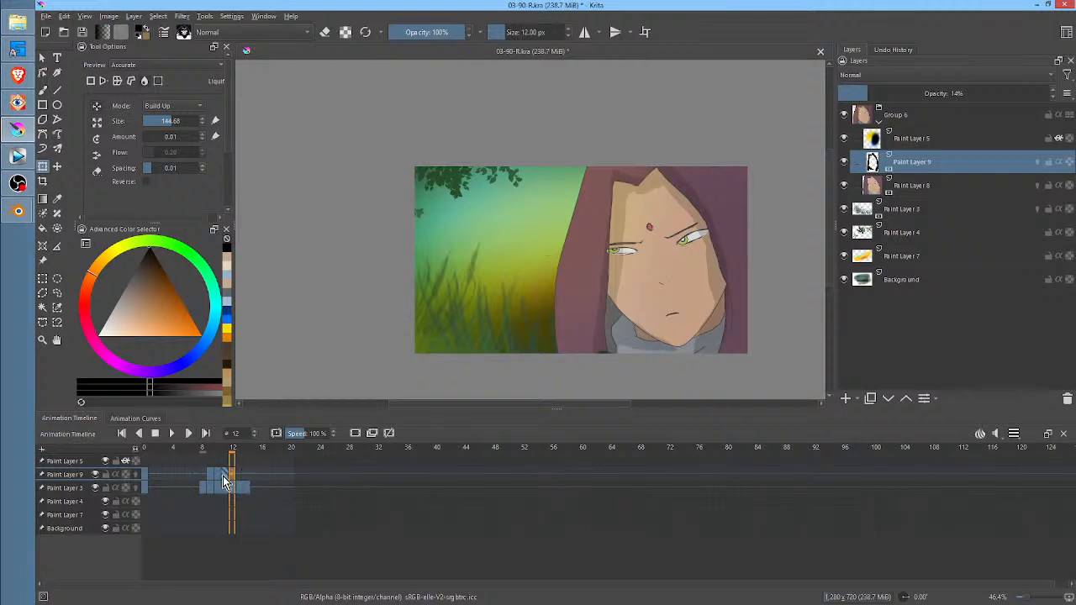
On frame 11, liquify the forehead shadow on Paint Layer 9 with a size of about 60 so its edge follows the hood's peak
{"action": "left_click", "coordinate": [222, 475]}
{"action": "mouse_move", "coordinate": [642, 193]}
{"action": "left_mouse_down", "text": "shift"}
{"action": "mouse_move", "coordinate": [981, 193]}
{"action": "mouse_move", "coordinate": [639, 196]}
{"action": "mouse_move", "coordinate": [659, 192]}
{"action": "mouse_move", "coordinate": [662, 210]}
{"action": "left_mouse_up", "text": "shift"}
{"action": "middle_click_drag", "start_coordinate": [662, 209], "coordinate": [724, 146], "text": "ctrl"}
{"action": "left_click_drag", "start_coordinate": [644, 202], "coordinate": [517, 202], "text": "shift"}
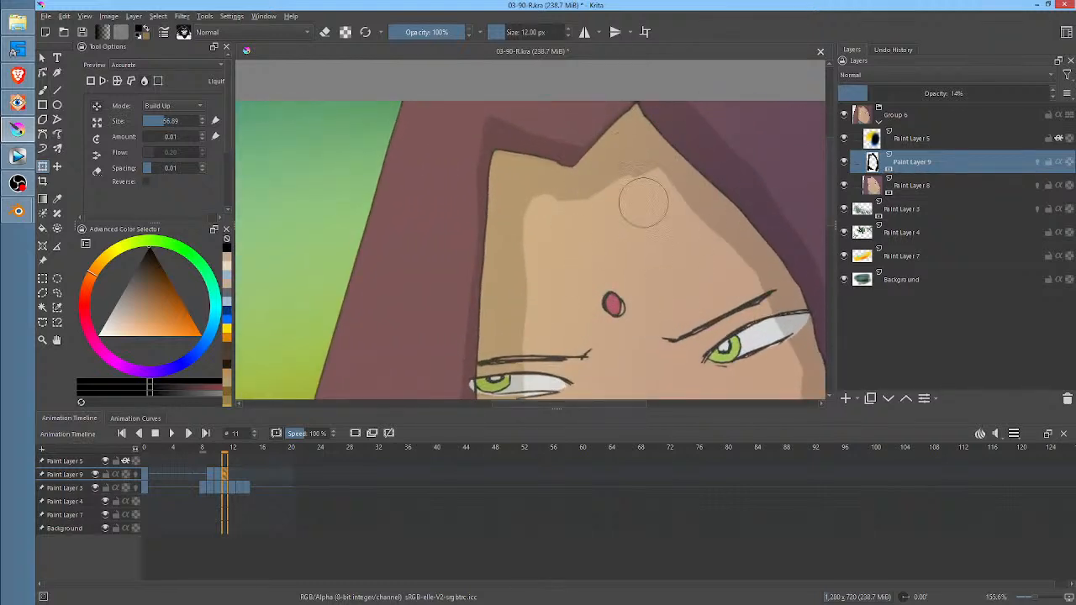
{"action": "left_click_drag", "start_coordinate": [647, 177], "coordinate": [634, 175]}
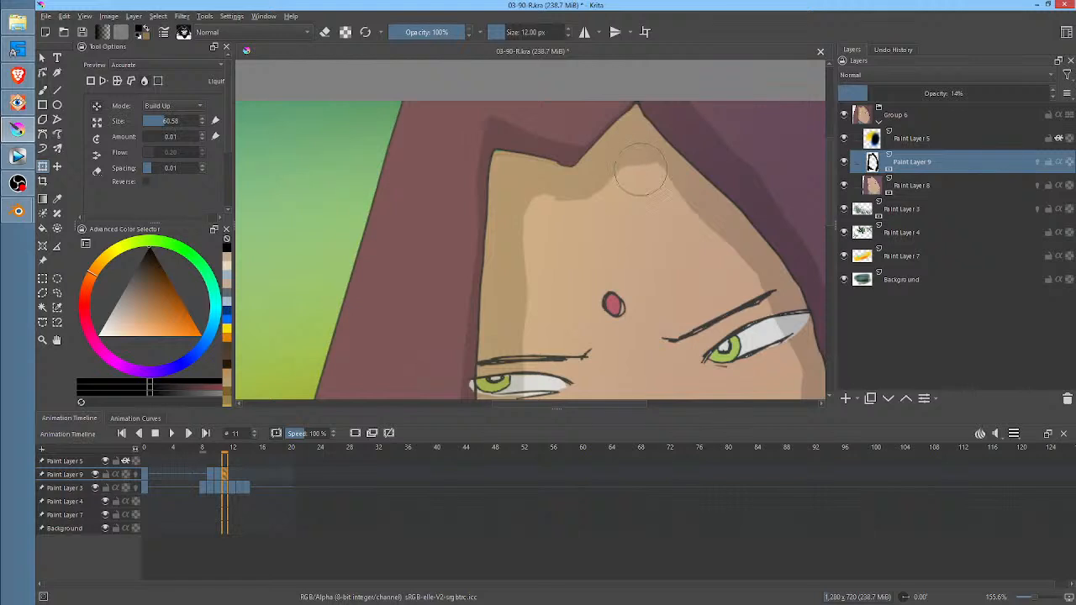
{"action": "middle_click_drag", "start_coordinate": [634, 177], "coordinate": [591, 271], "text": "ctrl"}
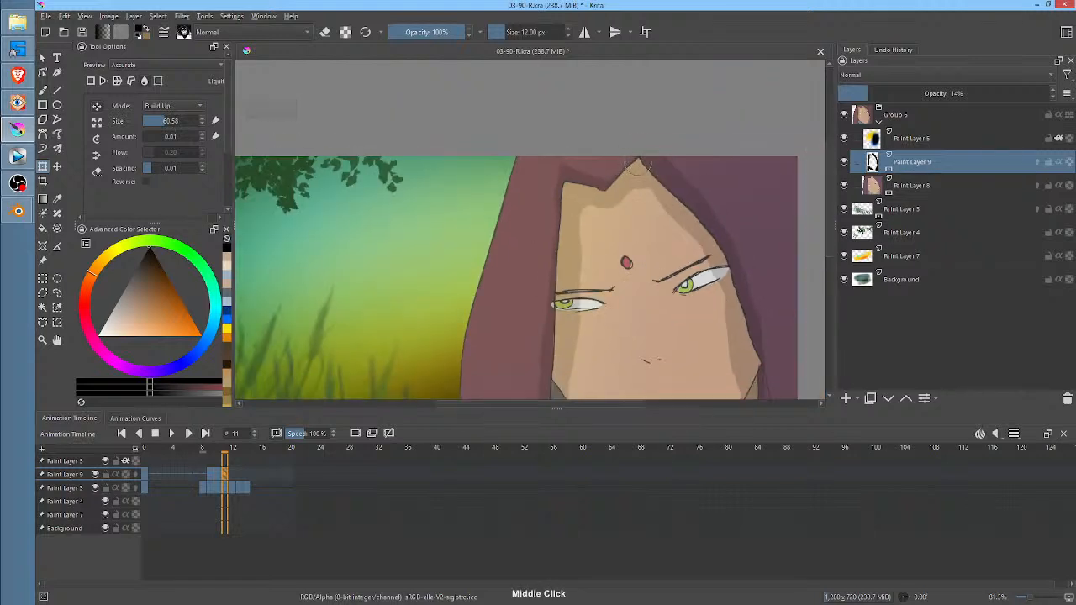
{"action": "key", "text": "Left"}
{"action": "key", "text": "Right"}
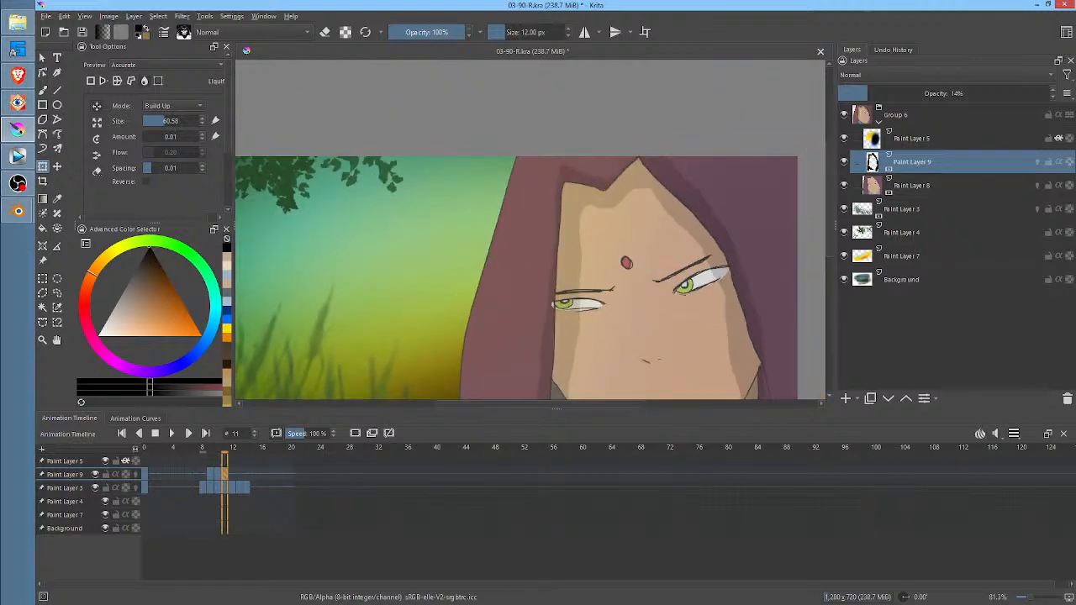
{"action": "left_click", "coordinate": [622, 175]}
{"action": "mouse_move", "coordinate": [631, 171]}
{"action": "left_mouse_down"}
{"action": "mouse_move", "coordinate": [620, 173]}
{"action": "mouse_move", "coordinate": [638, 159]}
{"action": "left_mouse_up"}
{"action": "left_click_drag", "start_coordinate": [620, 179], "coordinate": [600, 175]}
Liquify the frame 11 shadow around the chin and lower jaw so it fits the face outline
{"action": "middle_click_drag", "start_coordinate": [790, 316], "coordinate": [746, 180]}
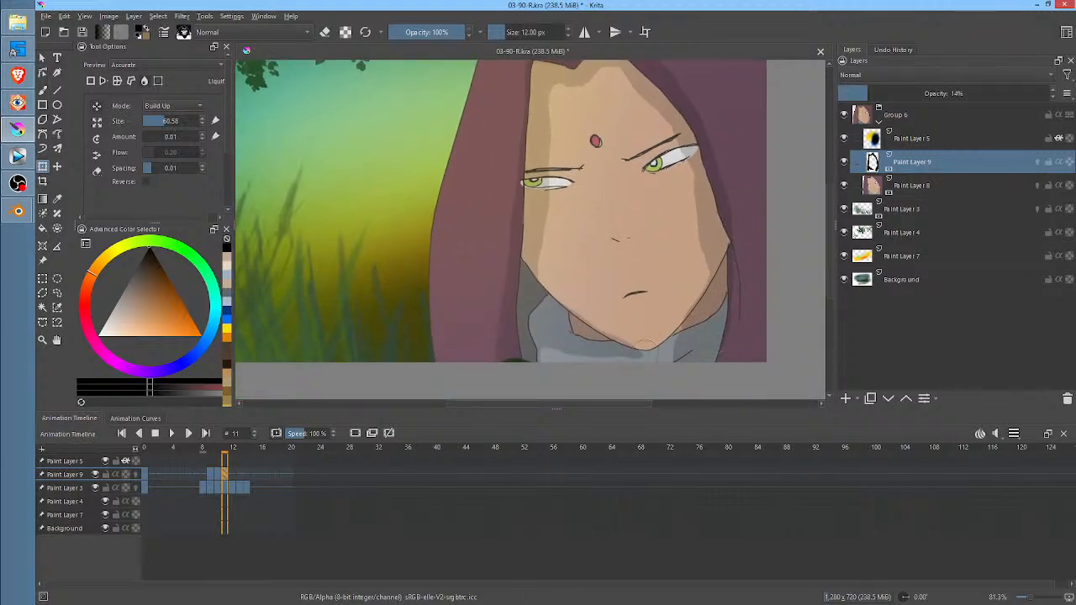
{"action": "mouse_move", "coordinate": [641, 340]}
{"action": "left_mouse_down"}
{"action": "mouse_move", "coordinate": [621, 330]}
{"action": "mouse_move", "coordinate": [636, 321]}
{"action": "left_mouse_up"}
{"action": "key", "text": "Left"}
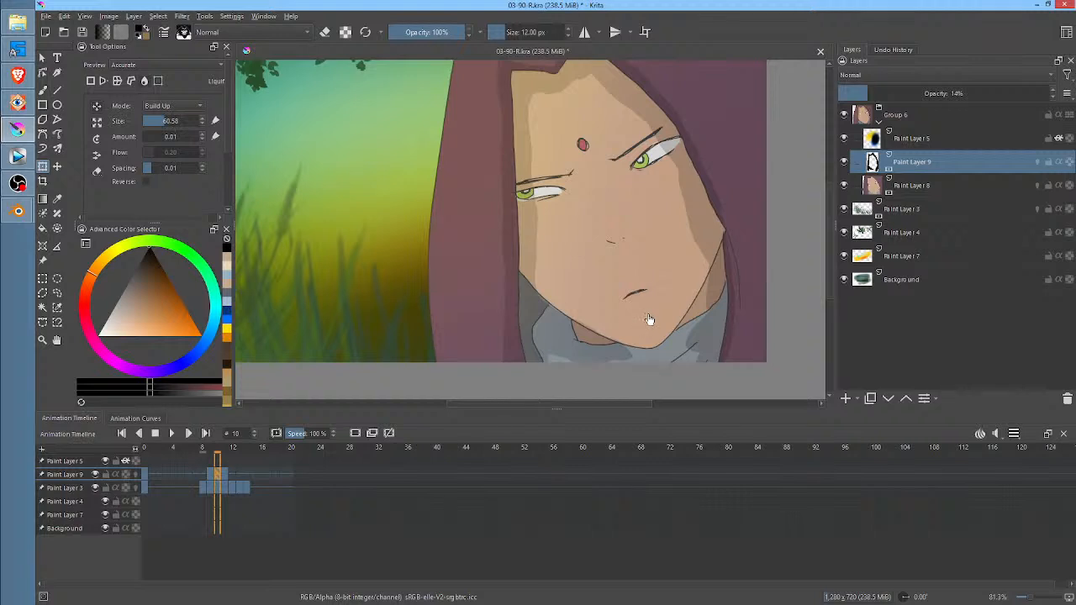
{"action": "key", "text": "Right"}
{"action": "left_click", "coordinate": [592, 315]}
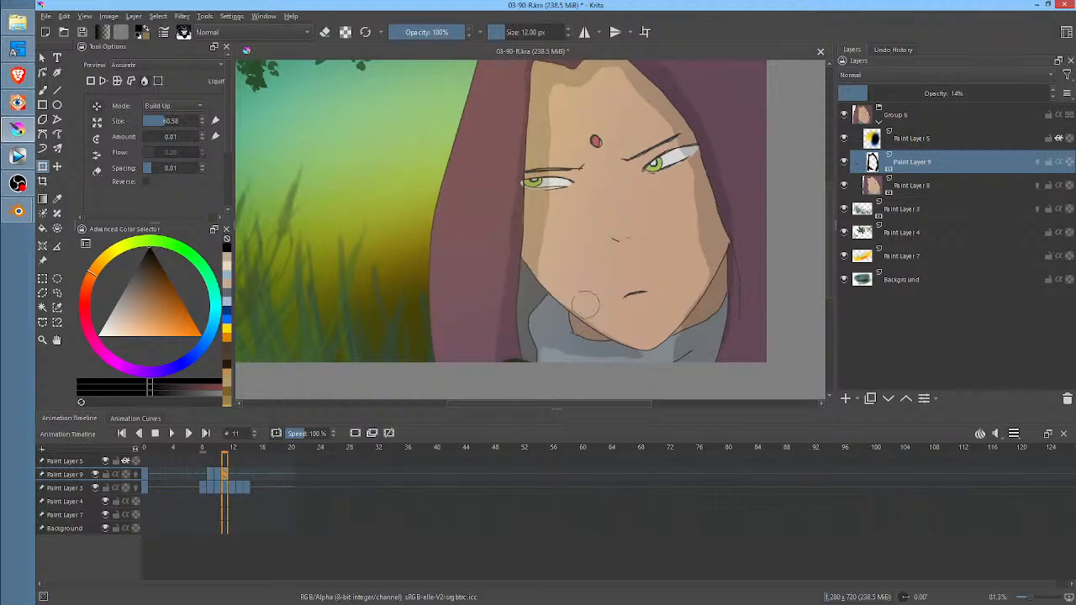
{"action": "left_click_drag", "start_coordinate": [585, 305], "coordinate": [661, 343]}
Flip repeatedly through frames 9 to 11 to examine how the face shadow moves with the head
{"action": "key", "text": "Left"}
{"action": "key", "text": "Left"}
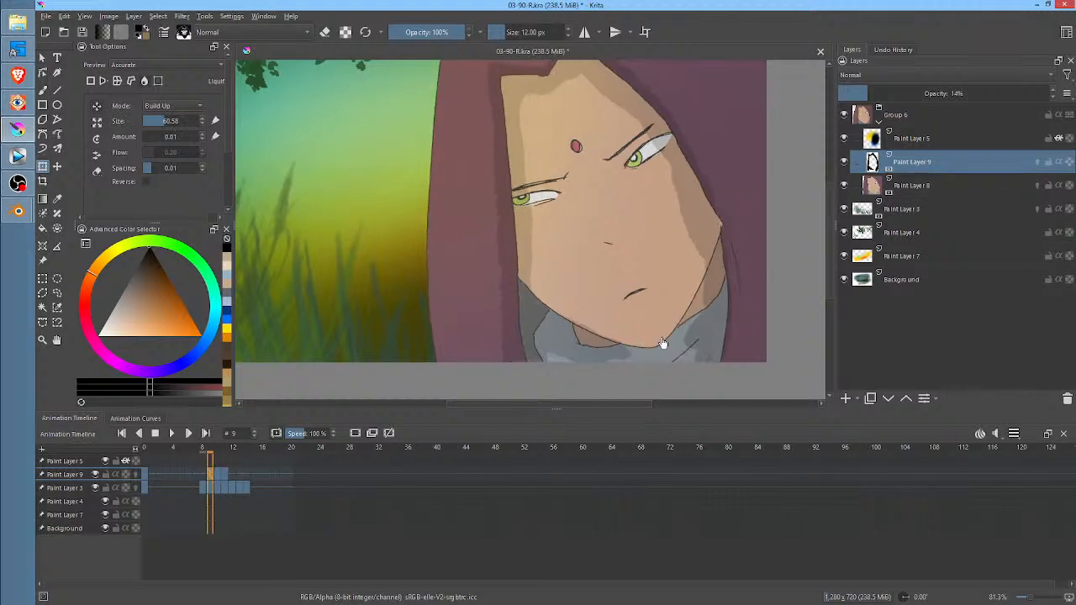
{"action": "key", "text": "Right"}
{"action": "key", "text": "Right"}
{"action": "key", "text": "Left"}
{"action": "key", "text": "Left"}
{"action": "key", "text": "Right"}
{"action": "key", "text": "Right"}
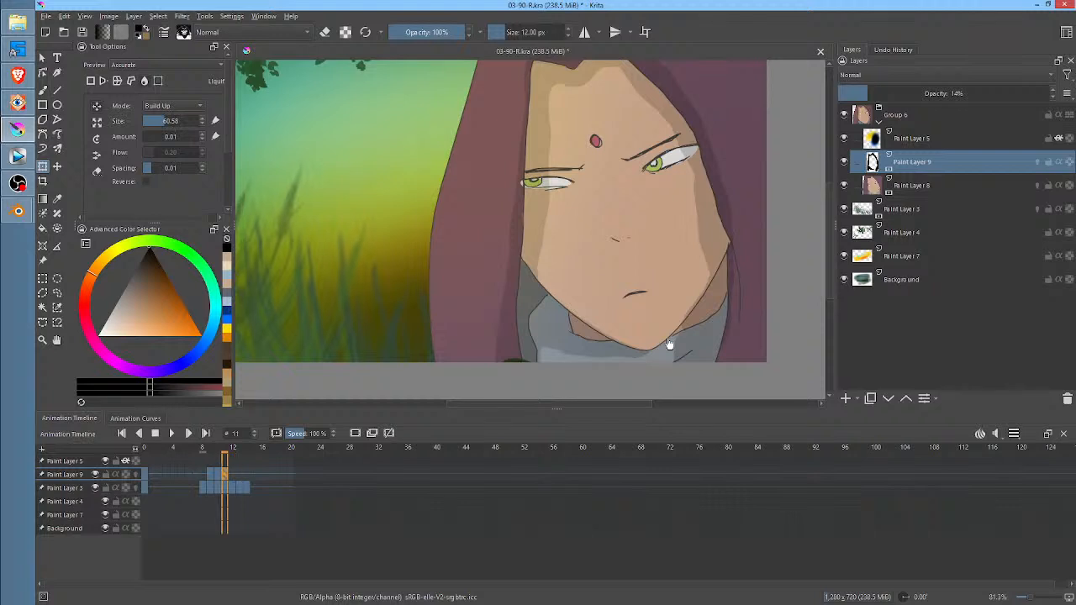
{"action": "key", "text": "Left"}
{"action": "key", "text": "Left"}
{"action": "key", "text": "Right"}
{"action": "key", "text": "Right"}
Rename Paint Layer 3, the animated grass layer, as GRASS IN BREEZE
{"action": "left_click", "coordinate": [913, 234]}
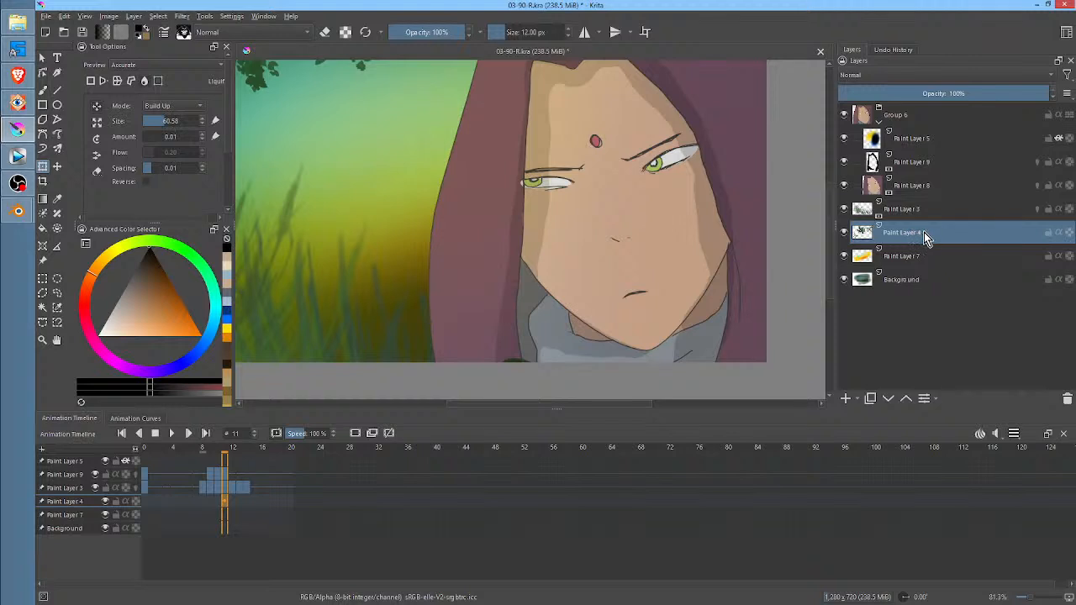
{"action": "scroll", "coordinate": [620, 287], "scroll_direction": "down", "scroll_amount": 2}
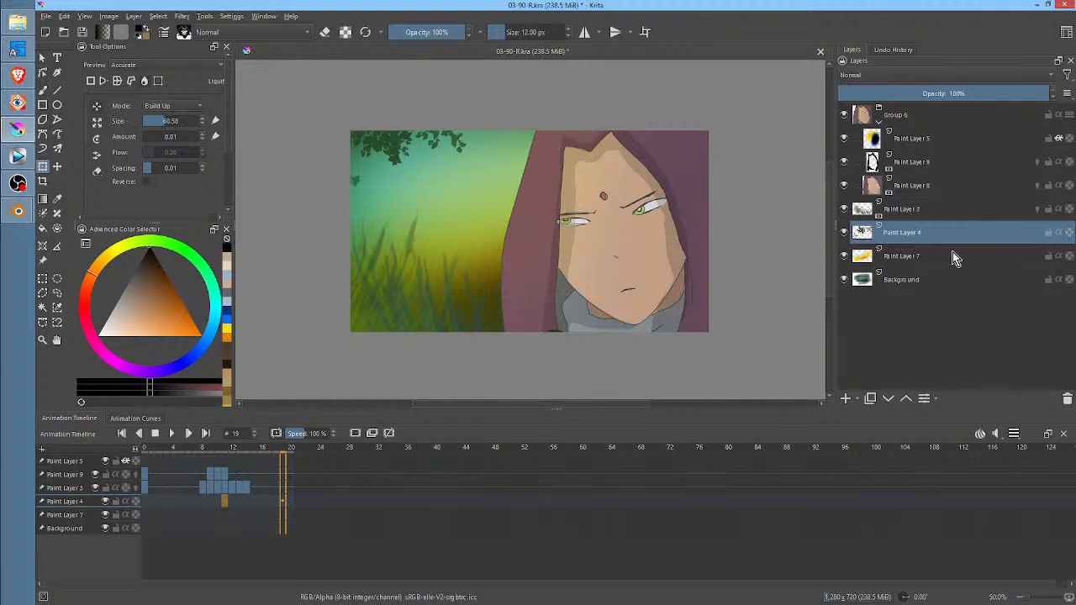
{"action": "left_click", "coordinate": [920, 209]}
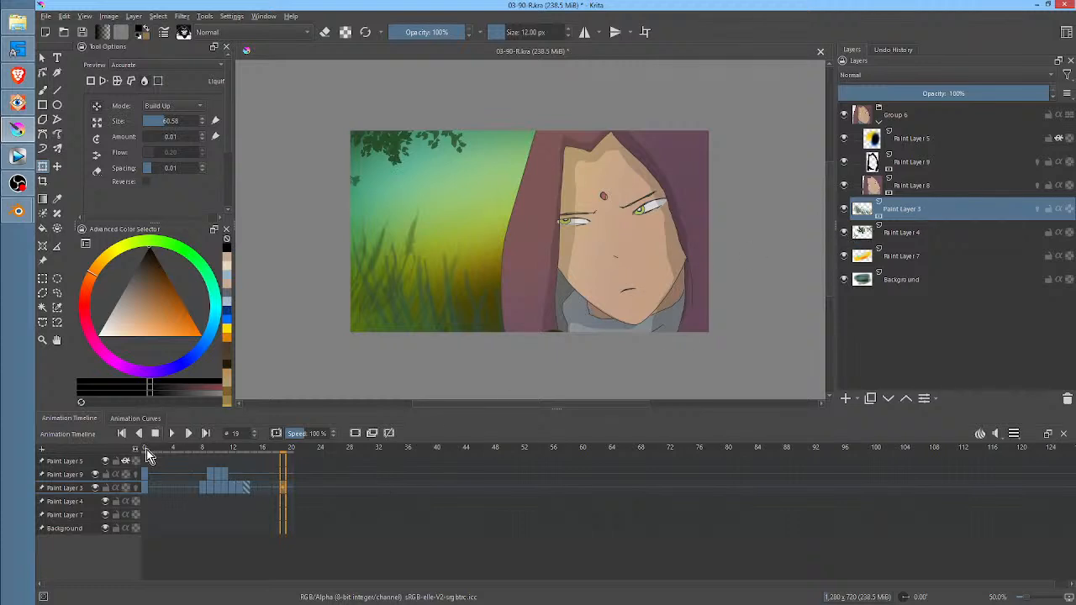
{"action": "left_click_drag", "start_coordinate": [148, 451], "coordinate": [262, 470]}
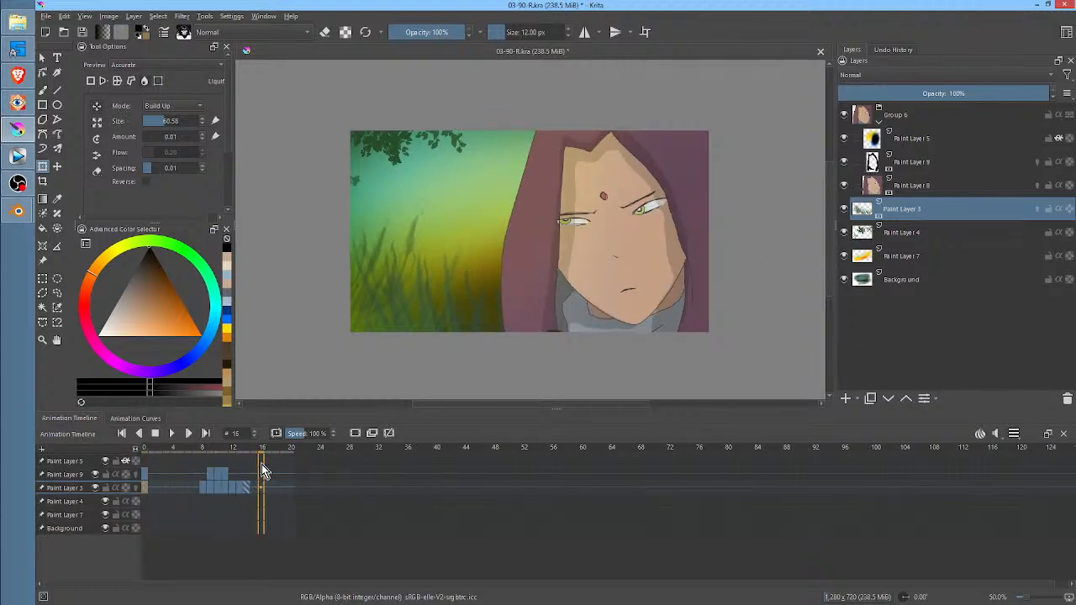
{"action": "double_click", "coordinate": [973, 204]}
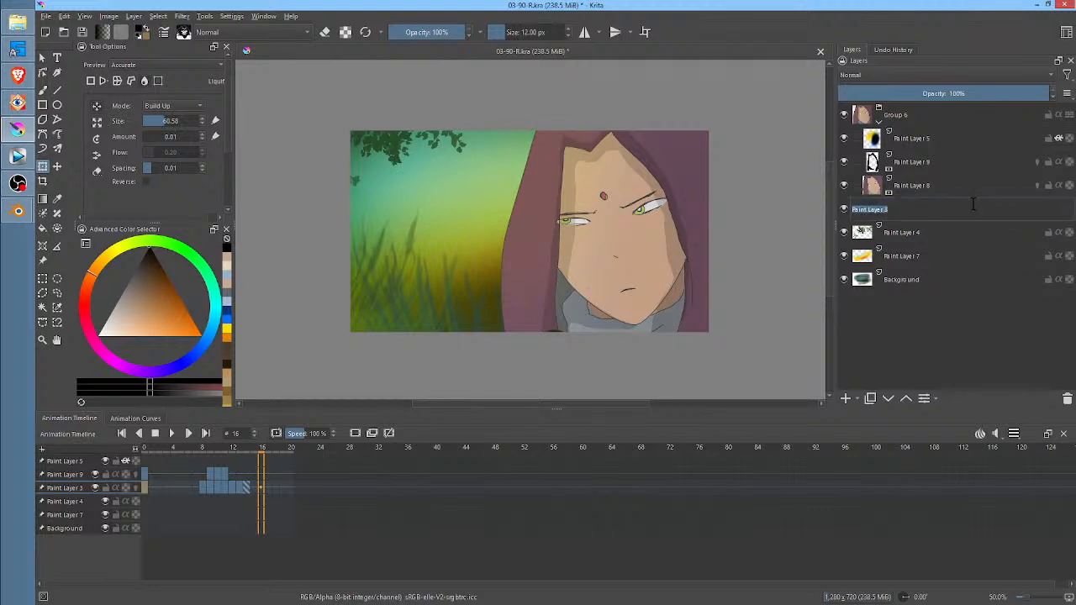
{"action": "type", "text": "d"}
{"action": "key", "text": "Return"}
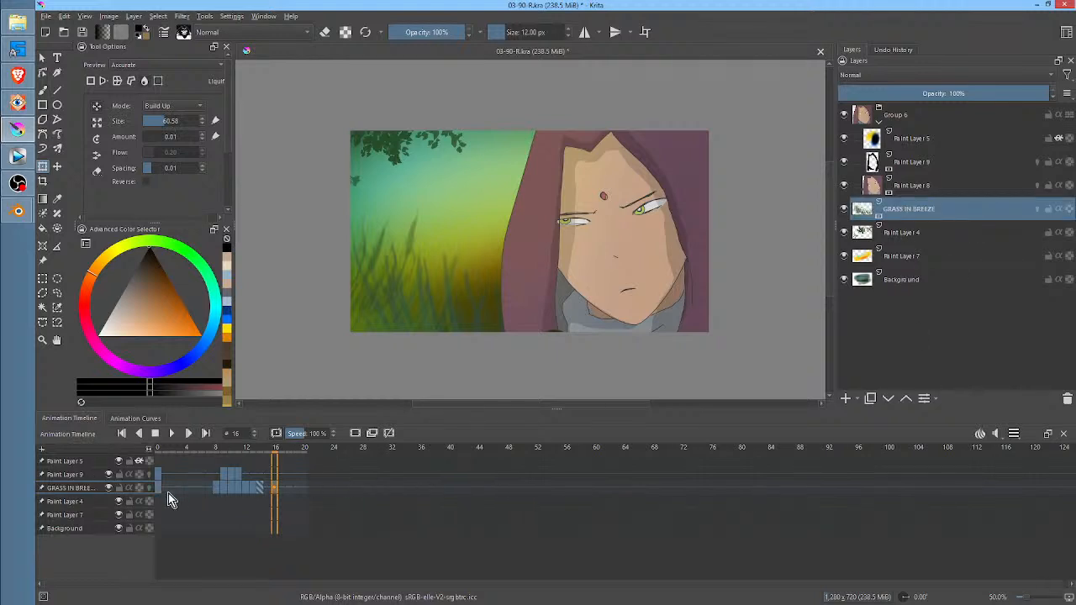
Play the animation from frame 0, stop it, and toggle Paint Layer 9's visibility to check the face shadow
{"action": "left_click", "coordinate": [159, 450]}
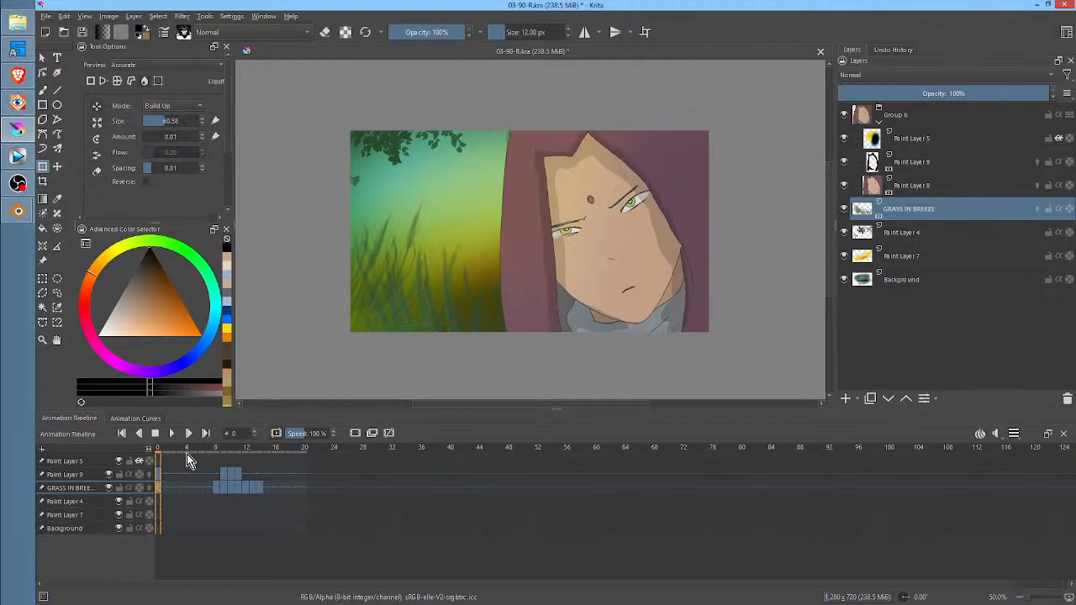
{"action": "key", "text": "space"}
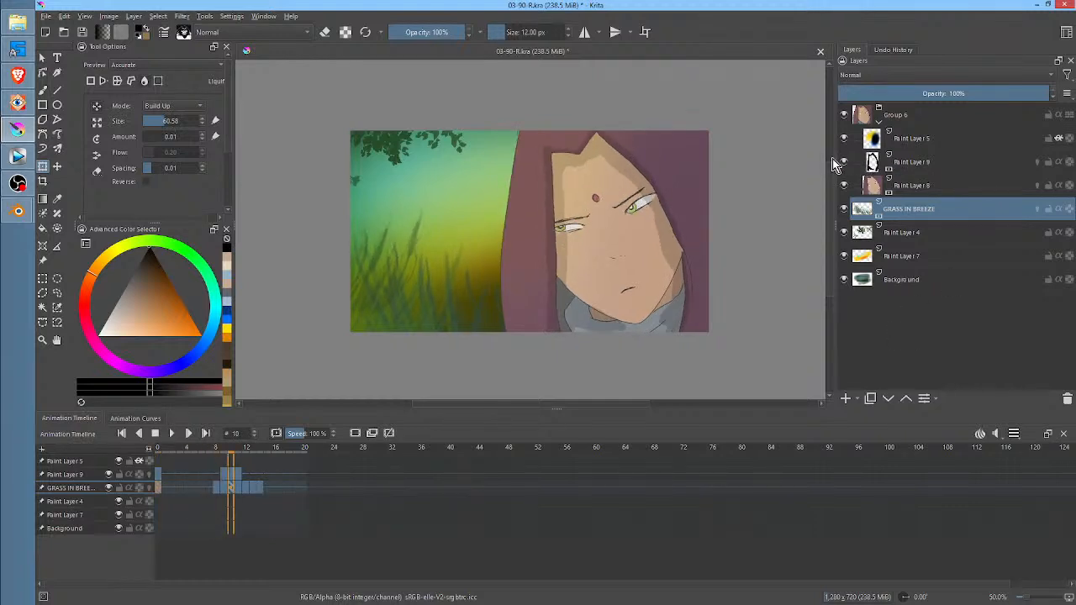
{"action": "key", "text": "space"}
{"action": "left_click", "coordinate": [848, 162]}
{"action": "left_click", "coordinate": [848, 162]}
{"action": "left_click", "coordinate": [848, 162]}
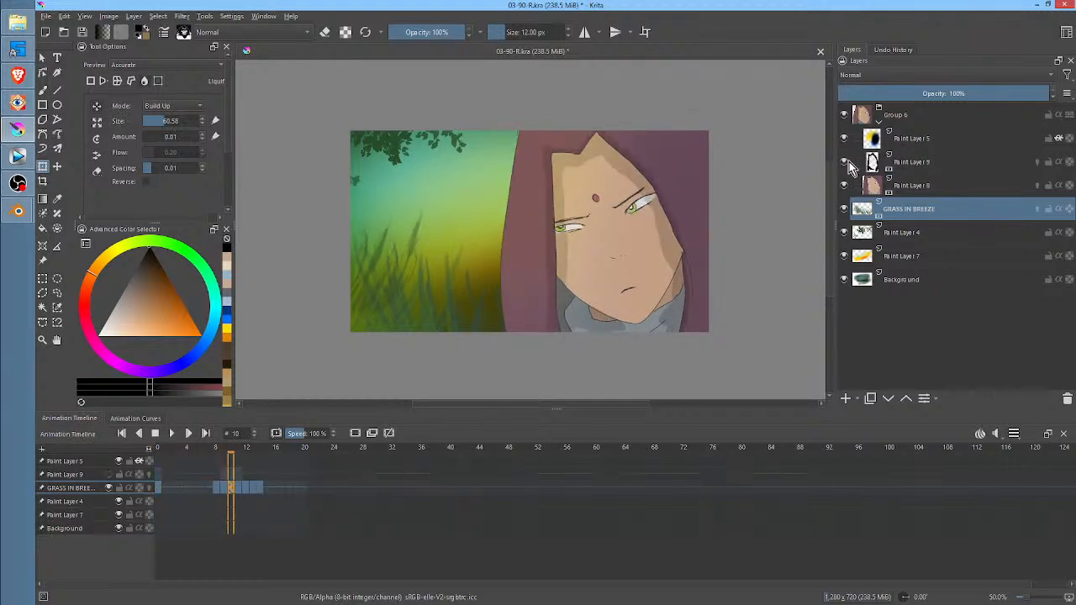
{"action": "left_click", "coordinate": [848, 162]}
{"action": "left_click", "coordinate": [848, 162]}
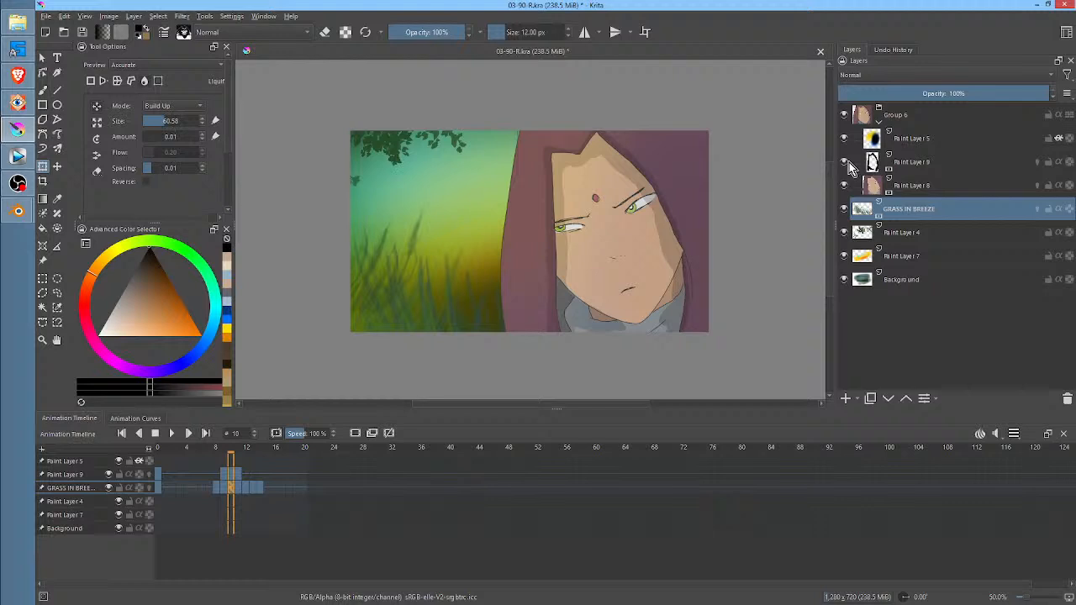
Make GRASS IN BREEZE the active layer and save the 03-90-R.kra document
{"action": "left_click", "coordinate": [937, 168]}
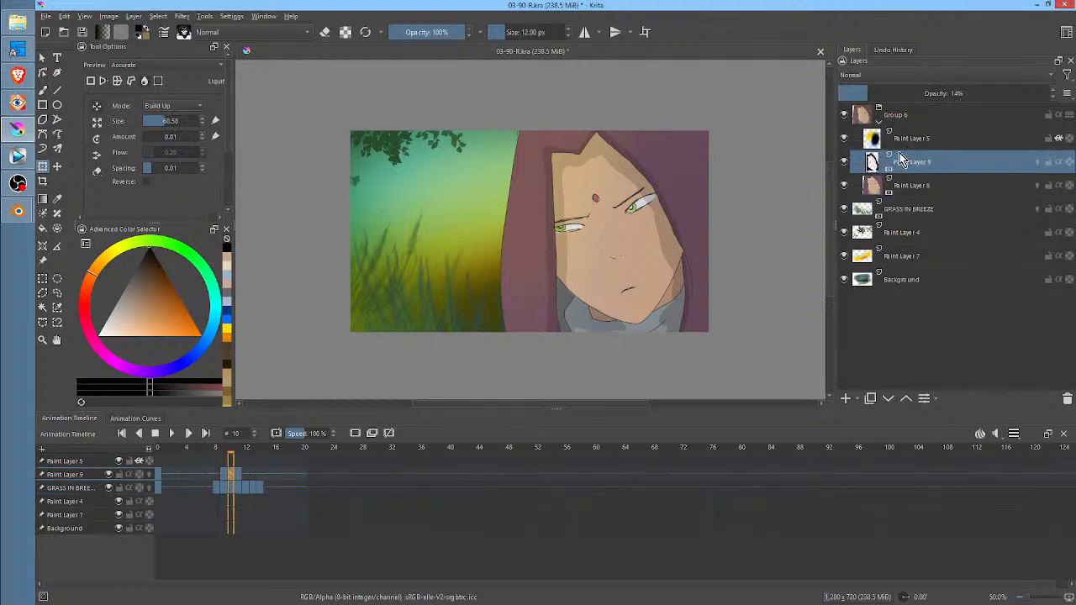
{"action": "left_click", "coordinate": [918, 208]}
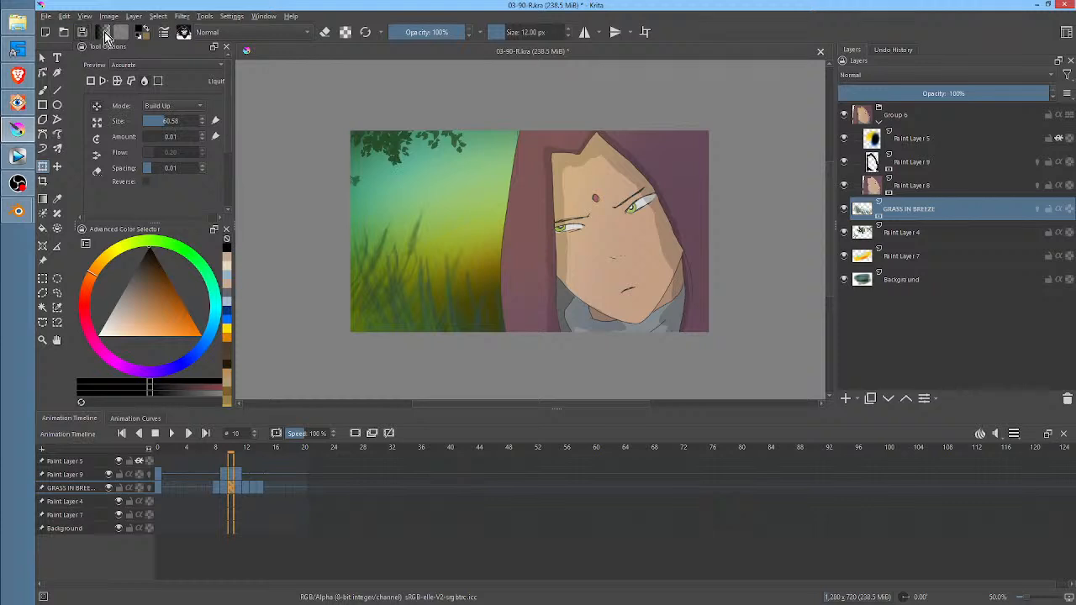
{"action": "key", "text": "ctrl+s"}
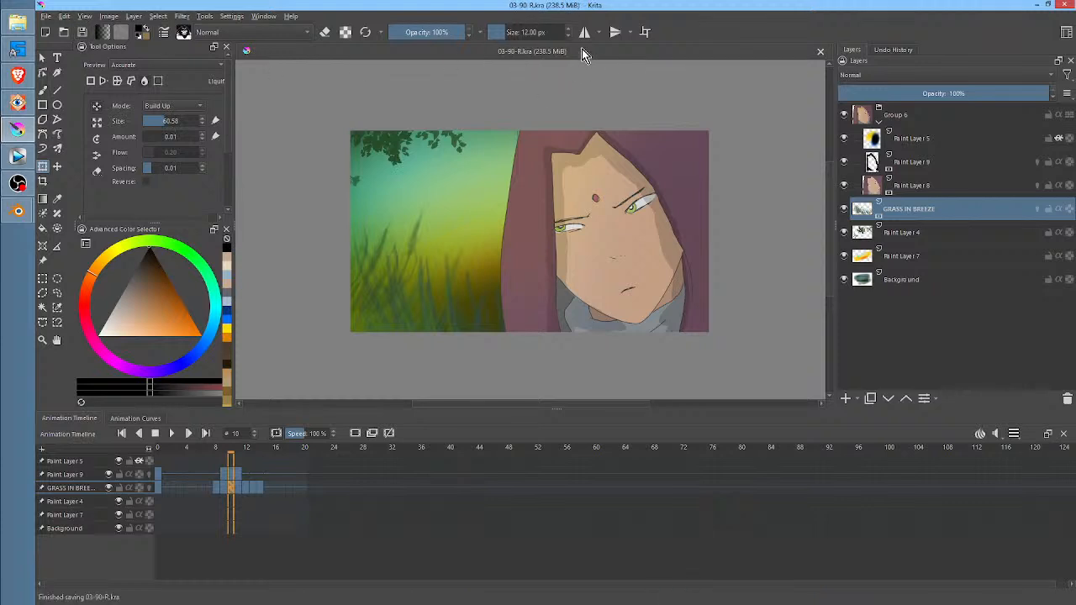
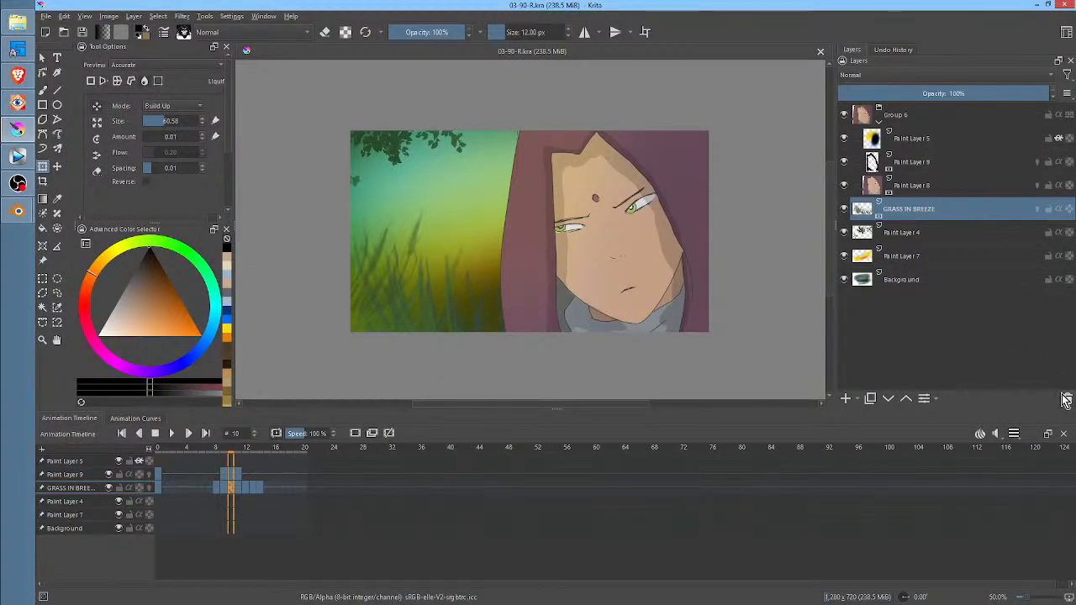
Delete the GRASS IN BREEZE layer and open the recent document 03-90-N.kra
{"action": "left_click", "coordinate": [1067, 400]}
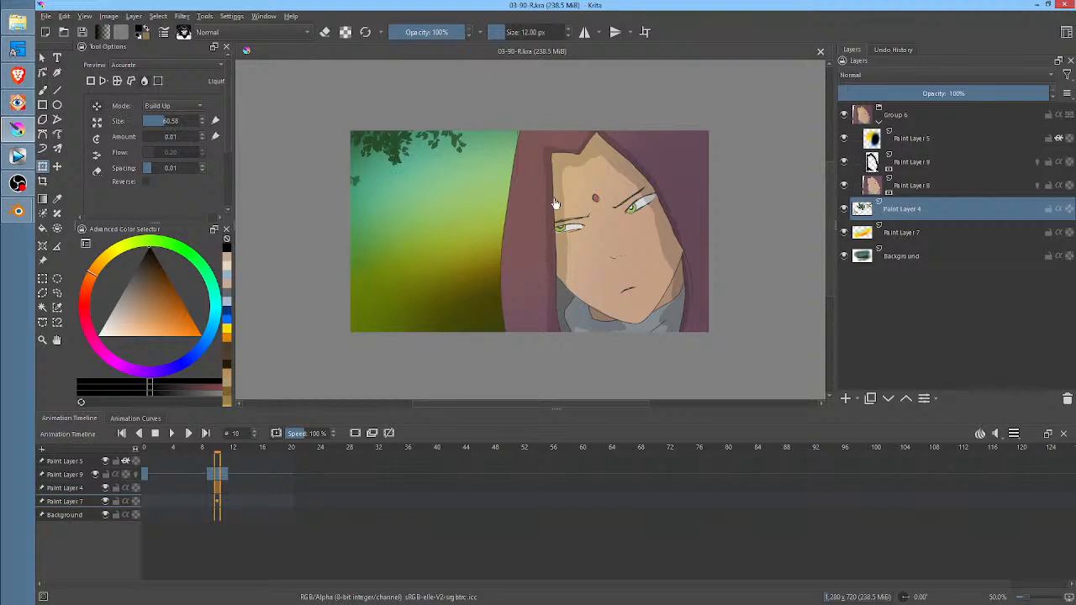
{"action": "left_click", "coordinate": [47, 16]}
{"action": "mouse_move", "coordinate": [63, 53]}
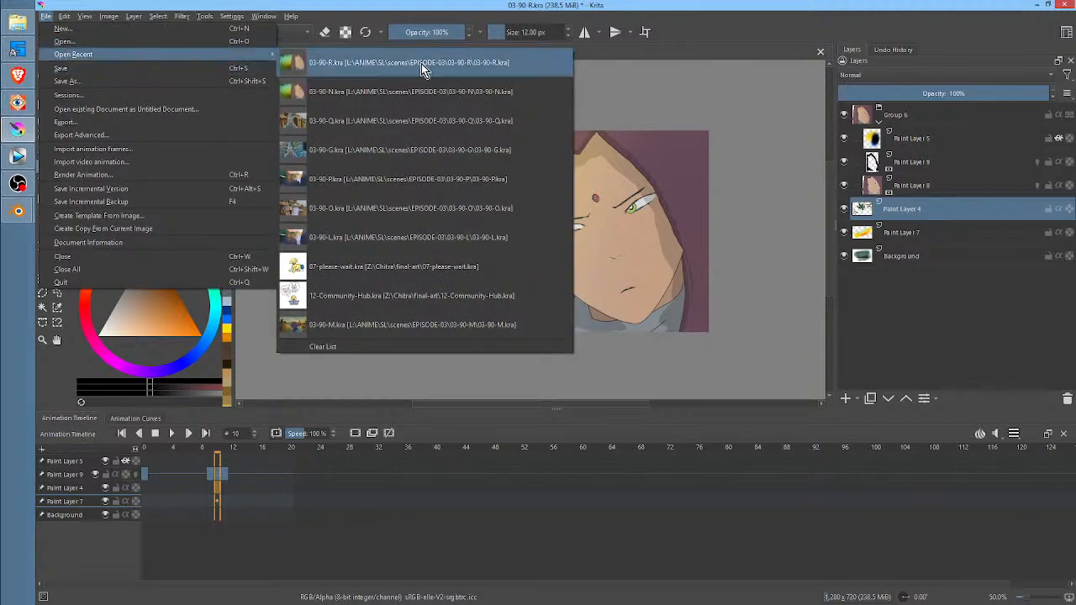
{"action": "left_click", "coordinate": [496, 93]}
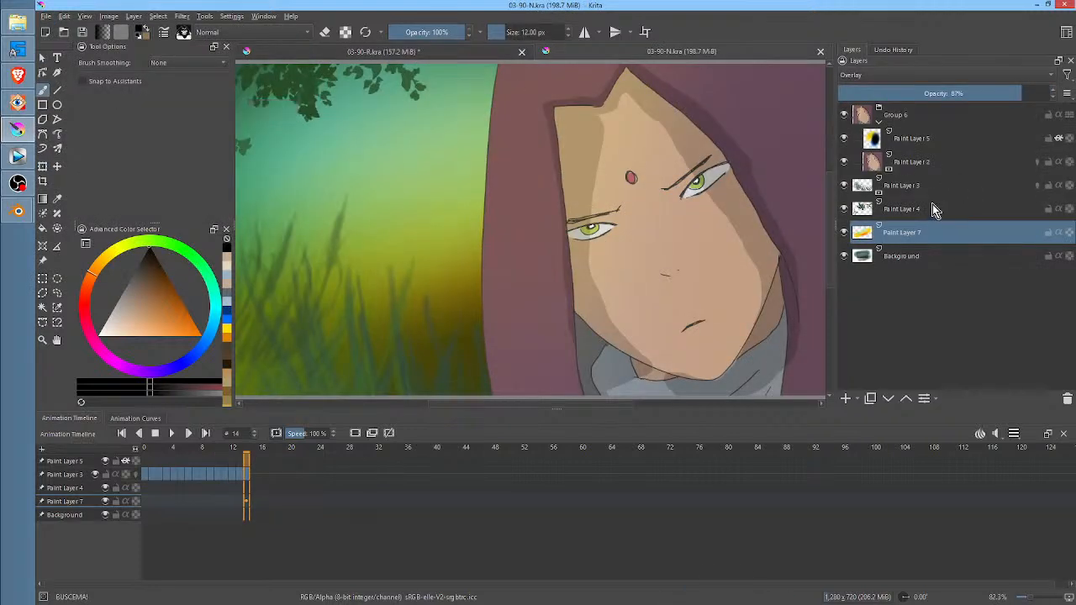
Copy the animated grass layer, Paint Layer 3, from 03-90-N.kra and paste it above Paint Layer 4 in 03-90-R.kra
{"action": "left_click", "coordinate": [938, 187]}
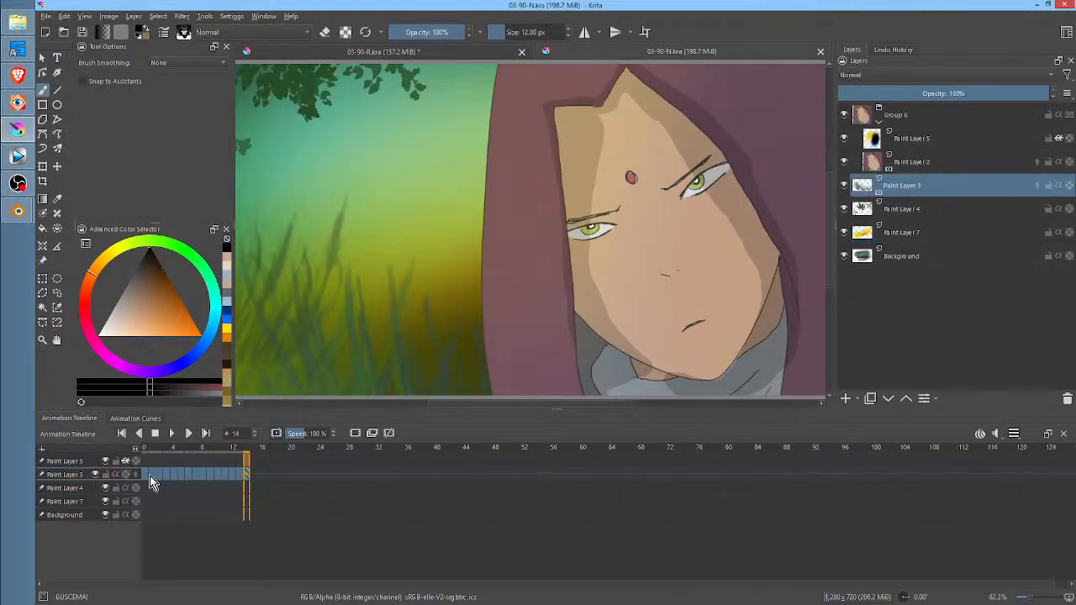
{"action": "right_click", "coordinate": [943, 187]}
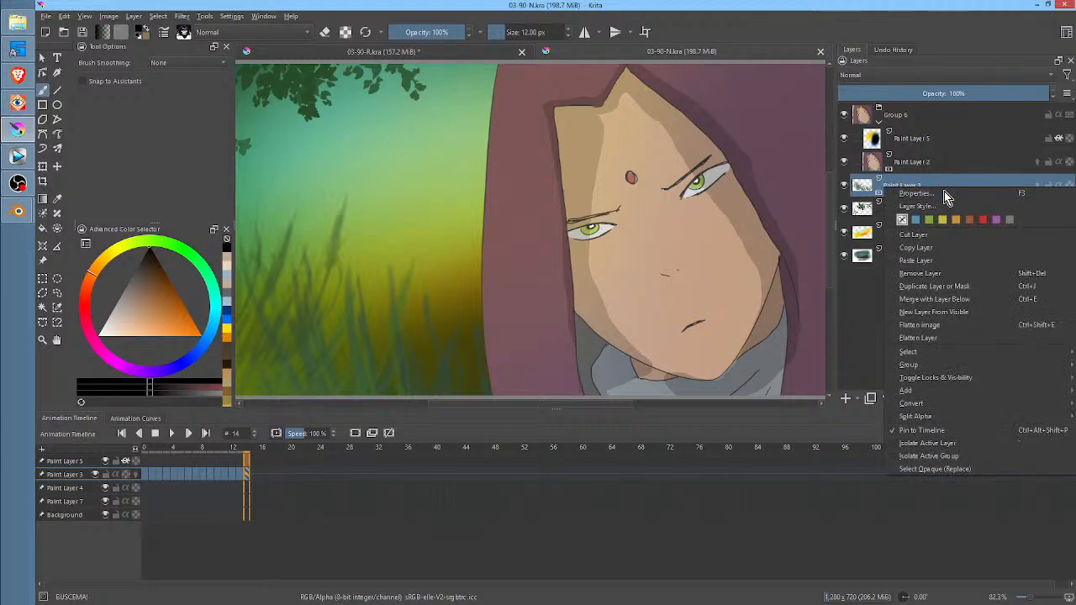
{"action": "left_click", "coordinate": [948, 250]}
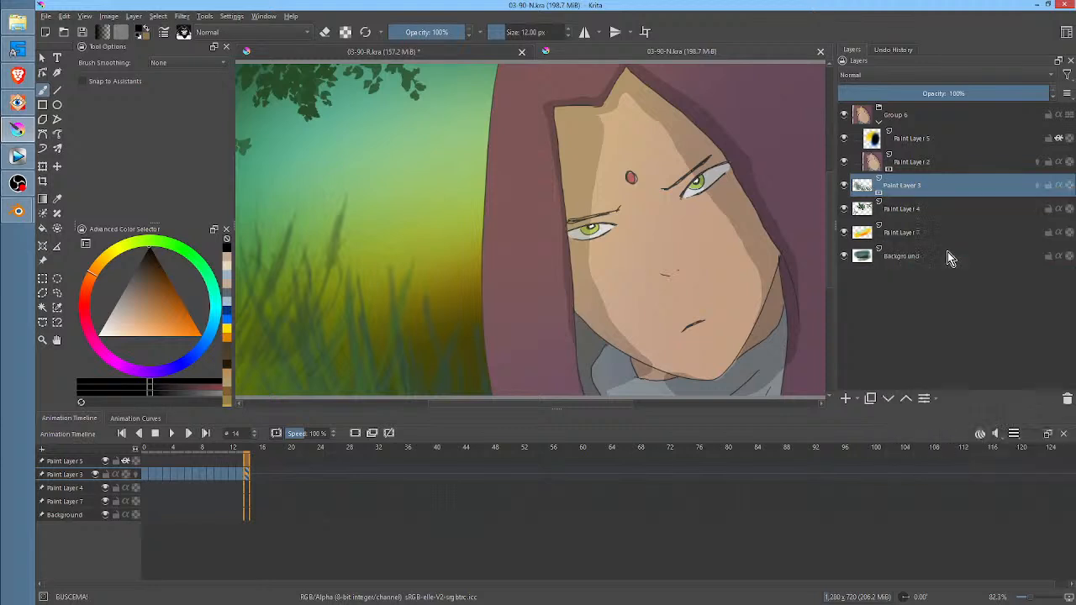
{"action": "left_click", "coordinate": [496, 51]}
{"action": "right_click", "coordinate": [906, 207]}
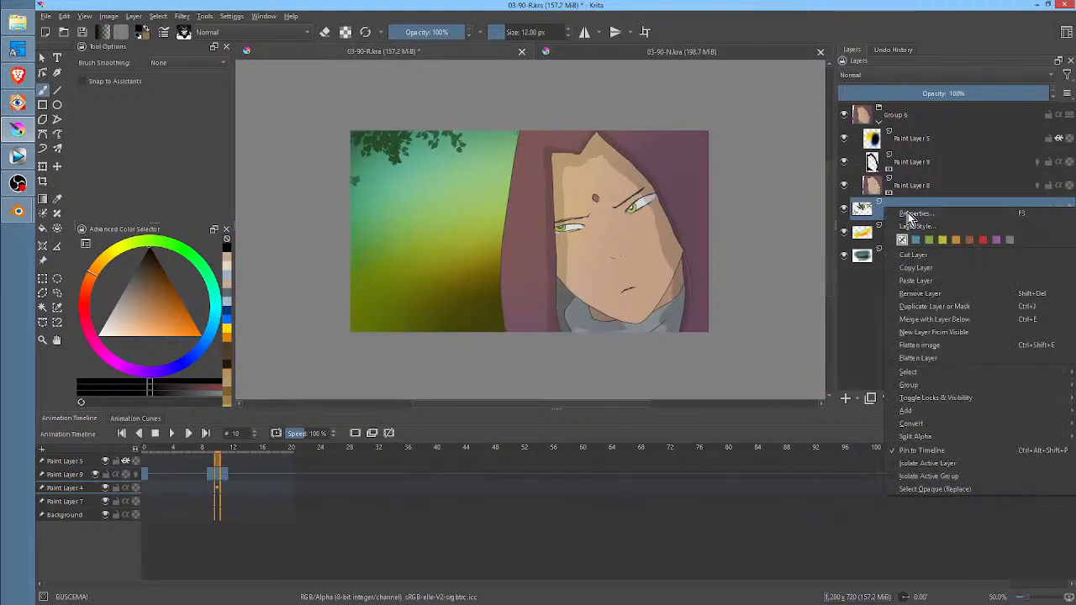
{"action": "left_click", "coordinate": [922, 283]}
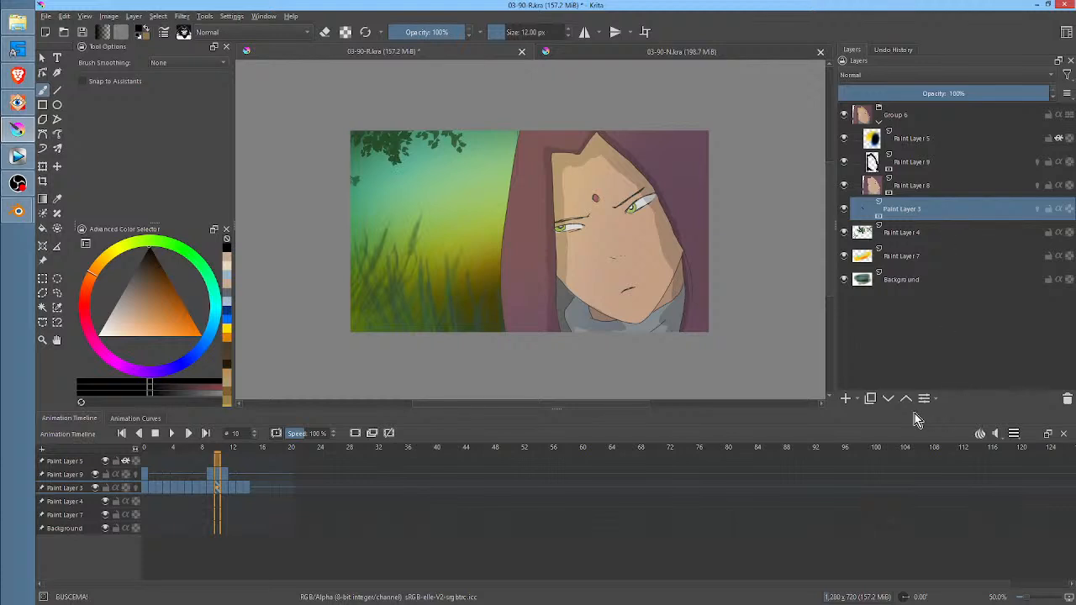
Move the pasted grass layer below Paint Layer 4 and rename it GRASS
{"action": "left_click", "coordinate": [888, 399]}
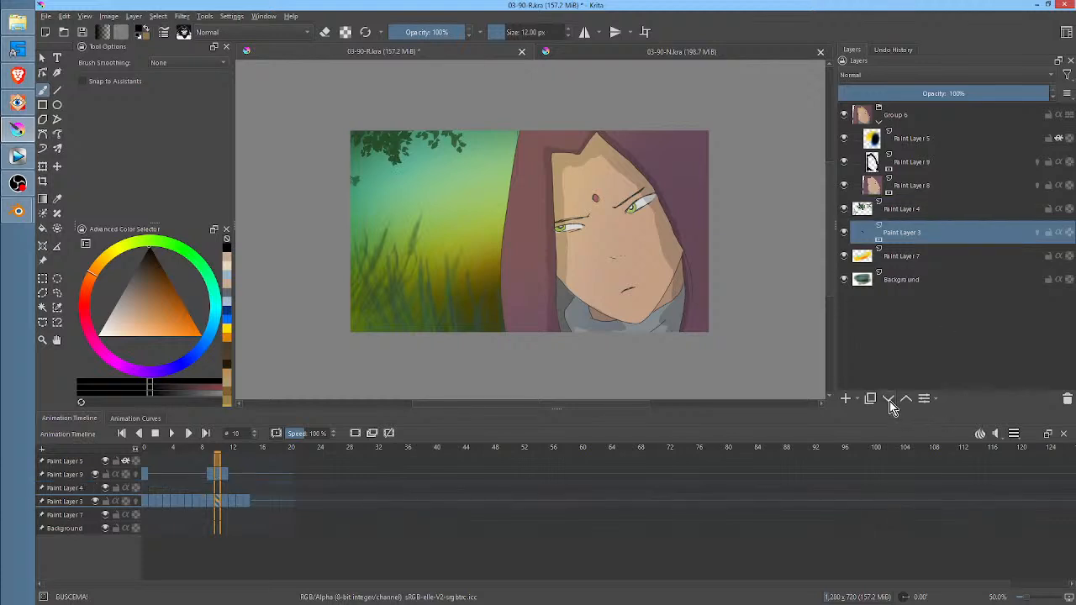
{"action": "double_click", "coordinate": [922, 234]}
{"action": "type", "text": "GRA"}
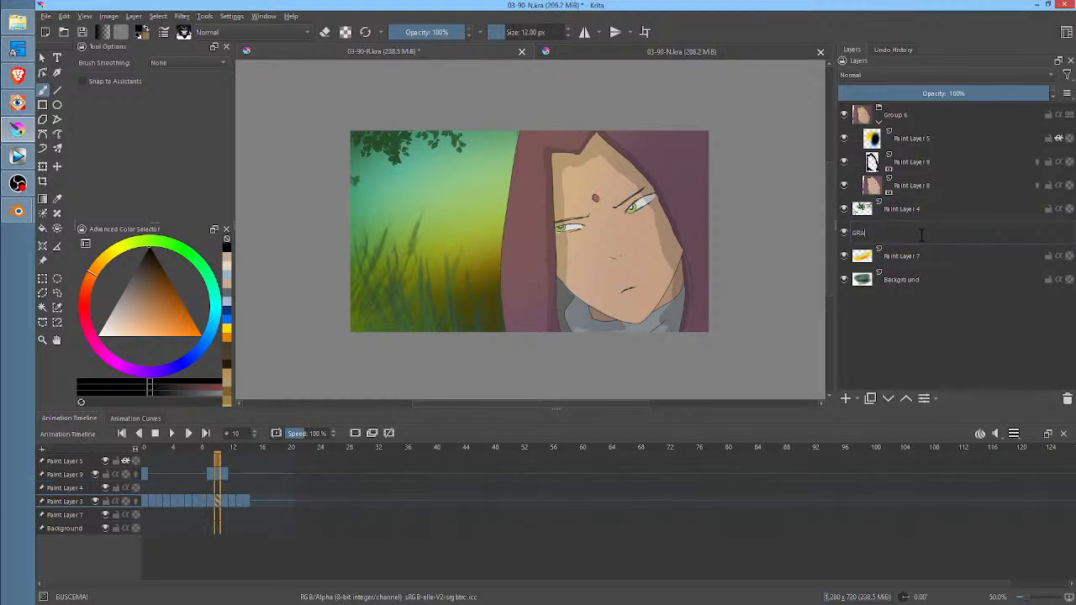
{"action": "type", "text": "SS"}
{"action": "key", "text": "Return"}
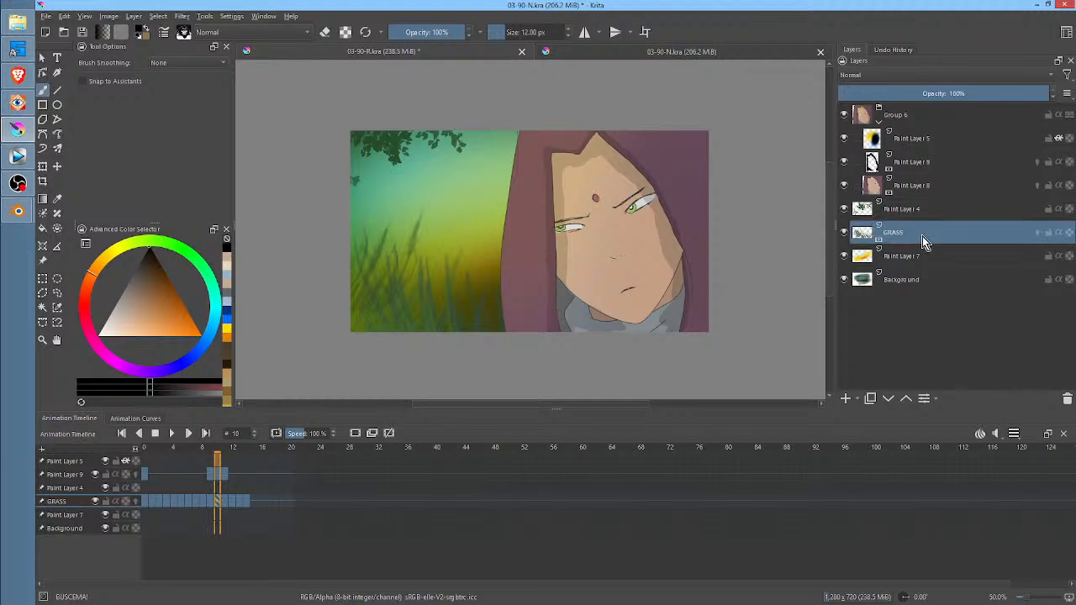
Try extending the grass animation by copying GRASS frames 3 to 14 to frames 15 to 26, and play it
{"action": "left_click", "coordinate": [168, 500]}
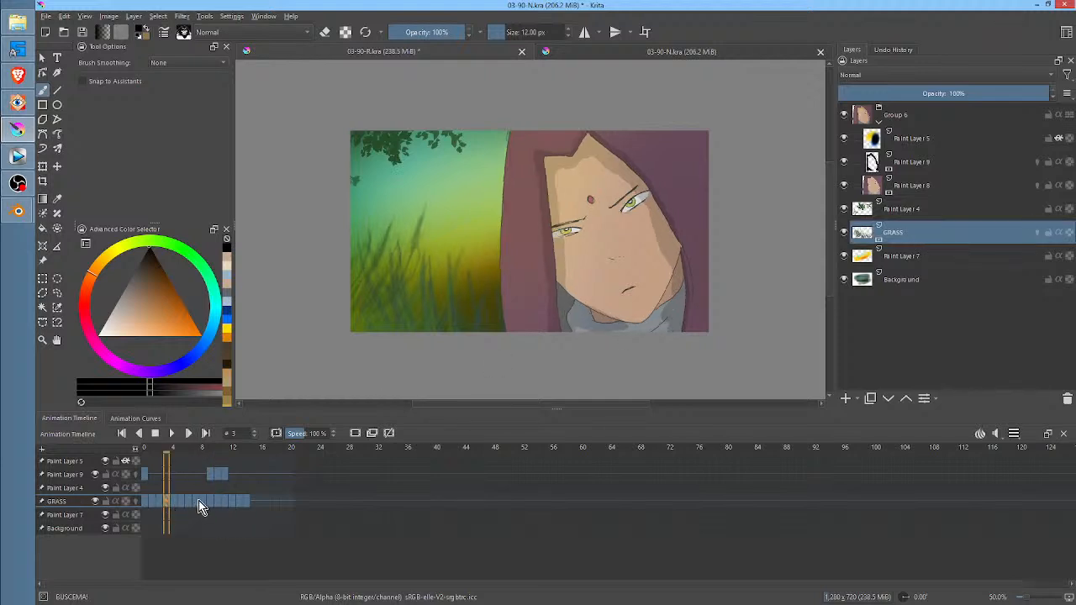
{"action": "left_click", "coordinate": [247, 503], "text": "shift"}
{"action": "left_click_drag", "start_coordinate": [167, 505], "coordinate": [256, 504], "text": "ctrl"}
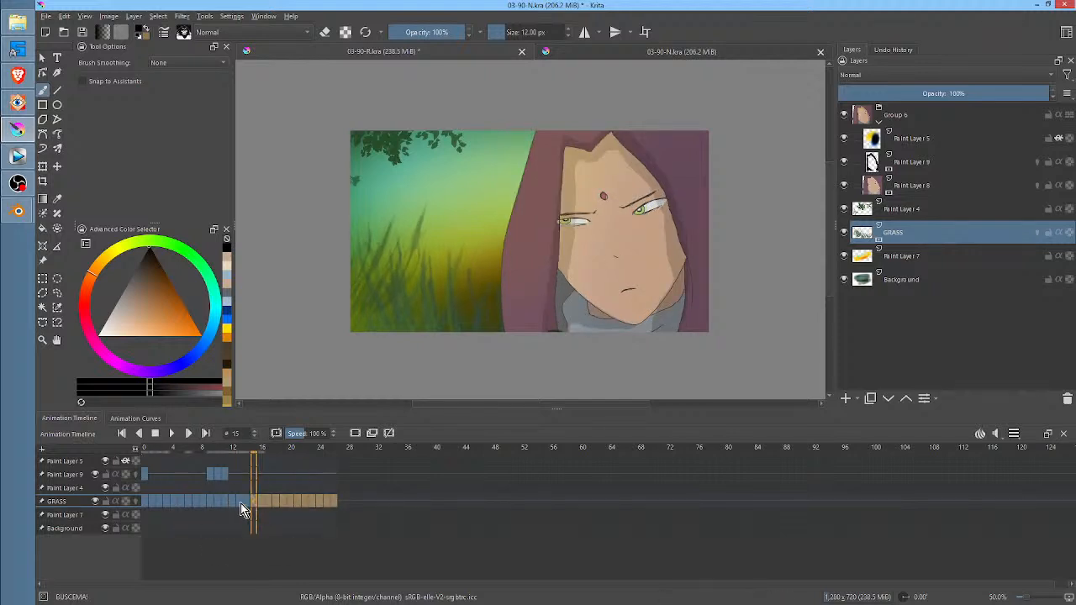
{"action": "left_click", "coordinate": [240, 504]}
{"action": "key", "text": "space"}
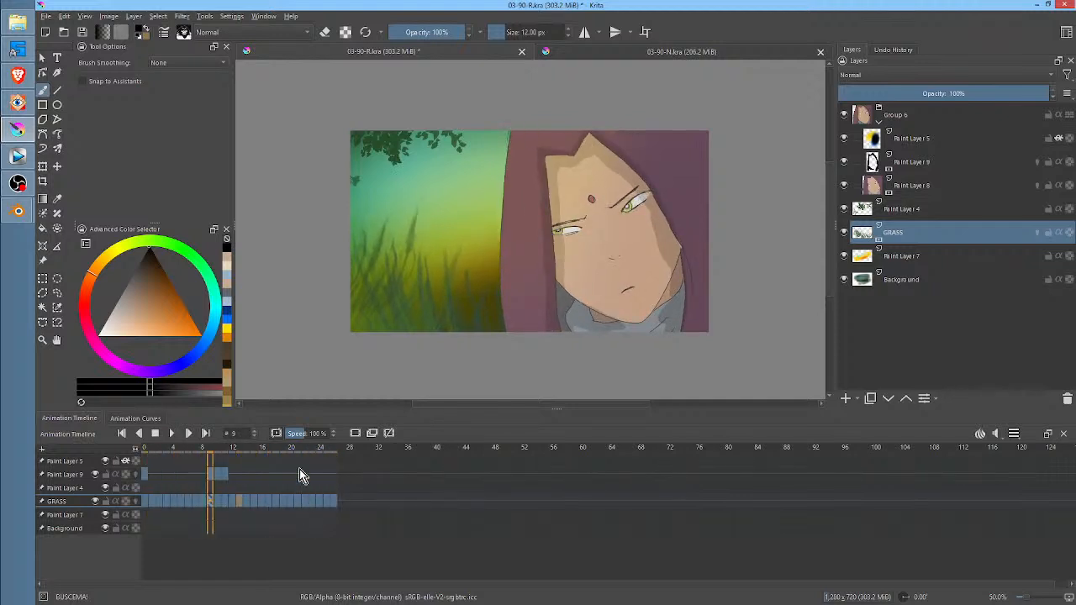
{"action": "key", "text": "ctrl+z"}
Copy GRASS keyframes 7 to 13 to frames 15 to 21 and play back the extended grass motion
{"action": "left_click", "coordinate": [240, 503]}
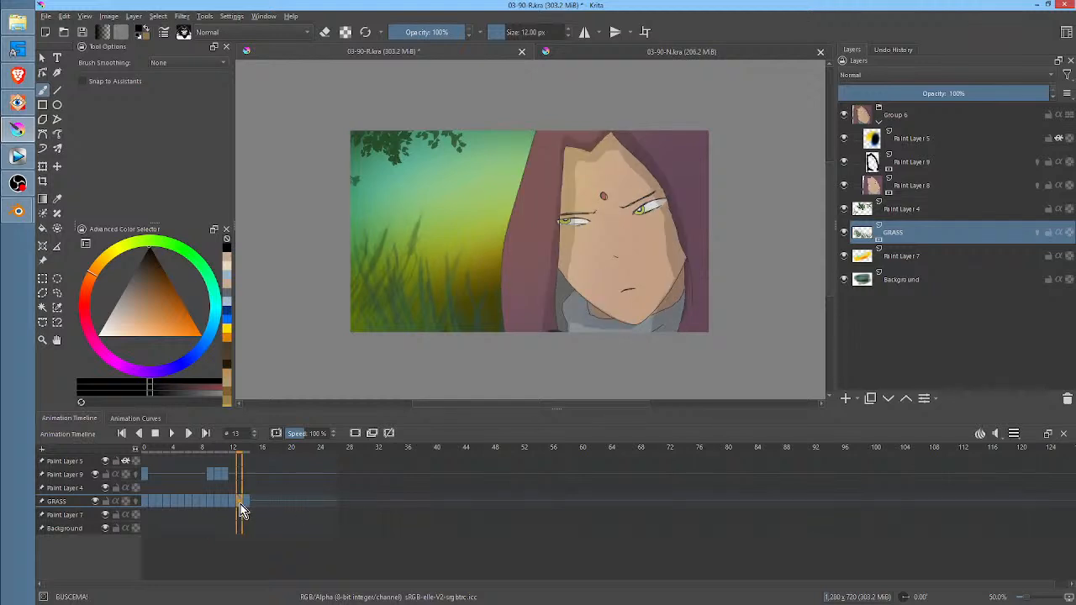
{"action": "left_click", "coordinate": [195, 503], "text": "shift"}
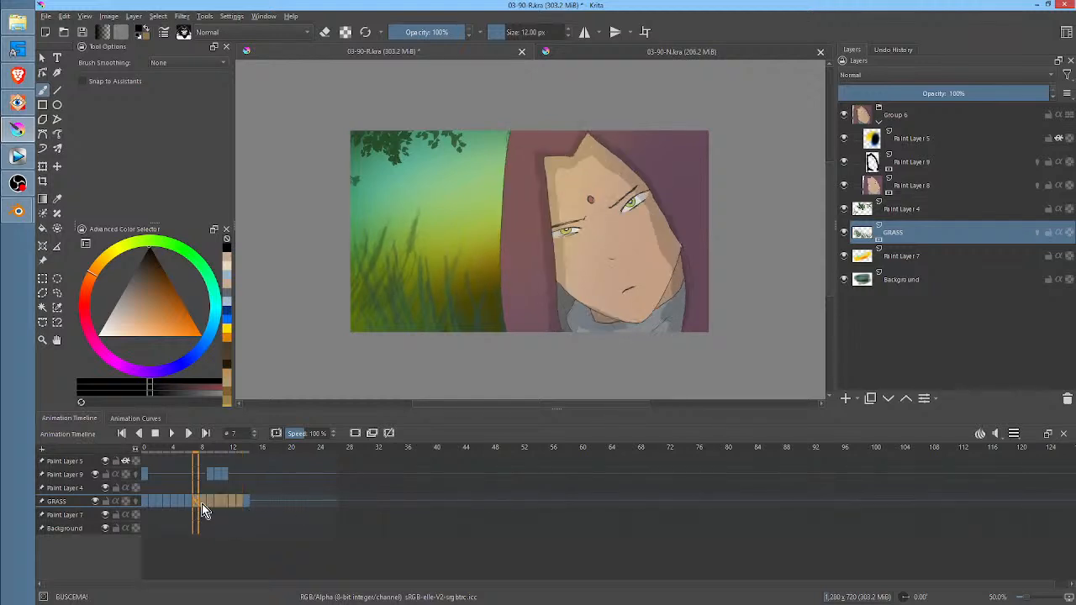
{"action": "left_click_drag", "start_coordinate": [203, 503], "coordinate": [262, 509]}
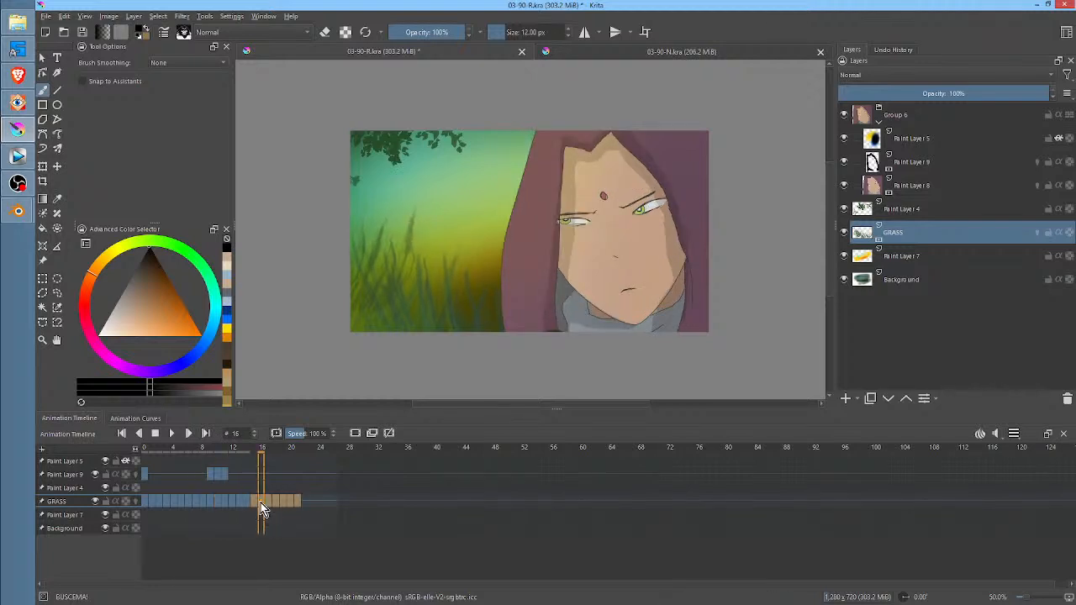
{"action": "key", "text": "space"}
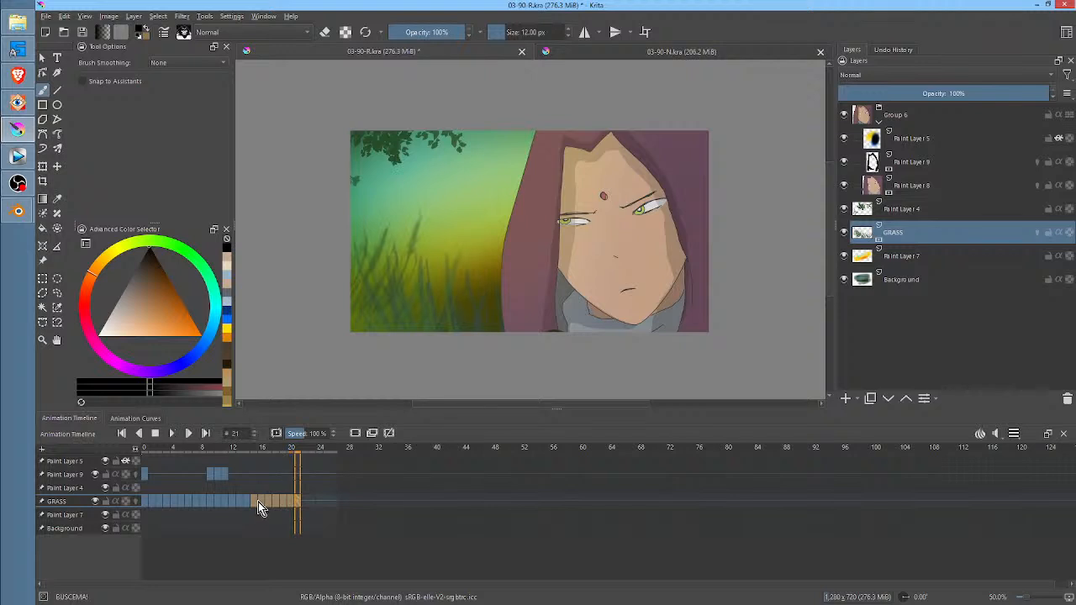
{"action": "left_click", "coordinate": [256, 502]}
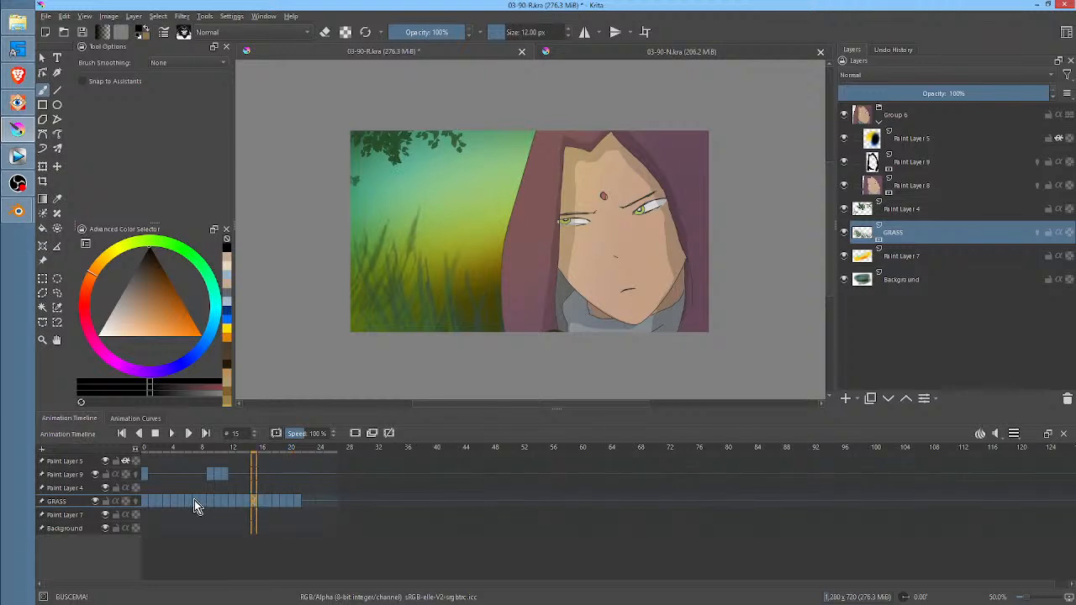
{"action": "key", "text": "space"}
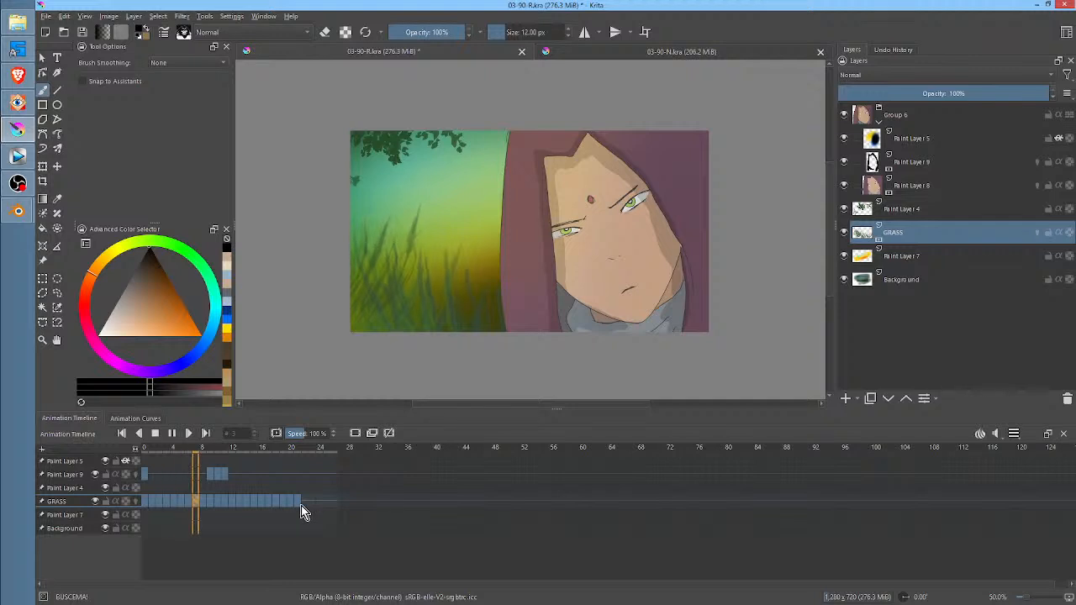
Copy GRASS keyframes 12 to 21 to frames 22 to 31 and play the animation from frame 0
{"action": "left_click", "coordinate": [297, 501]}
{"action": "left_click", "coordinate": [230, 501], "text": "shift"}
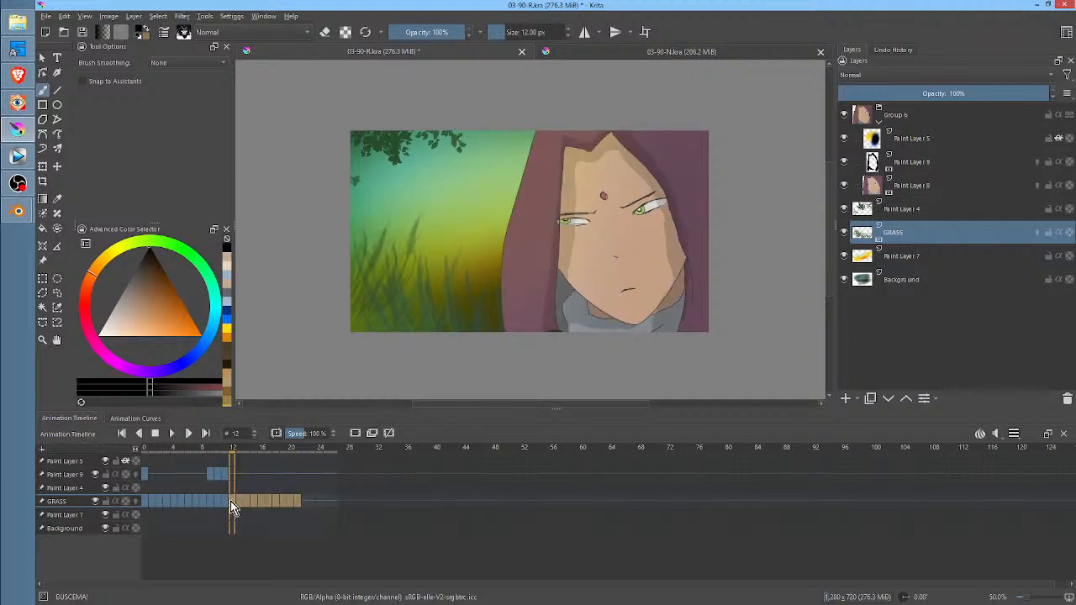
{"action": "left_click_drag", "start_coordinate": [231, 502], "coordinate": [313, 502]}
{"action": "right_click", "coordinate": [312, 502]}
{"action": "left_click", "coordinate": [368, 483]}
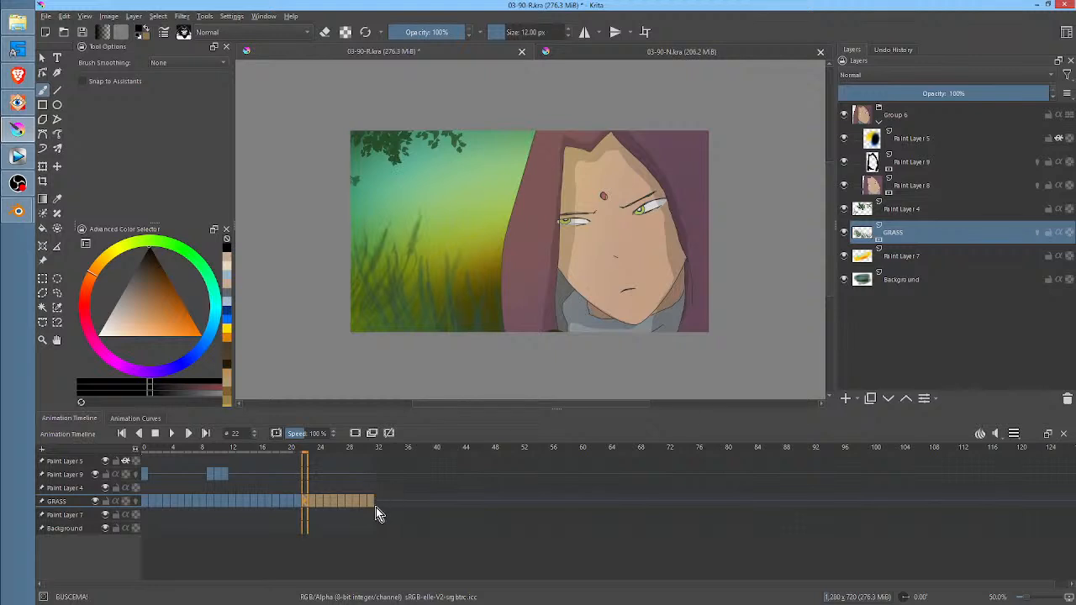
{"action": "left_click", "coordinate": [147, 502]}
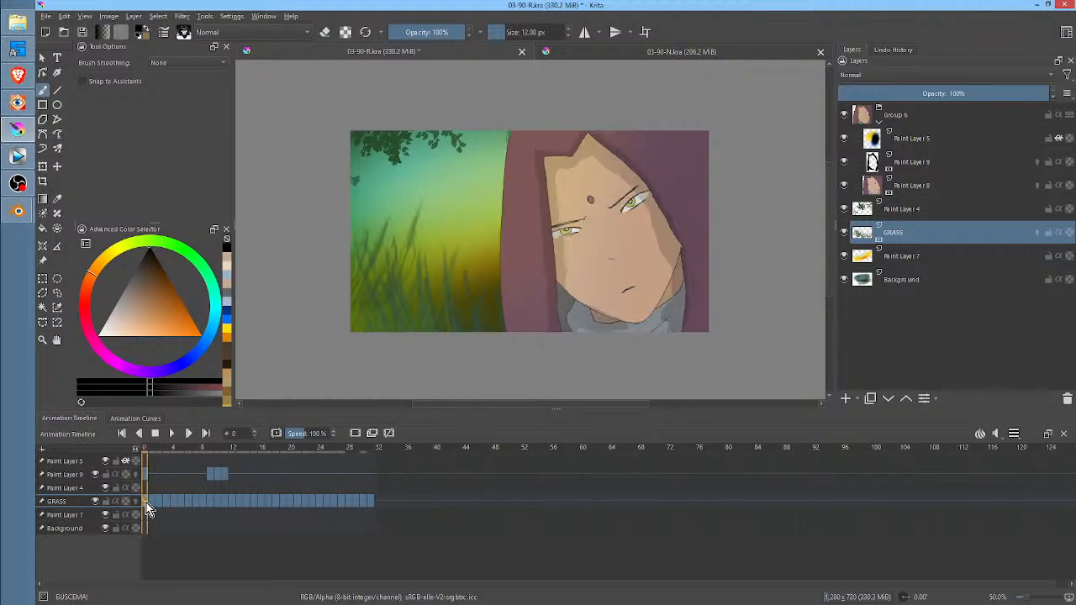
{"action": "key", "text": "space"}
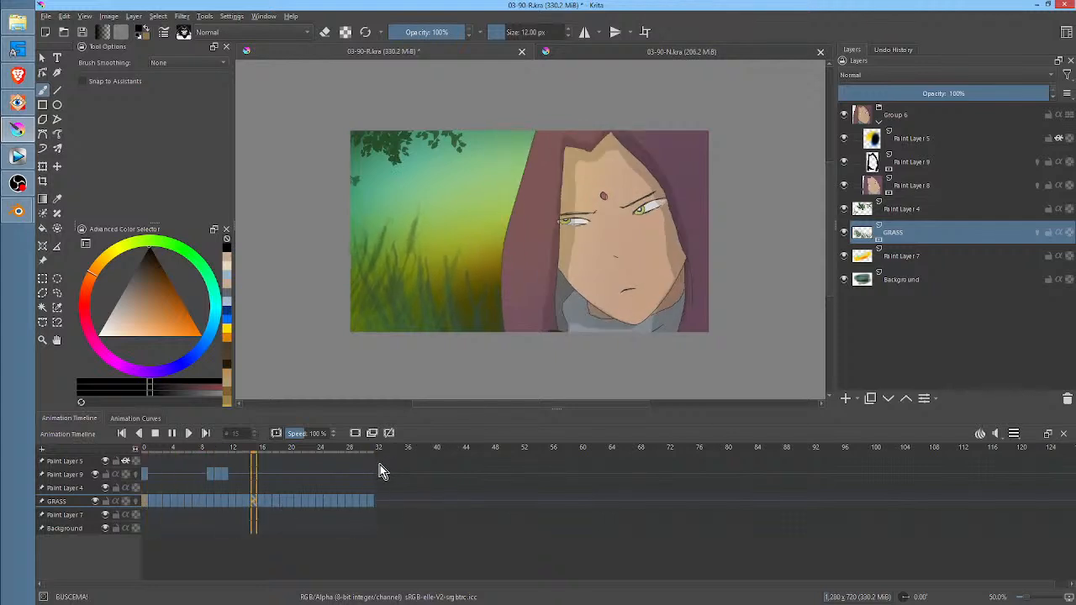
{"action": "key", "text": "space"}
Remove the surplus GRASS keyframes from frame 24 to frame 31
{"action": "left_click", "coordinate": [264, 451]}
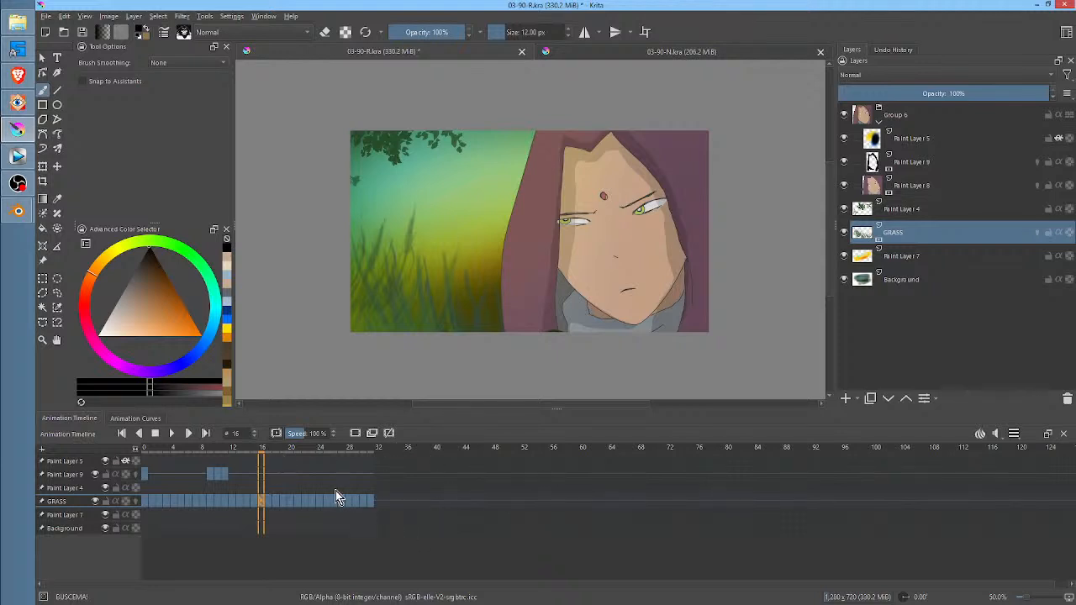
{"action": "left_click", "coordinate": [372, 459]}
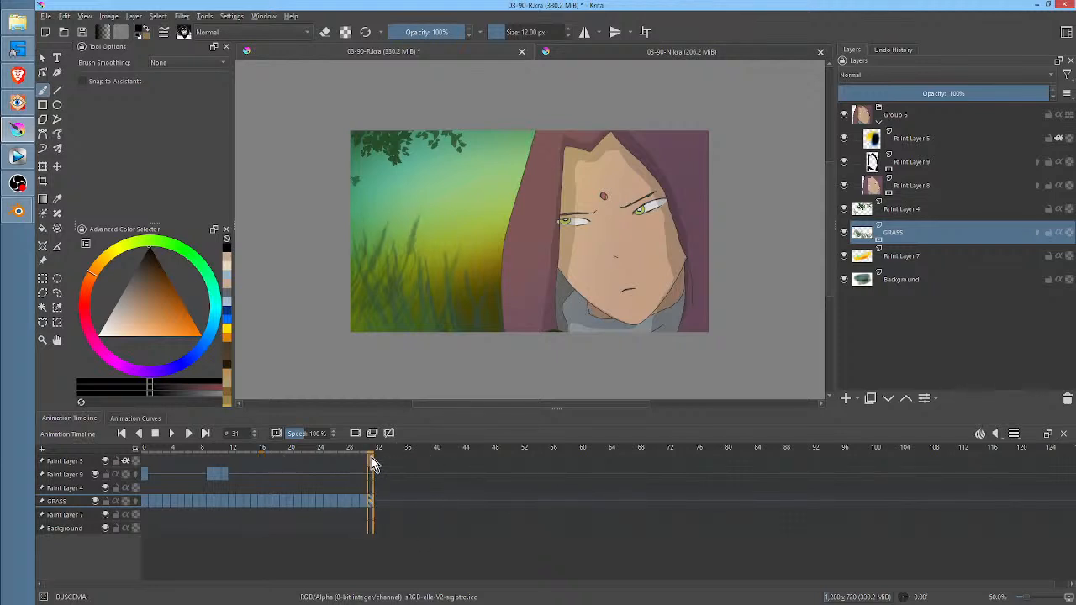
{"action": "left_click", "coordinate": [320, 461]}
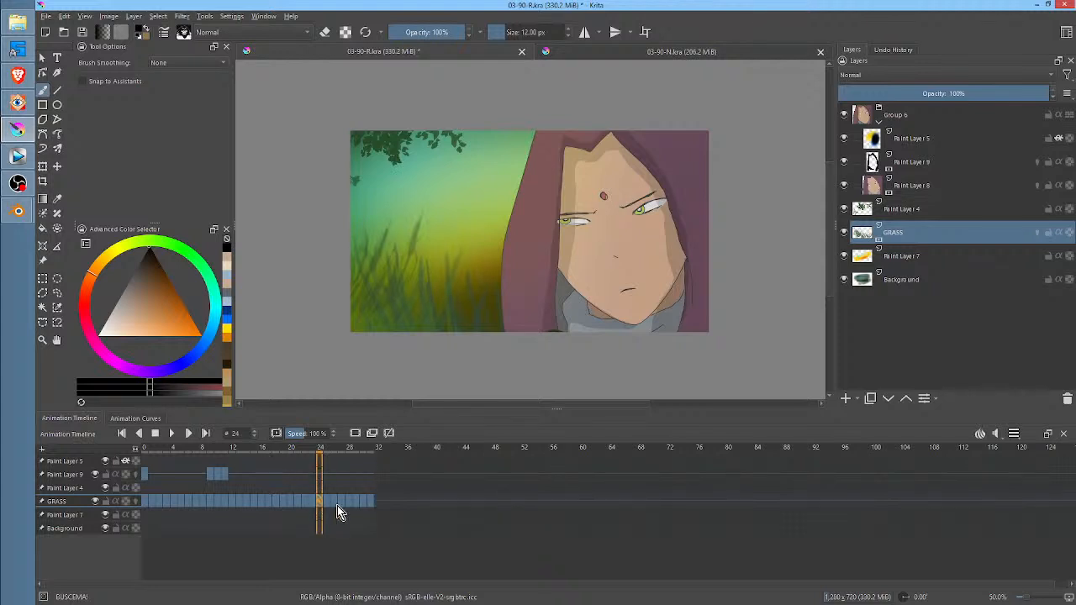
{"action": "left_click", "coordinate": [372, 501], "text": "shift"}
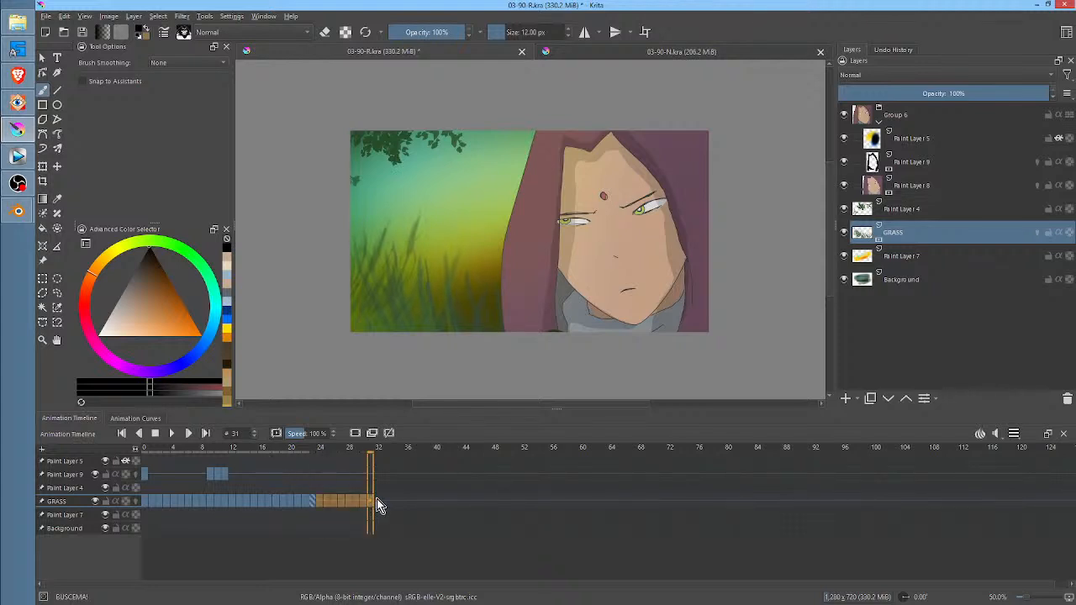
{"action": "left_click", "coordinate": [319, 452]}
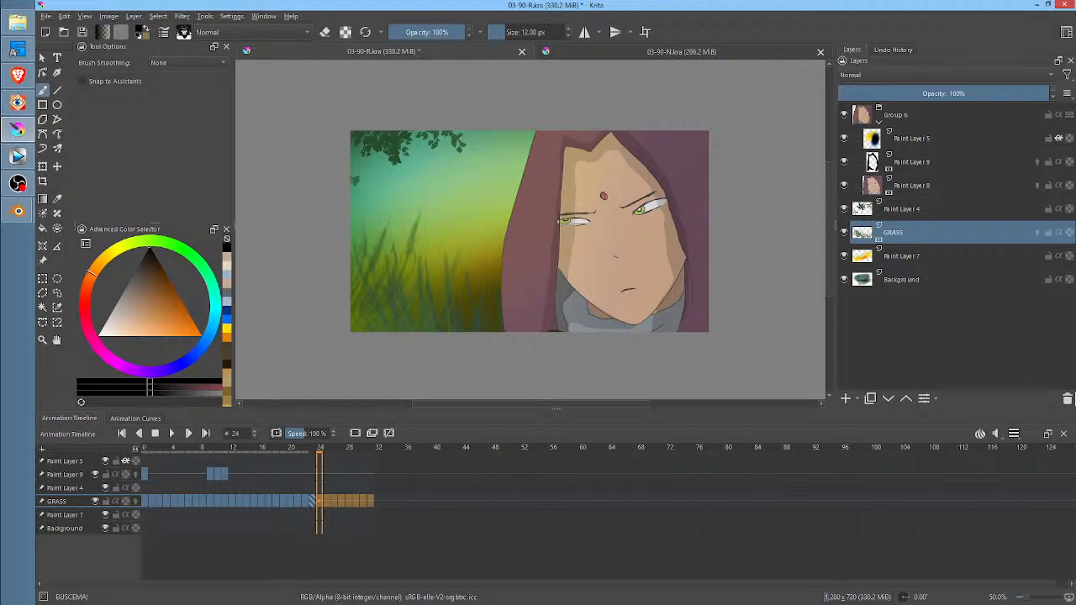
Set the animation's clip end to frame 24
{"action": "left_click", "coordinate": [1016, 440]}
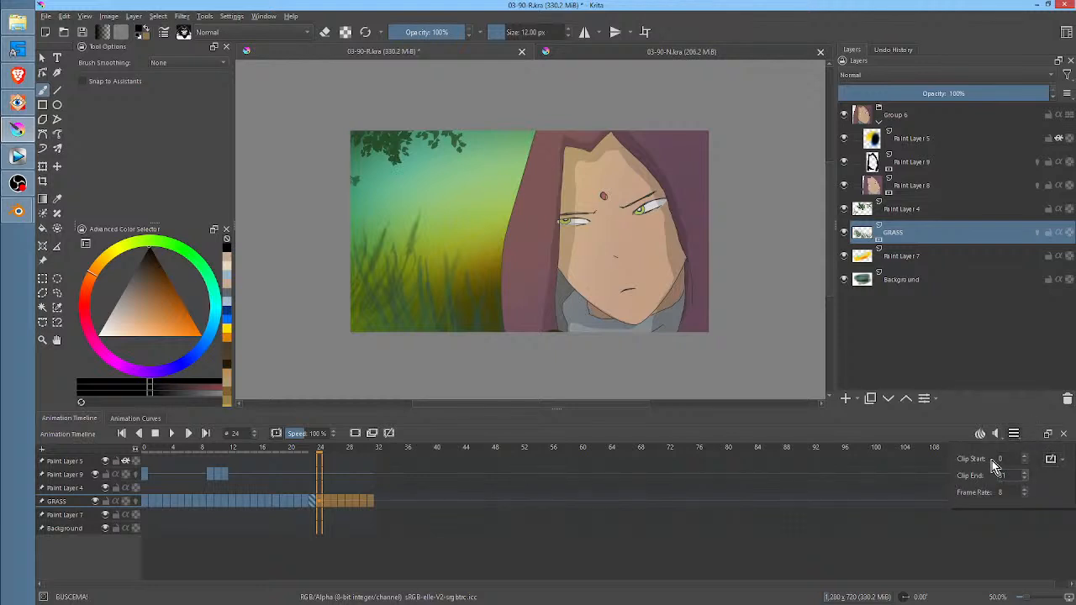
{"action": "left_click", "coordinate": [1006, 476]}
{"action": "left_click_drag", "start_coordinate": [1006, 476], "coordinate": [984, 475]}
{"action": "type", "text": "24"}
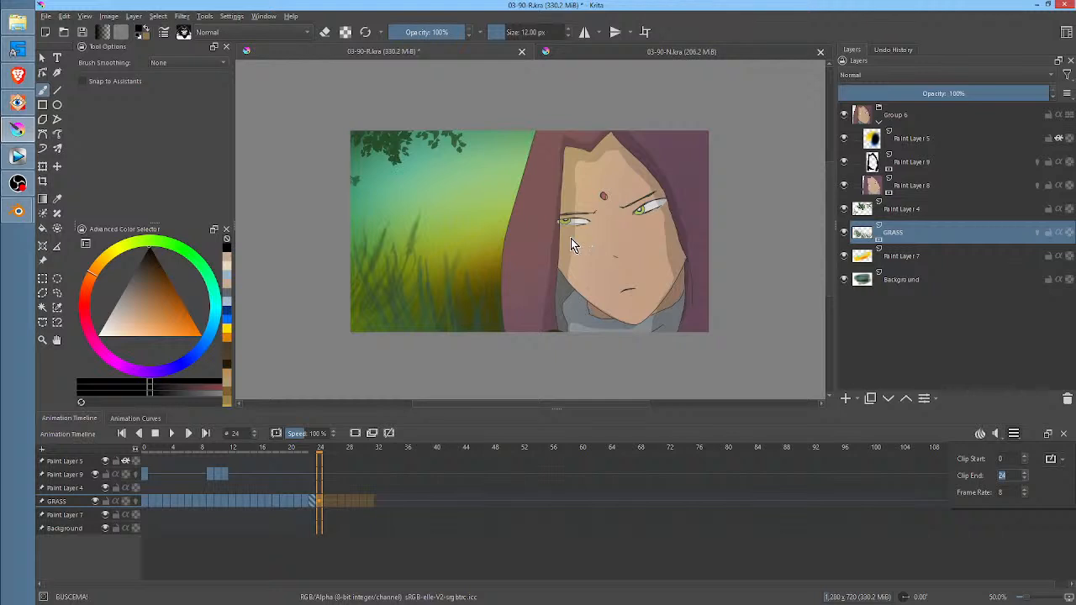
{"action": "middle_click_drag", "start_coordinate": [607, 91], "coordinate": [584, 101]}
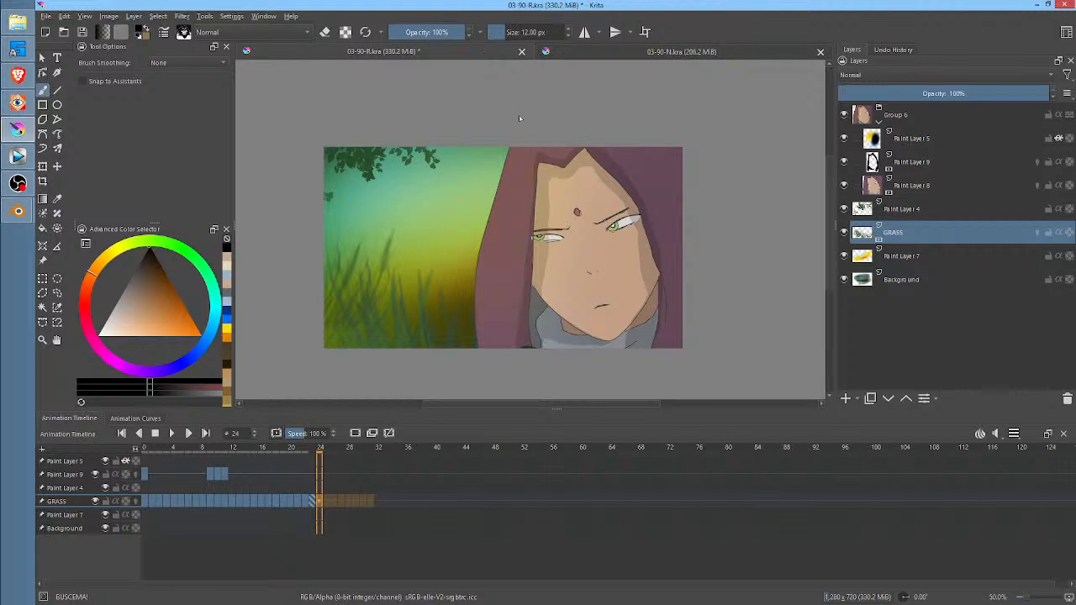
Close the 03-90-N.kra document and return to the 03-90-R.kra timeline
{"action": "left_click", "coordinate": [715, 49]}
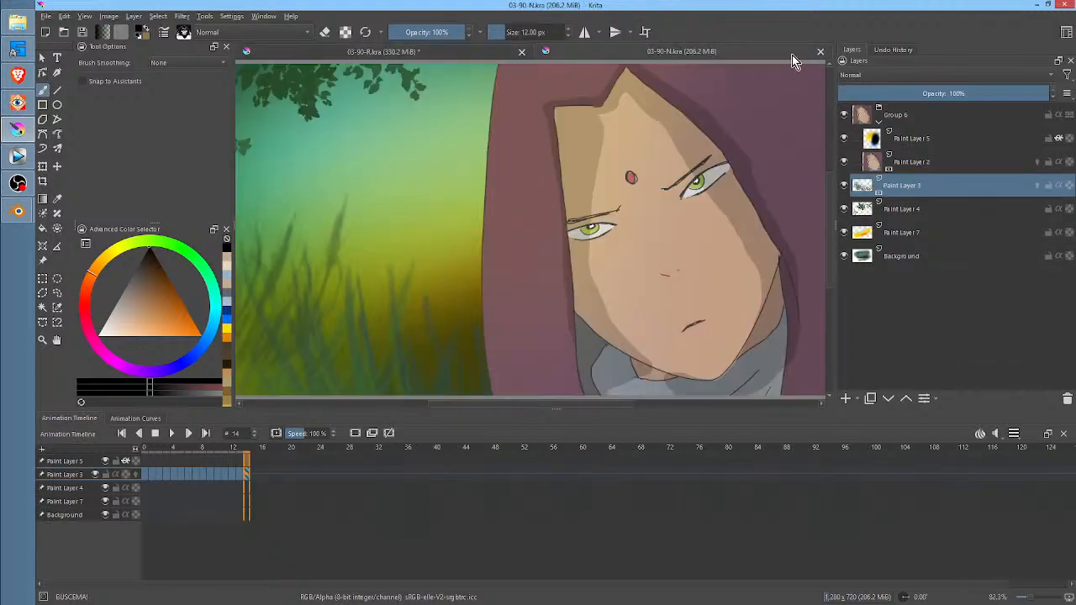
{"action": "left_click", "coordinate": [821, 52]}
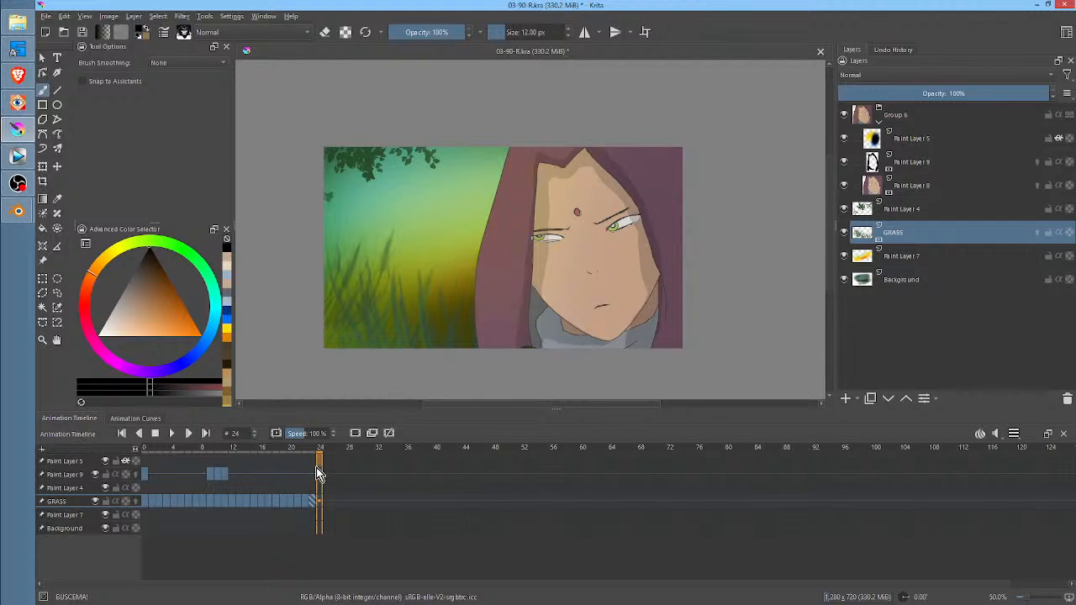
{"action": "left_click", "coordinate": [349, 521]}
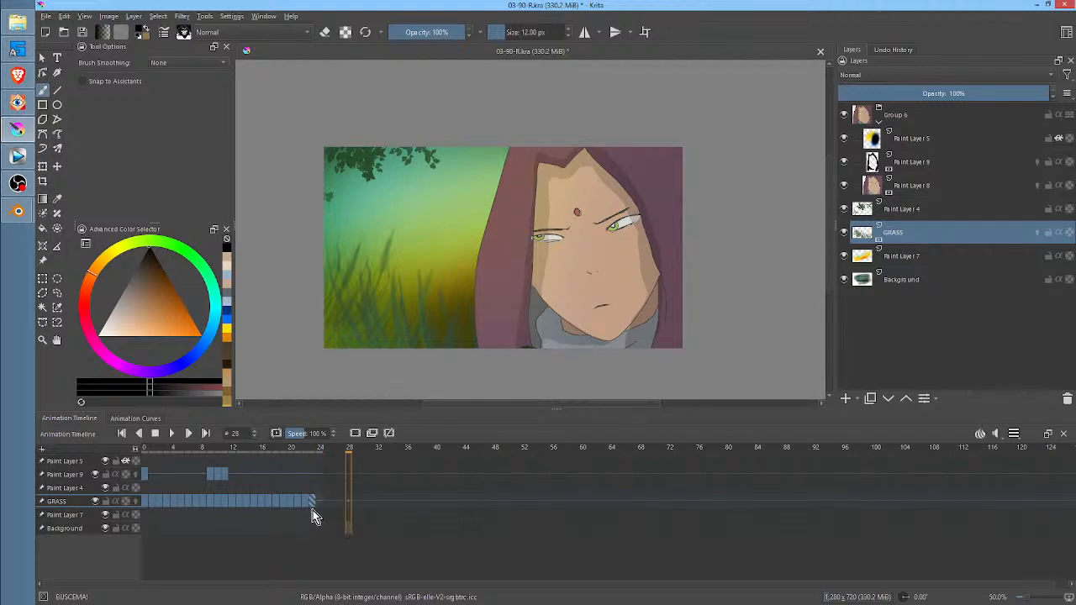
Copy the GRASS keyframe at frame 17 to frame 24 and play the animation to check the loop
{"action": "left_click", "coordinate": [313, 458]}
{"action": "left_click", "coordinate": [274, 505]}
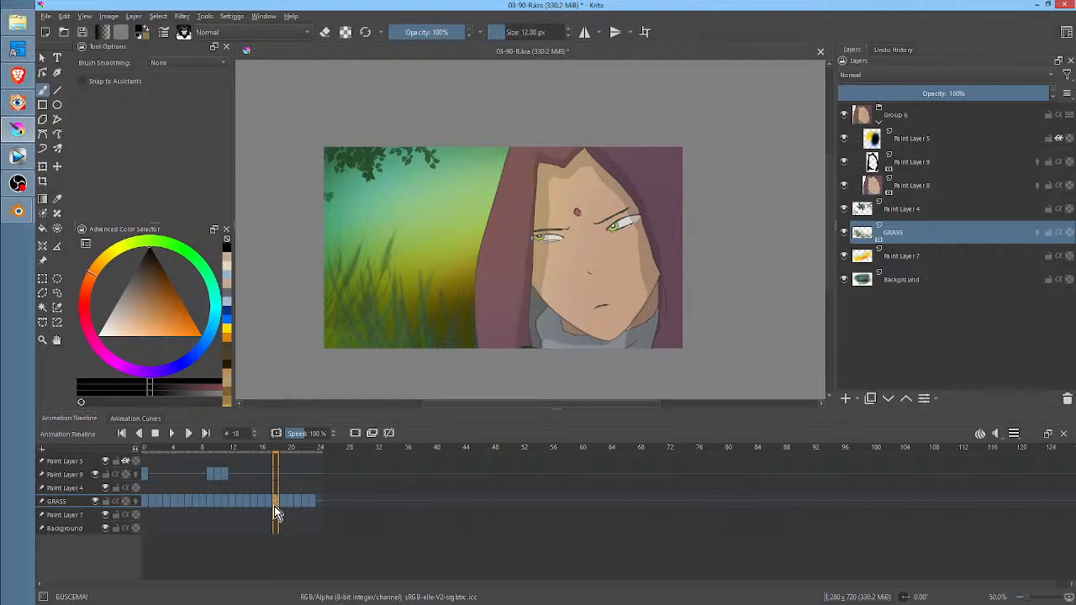
{"action": "left_click", "coordinate": [313, 505]}
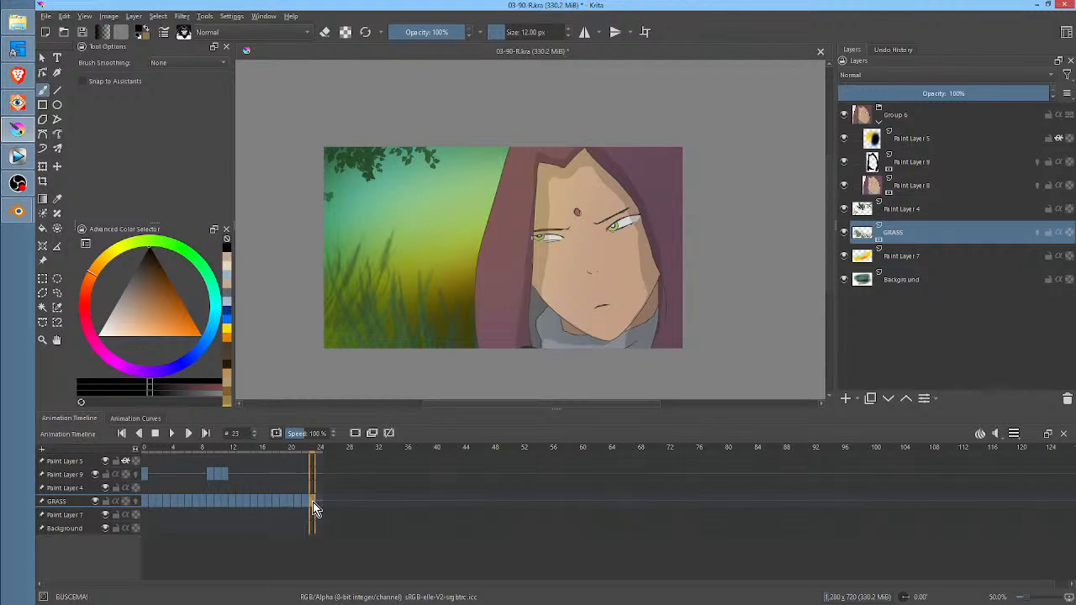
{"action": "left_click", "coordinate": [265, 502]}
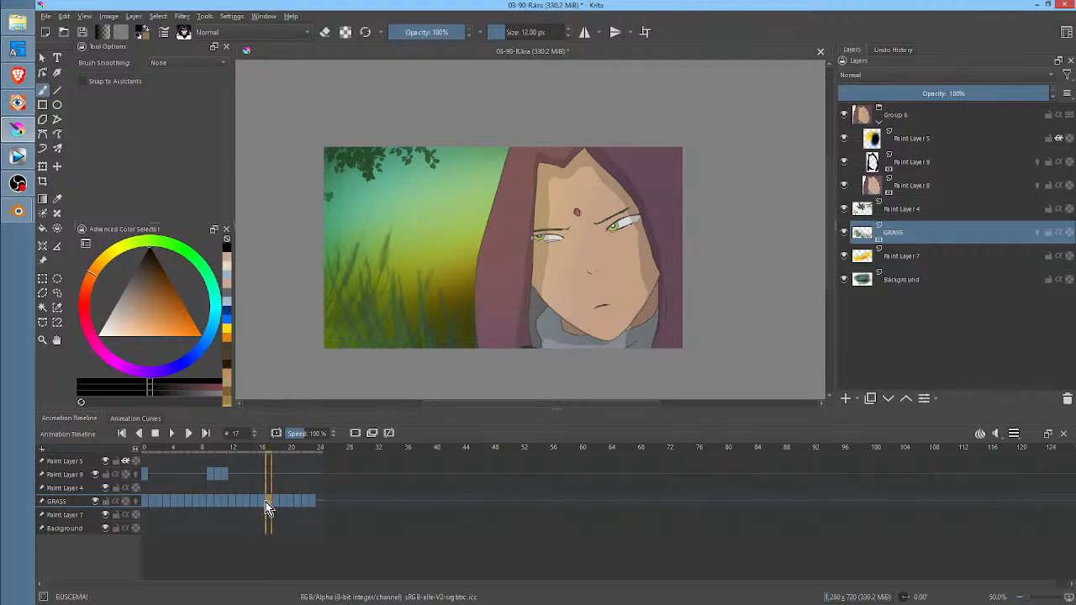
{"action": "mouse_move", "coordinate": [269, 503]}
{"action": "left_mouse_down"}
{"action": "mouse_move", "coordinate": [295, 516]}
{"action": "mouse_move", "coordinate": [319, 508]}
{"action": "left_mouse_up"}
{"action": "key", "text": "space"}
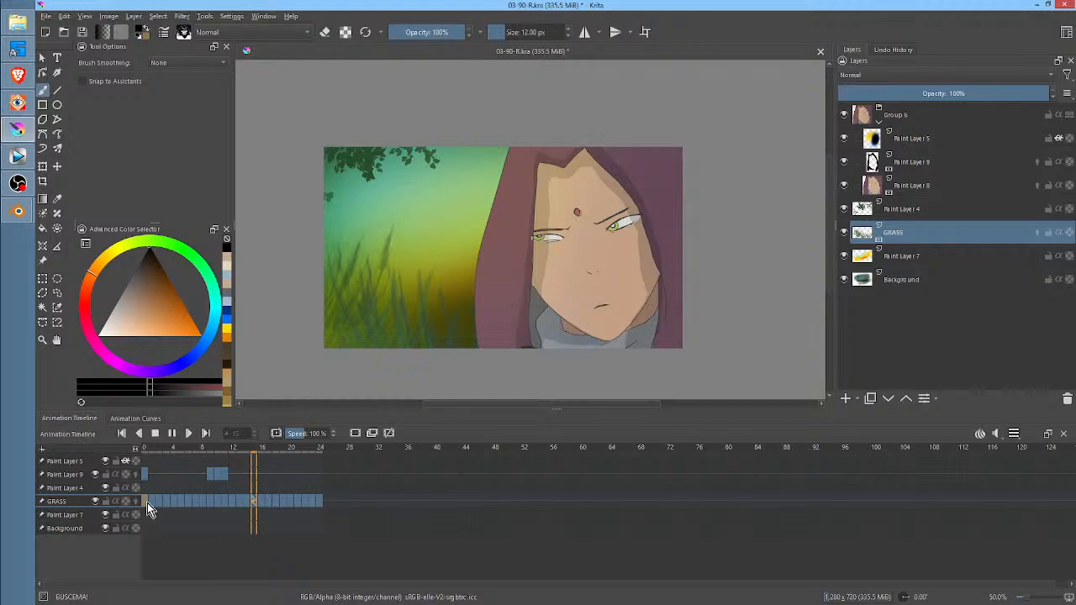
{"action": "key", "text": "space"}
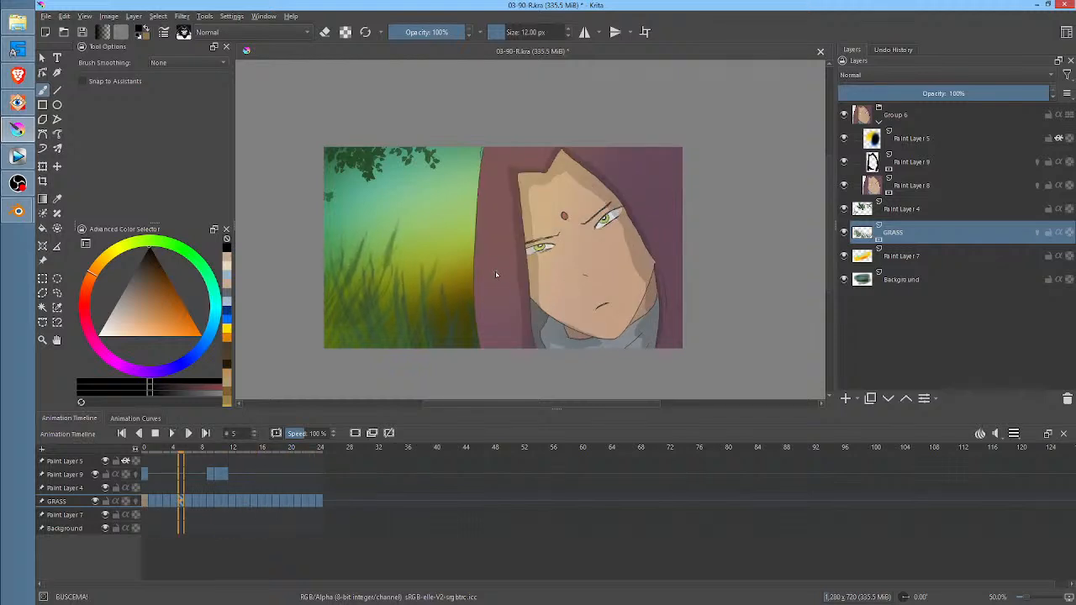
Render frames 0 to 24 as a PNG image sequence named 03-90-R into the RENDER folder, replacing the old frames
{"action": "key", "text": "ctrl+r"}
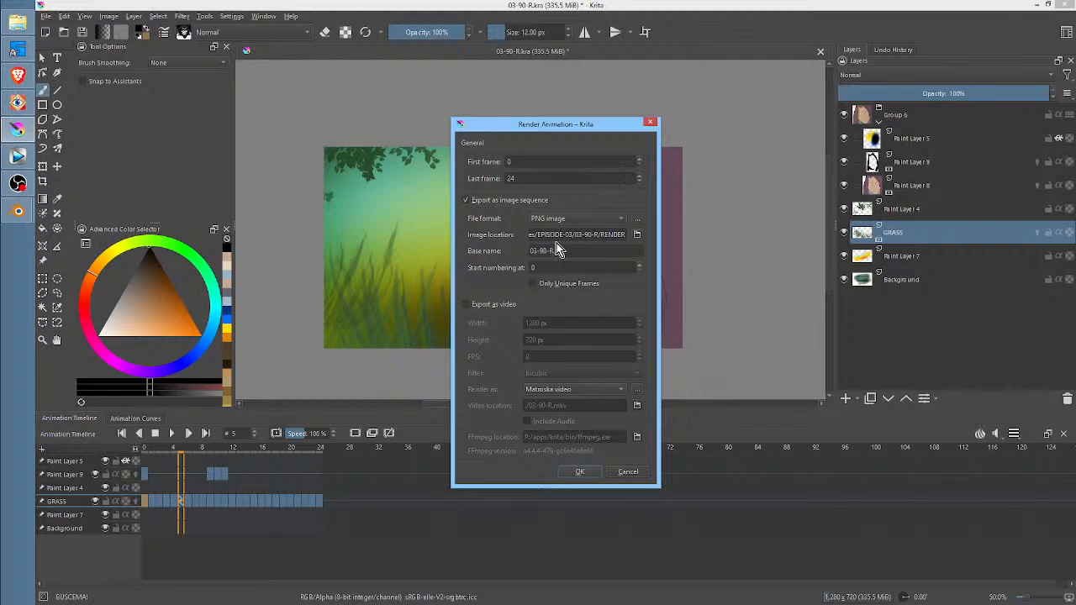
{"action": "left_click", "coordinate": [579, 473]}
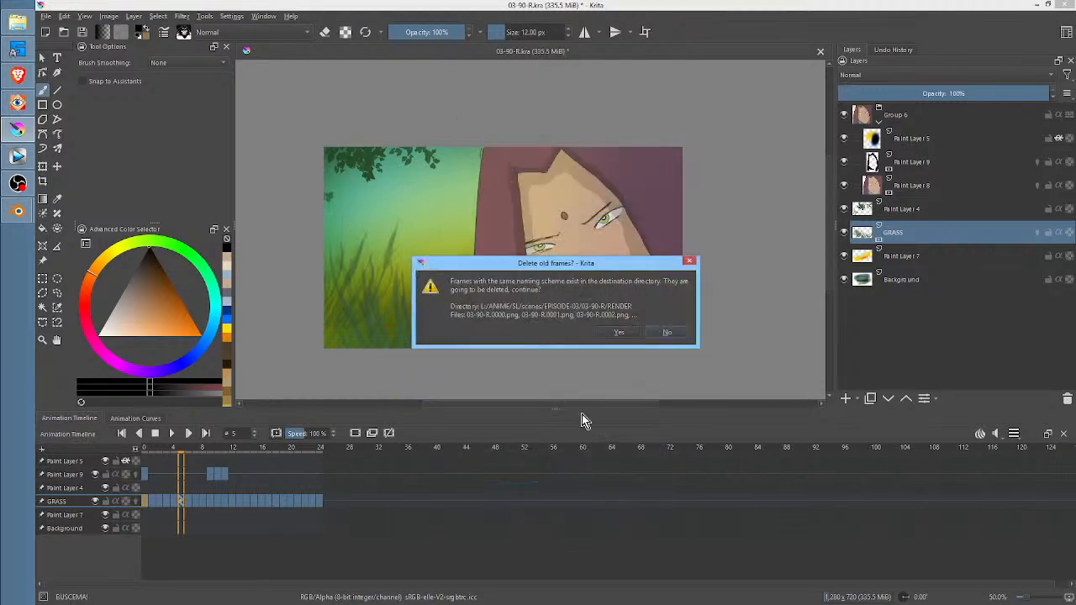
{"action": "left_click", "coordinate": [616, 332]}
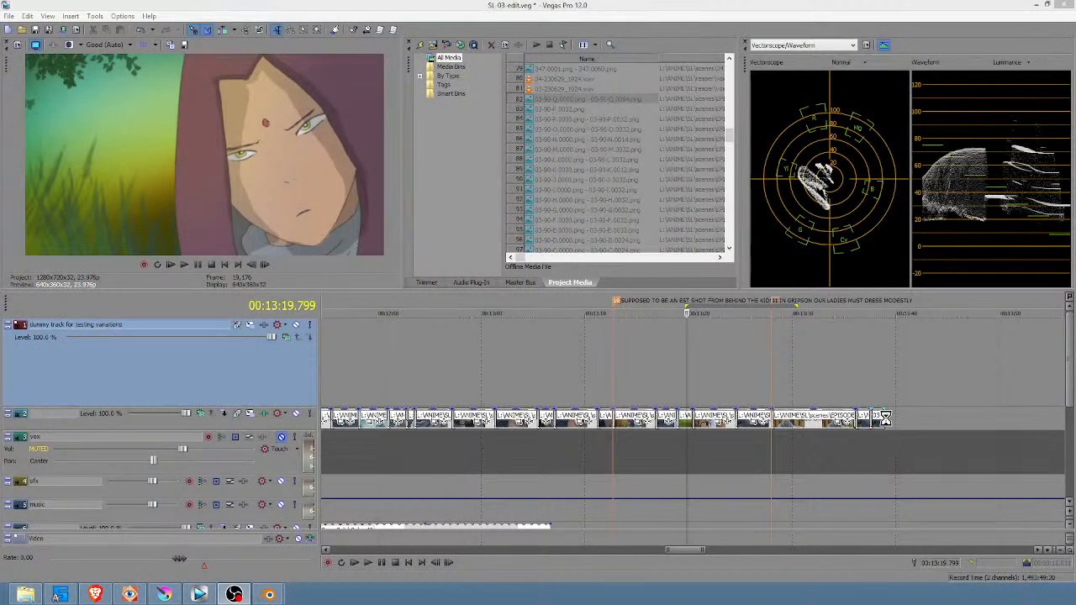
In the Vegas Pro project SL-03-edit, try to import all PNG files from the 03-90-R RENDER folder together as an image sequence
{"action": "left_click", "coordinate": [884, 418]}
{"action": "left_click", "coordinate": [433, 45]}
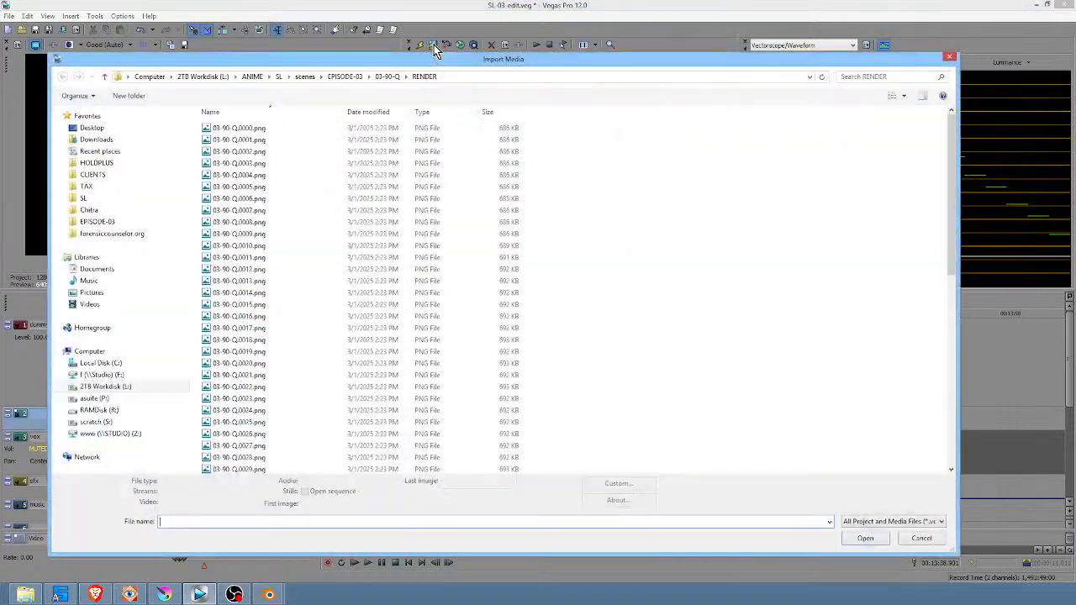
{"action": "left_click", "coordinate": [343, 76]}
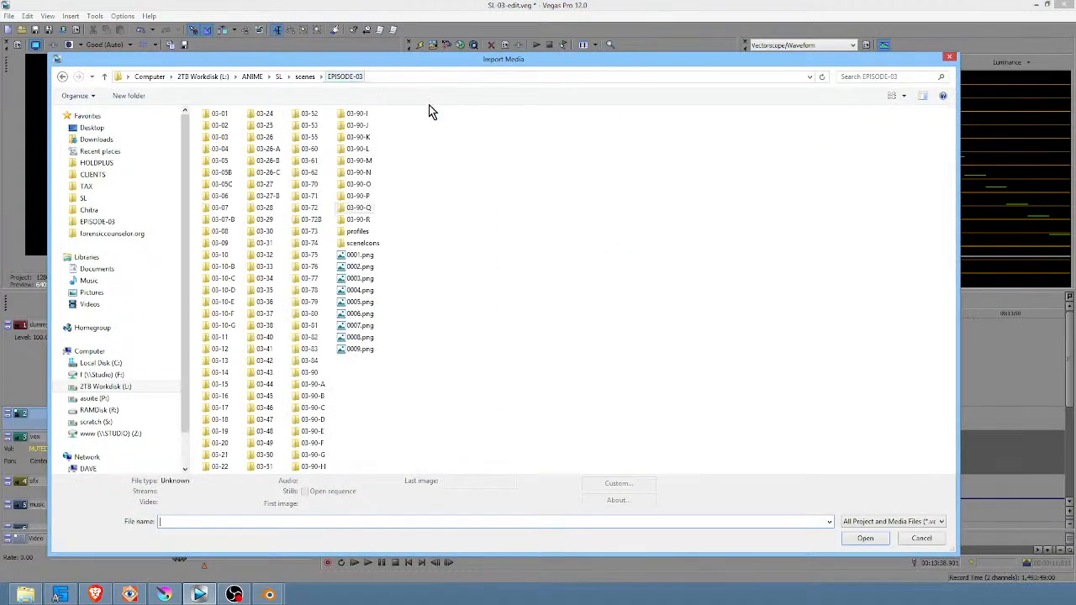
{"action": "double_click", "coordinate": [361, 219]}
{"action": "double_click", "coordinate": [270, 128]}
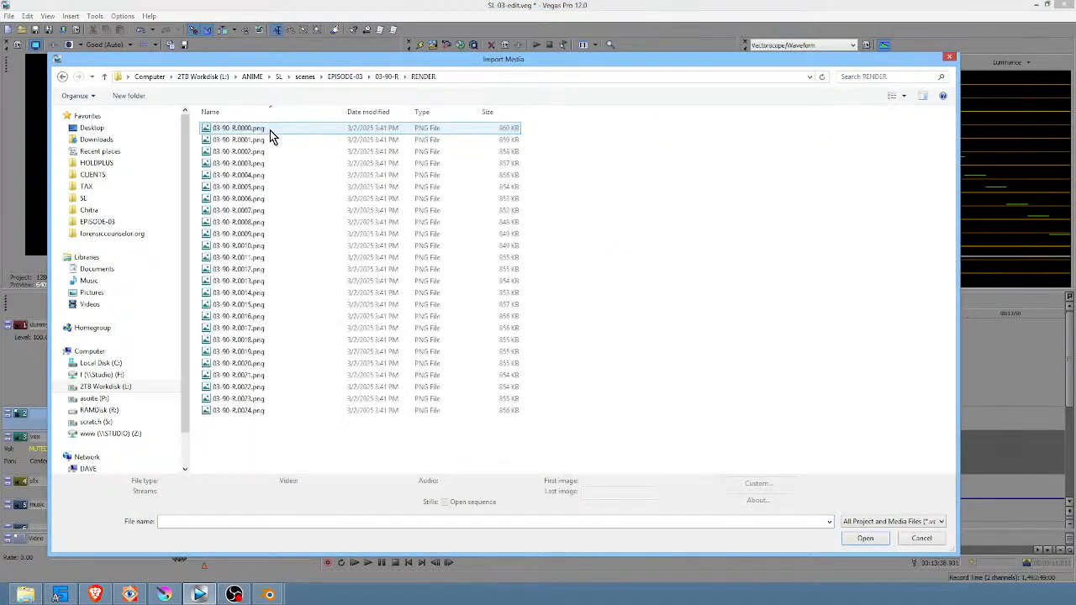
{"action": "left_click", "coordinate": [270, 130]}
{"action": "key", "text": "ctrl+a"}
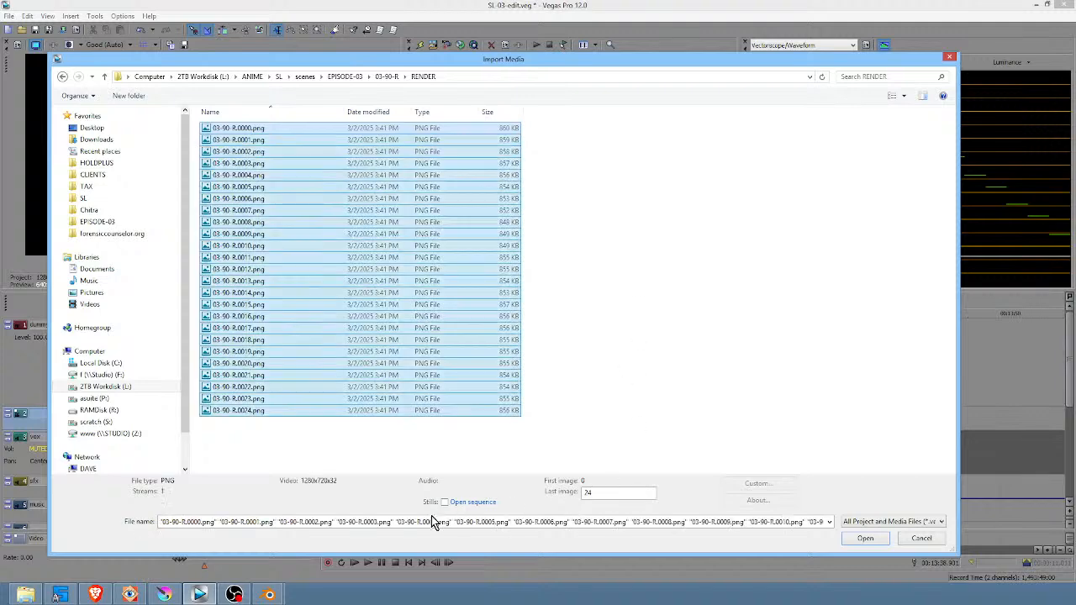
{"action": "left_click", "coordinate": [444, 502]}
{"action": "left_click", "coordinate": [863, 537]}
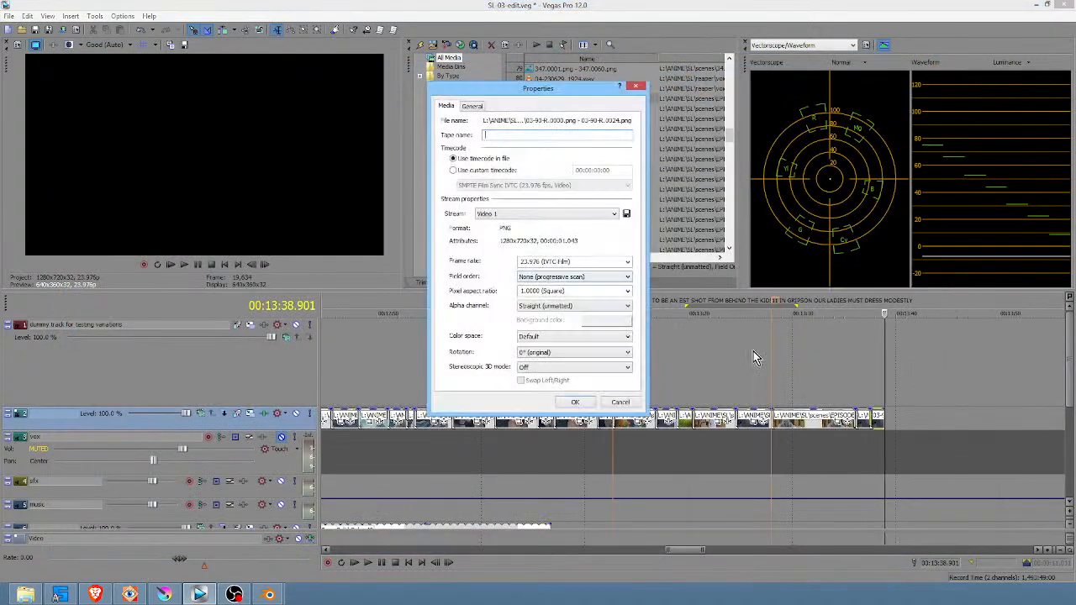
Set the frame rate of the imported 03-90-R image sequence to 8 fps
{"action": "left_click", "coordinate": [583, 261]}
{"action": "type", "text": "8"}
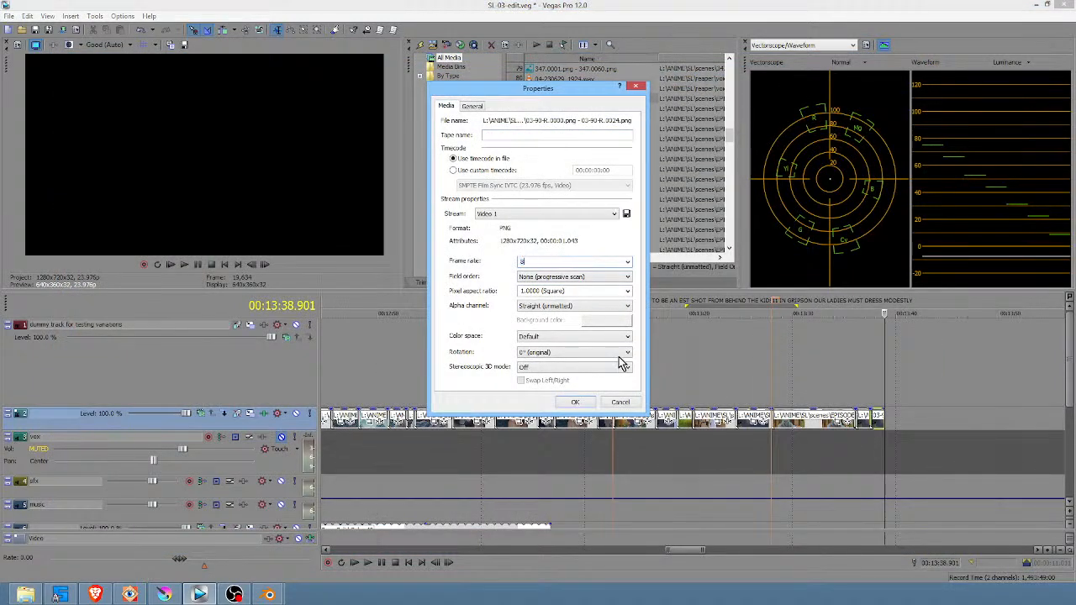
{"action": "left_click", "coordinate": [575, 402]}
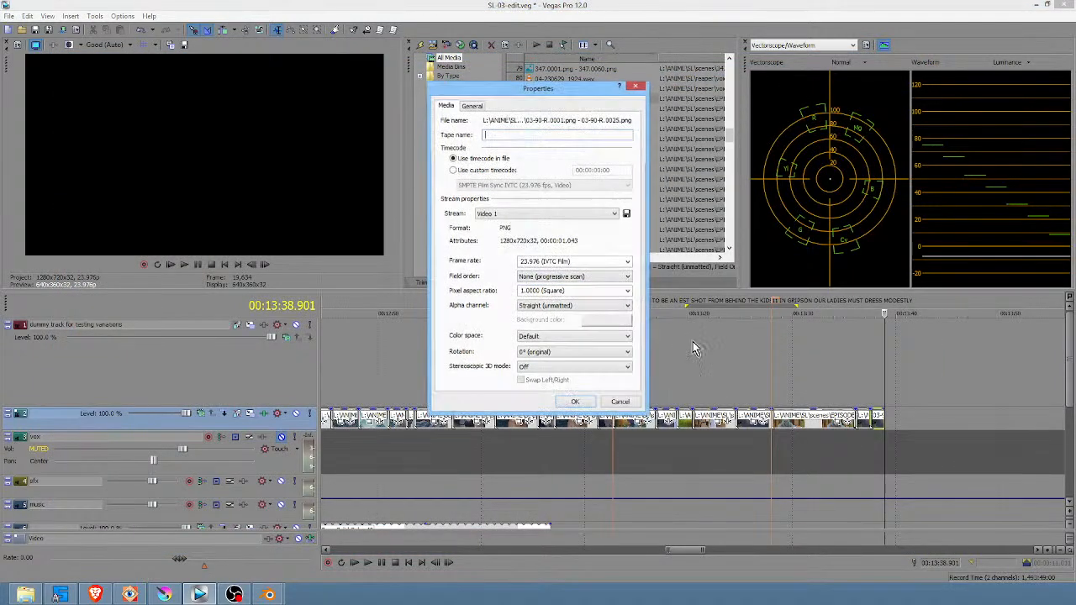
Cancel the remaining sequence property dialogs and clean the unused 03-90-R sequences out of the project media
{"action": "left_click", "coordinate": [619, 403]}
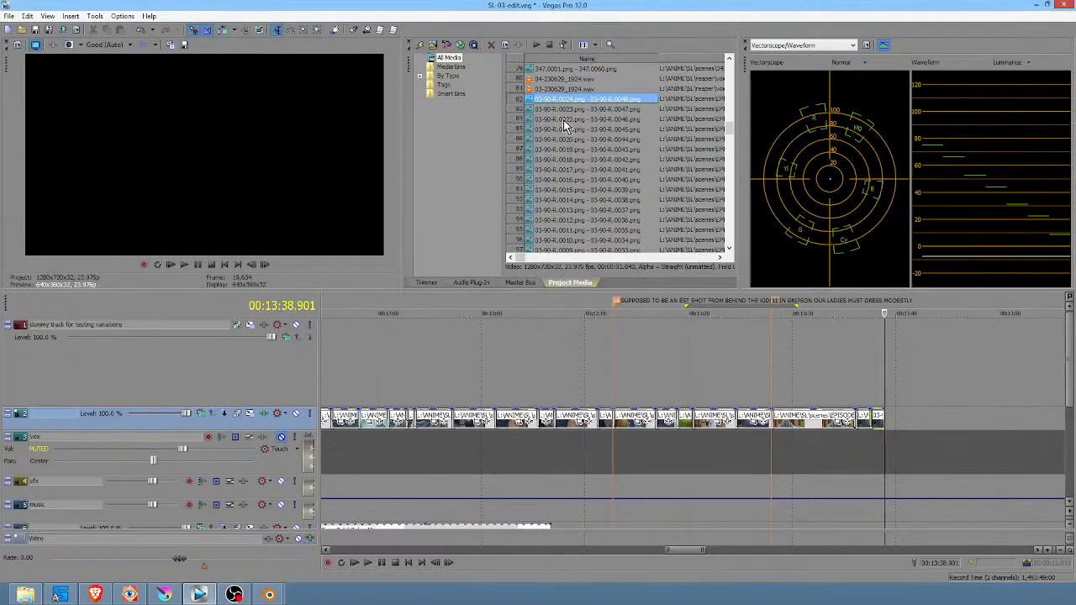
{"action": "left_click", "coordinate": [94, 17]}
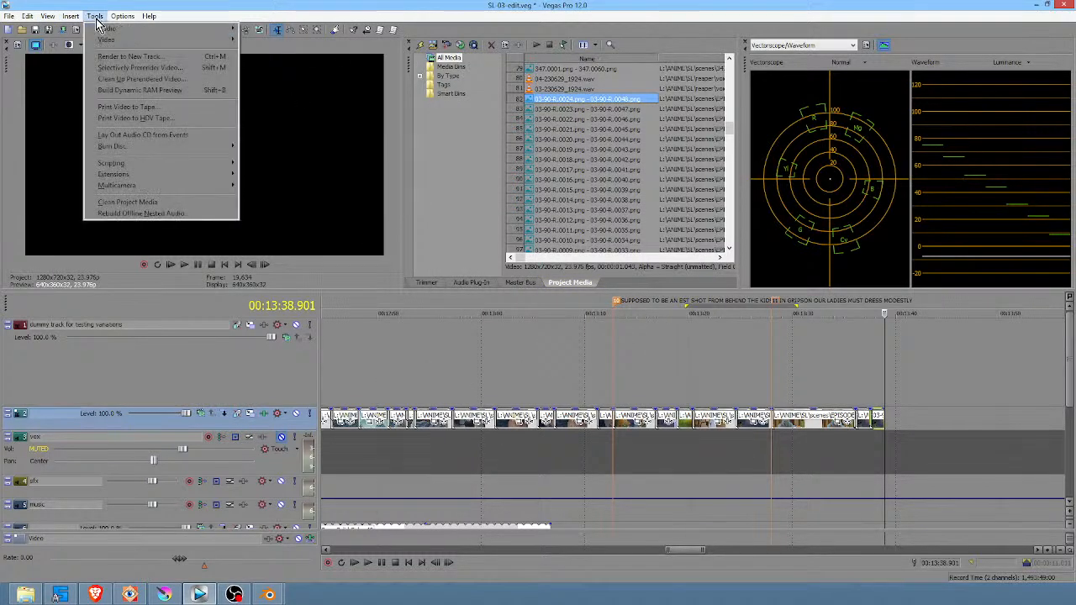
{"action": "left_click", "coordinate": [158, 207]}
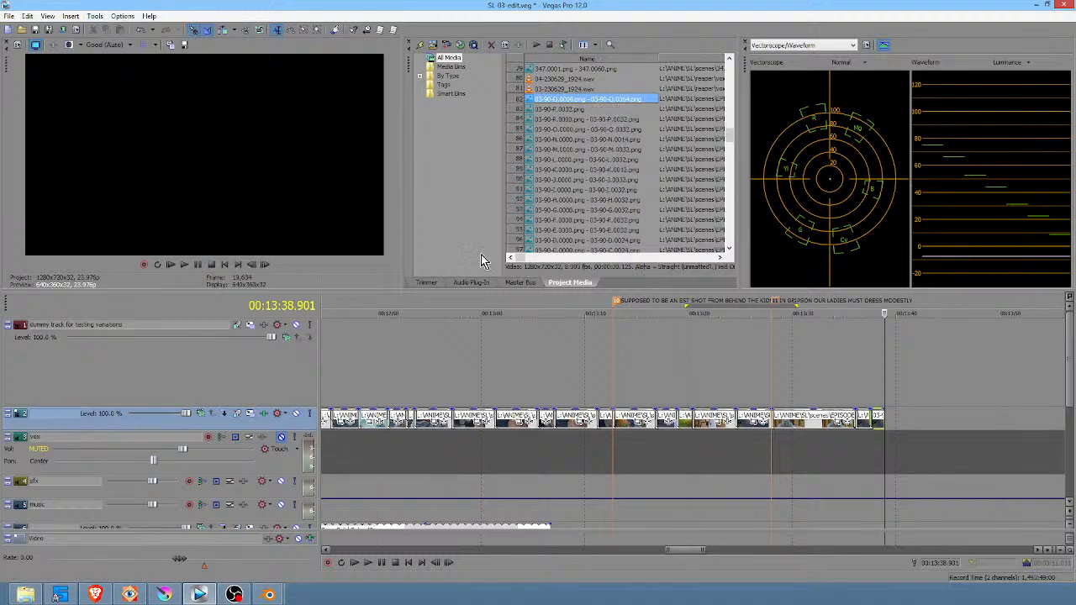
Import only 03-90-R.0000.png from the 03-90-R RENDER folder as an image sequence at 8 fps
{"action": "left_click", "coordinate": [431, 45]}
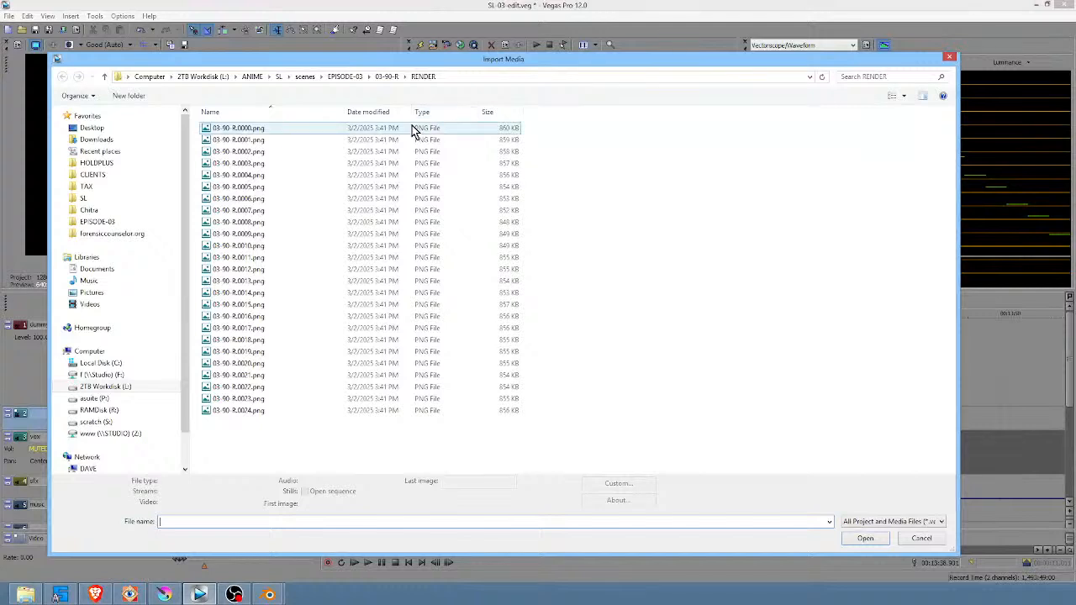
{"action": "left_click", "coordinate": [388, 84]}
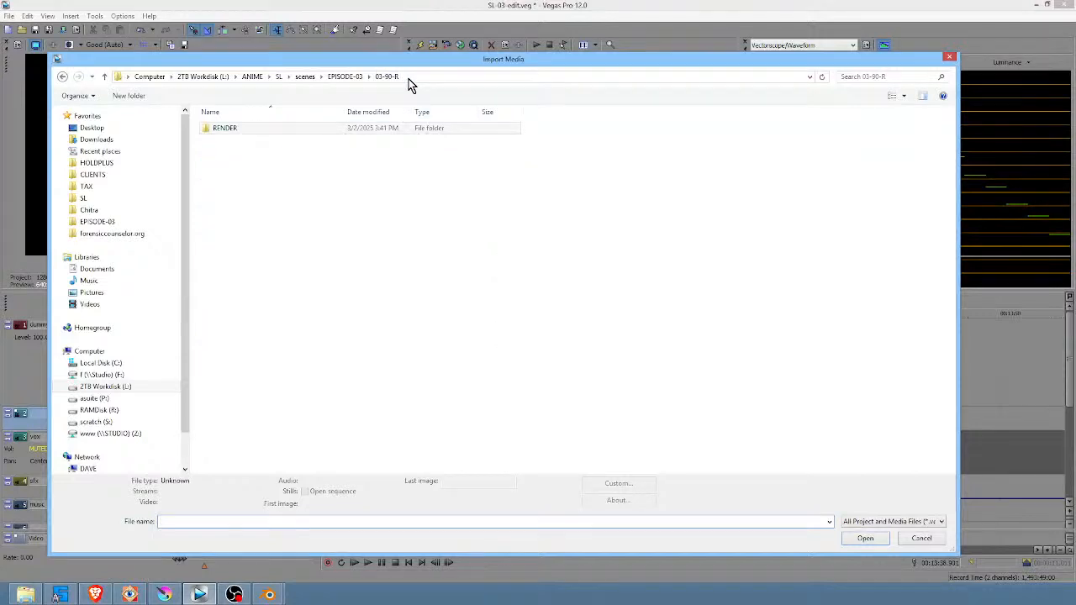
{"action": "double_click", "coordinate": [210, 128]}
{"action": "left_click", "coordinate": [248, 131]}
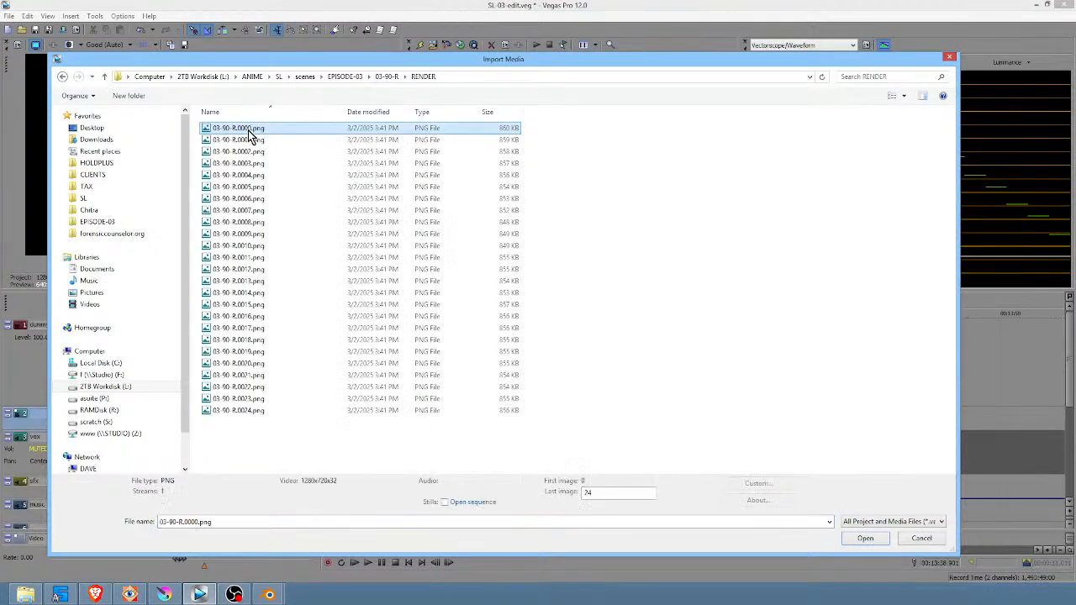
{"action": "left_click", "coordinate": [444, 502]}
{"action": "left_click", "coordinate": [867, 538]}
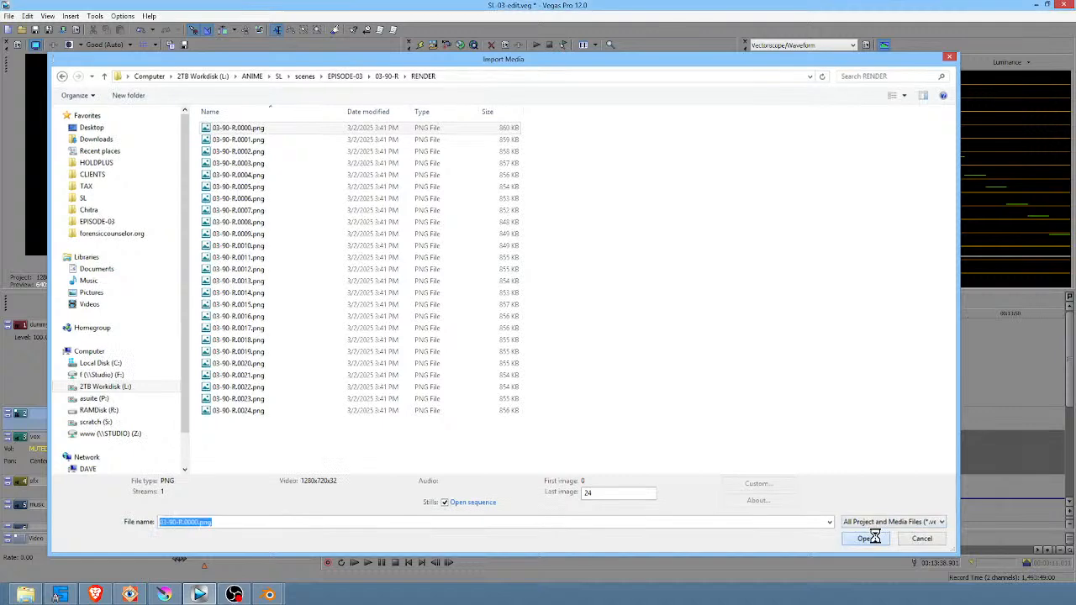
{"action": "left_click", "coordinate": [584, 263]}
{"action": "type", "text": "8"}
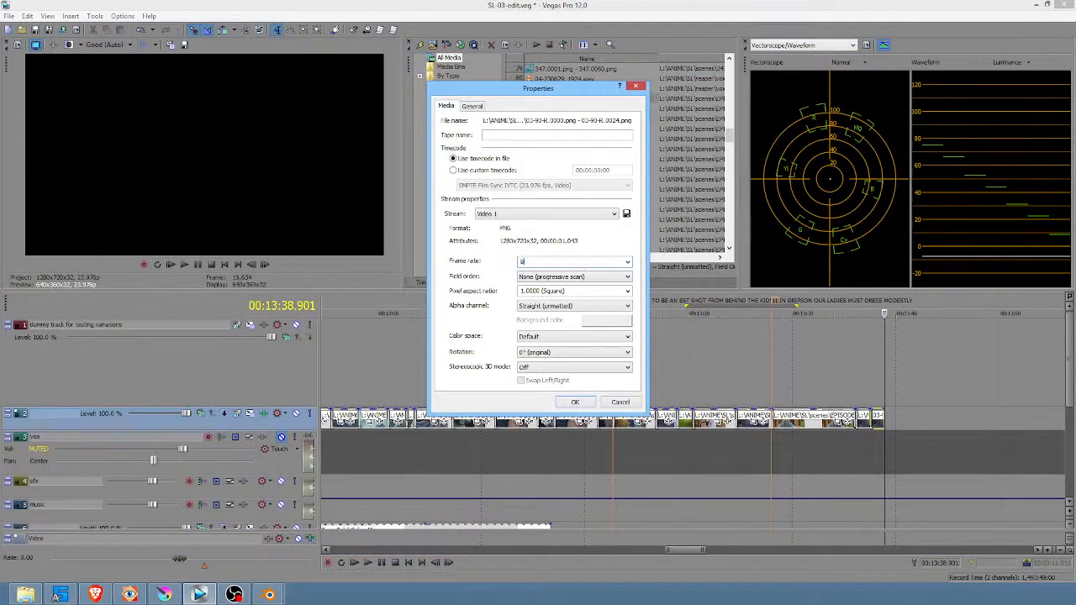
{"action": "left_click", "coordinate": [576, 402]}
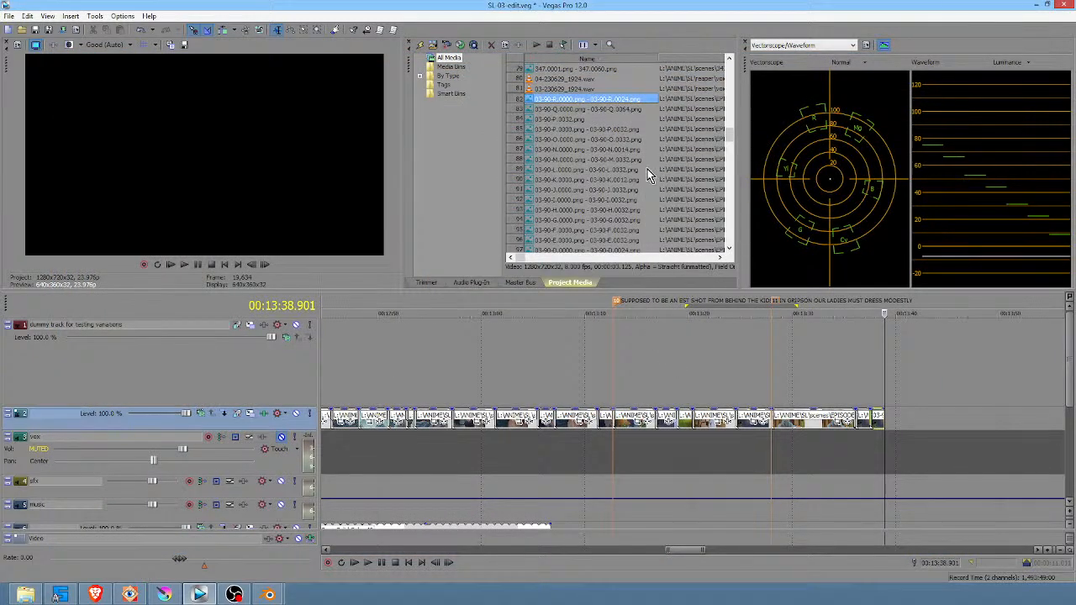
Place the 03-90-R sequence after the last clip on the second video track and disable resampling for it
{"action": "left_click_drag", "start_coordinate": [581, 103], "coordinate": [893, 425]}
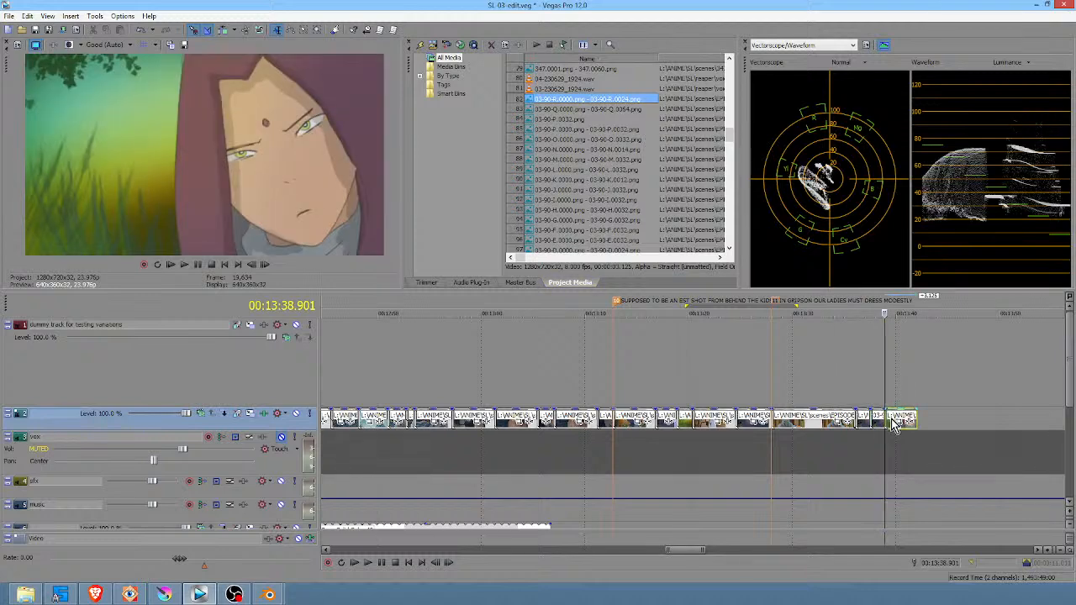
{"action": "left_click", "coordinate": [893, 425]}
{"action": "right_click", "coordinate": [895, 427]}
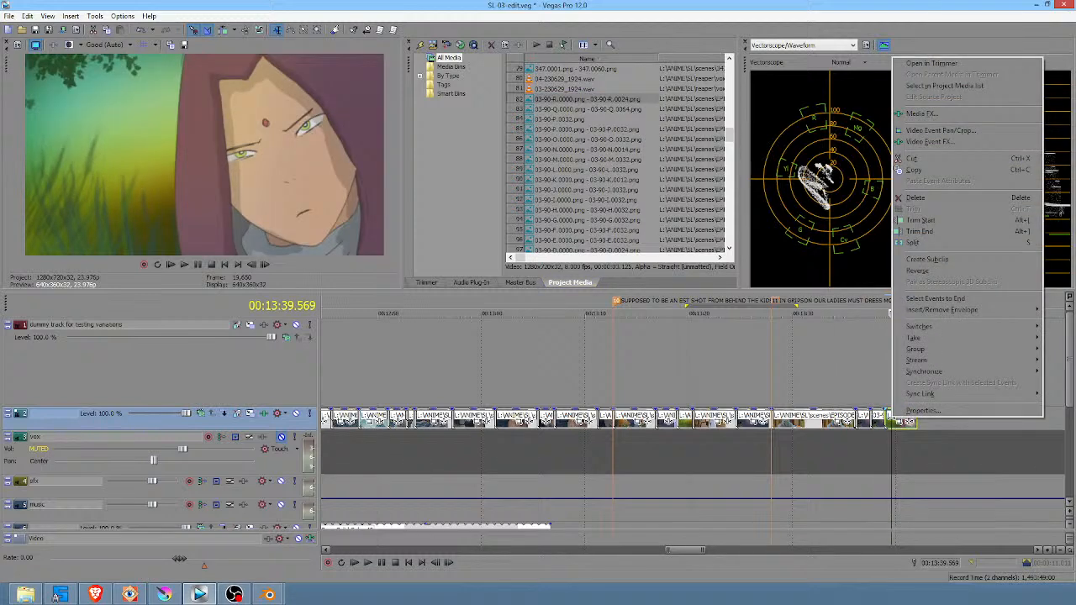
{"action": "left_click", "coordinate": [925, 410]}
{"action": "left_click", "coordinate": [462, 231]}
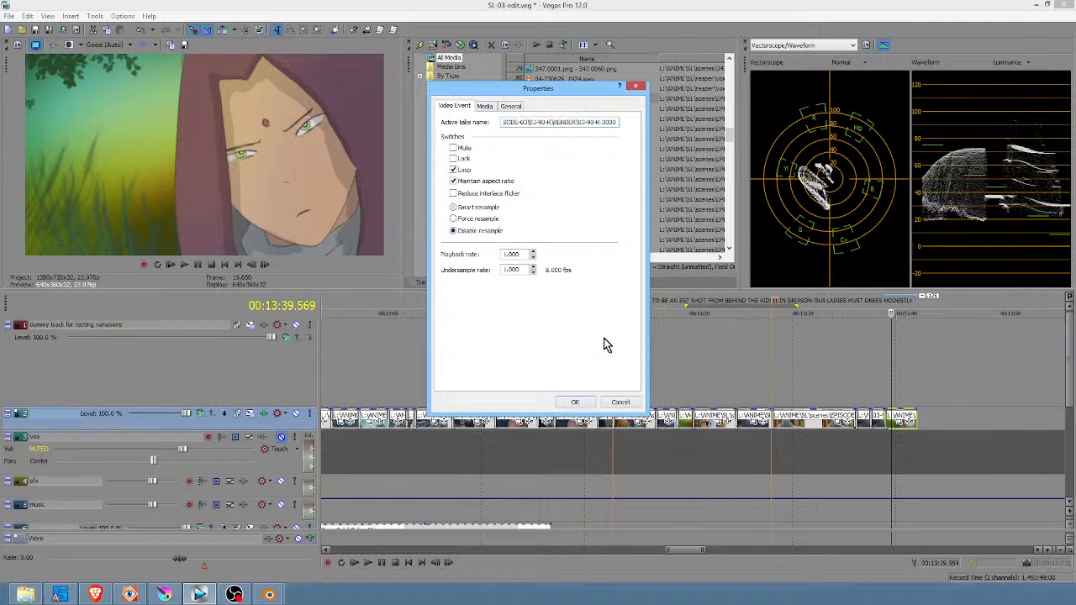
{"action": "left_click", "coordinate": [575, 401]}
Play the end of the edit through the new 03-90-R clip to review it, and switch back to Krita
{"action": "left_click", "coordinate": [864, 362]}
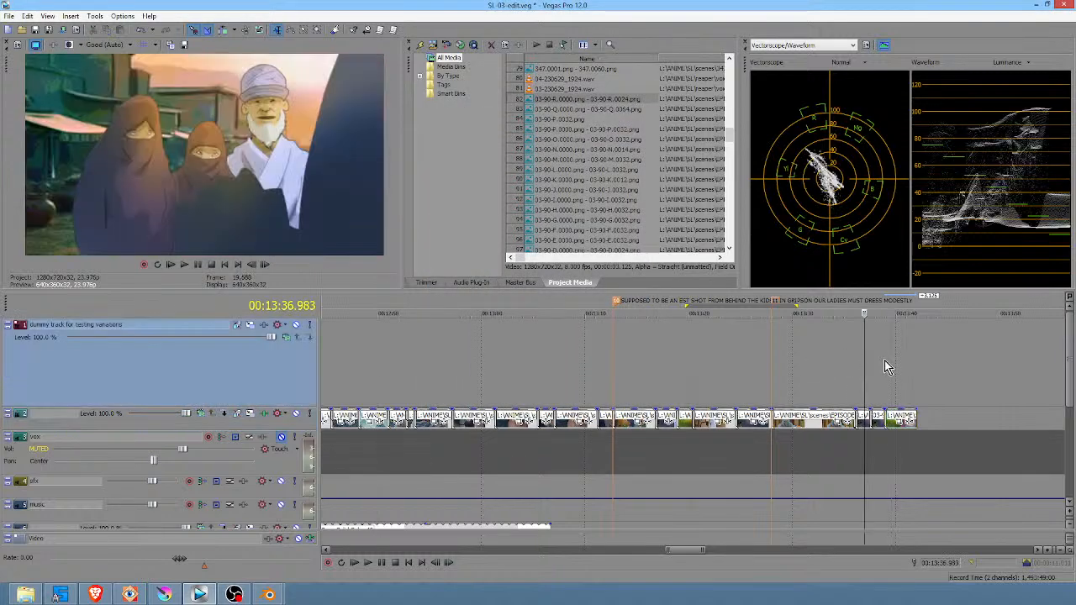
{"action": "scroll", "coordinate": [918, 370], "scroll_direction": "down", "scroll_amount": 2}
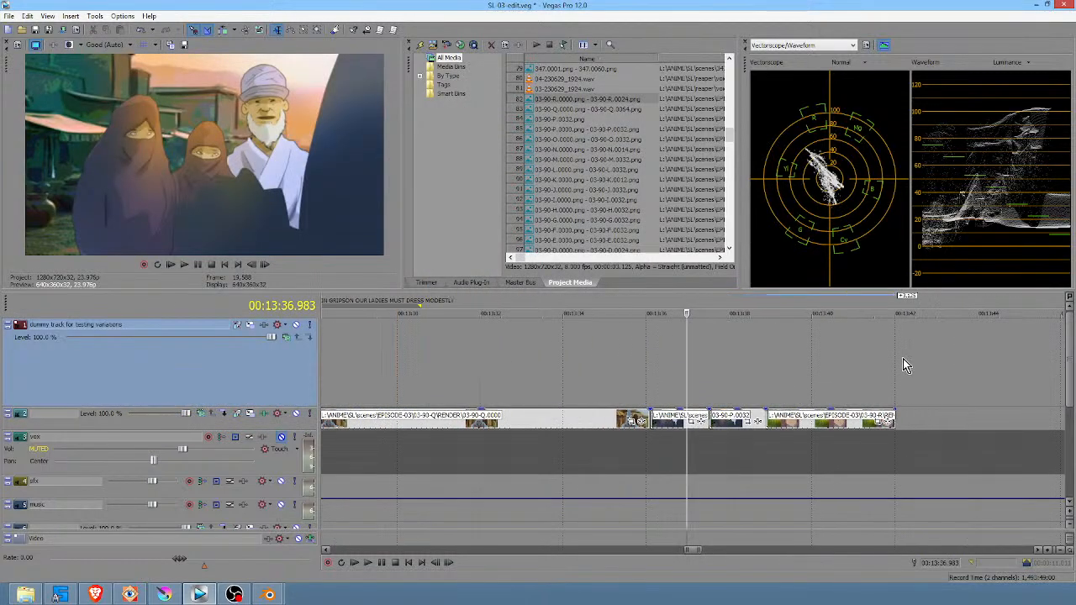
{"action": "left_click", "coordinate": [674, 384]}
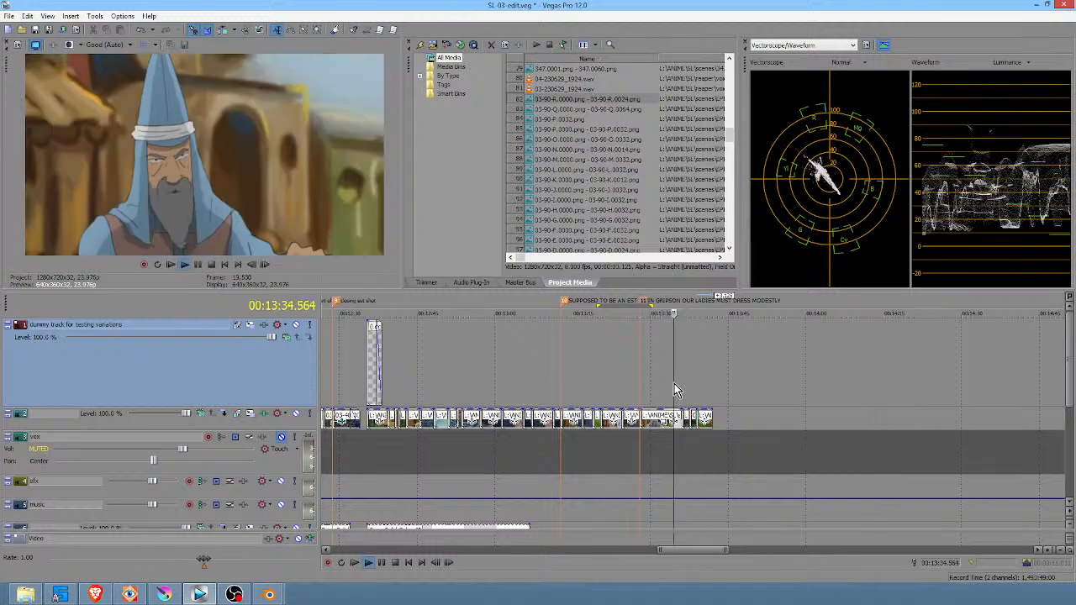
{"action": "key", "text": "space"}
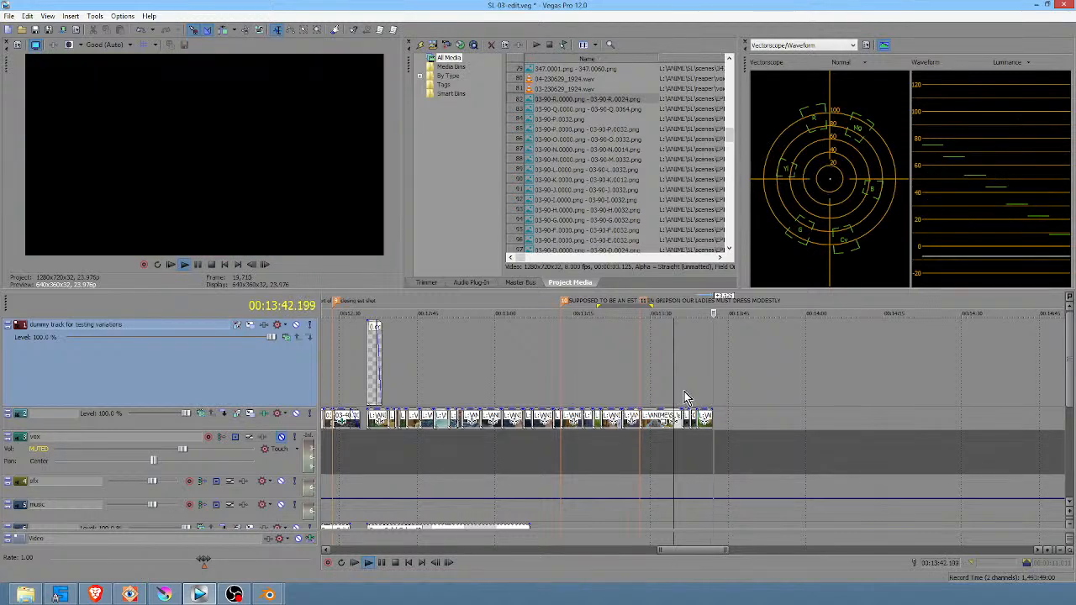
{"action": "key", "text": "space"}
{"action": "left_click", "coordinate": [699, 386]}
{"action": "left_click", "coordinate": [703, 393]}
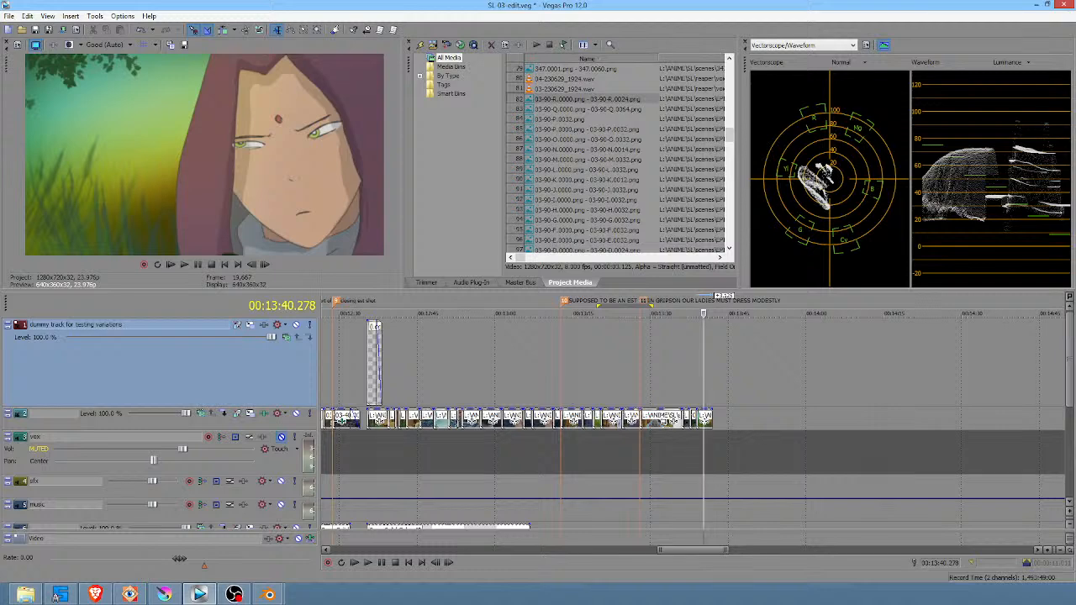
{"action": "key", "text": "alt+Tab"}
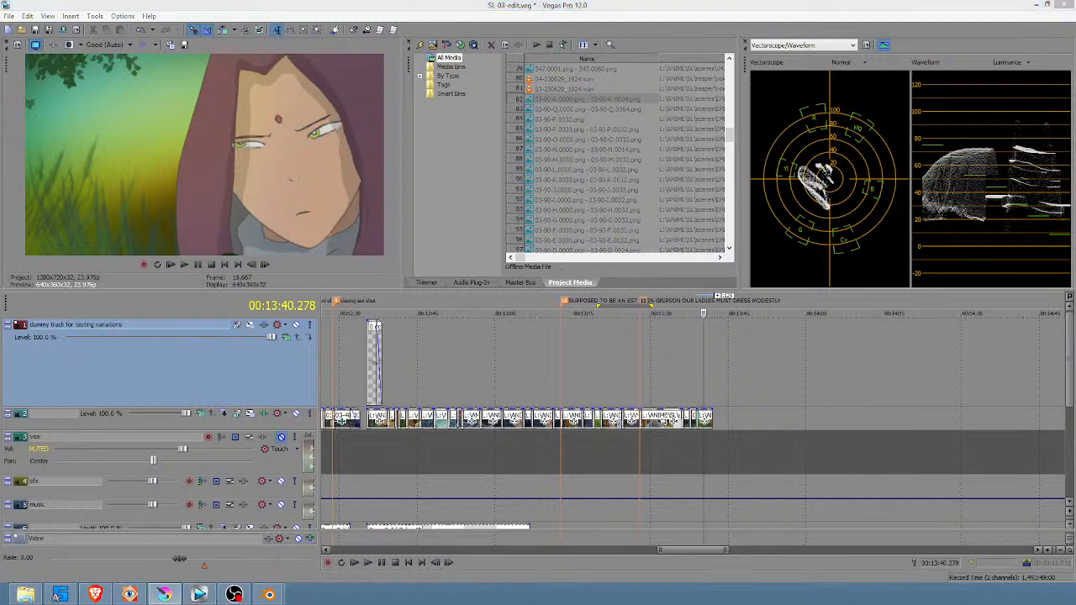